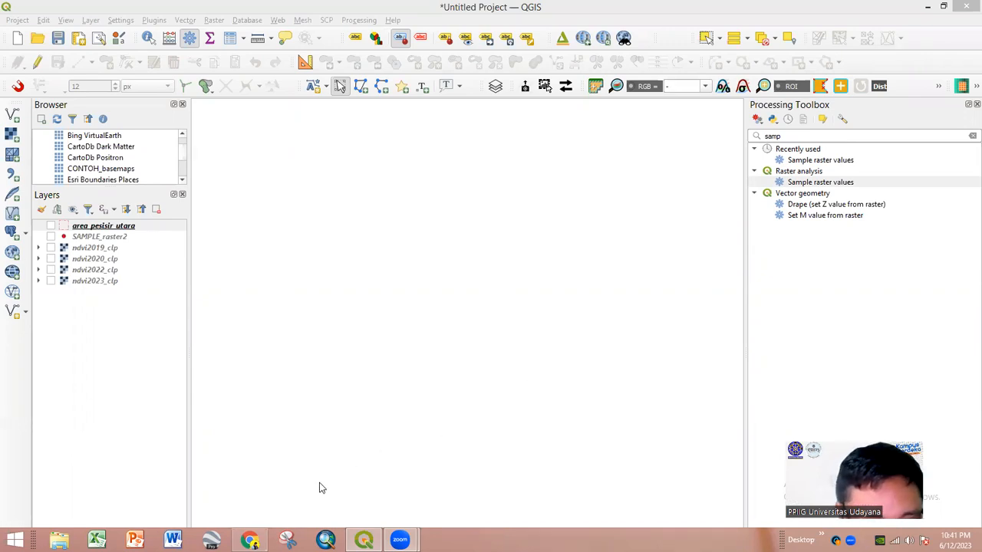
- Leave QGIS and bring the browser with the USGS EarthExplorer map to the front
left_click(59, 540)
left_click(249, 539)
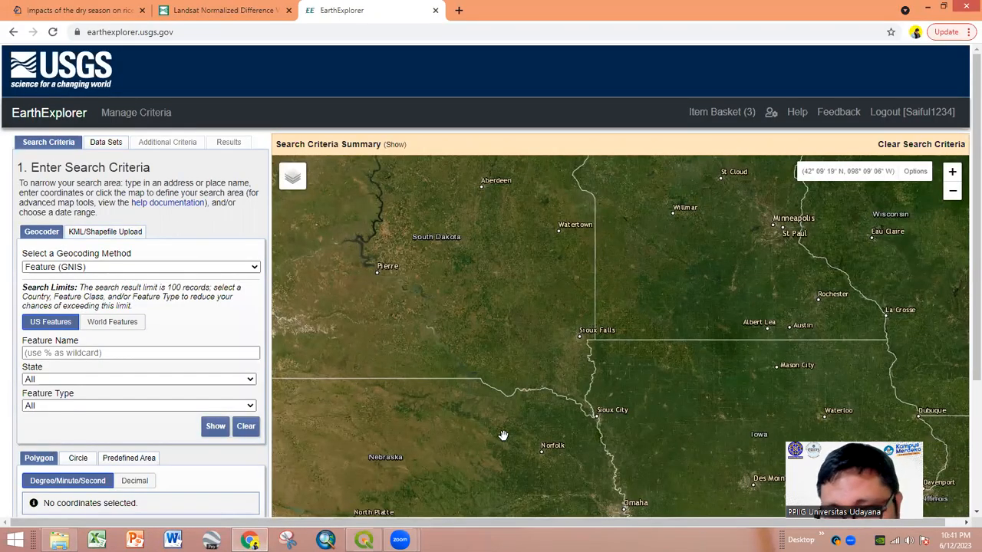
left_click(96, 11)
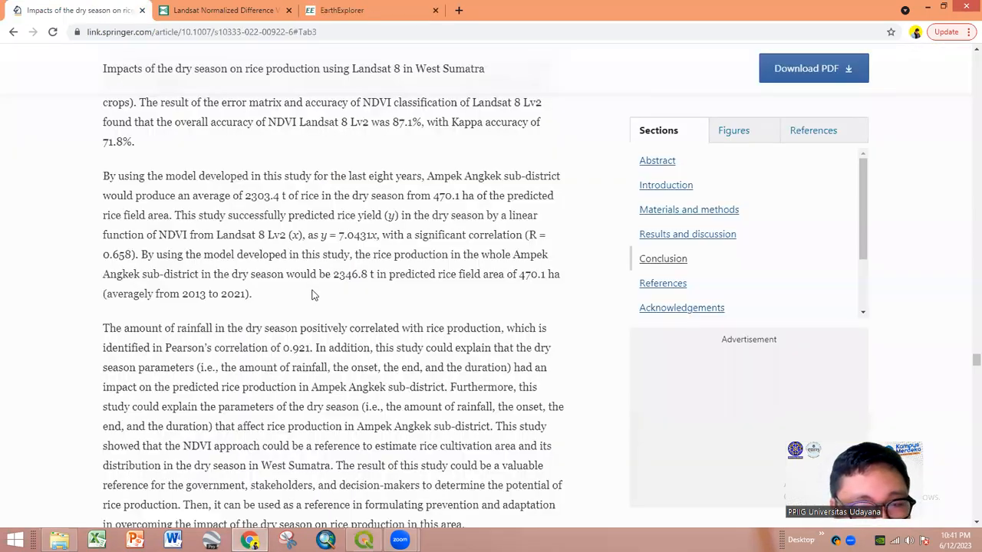
scroll(310, 295, "up", 20)
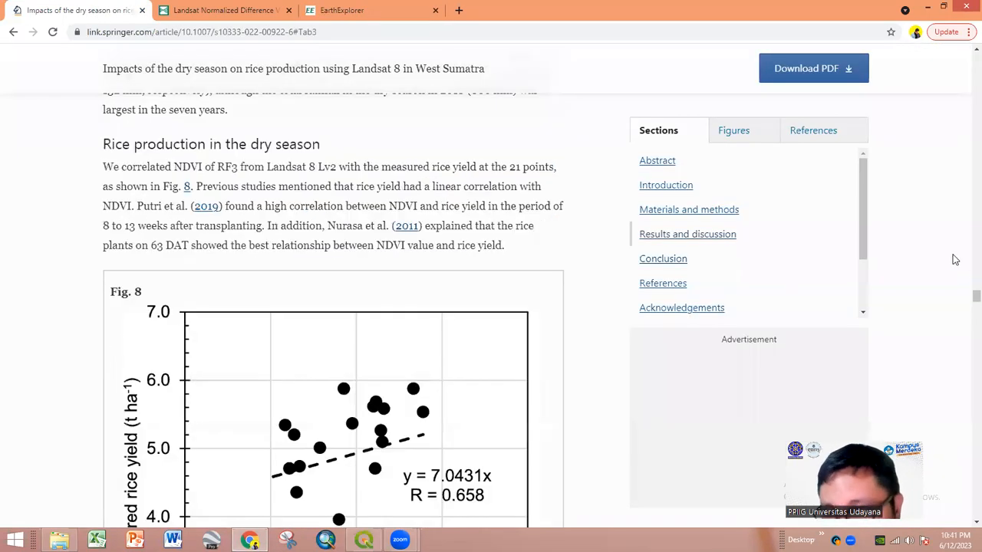
left_click_drag(966, 297, 966, 51)
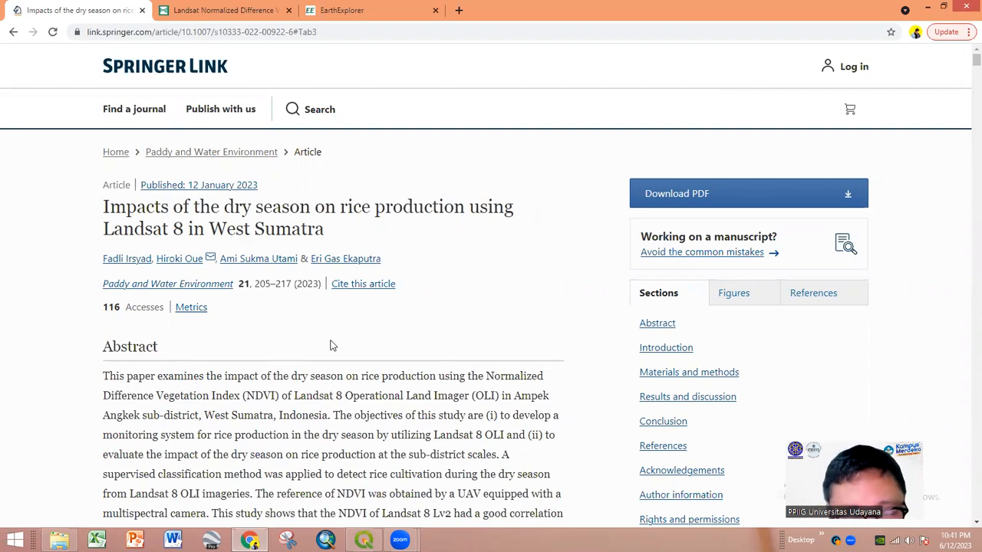
scroll(335, 343, "down", 2)
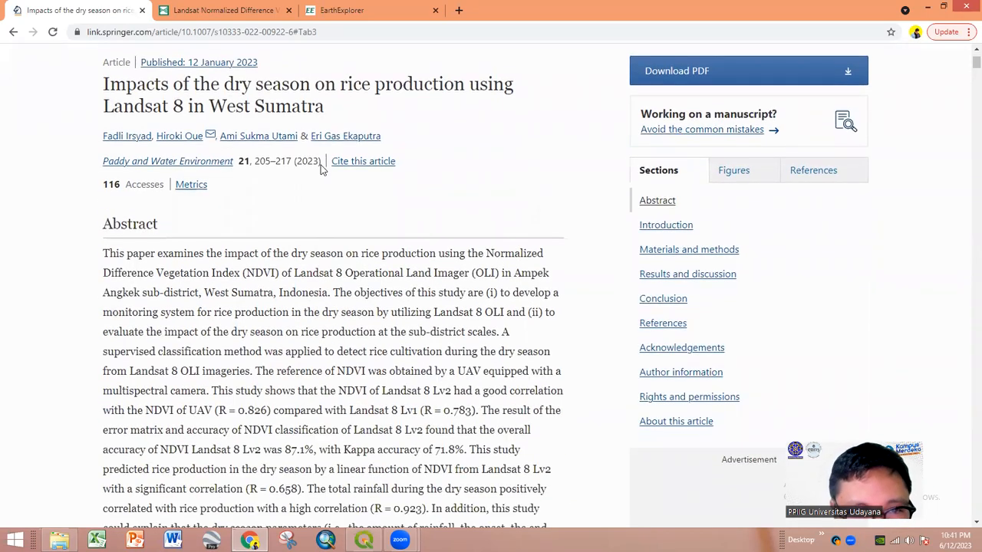
scroll(311, 261, "up", 1)
scroll(315, 271, "up", 2)
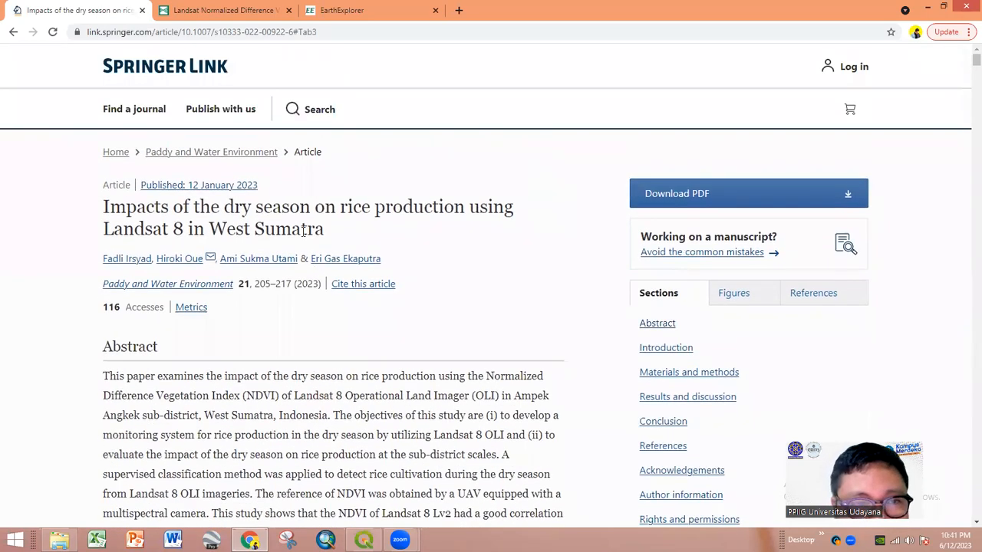
left_click(340, 16)
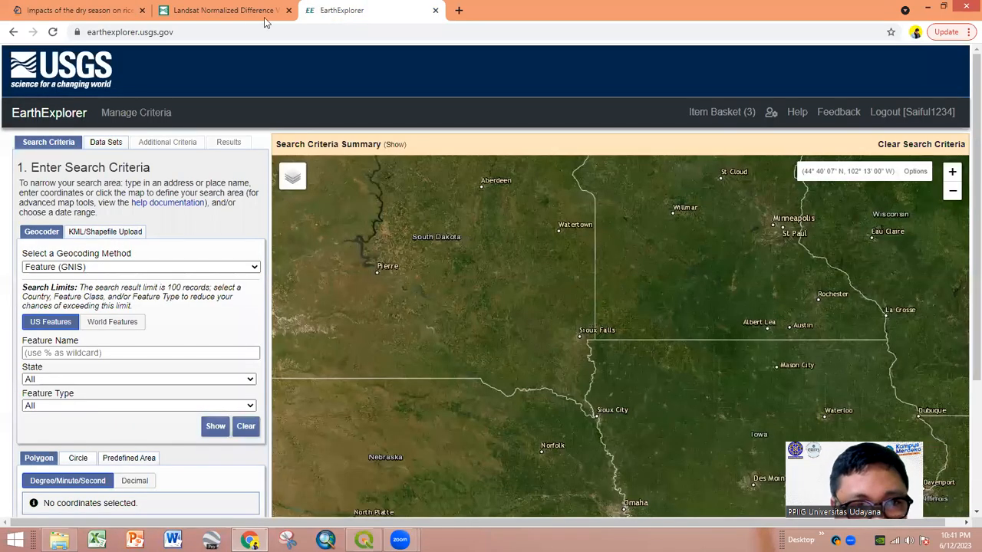
left_click(234, 14)
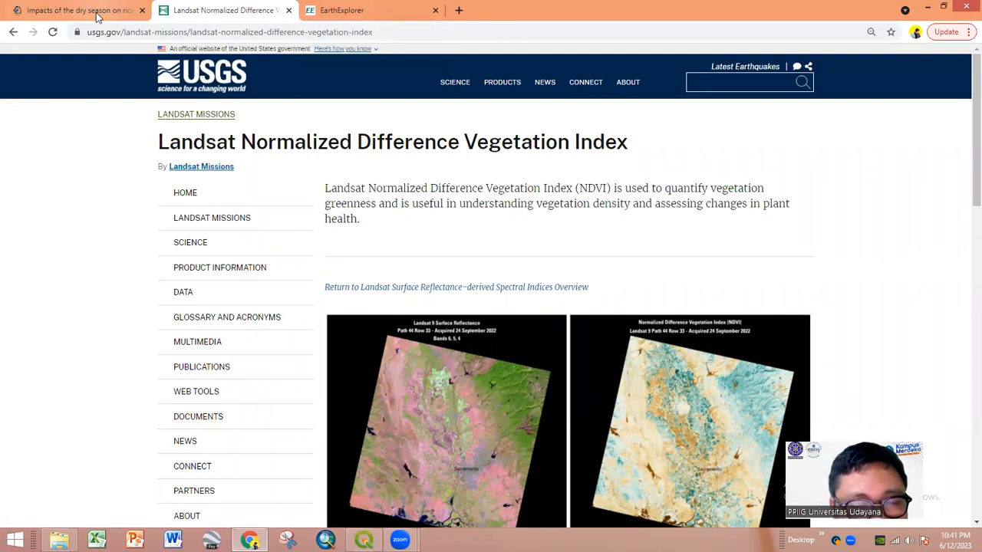
left_click(344, 12)
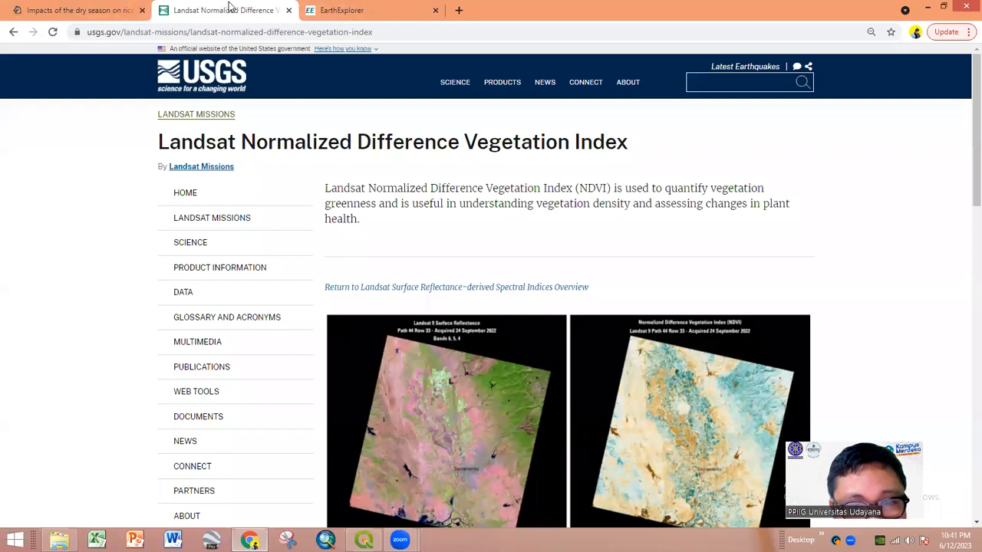
left_click(232, 10)
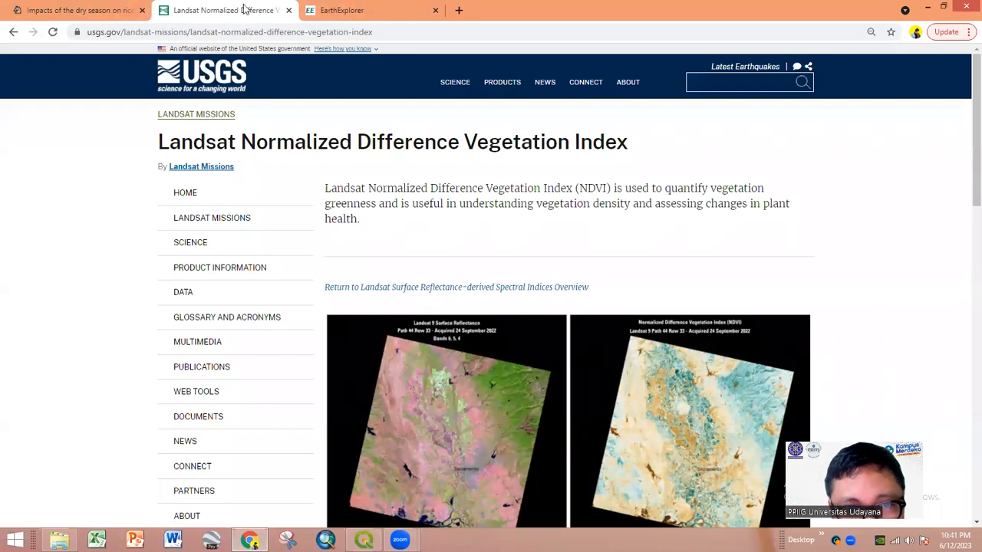
left_click(335, 12)
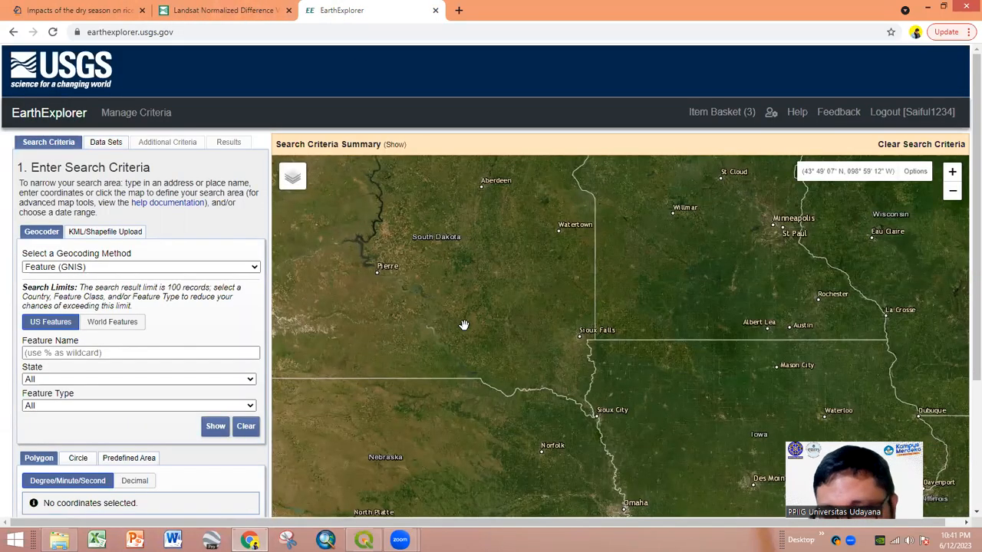
- Pan and zoom the EarthExplorer map across to Bali and Lombok
scroll(463, 324, "down", 2)
scroll(475, 346, "down", 1)
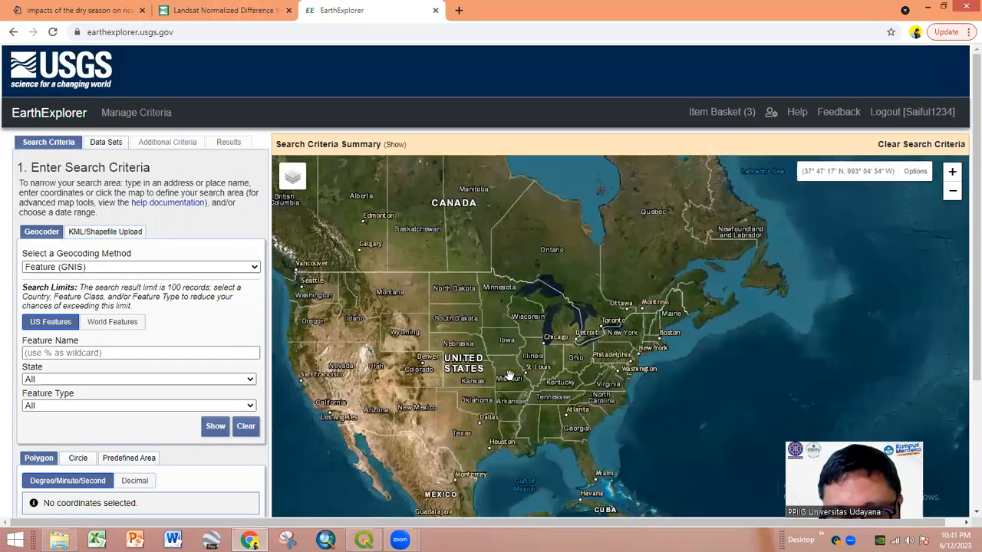
left_click_drag(547, 328, 461, 164)
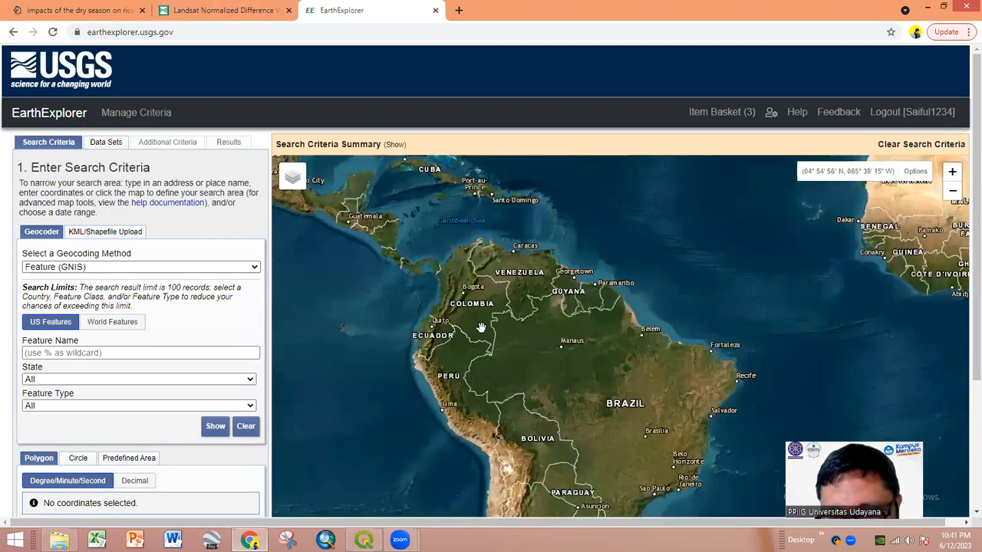
scroll(482, 328, "down", 1)
left_click_drag(685, 355, 459, 358)
left_click_drag(616, 365, 666, 337)
scroll(740, 353, "up", 1)
scroll(665, 337, "up", 4)
left_click_drag(781, 348, 407, 320)
left_click_drag(713, 380, 533, 333)
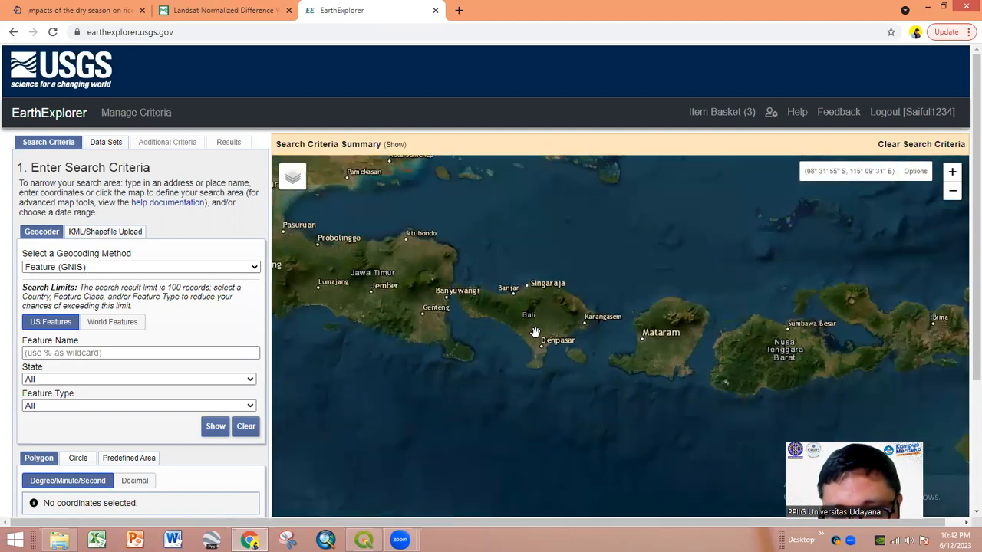
scroll(534, 333, "up", 2)
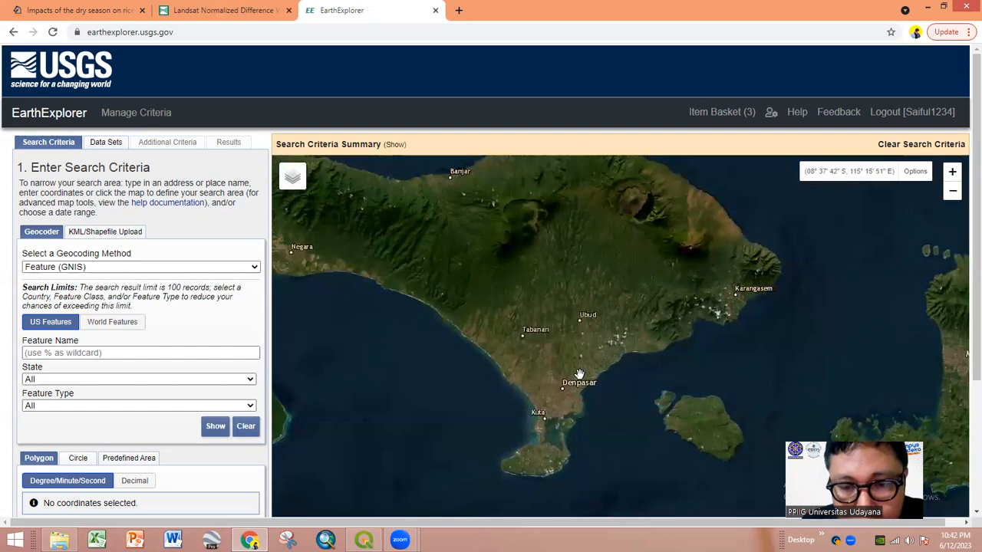
- Drop the search point in central Bali at 08° 34' 27" S, 115° 15' 32" E
left_click(578, 350)
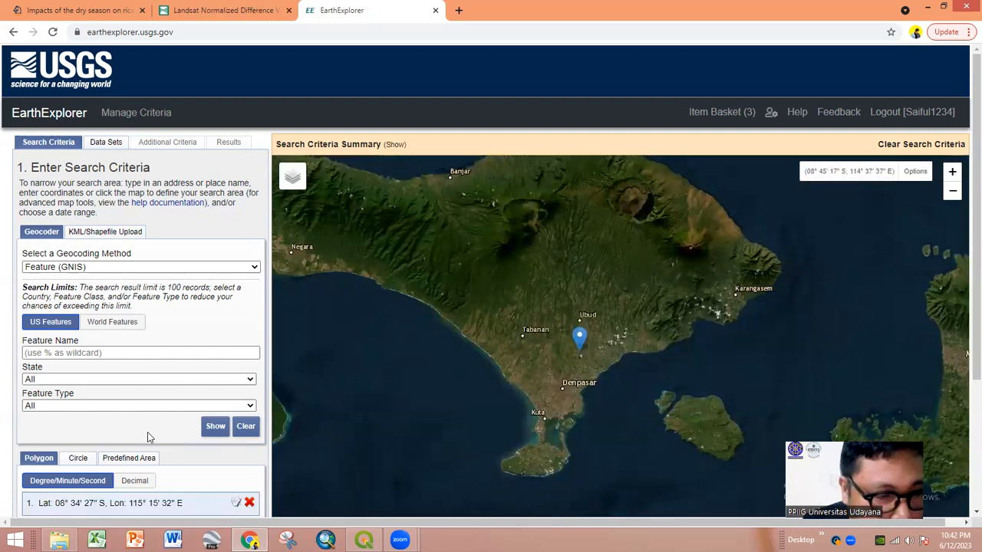
scroll(150, 434, "down", 1)
scroll(154, 433, "down", 3)
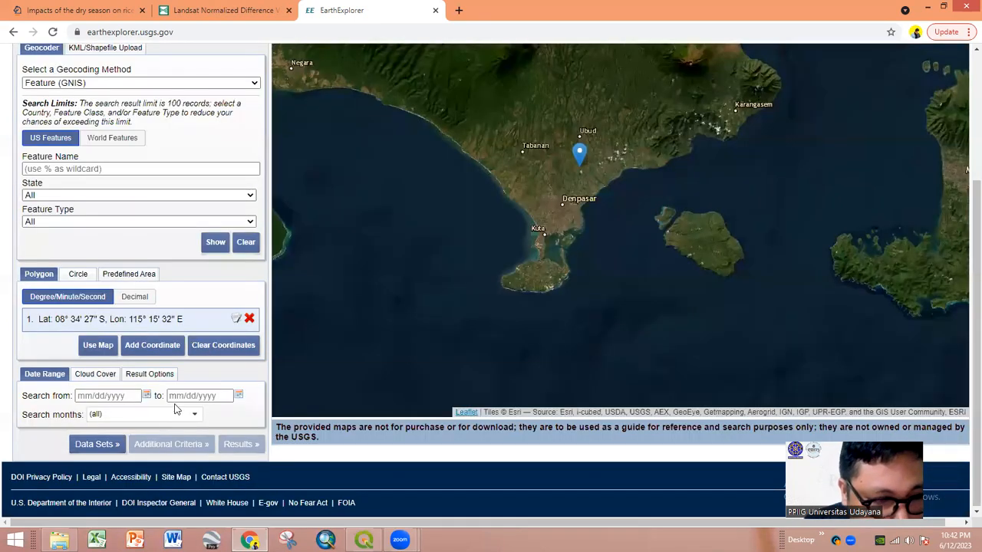
- Set the search dates from 01/01/2023 to 06/12/2023 and continue to Data Sets
left_click(146, 396)
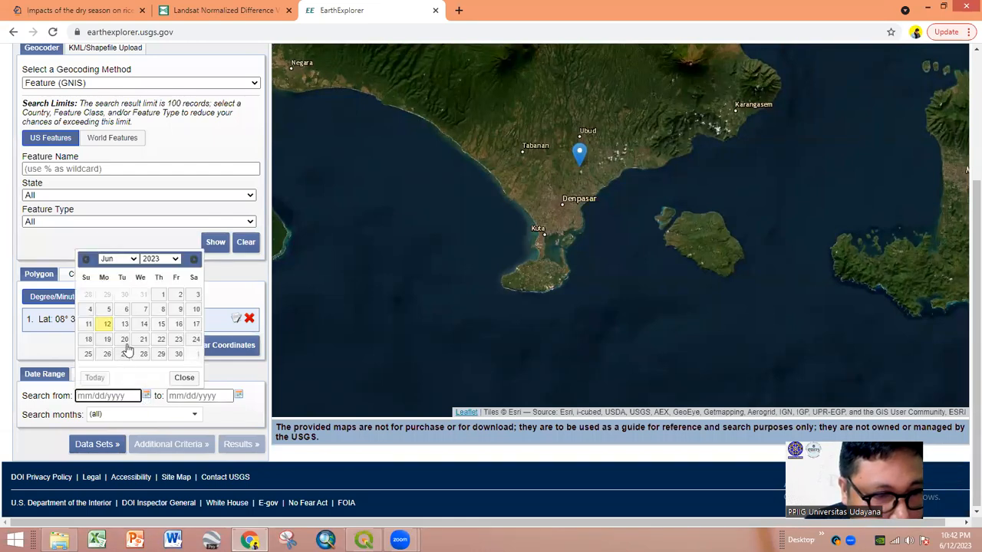
left_click(121, 259)
left_click(123, 273)
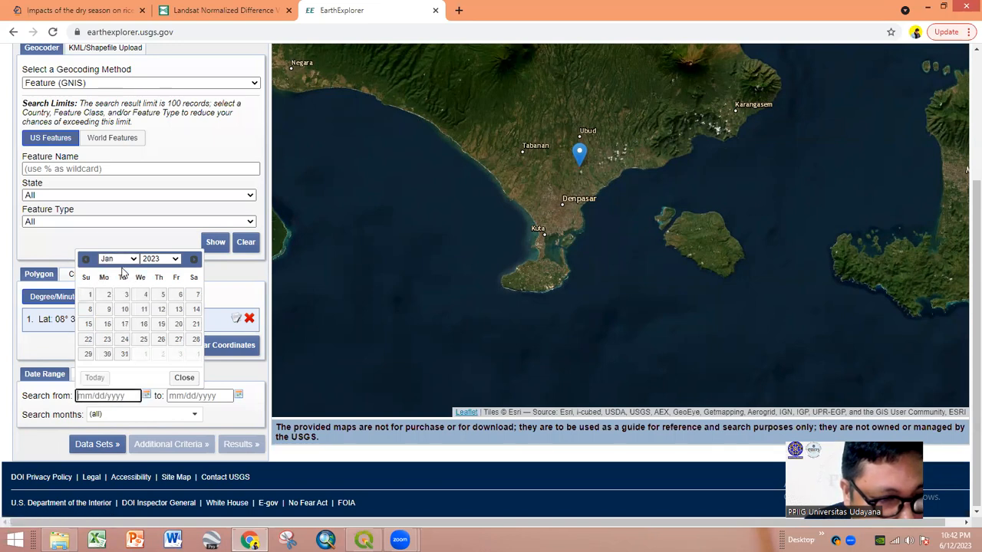
left_click(89, 295)
left_click(239, 397)
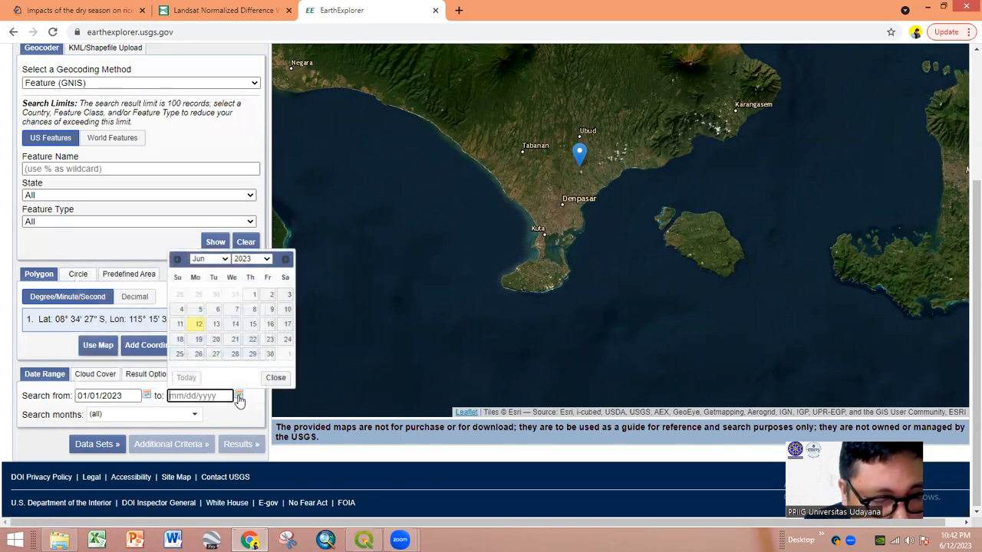
left_click(197, 324)
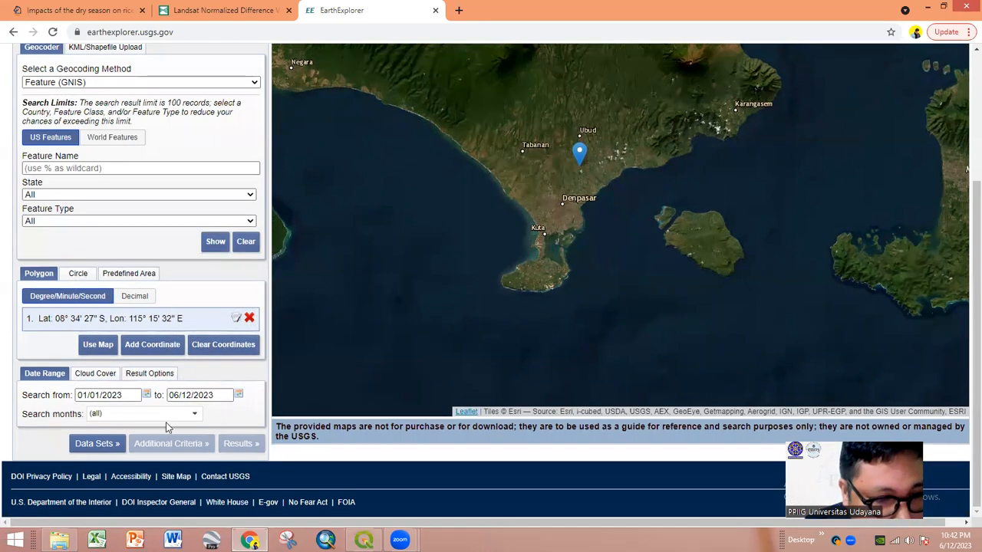
left_click(119, 445)
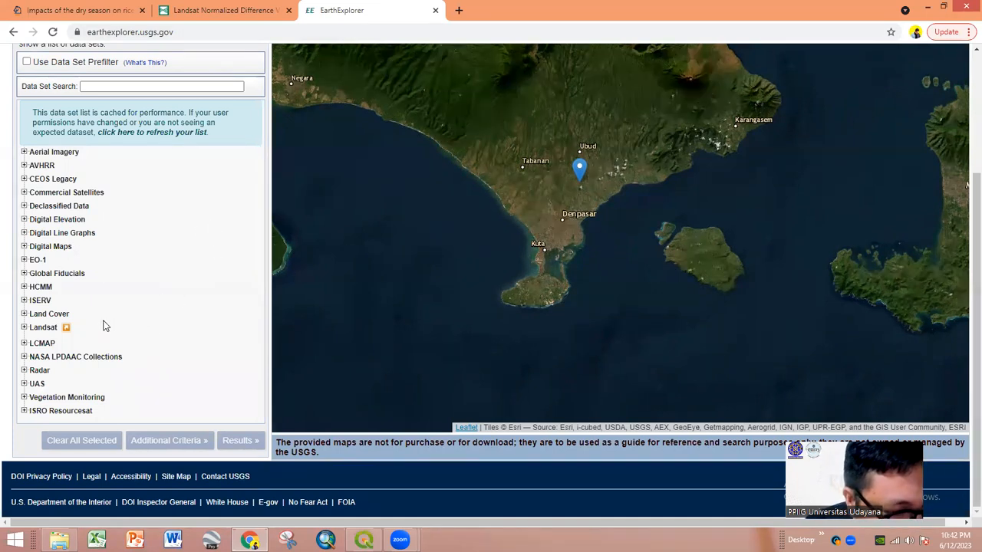
- Tick Landsat 8-9 OLI/TIRS C2 L1 under Landsat Collection 2 Level-1 and go to Additional Criteria
left_click(43, 329)
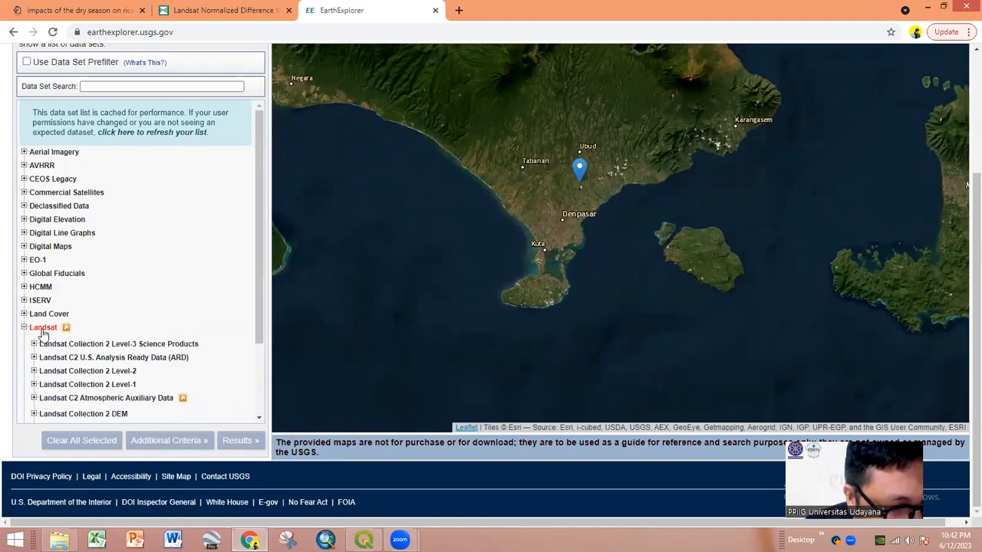
left_click(43, 333)
left_click(45, 330)
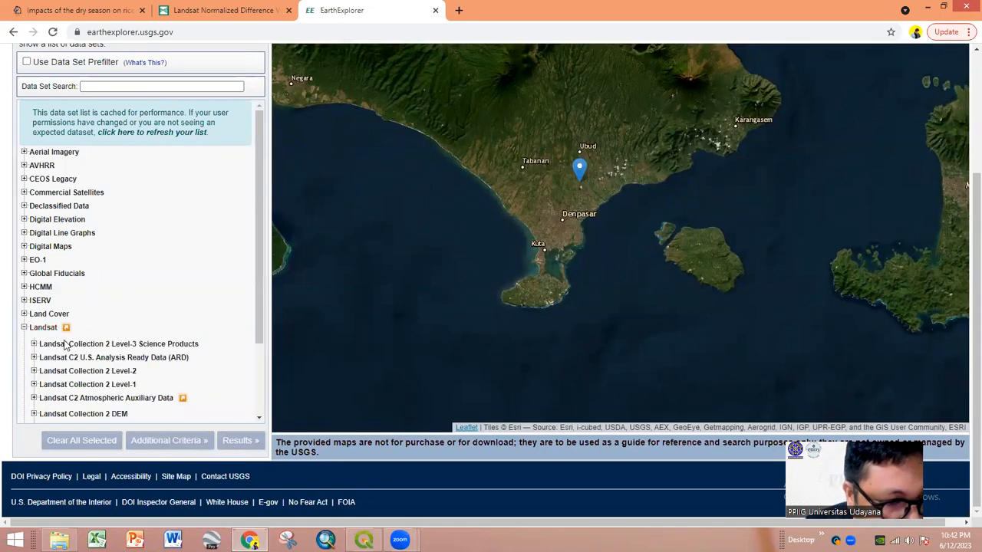
scroll(94, 384, "down", 1)
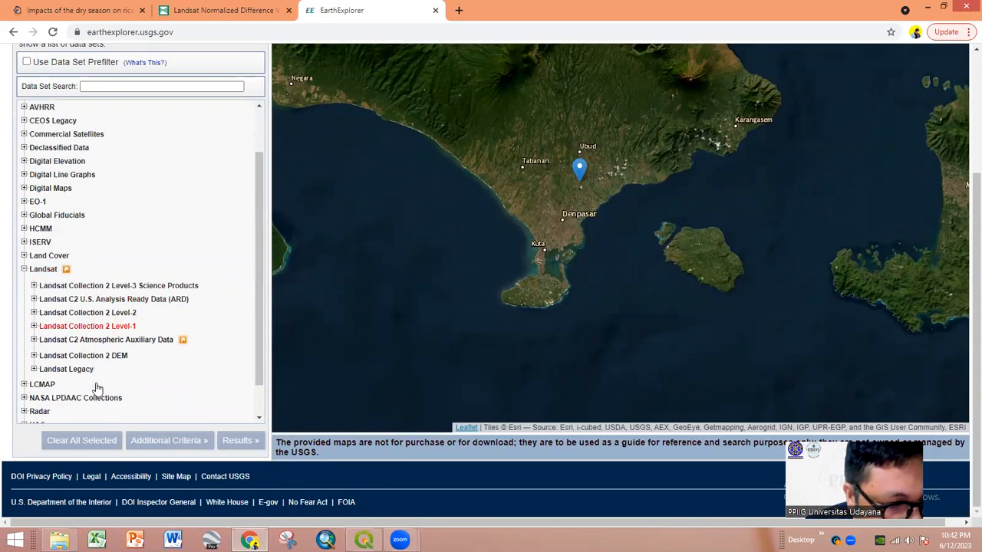
left_click(35, 323)
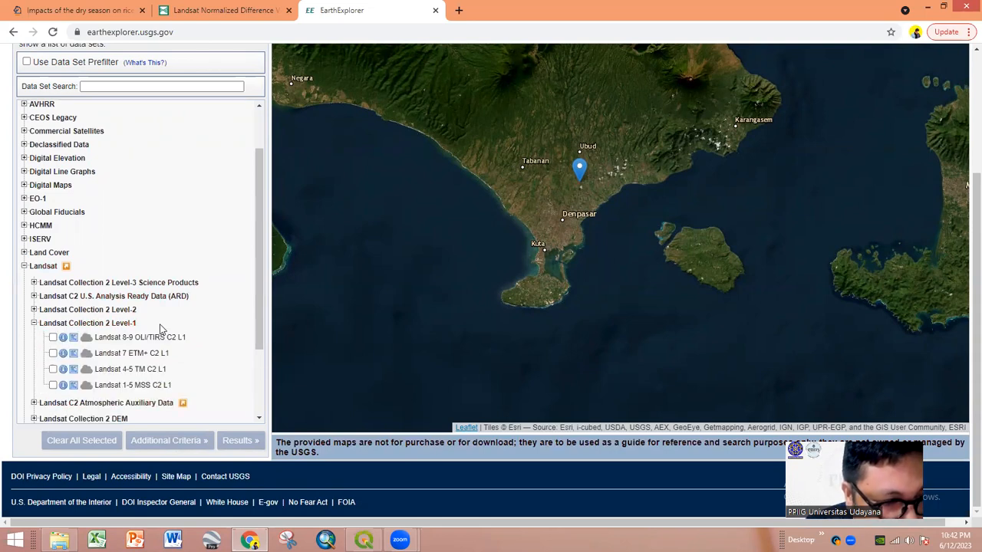
left_click(53, 339)
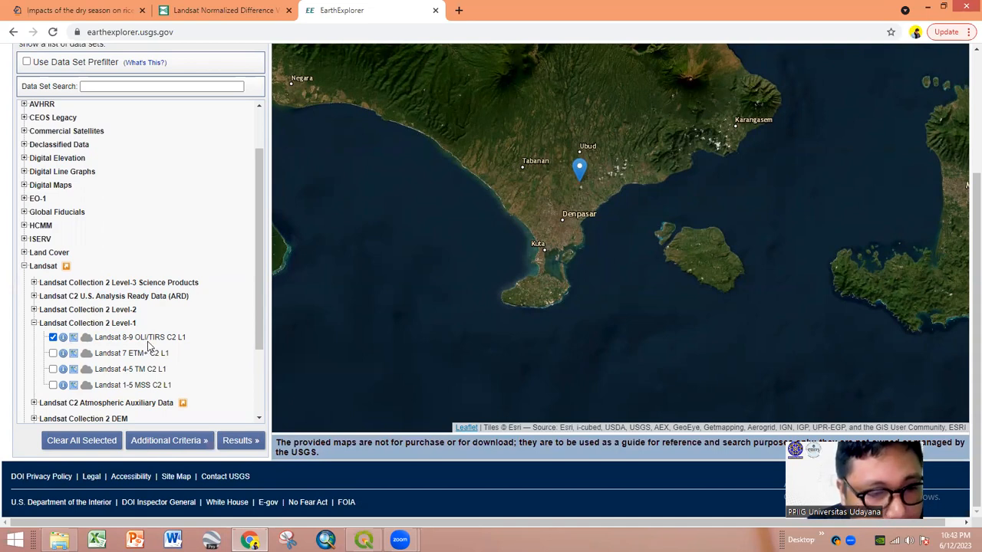
left_click(237, 442)
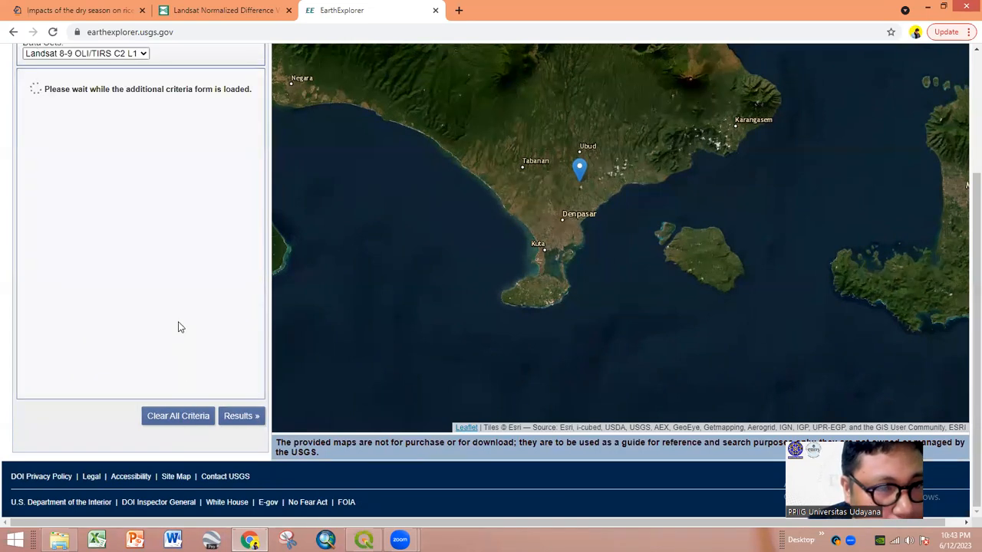
- Set the Image Quality range from 0 to 9
scroll(180, 321, "up", 1)
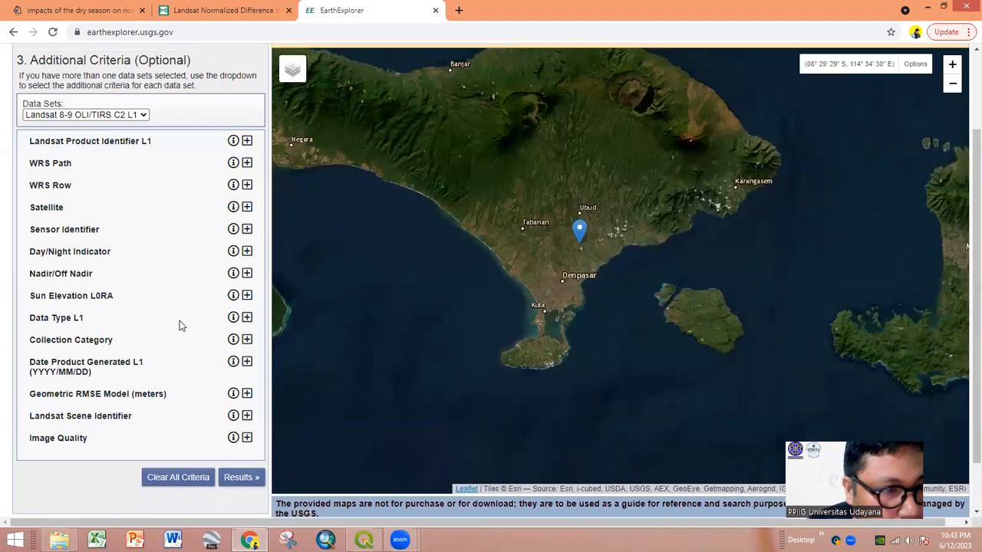
scroll(180, 321, "down", 1)
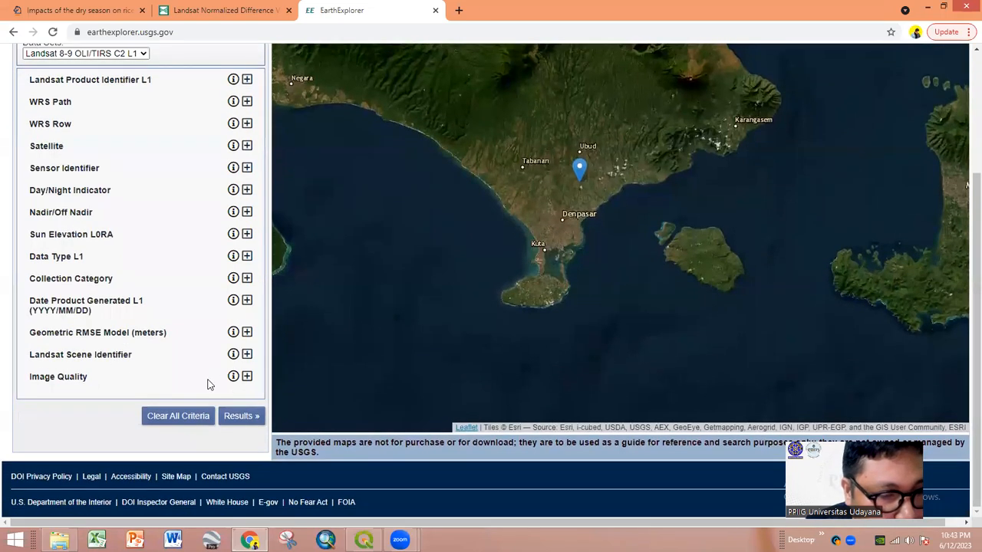
left_click(247, 377)
left_click(83, 392)
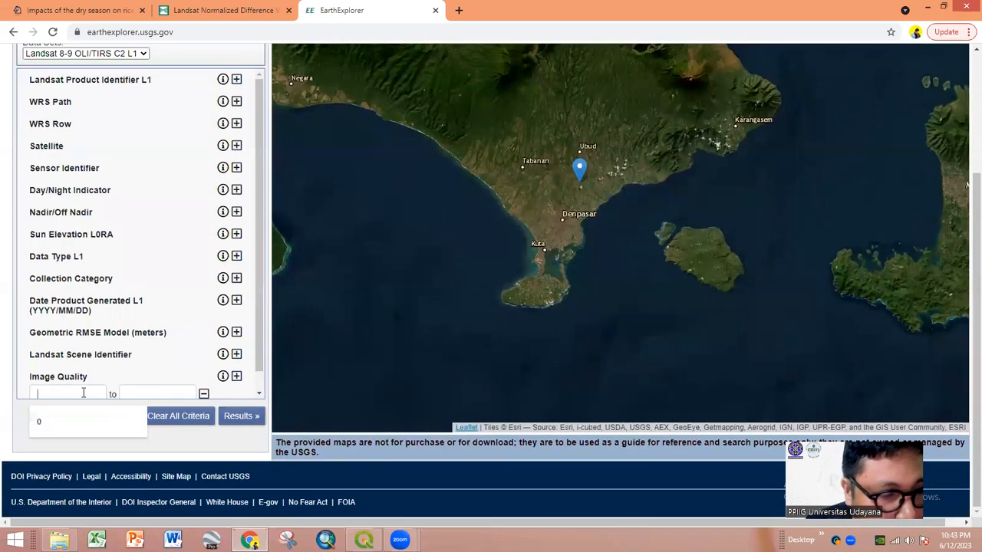
left_click(75, 418)
left_click(169, 375)
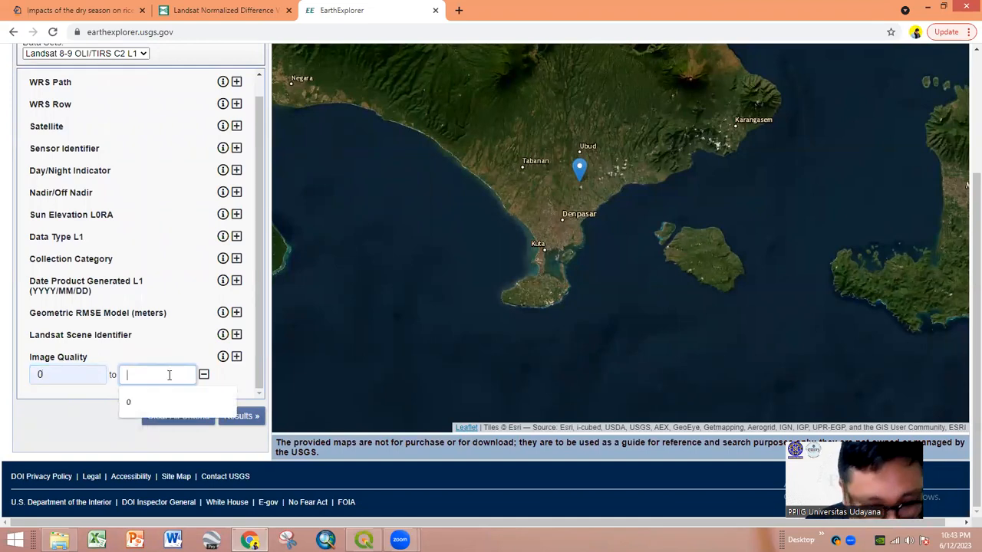
type("9")
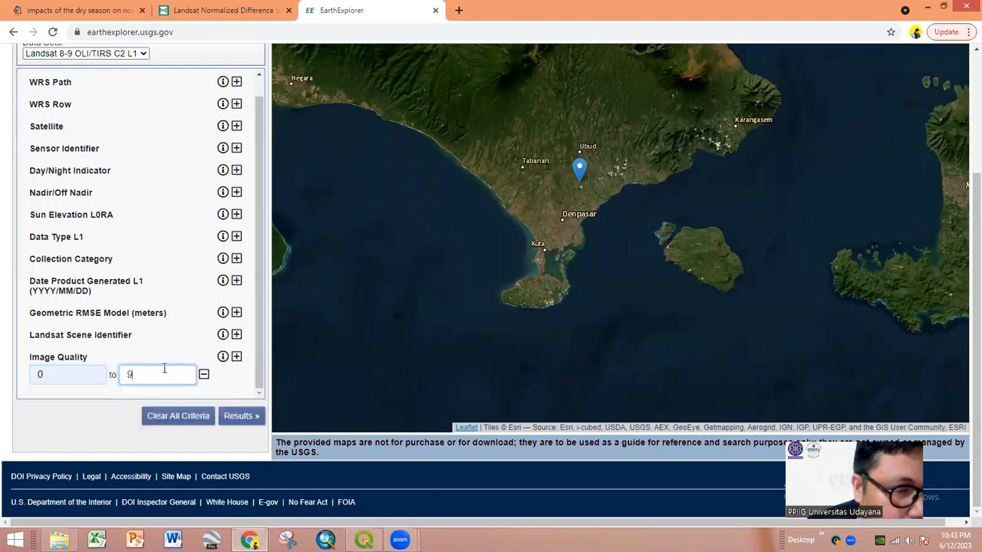
scroll(146, 340, "up", 1)
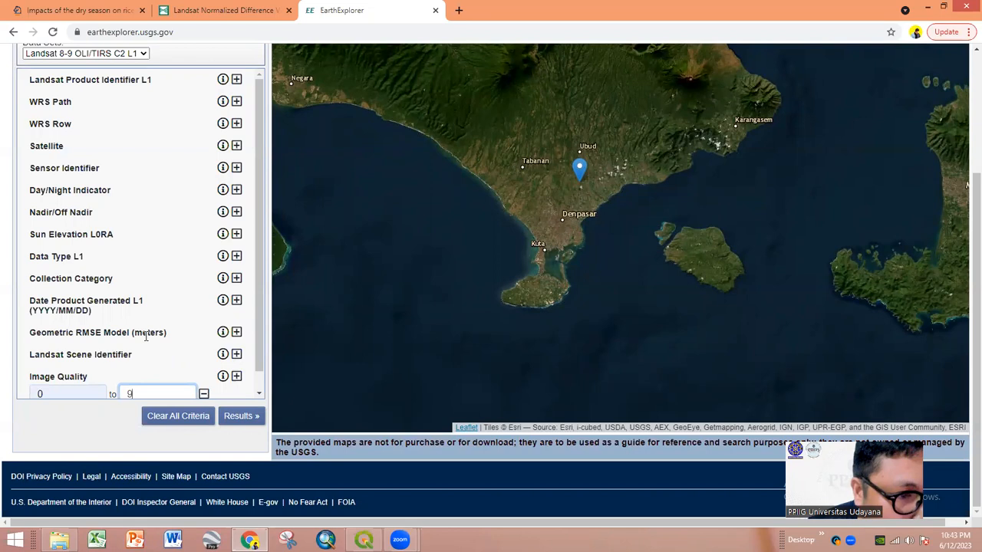
scroll(133, 307, "up", 1)
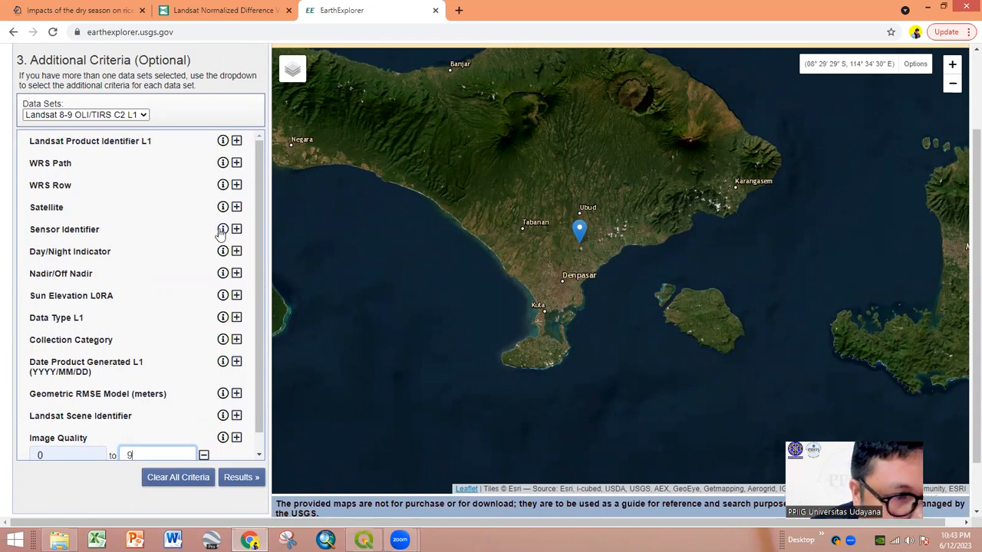
- Add a Product Identifier criterion field, removing the extra duplicates
left_click(238, 142)
left_click(238, 143)
left_click(238, 142)
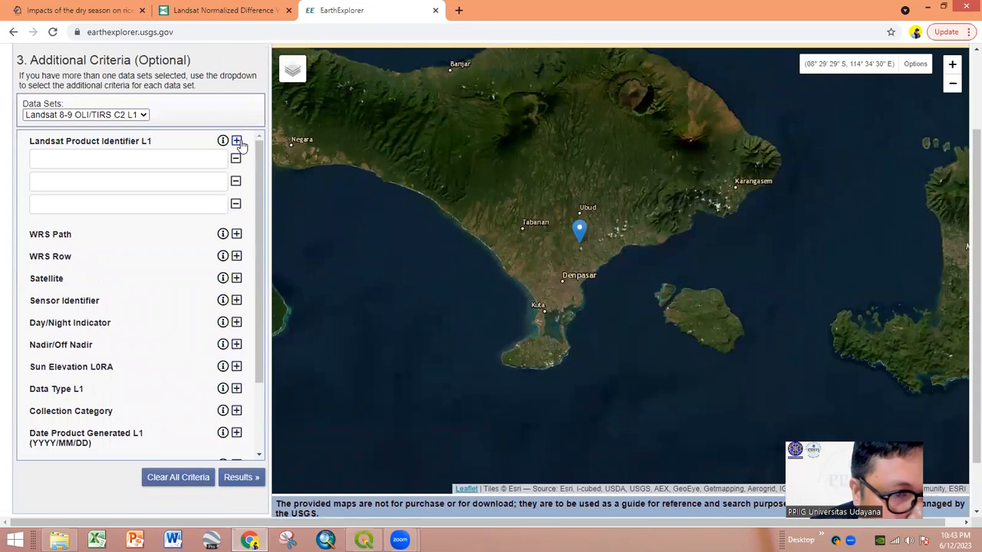
left_click(236, 181)
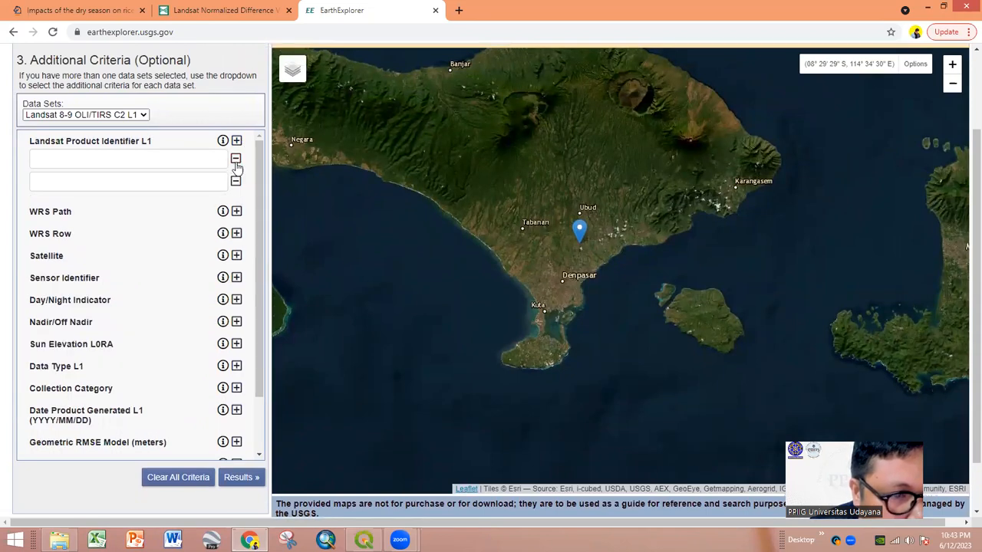
left_click(237, 164)
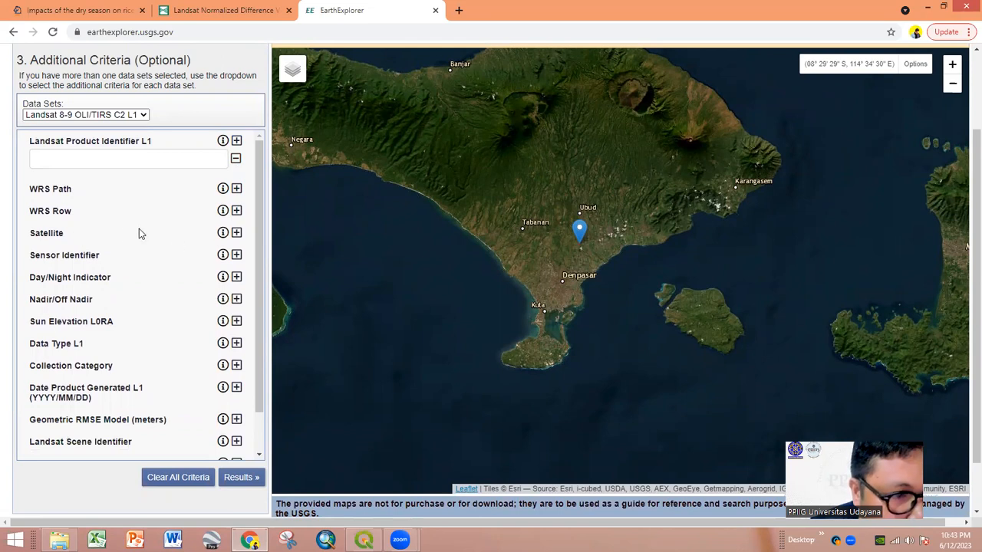
- Add a Satellite filter set to 8 and list the Results
left_click(237, 232)
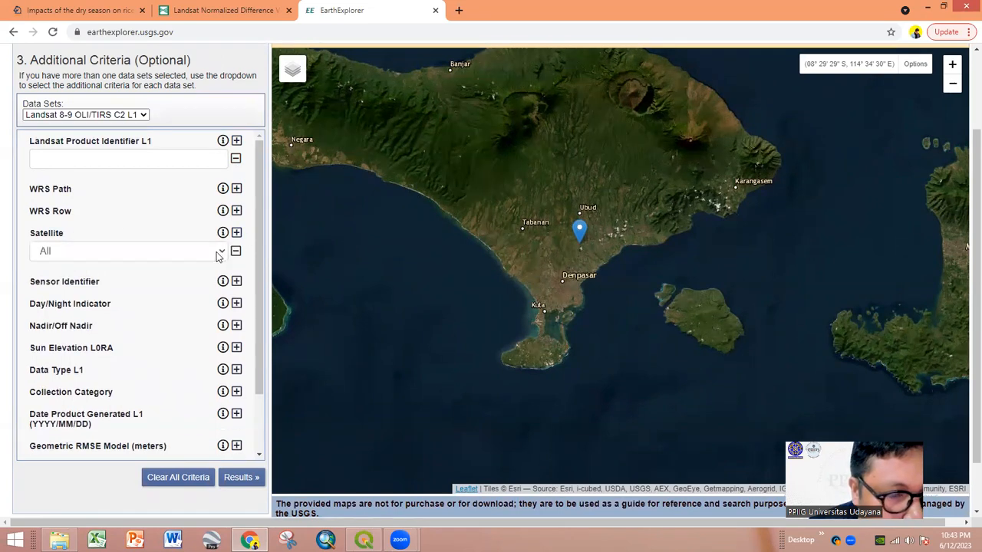
left_click(217, 256)
left_click(163, 294)
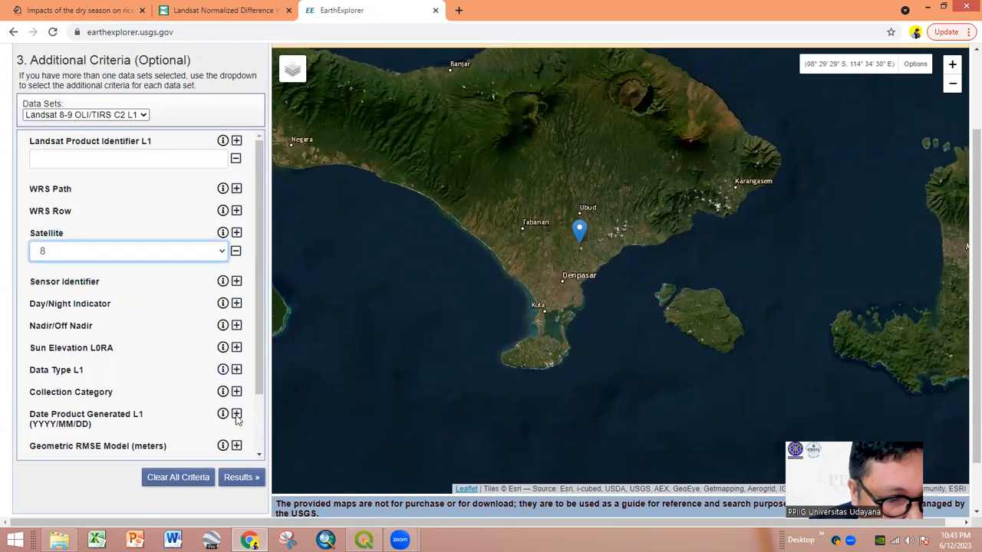
left_click(236, 477)
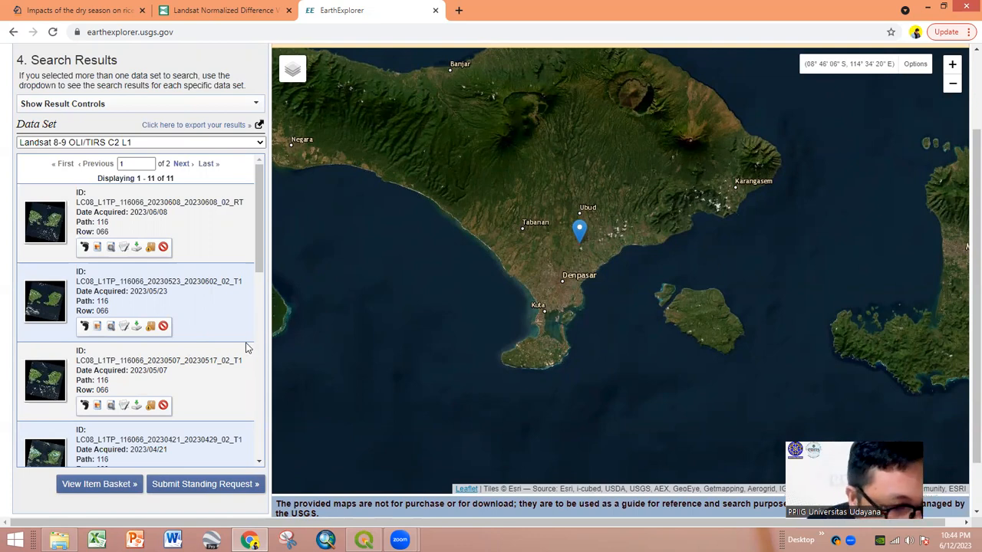
- Overlay the 2023/05/23 scene preview on the map and open its download options
left_click(97, 328)
scroll(560, 263, "down", 2)
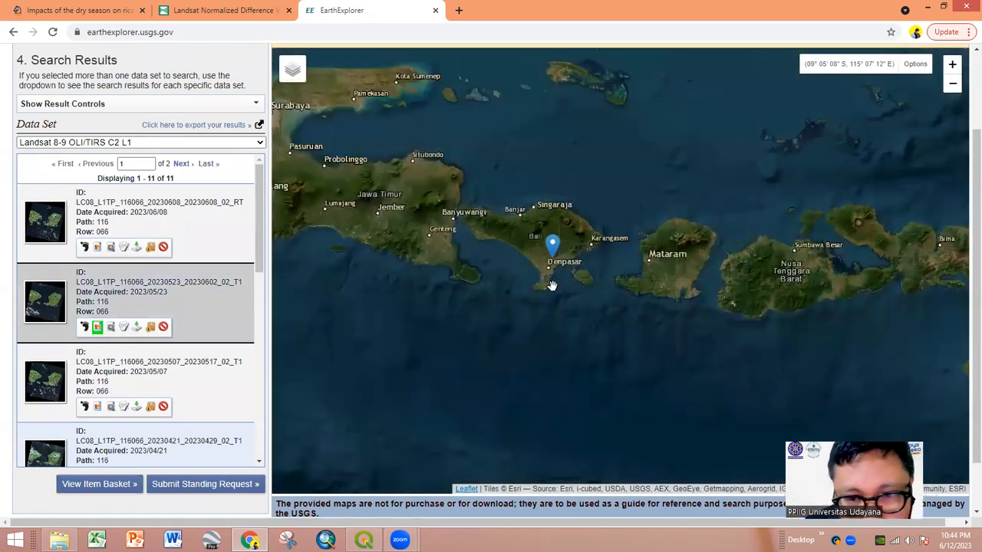
scroll(555, 261, "up", 2)
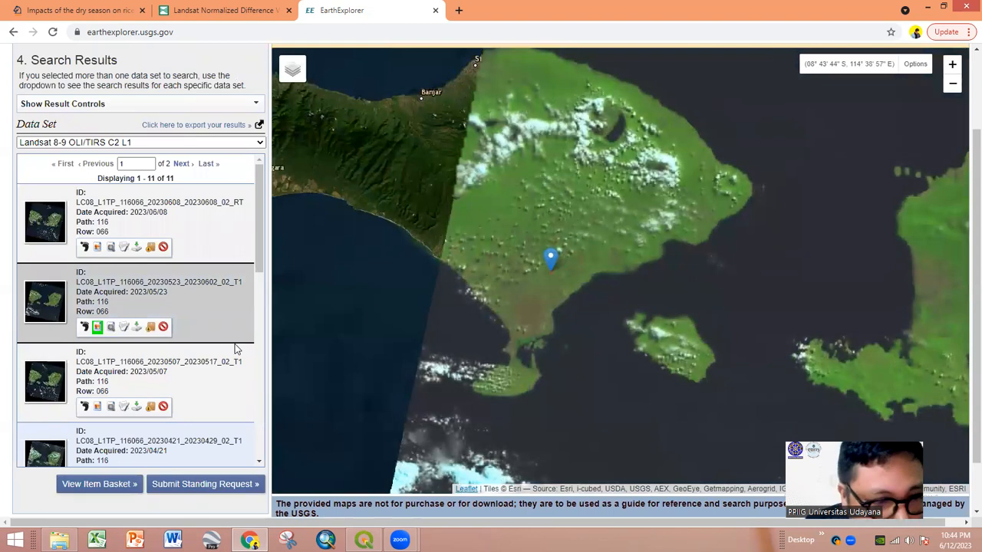
left_click(137, 328)
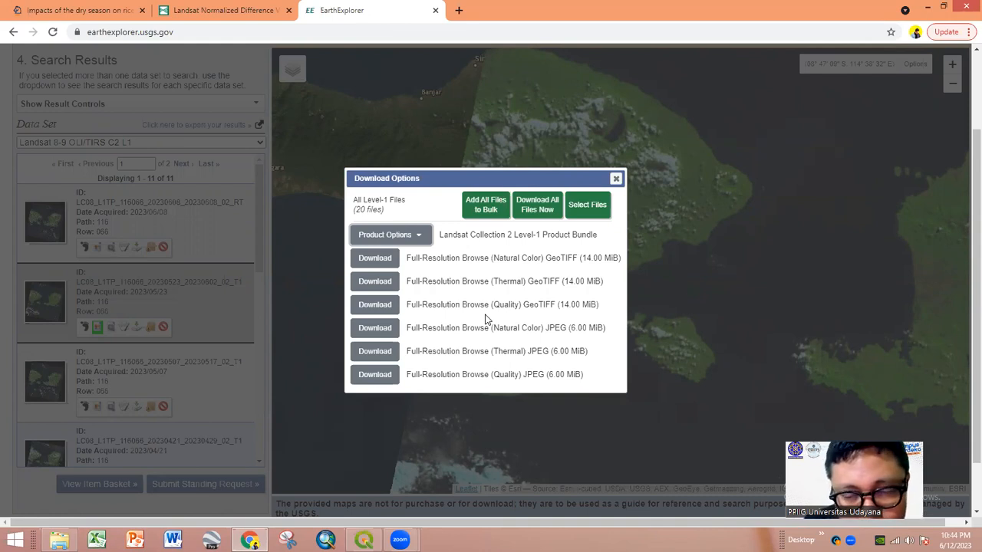
- List the bundle's individual B1–B9 band TIFs, briefly checking the Springer rice article tab
left_click(420, 240)
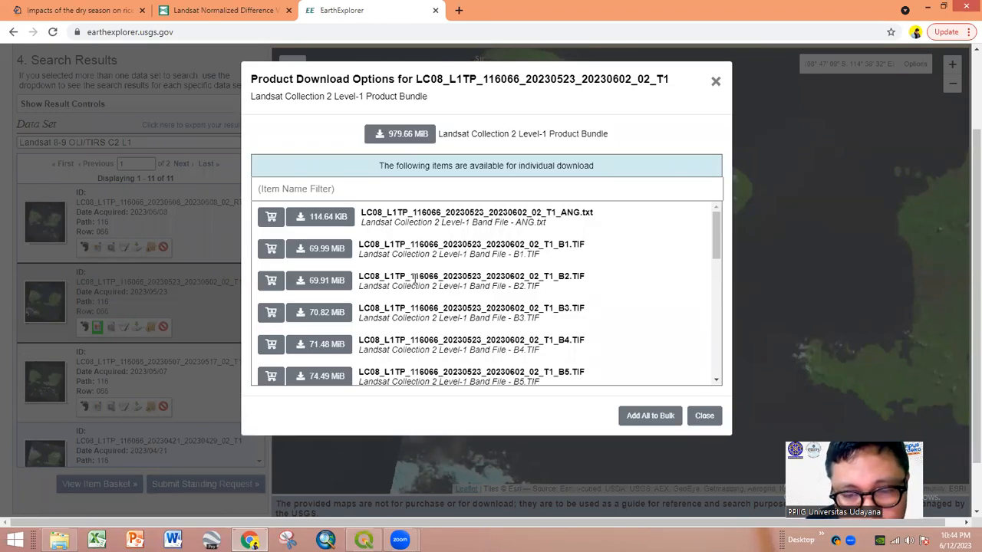
scroll(414, 281, "down", 1)
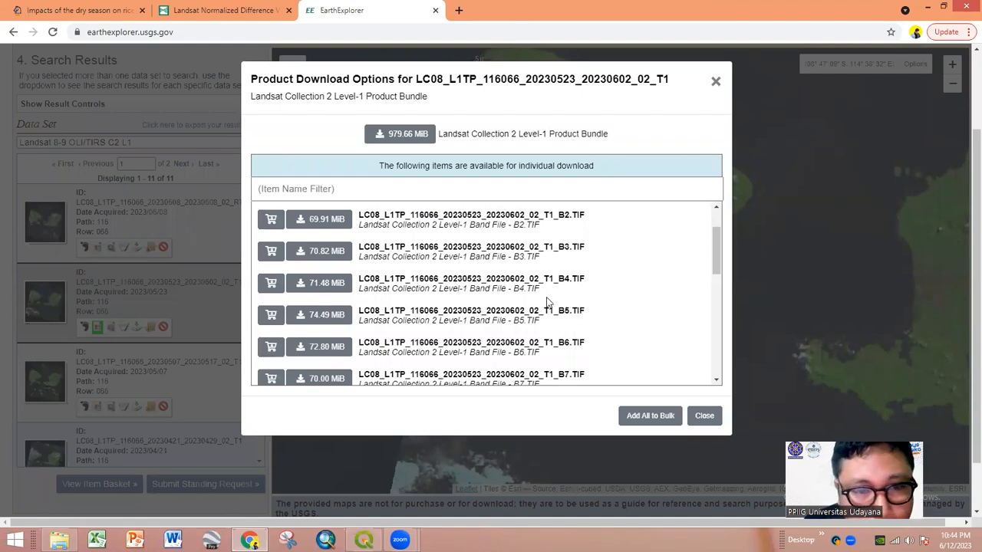
left_click(85, 10)
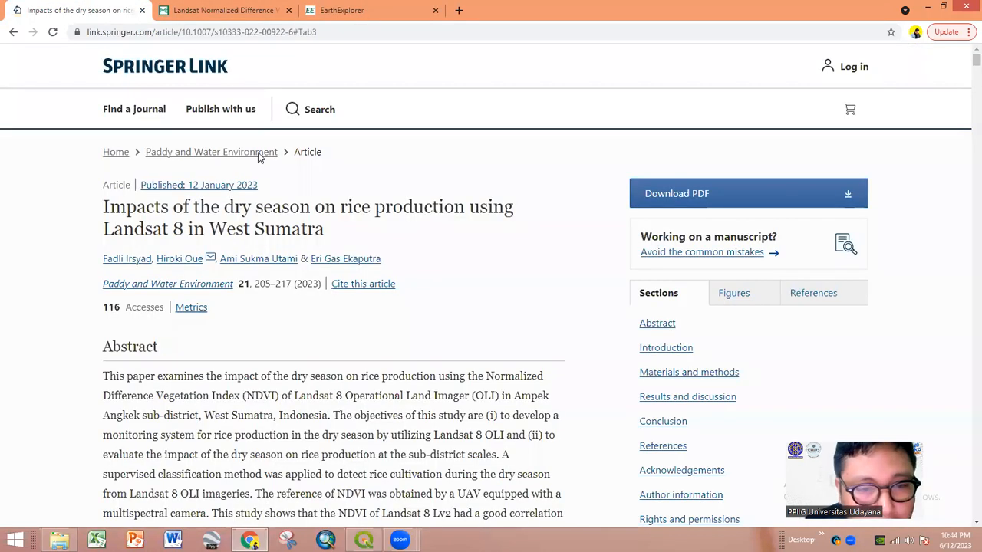
scroll(423, 338, "down", 8)
scroll(429, 359, "down", 5)
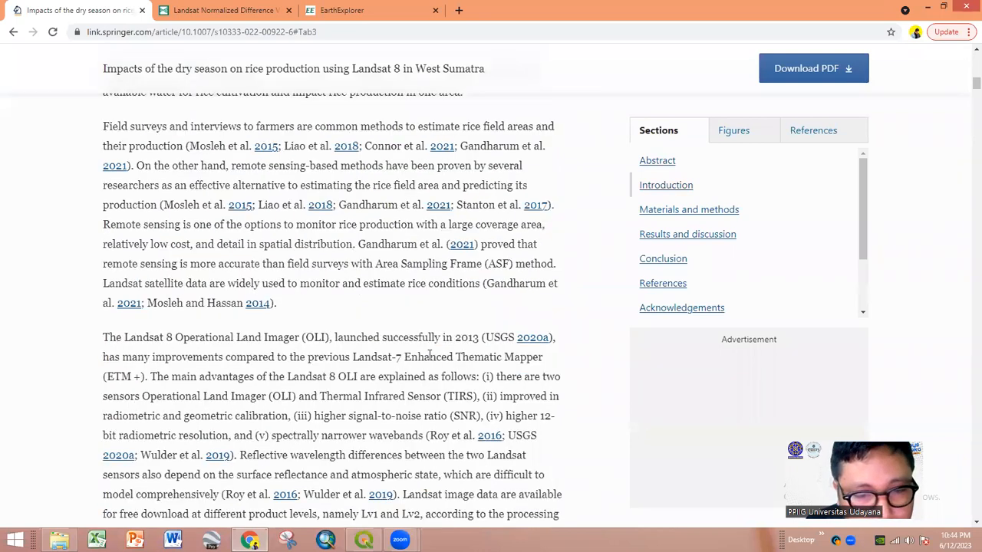
scroll(305, 81, "down", 4)
left_click(337, 10)
scroll(445, 306, "down", 2)
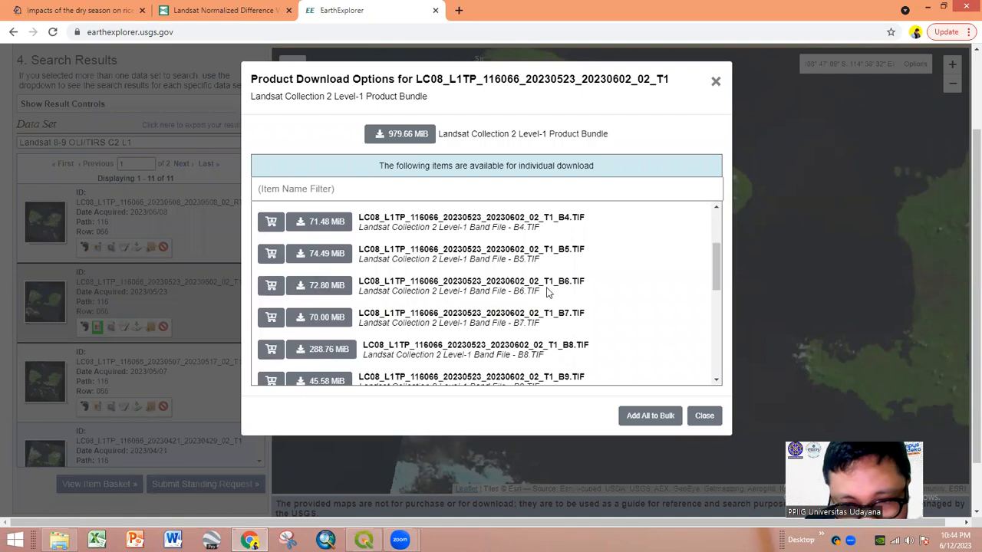
- Download the scene's B4 band TIF file
left_click(323, 224)
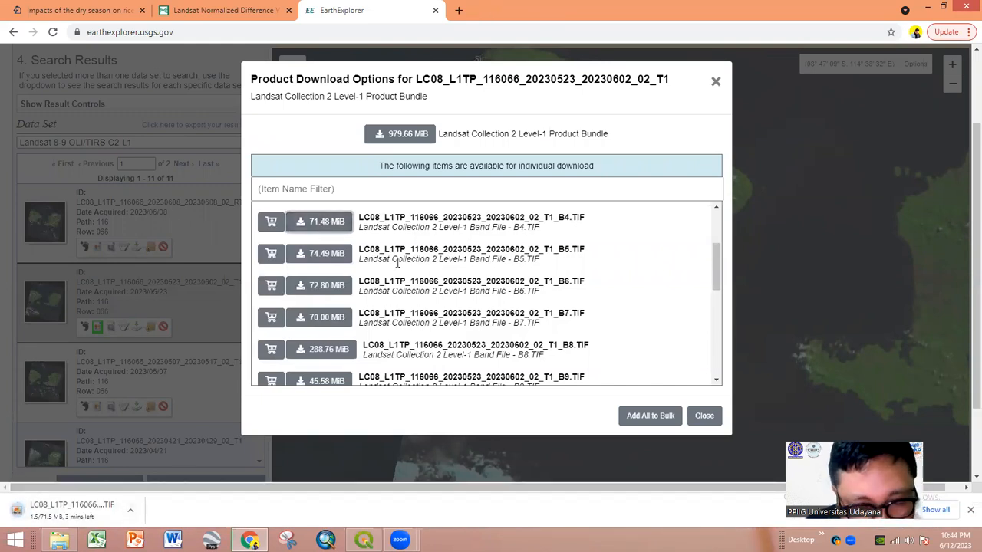
scroll(460, 311, "down", 2)
scroll(465, 317, "down", 3)
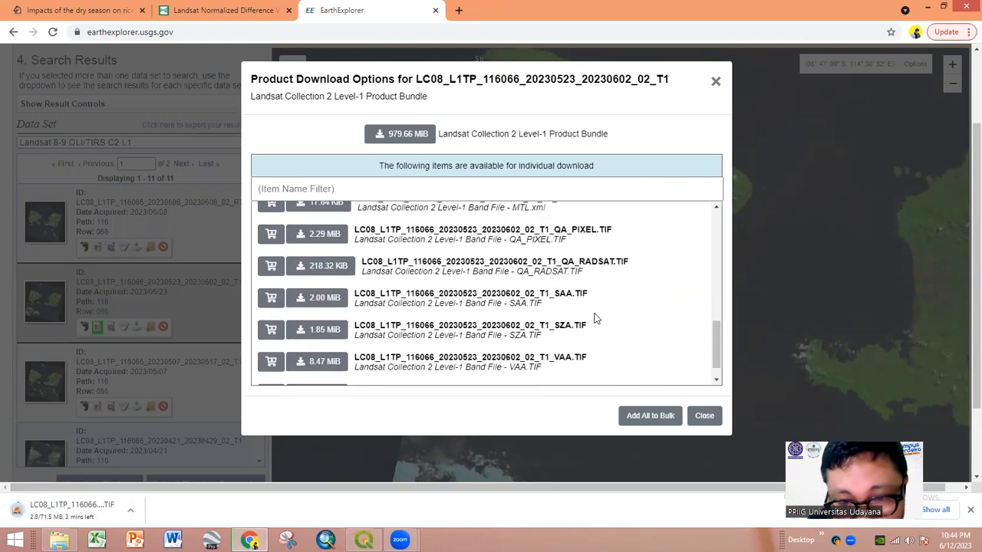
scroll(597, 321, "down", 1)
scroll(600, 326, "down", 1)
scroll(599, 329, "up", 1)
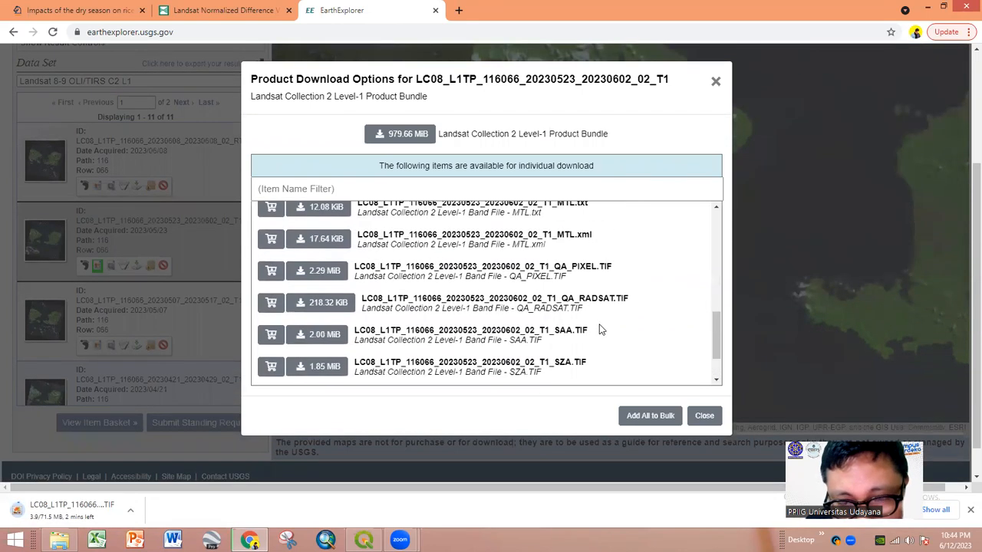
scroll(598, 329, "up", 1)
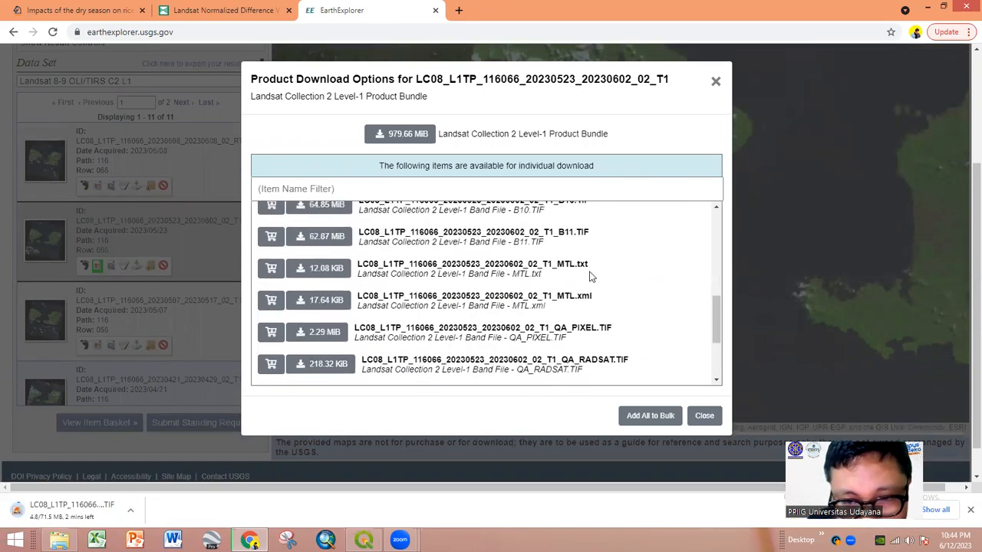
- Download the MTL.txt metadata file and close the band file list
left_click(334, 277)
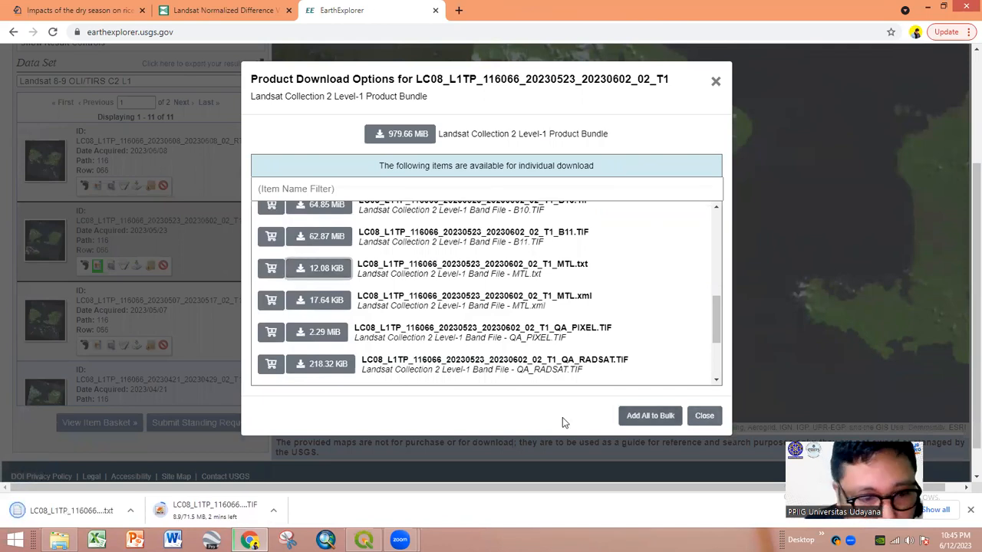
scroll(512, 328, "up", 1)
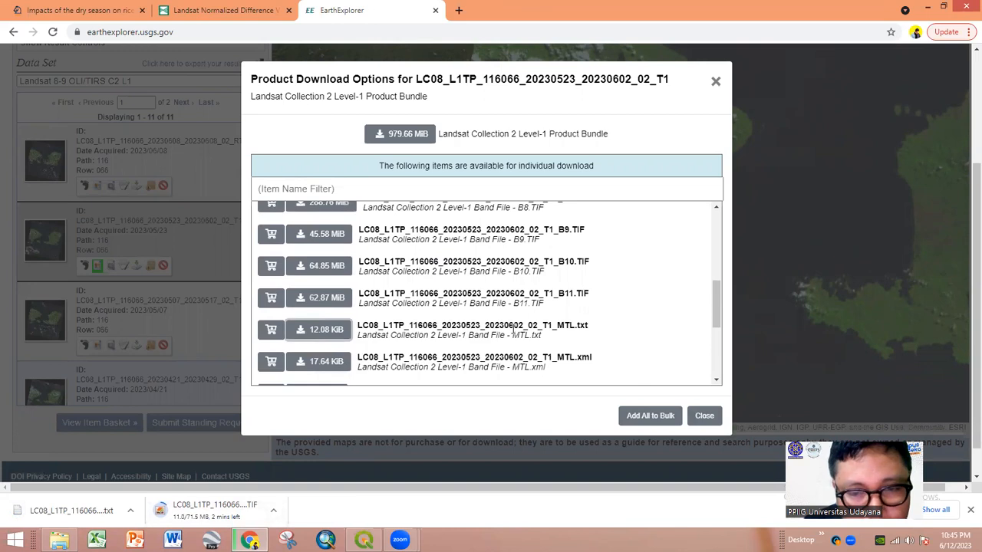
scroll(512, 328, "down", 1)
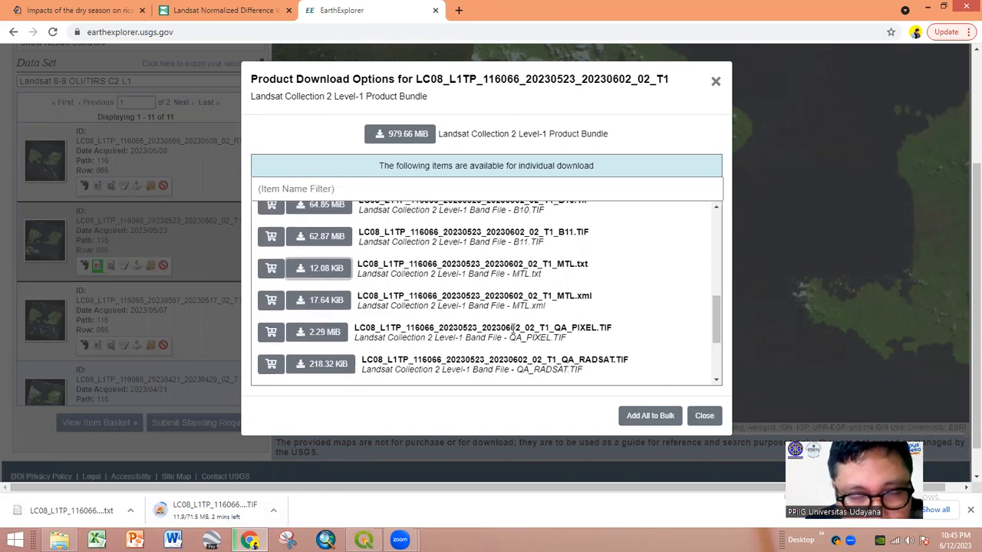
left_click(704, 416)
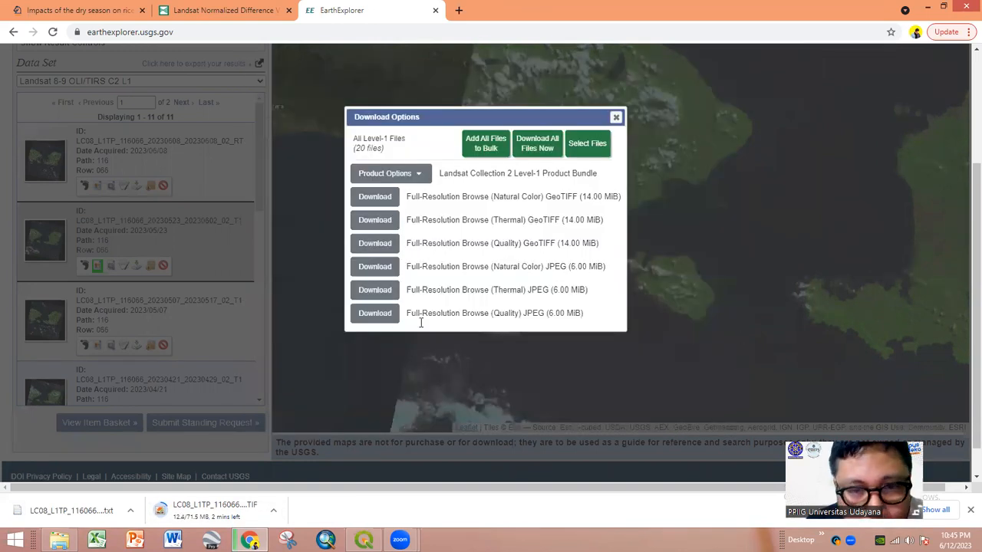
left_click(617, 118)
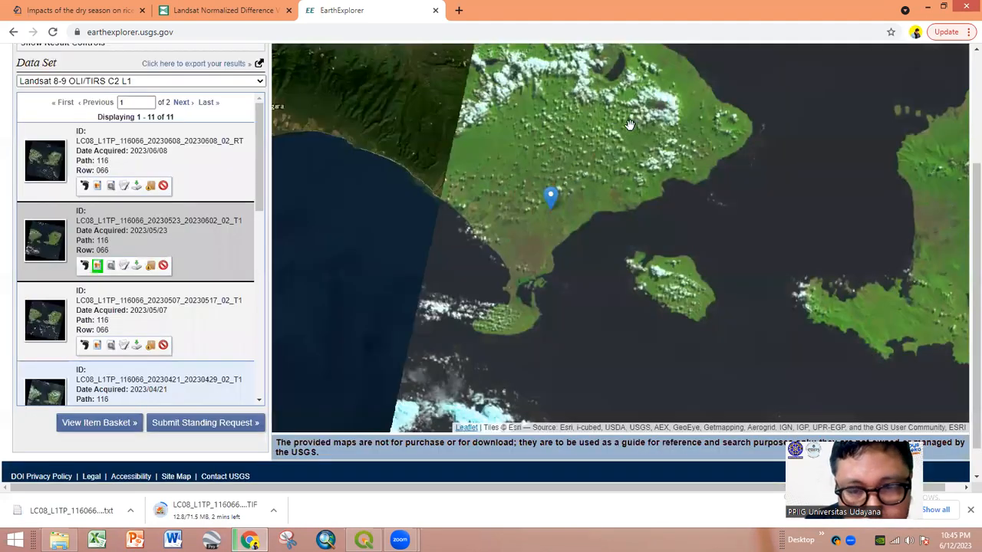
left_click(59, 540)
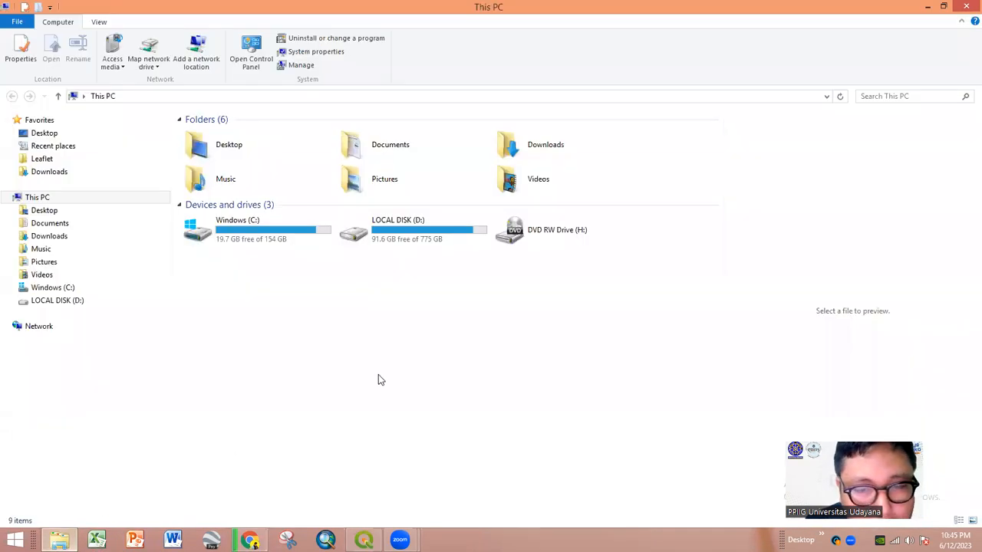
double_click(413, 244)
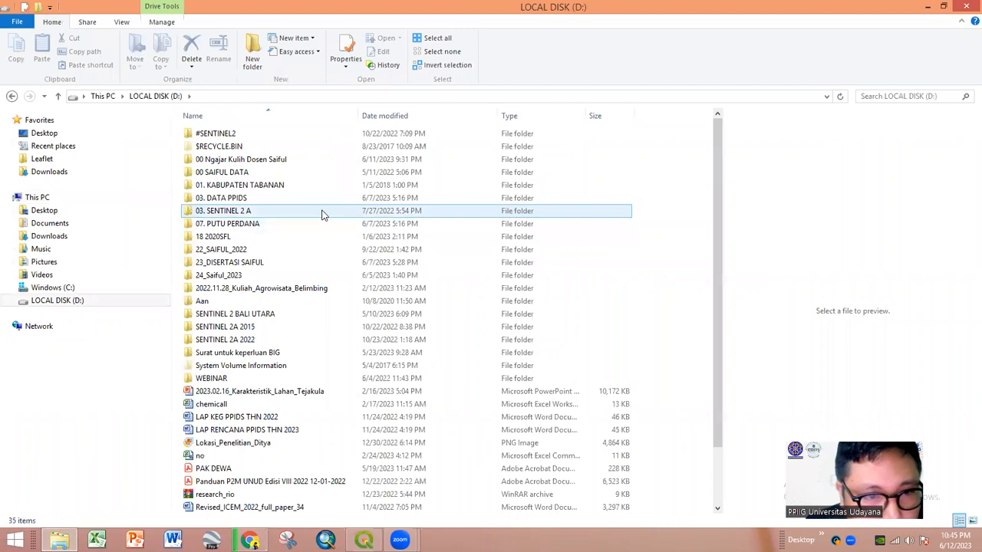
double_click(299, 161)
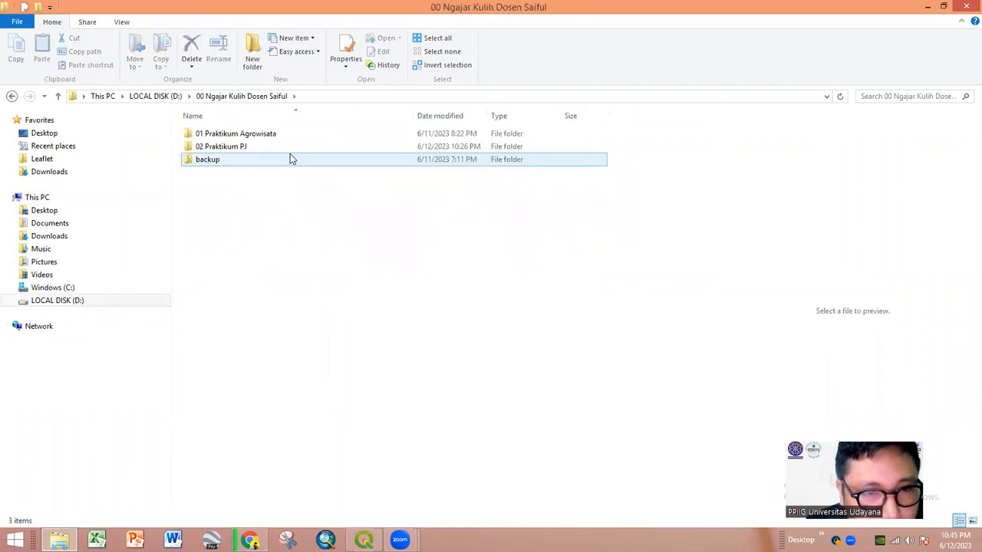
double_click(276, 146)
right_click(270, 305)
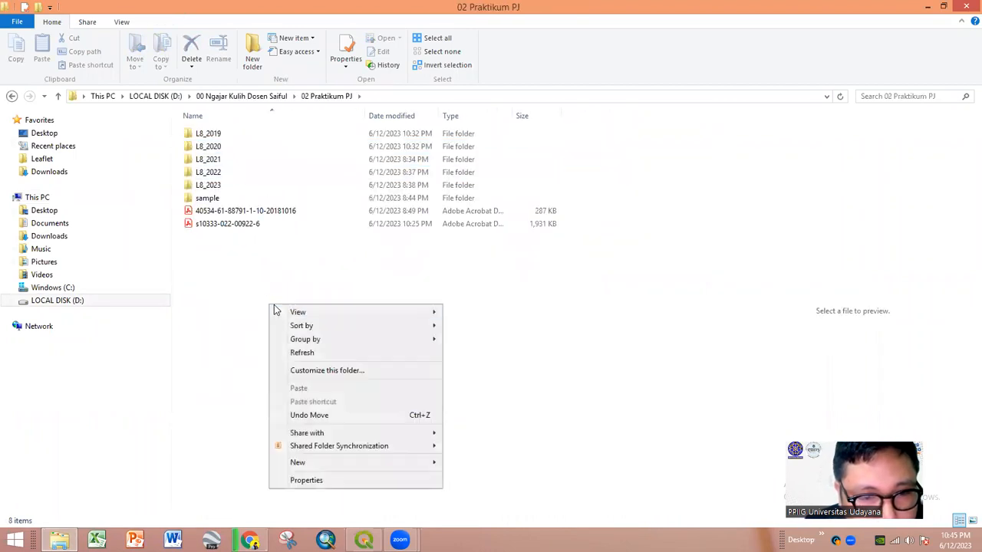
left_click(301, 353)
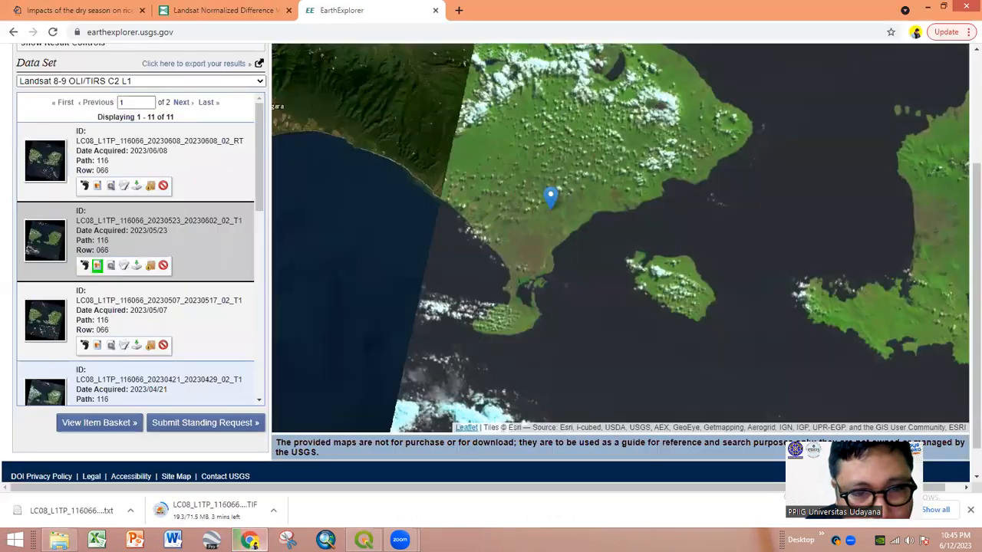
left_click(249, 540)
- Revisit the Search Criteria form and scroll through its settings
scroll(149, 156, "up", 3)
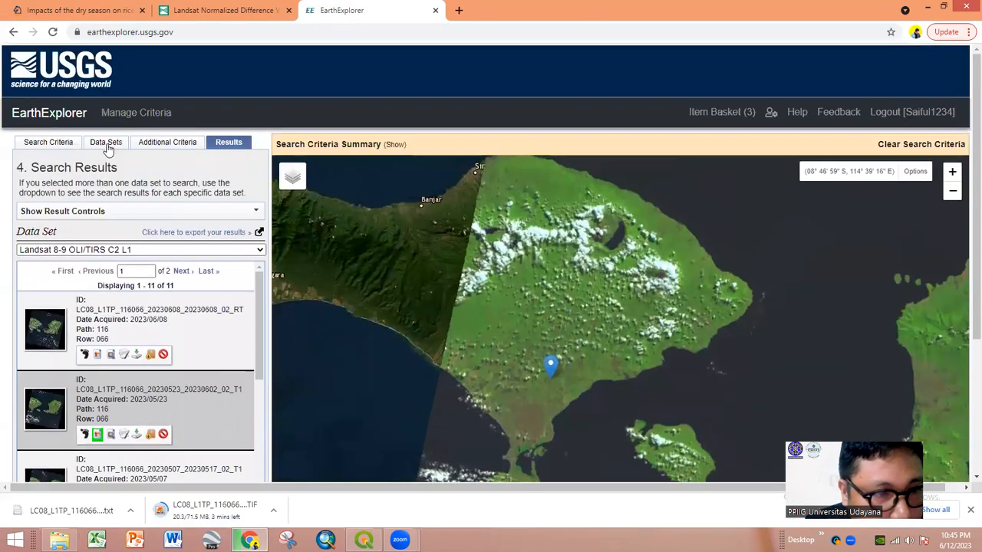
left_click(57, 148)
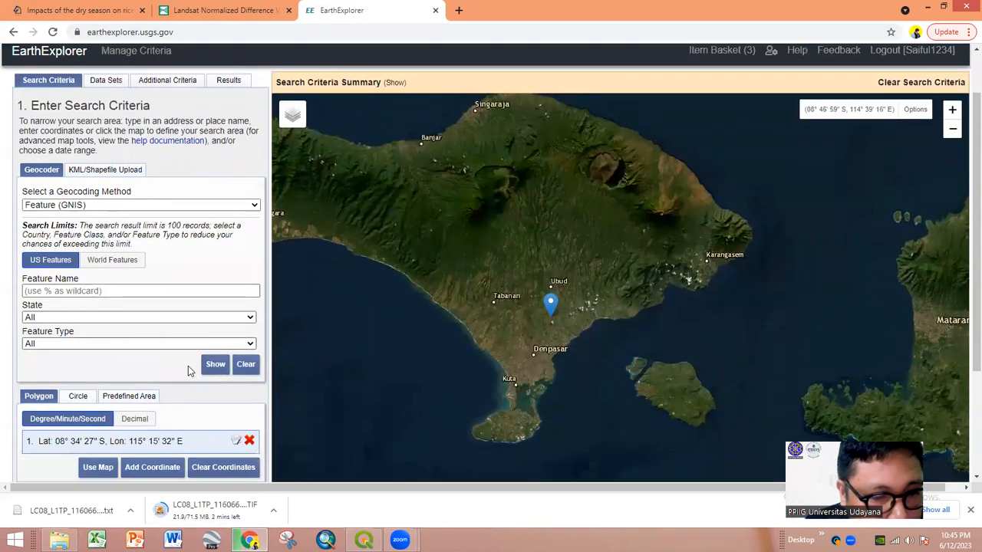
scroll(188, 369, "down", 1)
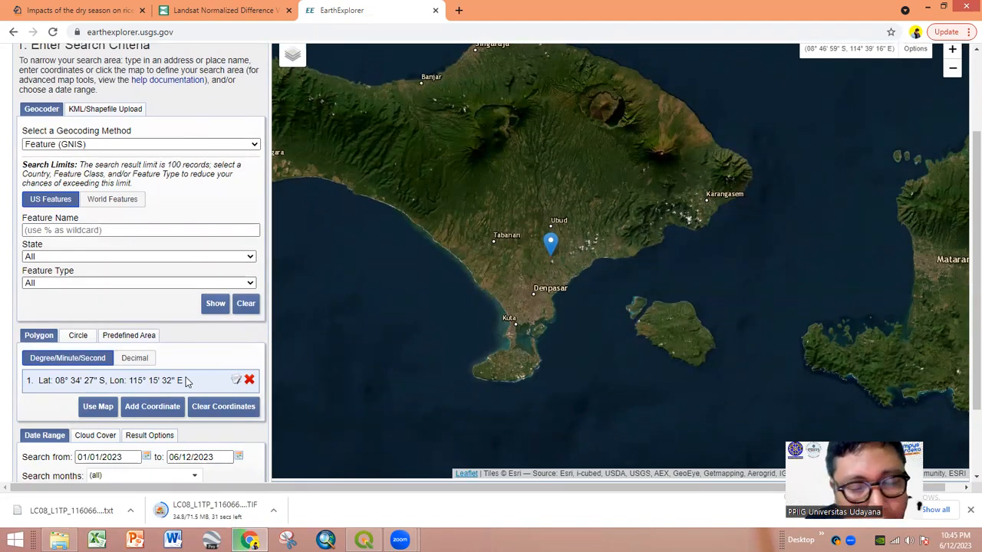
scroll(186, 381, "up", 2)
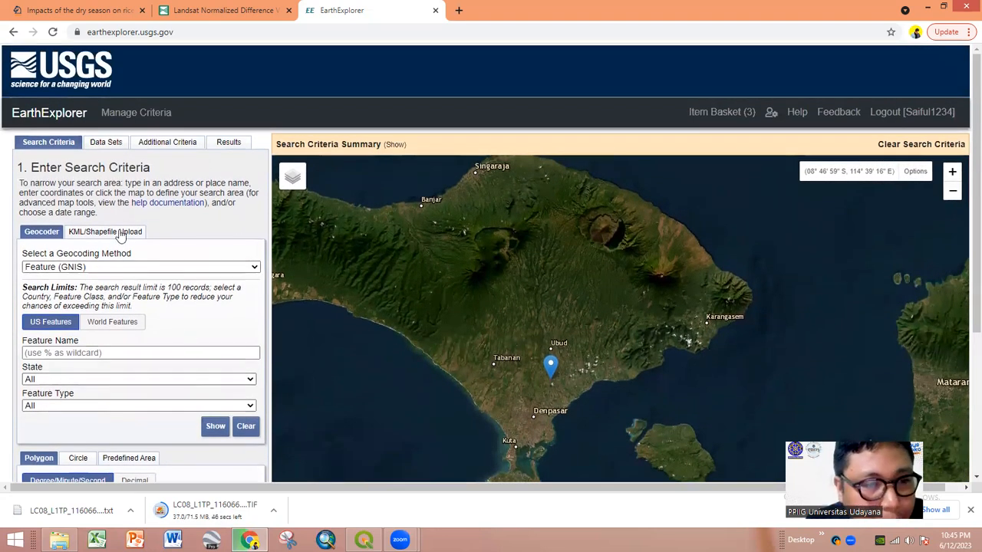
scroll(123, 192, "down", 1)
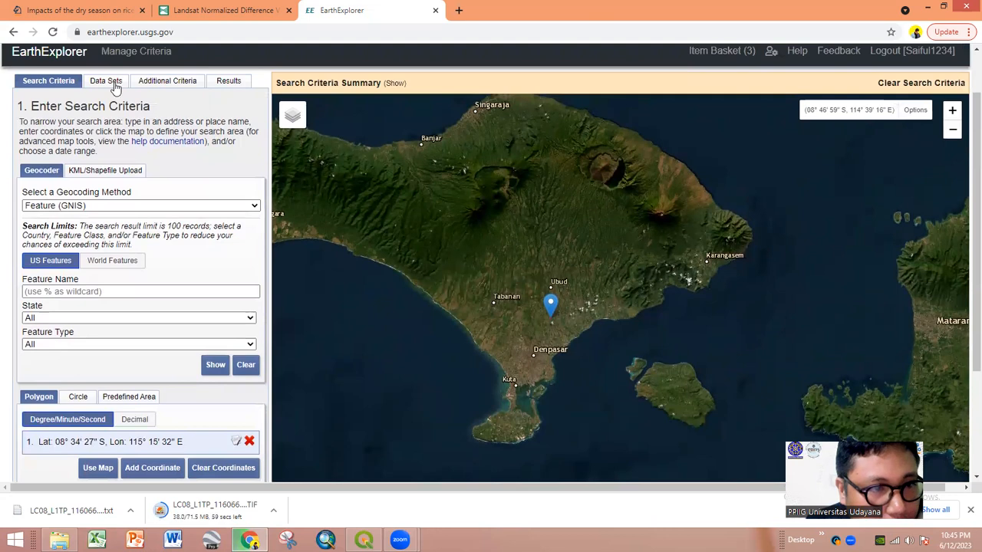
- Check that Landsat 8-9 OLI/TIRS C2 L1 is the chosen data set
left_click(111, 81)
scroll(123, 334, "down", 2)
scroll(123, 331, "down", 1)
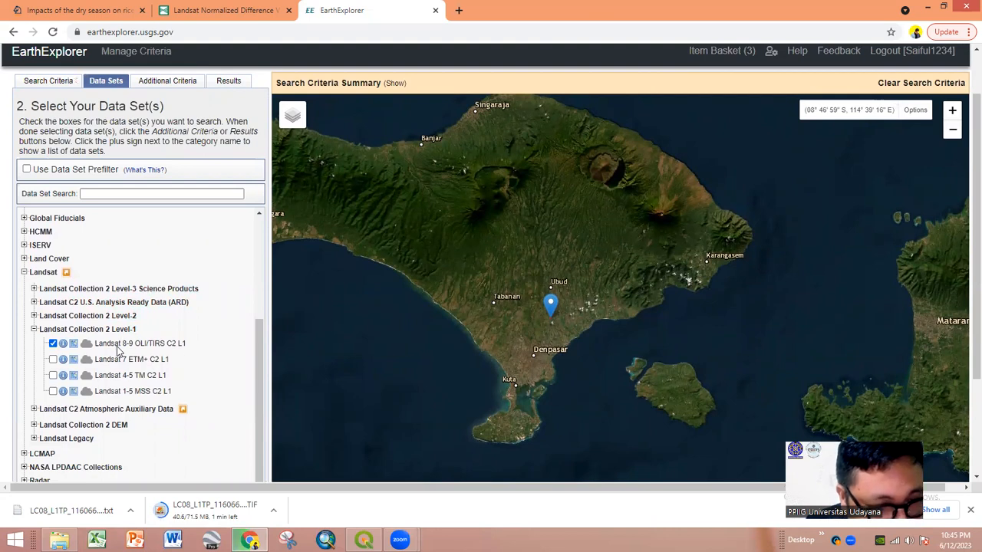
scroll(119, 351, "up", 3)
scroll(119, 352, "up", 1)
- Review the additional criteria (satellite 8, image quality 0–9), then bring the 02 Praktikum PJ folder forward
left_click(174, 81)
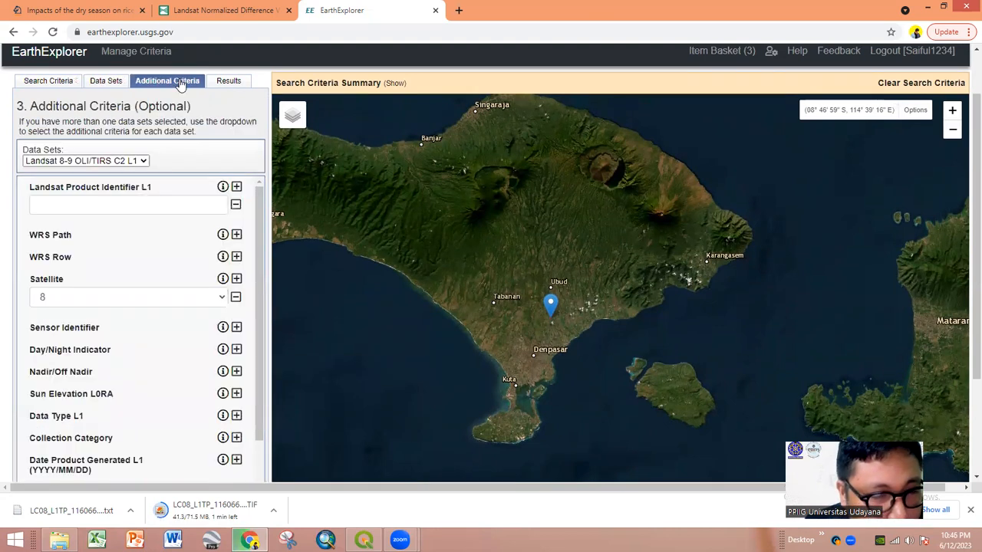
scroll(152, 332, "down", 2)
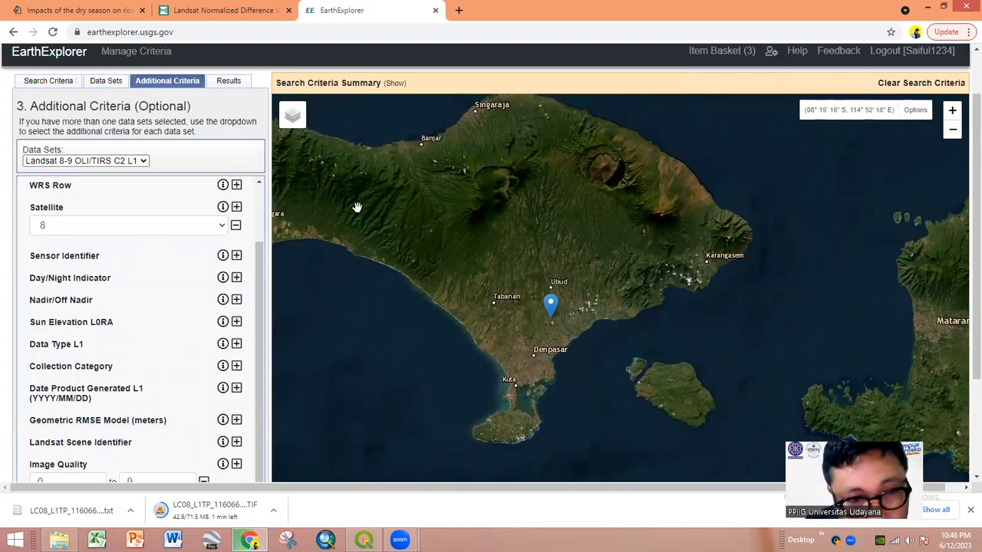
scroll(181, 372, "down", 2)
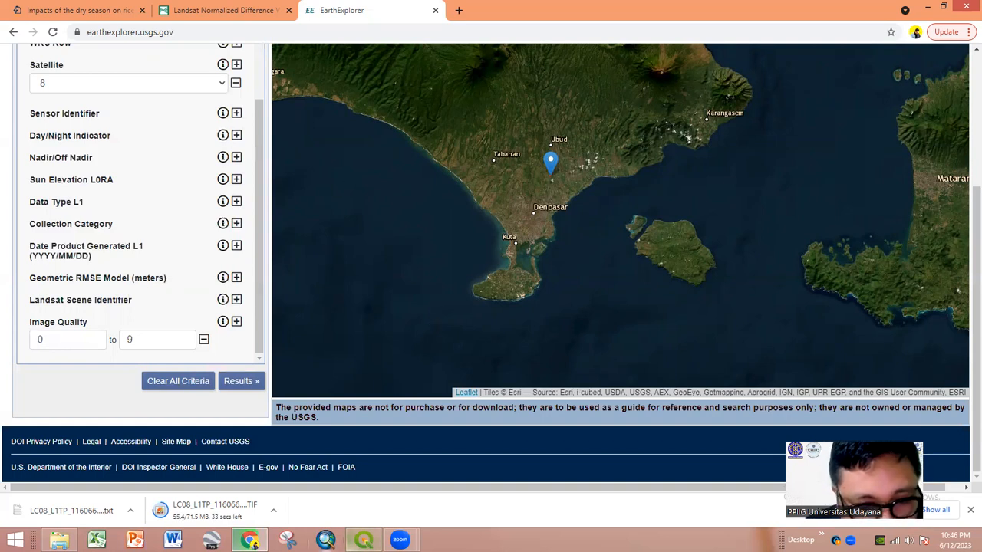
left_click_drag(400, 540, 133, 540)
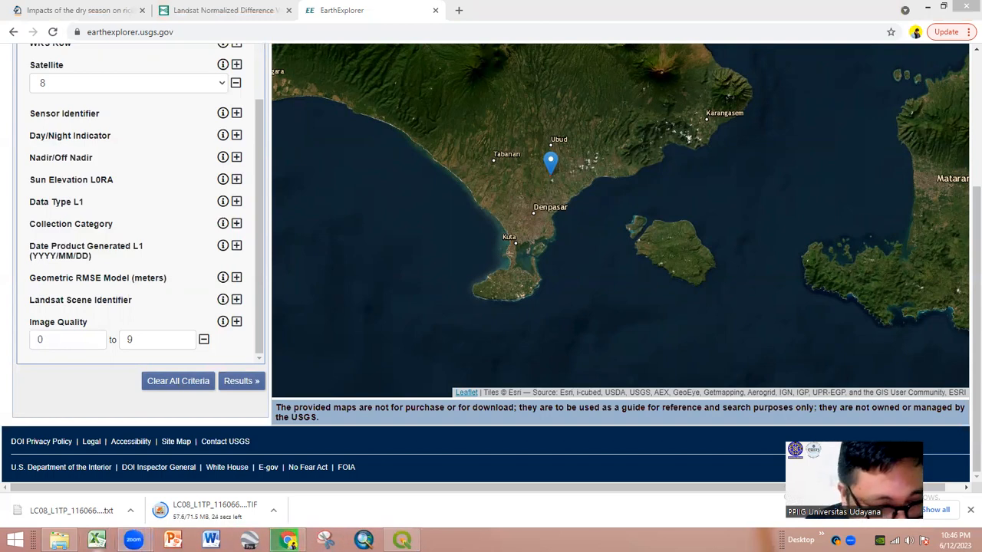
left_click(59, 540)
- Refresh 02 Praktikum PJ and open the L8_2021 folder after briefly entering L8_2019
right_click(367, 316)
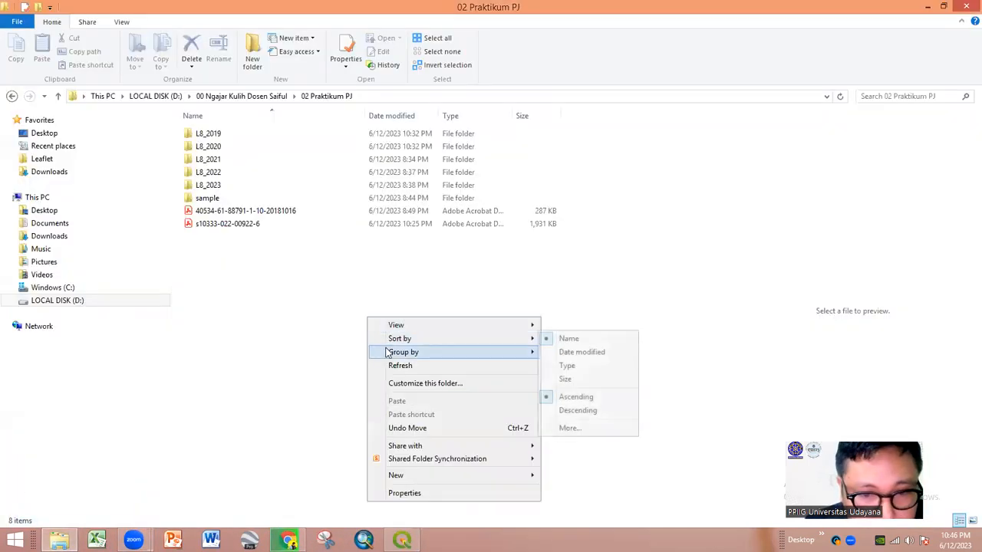
left_click(384, 366)
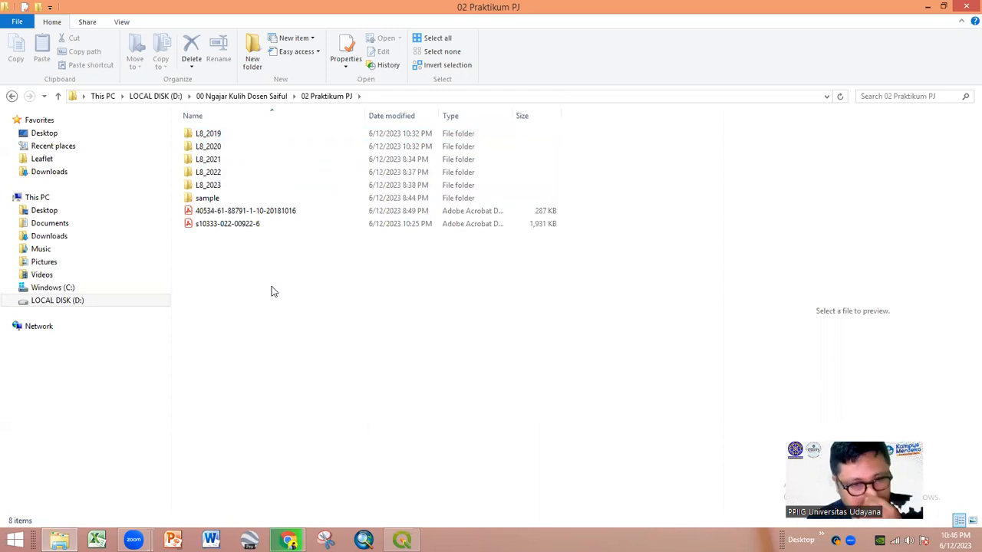
double_click(279, 135)
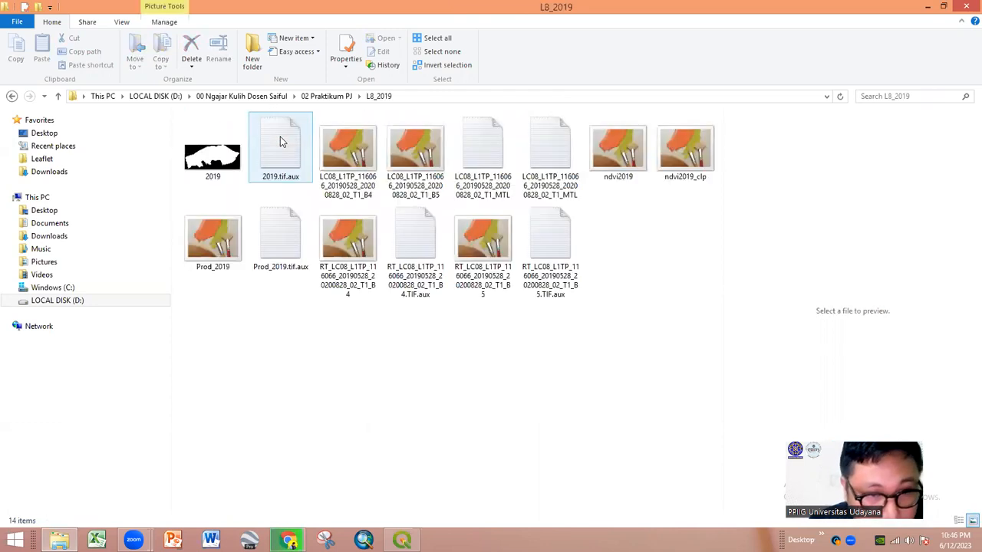
key("BackSpace")
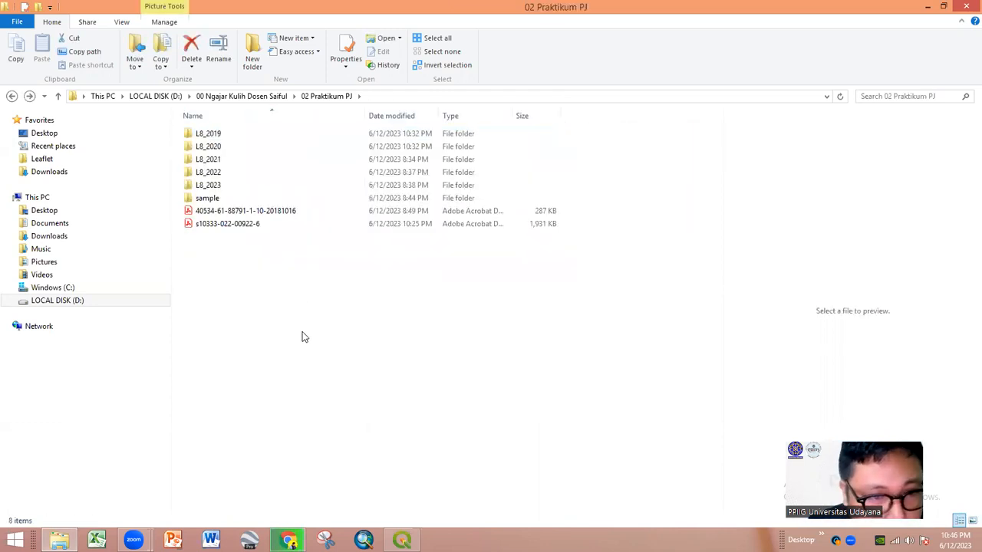
right_click(303, 337)
left_click(328, 381)
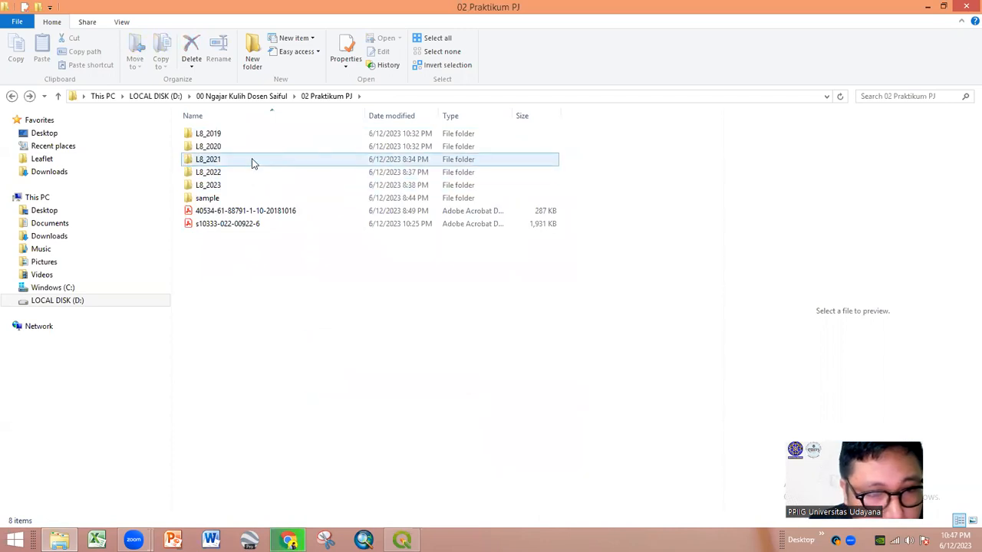
double_click(254, 161)
- Refresh L8_2021, check the 2021 B4 band file, and return to the QGIS project
right_click(313, 300)
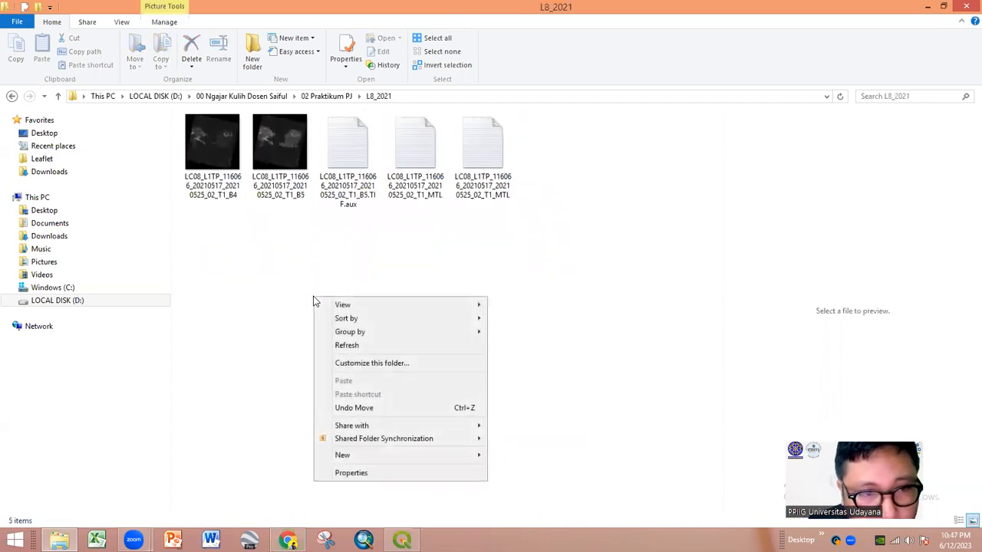
left_click(341, 345)
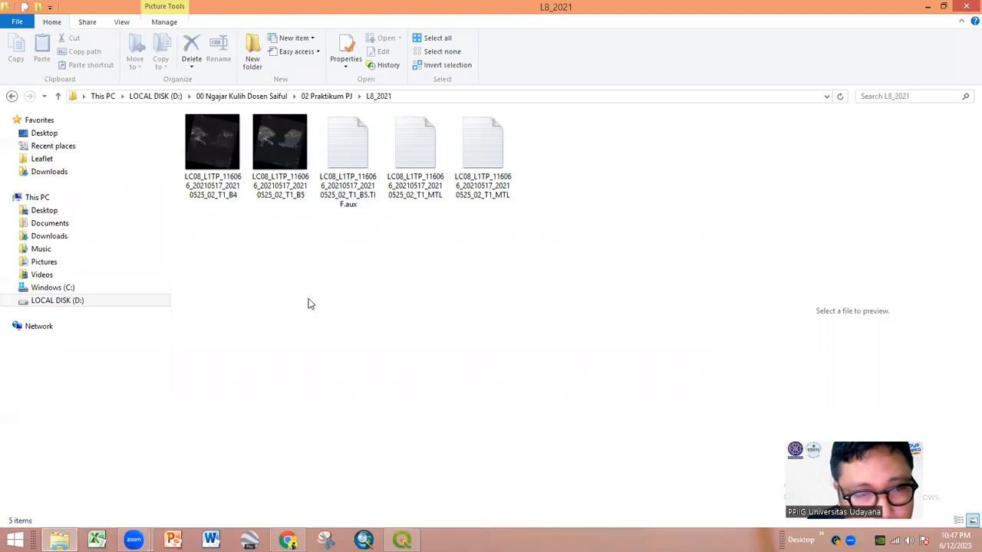
left_click(235, 195)
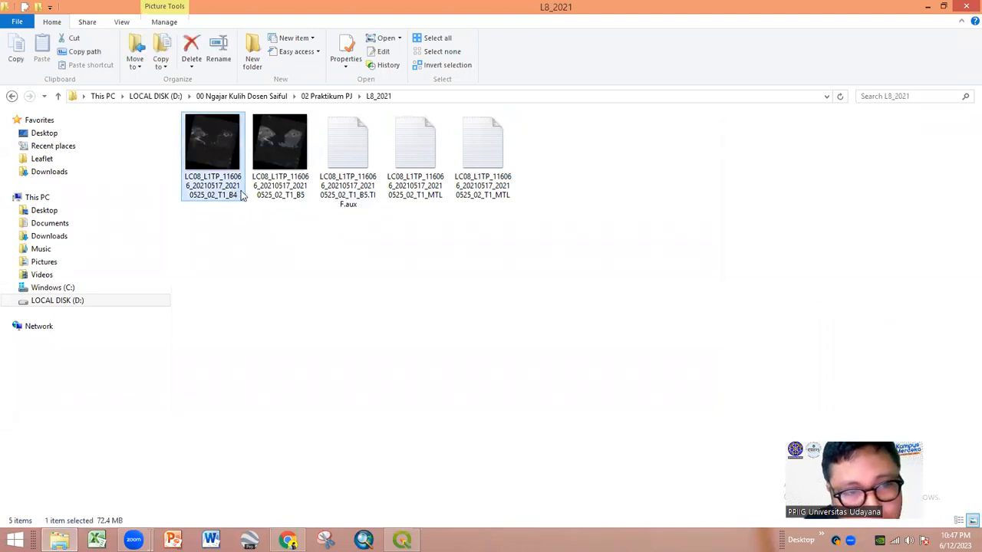
left_click(342, 292)
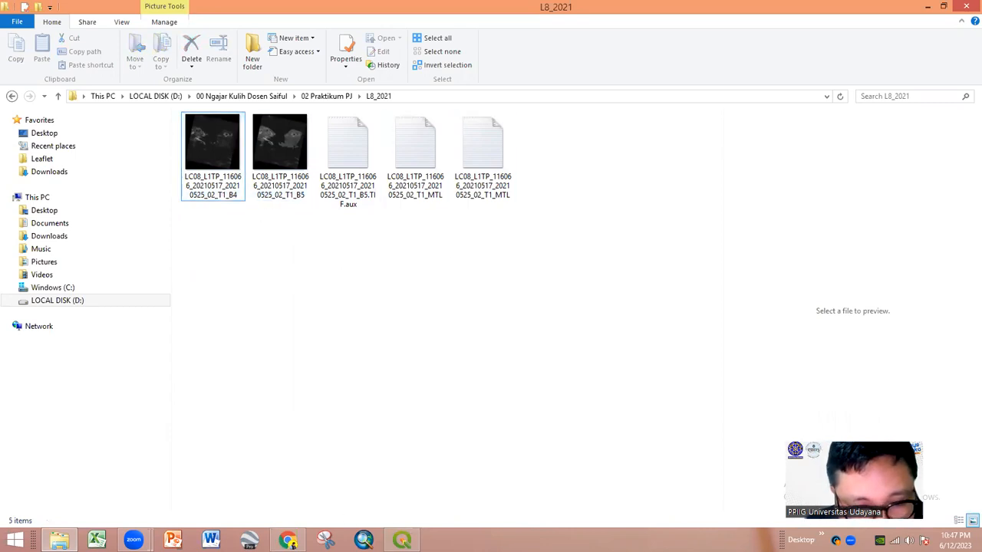
left_click(401, 541)
left_click(104, 366)
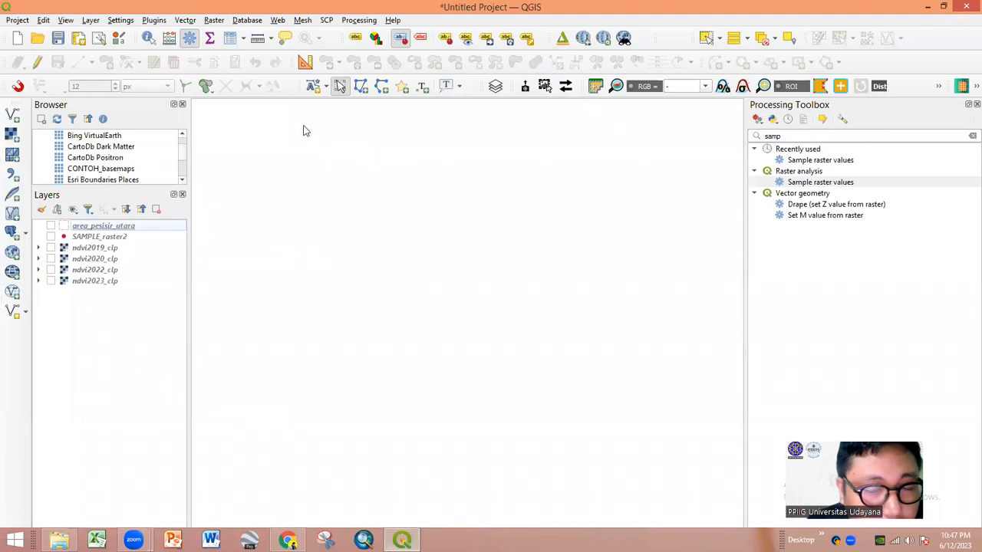
- Glance at the SCP menu, then open Manage and Install Plugins to list 32 installed plugins
left_click(327, 21)
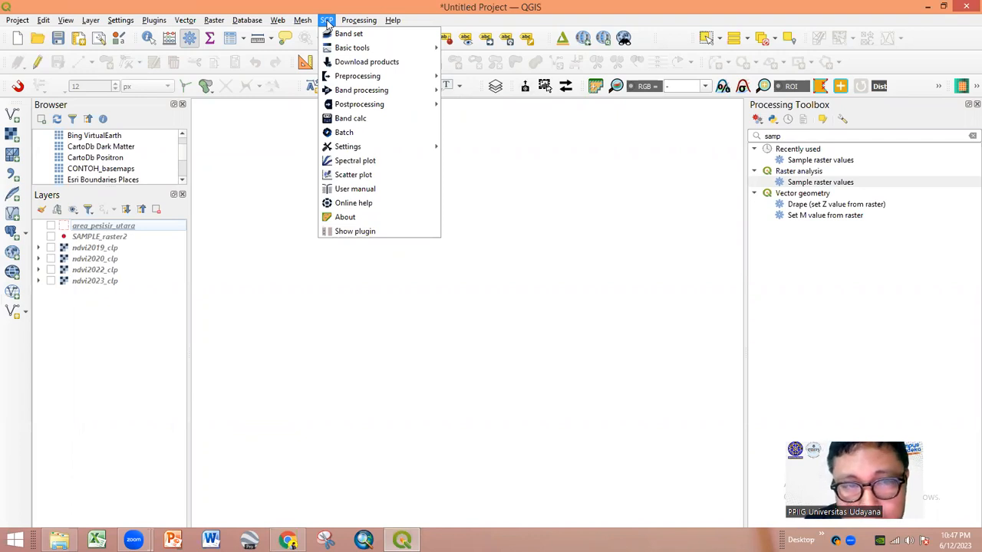
left_click(163, 26)
left_click(154, 20)
left_click(164, 34)
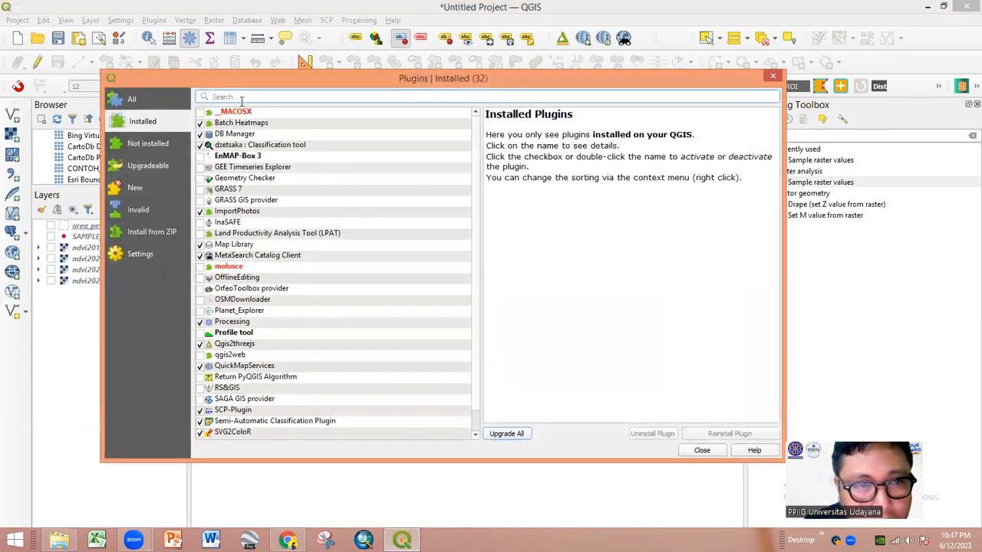
- Filter installed plugins by 'SCP', check the Semi-Automatic Classification Plugin details, then close the manager
left_click(242, 98)
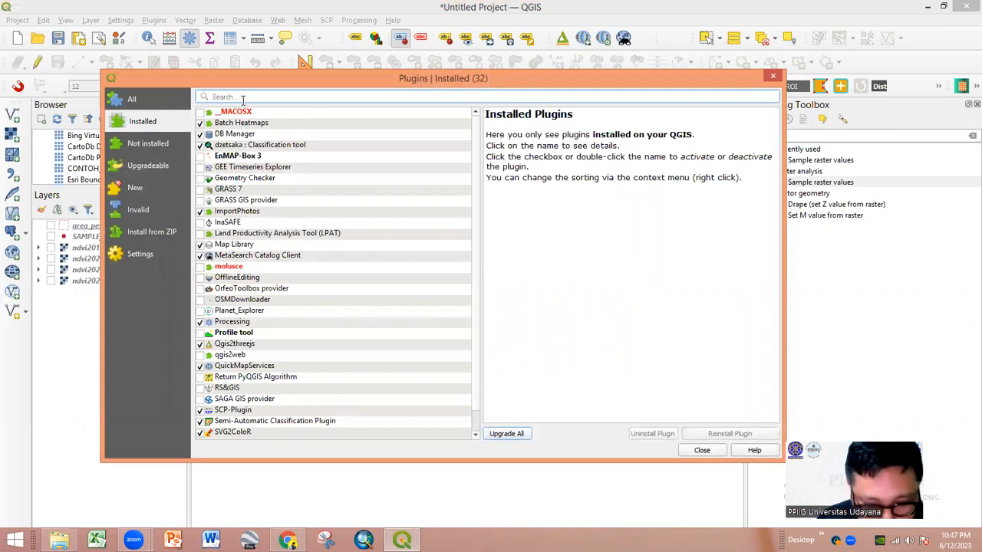
type("SCP")
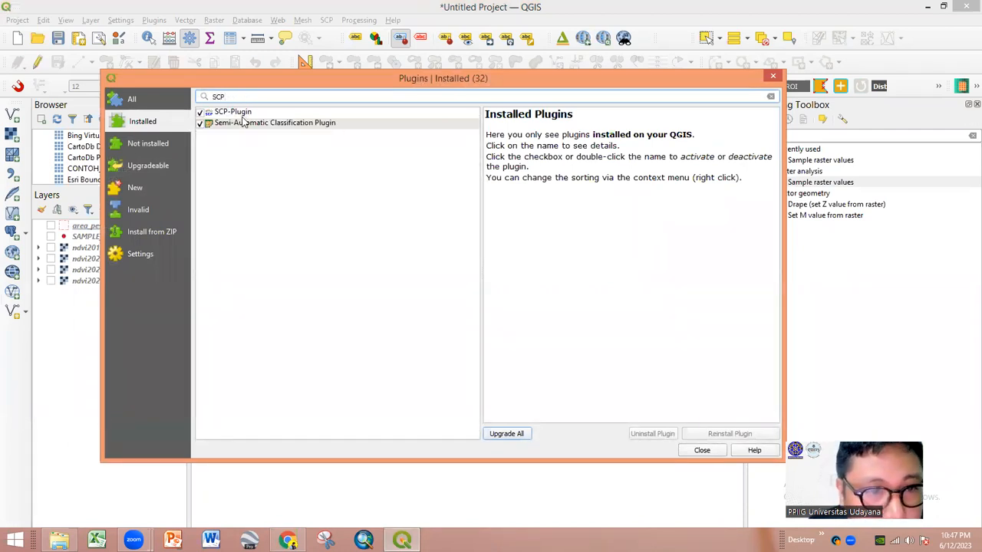
left_click(242, 117)
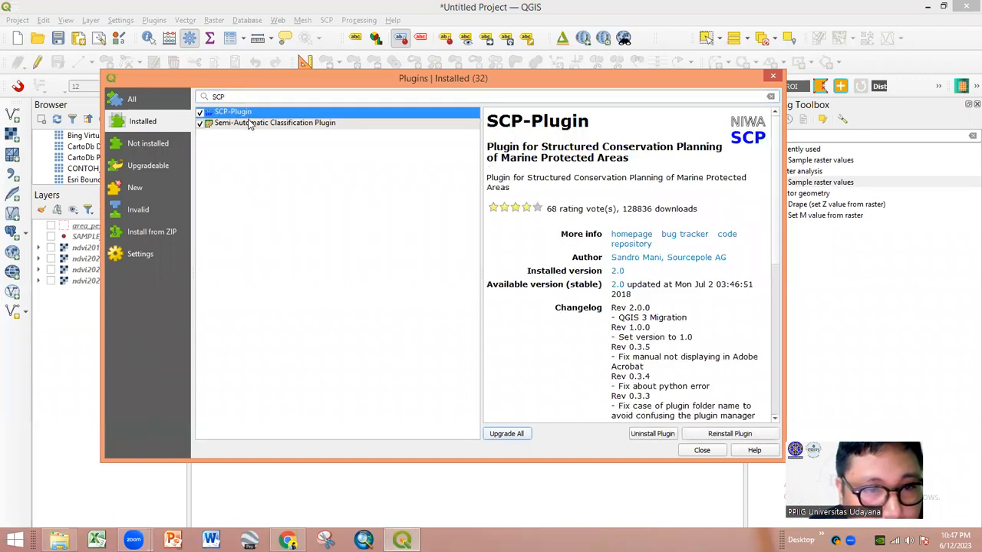
left_click(249, 125)
left_click(258, 113)
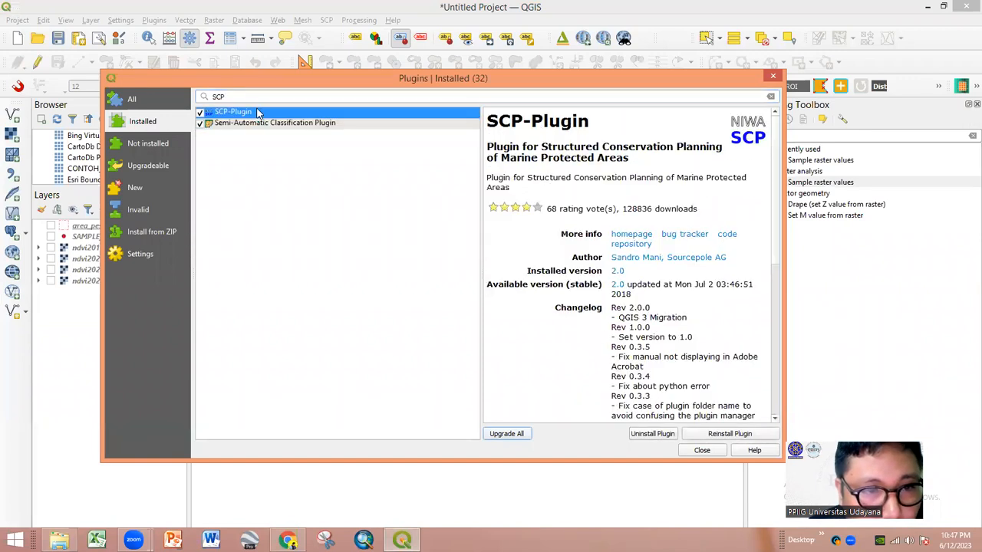
left_click(258, 124)
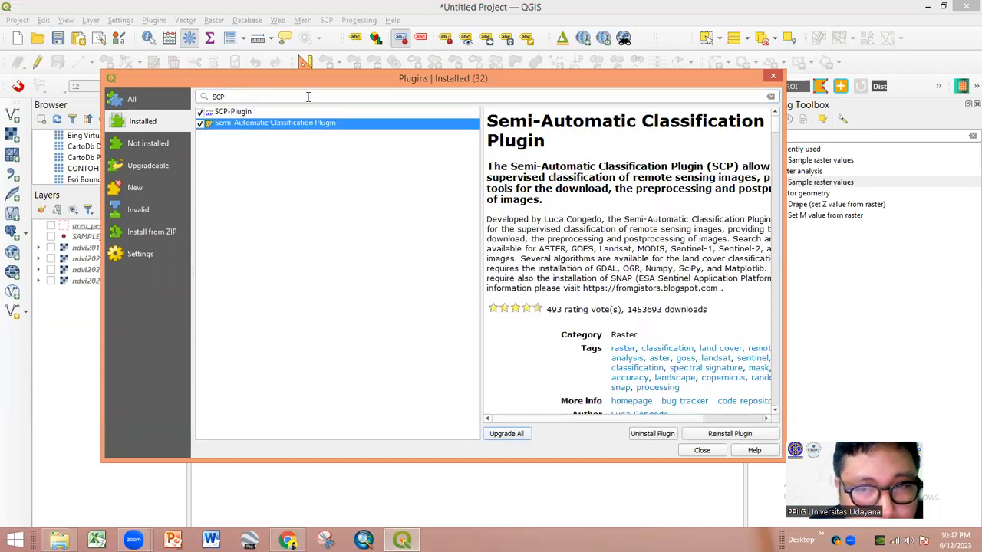
left_click(774, 77)
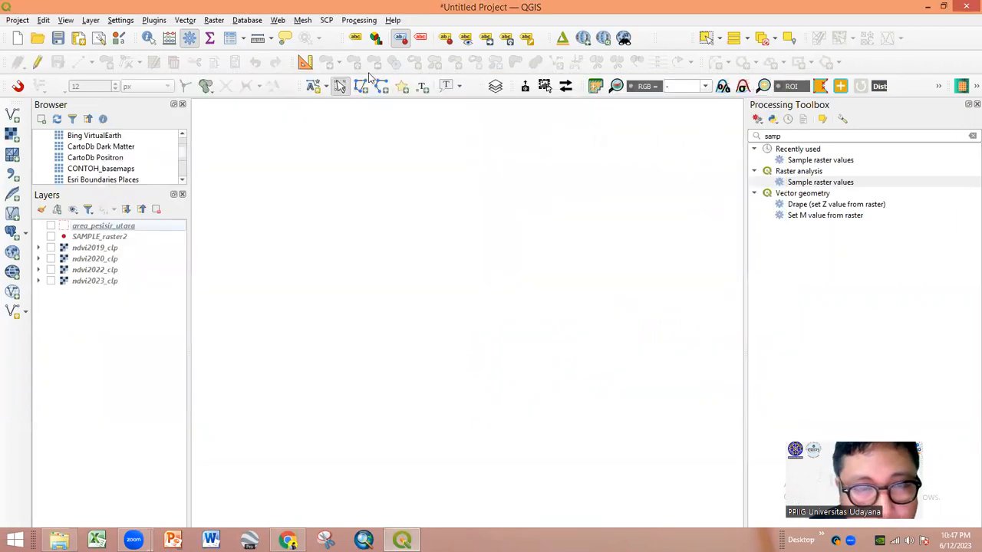
- Check the SCP menu again, then reopen the Plugins manager
left_click(326, 20)
mouse_move(357, 104)
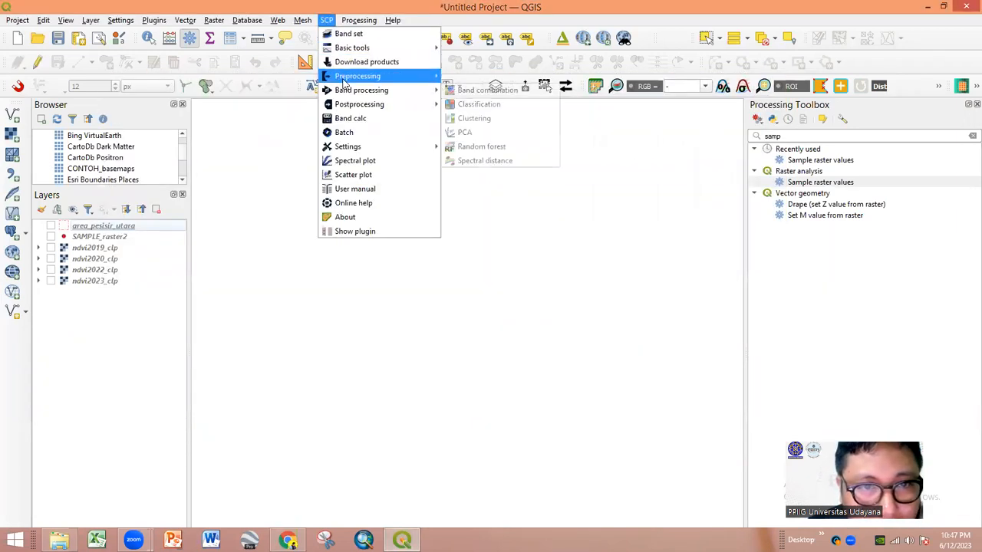
left_click(161, 32)
left_click(154, 20)
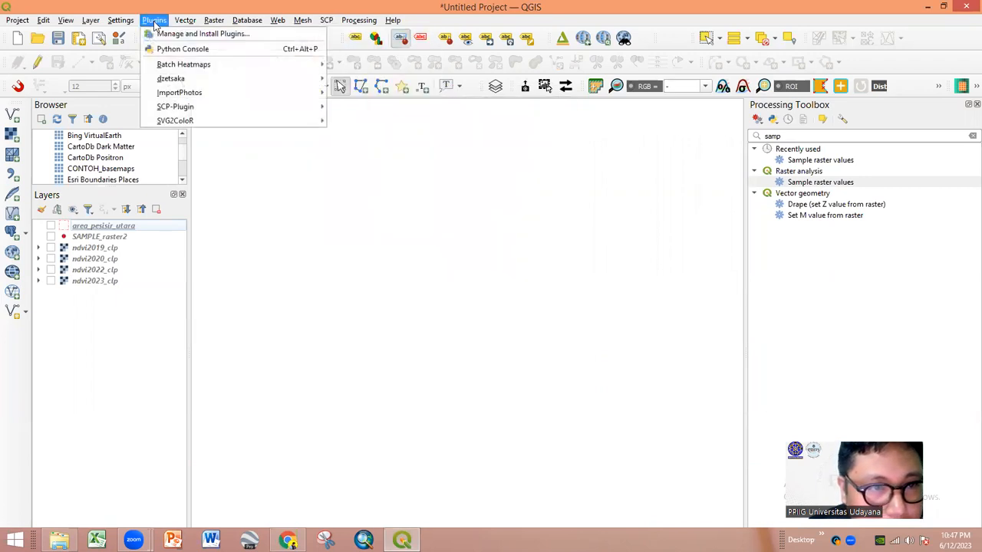
left_click(161, 33)
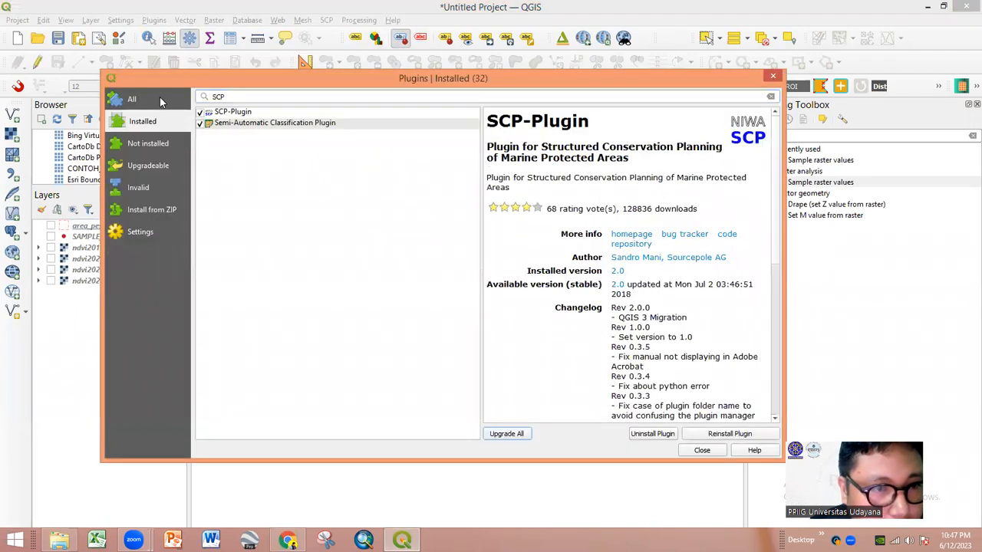
- Clear the SCP search so the Installed tab lists all 32 plugins, then close the manager
left_click(146, 105)
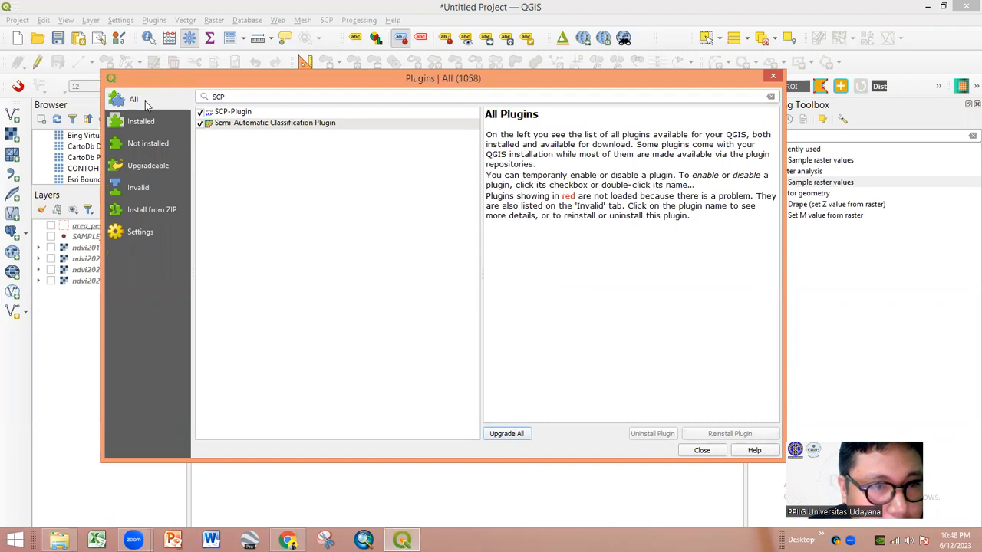
left_click(241, 95)
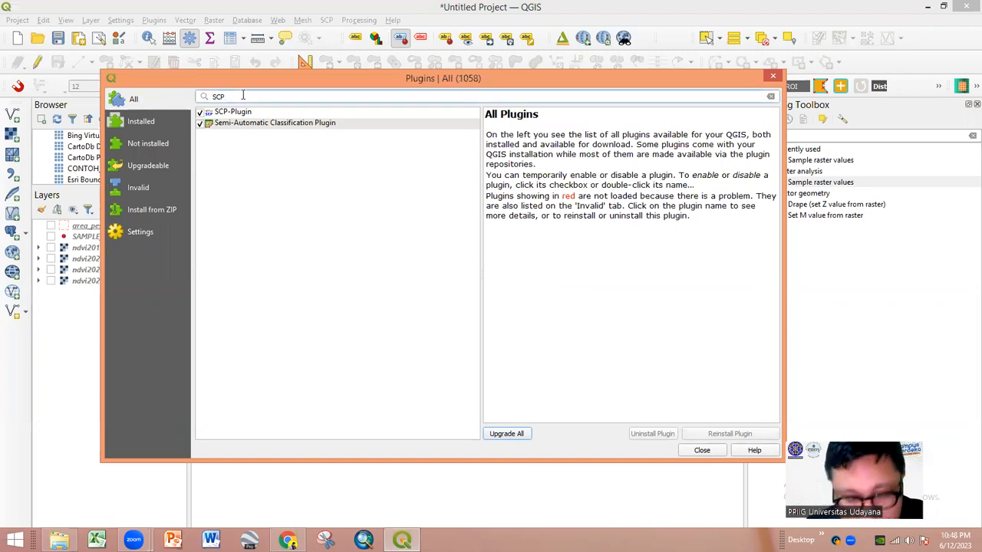
key("BackSpace")
key("BackSpace")
key("BackSpace")
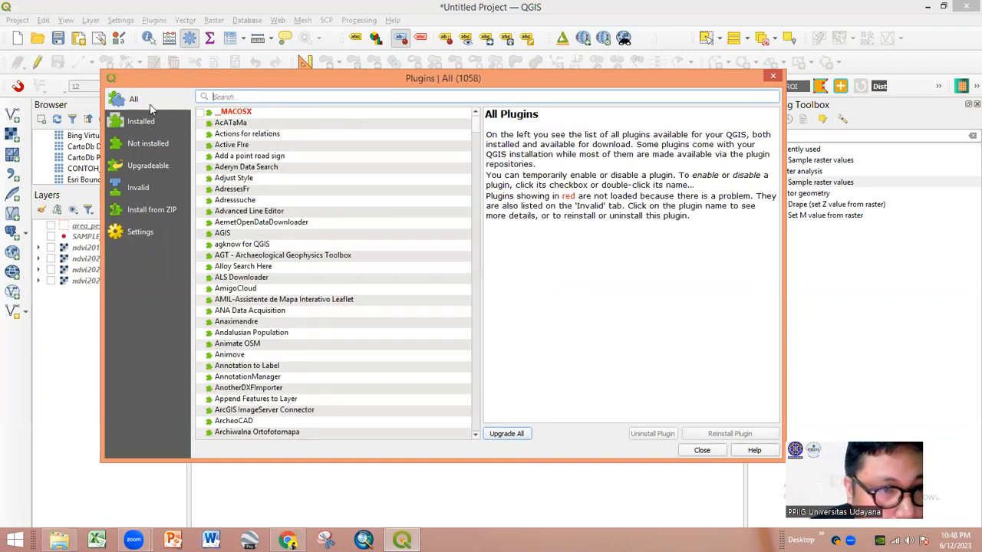
left_click(146, 123)
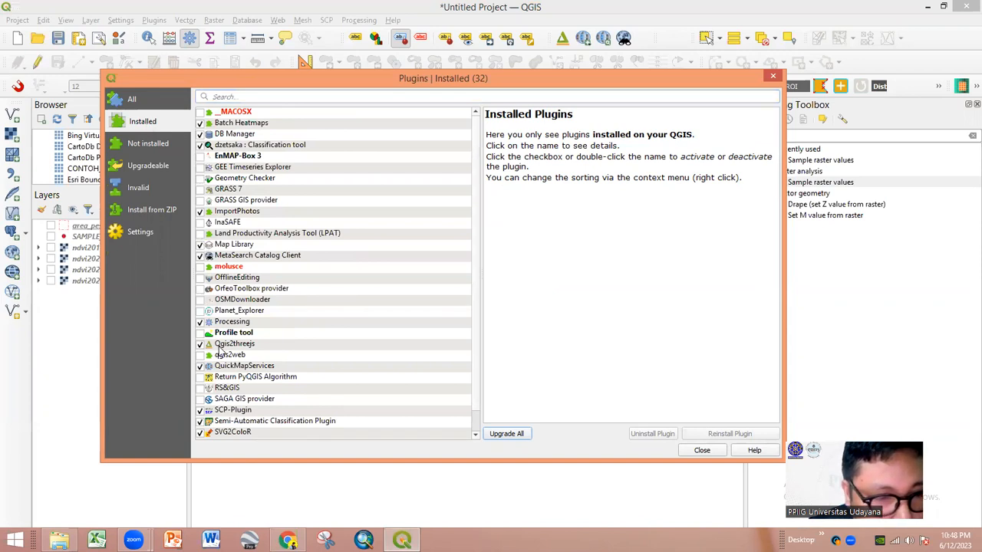
left_click(773, 76)
- Launch SCP > Preprocessing > Landsat, the Landsat conversion to TOA reflectance tool
left_click(327, 21)
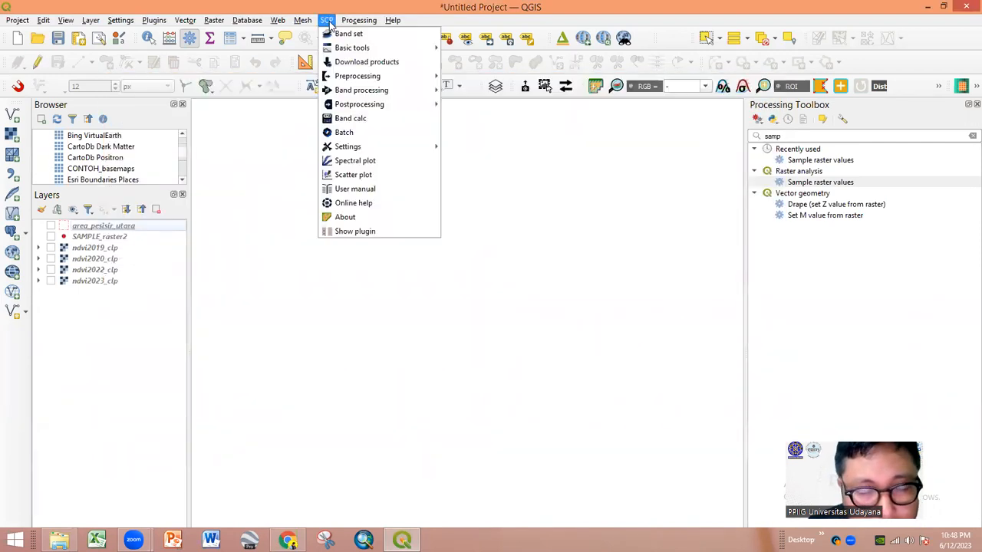
mouse_move(355, 82)
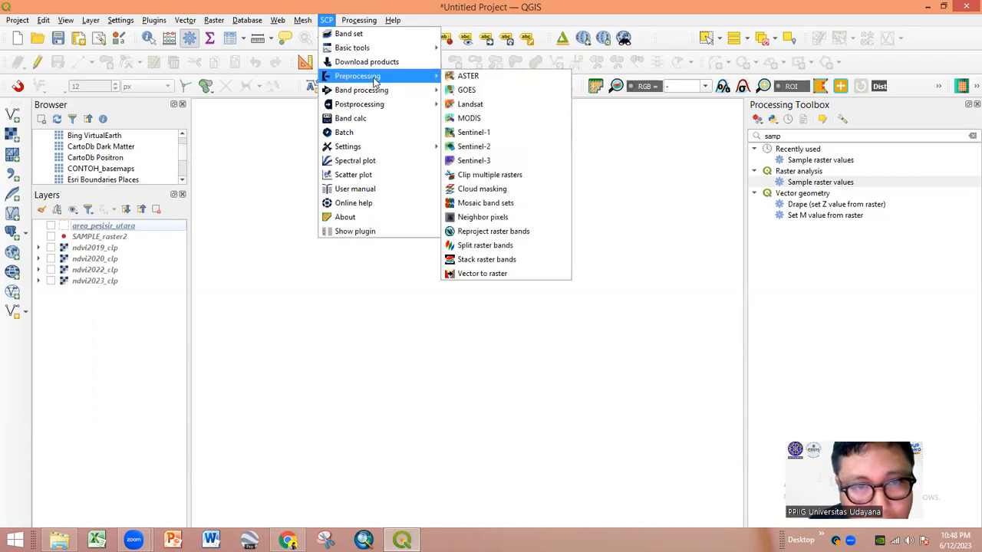
mouse_move(376, 106)
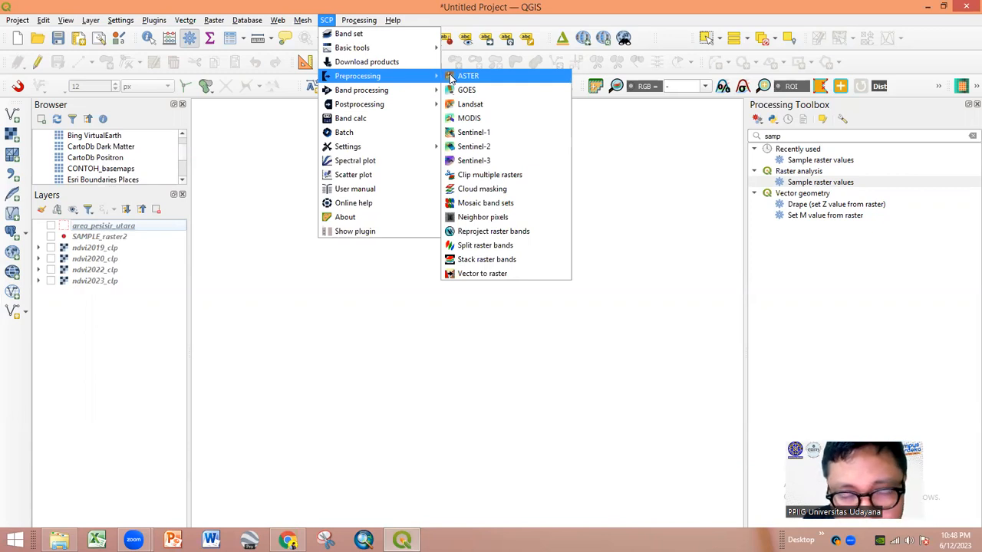
left_click(506, 113)
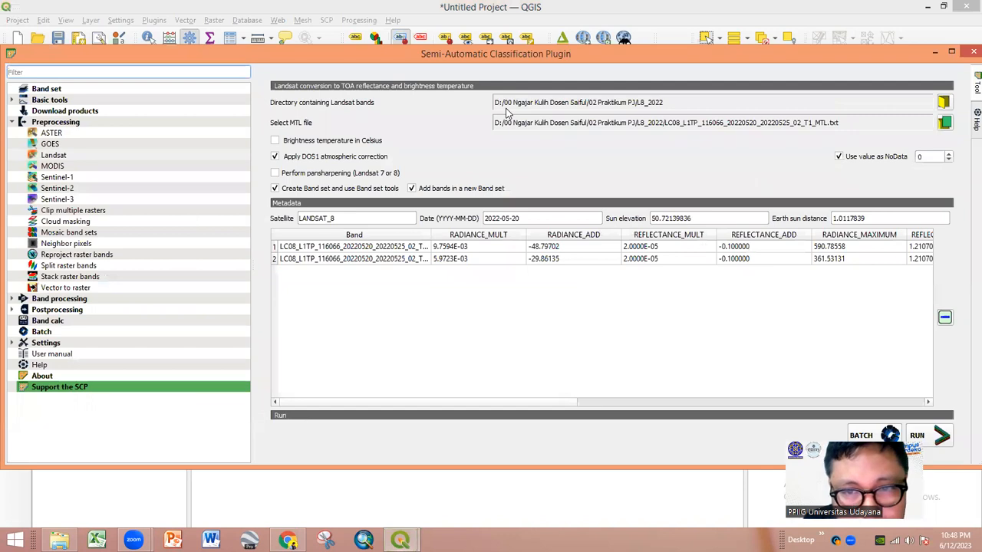
- Set the Landsat bands directory to the L8_2021 folder in 02 Praktikum PJ
left_click(943, 103)
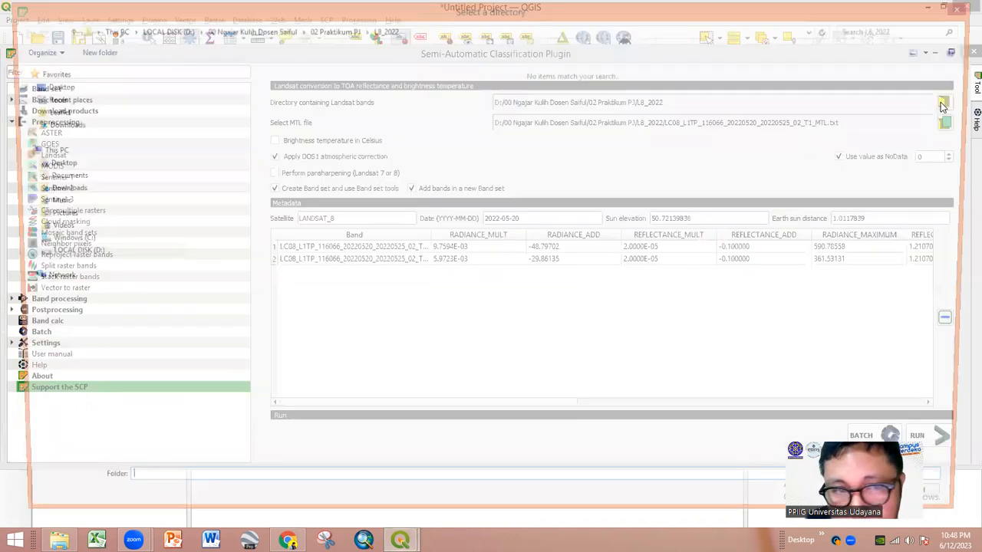
left_click(339, 31)
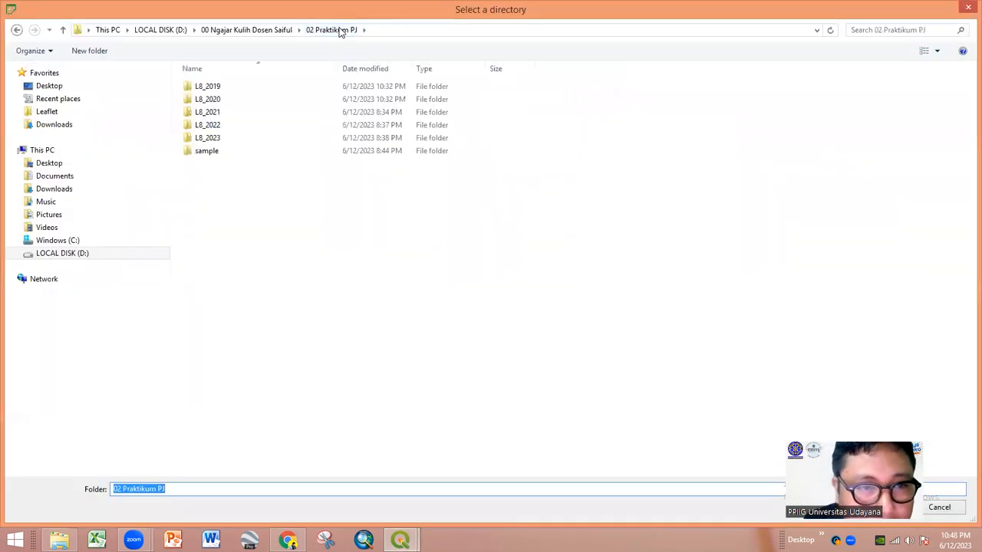
left_click(221, 114)
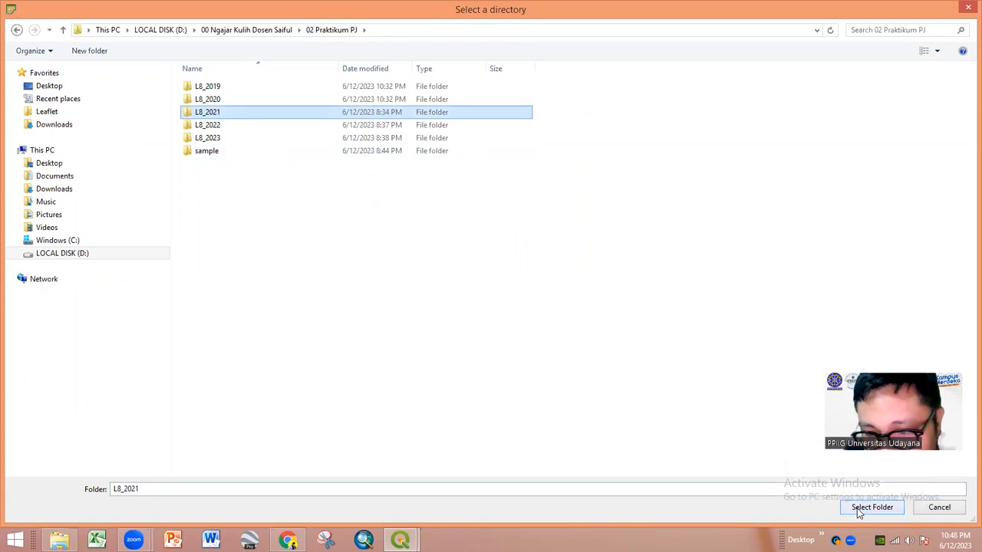
left_click(870, 508)
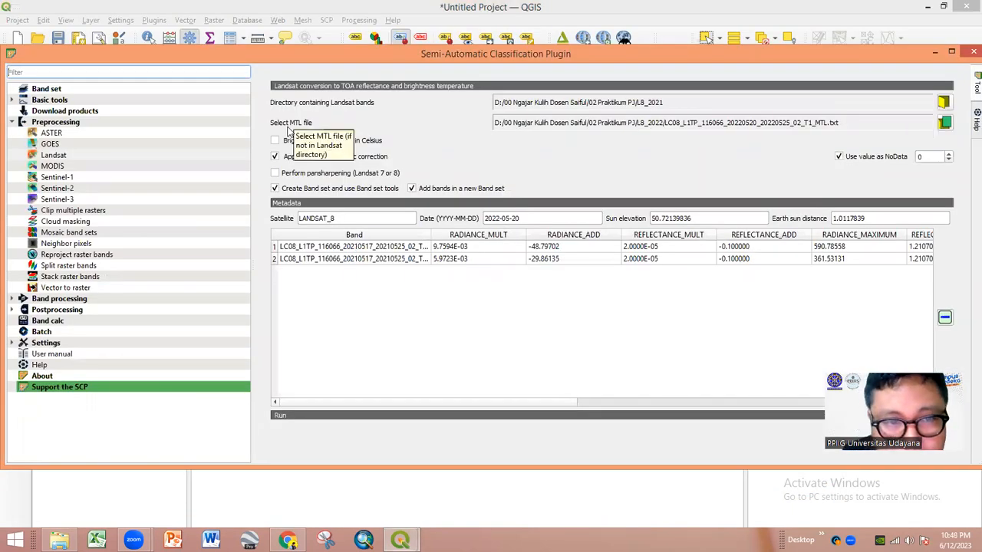
- Load the 2021 MTL metadata file from the L8_2021 folder
left_click(945, 125)
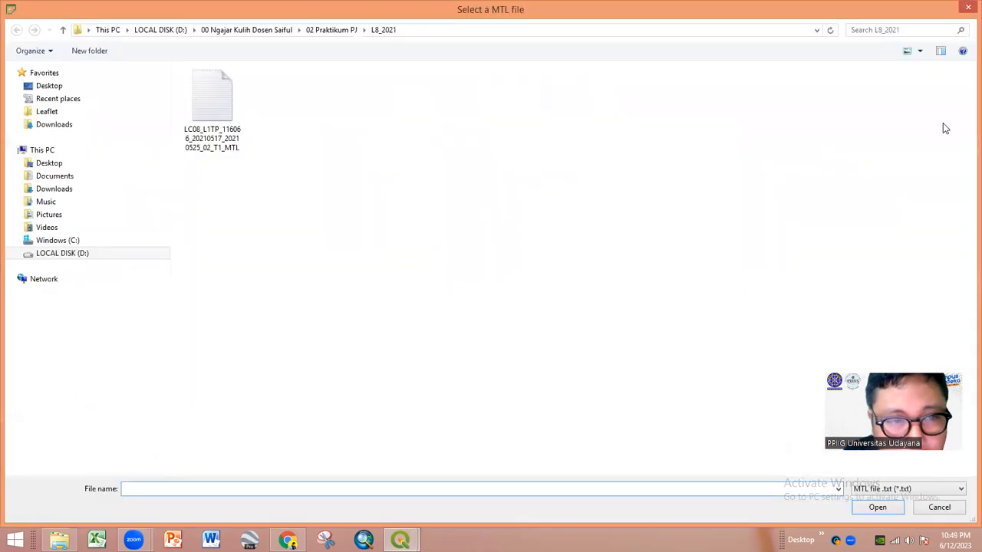
left_click(338, 30)
double_click(225, 114)
double_click(243, 125)
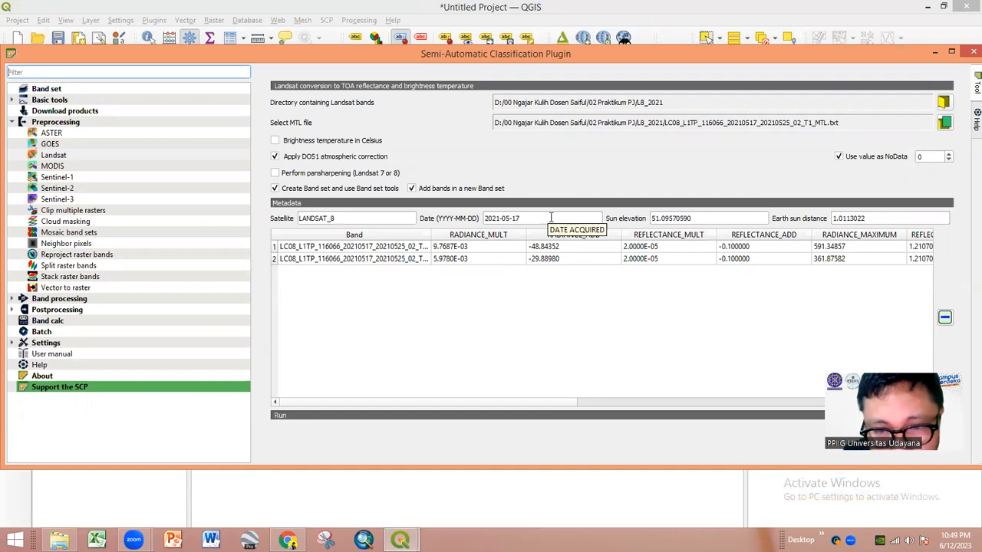
- Review the 2021-05-17 metadata and band settings, then run the conversion
triple_click(526, 217)
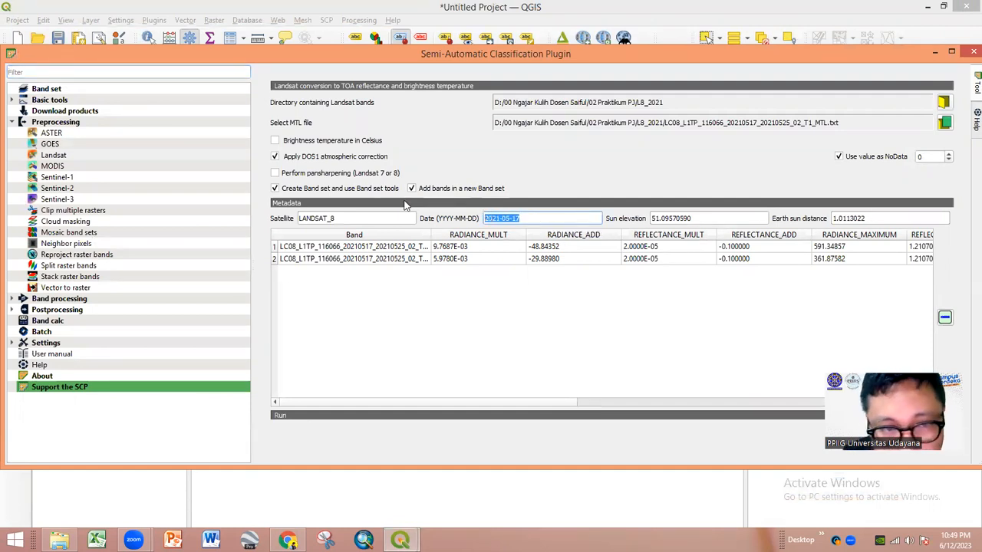
left_click(300, 158)
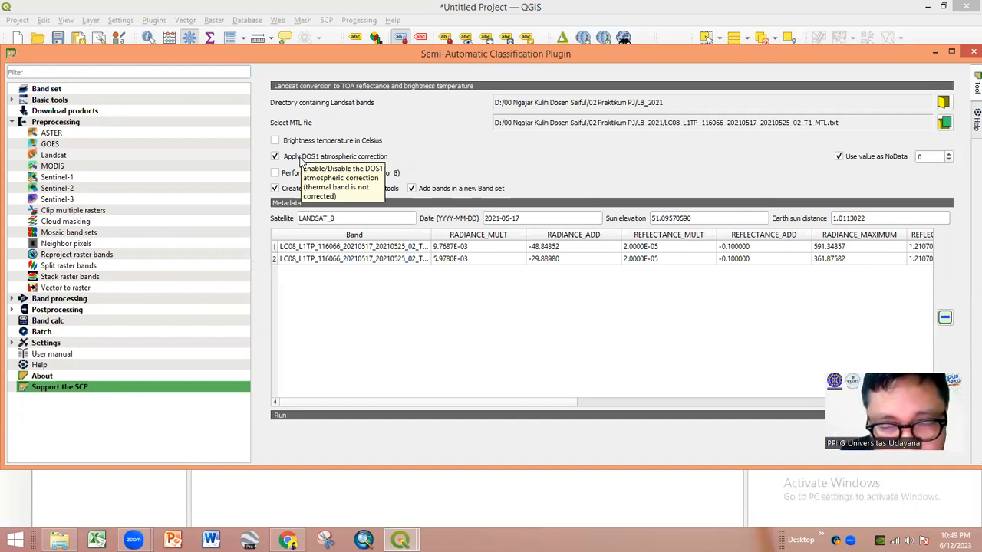
left_click_drag(544, 399, 437, 407)
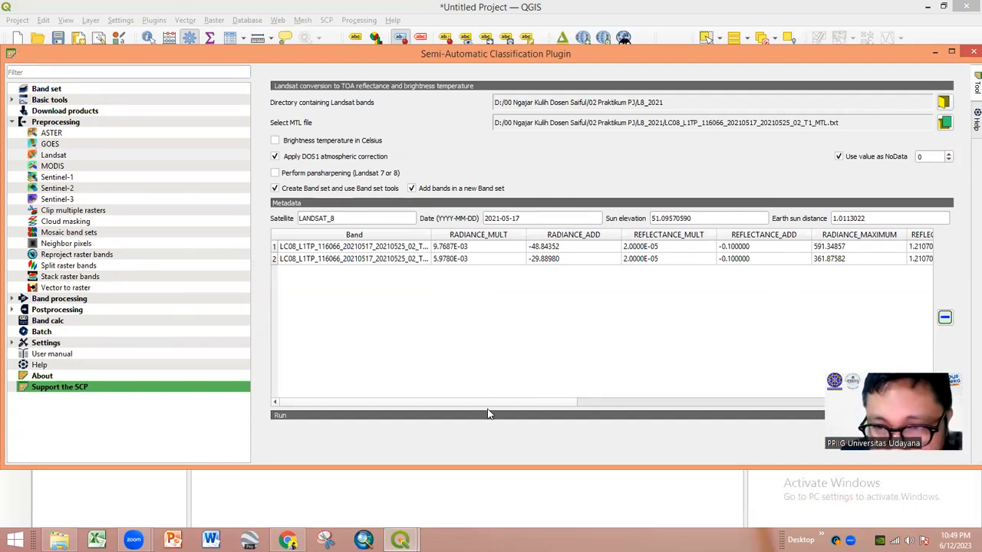
left_click_drag(569, 402, 681, 403)
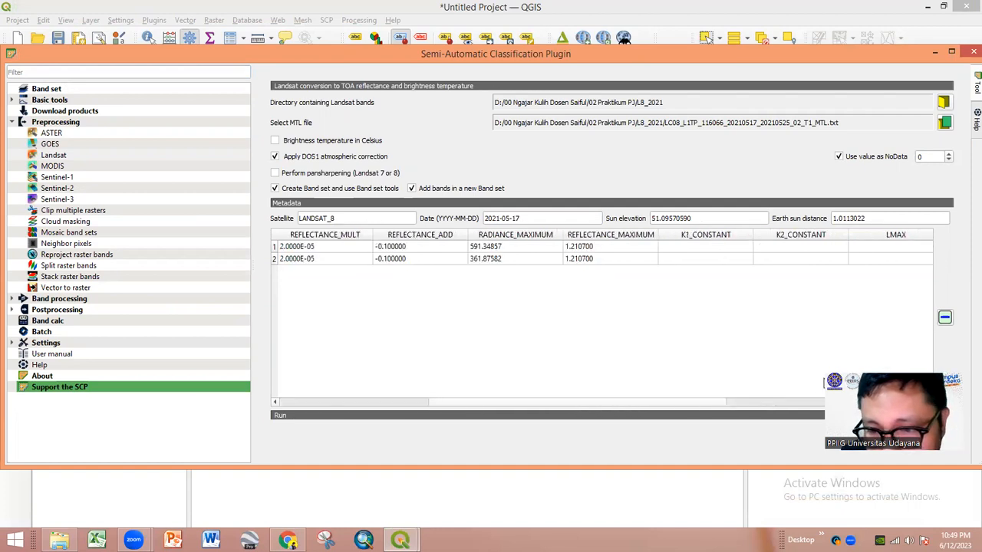
left_click(921, 440)
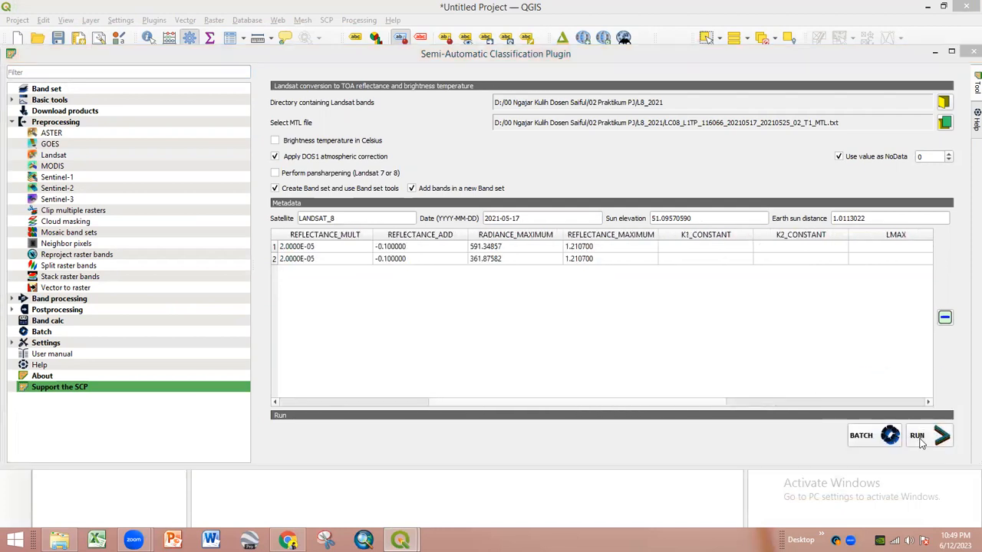
- Choose L8_2021 under 02 Praktikum PJ as the output folder for the converted bands
left_click(331, 30)
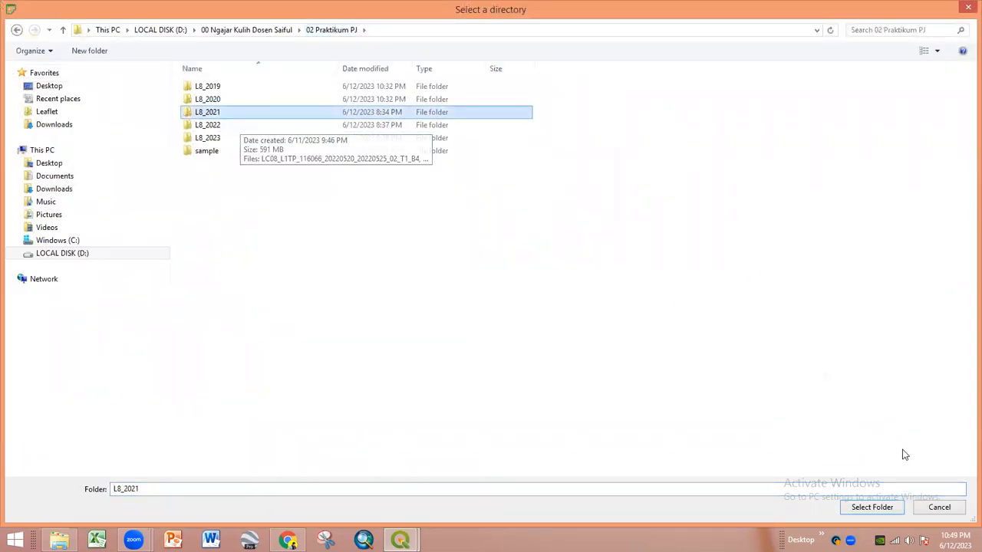
left_click(878, 511)
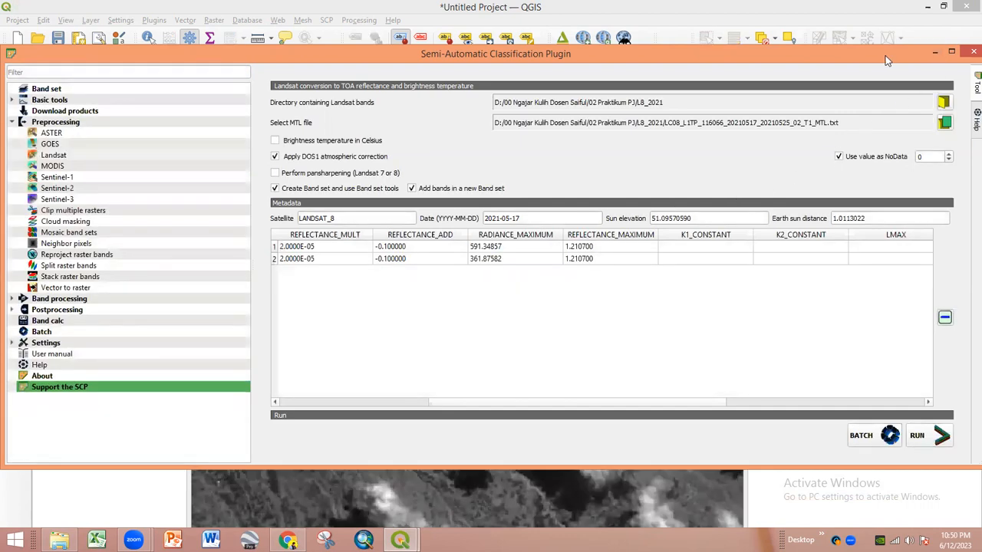
- Close the SCP window, widen the Layers panel and expand the B5 layer legend
left_click_drag(896, 56, 875, 67)
left_click(870, 68)
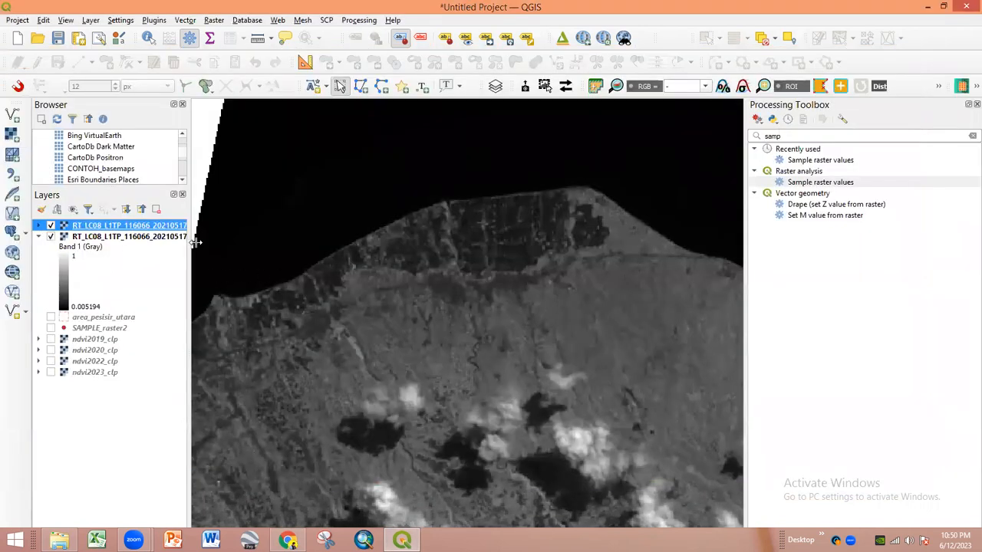
left_click_drag(189, 242, 301, 242)
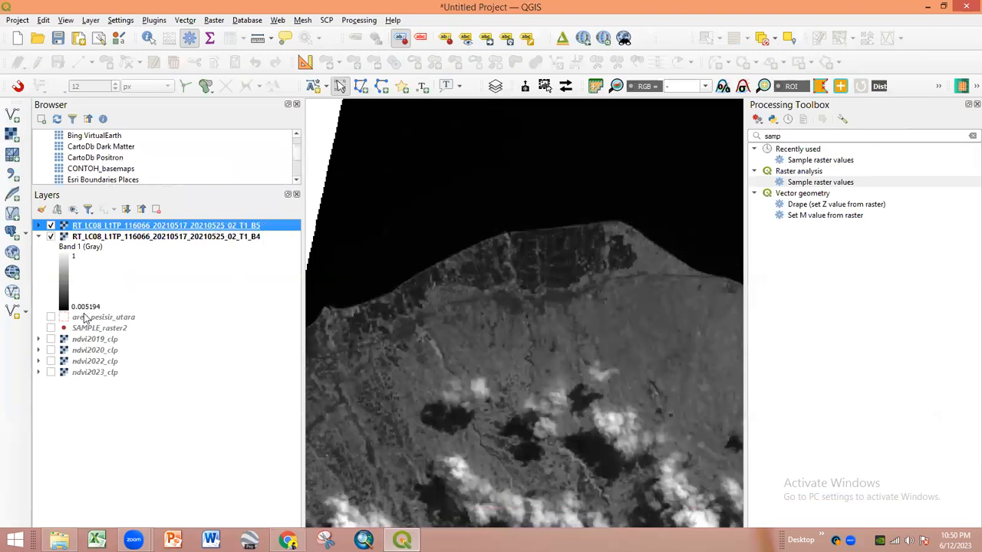
left_click(38, 225)
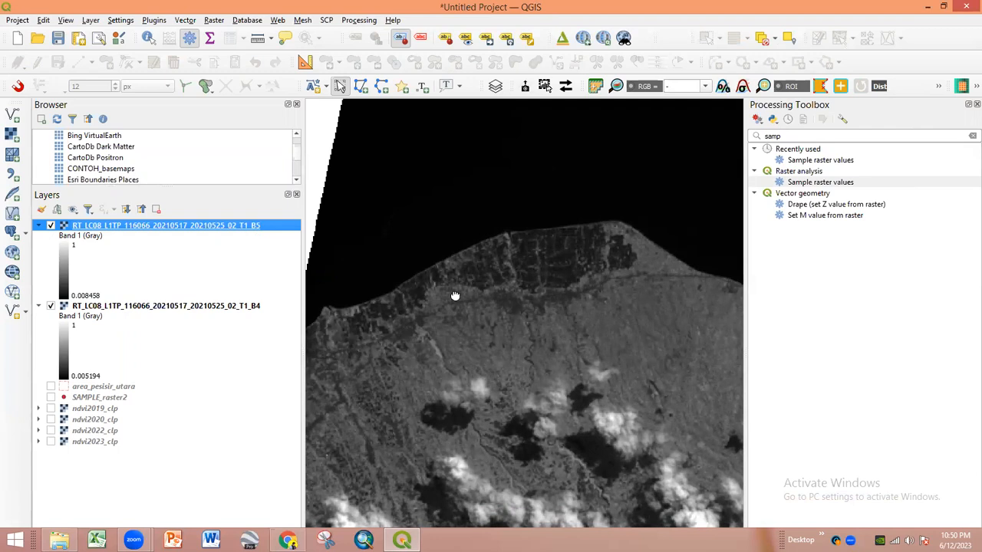
- Zoom around the reflectance bands and narrow the Layers panel to enlarge the map
scroll(460, 288, "up", 1)
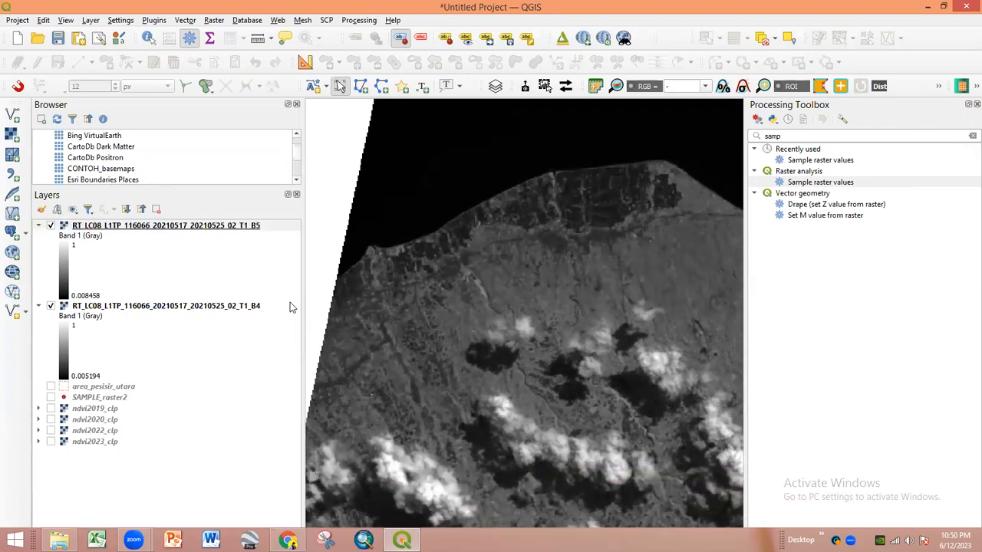
scroll(388, 246, "down", 1)
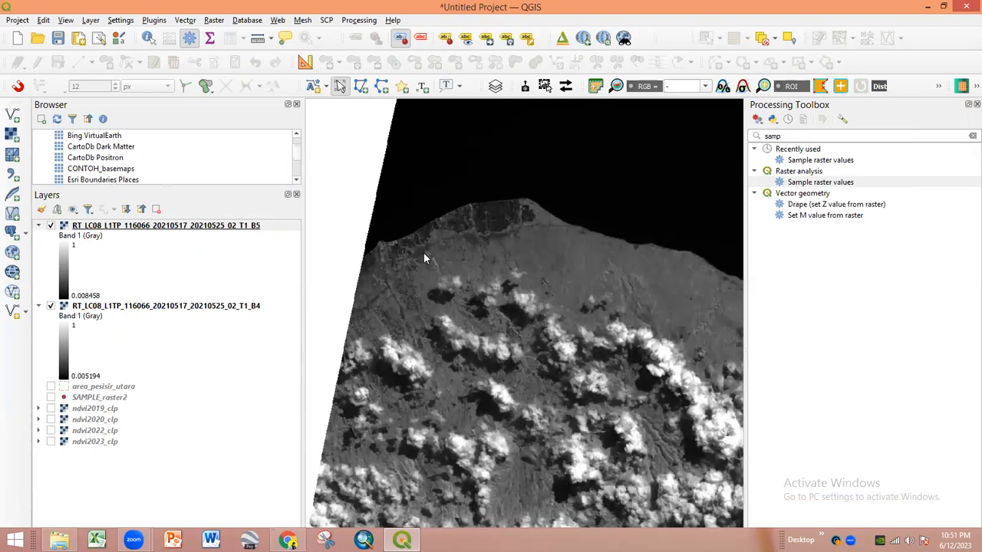
left_click_drag(302, 244, 268, 240)
scroll(352, 257, "down", 2)
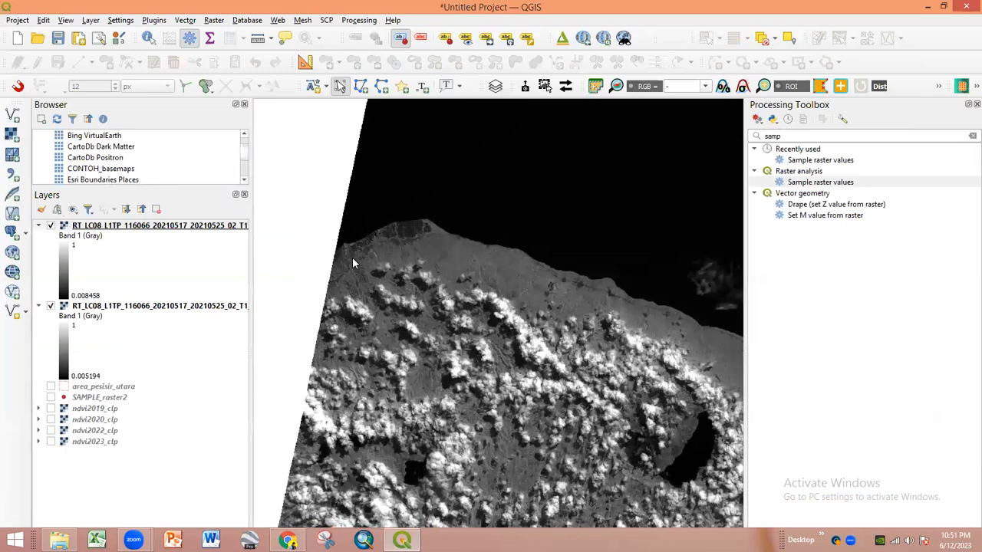
scroll(436, 259, "down", 1)
scroll(436, 259, "up", 3)
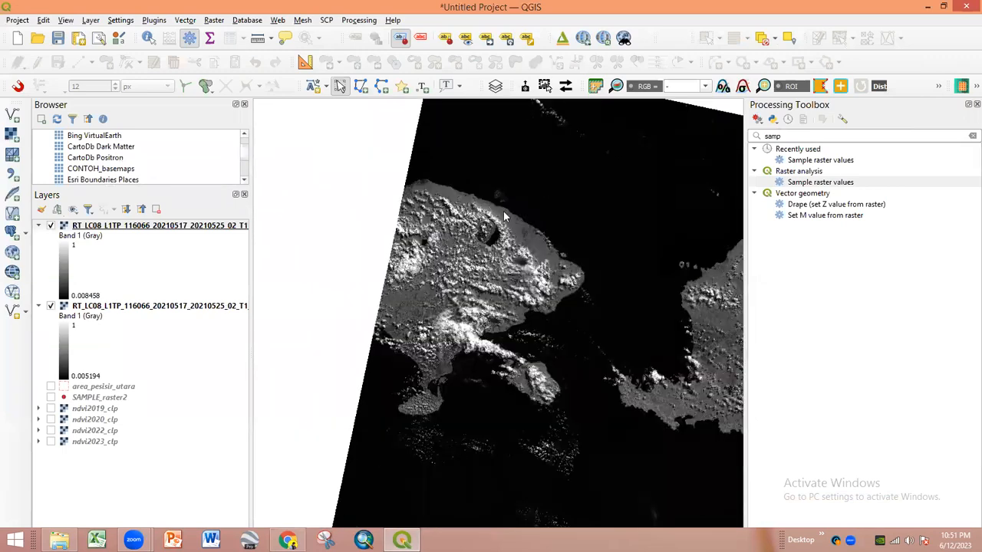
scroll(422, 226, "up", 2)
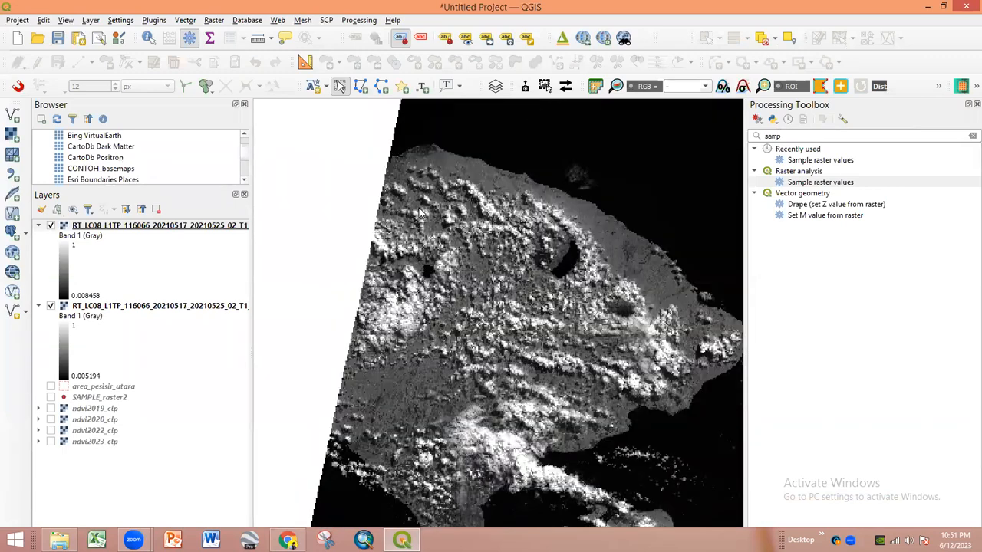
scroll(418, 217, "down", 3)
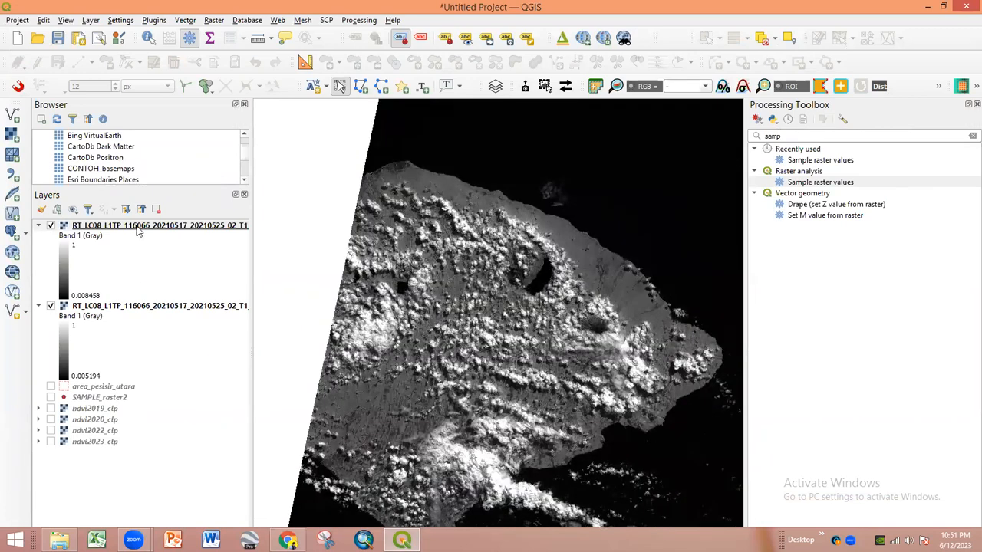
- Select the B5 and B4 reflectance layers, then switch to Chrome
left_click(140, 228)
left_click(138, 307)
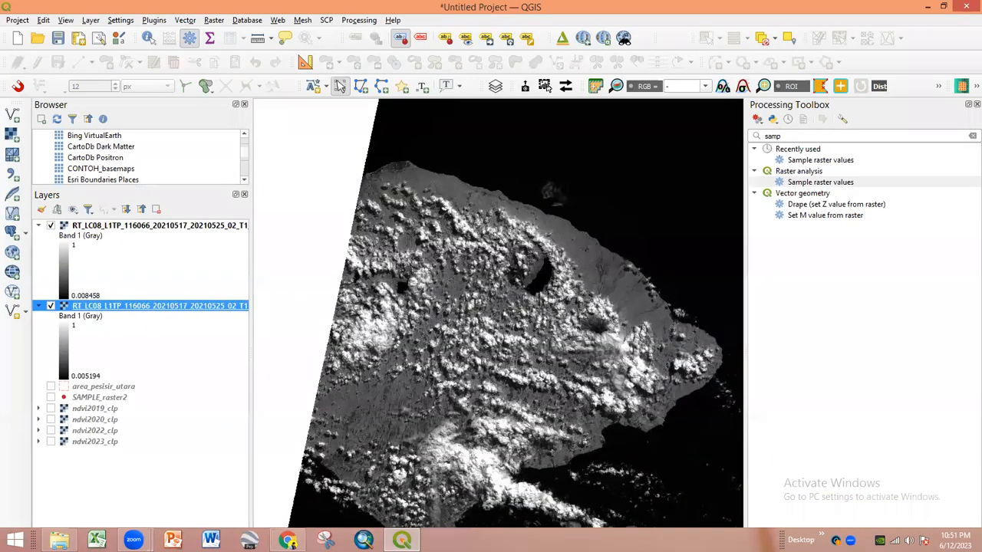
key("alt+Tab")
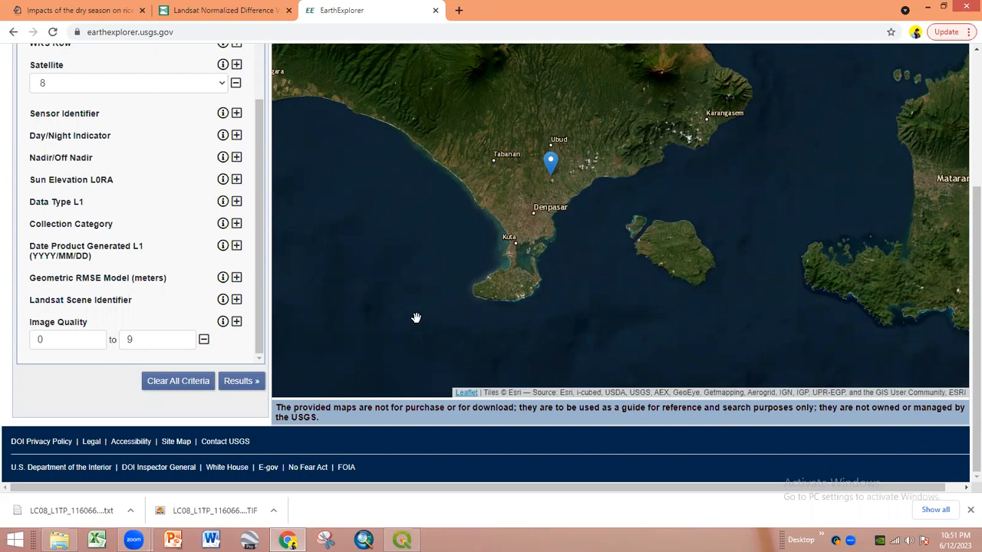
- Browse the USGS Landsat NDVI page to read its formulas
left_click(226, 12)
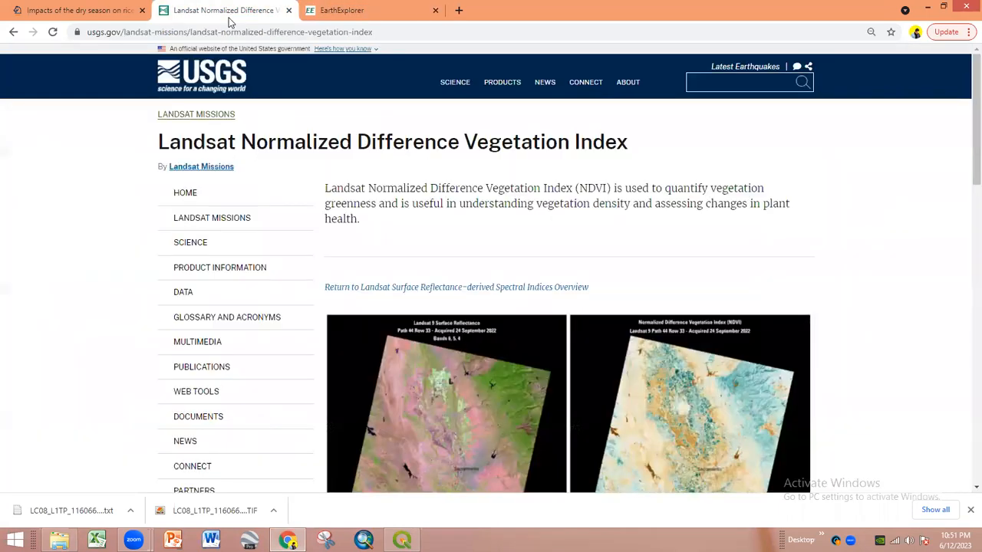
scroll(445, 334, "down", 5)
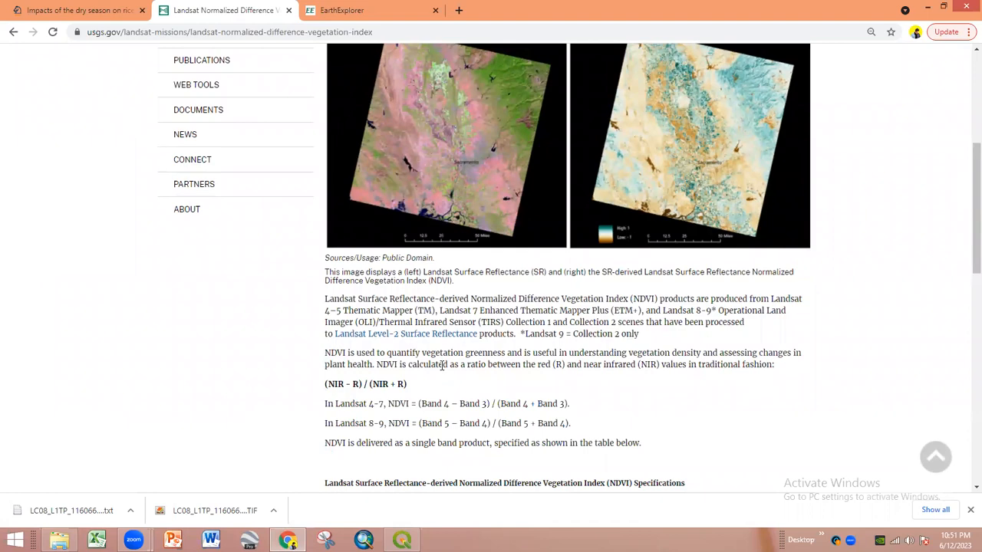
scroll(442, 368, "down", 3)
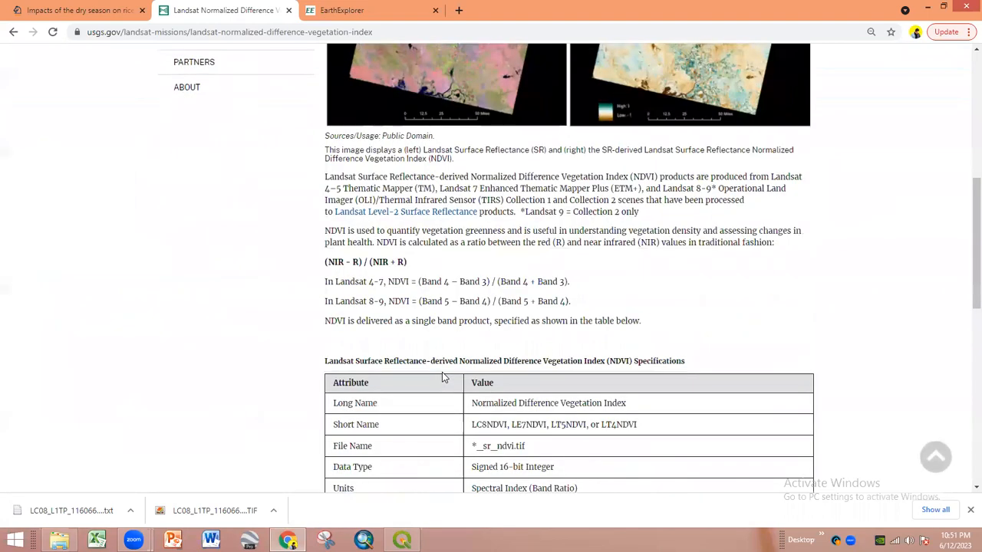
scroll(442, 376, "up", 2)
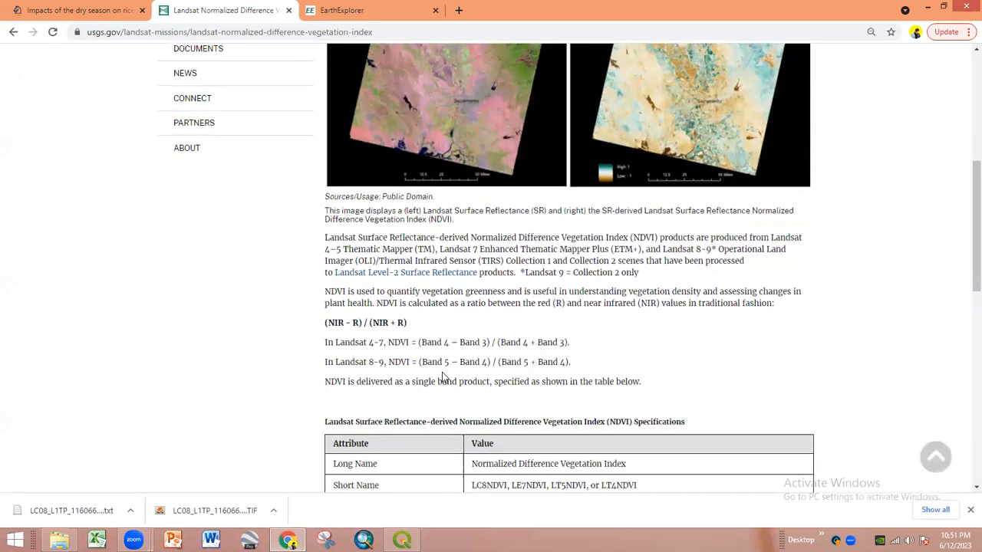
scroll(413, 357, "up", 4)
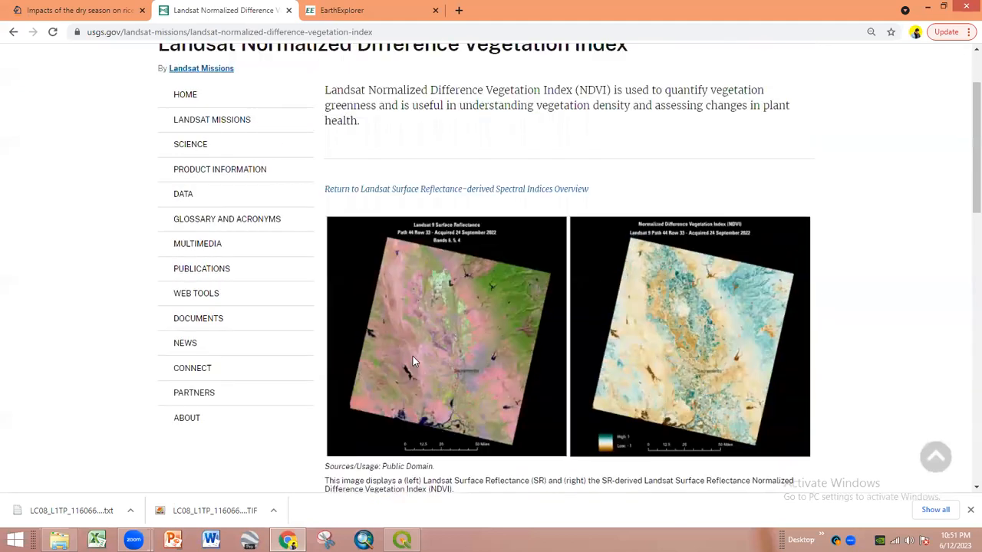
scroll(413, 360, "up", 2)
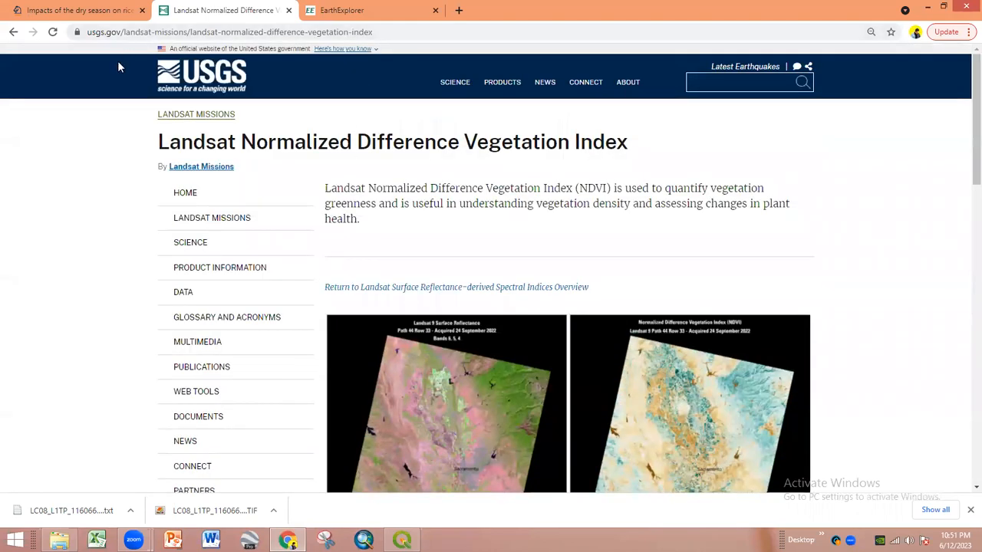
scroll(396, 299, "down", 2)
scroll(396, 299, "down", 5)
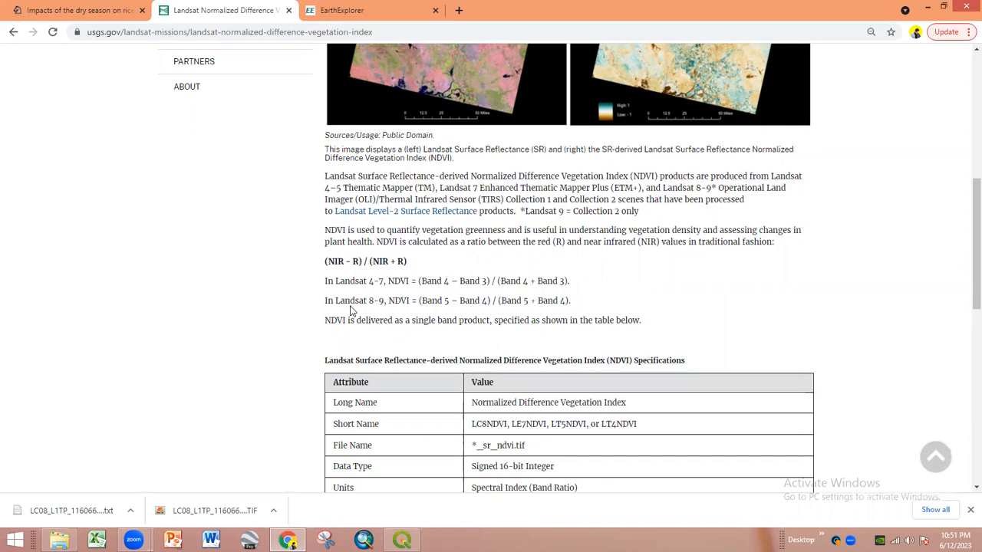
scroll(351, 309, "up", 1)
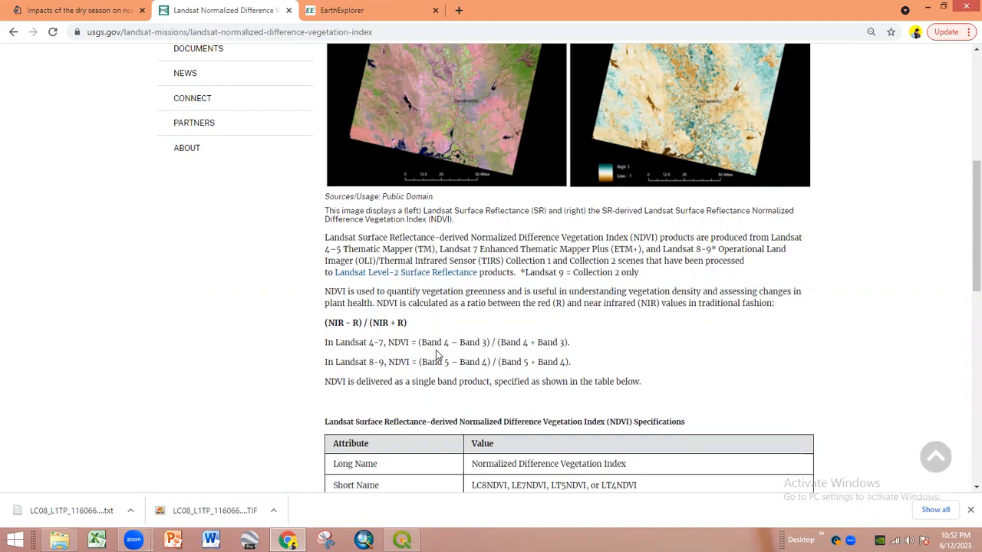
- Highlight the Landsat 4–7 NDVI formula and read the specifications below it
left_click_drag(325, 343, 577, 352)
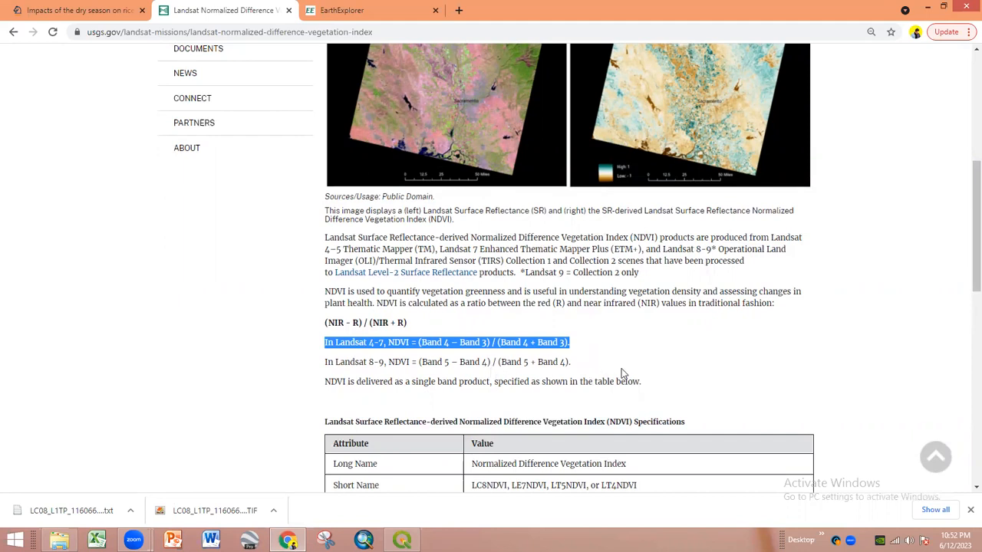
scroll(603, 362, "down", 2)
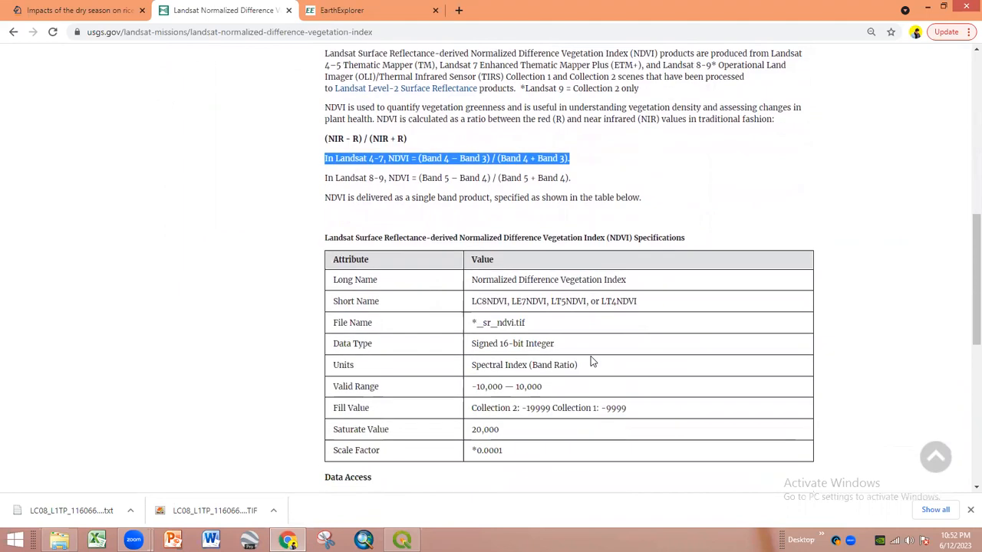
scroll(591, 360, "down", 2)
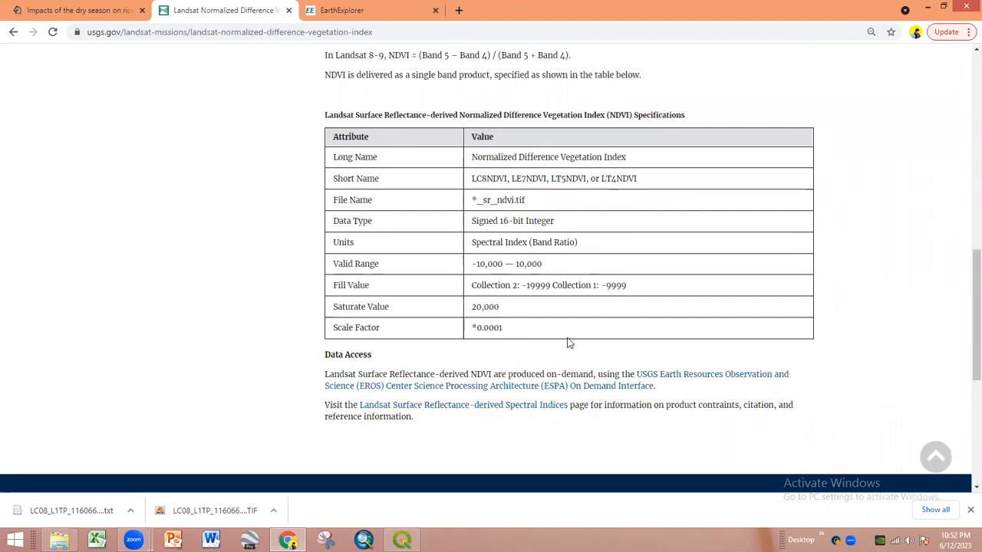
scroll(517, 307, "down", 3)
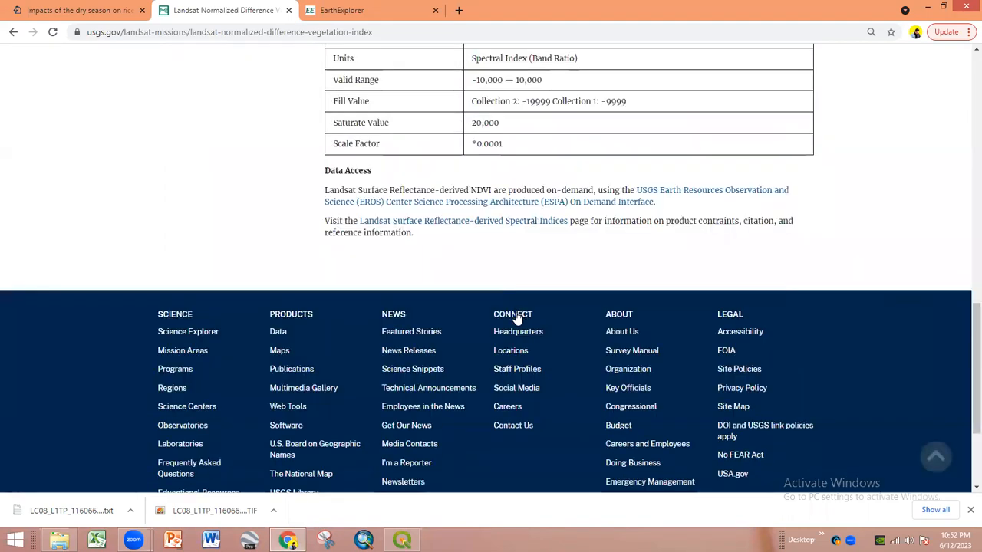
scroll(517, 319, "up", 6)
scroll(517, 316, "up", 6)
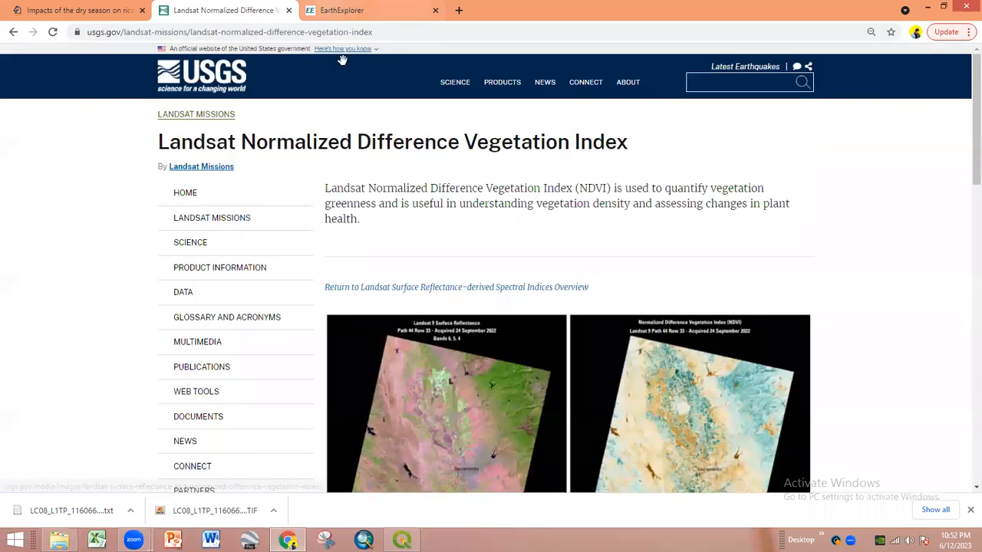
- Check the EarthExplorer tab, then return to QGIS with the 2021 bands
left_click(332, 11)
left_click(230, 11)
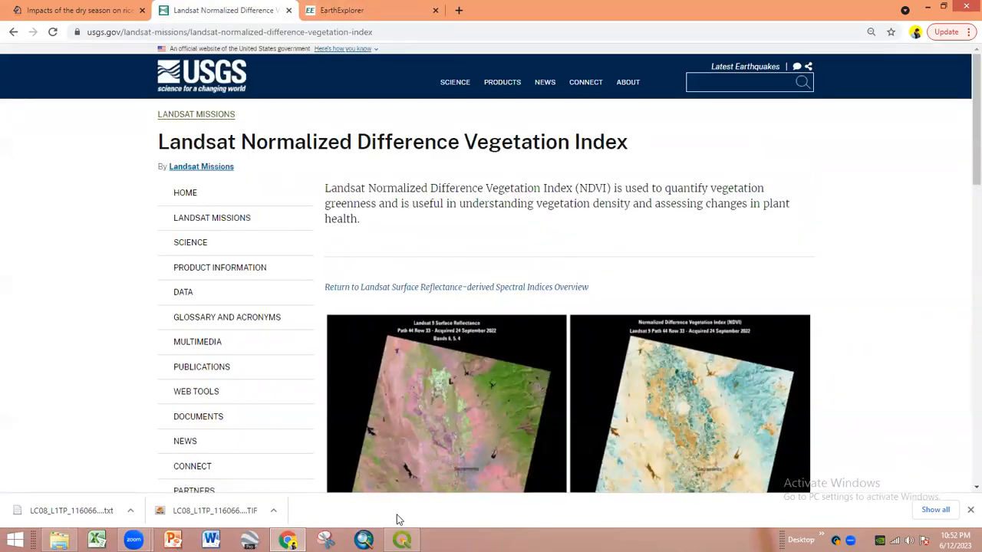
left_click(402, 540)
scroll(498, 303, "up", 1)
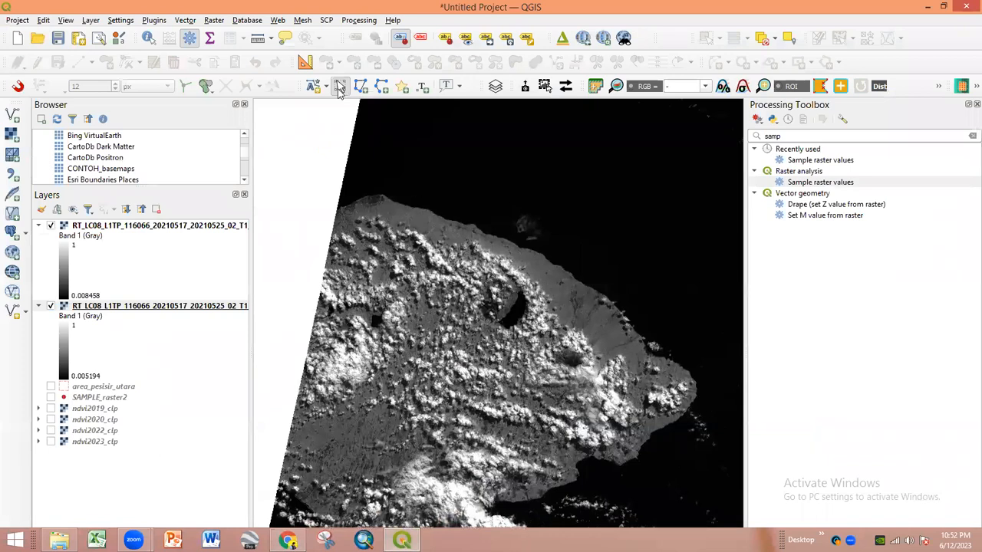
- Open the Raster Calculator and build the numerator (B5@1 - B4@1)
left_click_drag(398, 253, 452, 189)
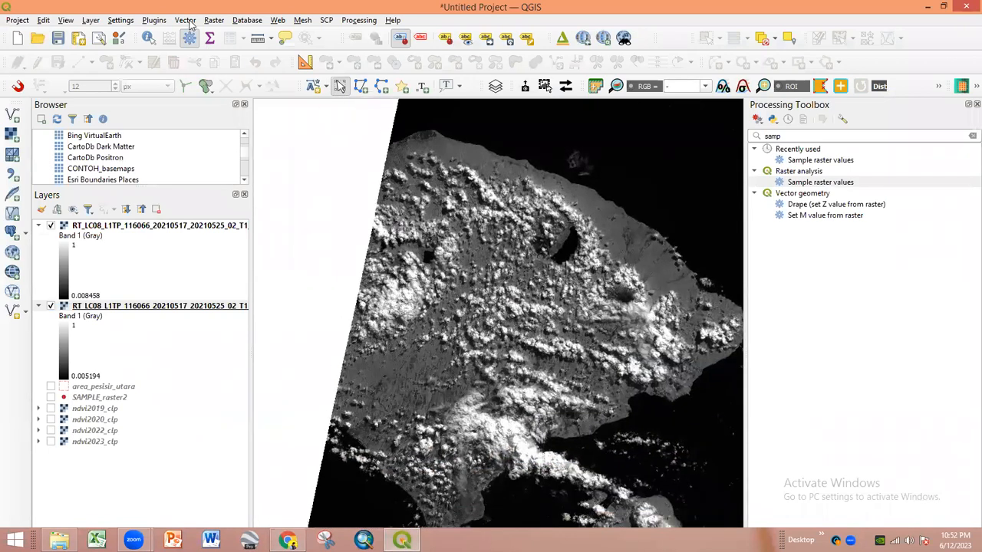
left_click(209, 21)
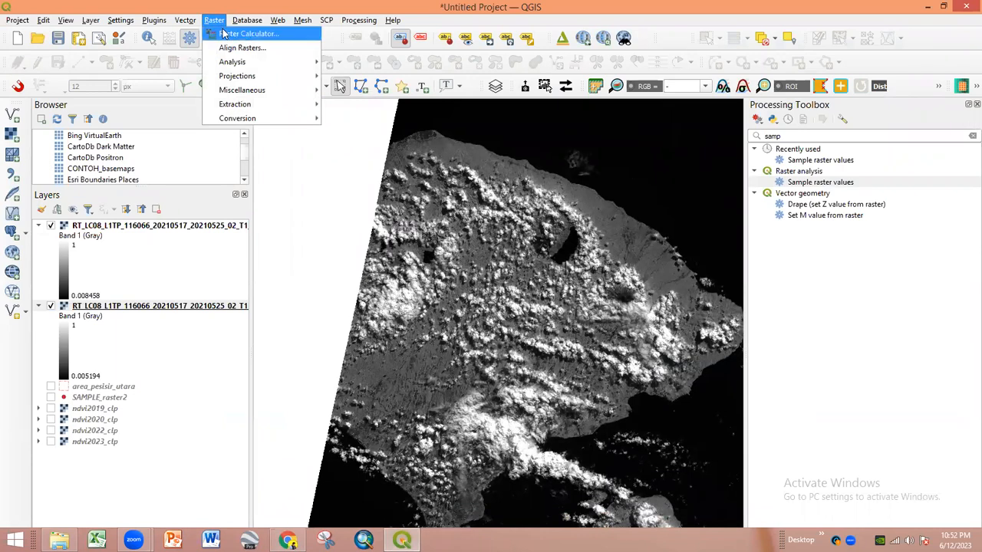
left_click(229, 34)
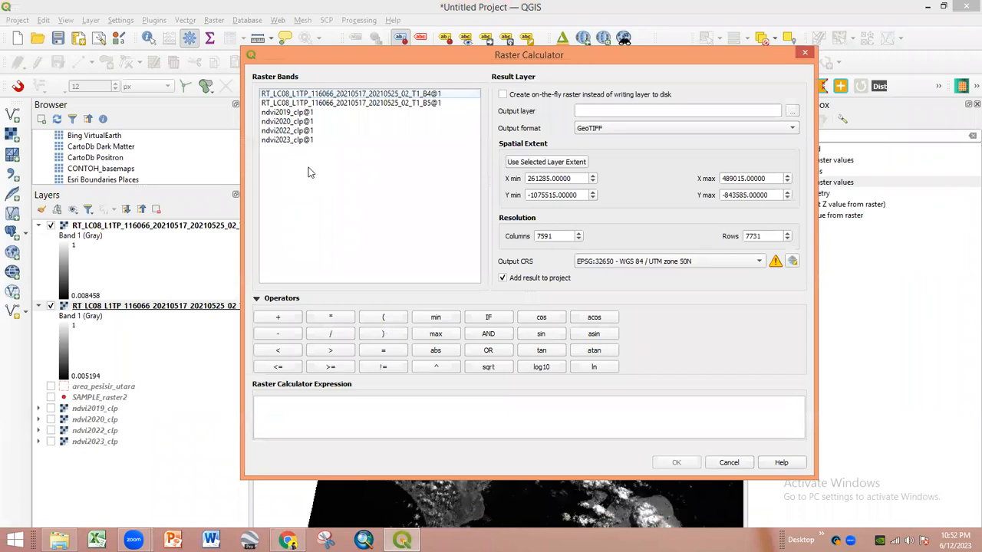
double_click(391, 105)
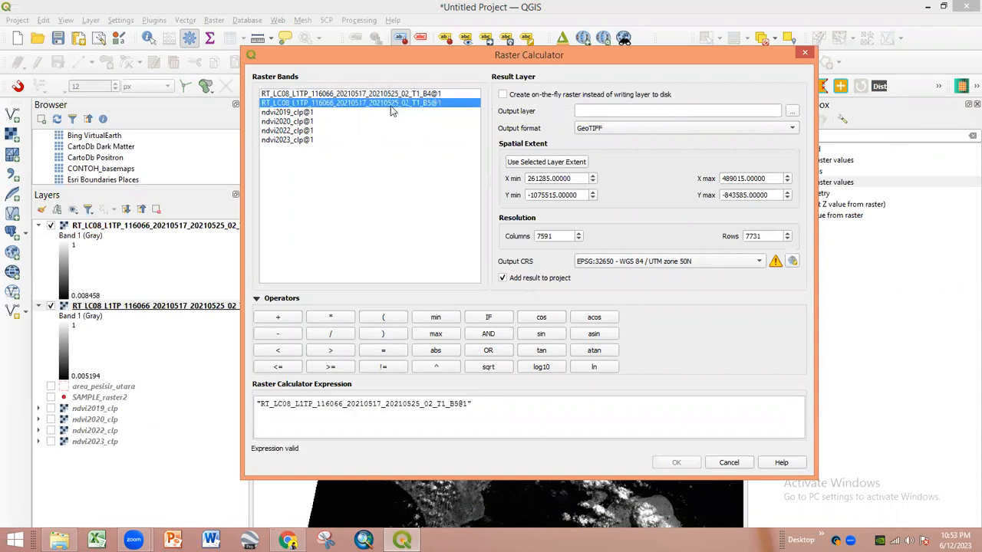
left_click(259, 406)
left_click(384, 319)
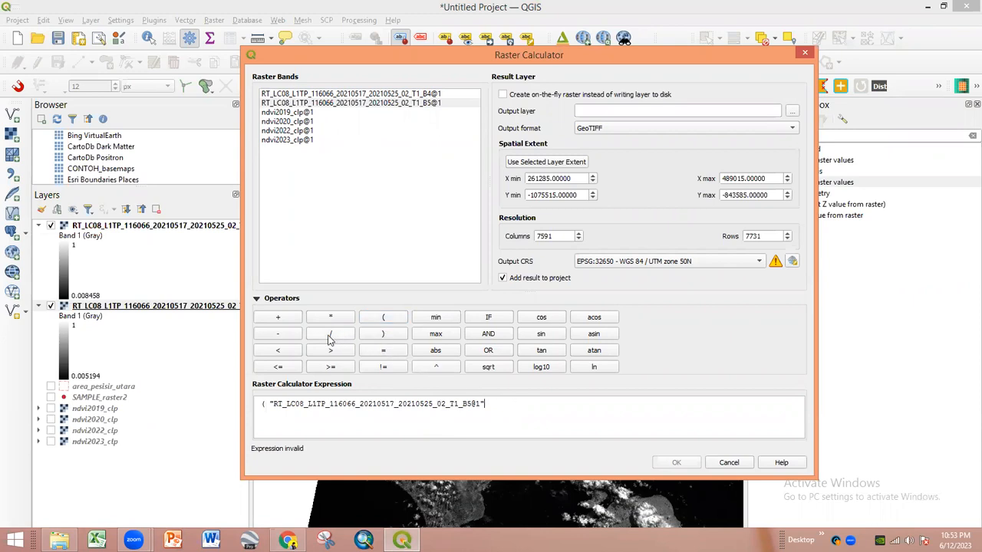
double_click(415, 94)
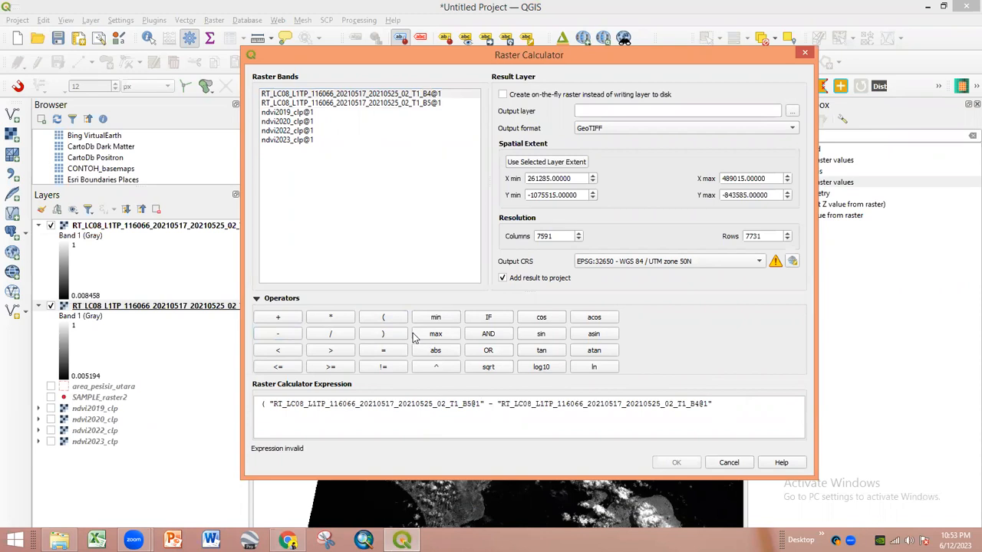
left_click(384, 335)
- Divide by (B5@1 + B4@1) to complete the NDVI expression, then choose the output location
left_click(332, 336)
double_click(409, 104)
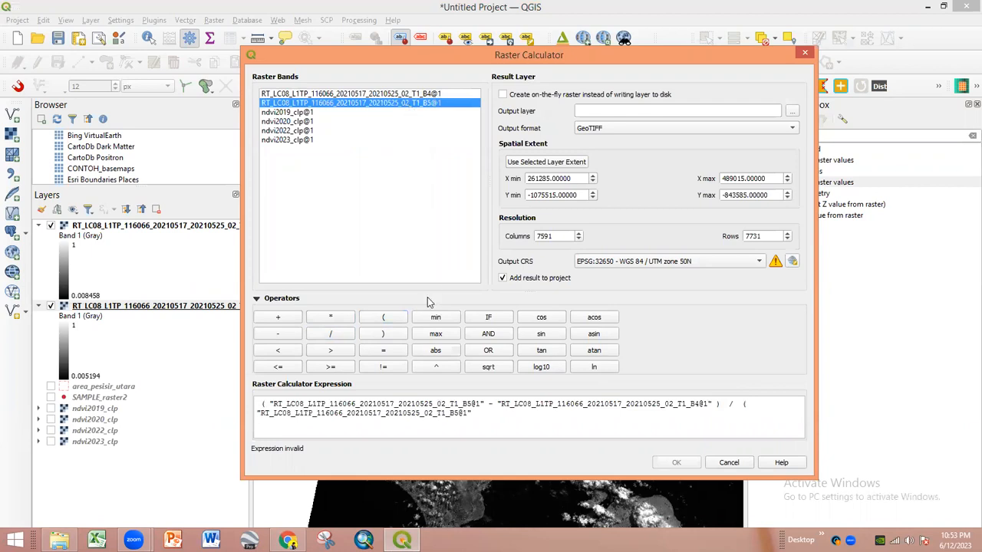
left_click(280, 317)
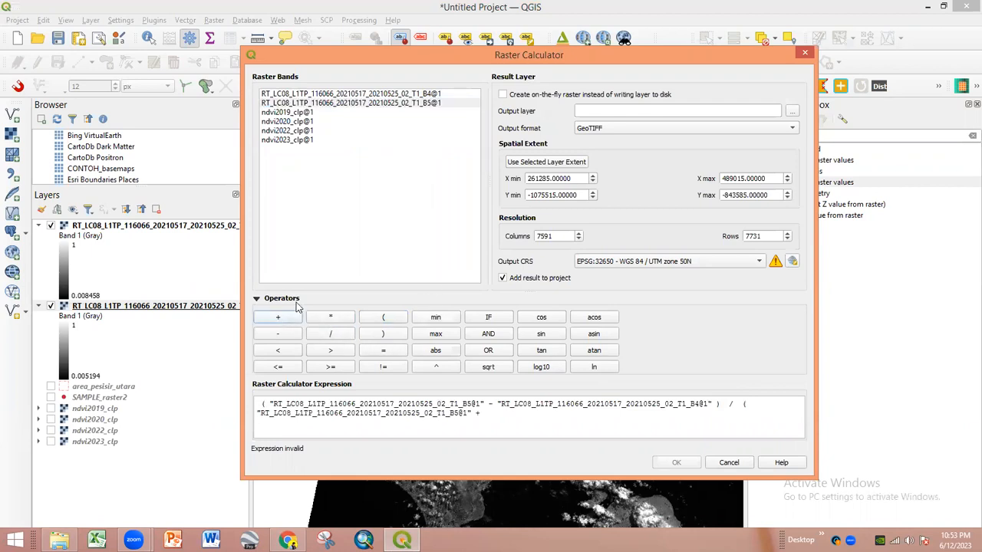
double_click(427, 95)
left_click(730, 418)
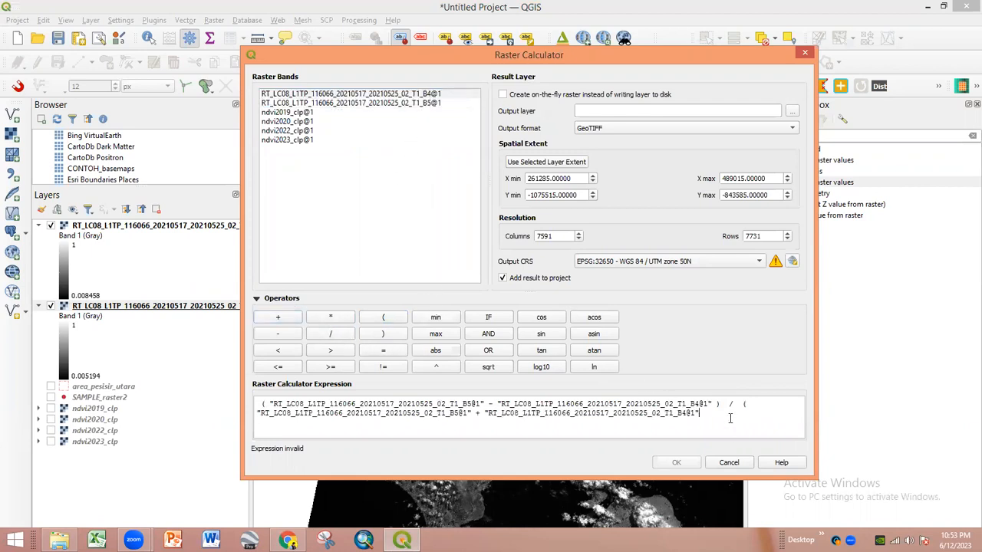
left_click(383, 335)
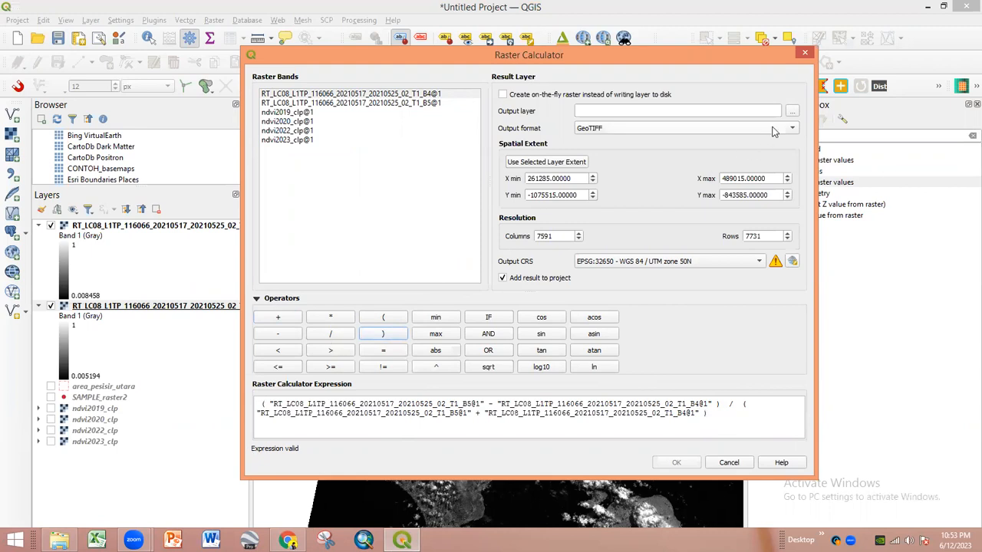
left_click(792, 112)
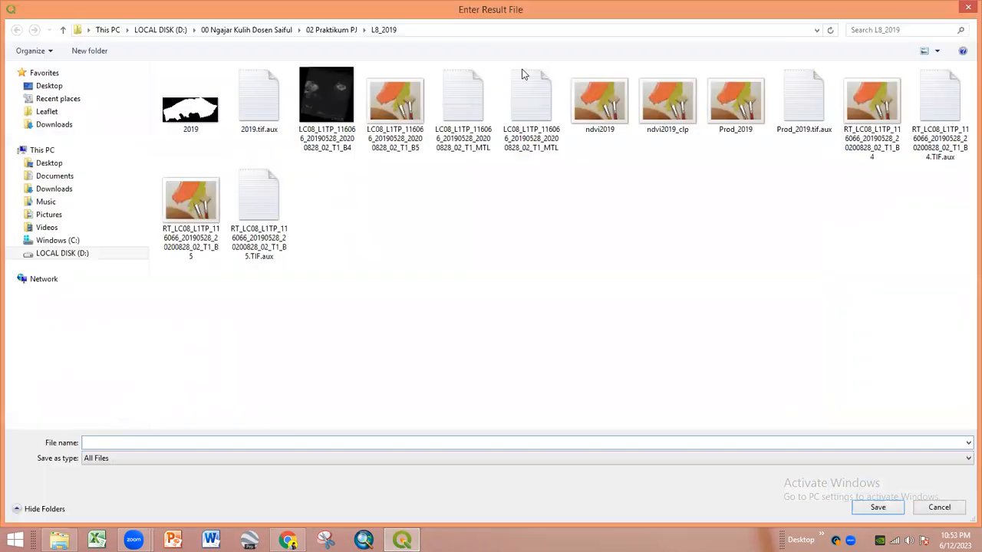
- Save the output as ndvi2021 in L8_2021, run the calculation, and return to the browser
left_click(335, 30)
double_click(213, 114)
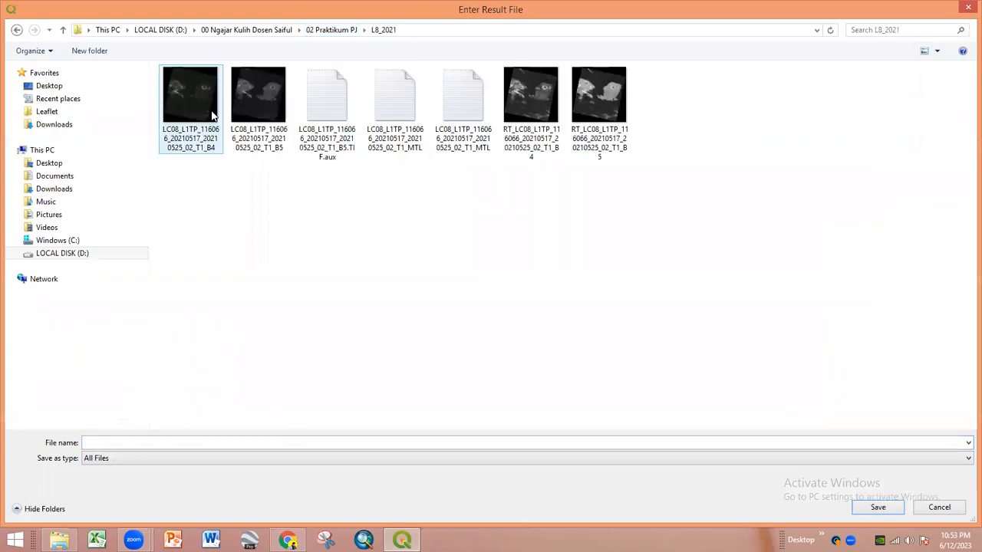
type("NDVI_")
key("BackSpace")
key("BackSpace")
key("BackSpace")
key("BackSpace")
key("BackSpace")
type("ndvi")
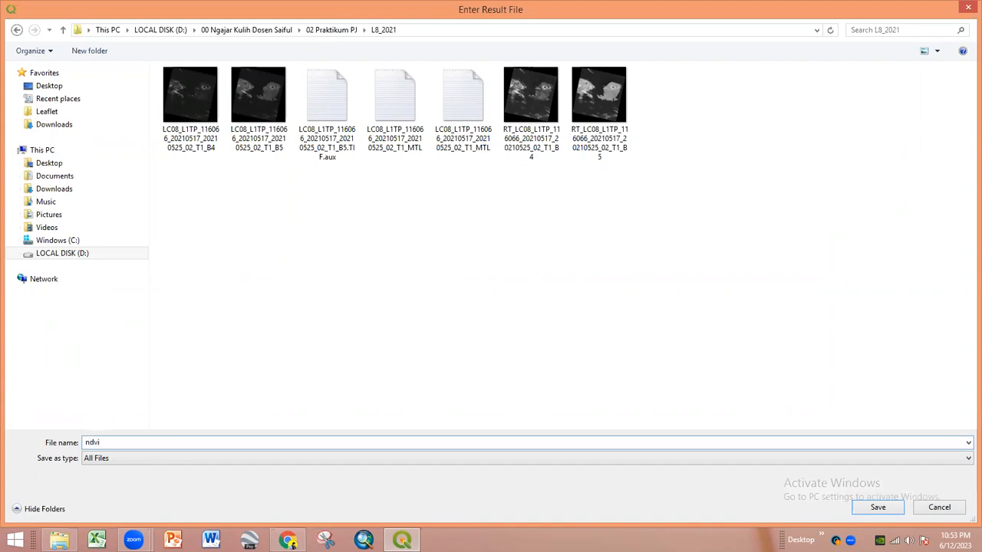
type("2-21")
key("BackSpace")
key("BackSpace")
key("BackSpace")
type("021")
key("Return")
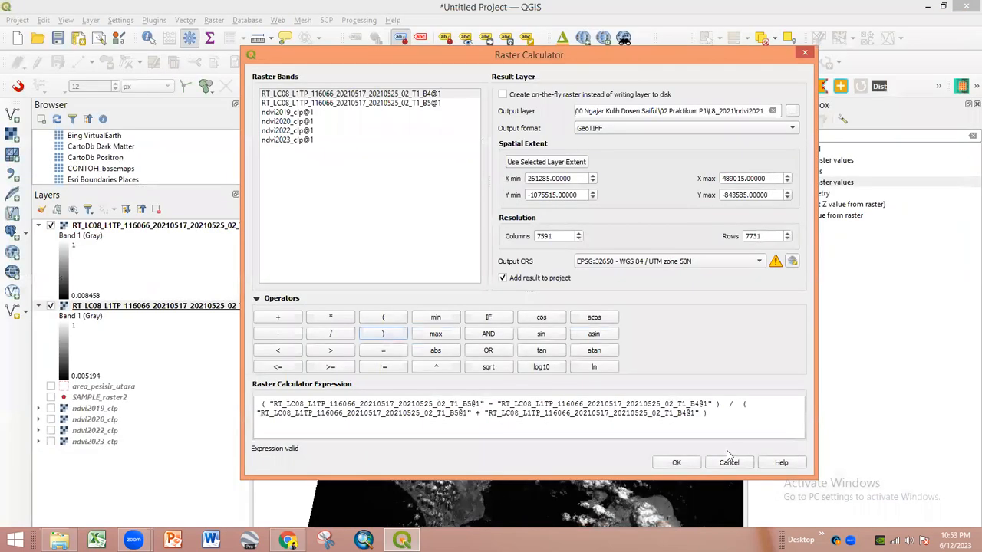
left_click(675, 463)
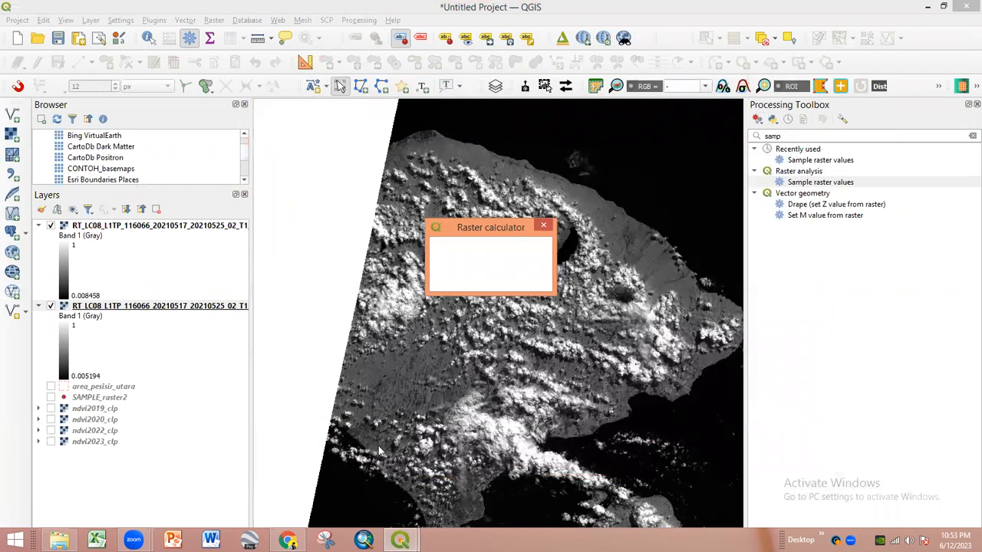
left_click(289, 539)
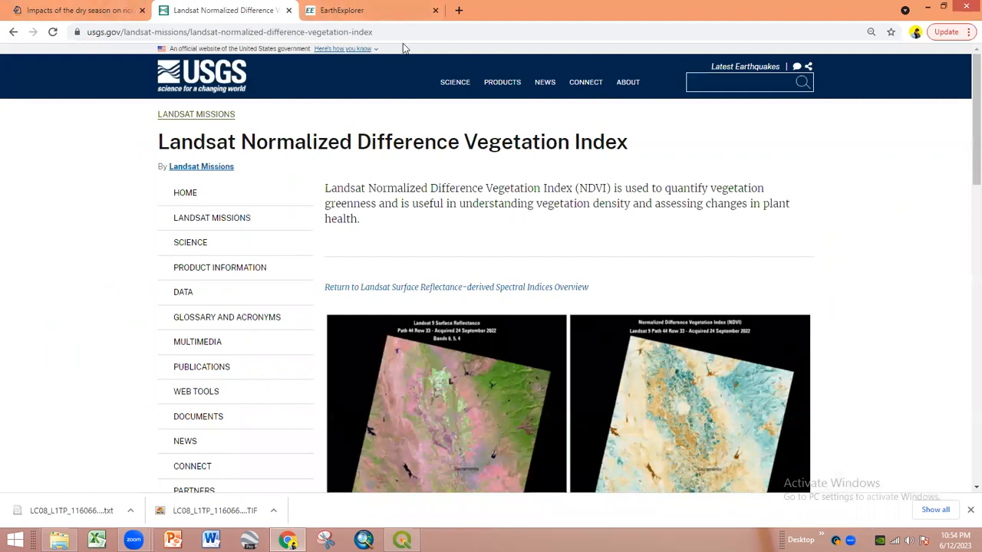
- Search Google for 'landsat 8 specifications' and open the USGS Landsat 8 page
left_click(313, 10)
left_click(298, 31)
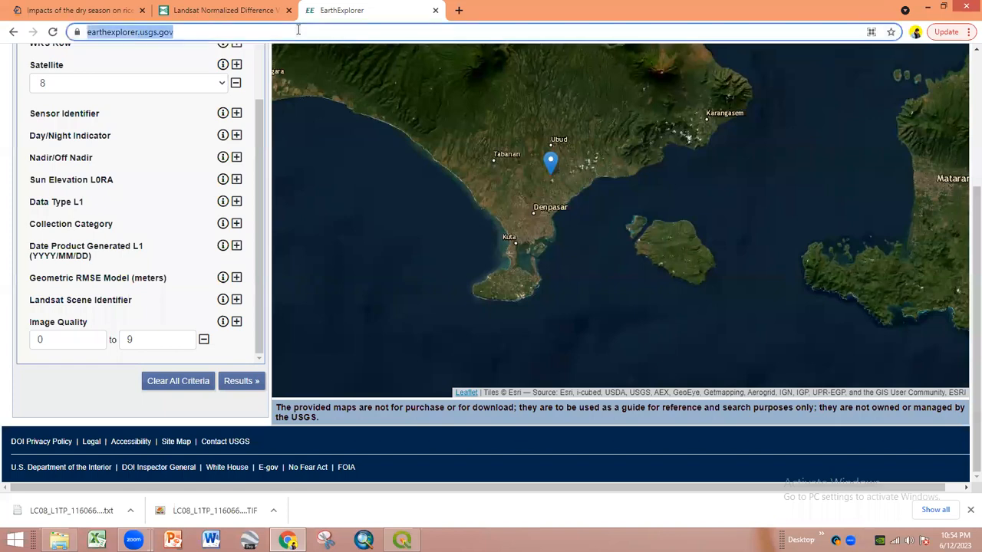
type("landsat ")
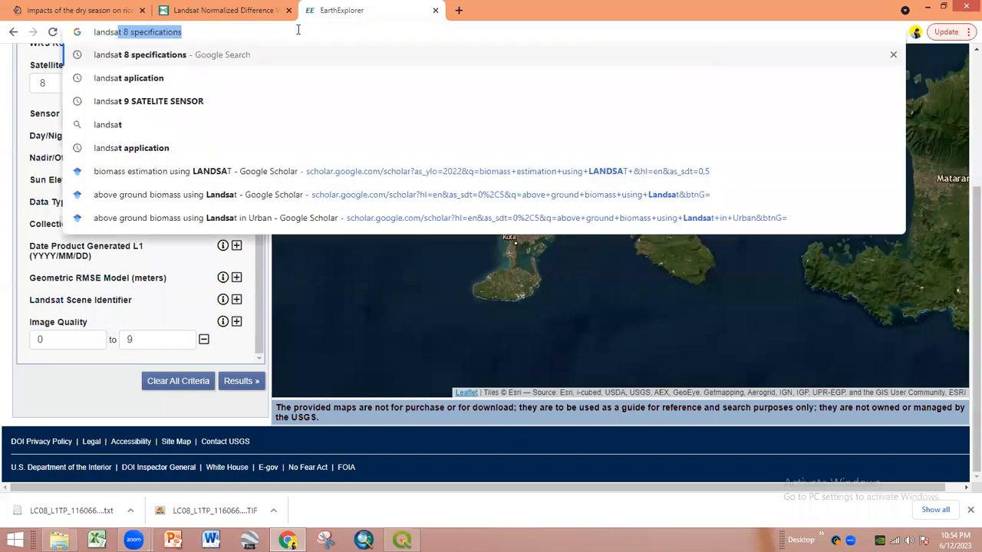
type("8 spe")
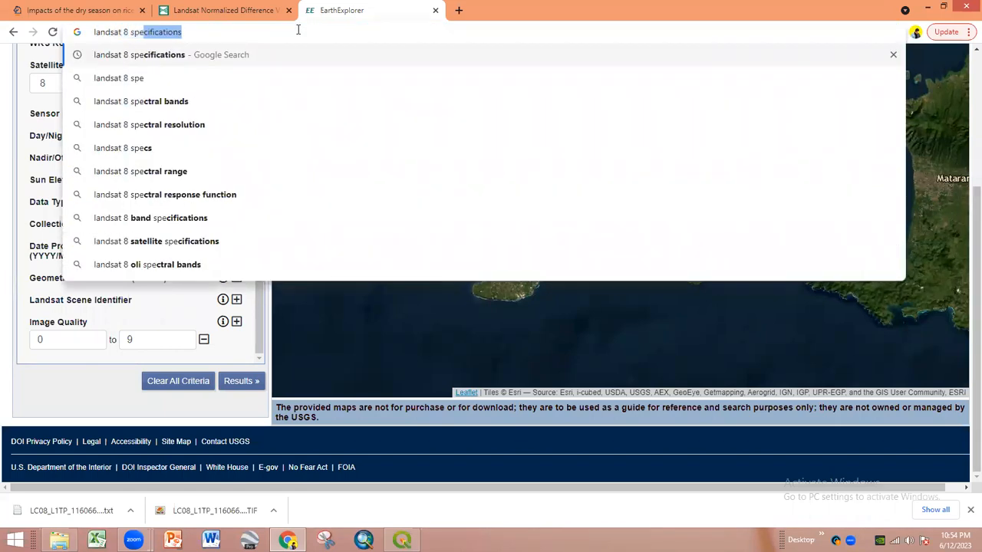
key("Return")
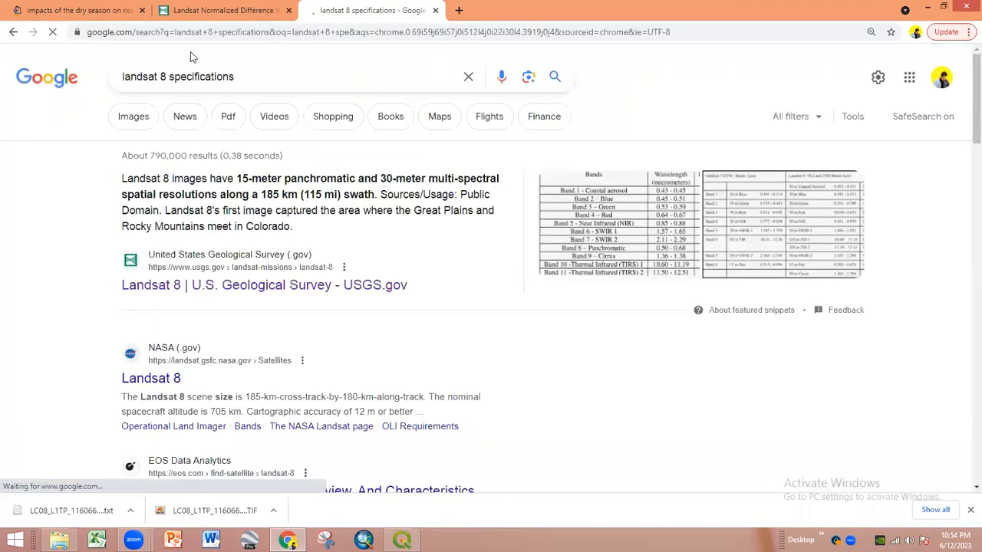
left_click(185, 285)
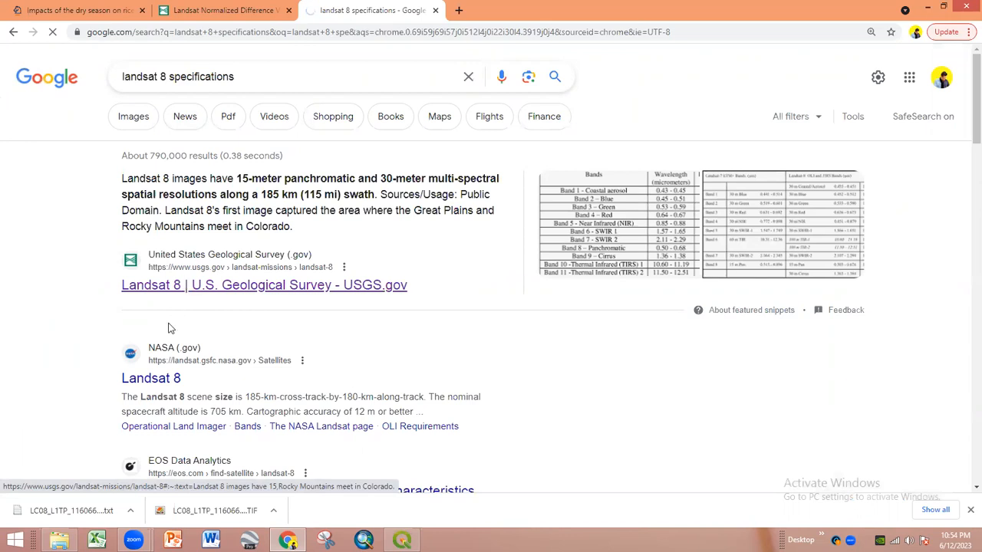
- Scroll through the OLI and TIRS band resolution lists, then return to QGIS
right_click(151, 376)
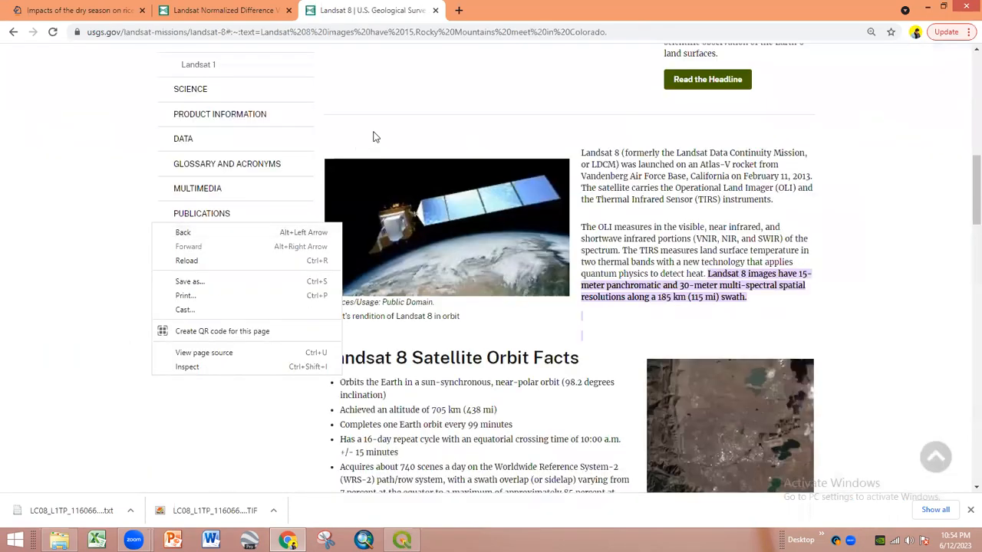
left_click(422, 124)
scroll(409, 151, "down", 4)
scroll(414, 184, "down", 2)
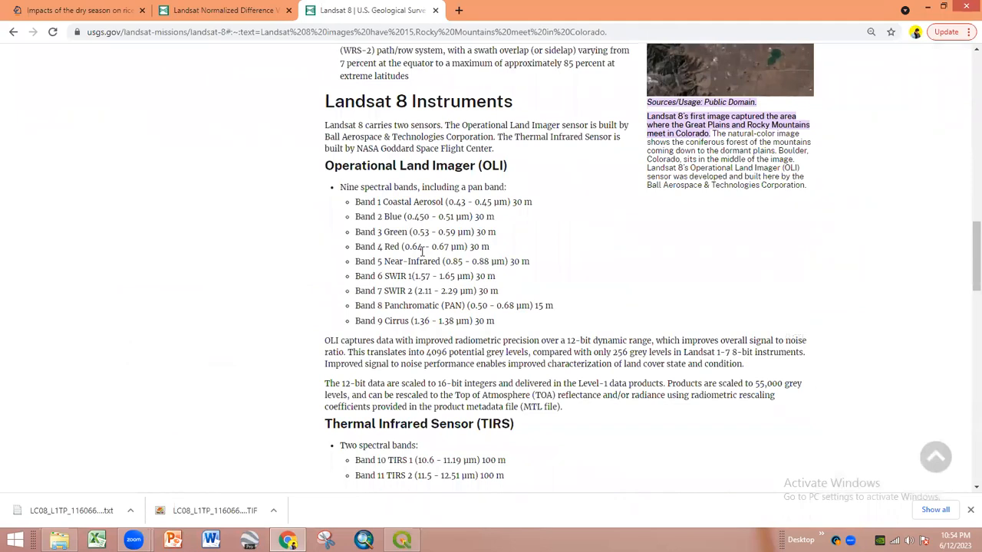
scroll(422, 253, "down", 2)
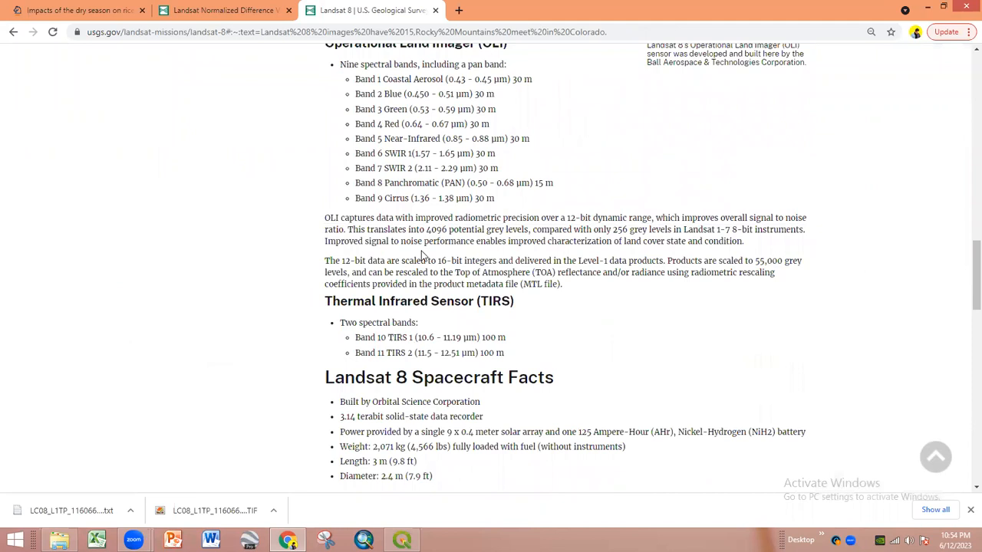
scroll(422, 256, "up", 1)
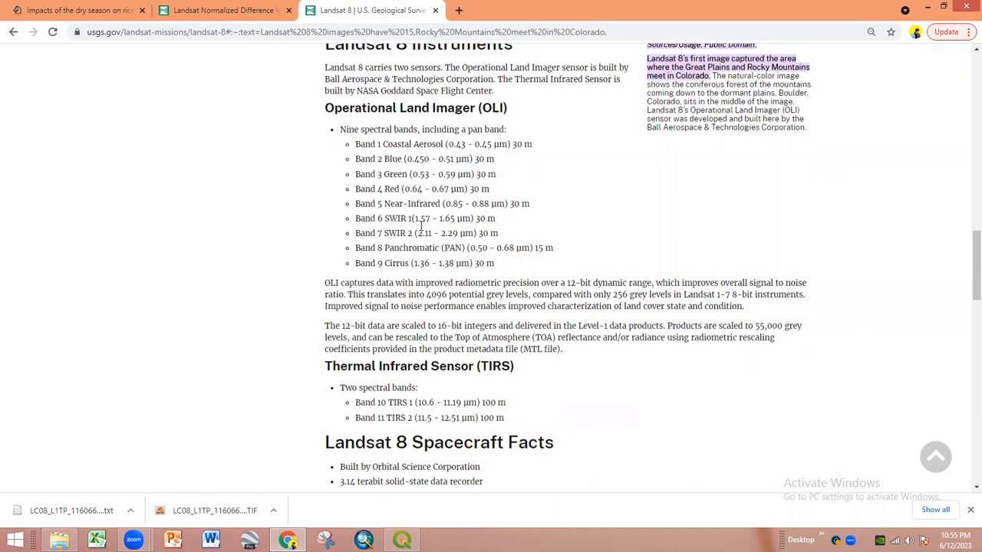
scroll(422, 230, "up", 15)
scroll(377, 170, "up", 1)
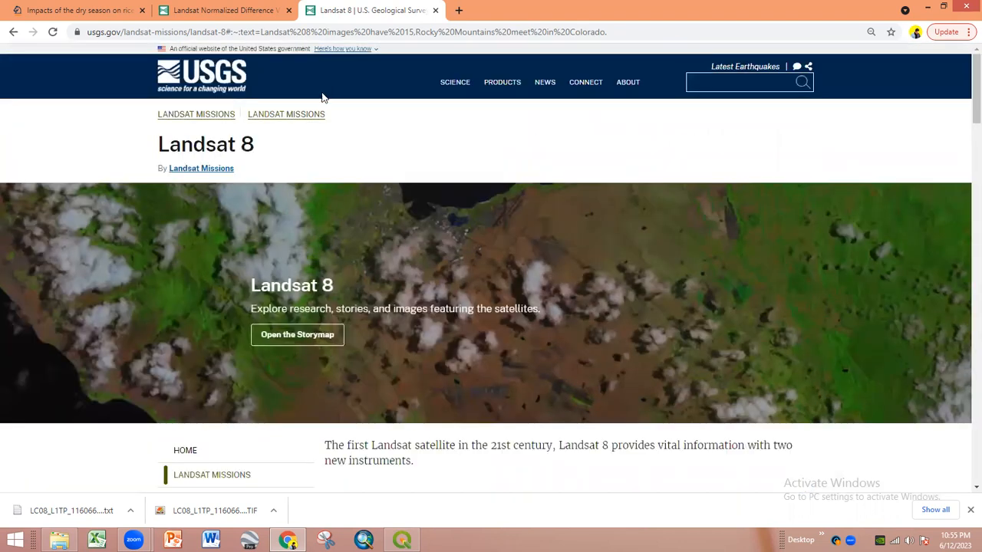
left_click(404, 539)
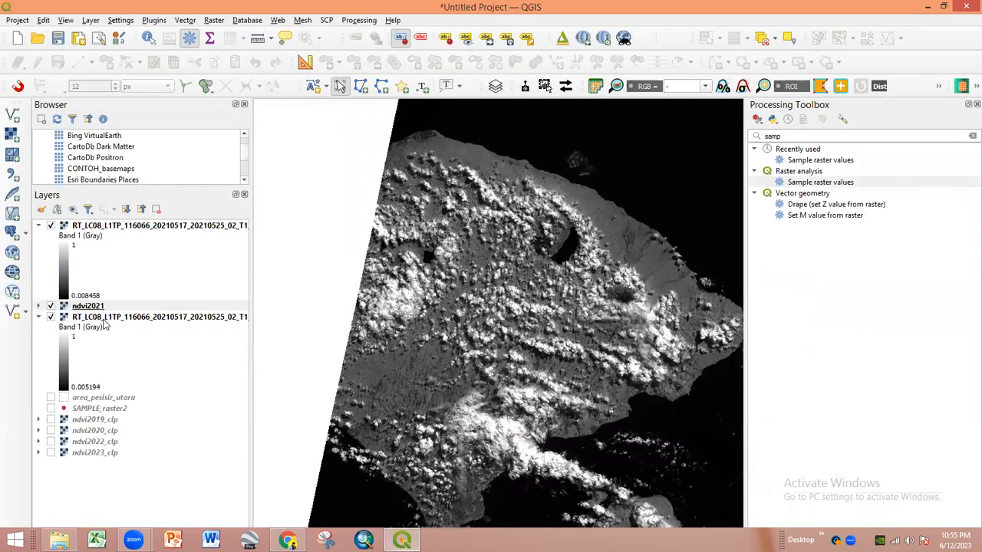
- Remove both RT_LC08 Landsat raster layers from the project
right_click(106, 319)
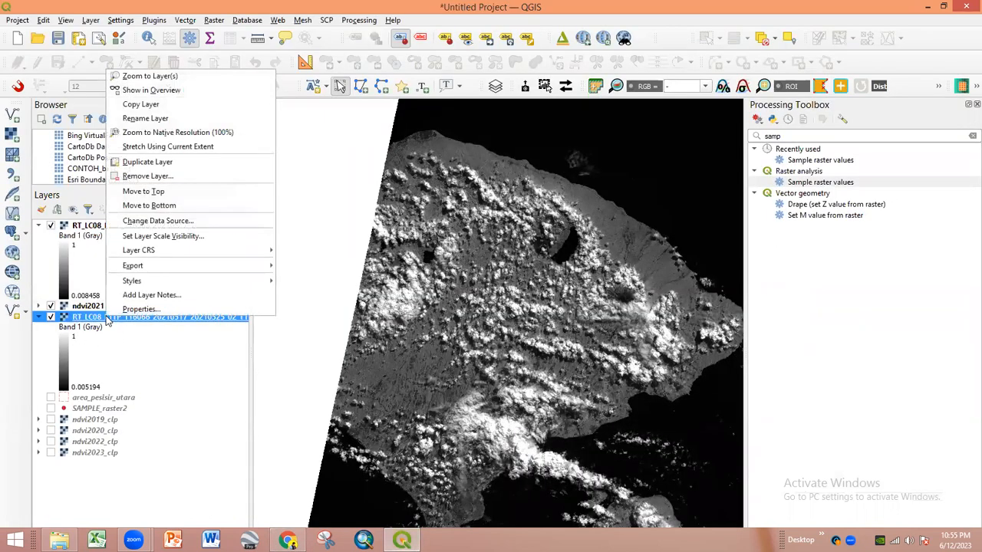
left_click(94, 228, "ctrl")
right_click(94, 229)
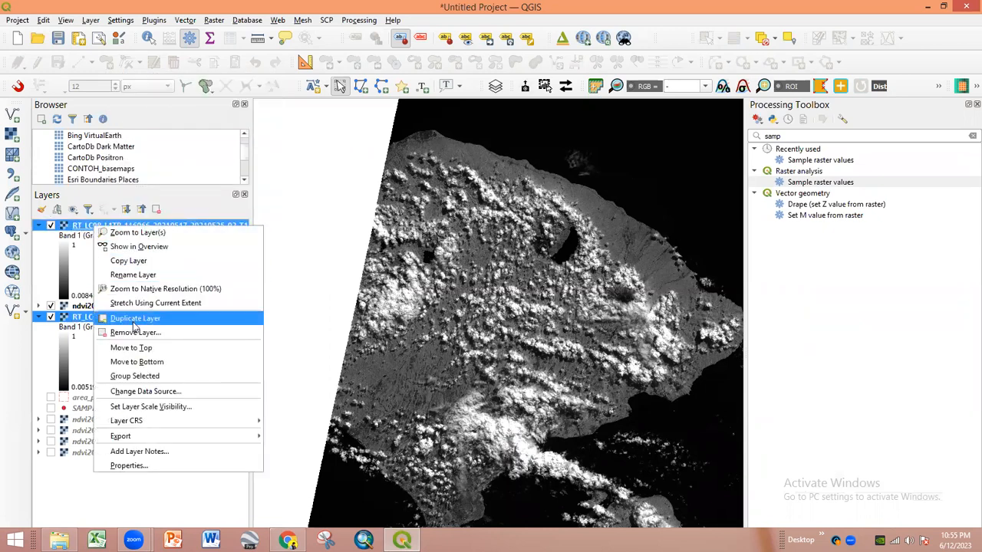
left_click(130, 332)
left_click(470, 332)
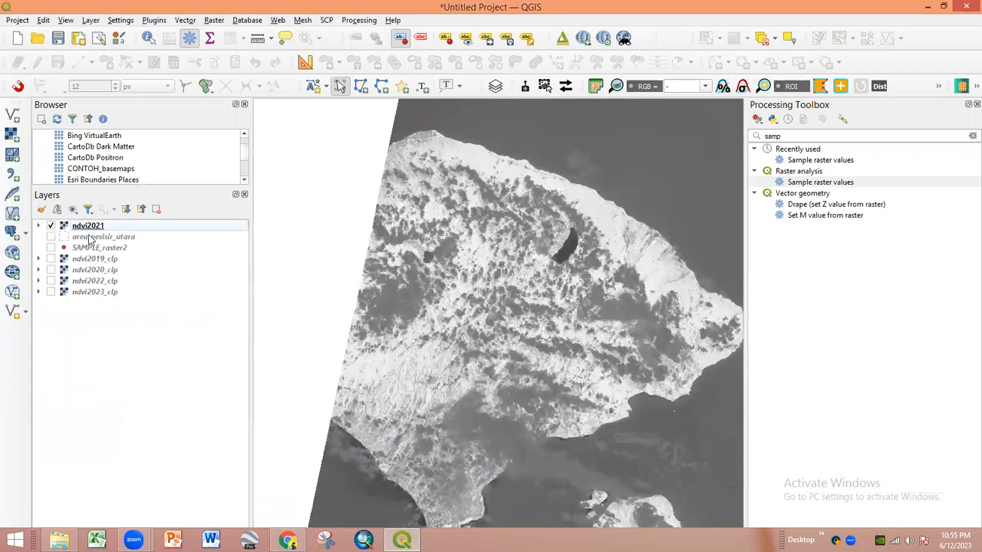
- Move ndvi2021 below SAMPLE_raster2 in the Layers panel
left_click(89, 227)
left_click_drag(100, 238, 117, 257)
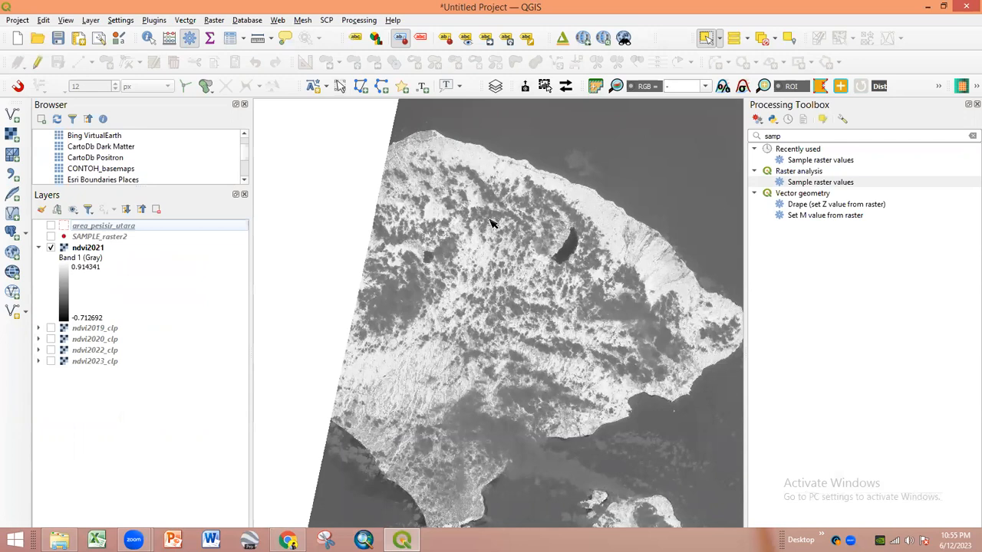
scroll(461, 230, "up", 2)
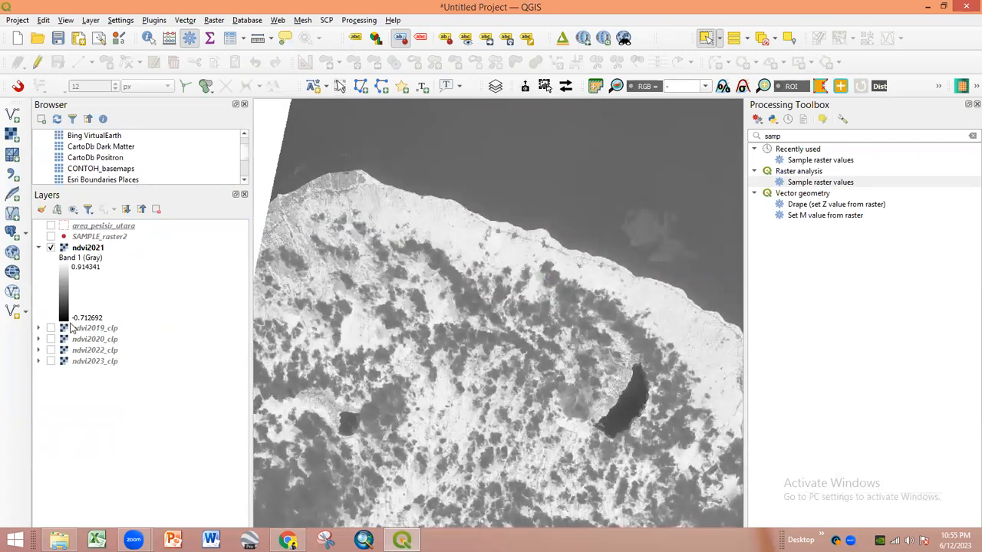
scroll(388, 215, "up", 1)
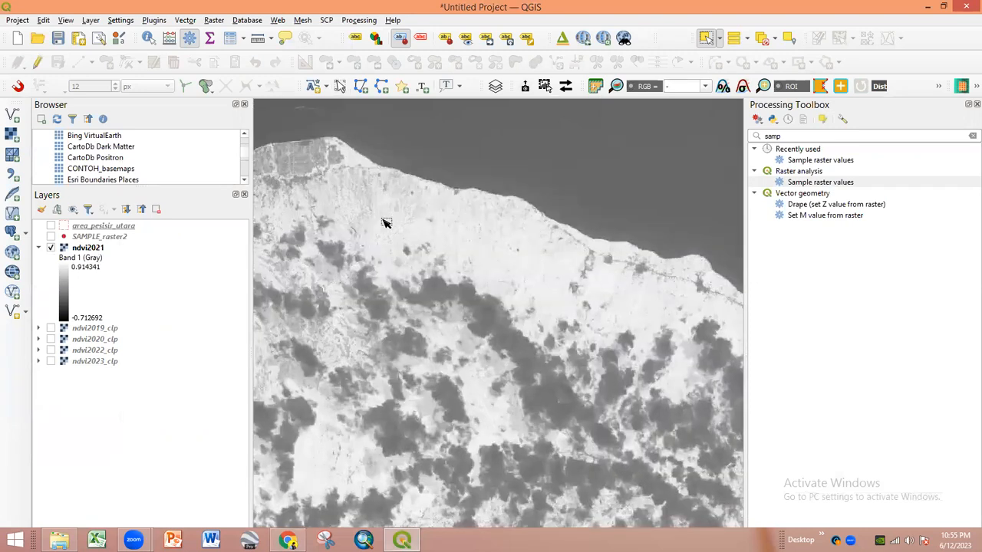
scroll(373, 245, "down", 1)
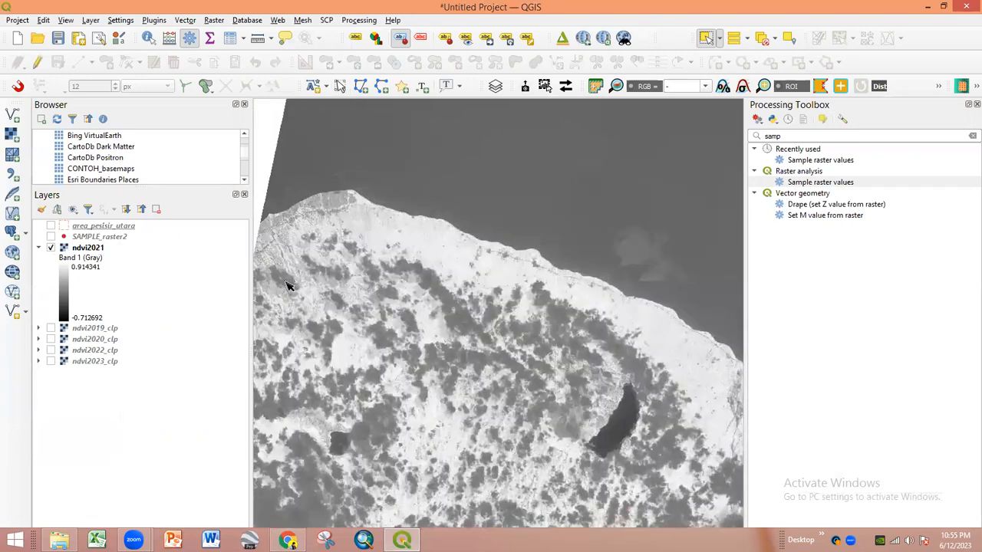
- Turn on the SAMPLE_raster2 points and centre them on the map
left_click(50, 236)
left_click_drag(261, 222, 355, 236)
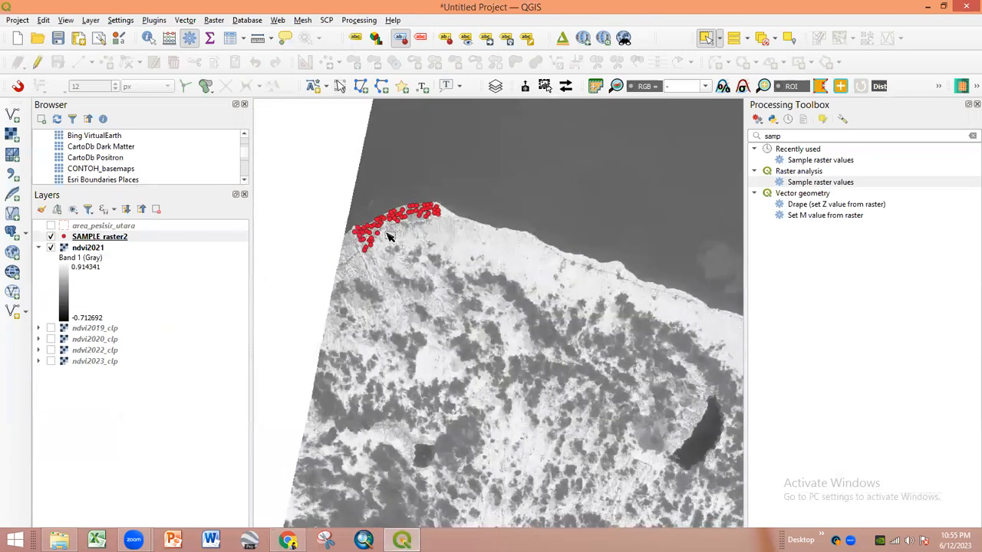
scroll(388, 238, "up", 2)
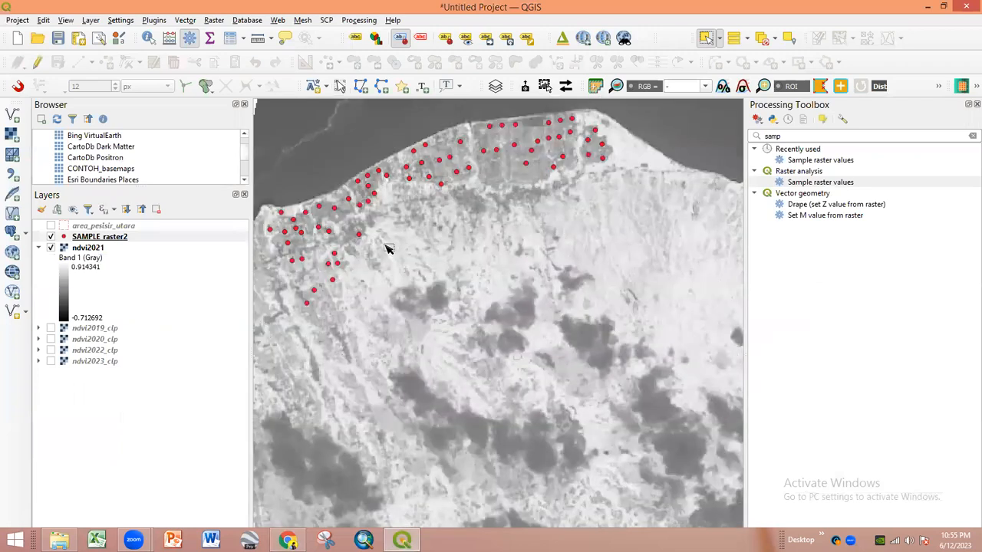
left_click_drag(366, 228, 420, 236)
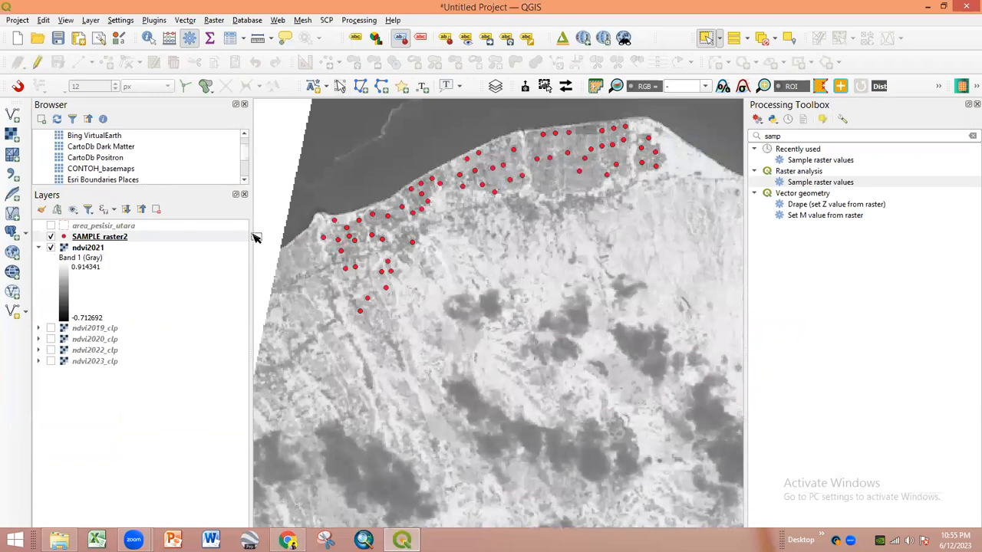
- Narrow the side panels to widen the canvas and zoom in on a sample point
left_click_drag(251, 236, 188, 239)
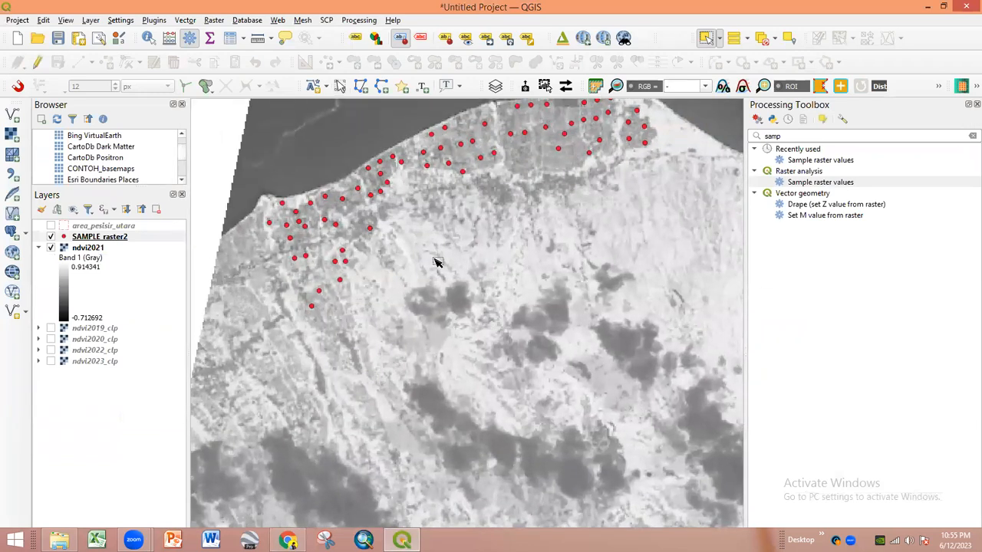
left_click_drag(417, 241, 428, 279)
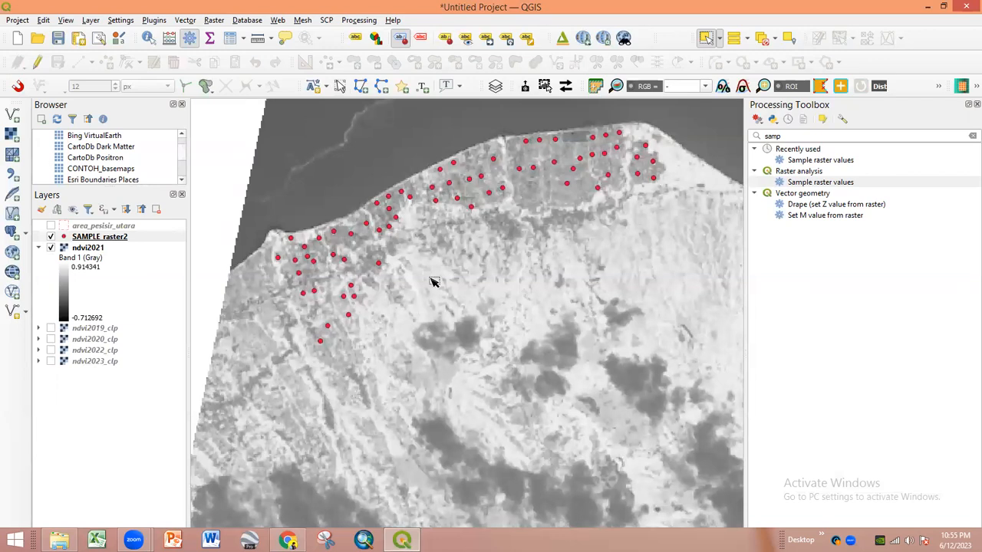
scroll(427, 261, "down", 1)
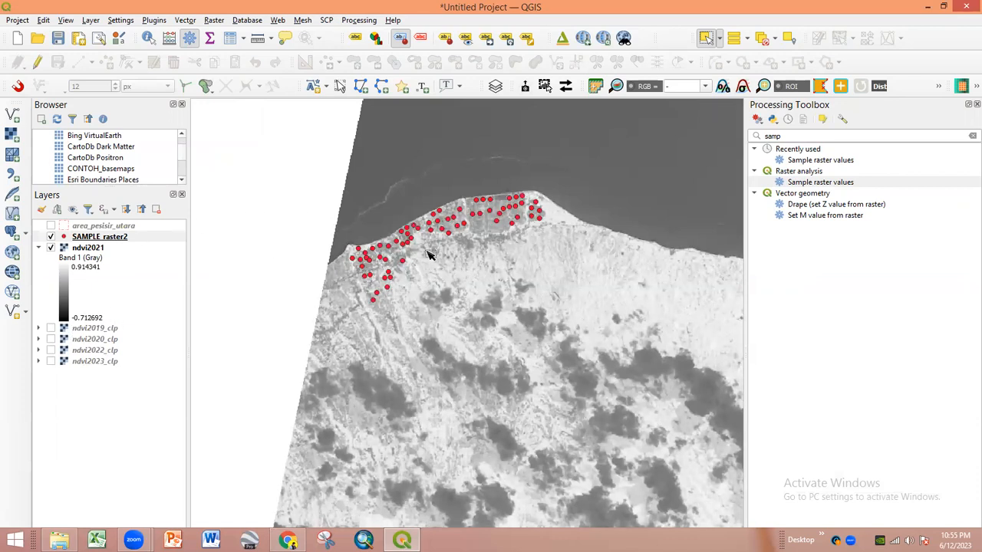
scroll(451, 245, "up", 1)
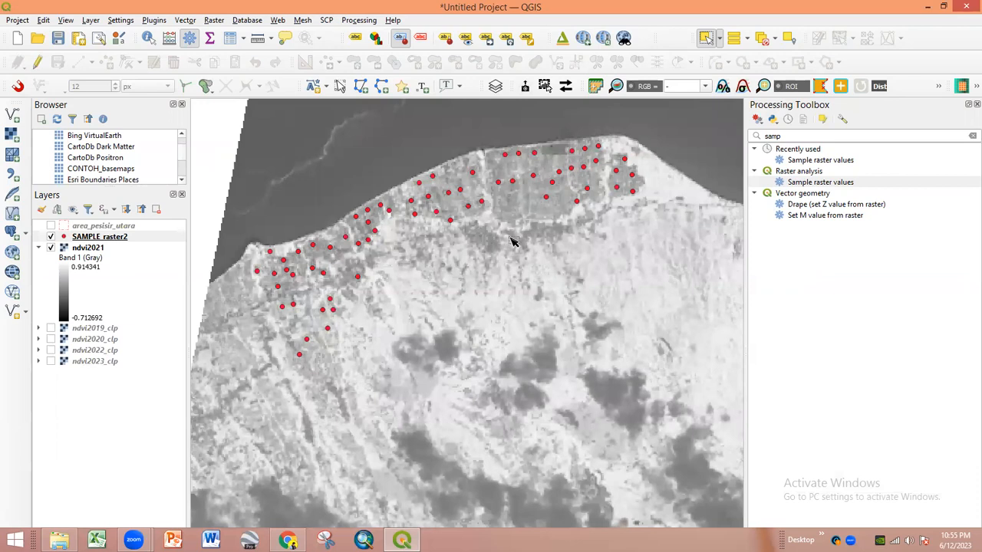
scroll(301, 353, "up", 1)
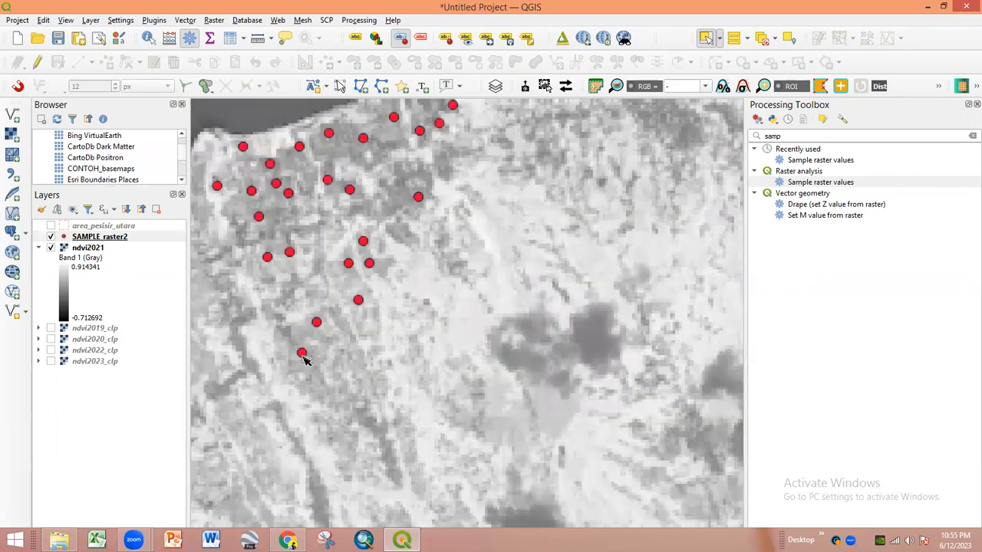
scroll(302, 353, "up", 4)
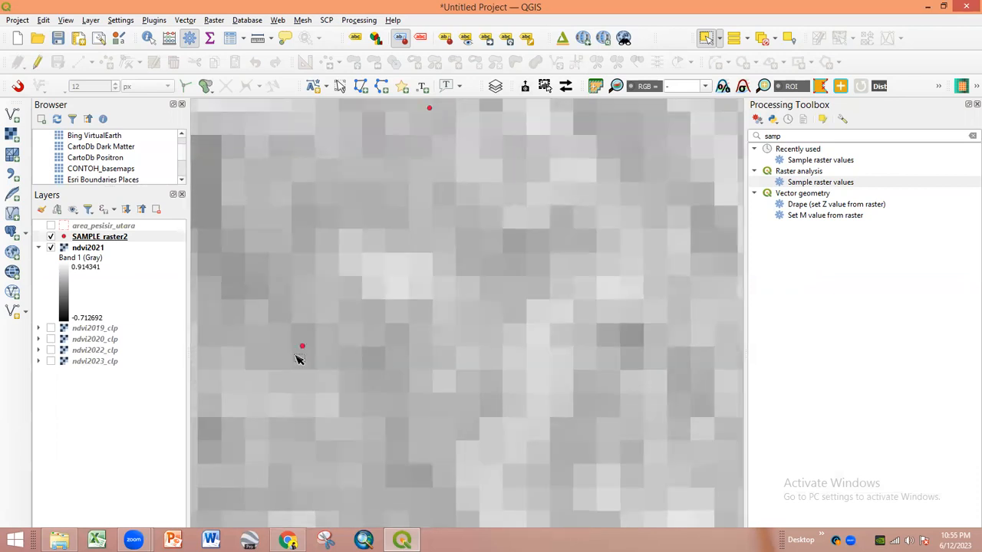
scroll(307, 347, "up", 1)
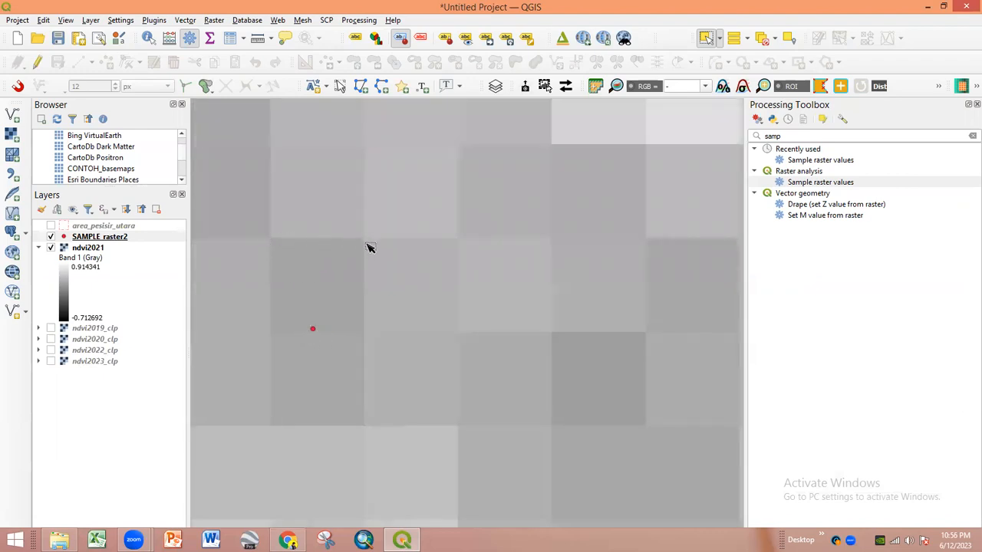
- Trace an ndvi2021 pixel's corners with Measure Area, then close it
left_click(271, 38)
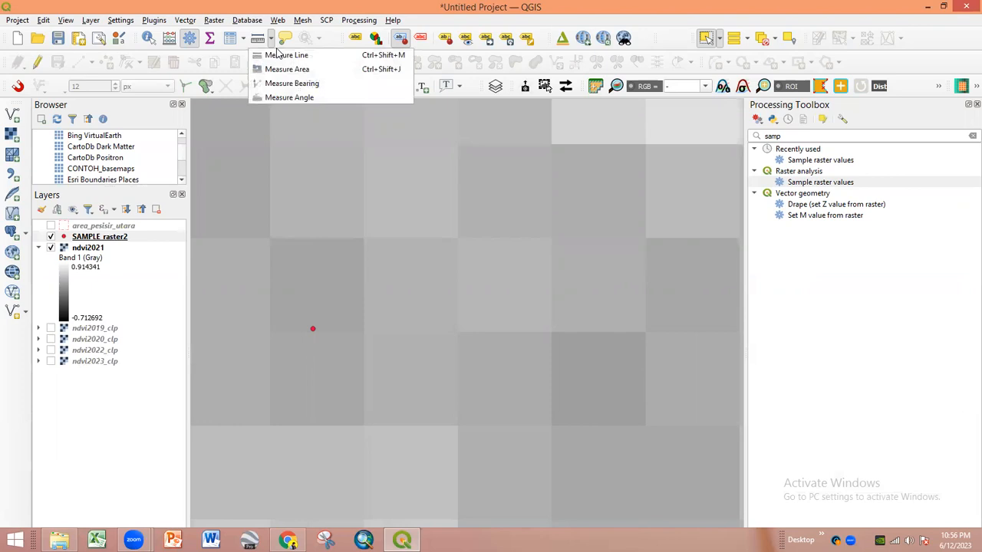
left_click(286, 69)
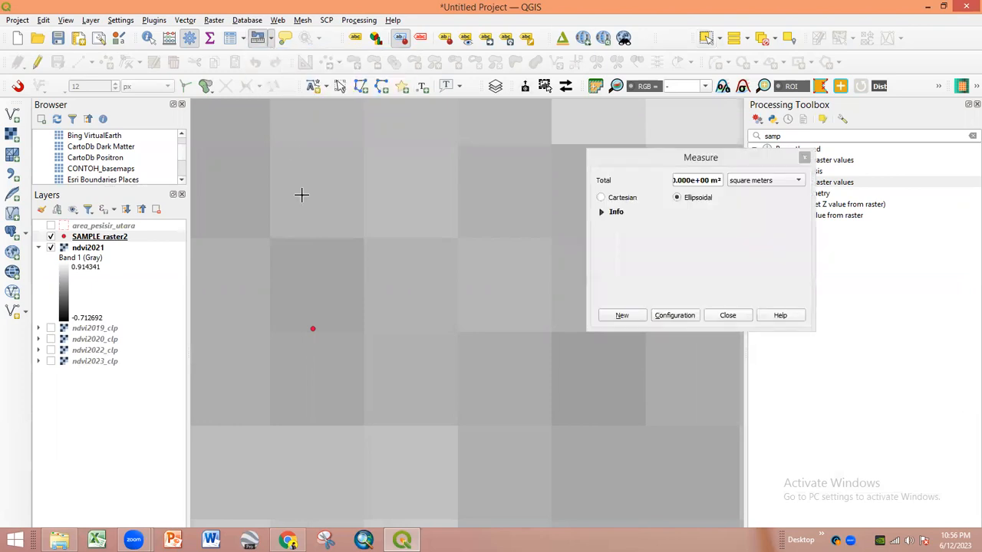
left_click(271, 239)
left_click(364, 238)
left_click(364, 330)
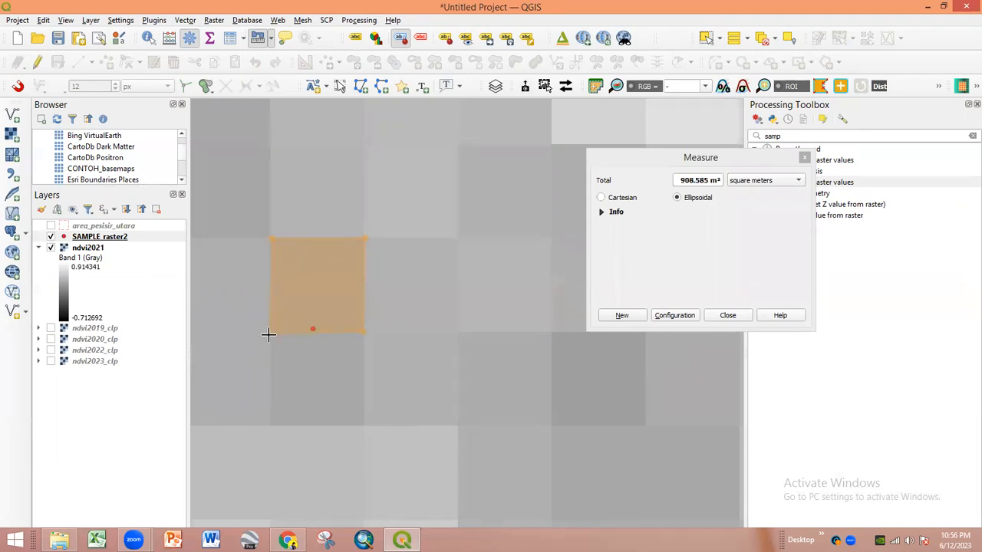
left_click(804, 158)
- Measure across one ndvi2021 pixel with Measure Line, about 30 m, then close it
left_click(271, 37)
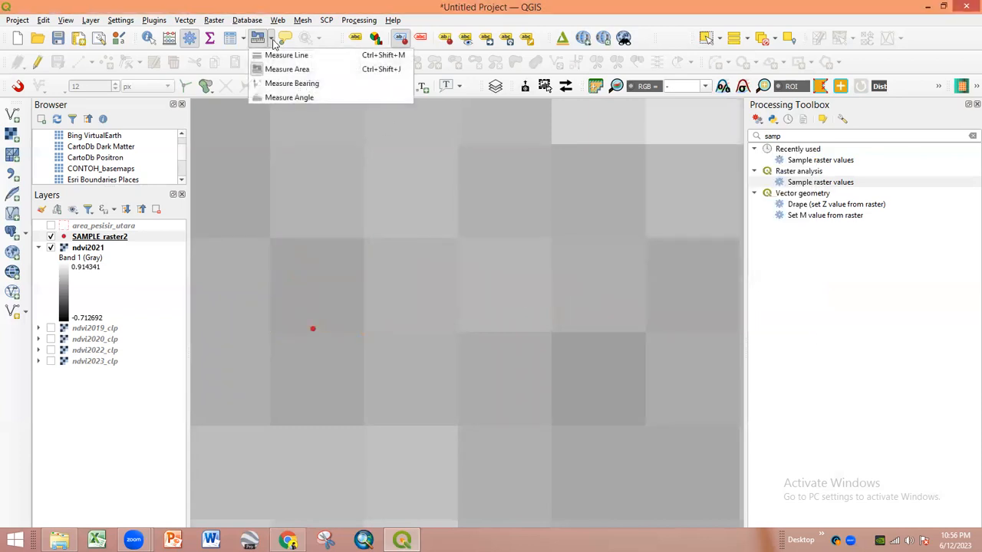
left_click(280, 53)
left_click(270, 295)
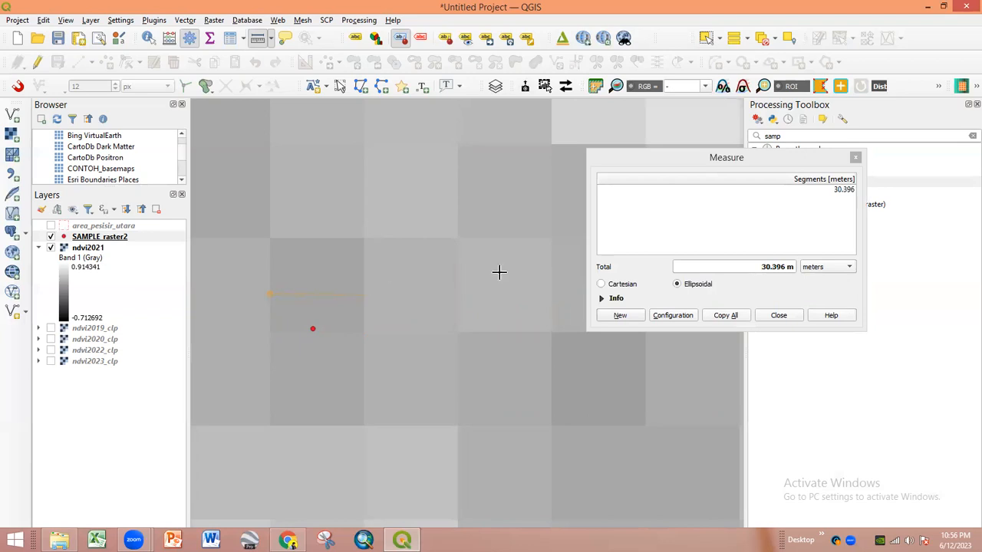
left_click(856, 159)
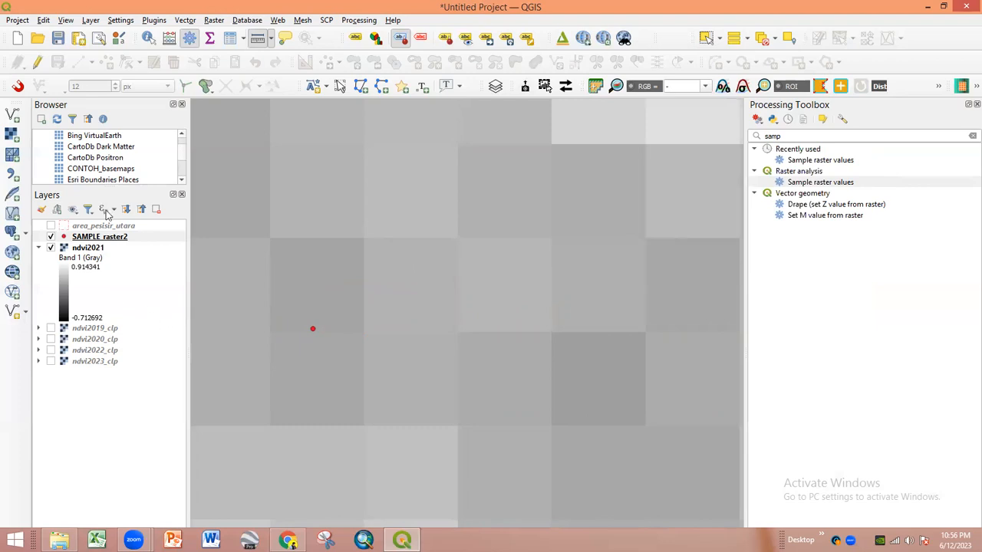
- Add the Google Satellite Hybrid basemap from the Browser panel
scroll(118, 175, "down", 2)
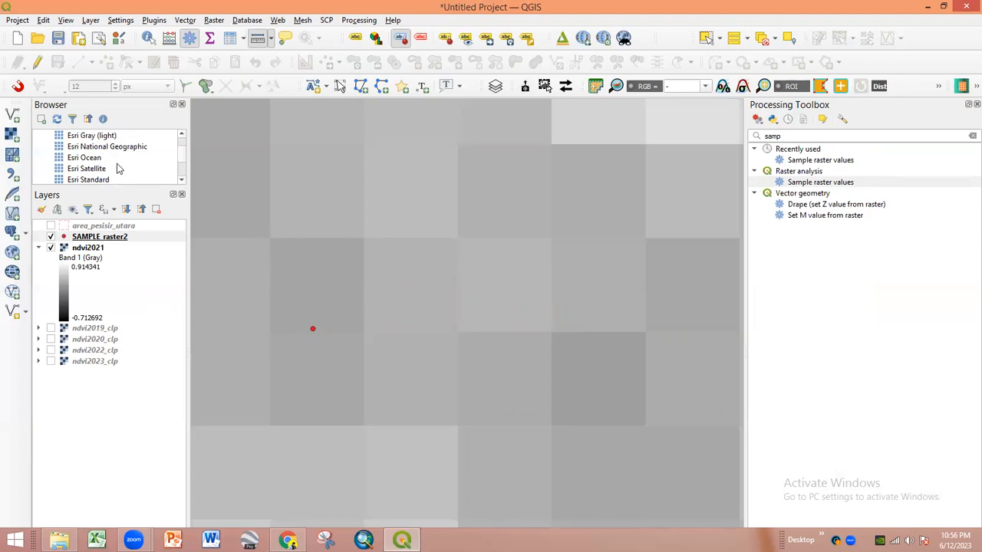
scroll(119, 181, "down", 2)
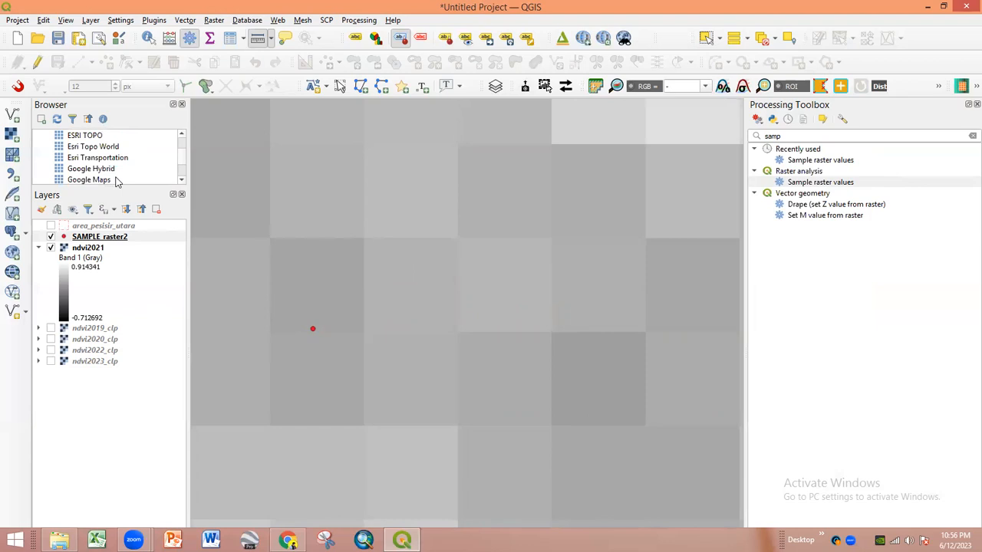
scroll(117, 181, "down", 1)
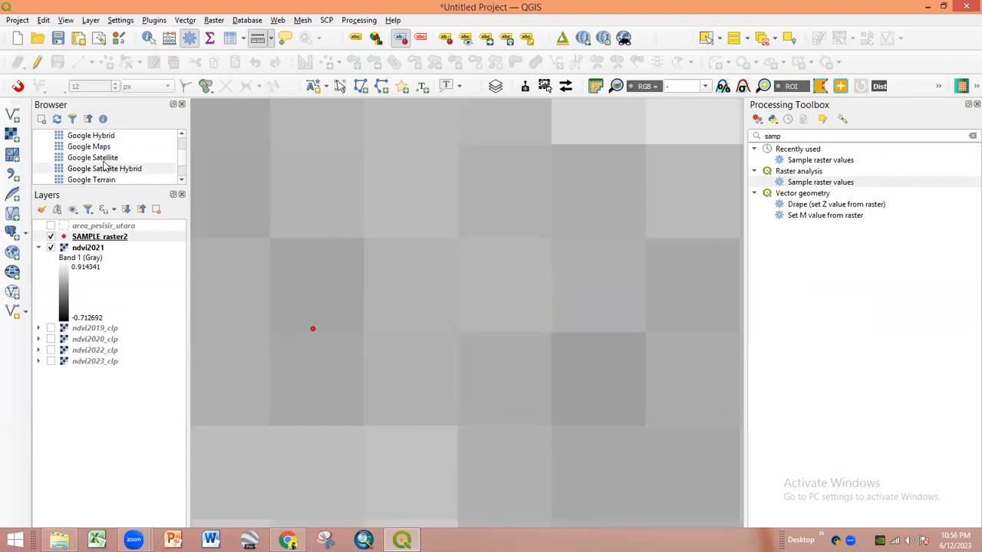
double_click(109, 169)
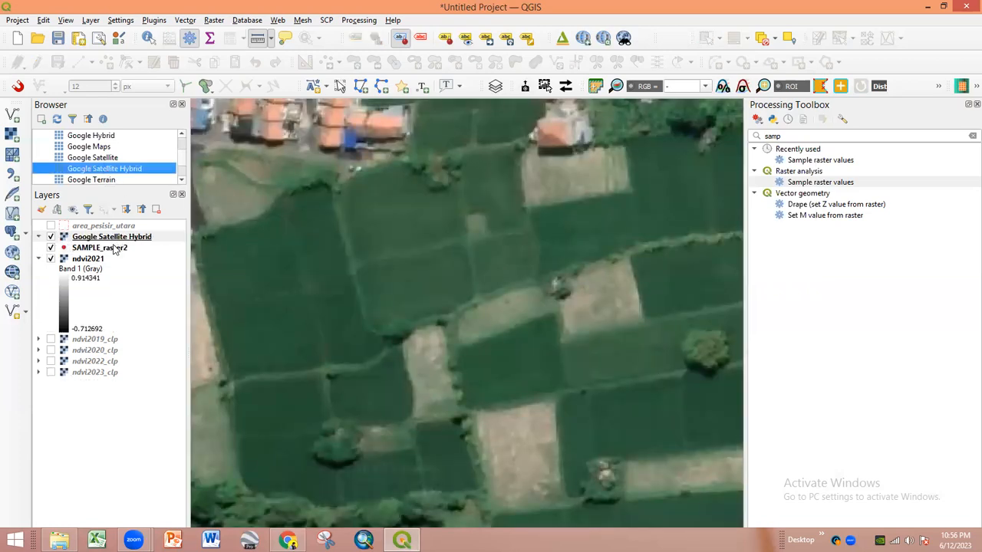
- Move the basemap to the bottom of the layer list and hide SAMPLE_raster2 and ndvi2023_clp
left_click_drag(116, 250, 88, 373)
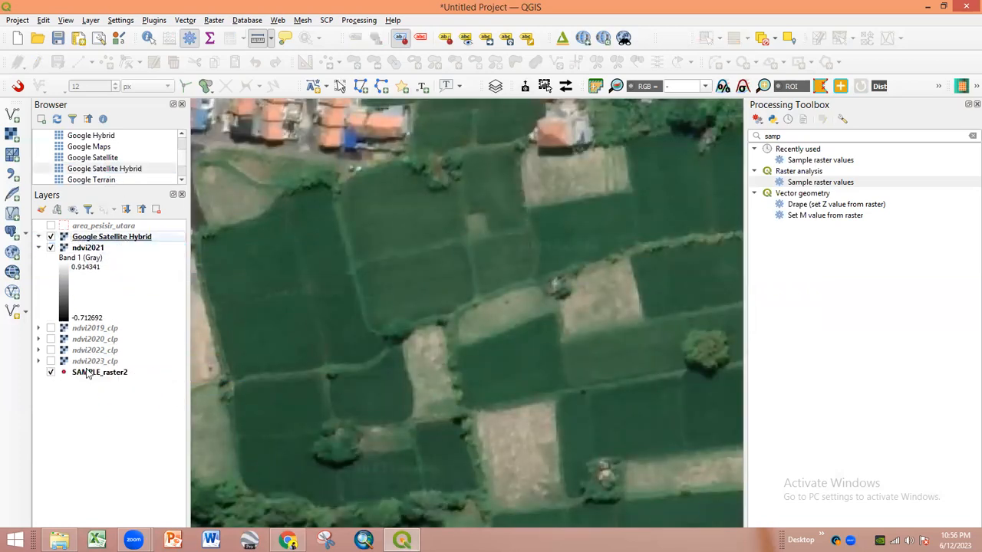
left_click(51, 361)
left_click_drag(111, 237, 100, 376)
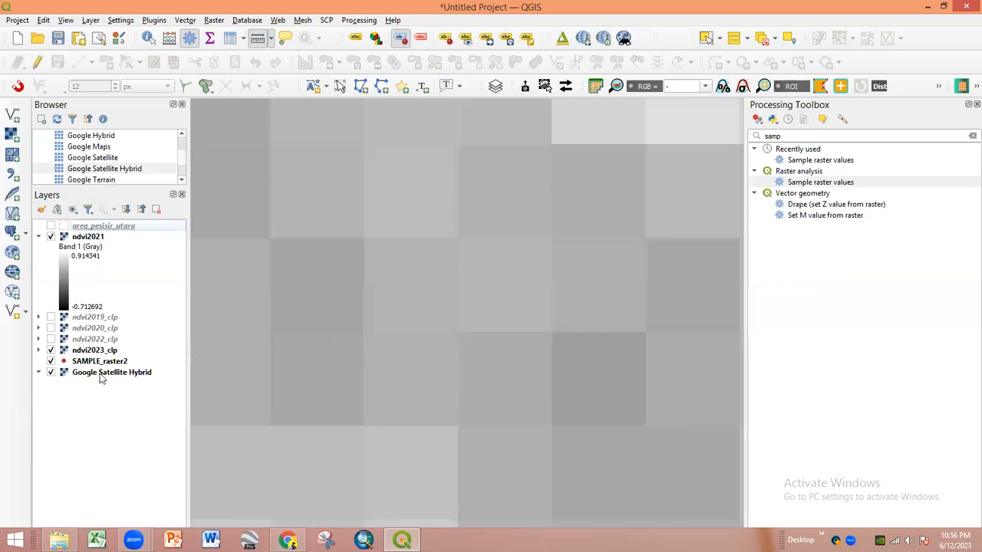
left_click(52, 362)
left_click(52, 350)
left_click(50, 373)
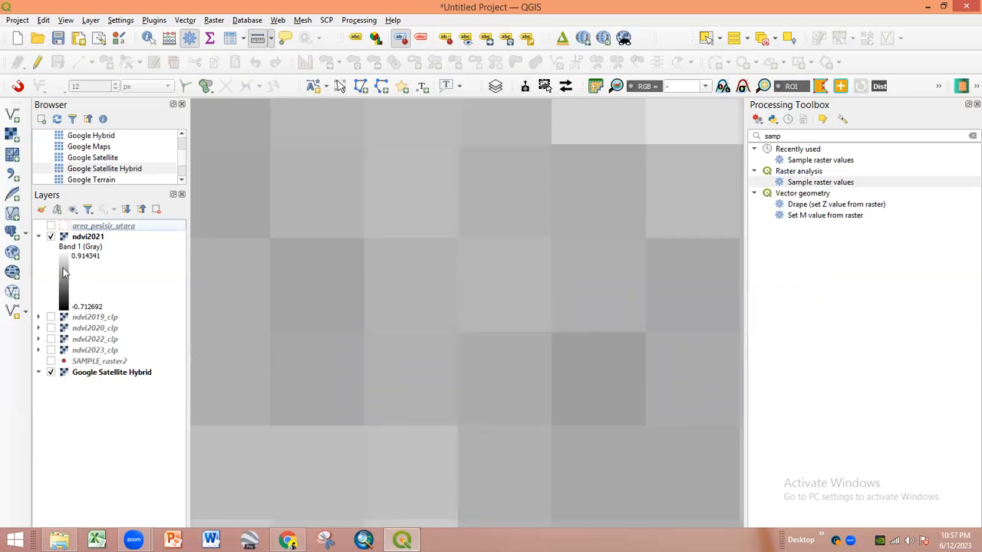
left_click(50, 237)
left_click(50, 237)
- Set ndvi2021's global opacity to 50% in its Transparency properties
double_click(81, 238)
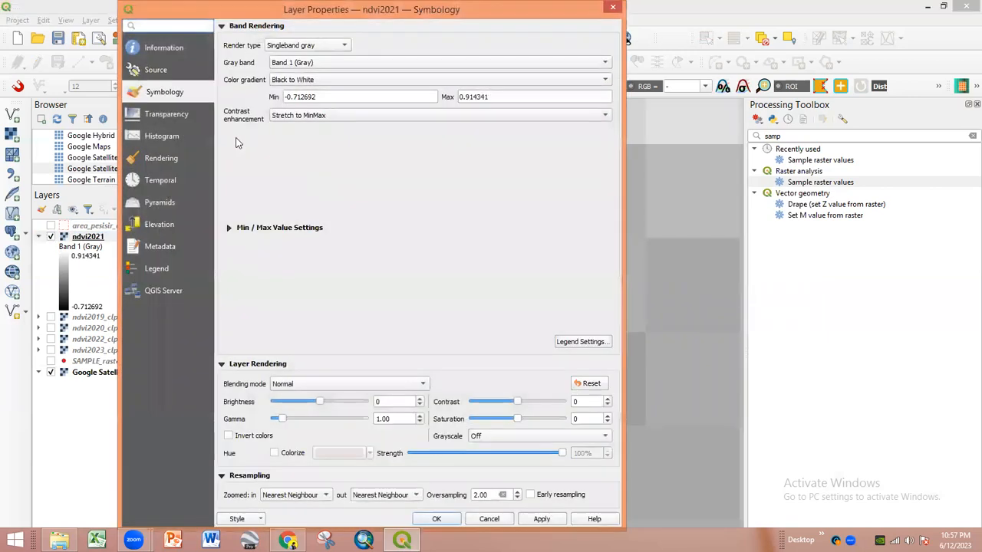
left_click(172, 114)
left_click_drag(526, 51, 374, 62)
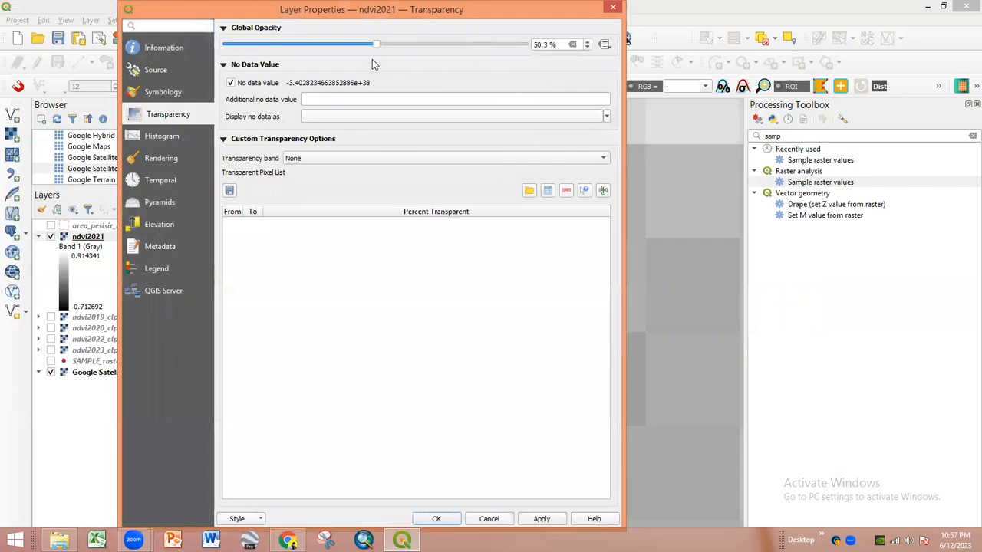
left_click(437, 519)
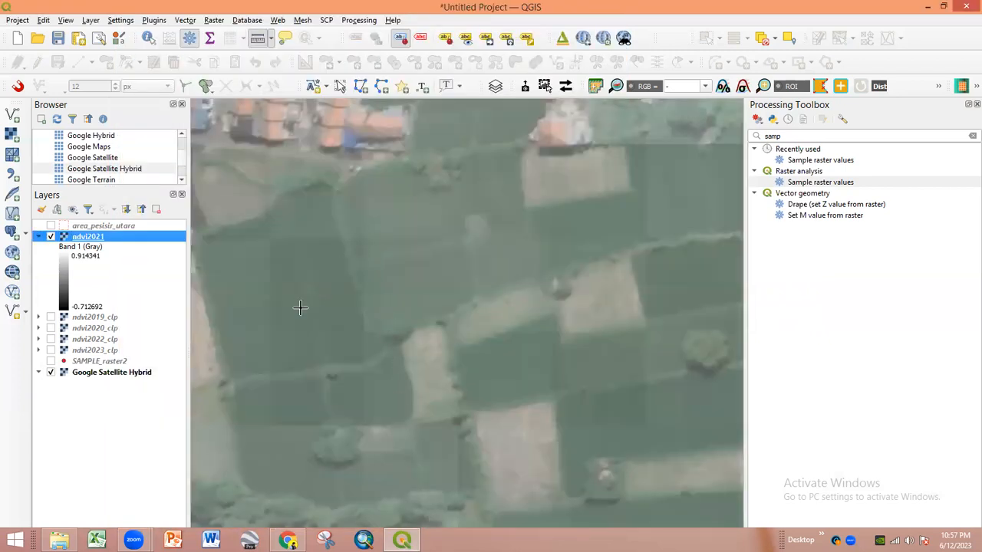
scroll(322, 213, "up", 1)
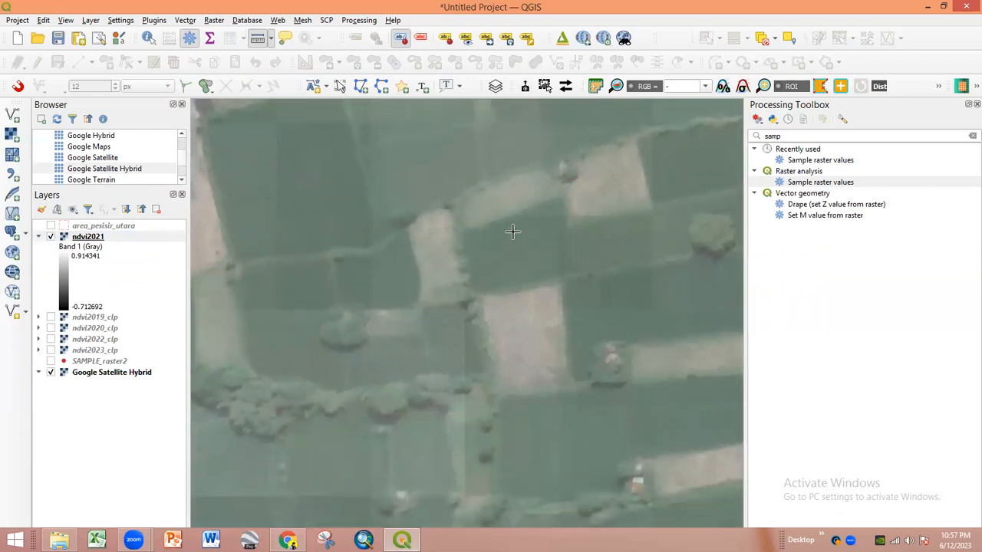
scroll(495, 230, "up", 1)
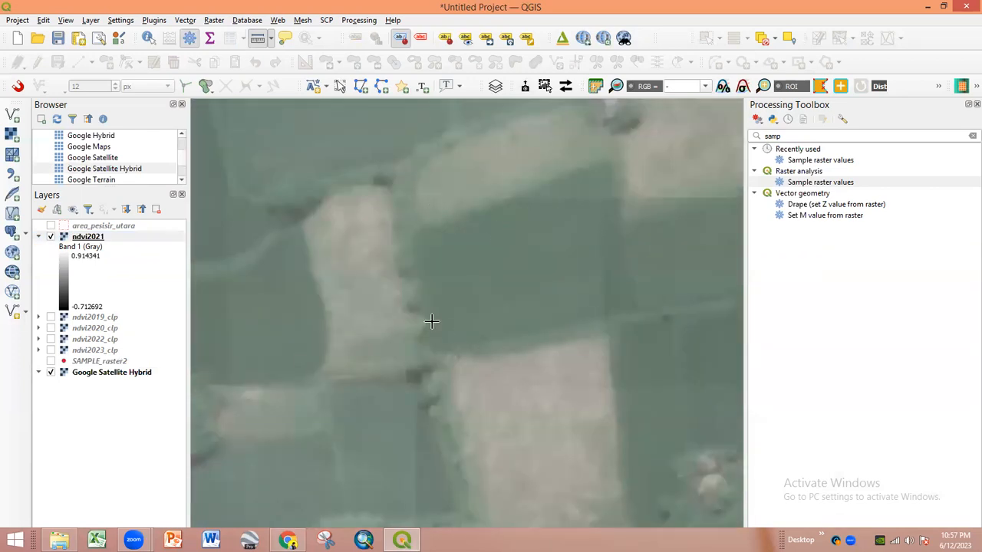
scroll(431, 314, "down", 1)
scroll(449, 325, "down", 1)
scroll(447, 329, "down", 1)
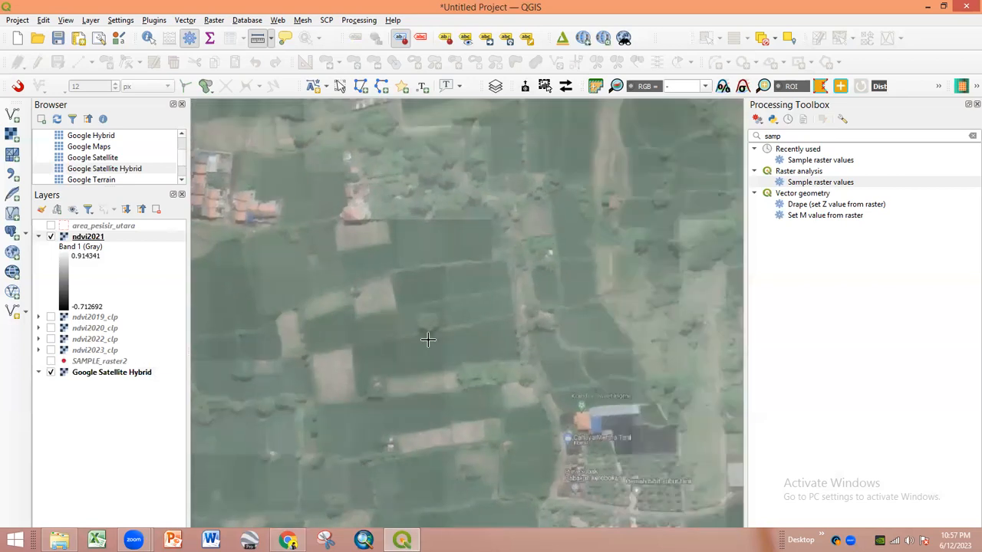
- Show SAMPLE_raster2 points above ndvi2021 and centre a sample point on the map
left_click(51, 361)
left_click_drag(69, 364, 111, 238)
left_click_drag(229, 317, 272, 329)
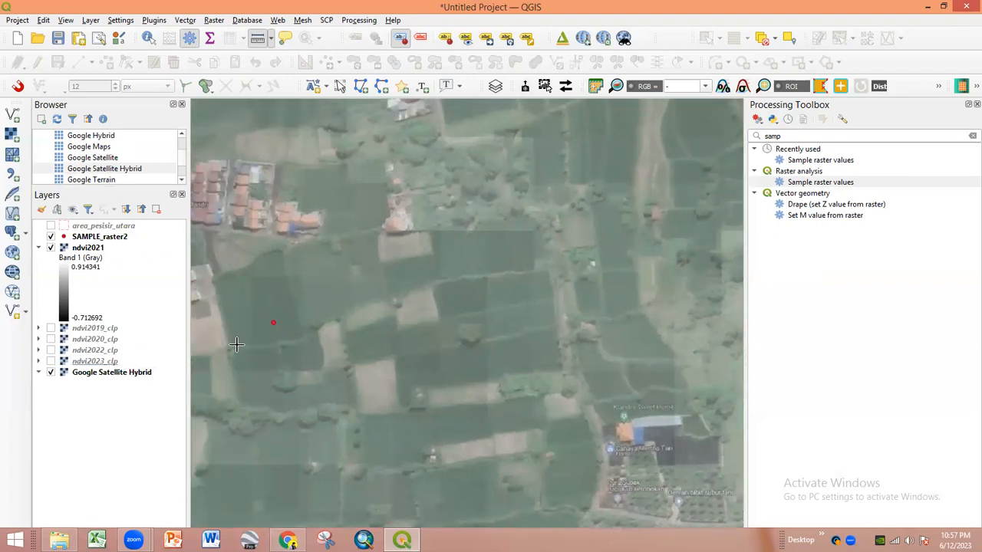
left_click_drag(411, 261, 438, 382)
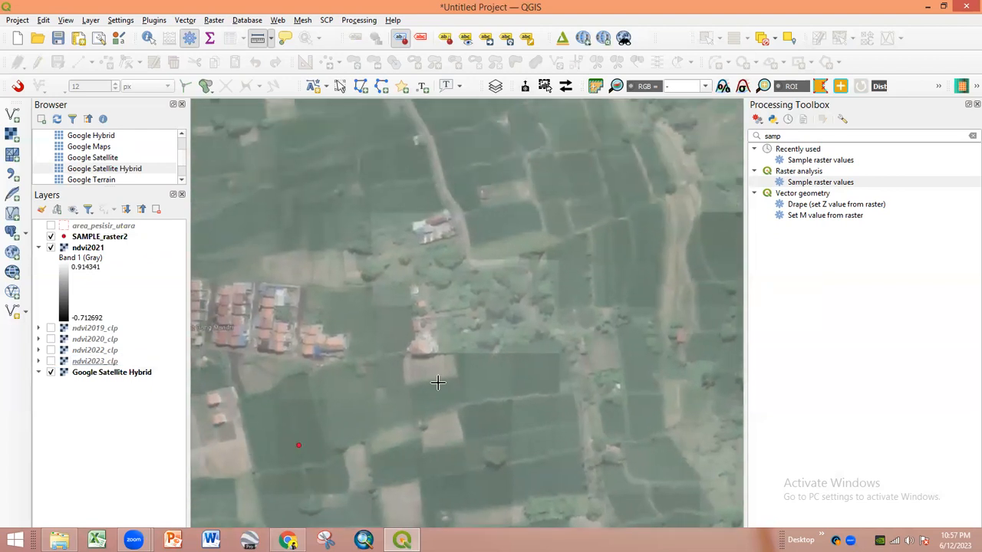
scroll(379, 384, "up", 3)
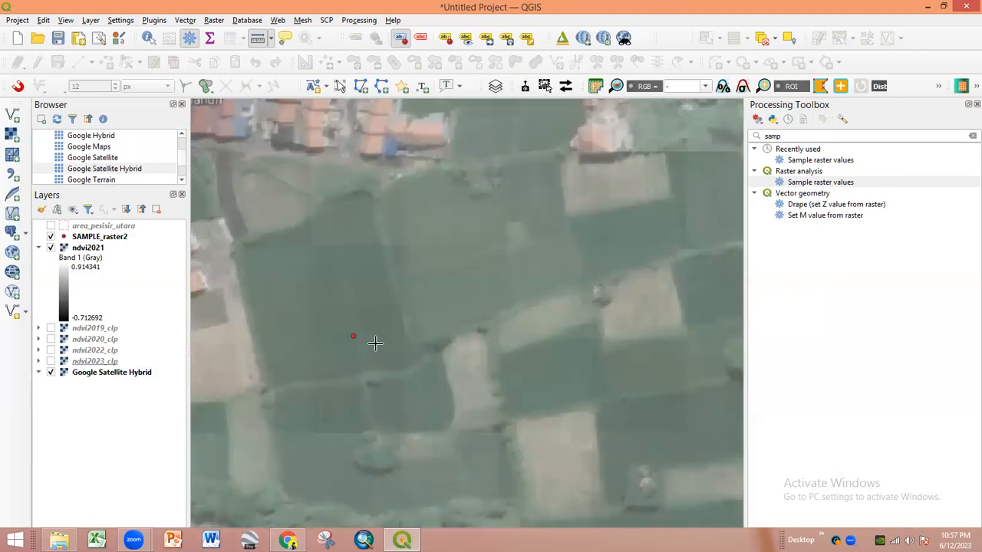
left_click(92, 248)
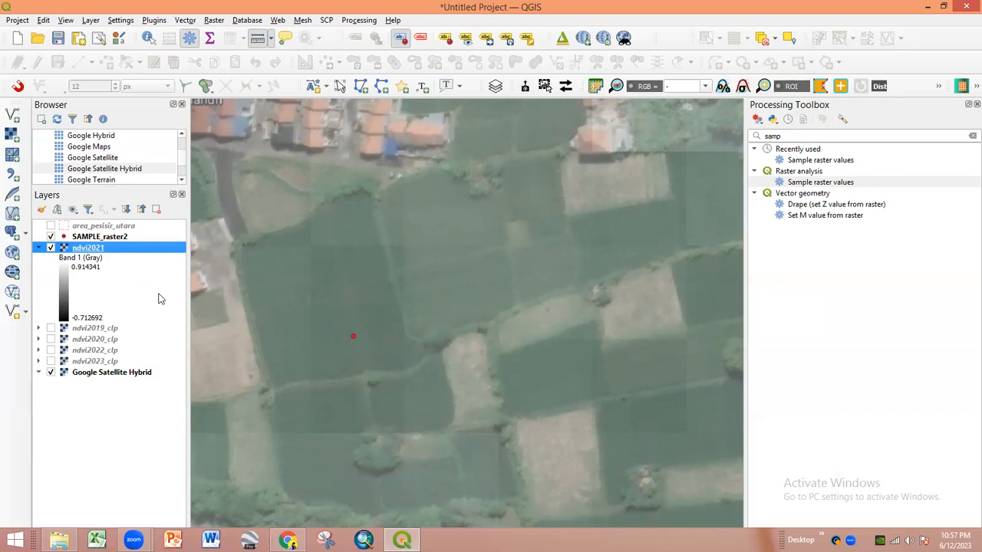
- With Identify Features, read ndvi2021 Band 1 values beside the sample point and another spot
left_click(147, 39)
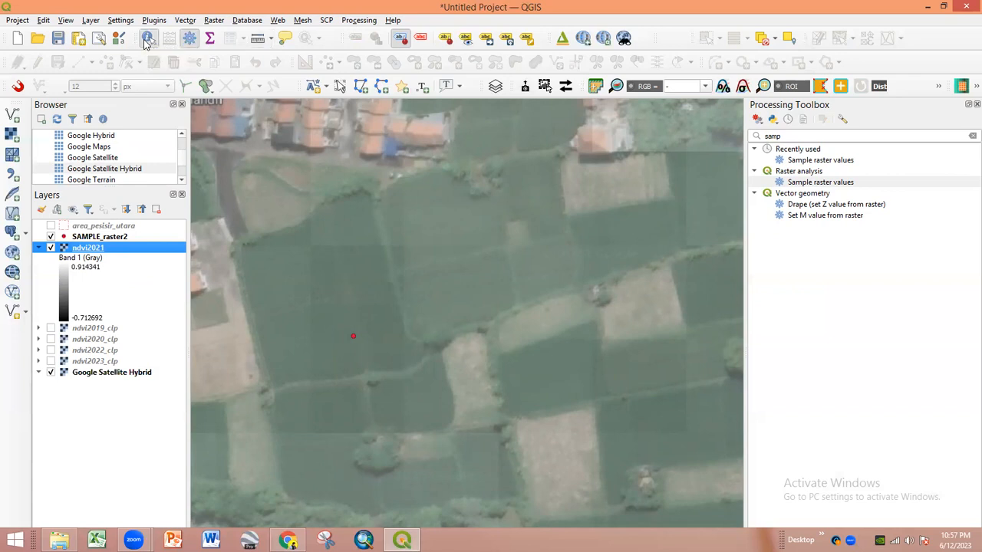
left_click(356, 316)
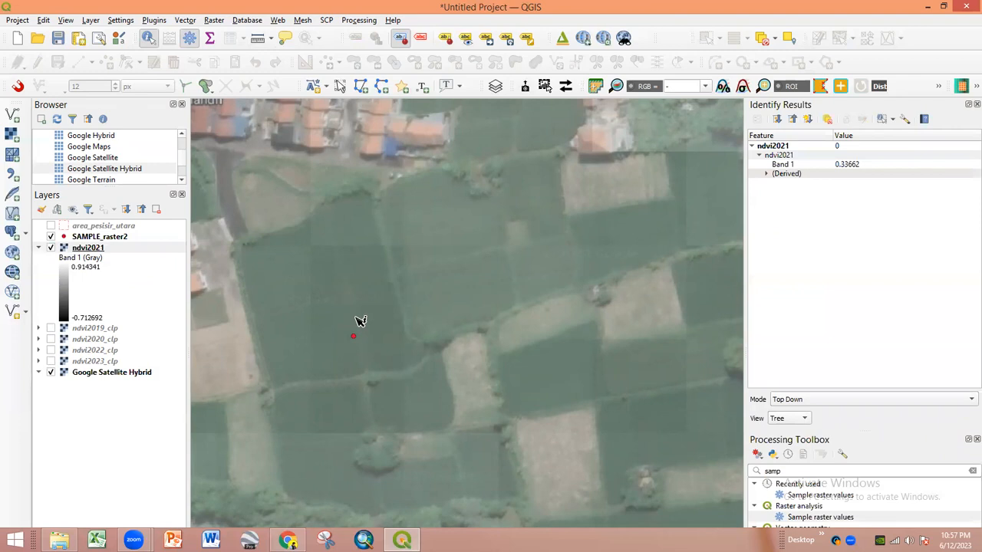
left_click_drag(473, 281, 438, 264)
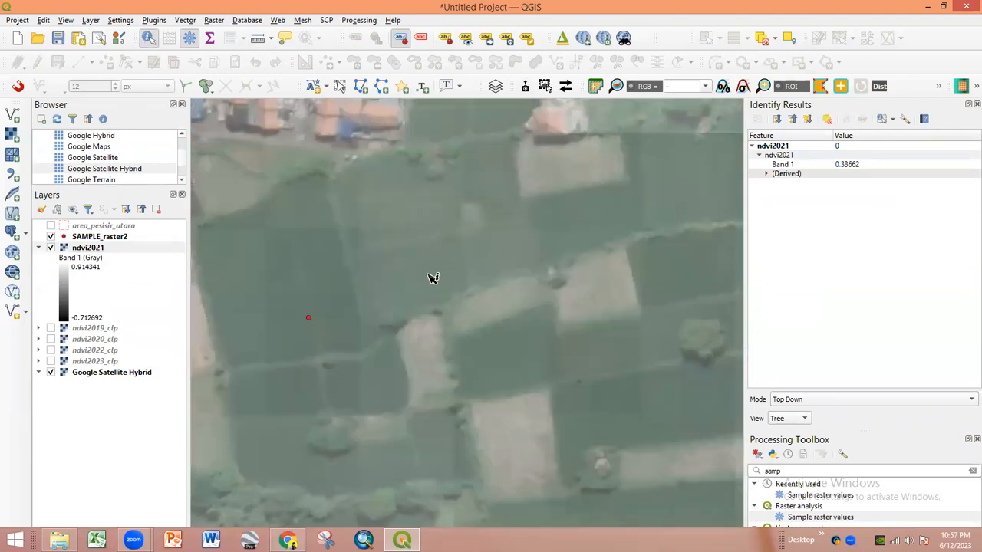
left_click(537, 259)
- With the satellite basemap hidden, read NDVI values at several raster cells, including bright ones
left_click(51, 372)
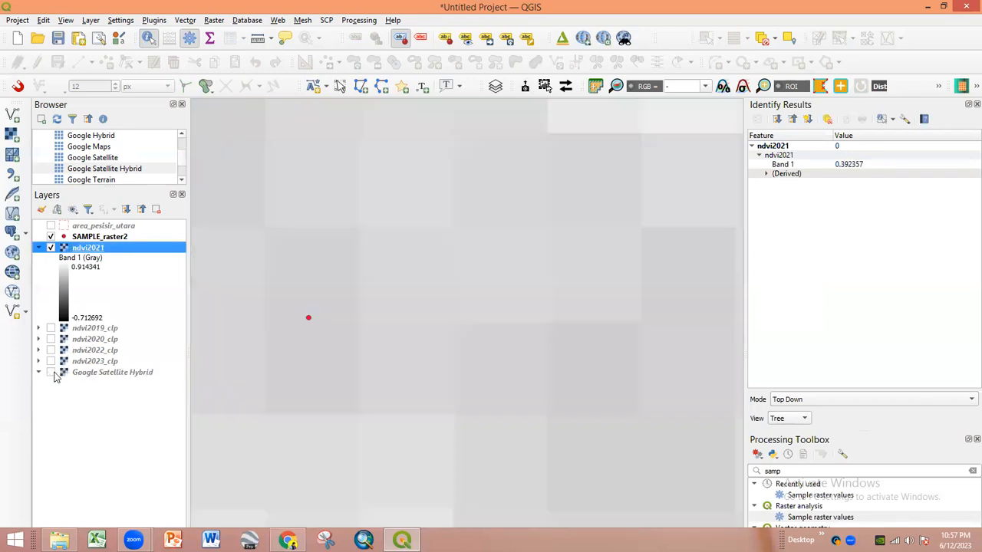
left_click(338, 266)
left_click(378, 272)
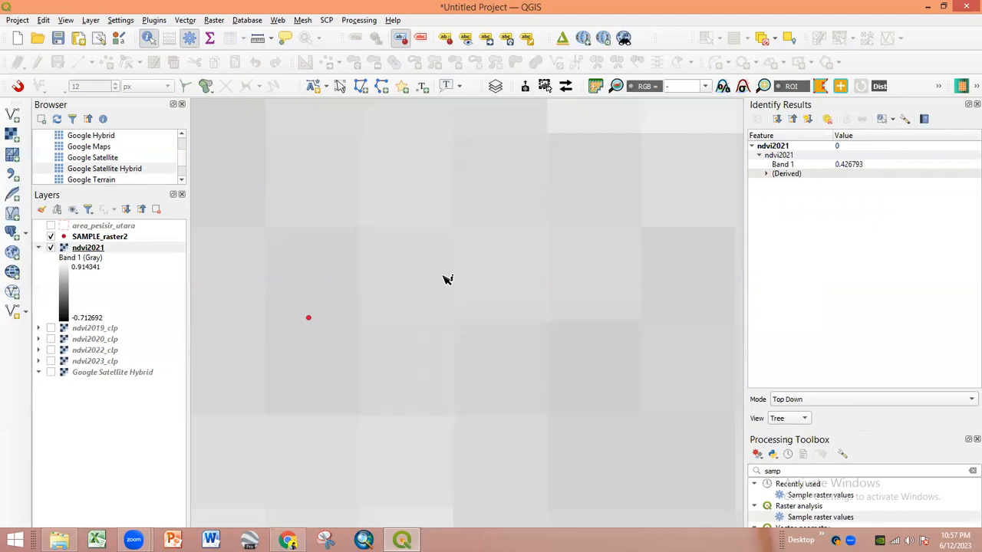
left_click(589, 207)
left_click_drag(589, 207, 508, 325)
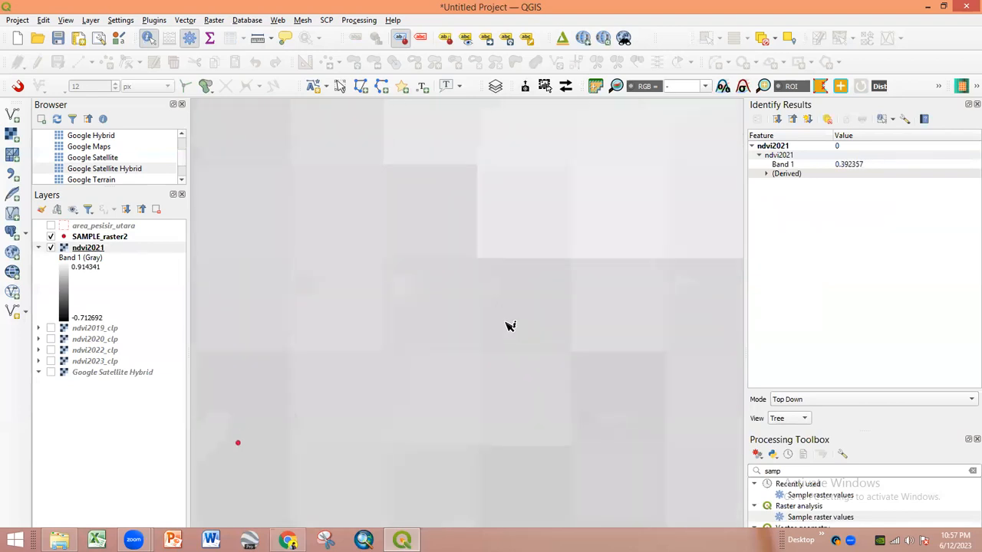
left_click(418, 277)
scroll(419, 260, "down", 1)
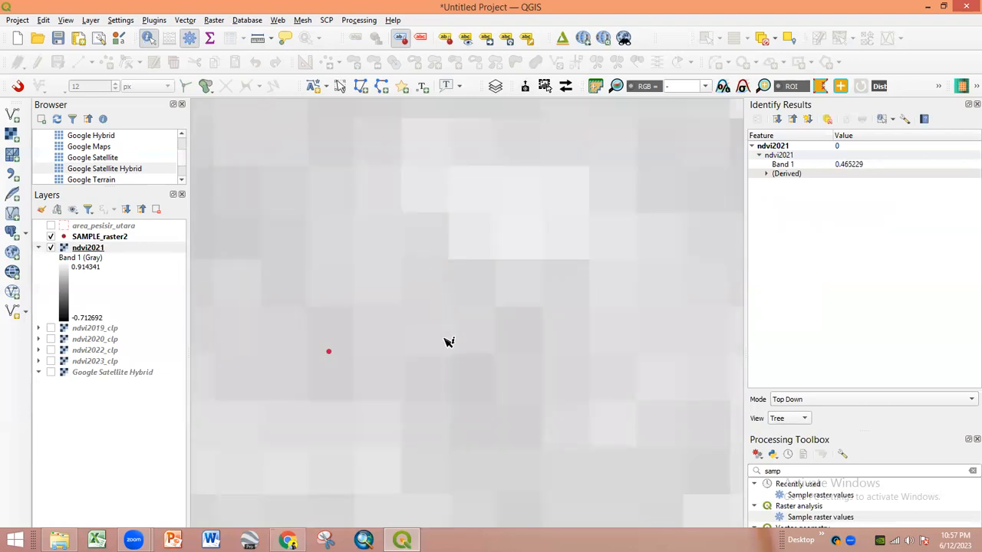
left_click(464, 374)
left_click(425, 376)
left_click(474, 202)
left_click(511, 199)
left_click(50, 373)
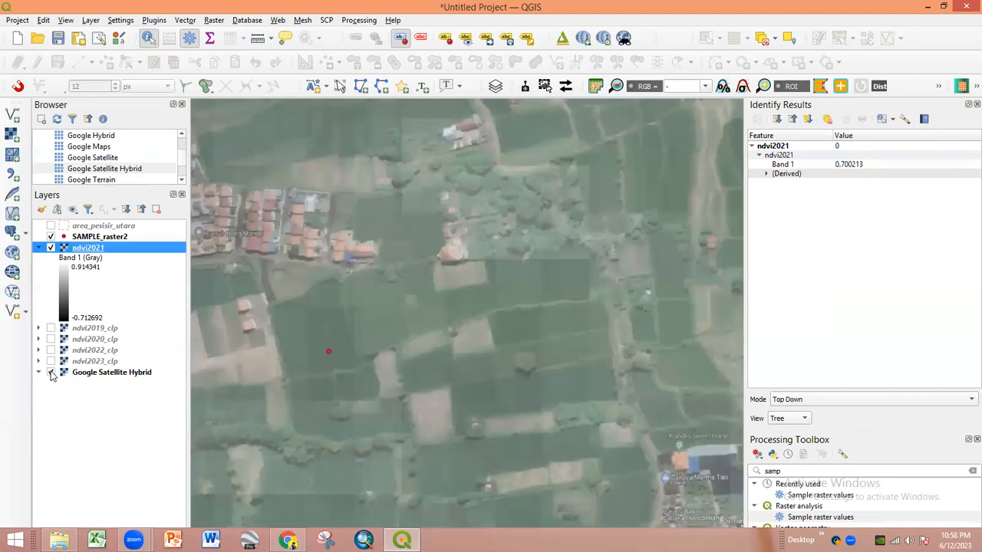
- Read NDVI values at a couple of field spots further down the map
left_click_drag(479, 264, 488, 359)
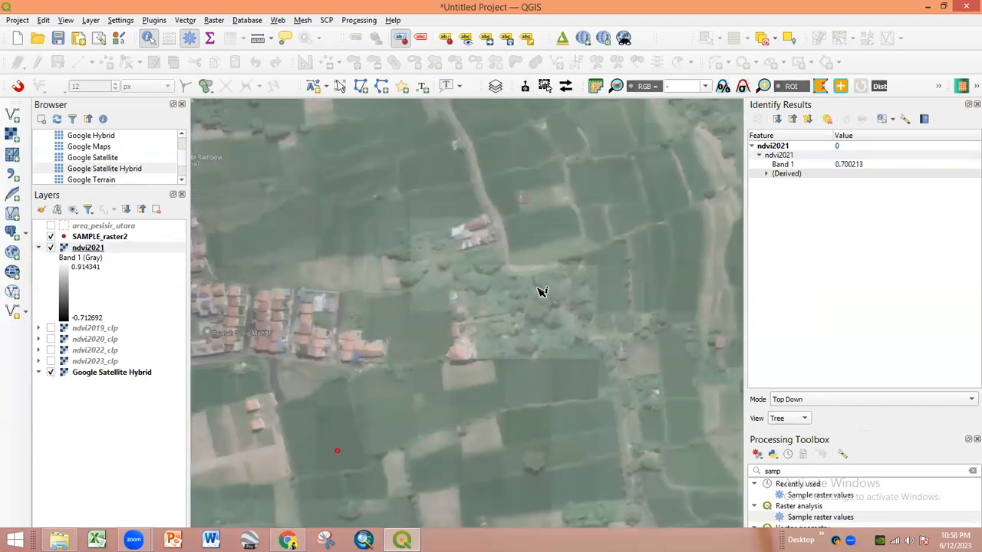
left_click(552, 254)
scroll(545, 307, "up", 1)
left_click(548, 314)
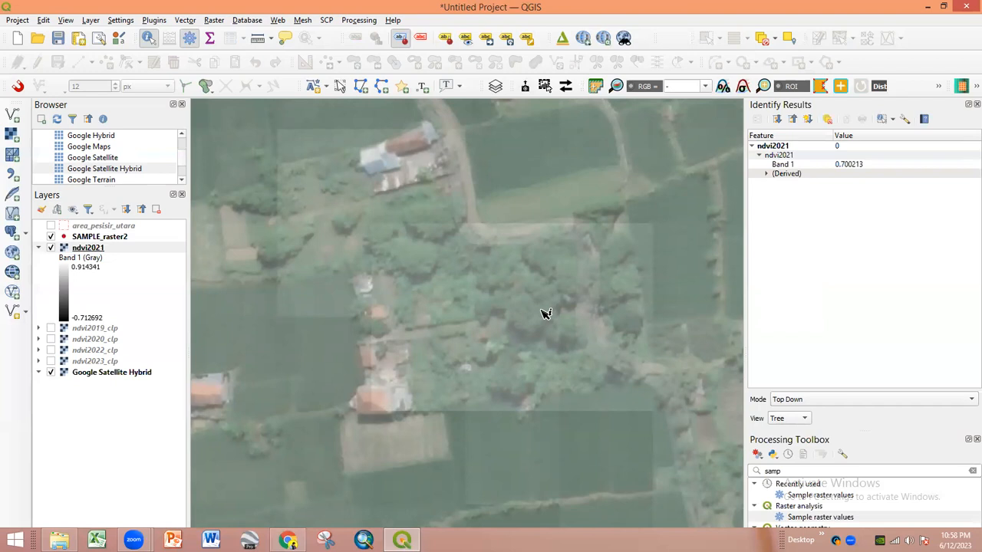
scroll(463, 349, "down", 2)
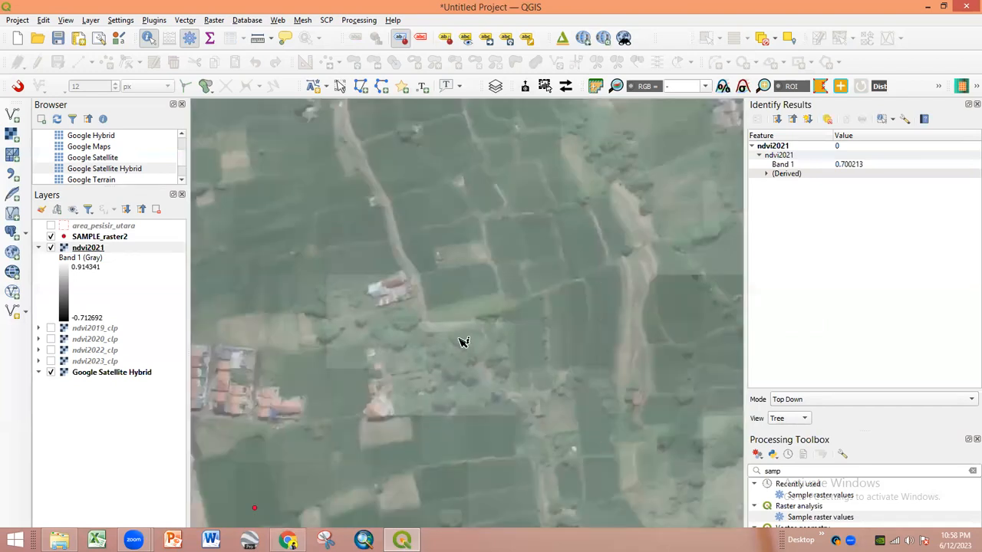
scroll(522, 329, "up", 2)
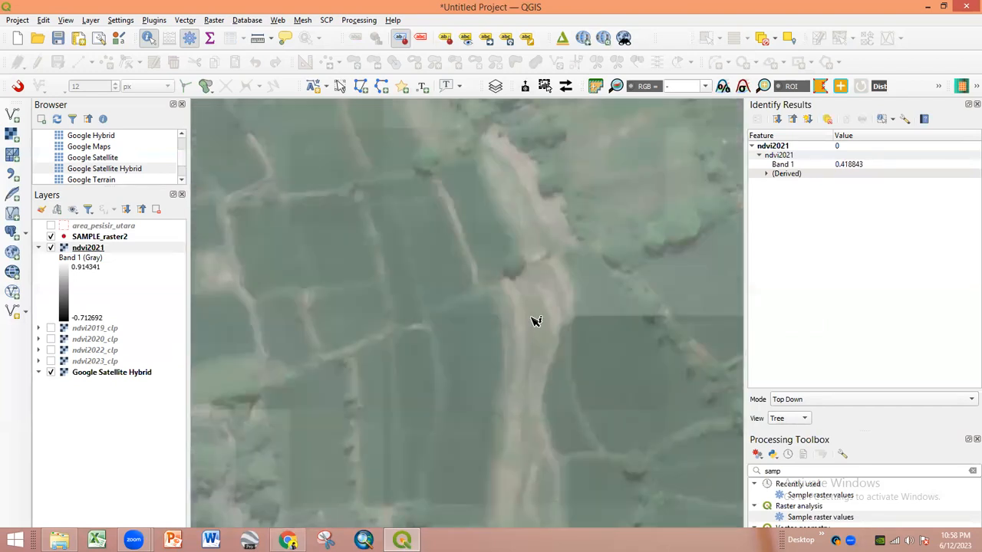
scroll(533, 320, "down", 2)
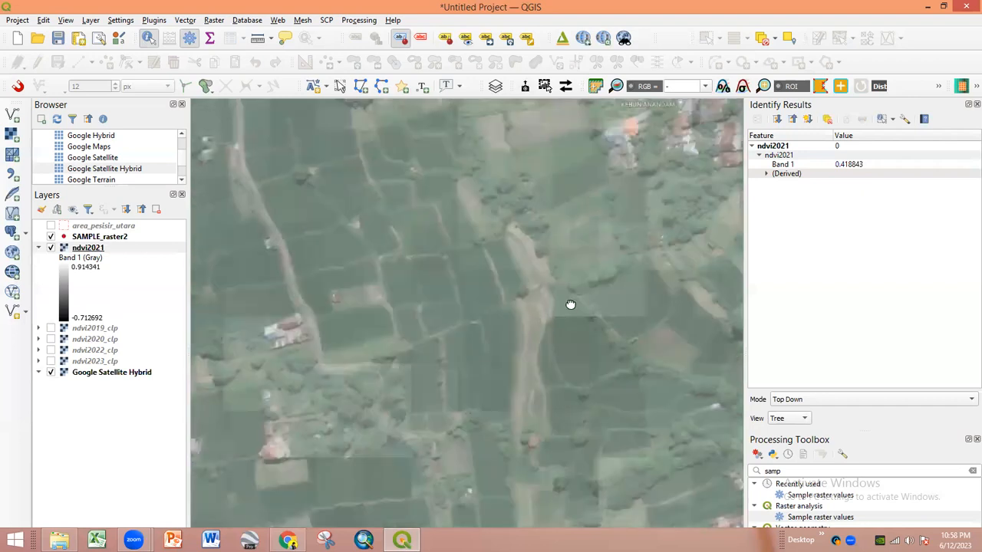
scroll(468, 282, "up", 1)
scroll(443, 252, "up", 1)
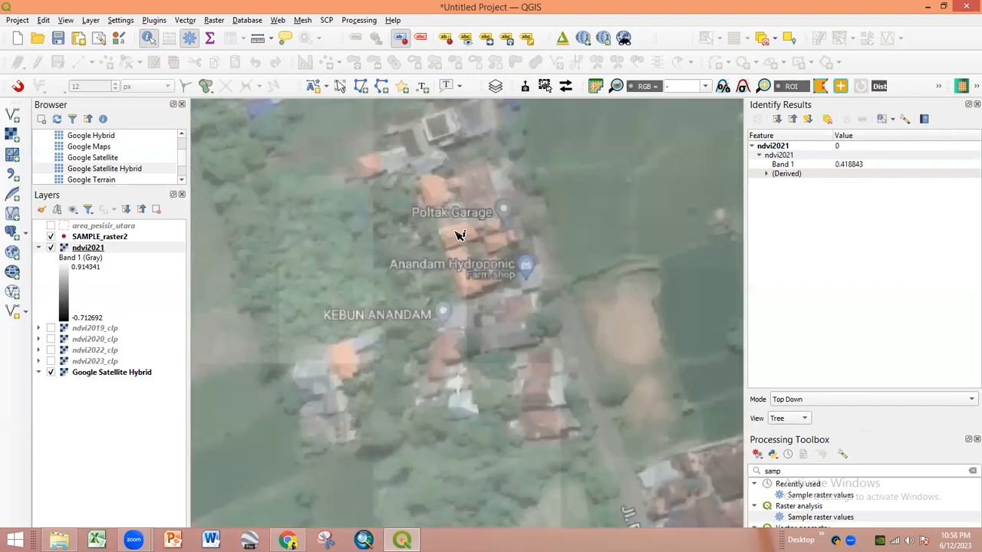
- Read NDVI values among the village houses and near KEBUN ANANDAM, latest 0.44385
left_click(478, 222)
left_click(448, 202)
left_click(94, 250)
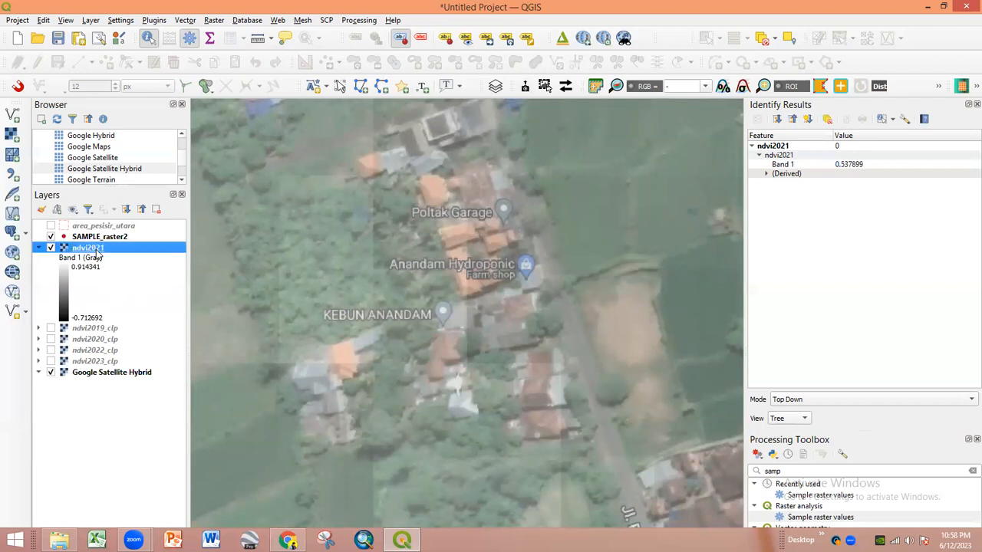
left_click(469, 193)
left_click(465, 224)
left_click(469, 283)
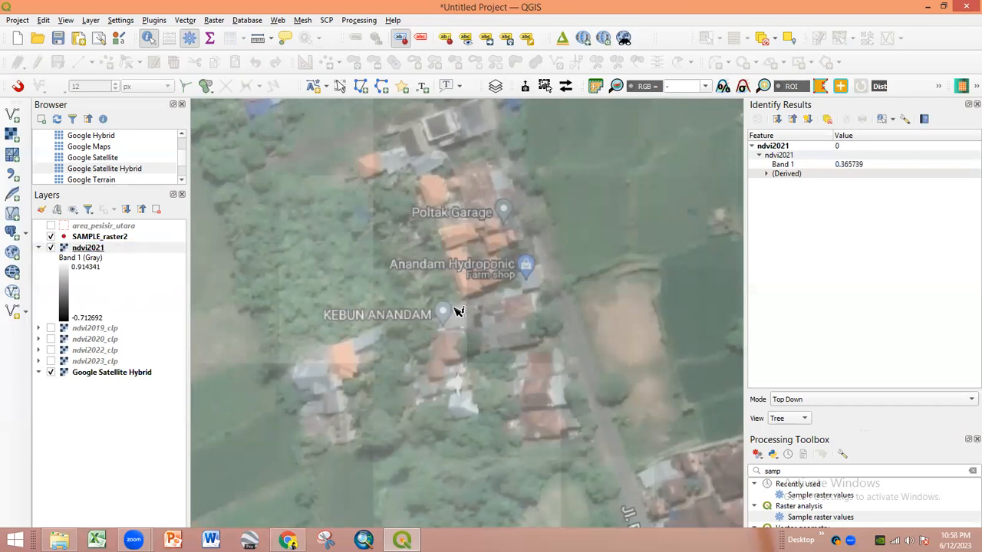
left_click_drag(395, 220, 403, 253)
left_click_drag(403, 213, 454, 396)
- Read ndvi2021 Band 1 values at several spots while panning toward the village
left_click(387, 279)
scroll(388, 279, "down", 5)
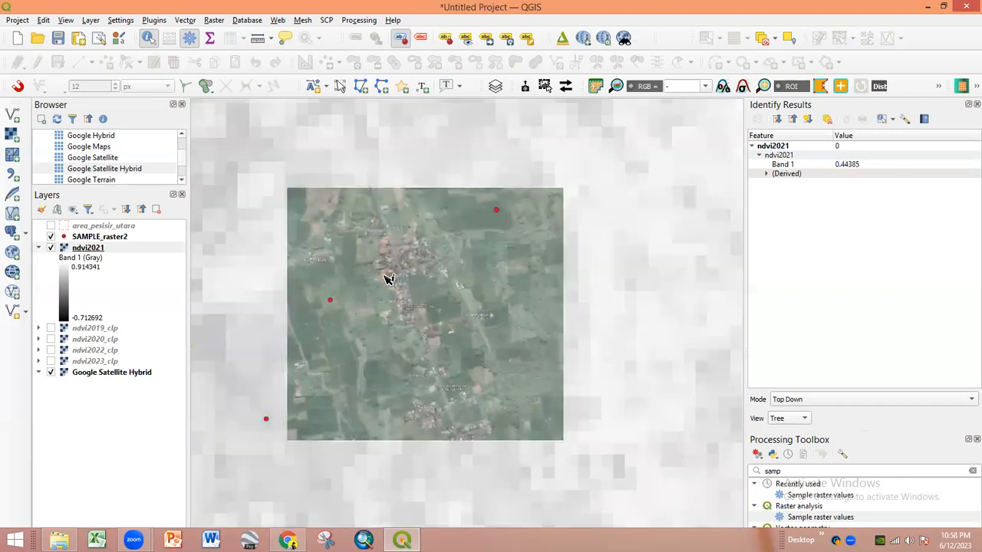
scroll(388, 278, "up", 5)
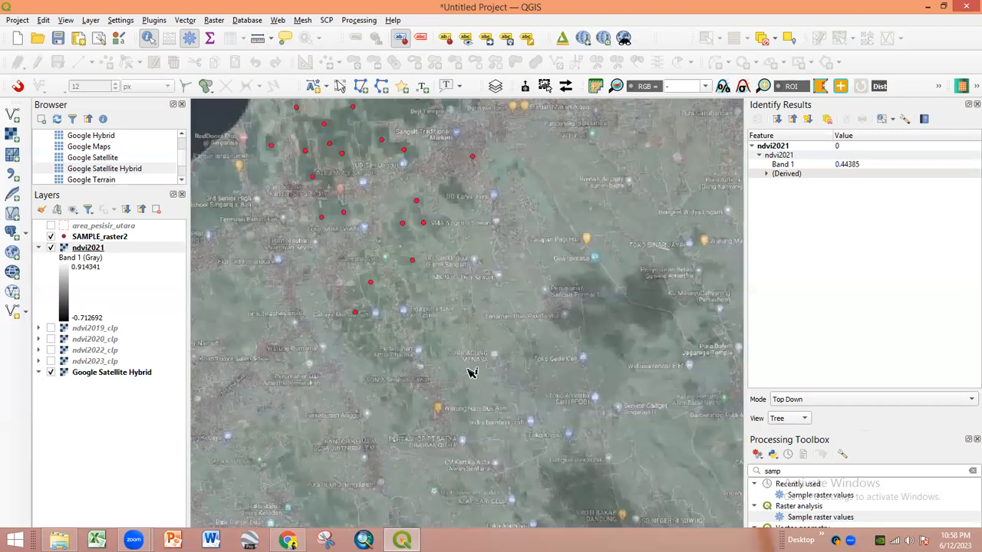
scroll(383, 263, "up", 3)
left_click(430, 230)
left_click(536, 182)
left_click_drag(577, 167, 550, 195)
left_click_drag(475, 262, 460, 275)
left_click(572, 201)
left_click(568, 215)
scroll(576, 331, "up", 1)
scroll(577, 333, "up", 1)
- Centre the village houses and read the NDVI value there, 0.369907
left_click_drag(484, 343, 418, 224)
scroll(475, 327, "up", 1)
scroll(458, 296, "up", 1)
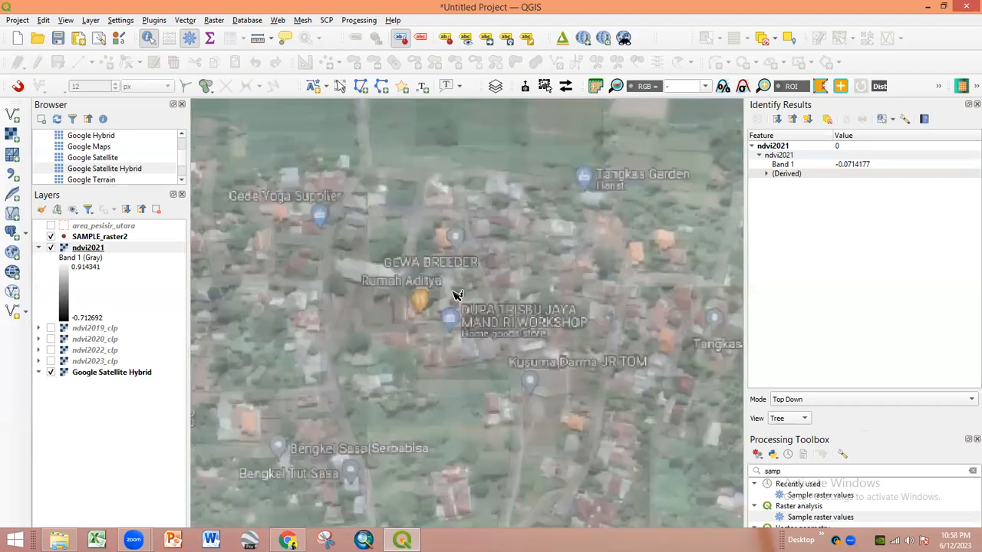
left_click(434, 358)
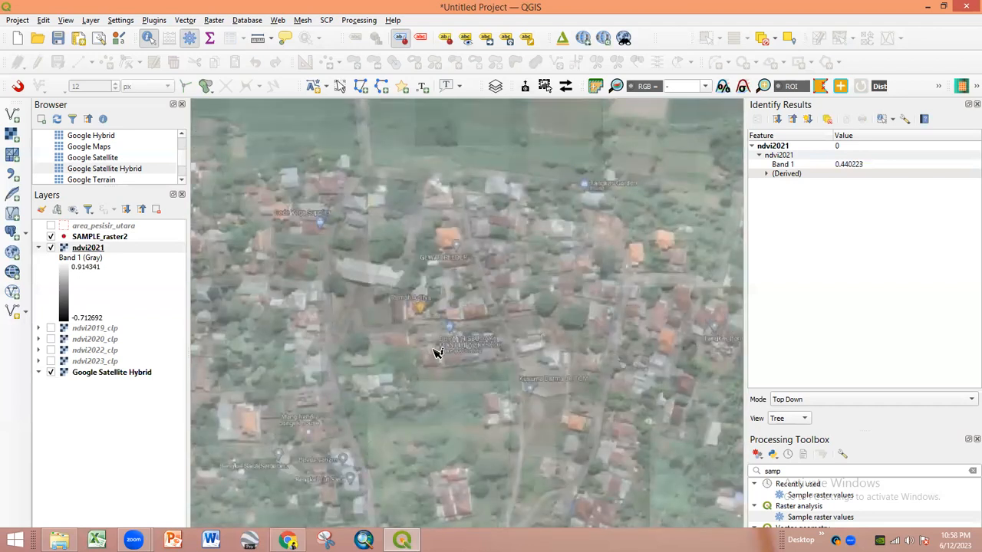
scroll(506, 281, "up", 1)
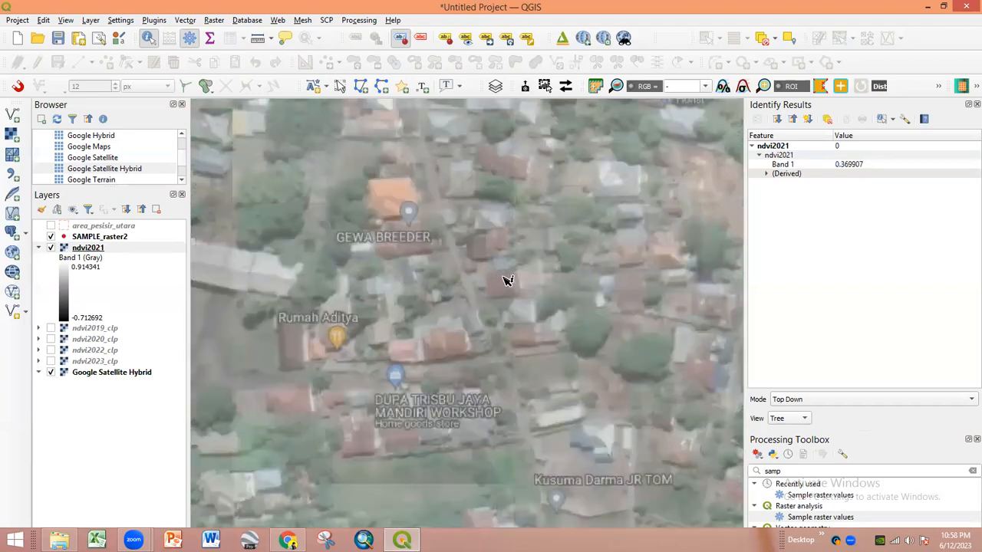
scroll(412, 326, "down", 2)
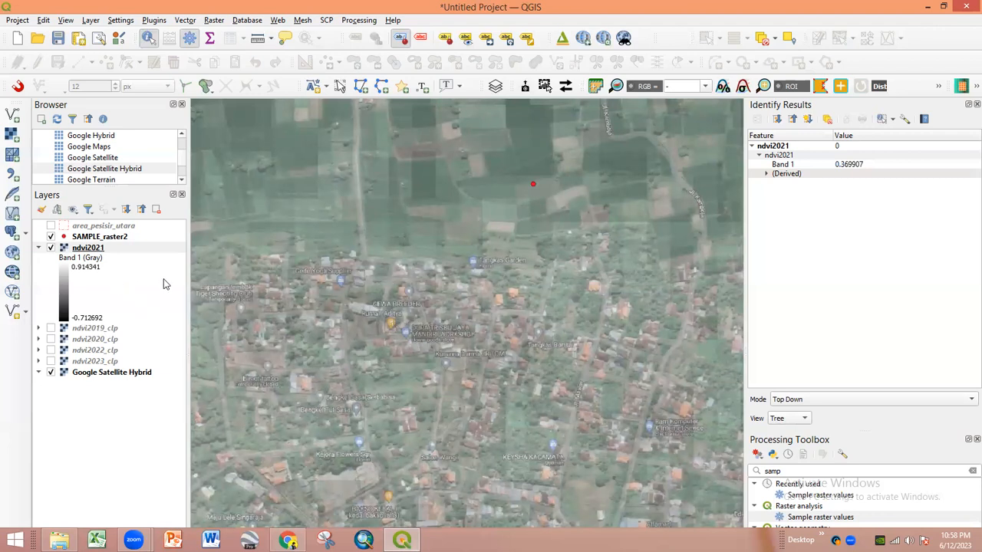
scroll(398, 287, "down", 5)
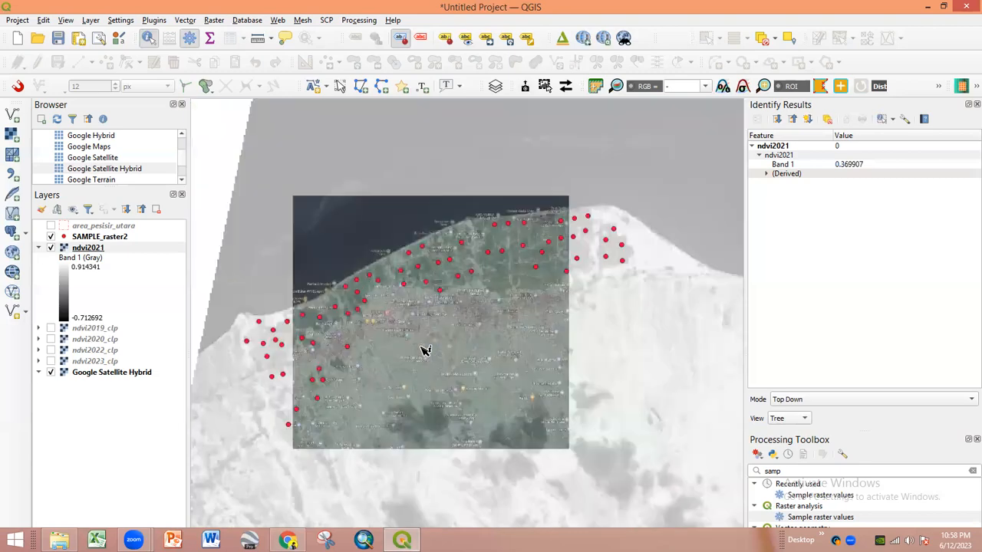
scroll(424, 350, "down", 3)
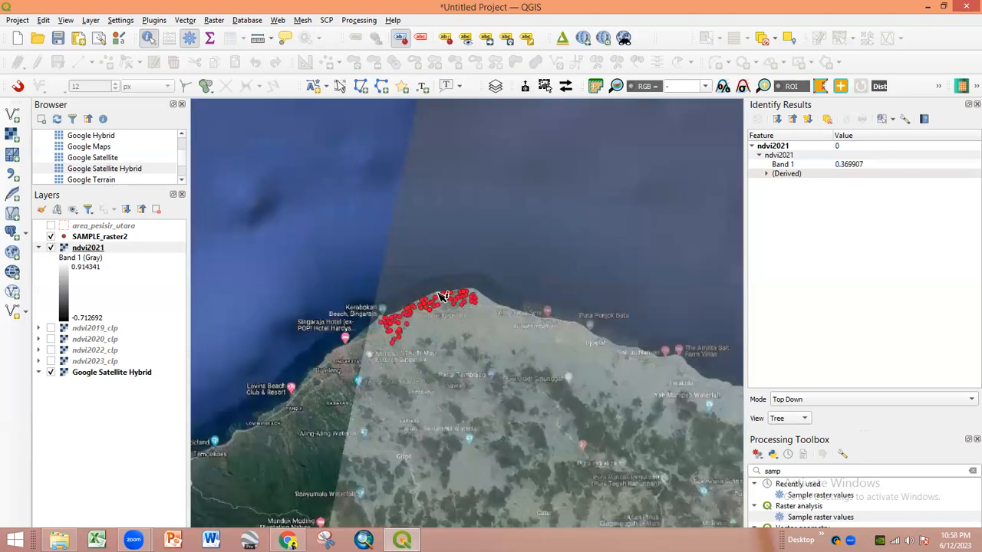
scroll(444, 298, "down", 3)
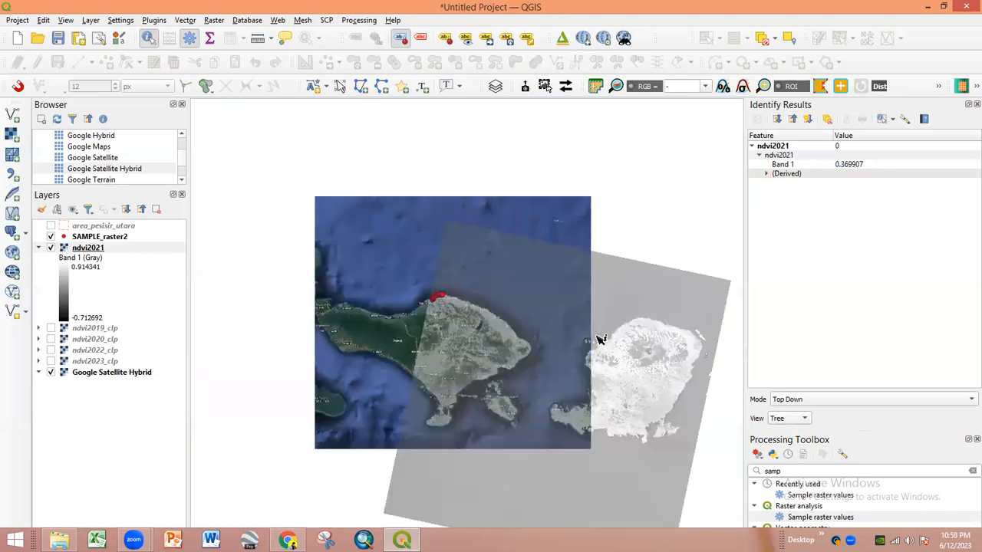
scroll(502, 303, "up", 2)
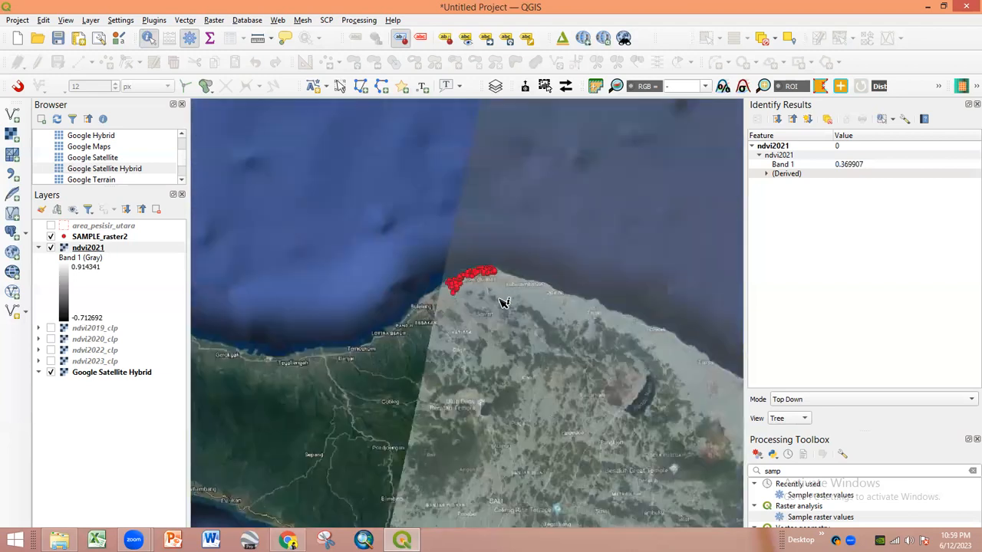
scroll(478, 292, "up", 2)
scroll(460, 284, "down", 1)
- Open the Raster menu to reach the Extraction tools
left_click(214, 20)
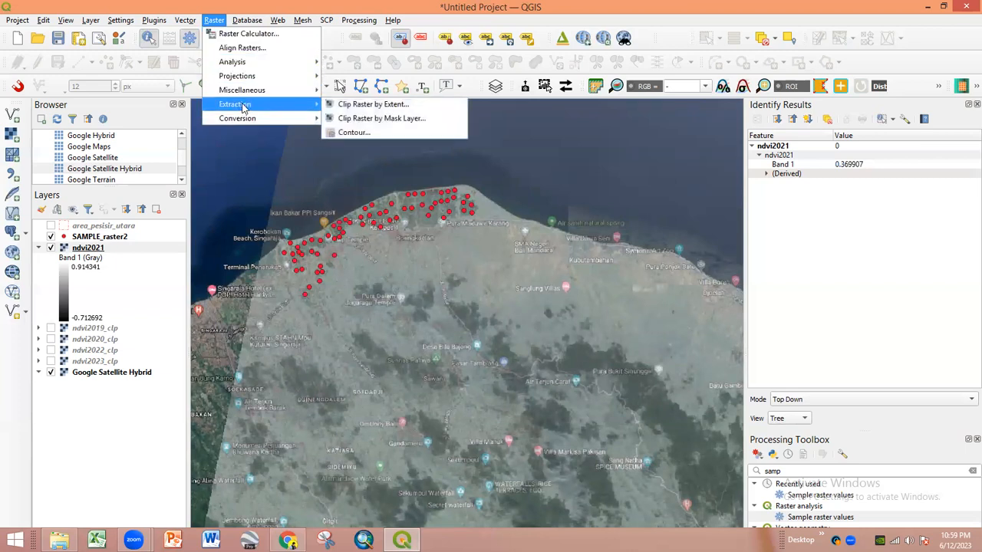
- Set up Clip Raster by Mask Layer with ndvi2021 as input and area_pesisir_utara as mask, then switch to Chrome
mouse_move(304, 92)
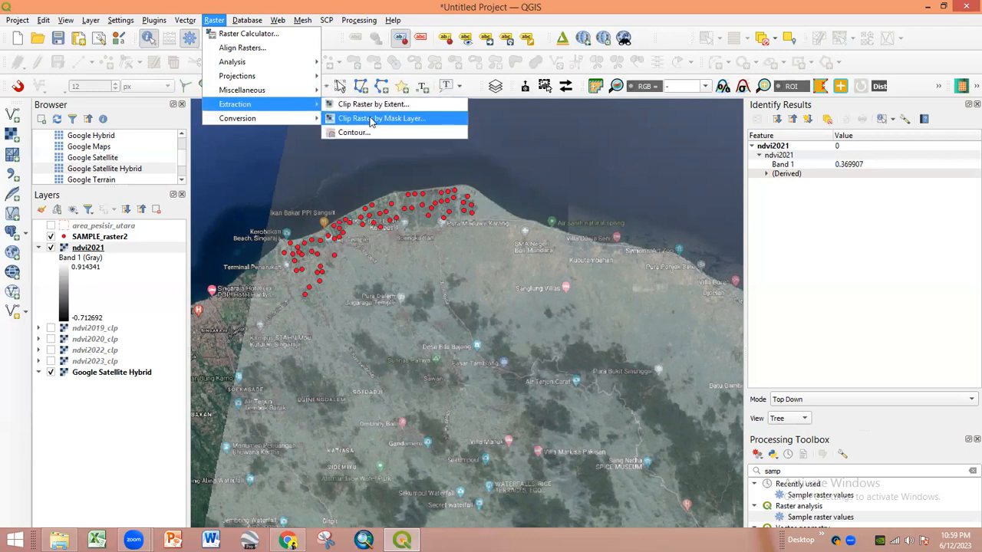
left_click(368, 120)
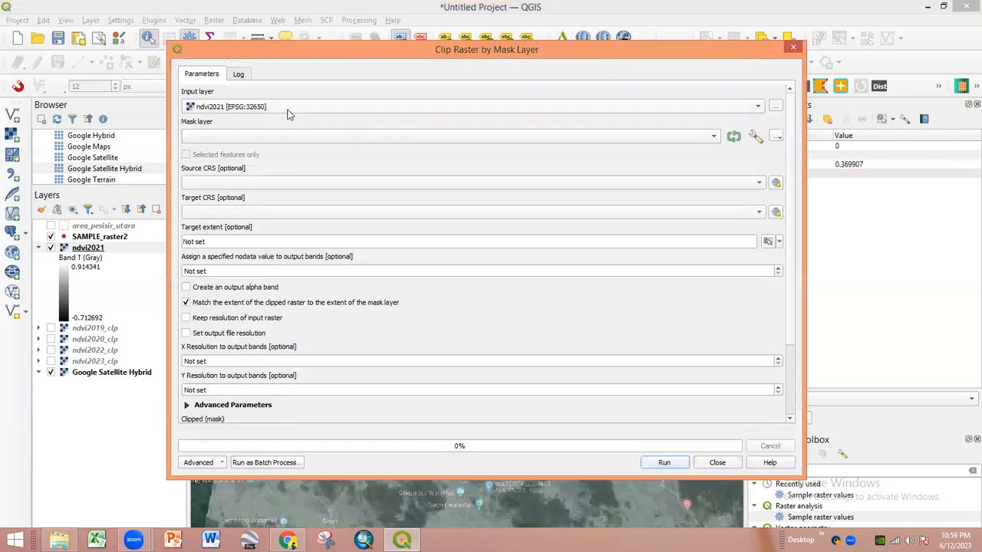
left_click(289, 108)
left_click(288, 109)
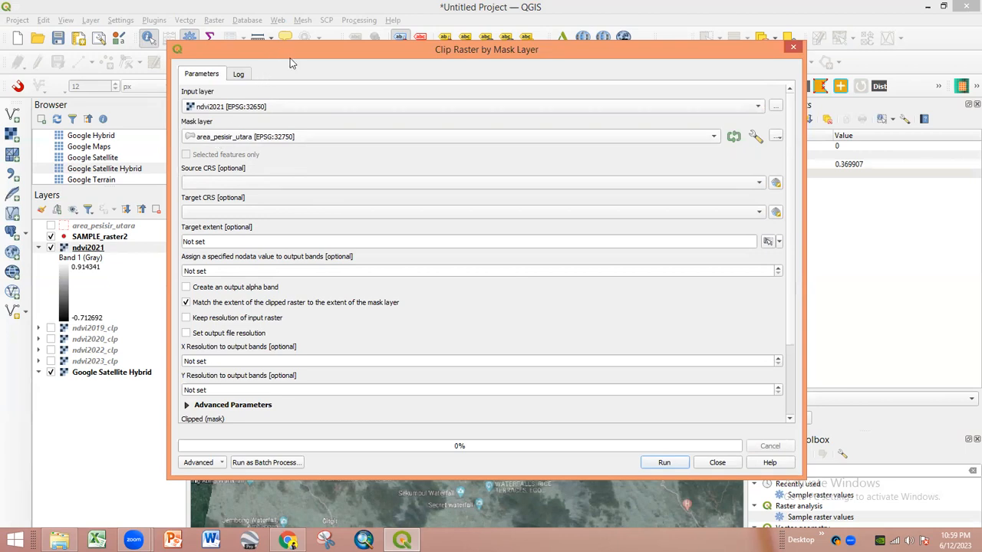
left_click_drag(292, 64, 366, 187)
left_click(288, 540)
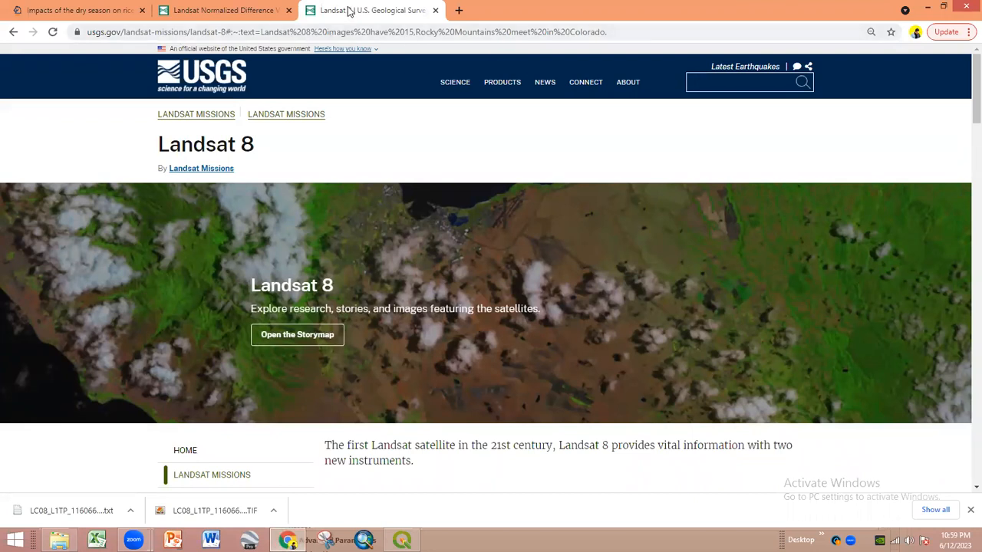
- Search Google for 'tanah air indonesia big' and open the Indonesia Geospatial Portal
left_click(338, 33)
type("tanh")
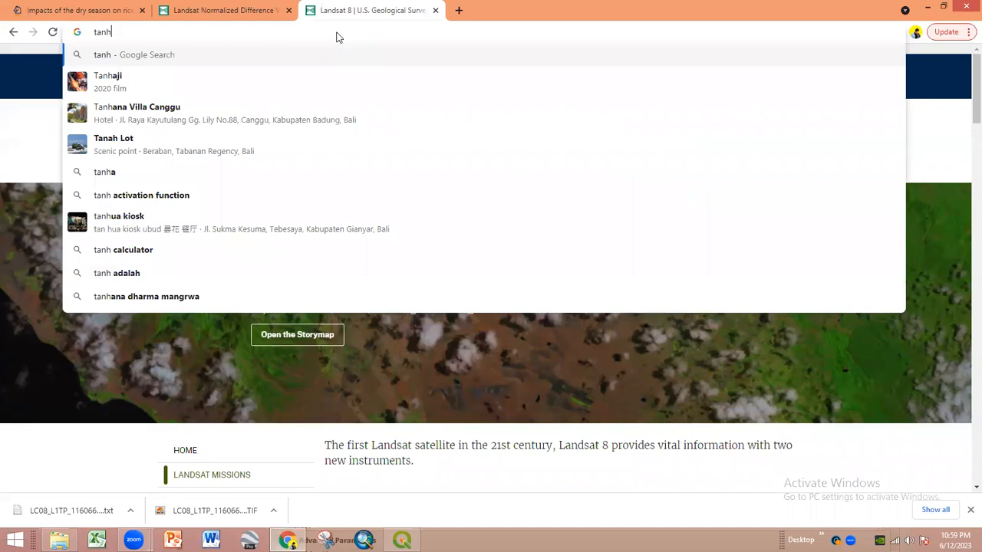
key("BackSpace")
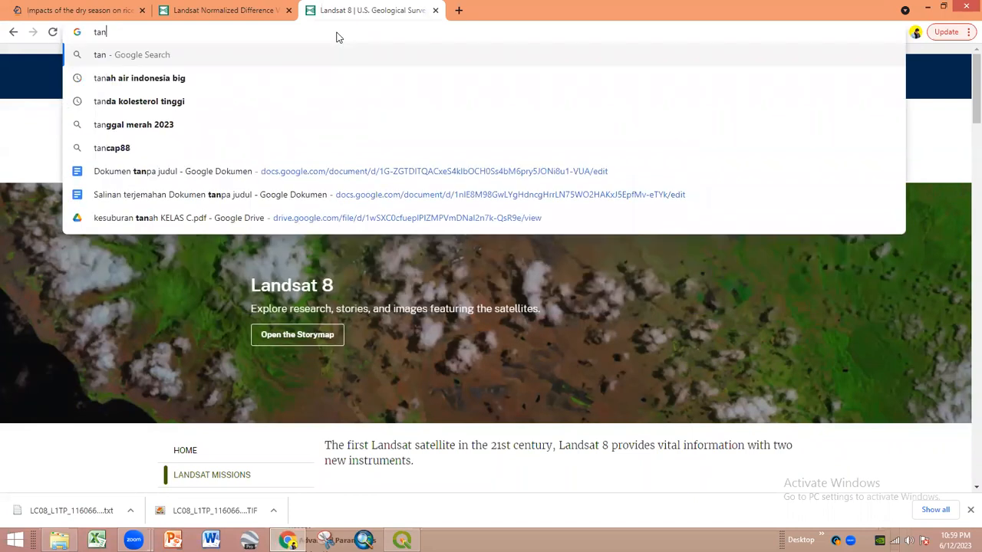
type("ah air")
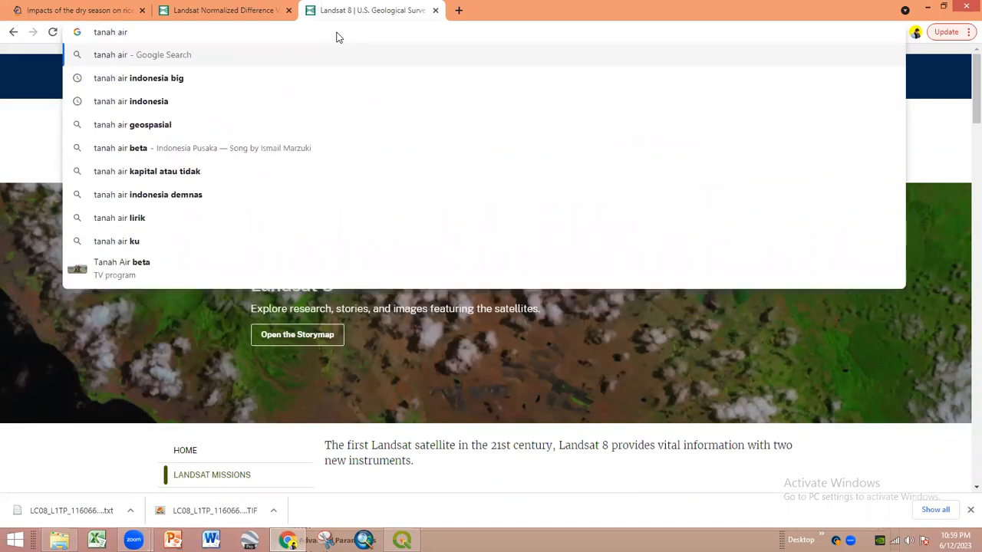
left_click(279, 83)
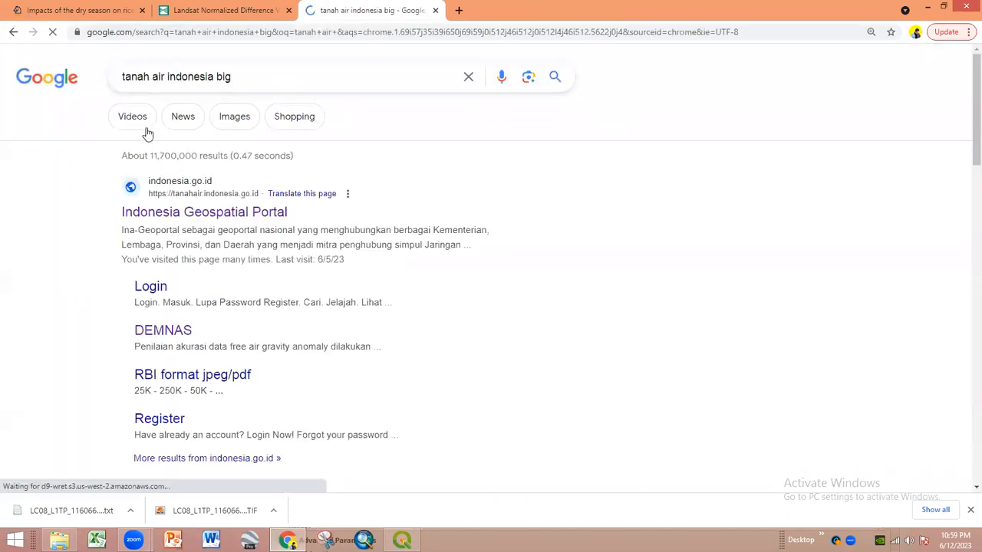
left_click(141, 207)
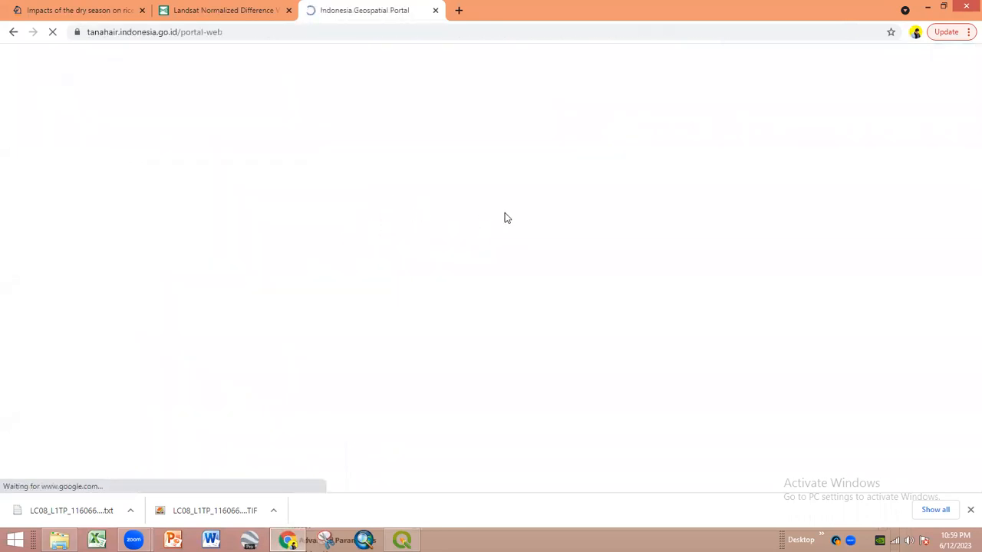
- Go to the portal's Download > Peta Per Wilayah login page, then switch back to QGIS
left_click(886, 55)
mouse_move(755, 98)
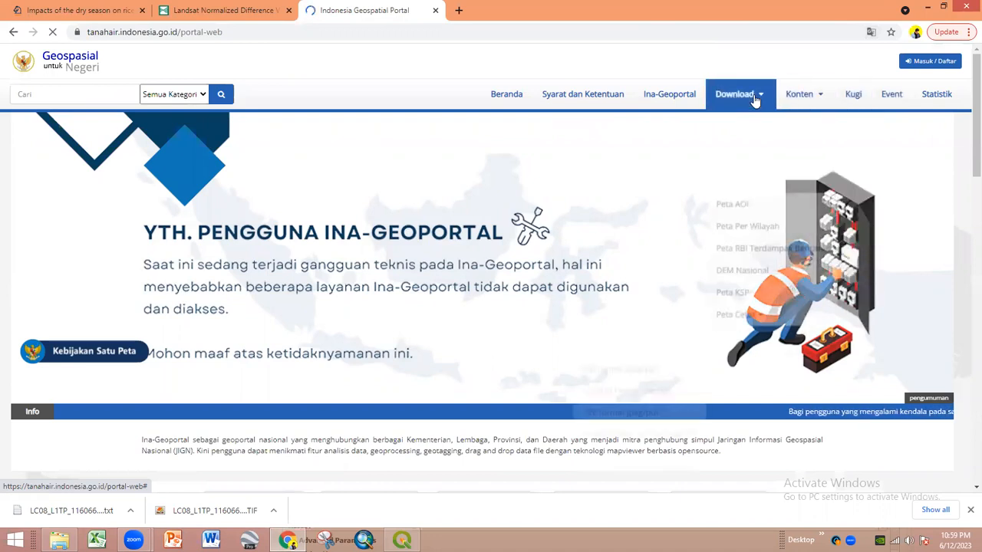
left_click(754, 146)
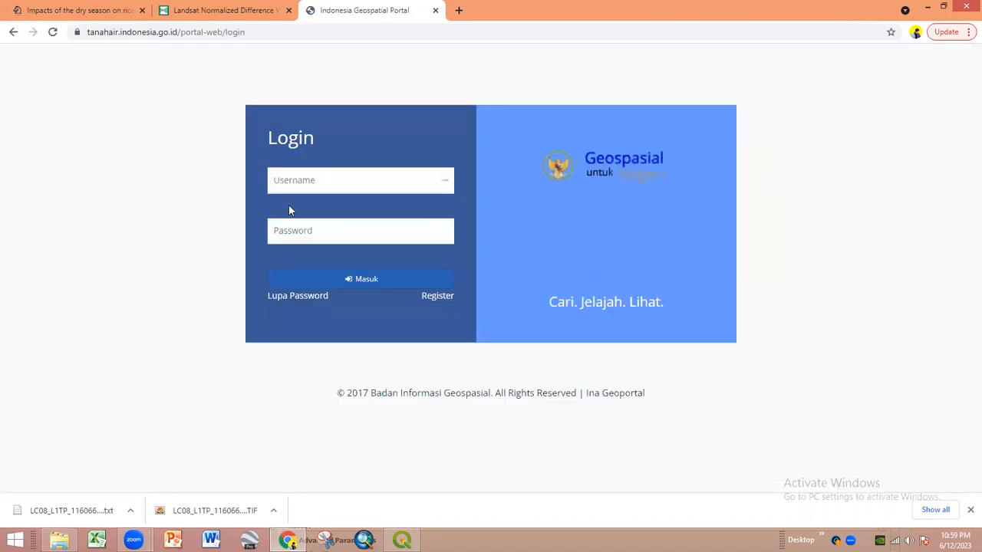
left_click(351, 182)
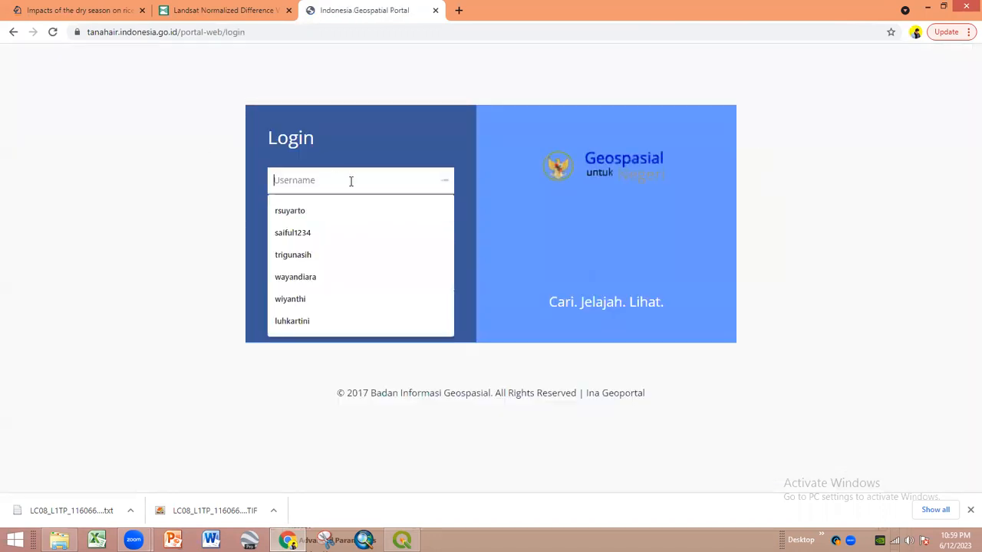
left_click(810, 212)
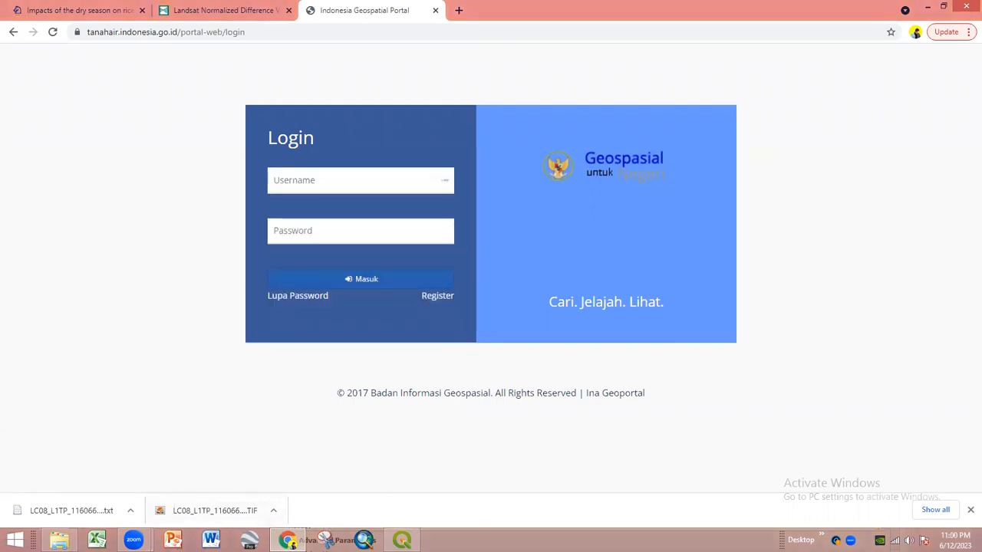
left_click(401, 541)
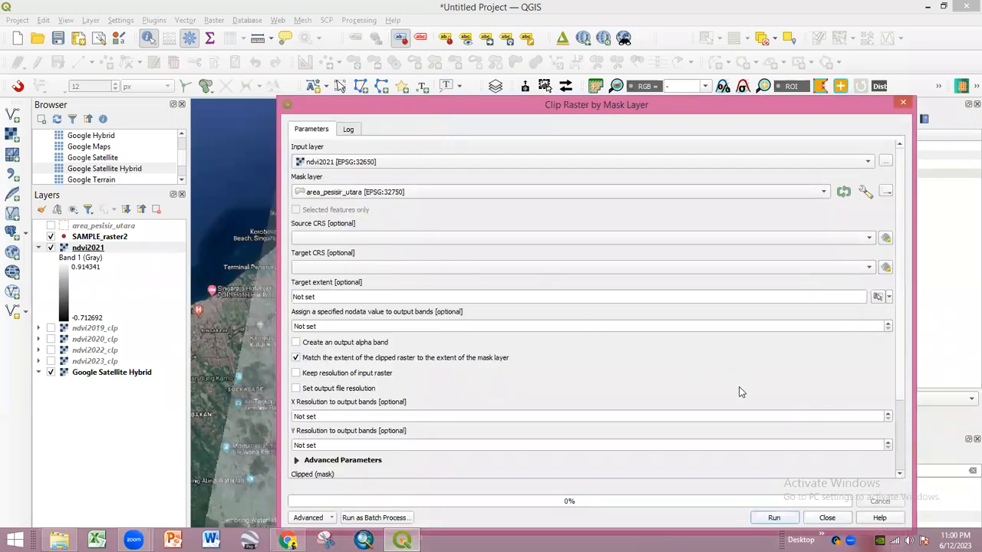
- Save the clipped output as ndvi2021_clip.tif in the L8_2021 folder and run the clip
scroll(890, 345, "down", 4)
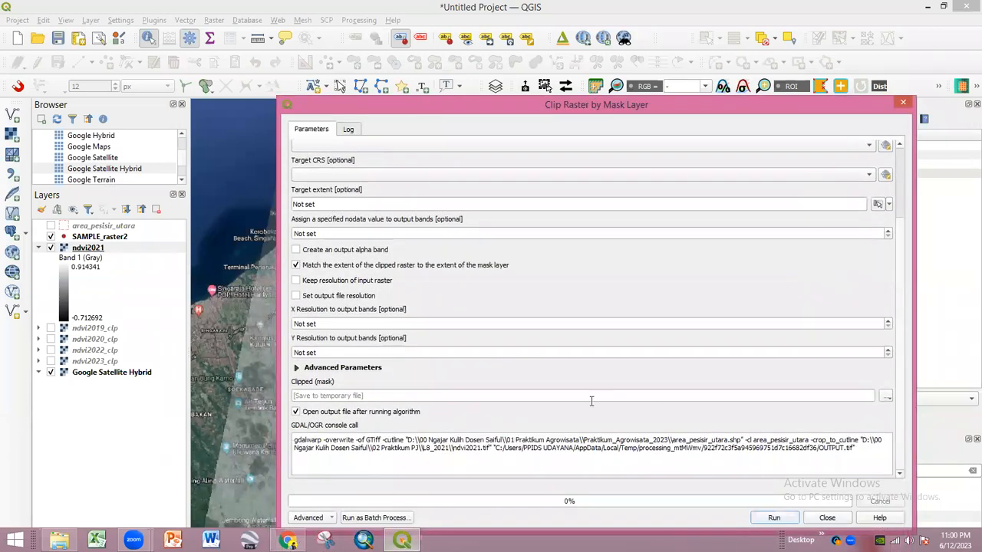
left_click(886, 397)
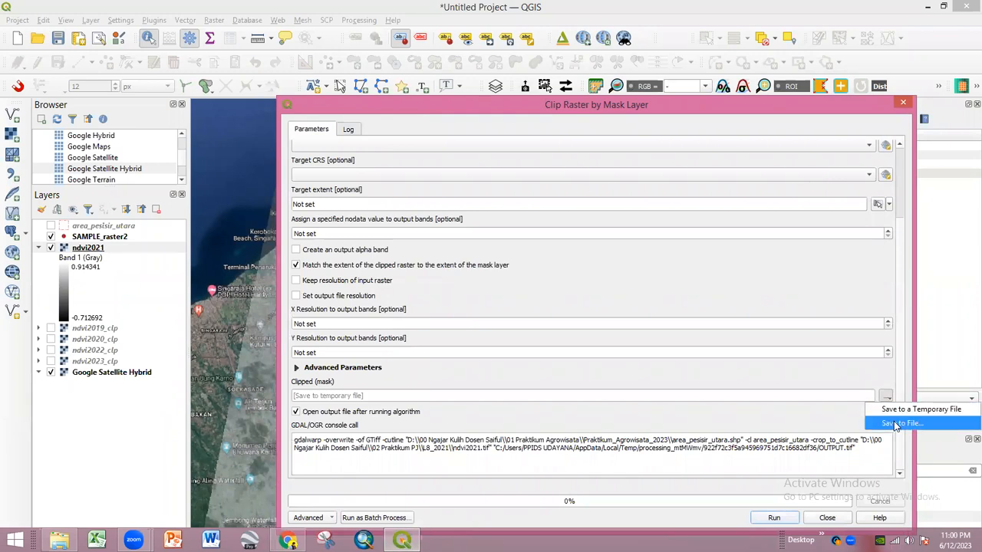
left_click(902, 421)
left_click(333, 31)
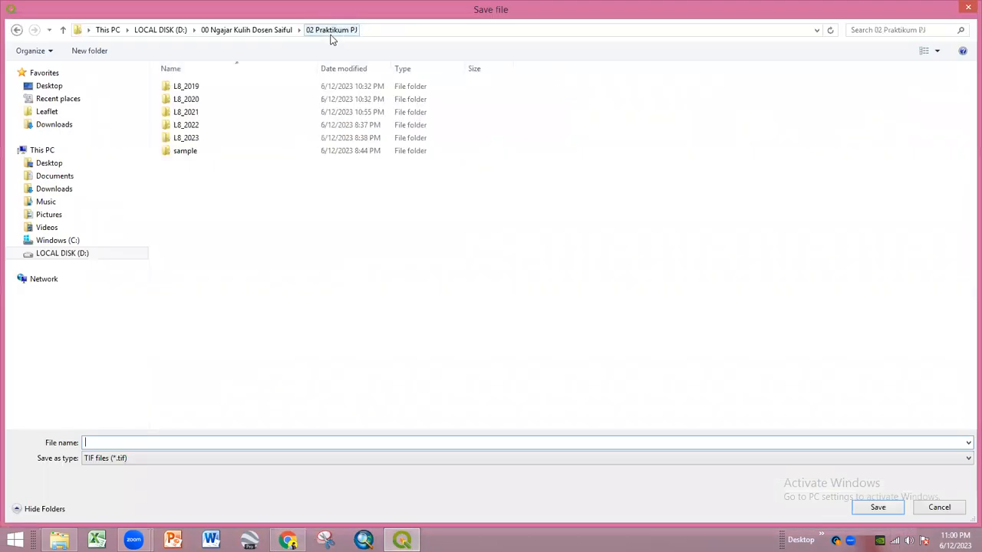
double_click(223, 114)
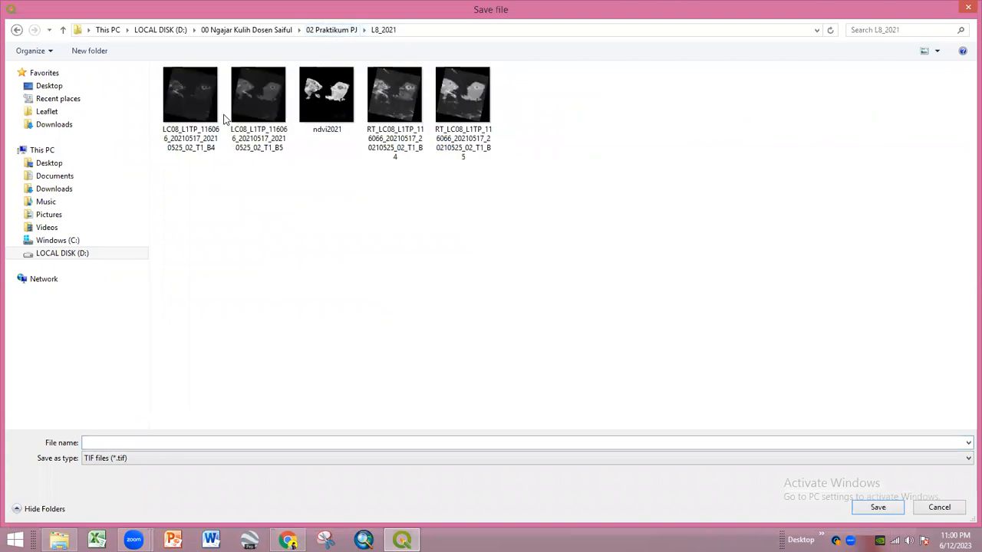
left_click(326, 96)
left_click(132, 443)
left_click(139, 444)
type("_clip")
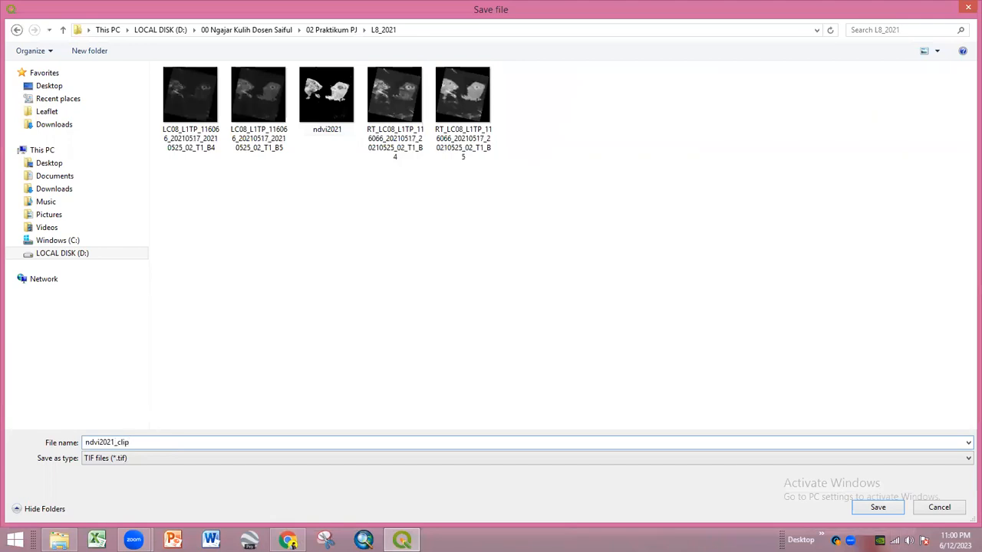
key("Return")
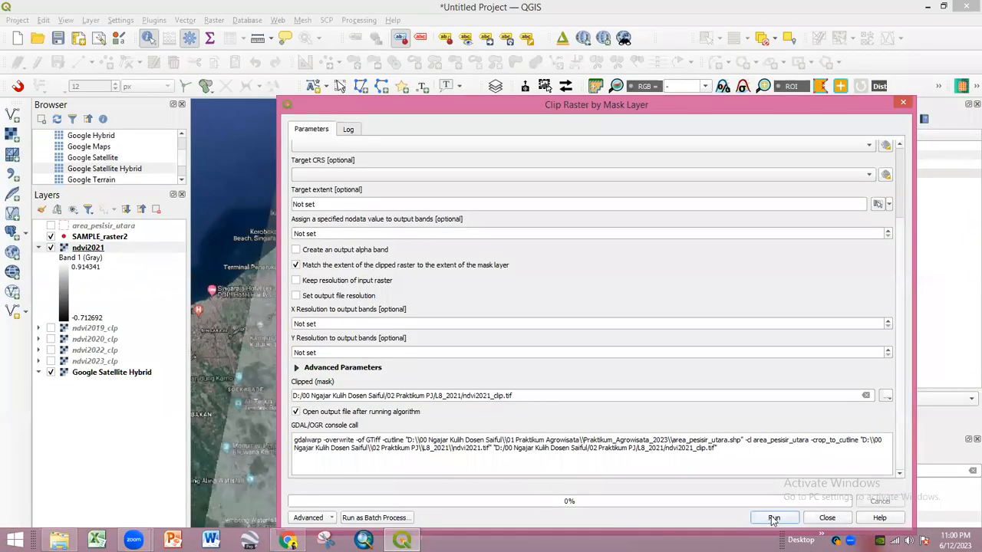
left_click(774, 519)
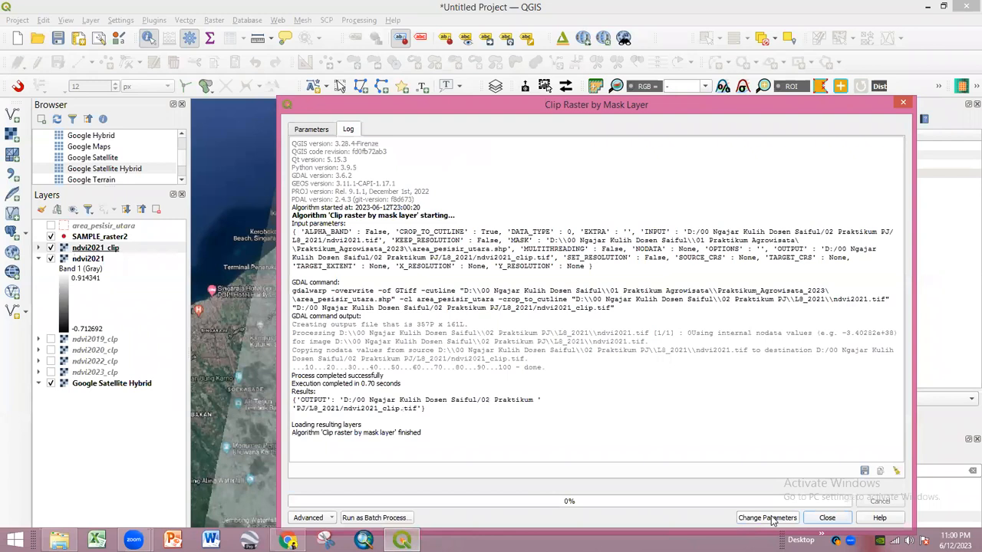
- Close the clip tool and remove the unclipped ndvi2021 layer from the project
left_click(902, 107)
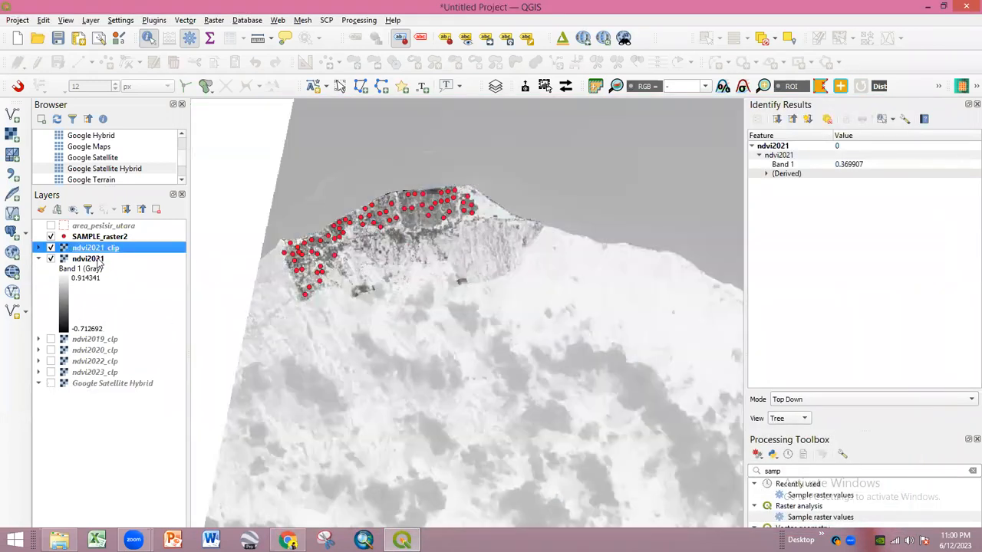
right_click(98, 260)
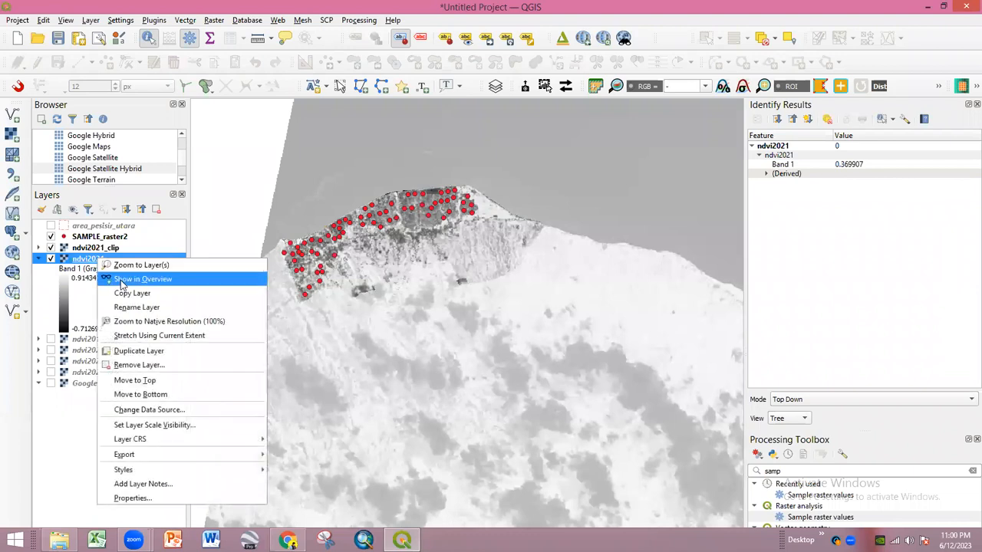
left_click(151, 366)
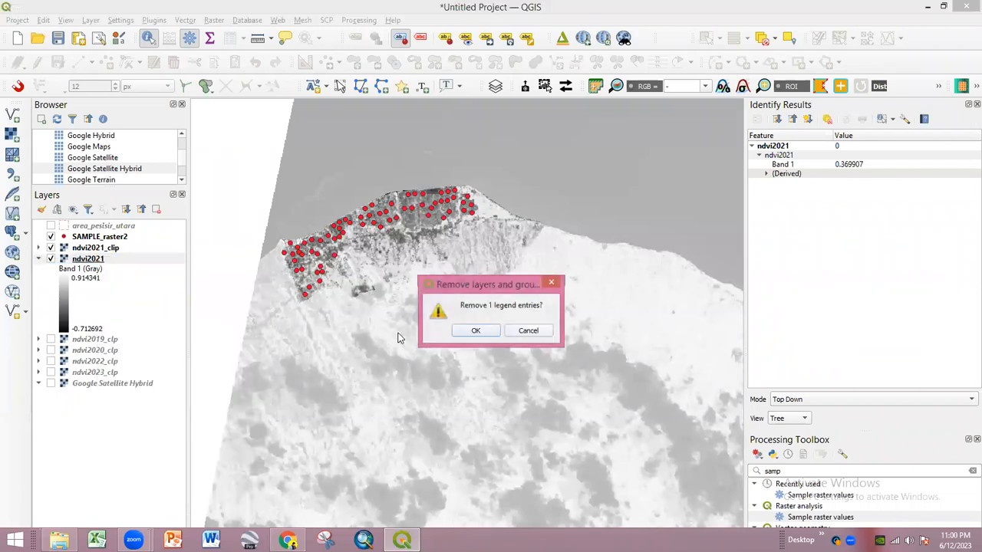
left_click(475, 333)
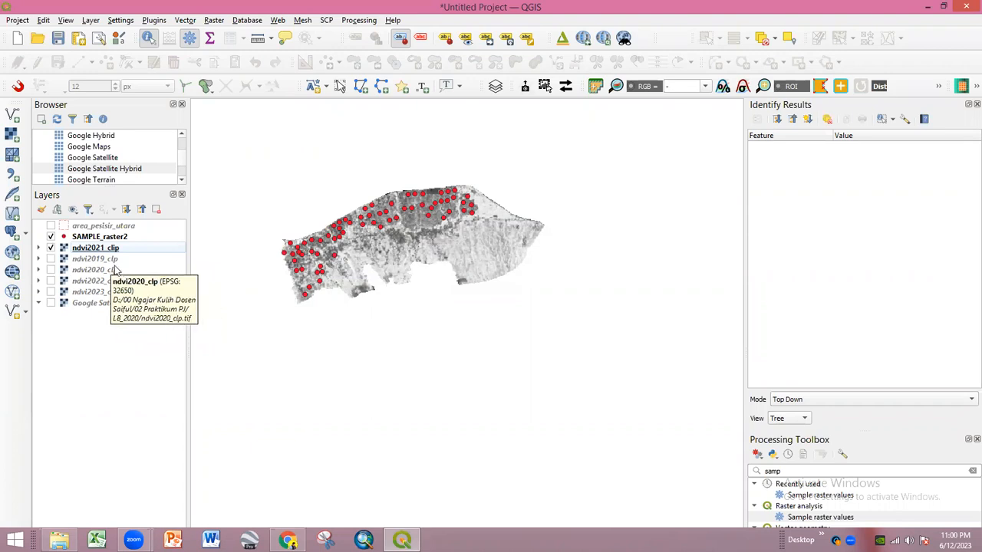
- Select SAMPLE_raster2, zoom in on the sample points and identify NDVI values of two pixels
scroll(425, 209, "up", 3)
scroll(423, 214, "down", 3)
scroll(307, 258, "up", 2)
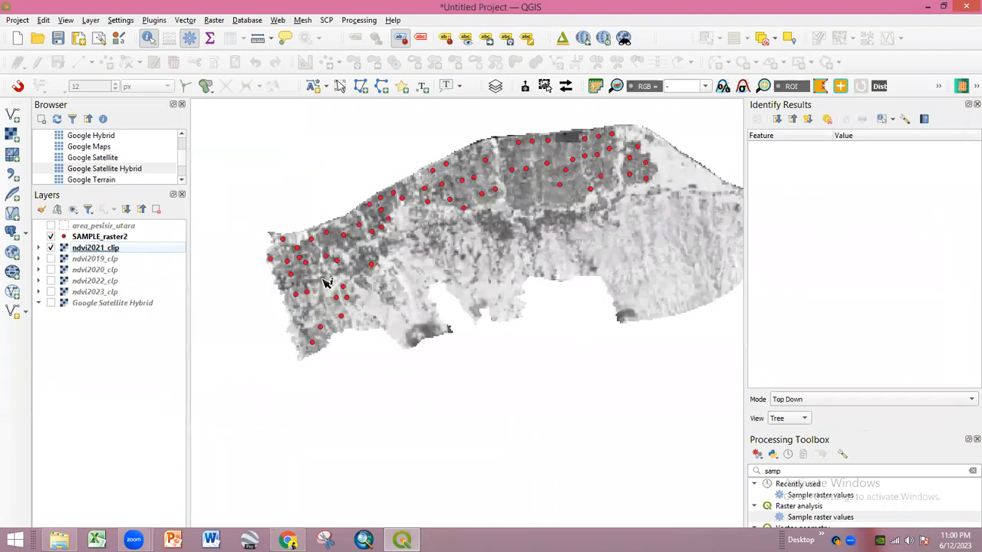
left_click(114, 237)
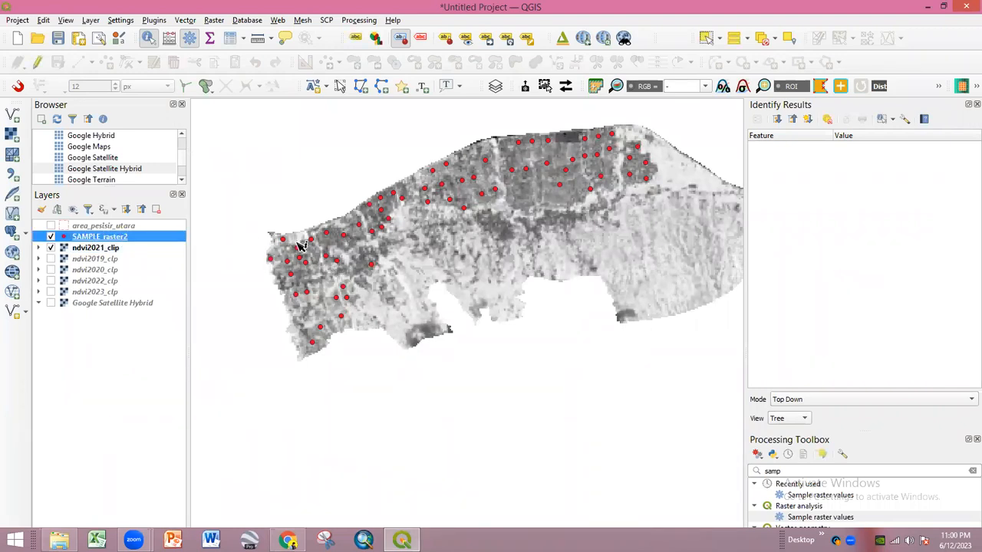
scroll(325, 248, "up", 1)
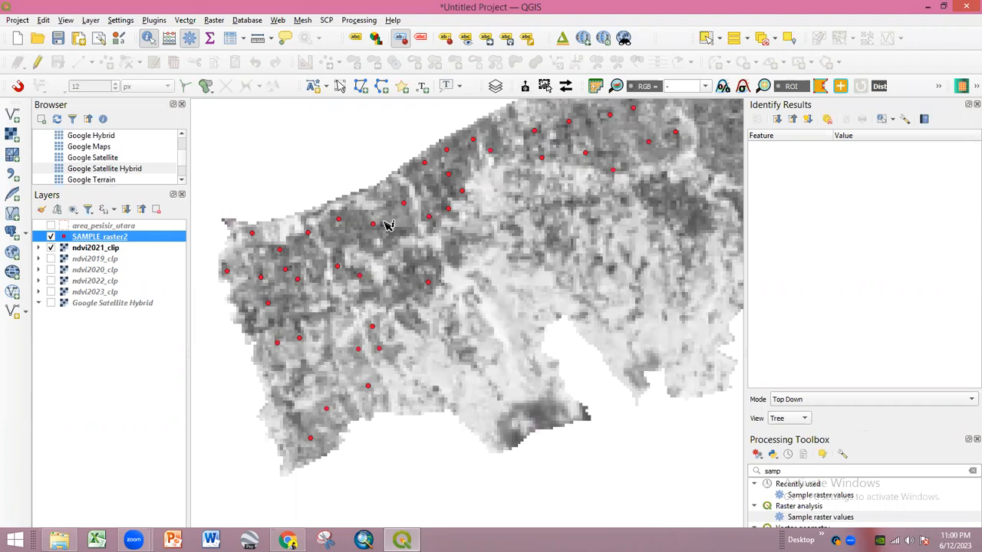
scroll(376, 224, "up", 1)
scroll(368, 228, "up", 2)
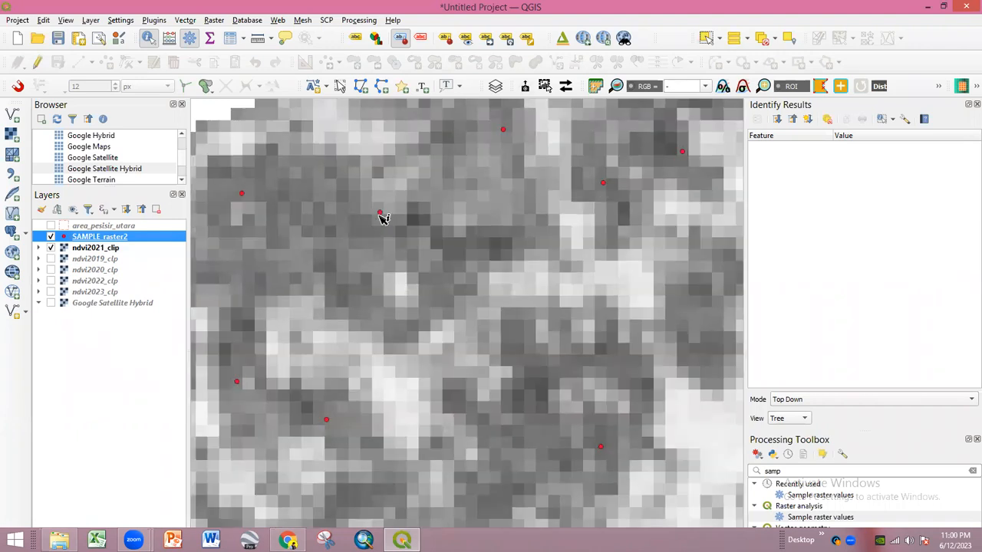
scroll(356, 223, "up", 2)
left_click(370, 291)
scroll(300, 223, "up", 1)
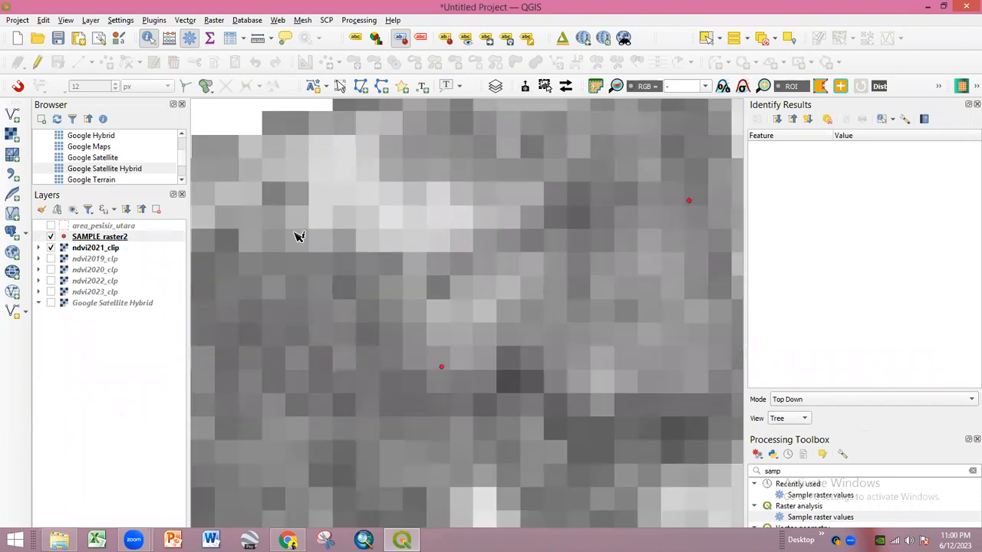
left_click(318, 239)
left_click(319, 266)
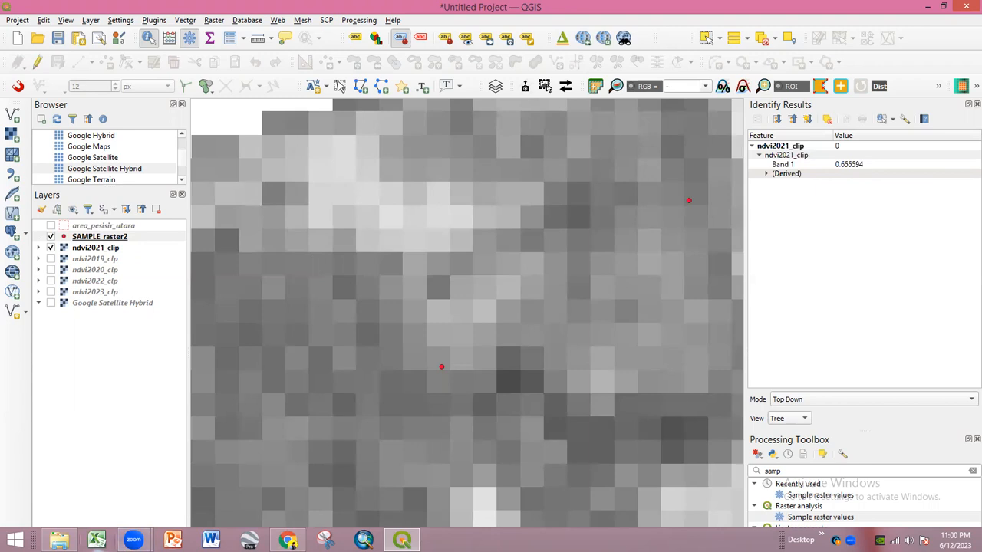
- Pan to neighbouring pixels and read NDVI values at four more locations
left_click_drag(499, 304, 412, 292)
left_click(444, 253)
left_click(445, 232)
left_click(488, 211)
left_click(509, 187)
- Pan along the coastline across other sample point clusters and select the area_pesisir_utara layer
scroll(605, 188, "up", 1)
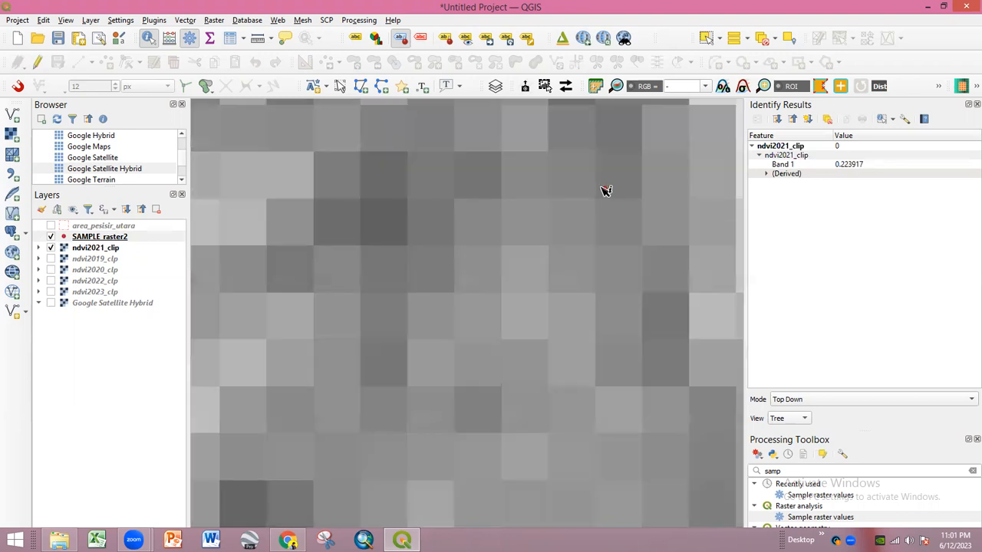
scroll(610, 221, "down", 1)
scroll(480, 297, "down", 1)
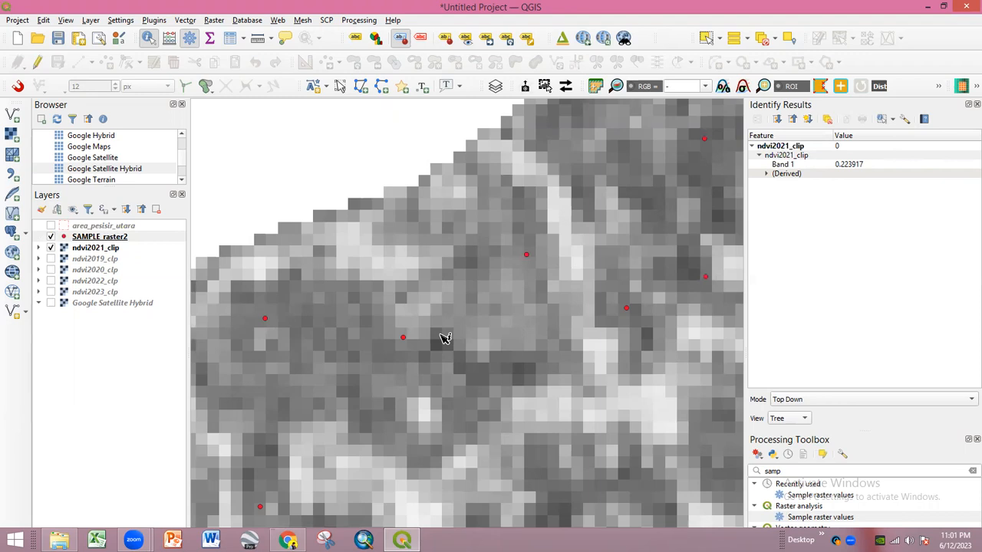
scroll(462, 309, "down", 2)
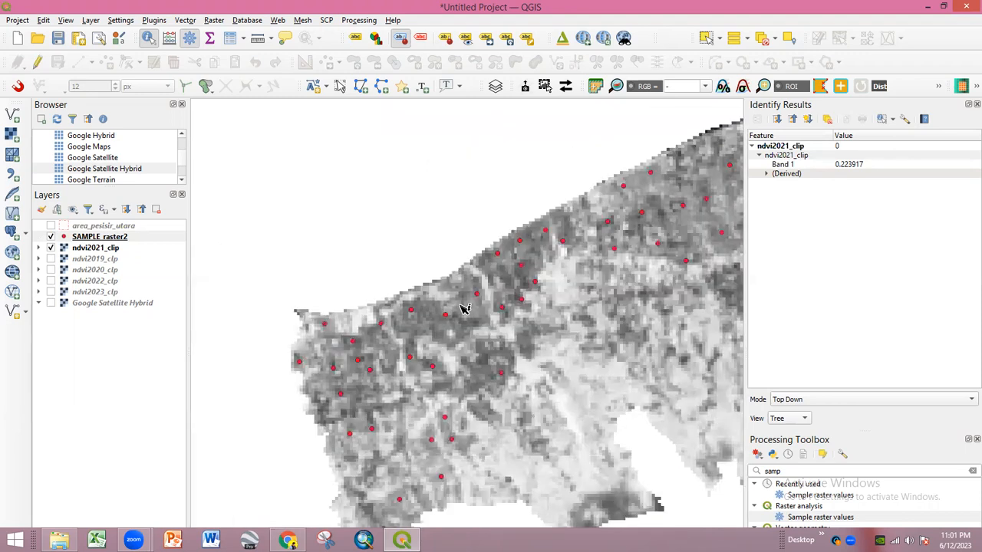
left_click_drag(533, 333, 456, 307)
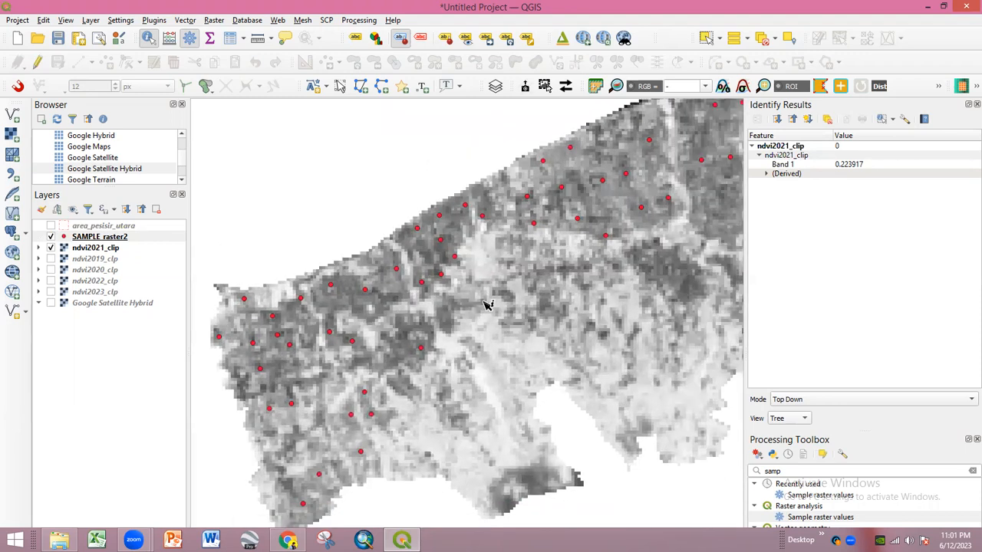
left_click_drag(625, 250, 498, 331)
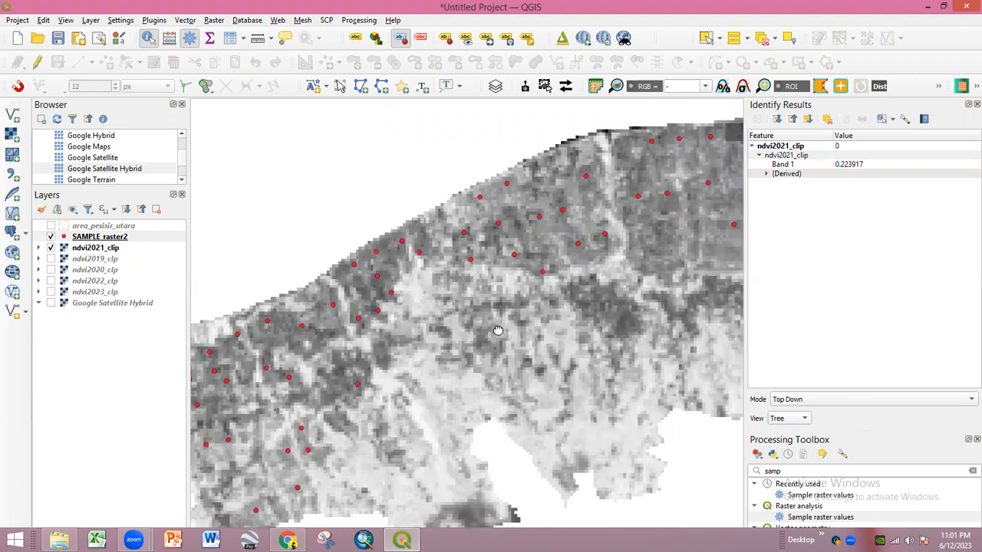
scroll(614, 263, "up", 2)
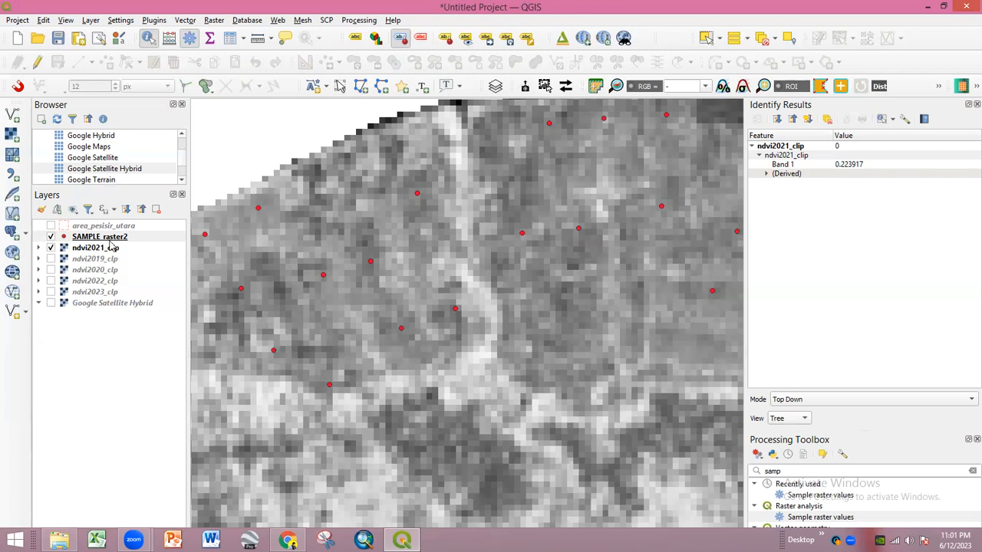
left_click_drag(264, 240, 358, 260)
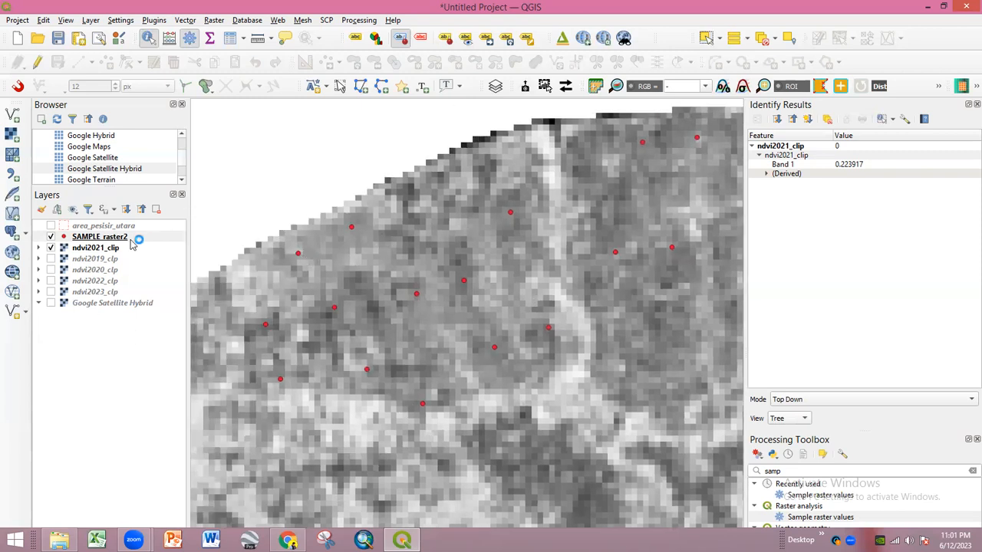
left_click_drag(406, 248, 353, 267)
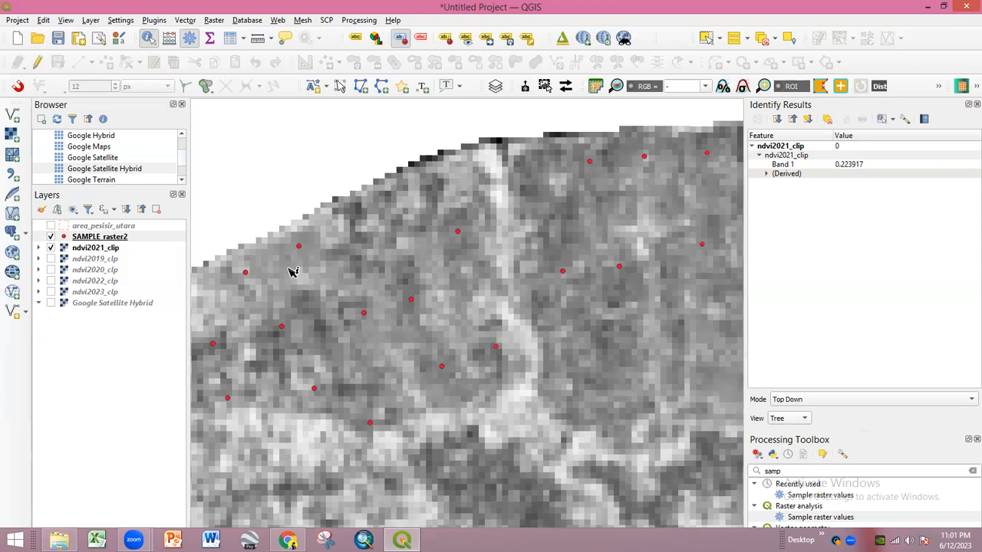
left_click(124, 228)
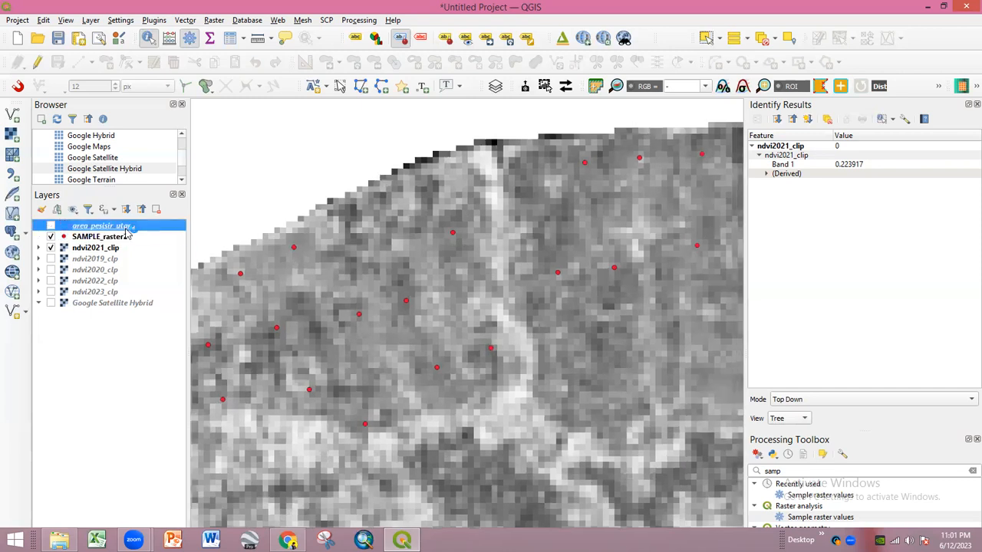
- Open the SAMPLE_raster2 attribute table, review it, and close it
left_click(123, 237)
left_click(132, 228)
right_click(119, 237)
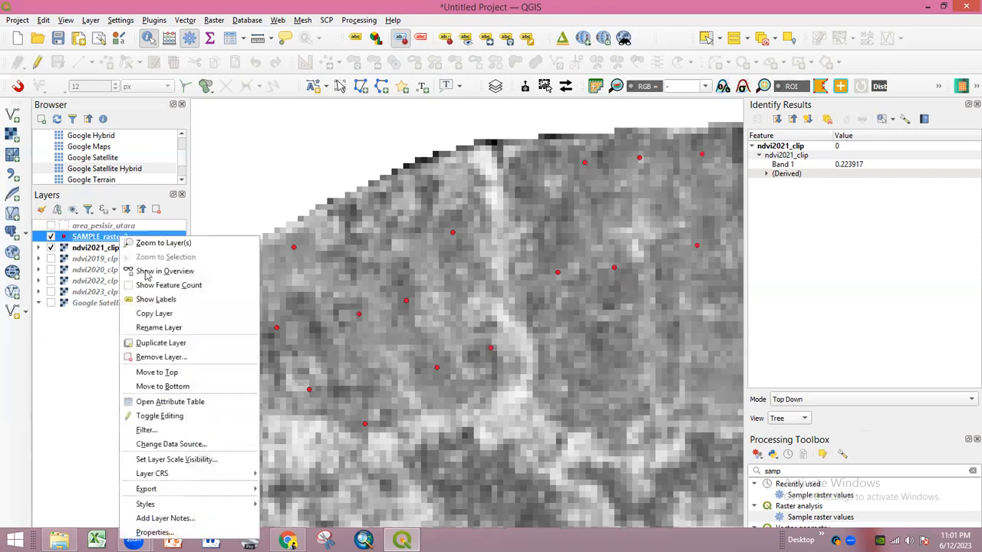
left_click(149, 402)
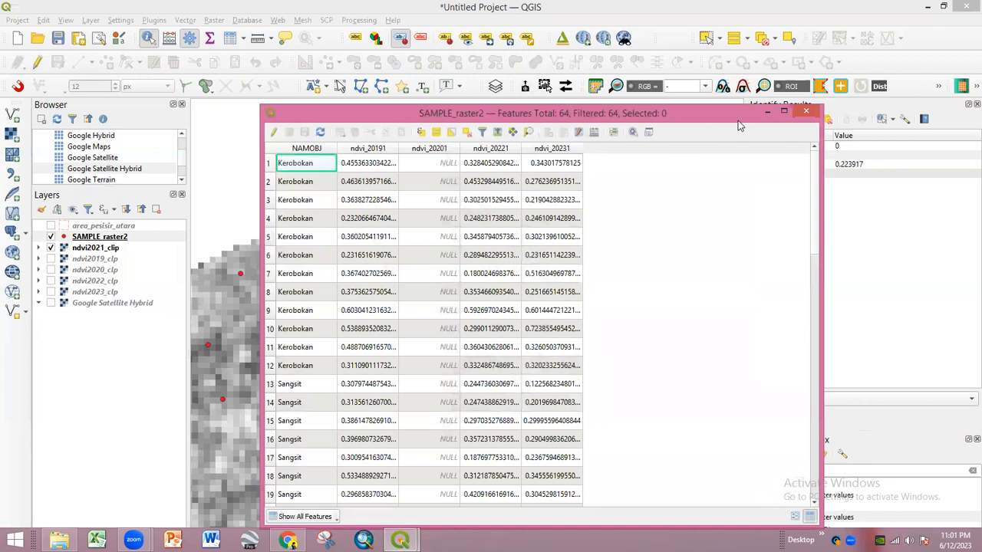
left_click(806, 112)
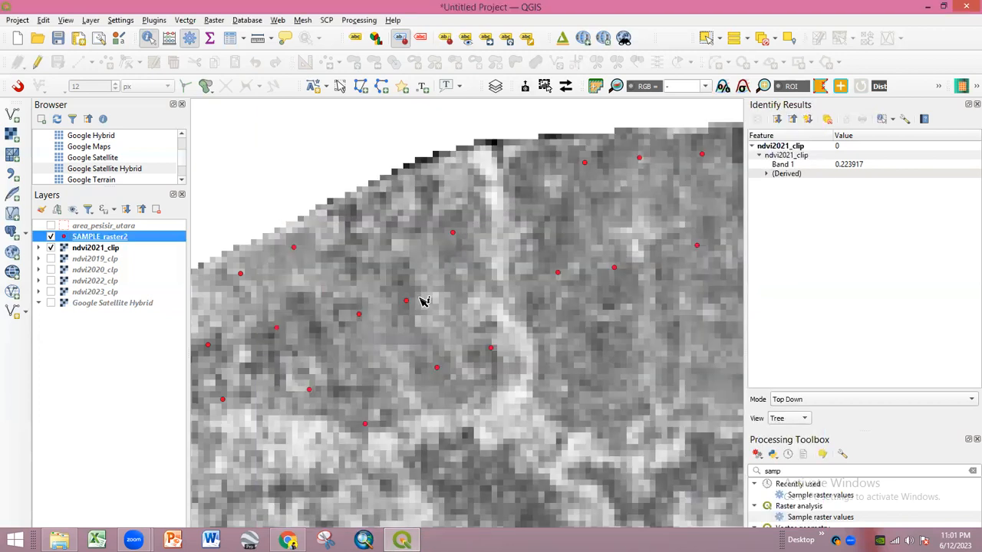
- Zoom out and display the area_pesisir_utara village boundaries over ndvi2021_clip
scroll(417, 333, "down", 1)
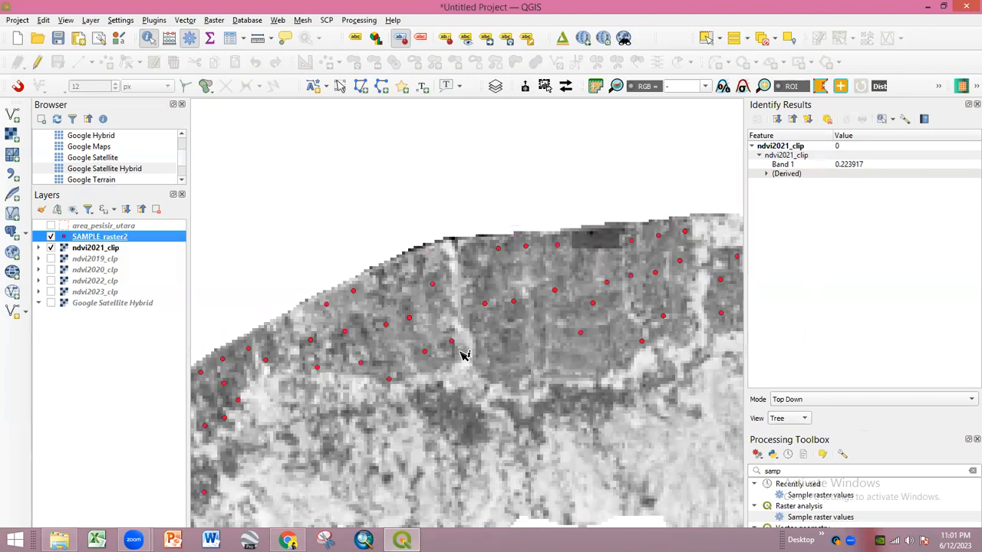
scroll(449, 254, "down", 2)
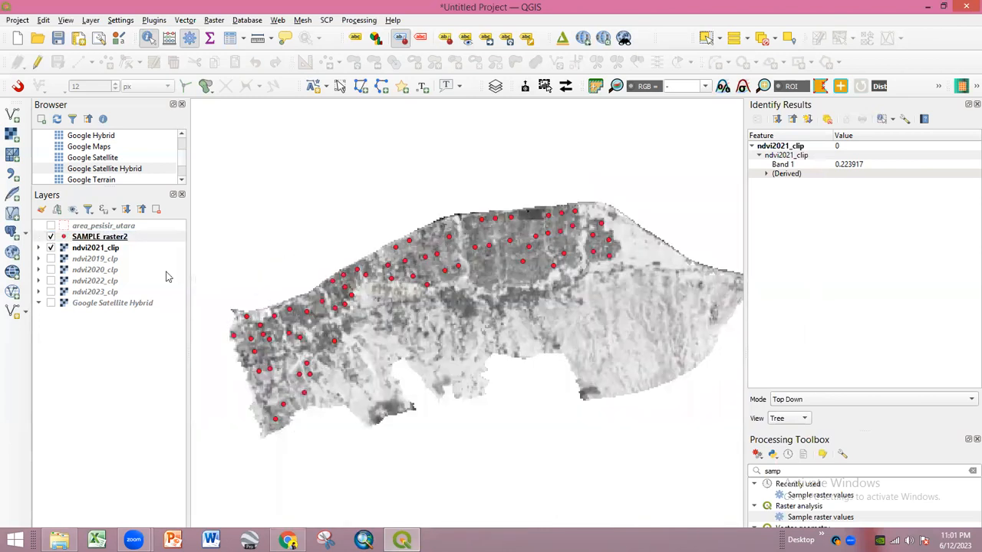
left_click(51, 225)
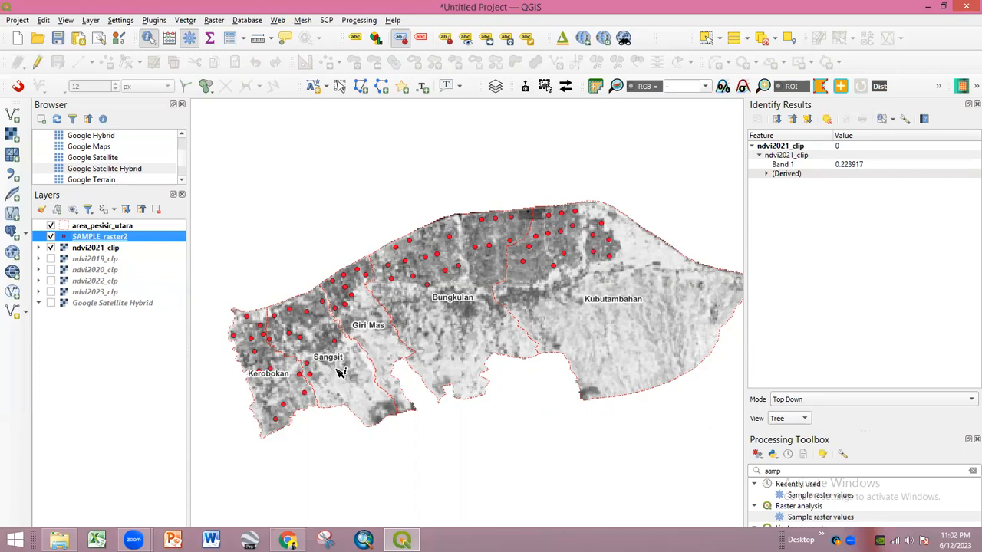
- Close the Identify Results panel in QGIS and switch to the rice article in Chrome
left_click(976, 105)
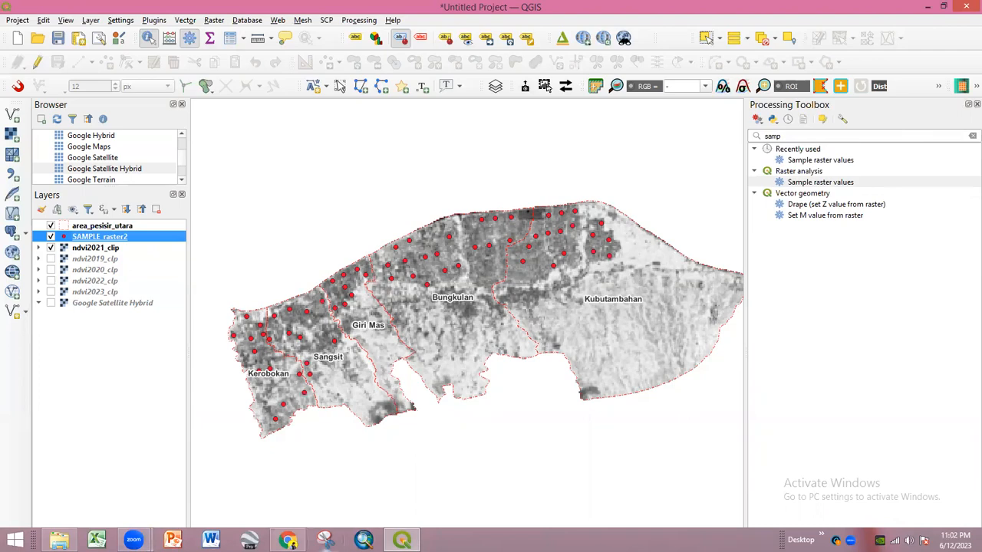
left_click(292, 547)
- Open the Springer dry season article and scroll to its rice yield equation
left_click(98, 4)
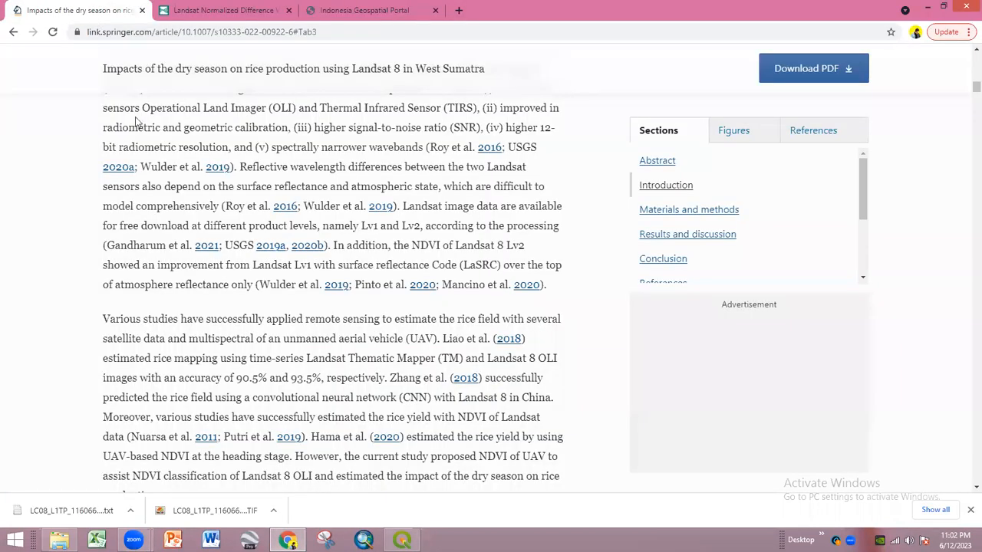
scroll(407, 345, "down", 5)
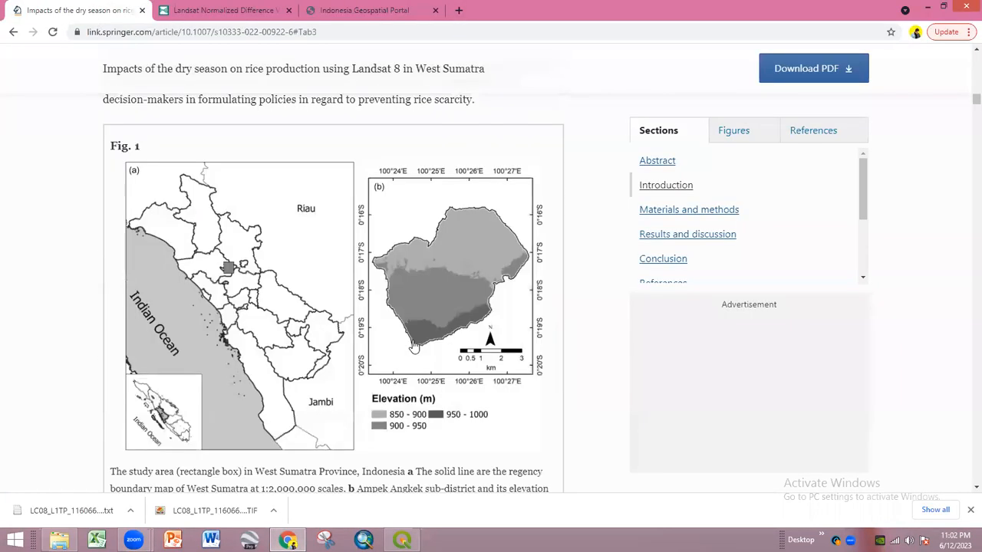
scroll(414, 347, "down", 20)
scroll(426, 315, "up", 8)
scroll(426, 307, "down", 14)
scroll(944, 200, "down", 12)
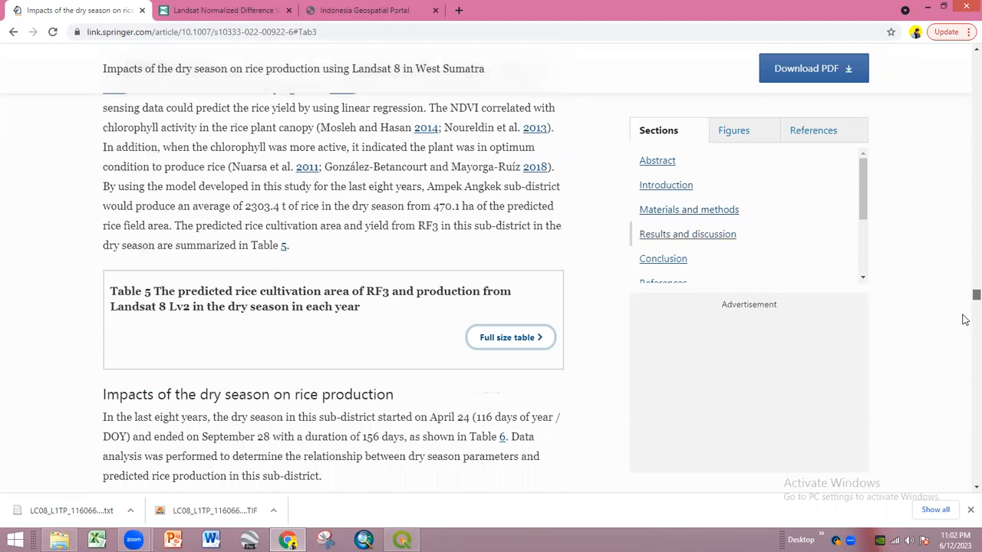
scroll(965, 326, "down", 20)
scroll(484, 349, "down", 2)
scroll(464, 333, "up", 8)
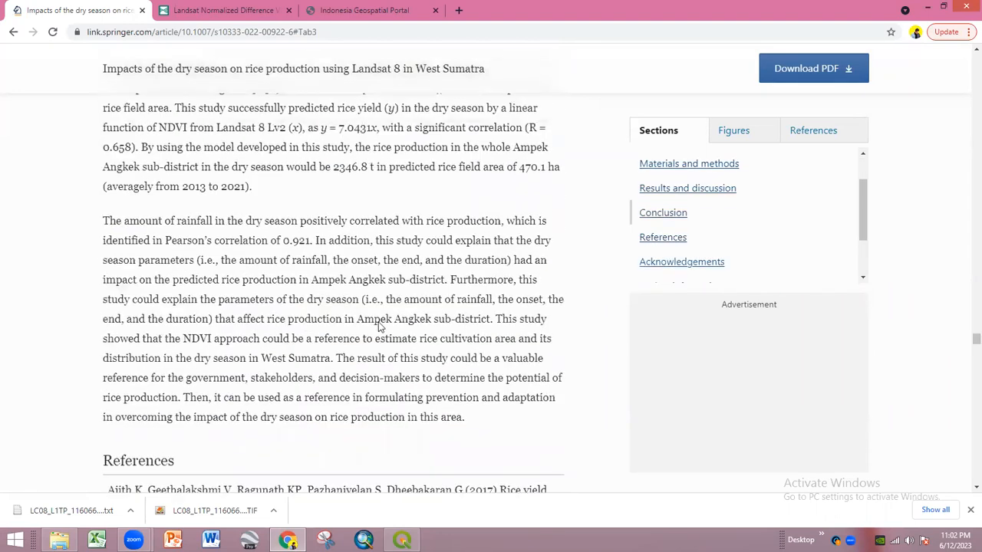
scroll(379, 326, "up", 2)
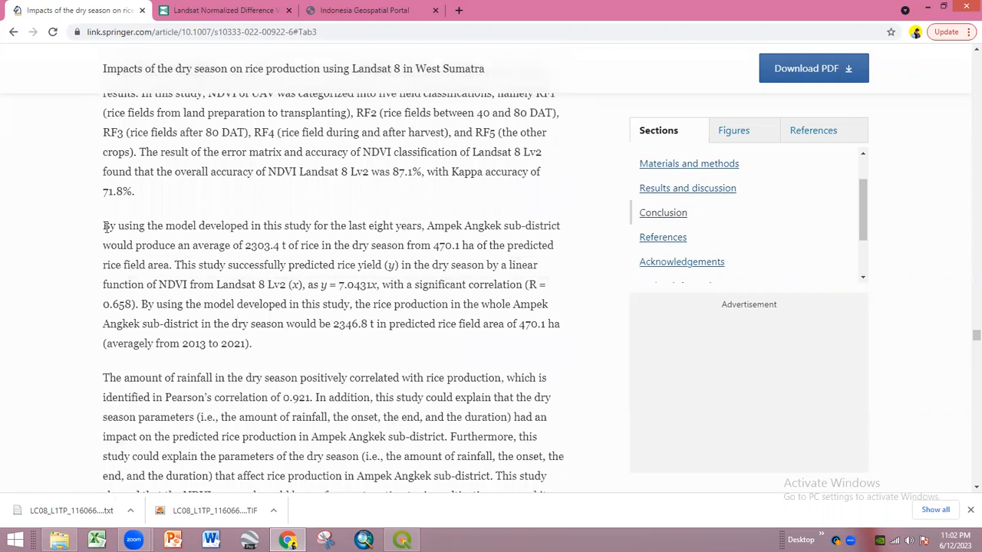
- Copy the coefficient 7.0431 from y = 7.0431x and return to QGIS
left_click_drag(104, 226, 300, 350)
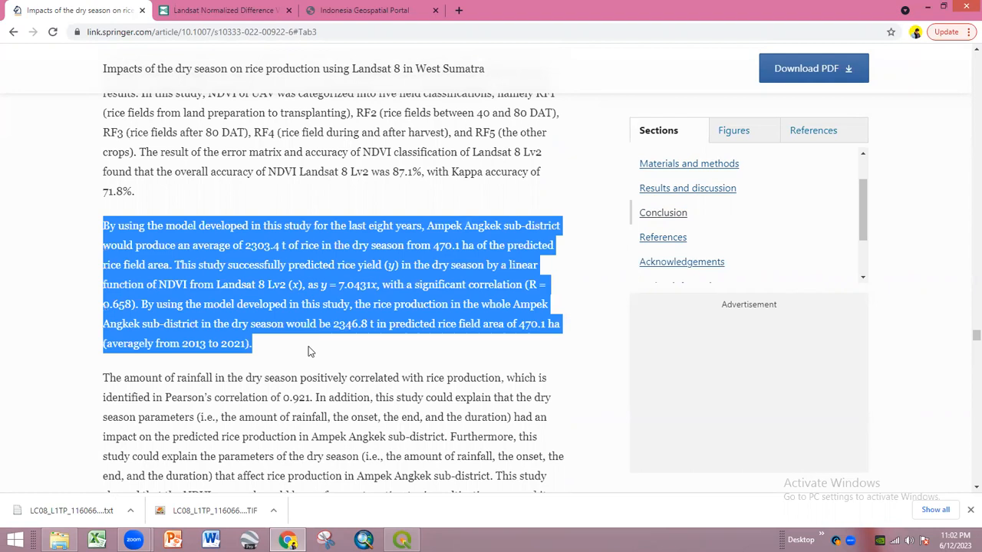
left_click(310, 352)
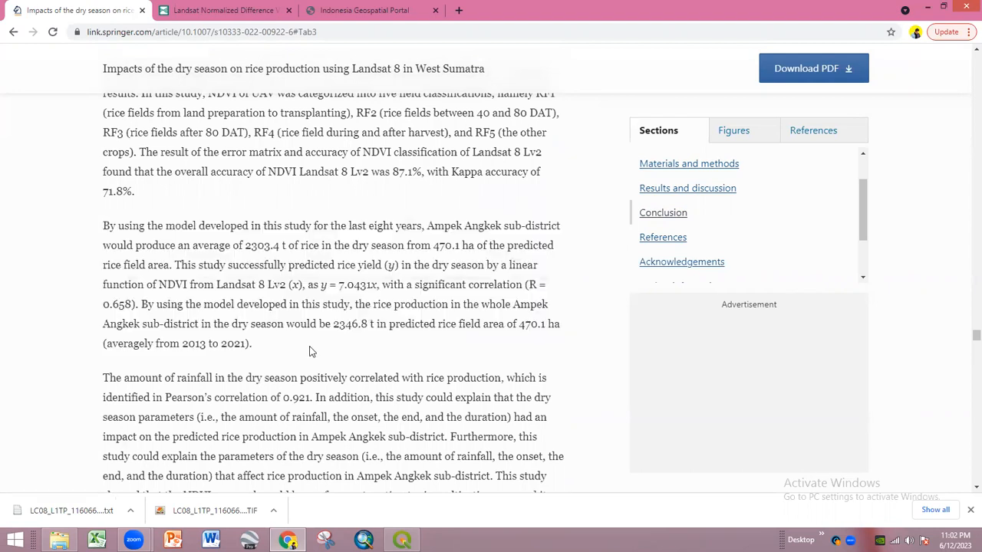
left_click_drag(339, 284, 373, 286)
key("super+c")
right_click(361, 285)
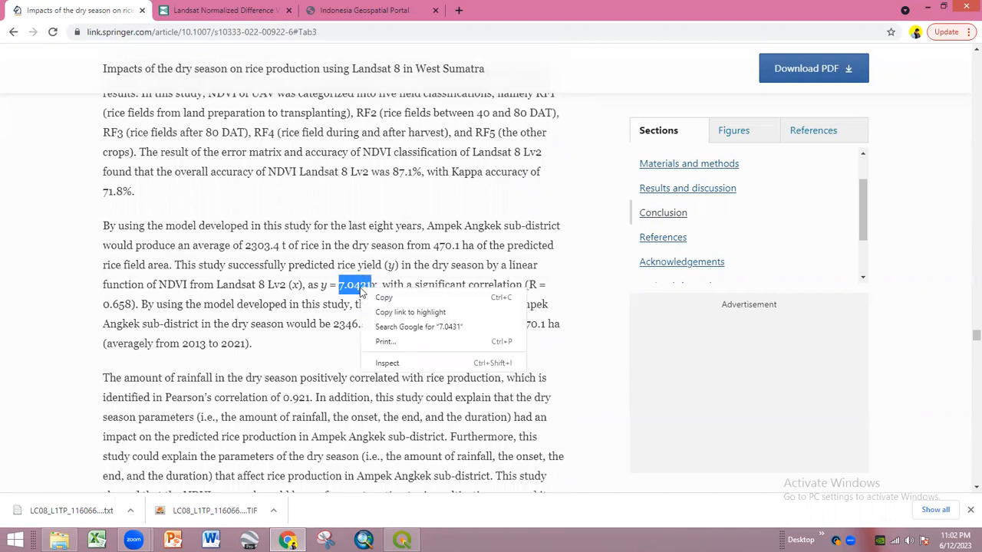
left_click(366, 298)
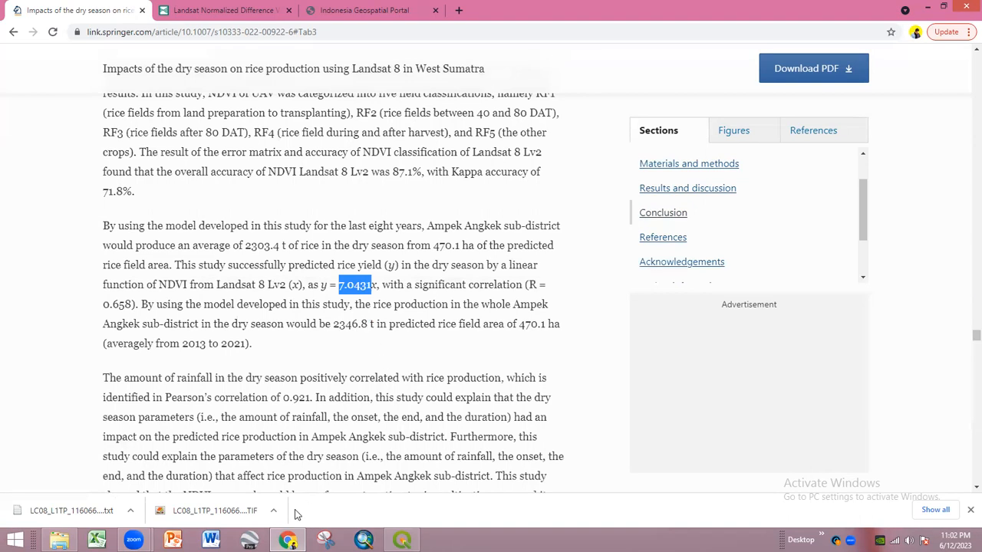
left_click(402, 540)
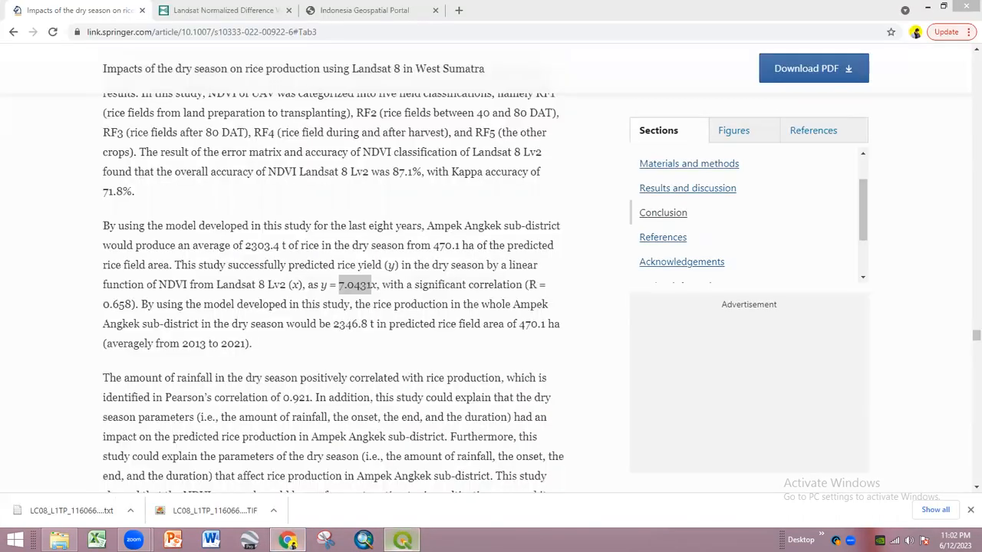
- In the Raster Calculator, build the expression 7.0431 * "ndvi2019_clp@1"
left_click(402, 540)
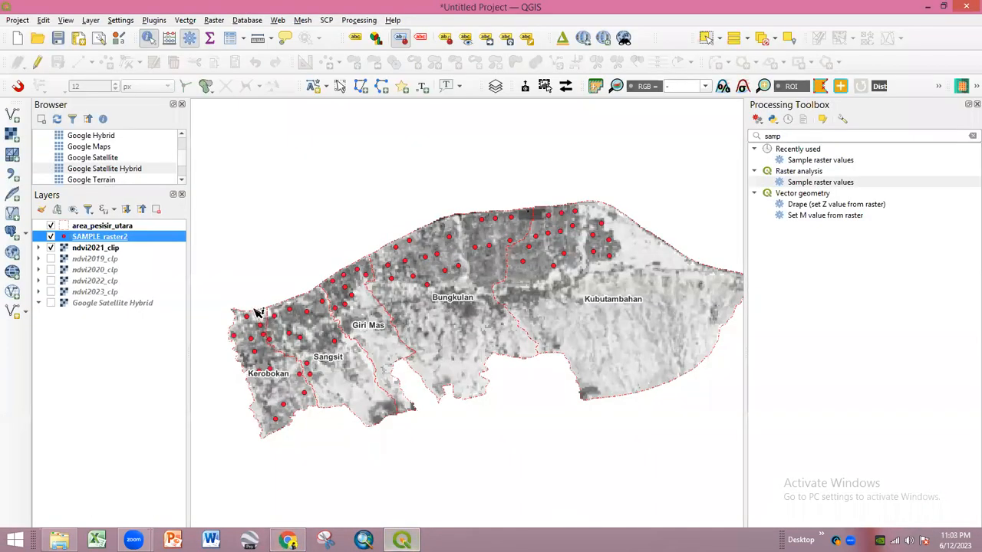
left_click(215, 20)
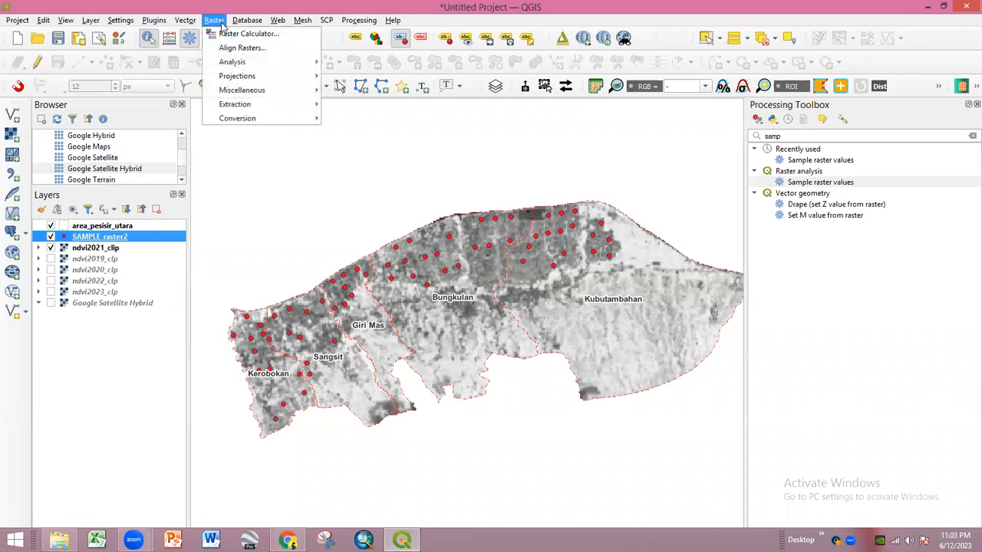
left_click(240, 33)
left_click(289, 415)
right_click(289, 415)
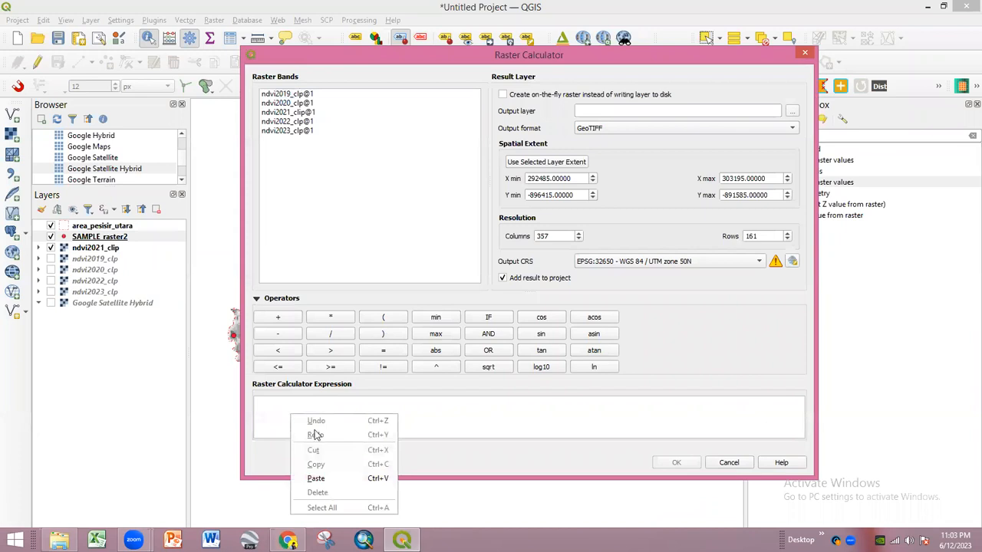
left_click(323, 477)
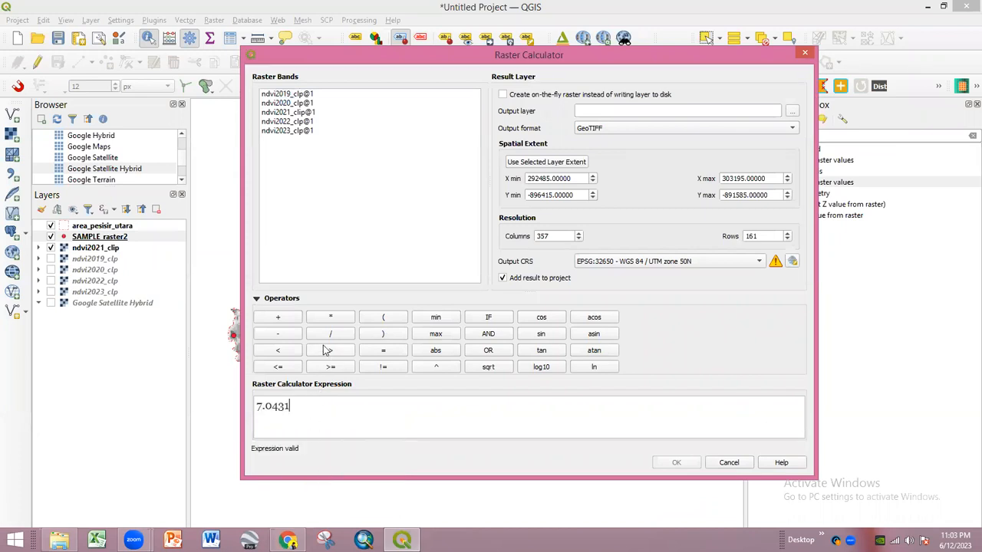
left_click(331, 319)
double_click(302, 94)
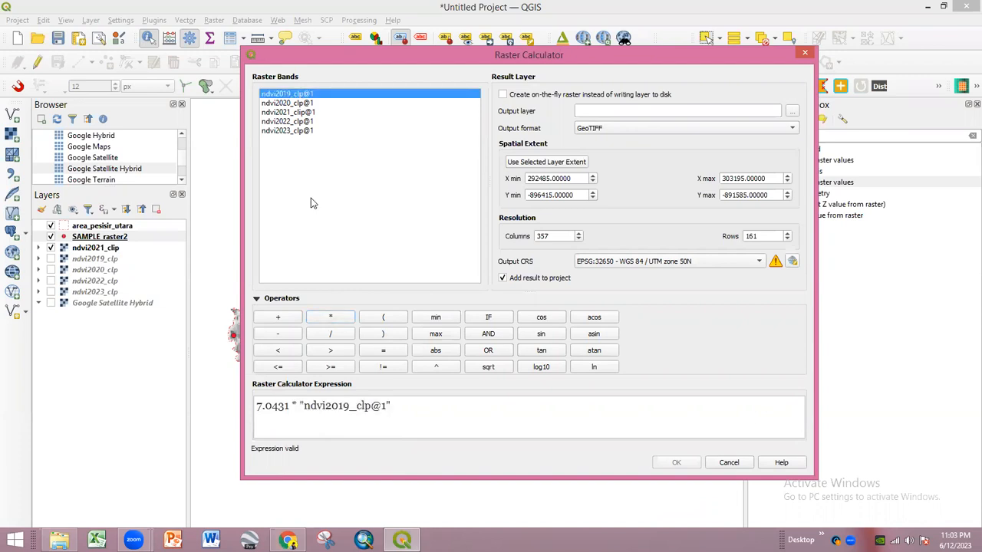
left_click(393, 405)
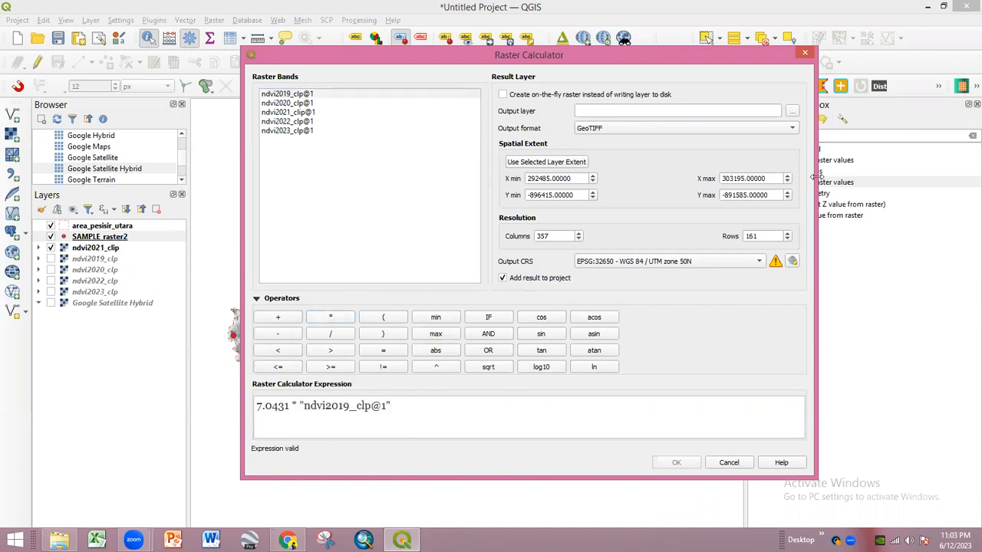
- Save the output as 2019 in a new Produksi folder and run the calculation
left_click(793, 114)
left_click(336, 31)
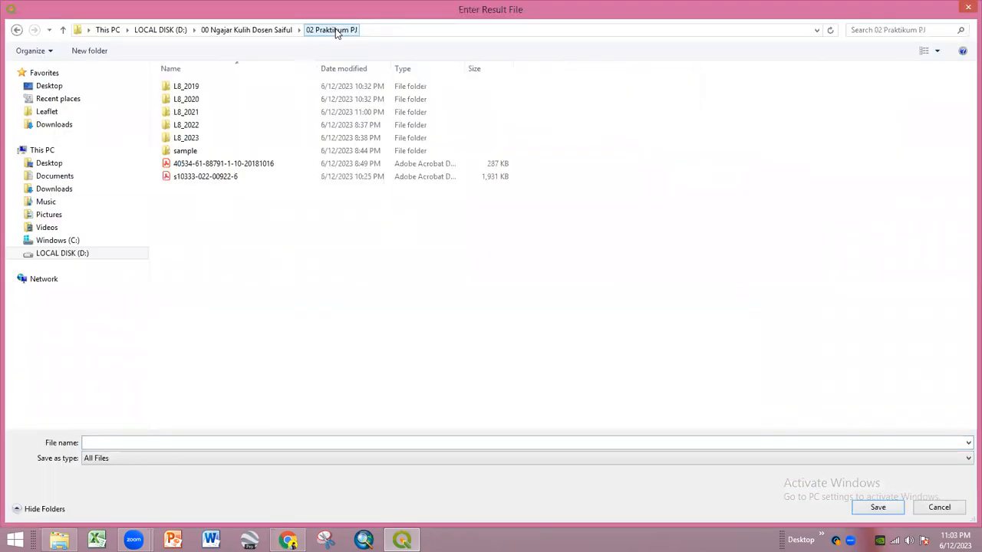
key("ctrl+shift+n")
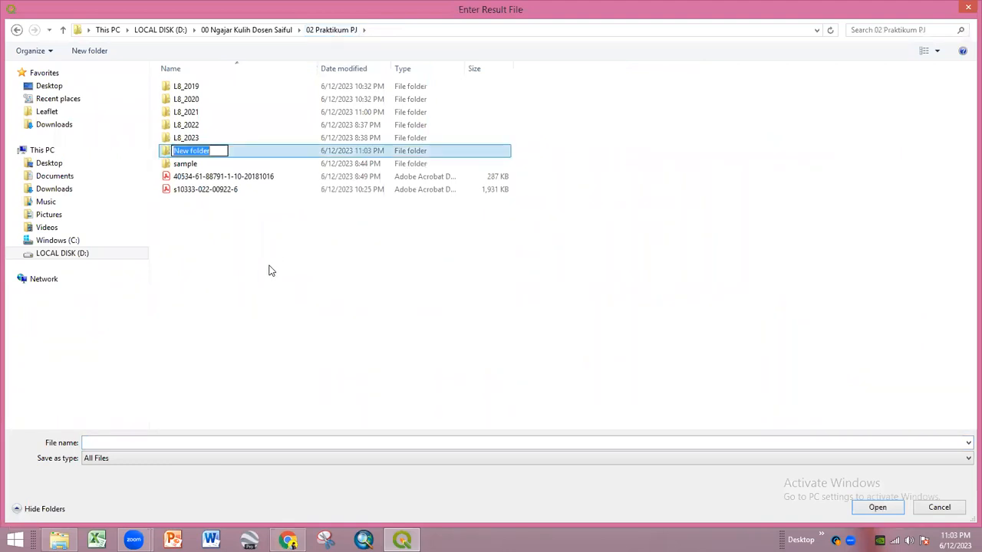
type("Produksi")
key("Return")
key("Return")
left_click(224, 442)
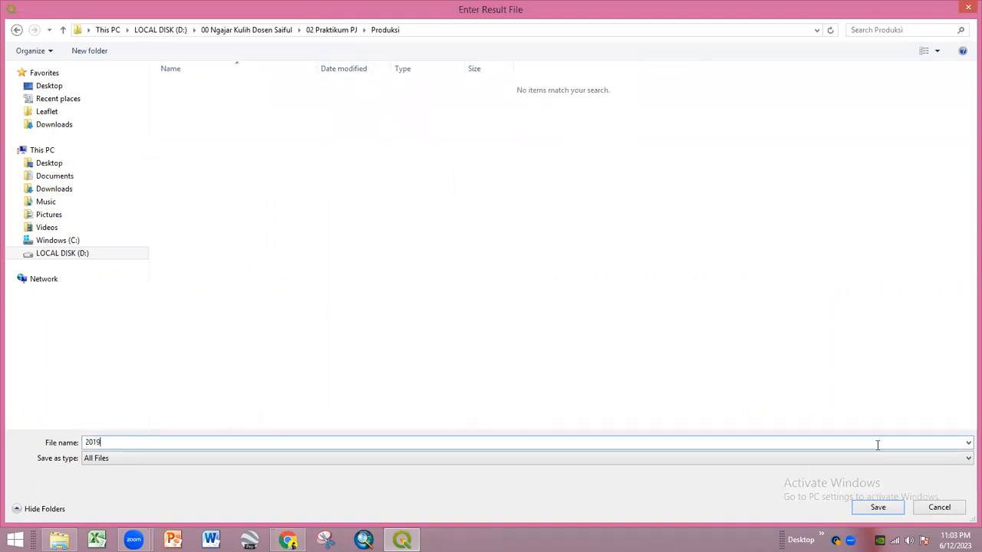
key("Return")
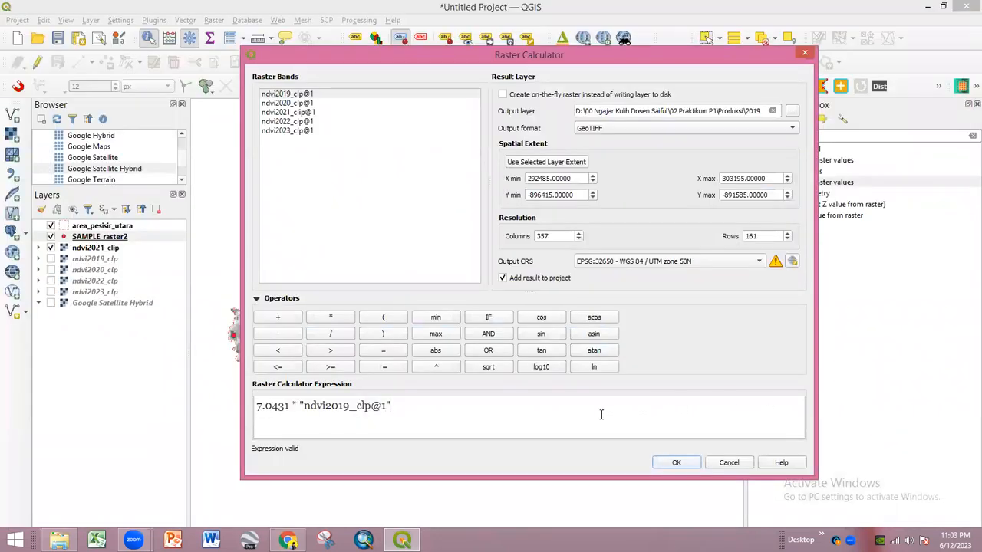
left_click(678, 464)
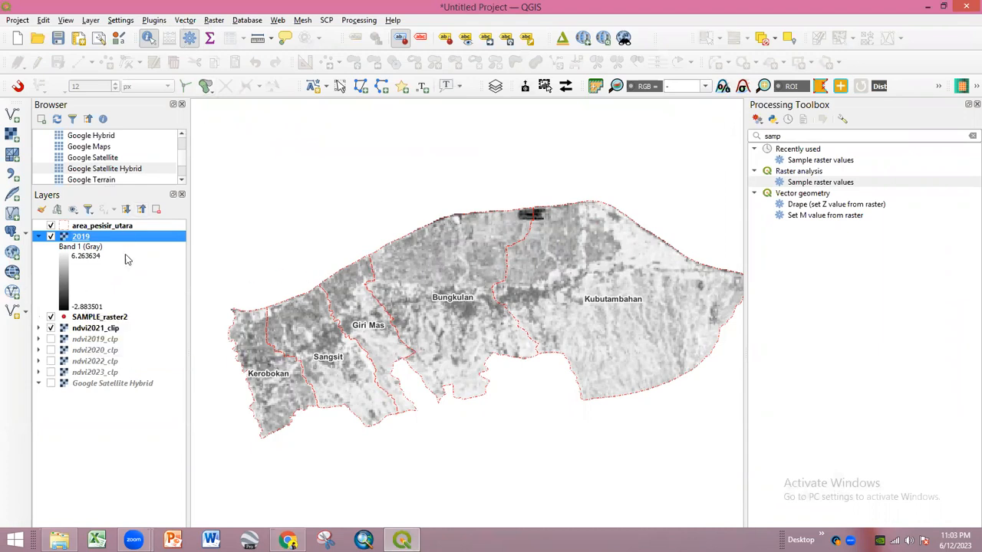
- In the Raster Calculator, enter the expression 7.0431 * "ndvi2020_clp@1"
left_click(214, 21)
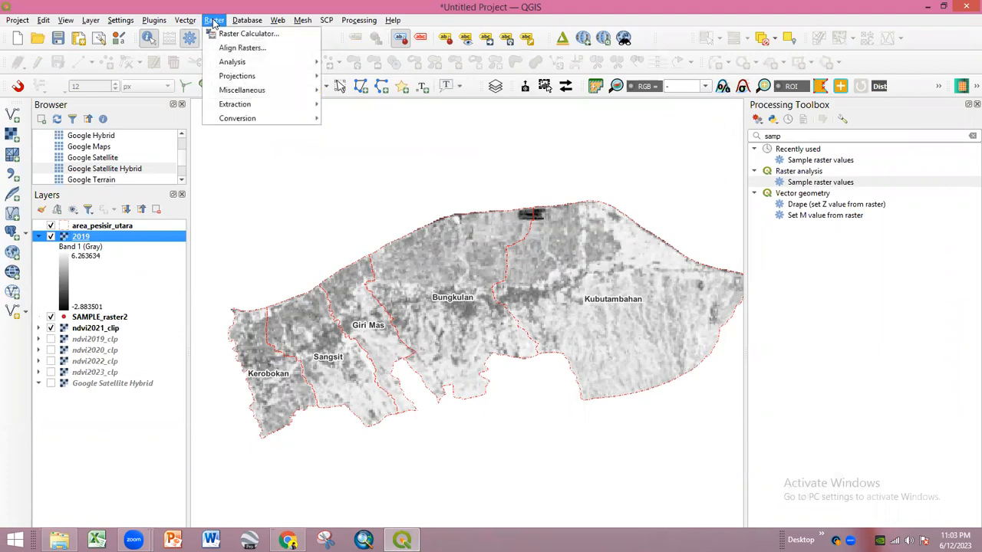
mouse_move(233, 65)
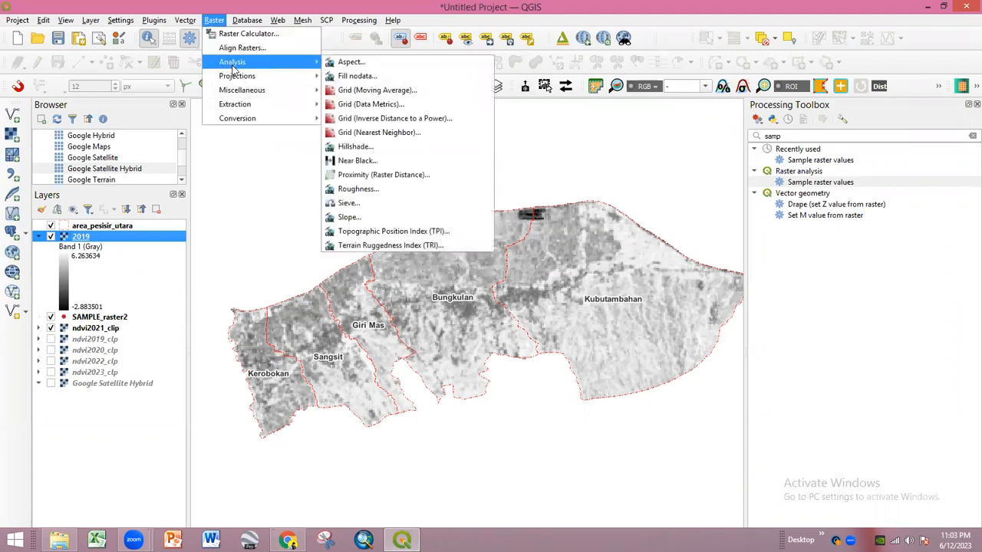
mouse_move(244, 107)
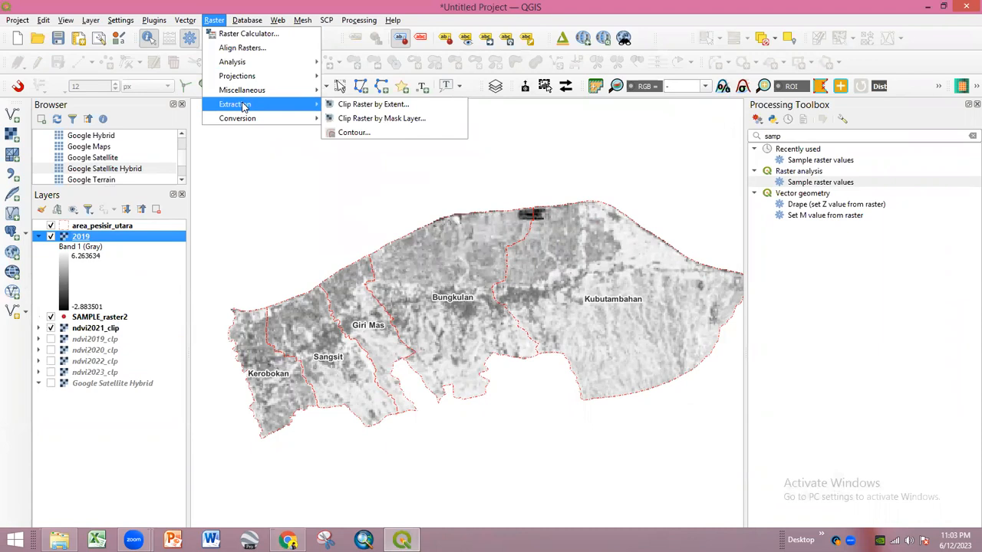
left_click(252, 36)
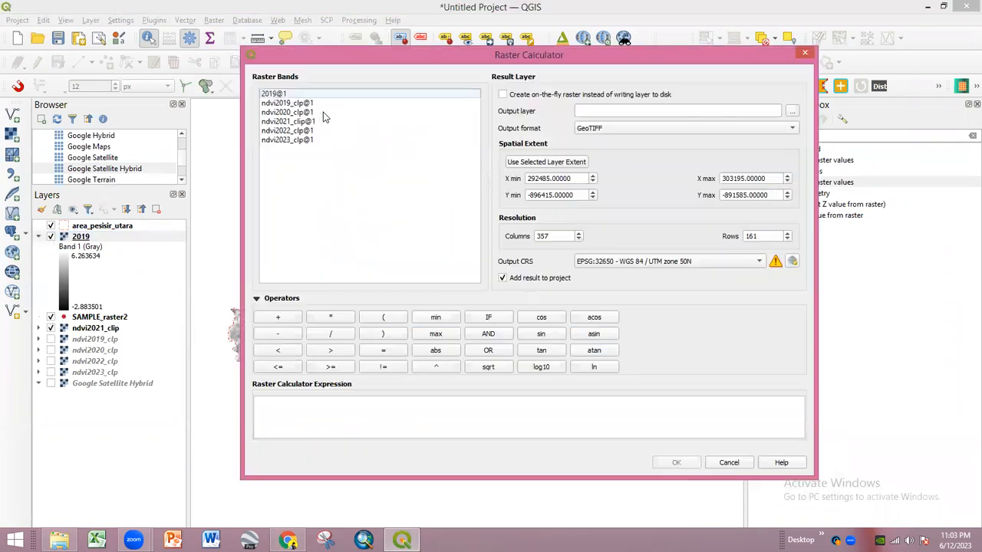
left_click(286, 408)
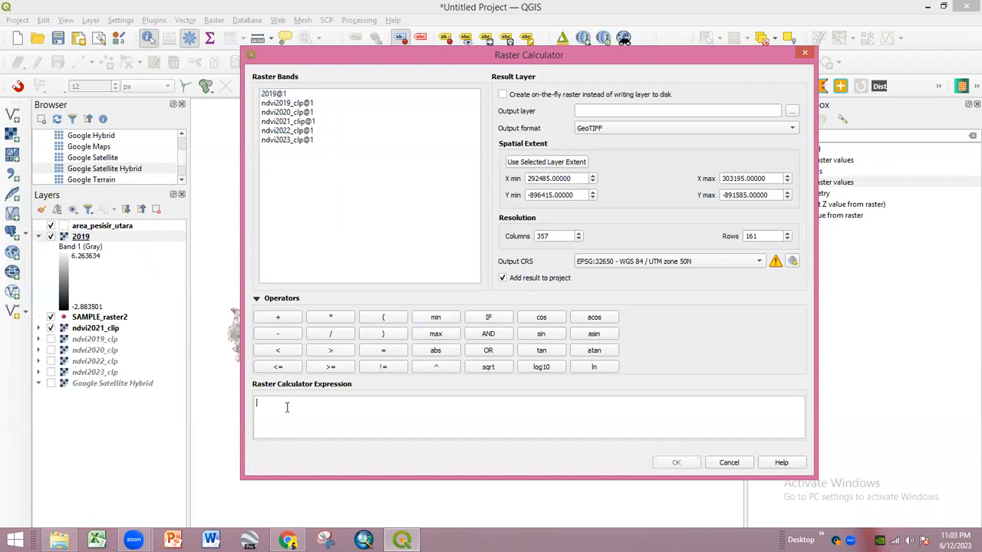
type("7.0431")
left_click(331, 317)
double_click(300, 113)
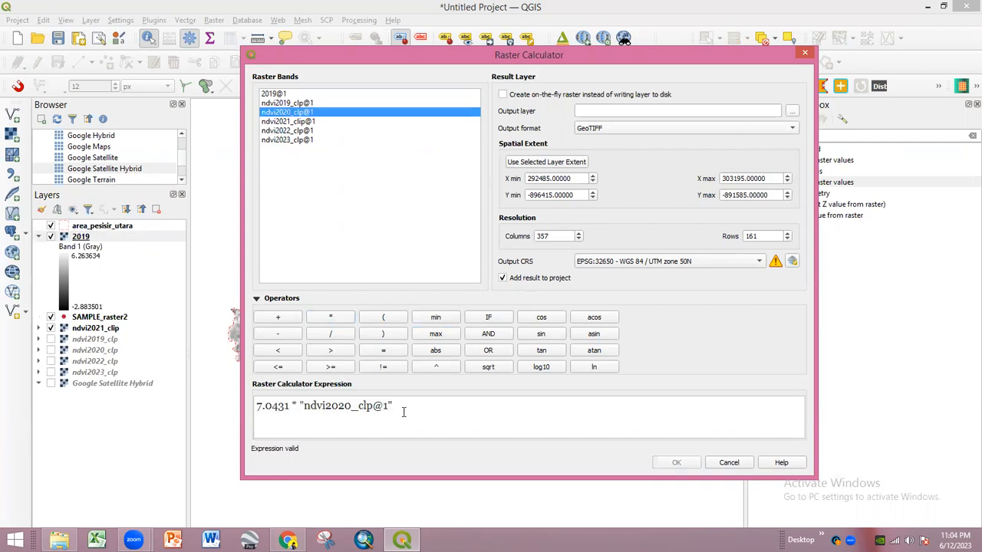
left_click_drag(404, 412, 253, 404)
left_click(415, 424)
- Save the output as 2020 in Produksi and run the calculation
left_click(792, 111)
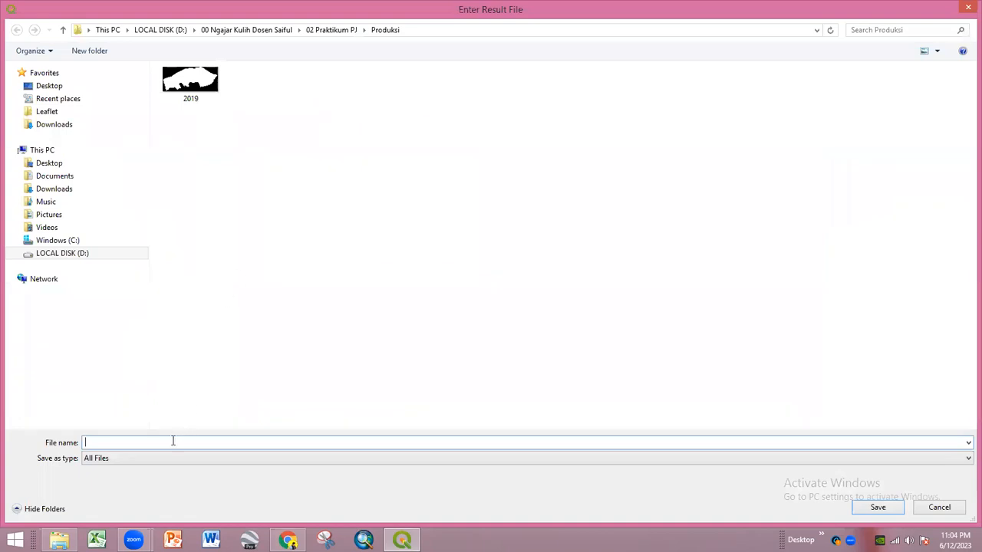
type("2020")
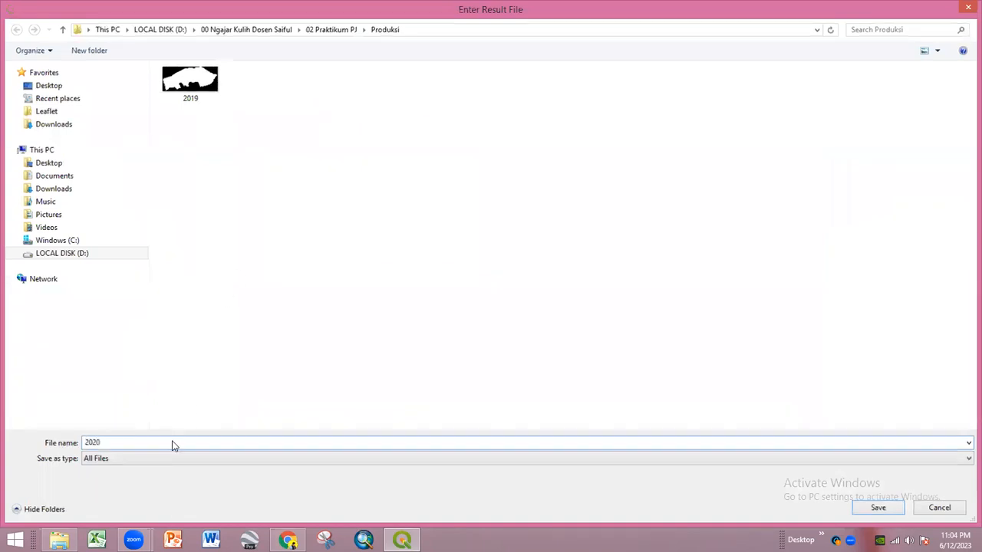
key("Return")
left_click(677, 463)
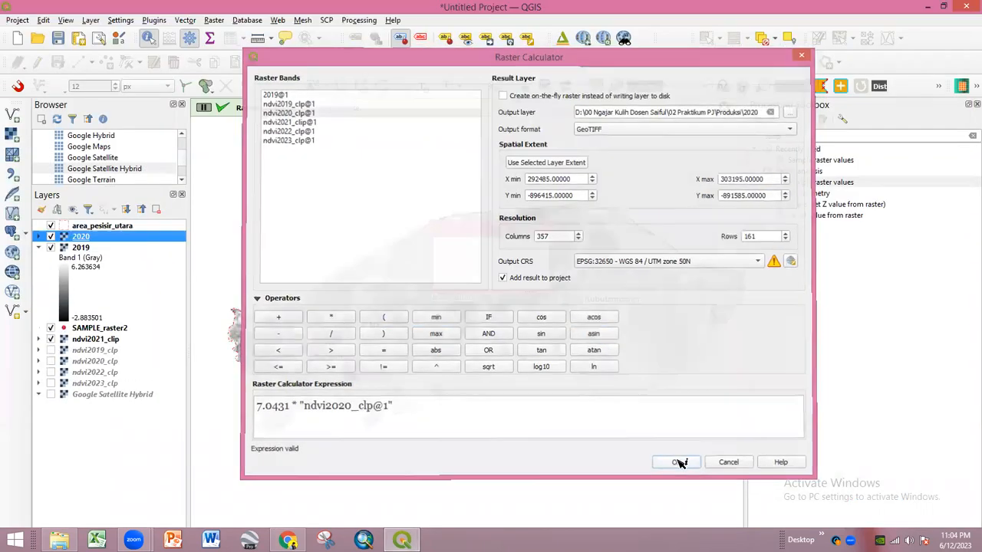
- Compute 7.0431 * ndvi2021_clip@1 in the Raster Calculator and save it as 2021
left_click(212, 21)
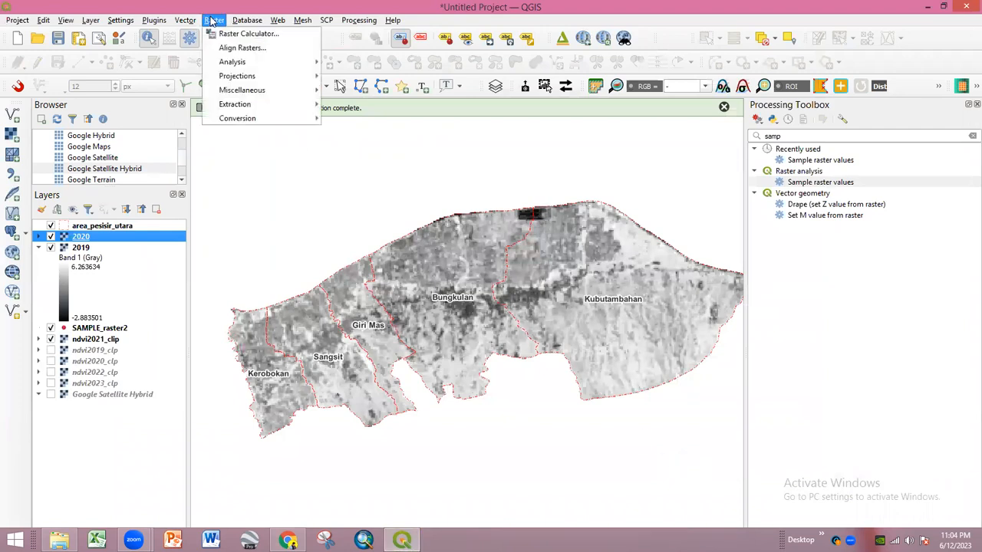
left_click(230, 34)
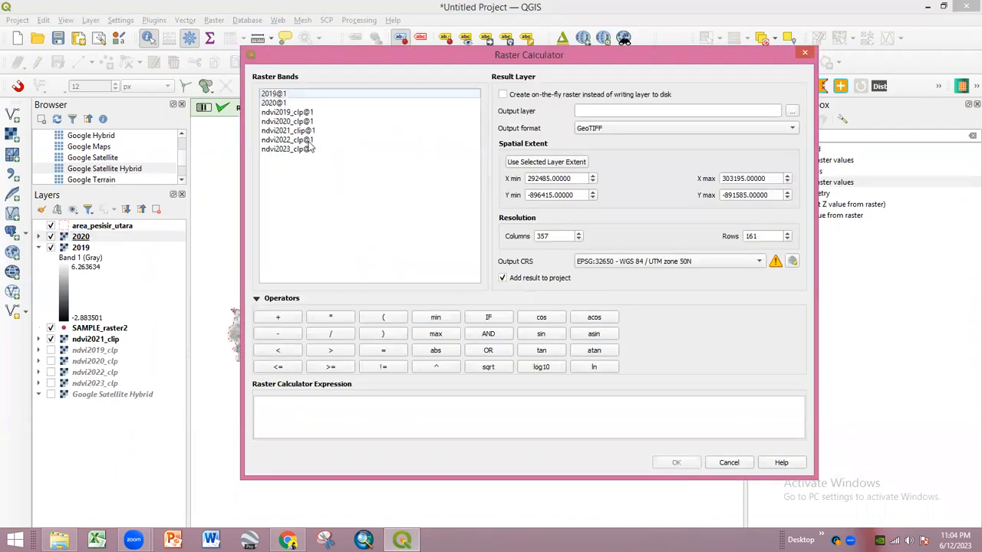
left_click(292, 404)
type("7.0431")
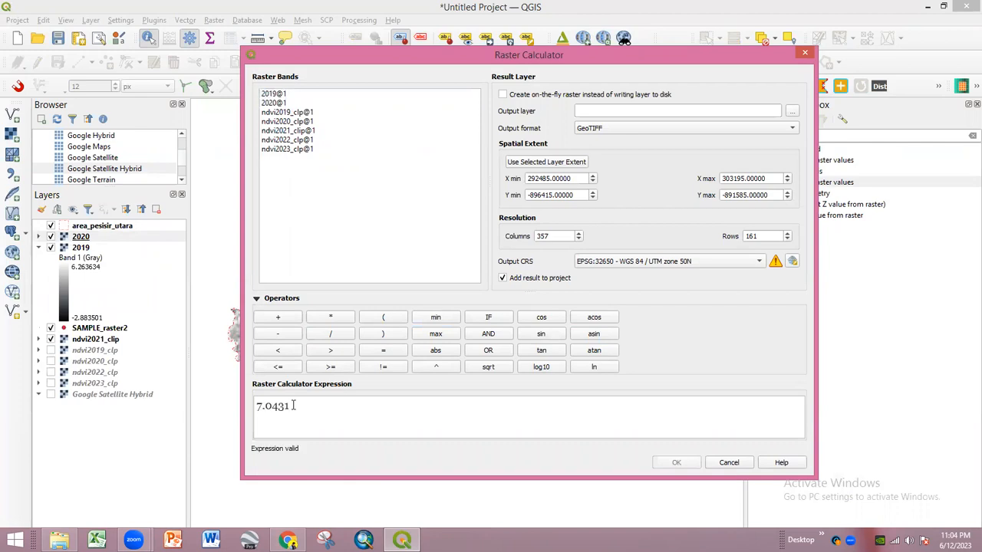
left_click(331, 317)
double_click(299, 130)
left_click(792, 112)
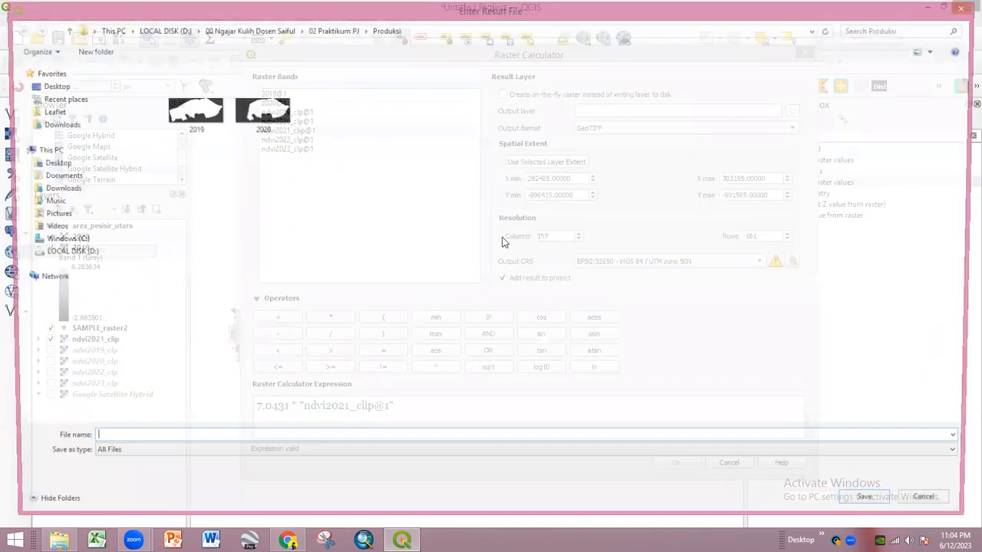
type("2021")
key("Return")
key("Return")
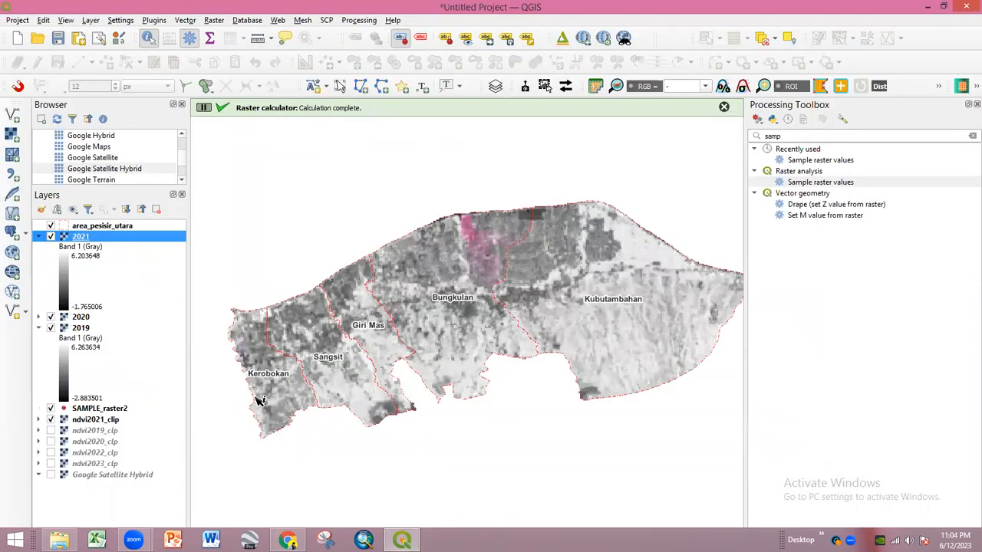
- Compute 7.0431 * "ndvi2022_clp@1" in the Raster Calculator and save it as 2022
left_click(214, 20)
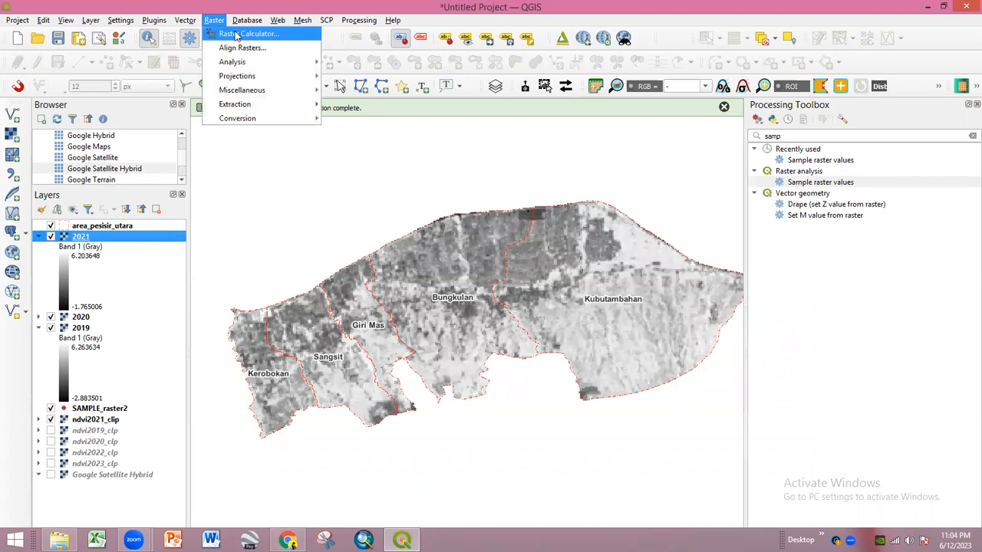
left_click(238, 34)
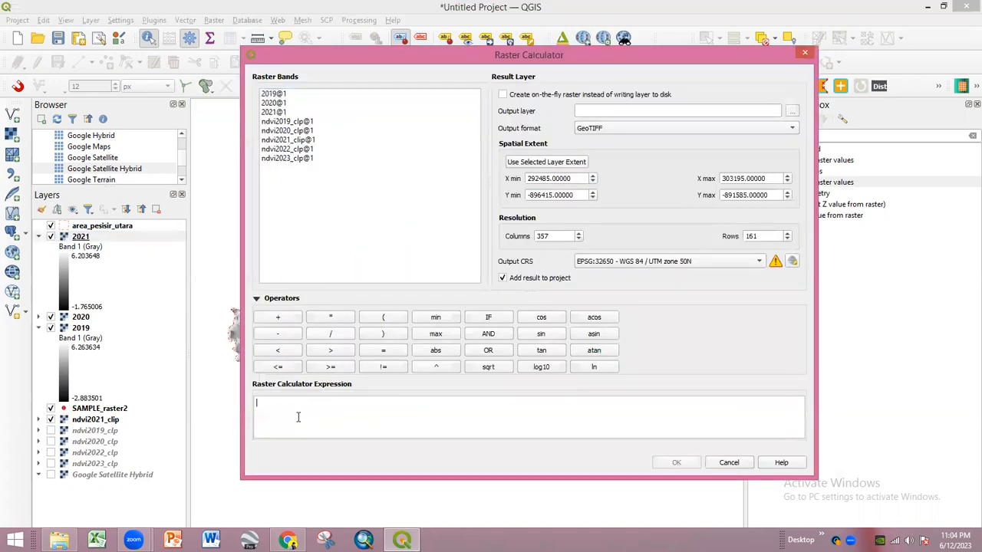
type("7.0431")
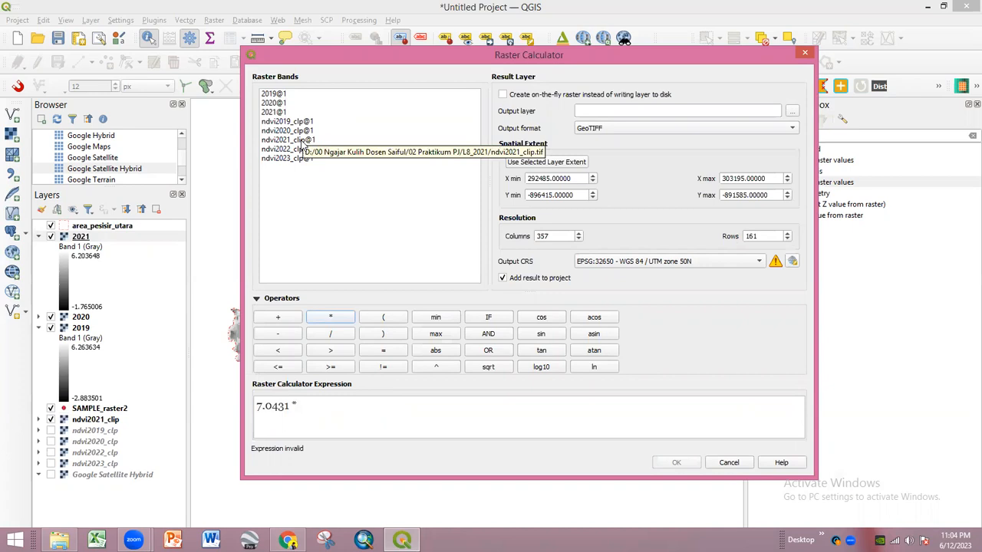
double_click(307, 150)
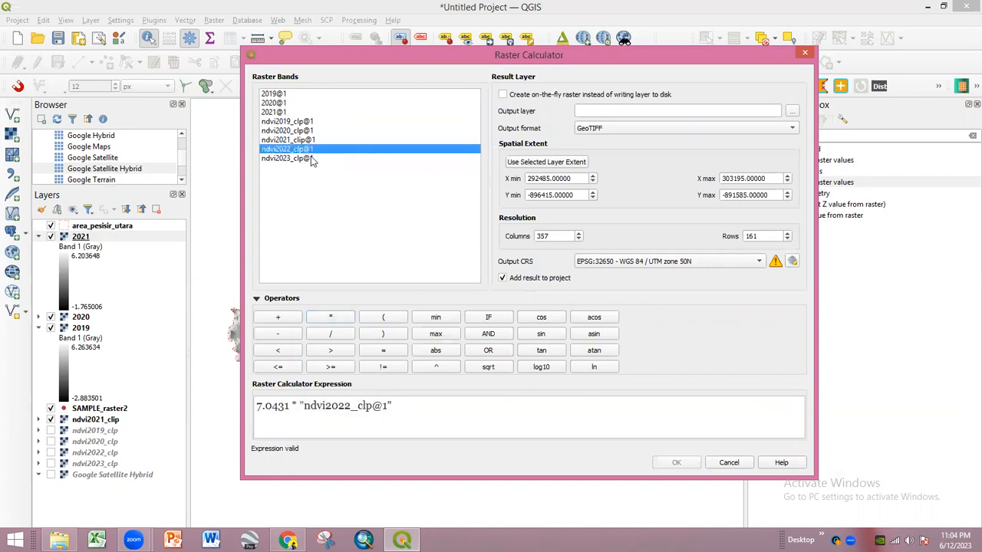
left_click(791, 111)
type("2022")
key("Return")
left_click(675, 464)
- Compute 7.0431 * "ndvi2023_clp@1" in the Raster Calculator and save it as 2023
left_click(214, 19)
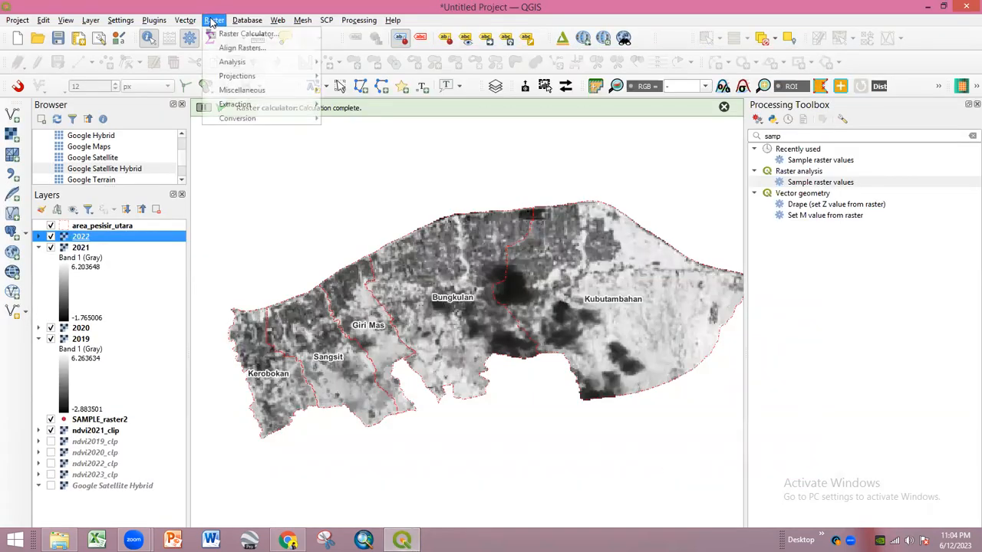
left_click(230, 34)
left_click(301, 411)
type("7.0431")
left_click(330, 318)
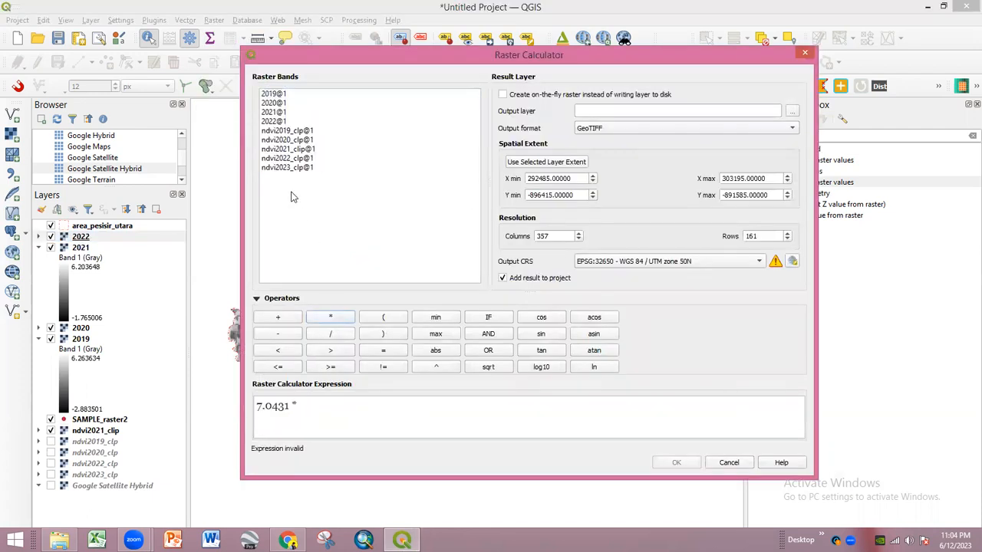
double_click(296, 169)
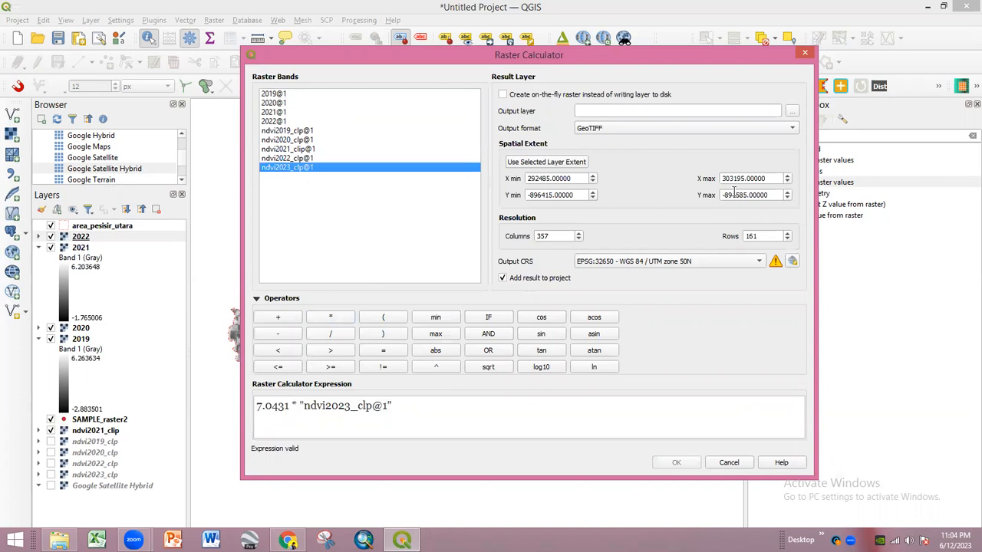
left_click(792, 111)
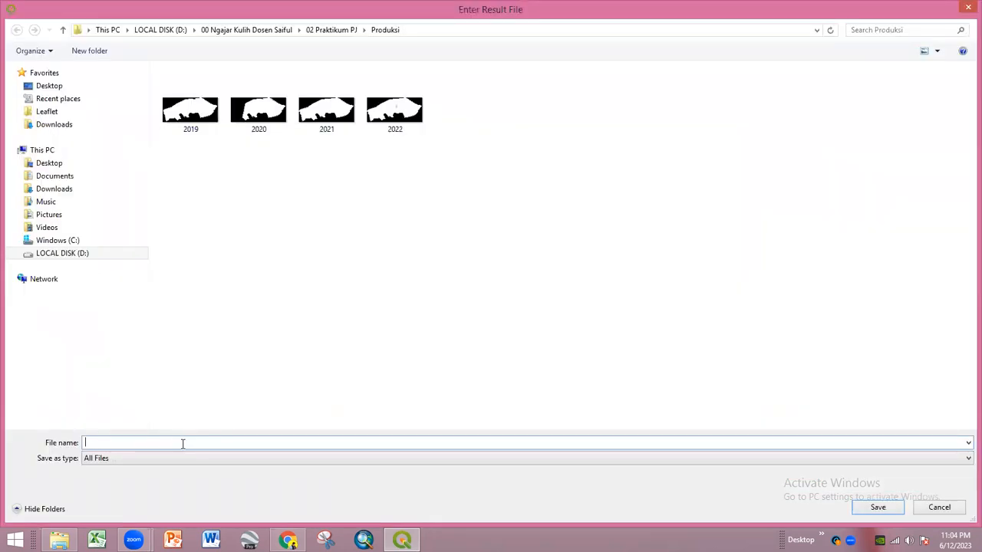
type("2023")
key("Return")
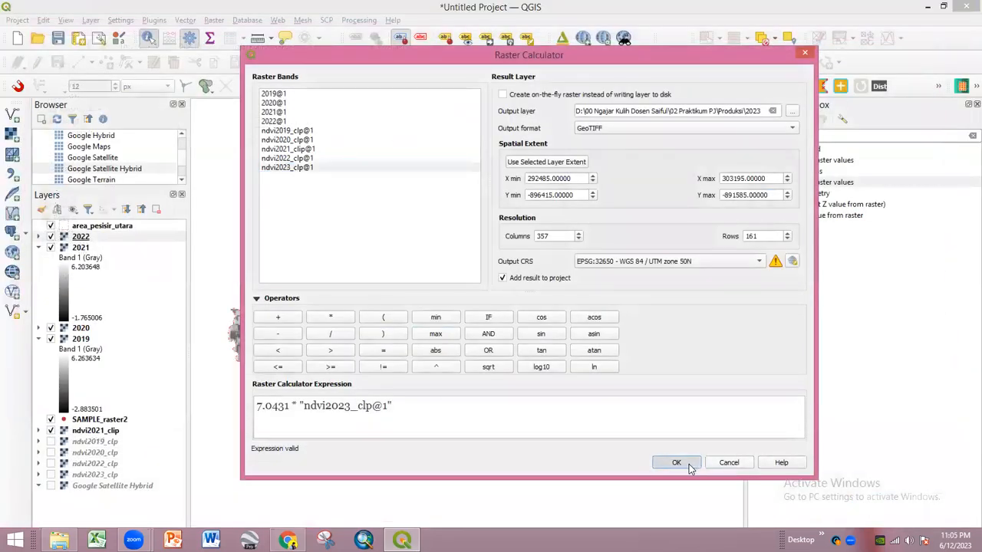
left_click(677, 462)
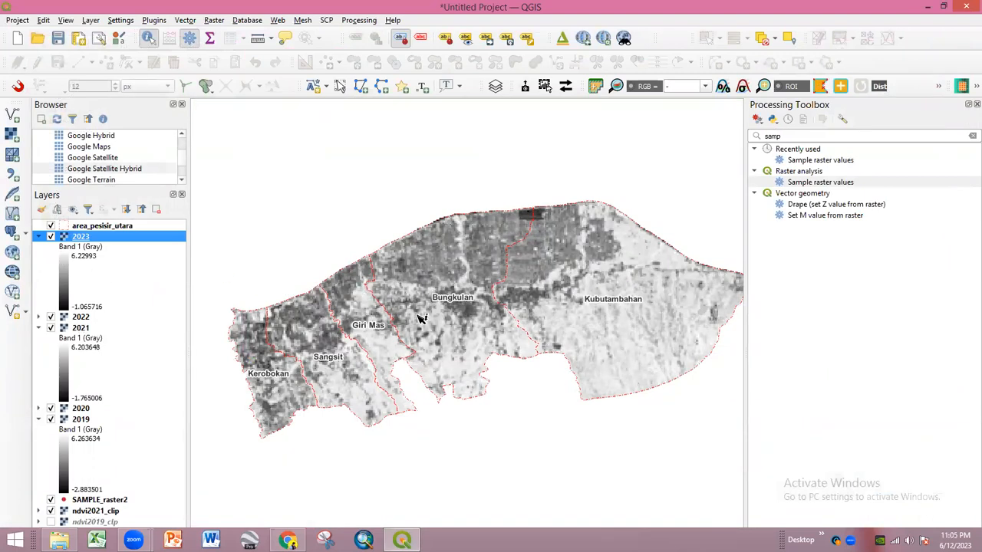
- Collapse the 2023 layer's legend and expand the 2022 legend in the Layers panel
scroll(341, 299, "up", 1)
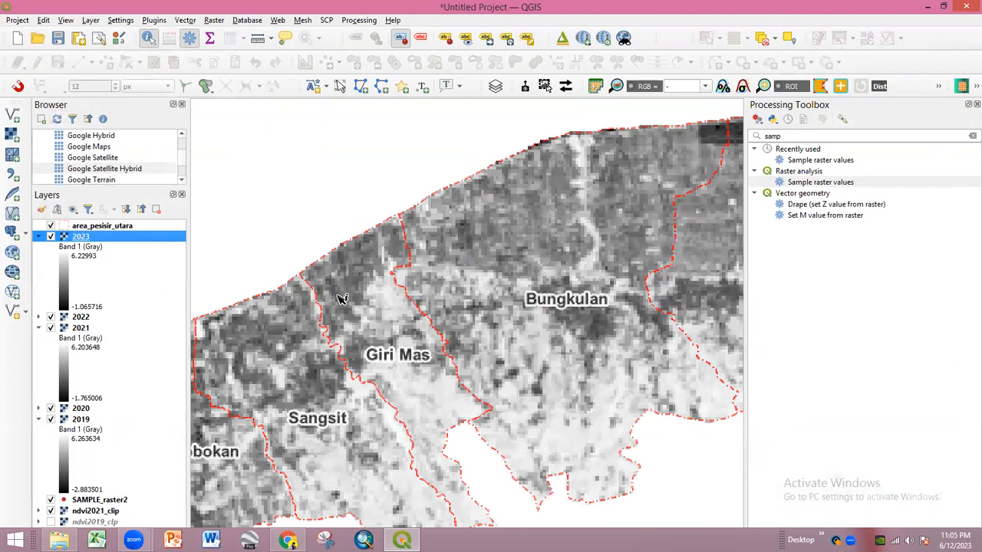
left_click(40, 237)
left_click(39, 248)
- Collapse the yearly raster legends and hide ndvi2021_clip and area_pesisir_utara
left_click(39, 257)
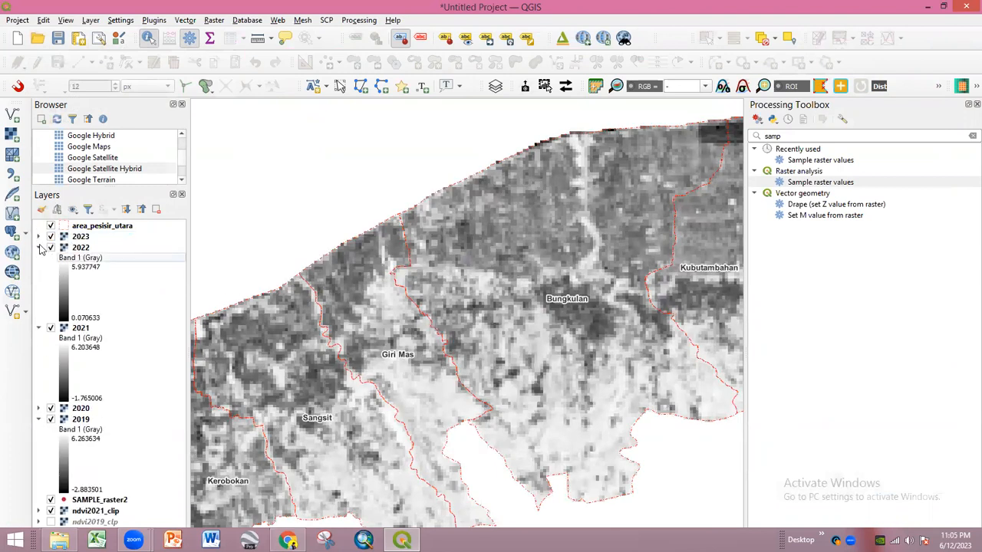
left_click(39, 248)
left_click(39, 259)
left_click(39, 281)
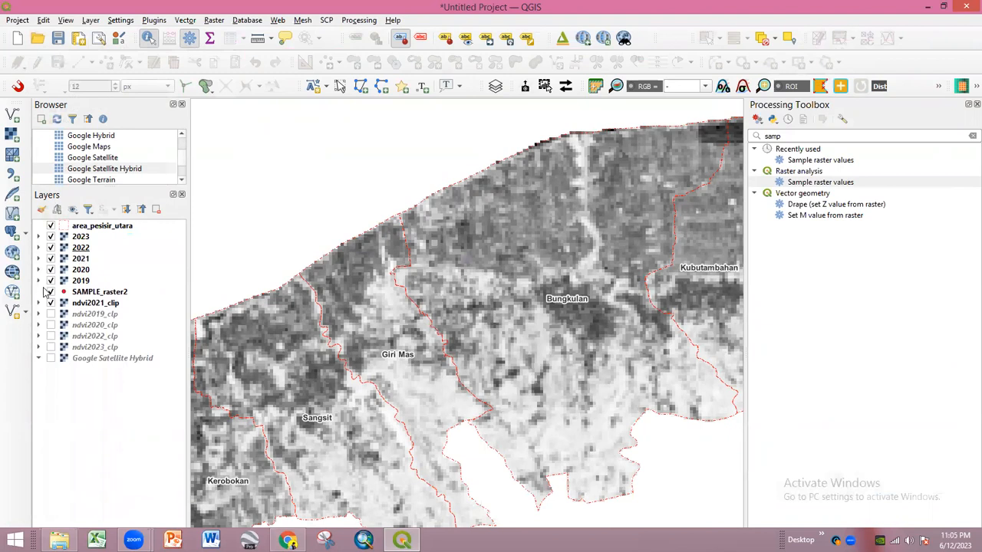
left_click(50, 302)
left_click(51, 291)
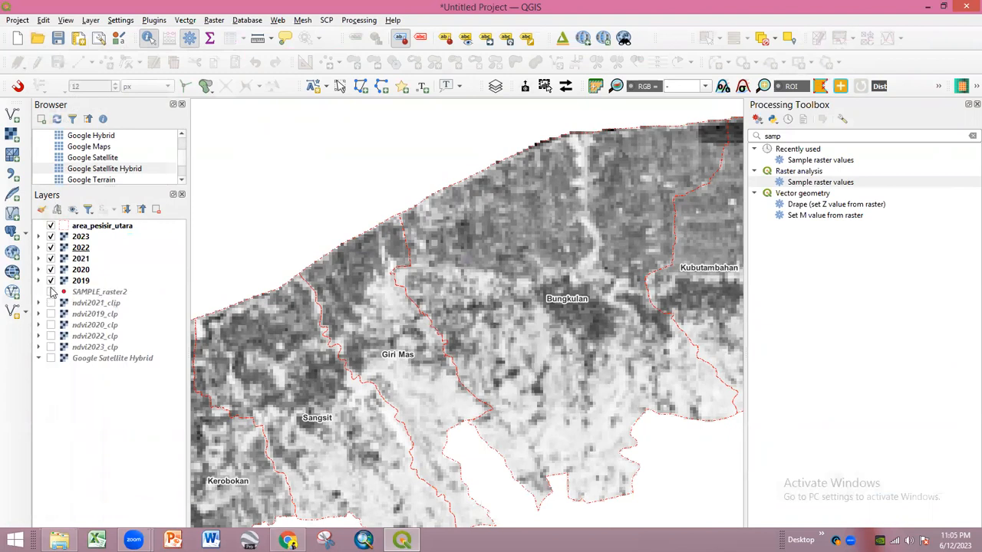
left_click(50, 226)
left_click(360, 280)
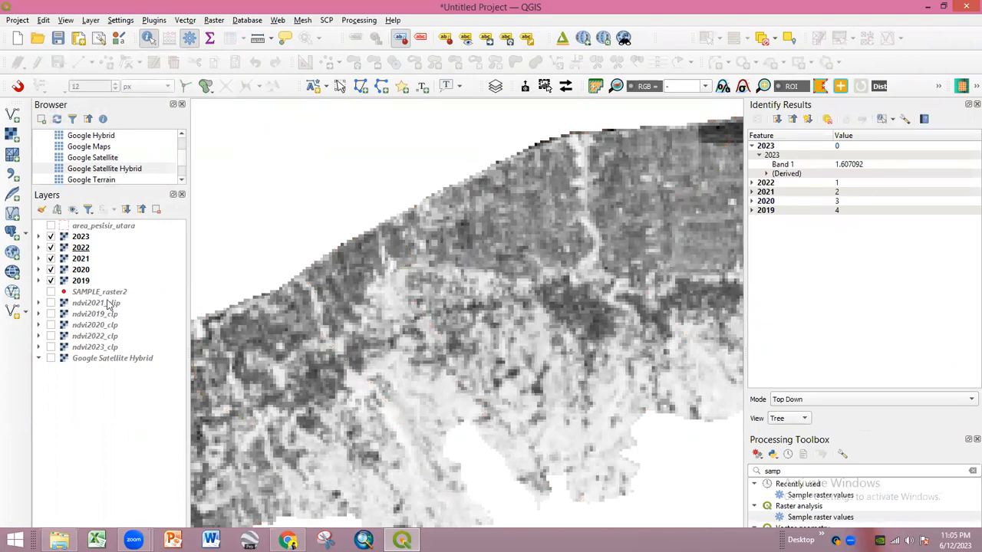
- Put SAMPLE_raster2 on top with Google Satellite Hybrid just below it
left_click(50, 292)
left_click_drag(77, 294, 116, 235)
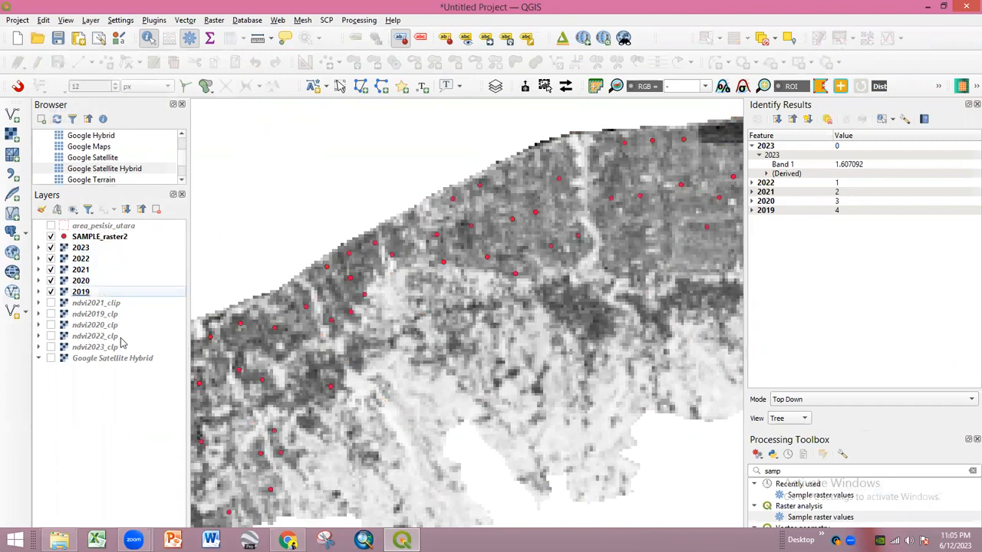
left_click(51, 359)
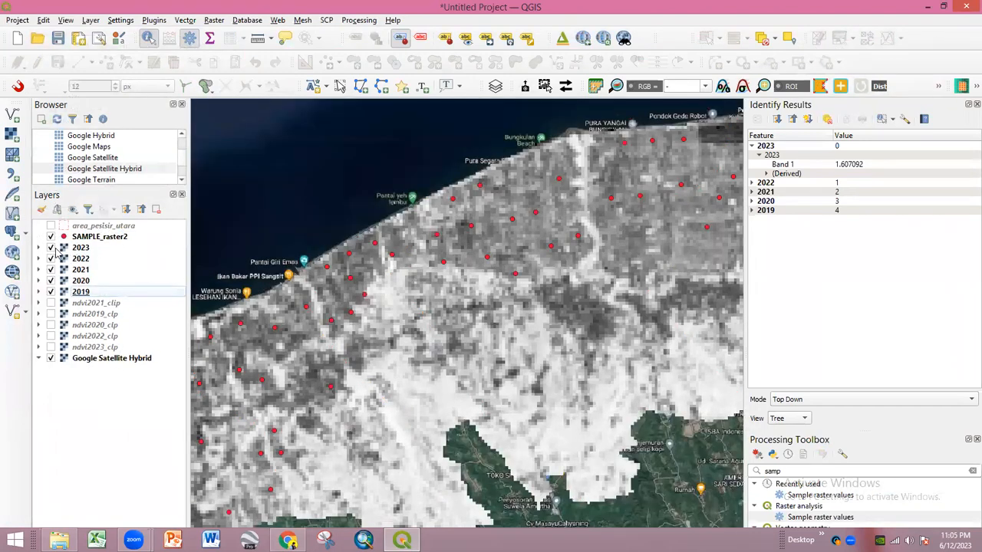
left_click_drag(105, 361, 151, 247)
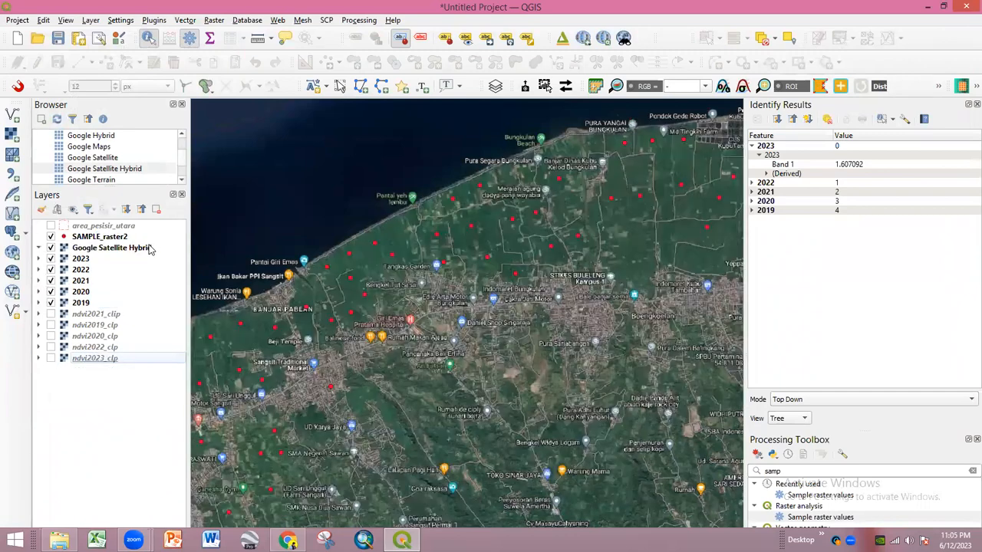
scroll(389, 266, "up", 2)
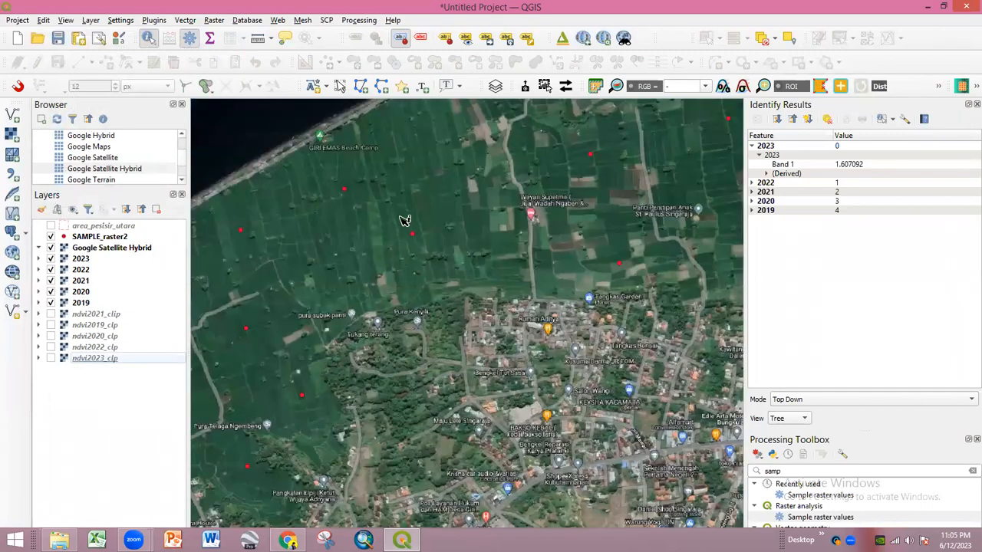
left_click(50, 248)
- Identify production values at a sample spot per year, e.g. 2.871875 (2020), 2.704167 (2019)
left_click(408, 230)
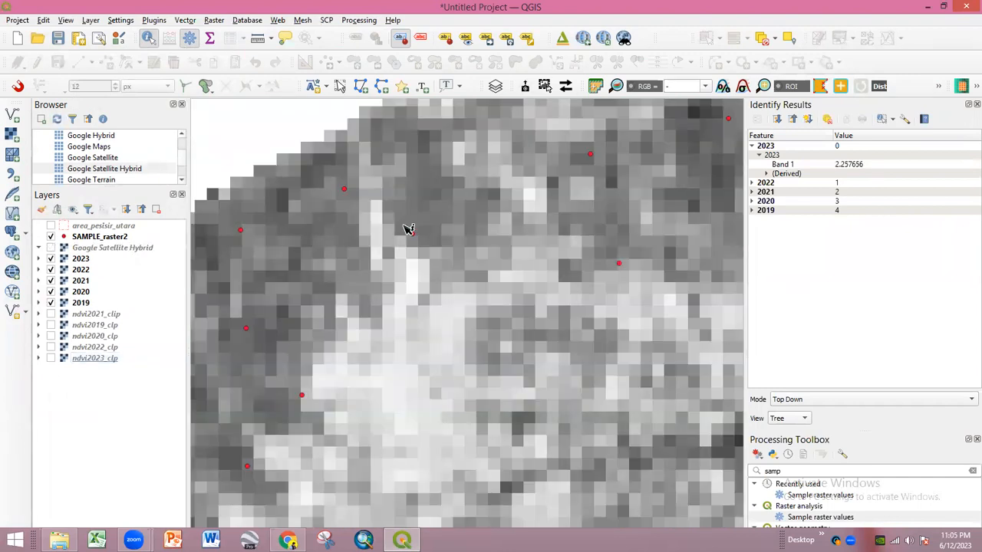
scroll(408, 230, "up", 1)
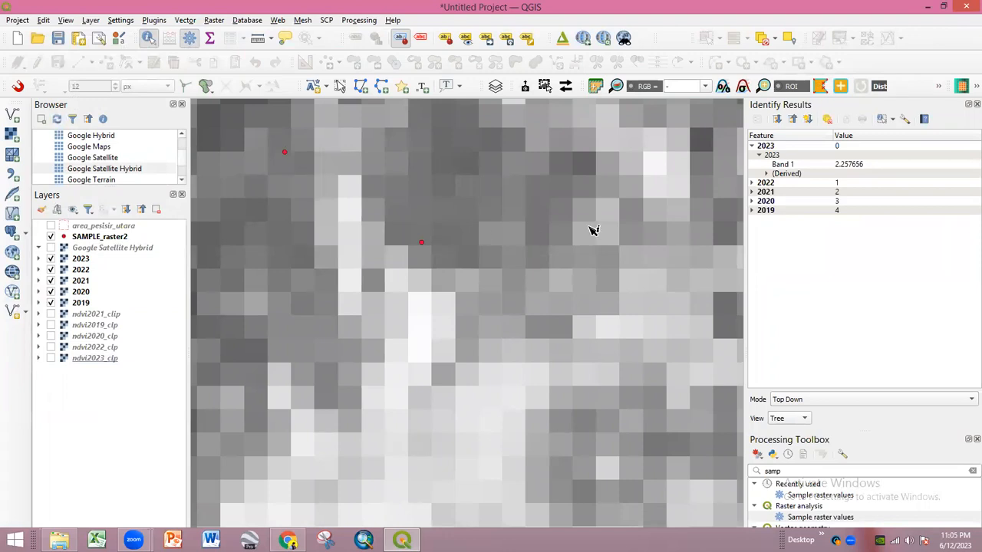
left_click(753, 183)
left_click(759, 192)
left_click(753, 220)
left_click(753, 237)
left_click(753, 256)
left_click(759, 247)
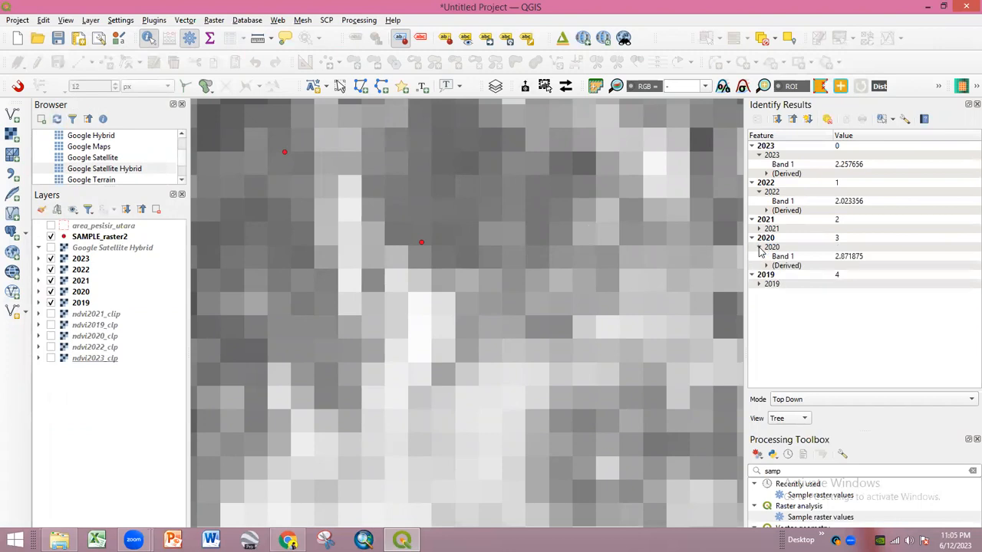
left_click(761, 284)
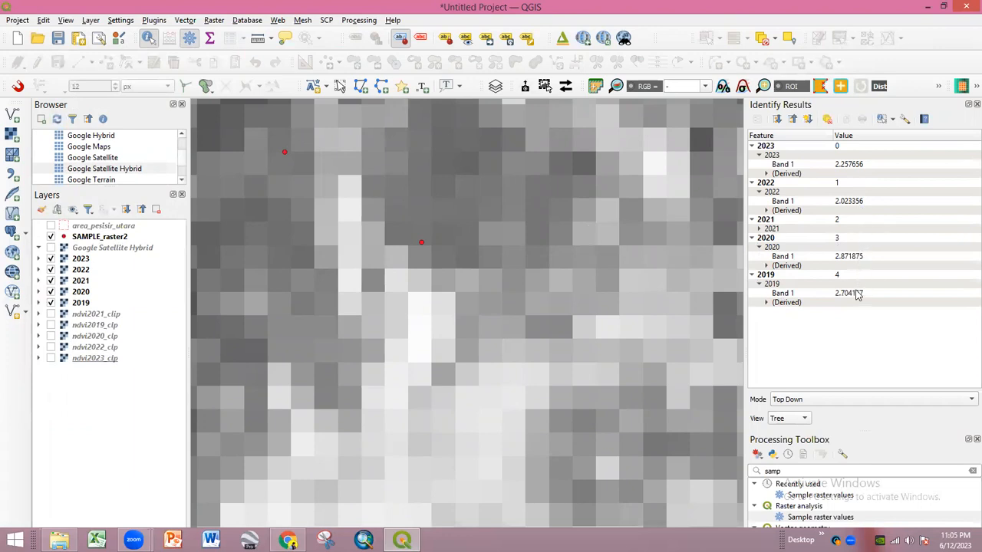
left_click(766, 303)
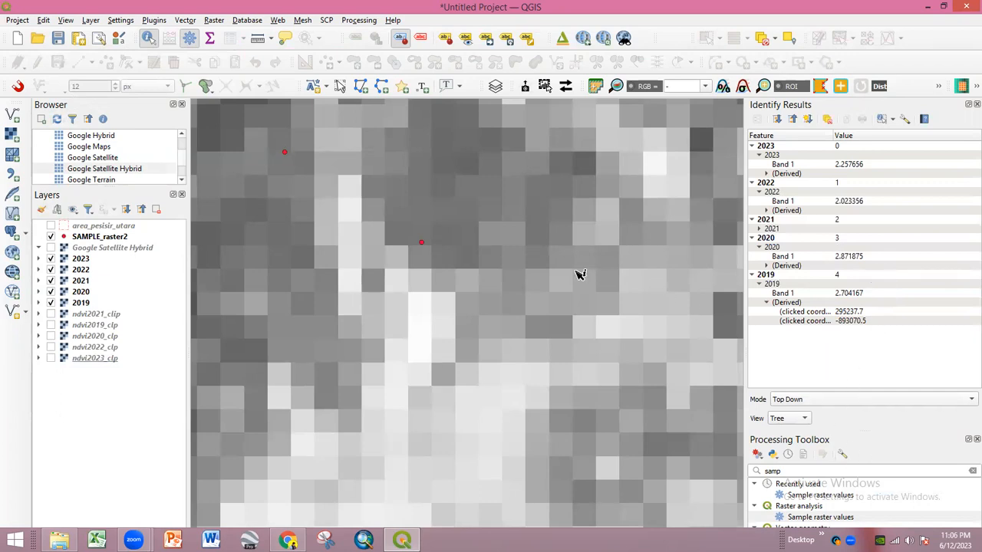
- Zoom out until the full study-area raster and all sample points are visible
scroll(501, 278, "down", 4)
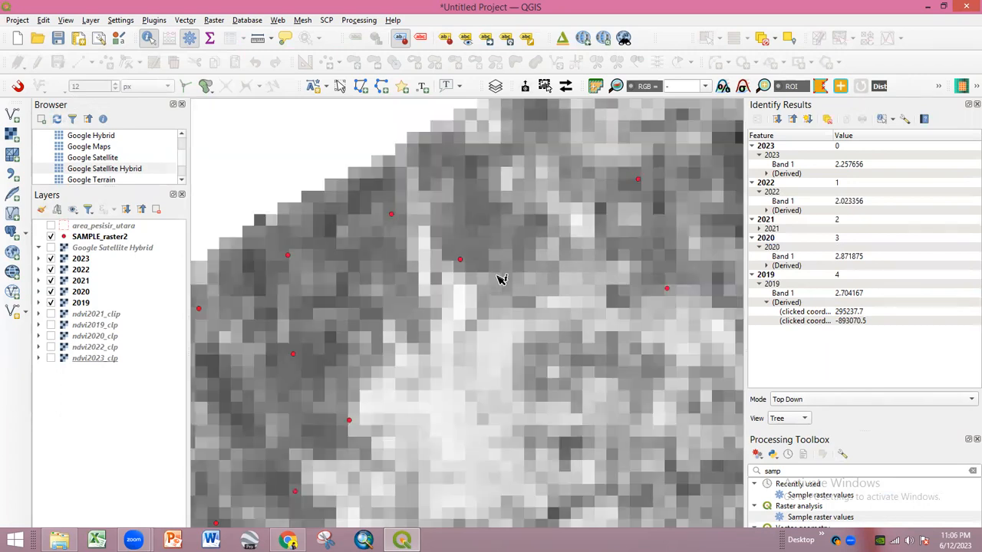
scroll(498, 278, "up", 4)
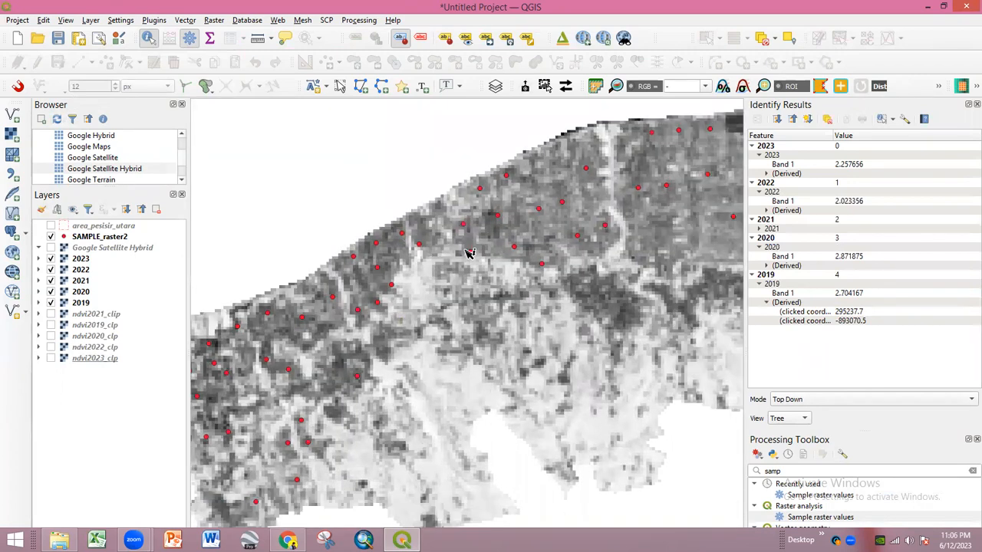
scroll(509, 193, "up", 1)
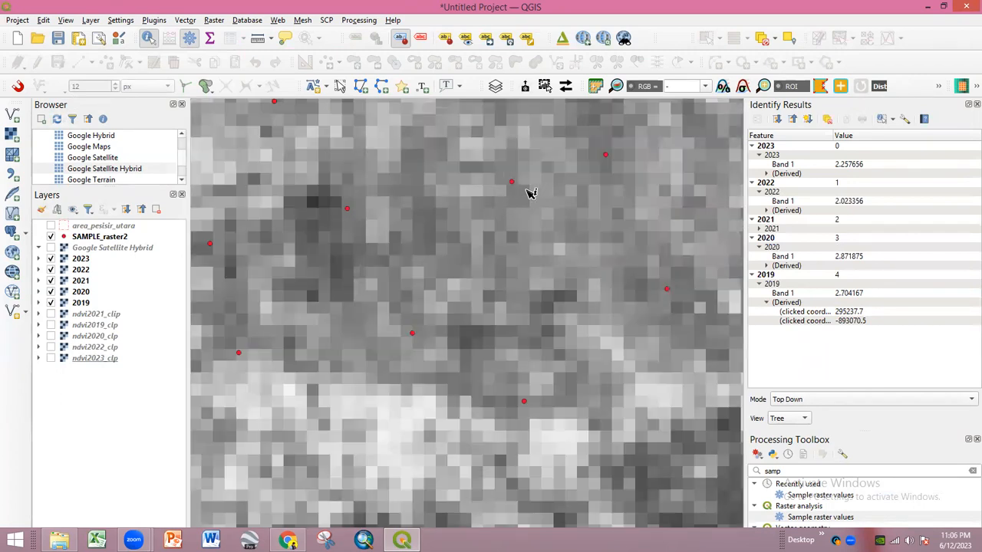
scroll(357, 212, "down", 3)
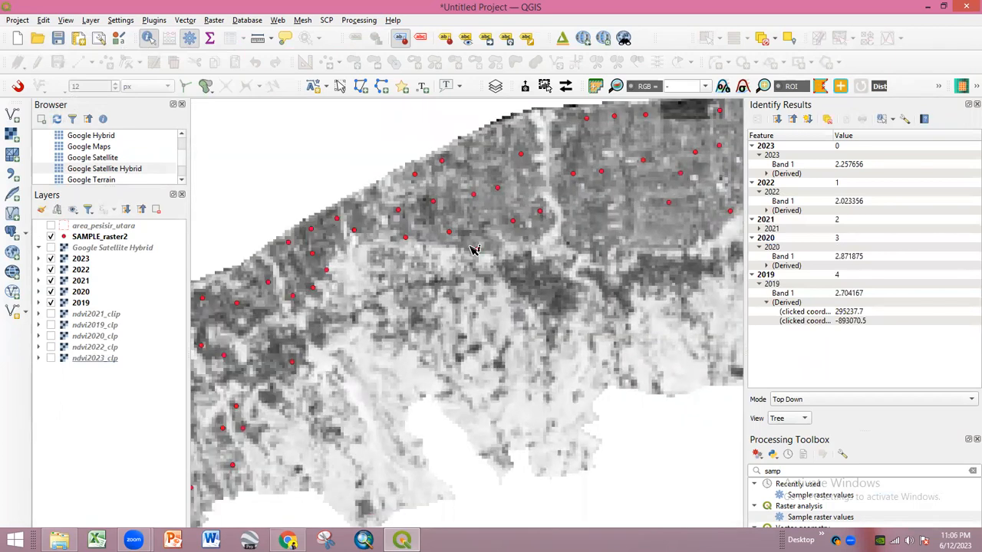
scroll(423, 258, "down", 1)
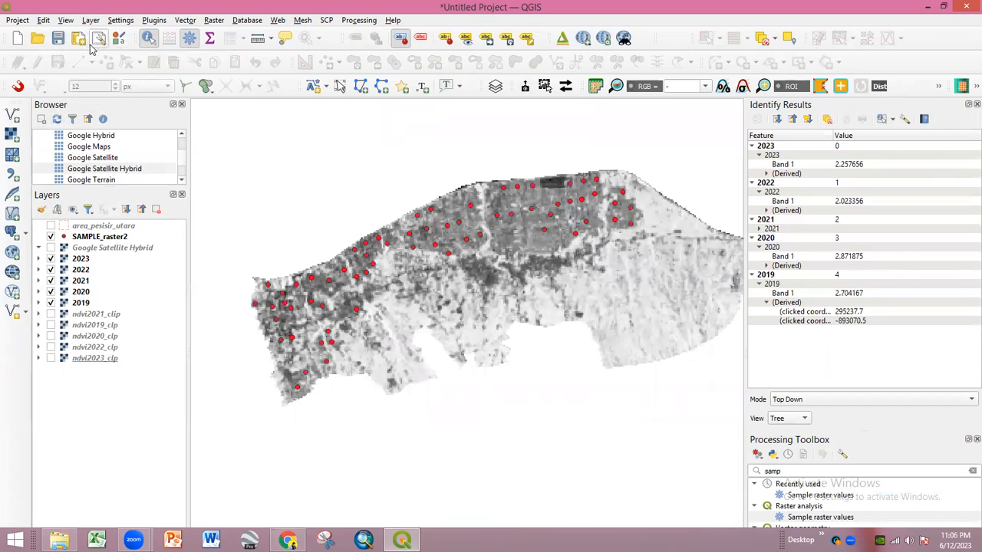
- Open and review the SAMPLE_raster2 attribute table, then close it
right_click(97, 239)
left_click(144, 408)
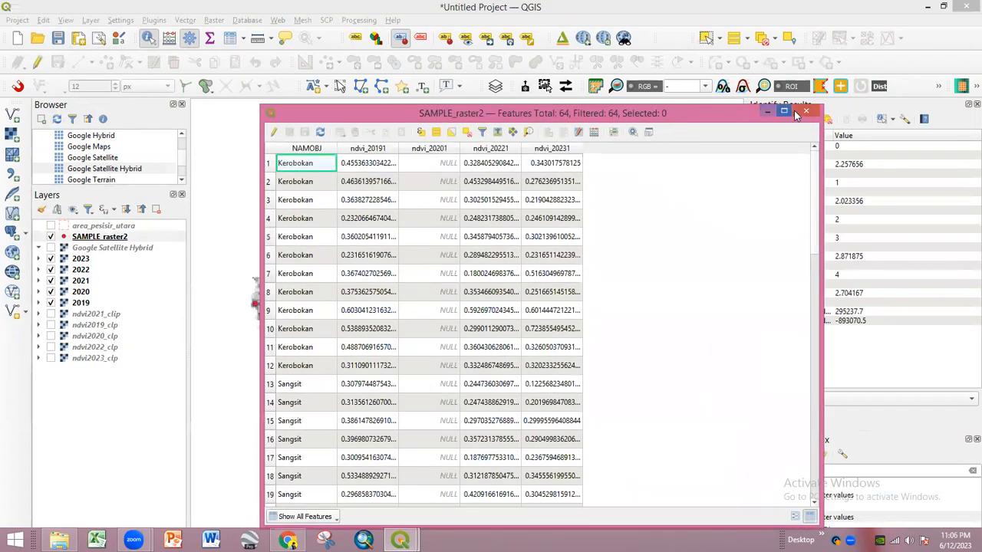
left_click(768, 113)
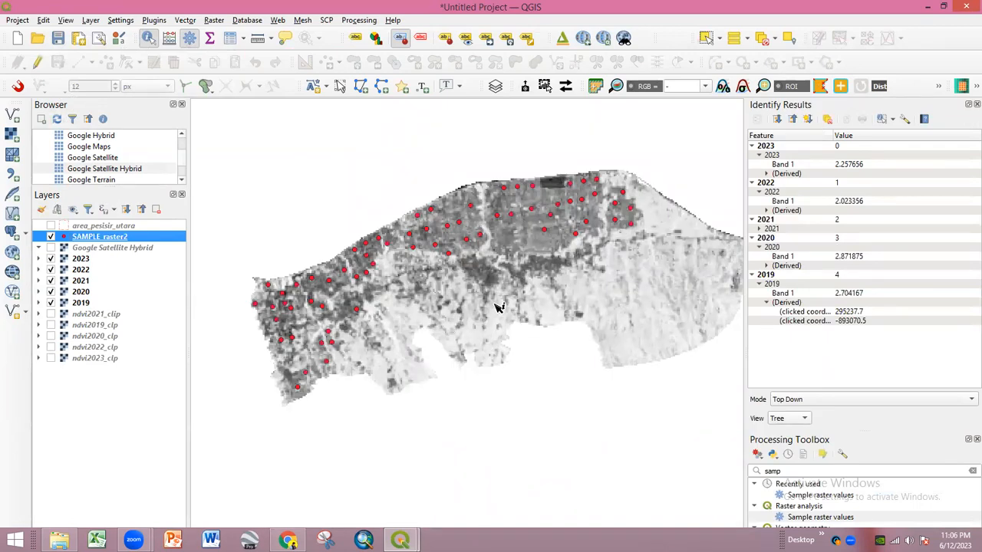
- Close the Identify Results panel and select Sample raster values in the Processing Toolbox
left_click_drag(500, 307, 413, 307)
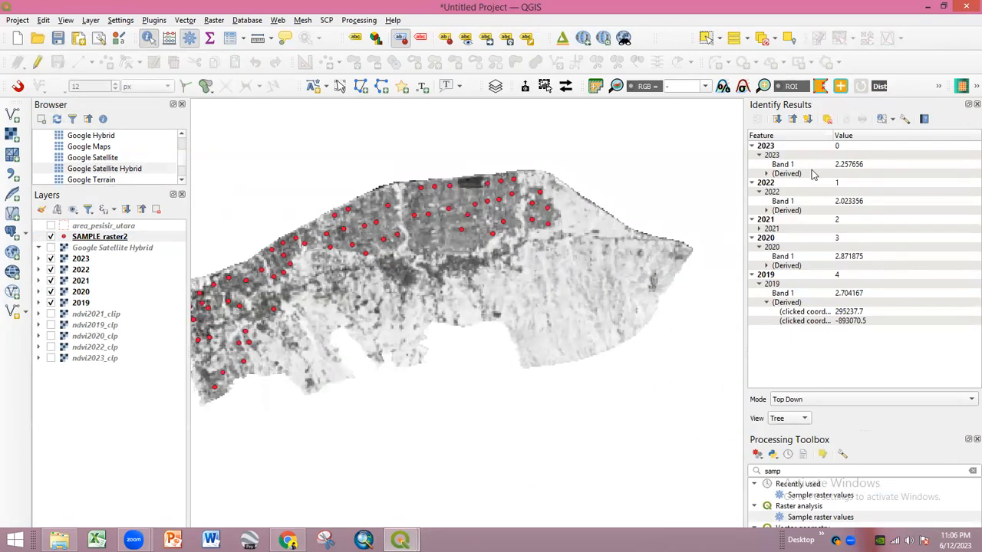
left_click(976, 104)
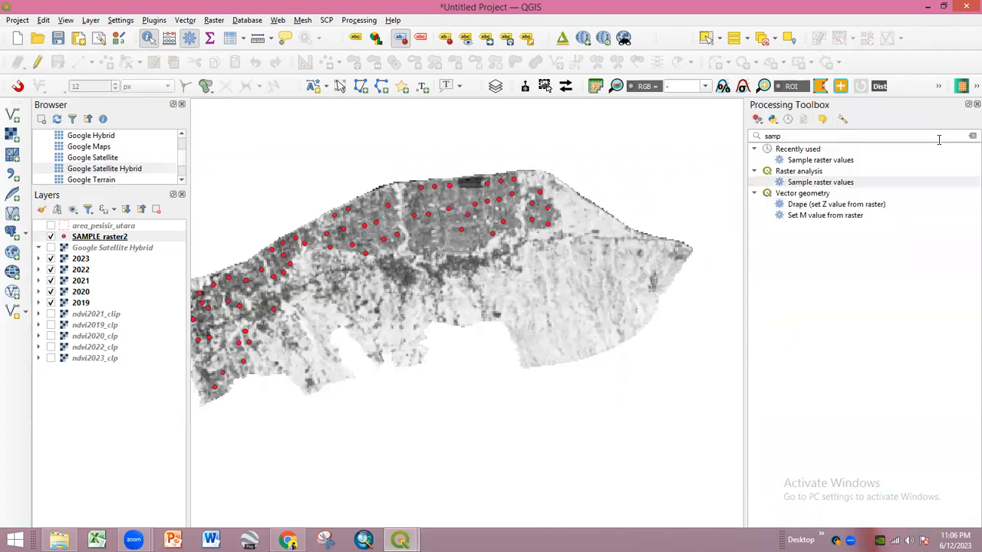
left_click(836, 186)
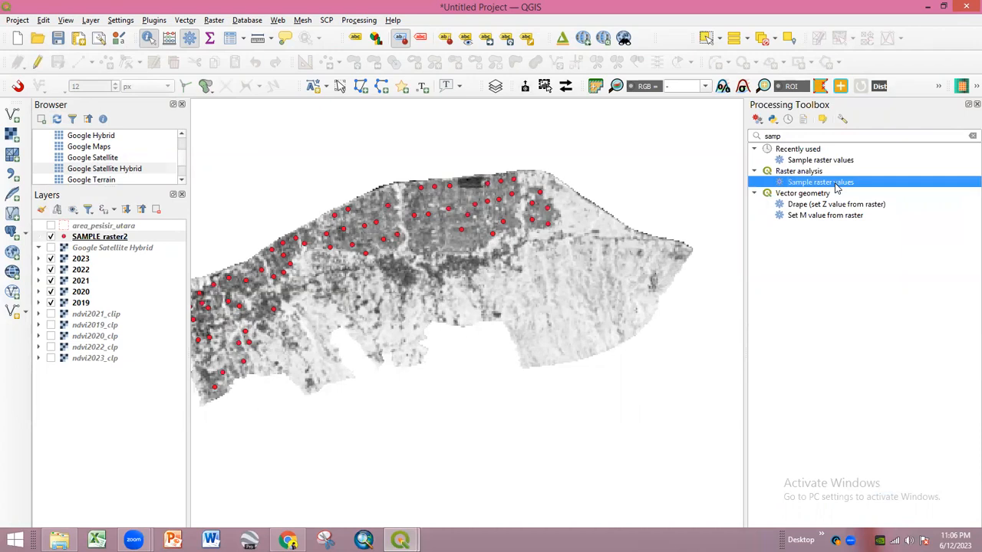
- Run Sample raster values on SAMPLE_raster2 with the 2019 raster and prefix 2019
double_click(836, 184)
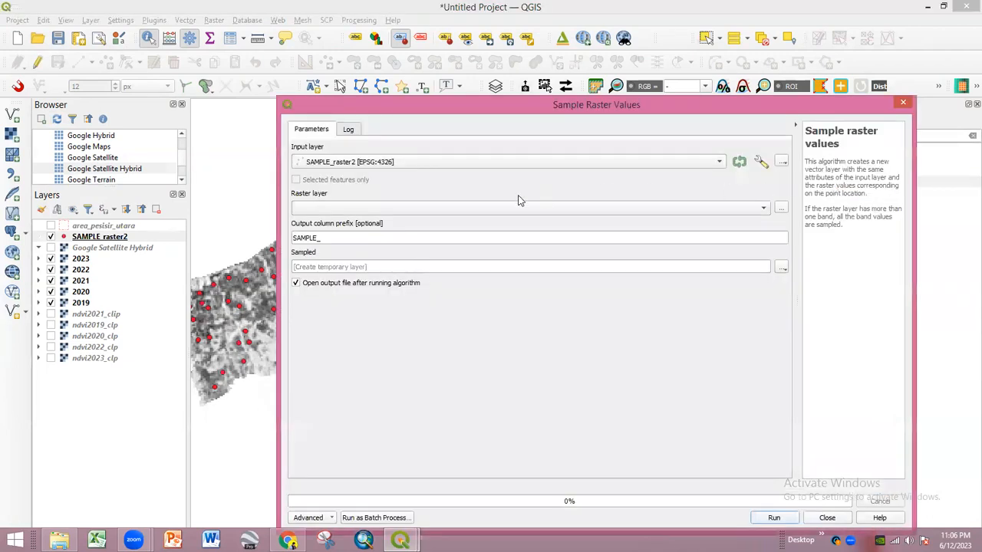
left_click(390, 162)
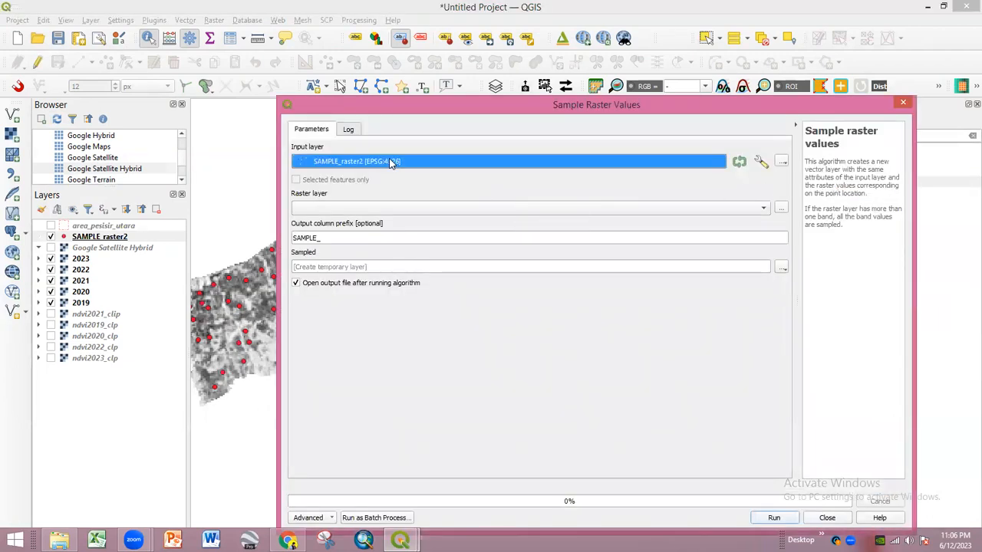
left_click(386, 167)
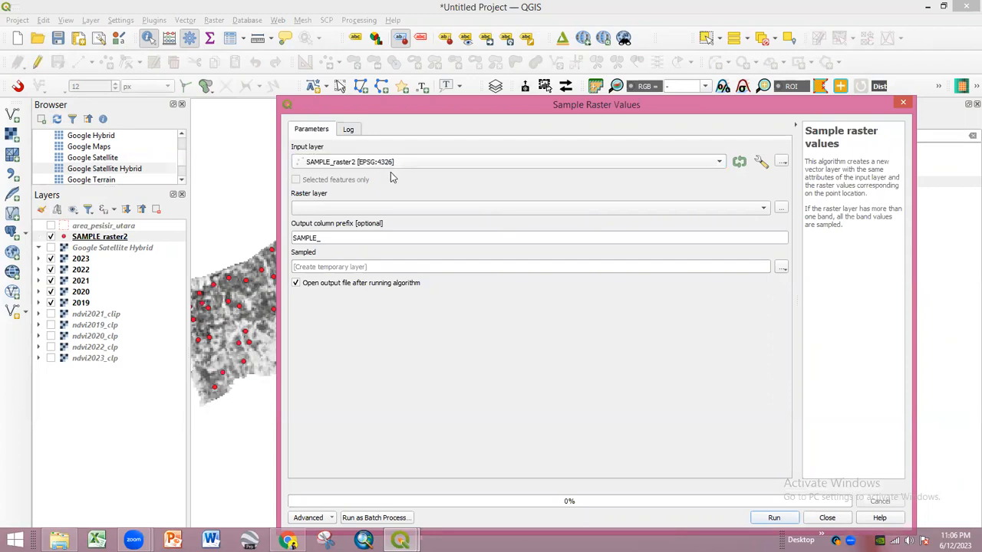
left_click(376, 208)
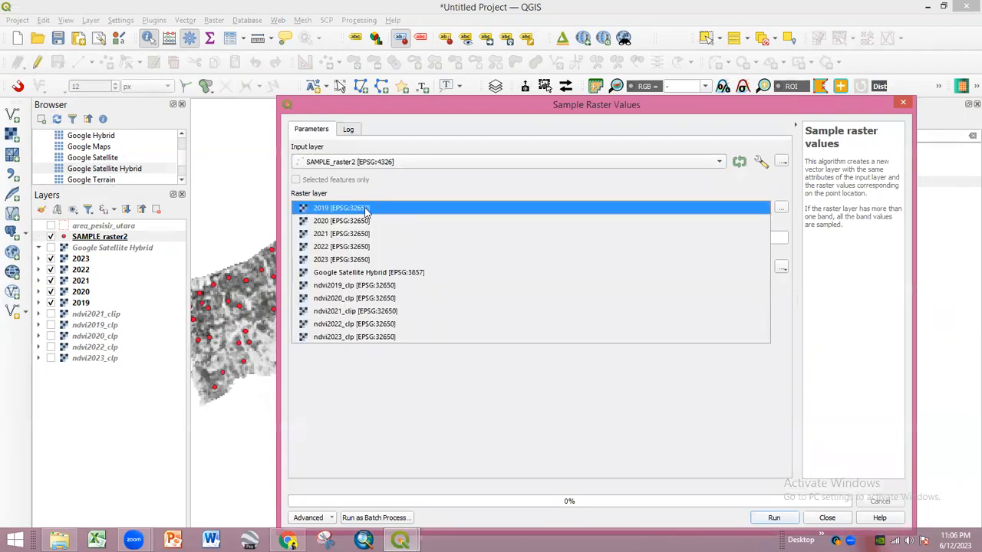
left_click(366, 211)
left_click_drag(322, 238, 276, 237)
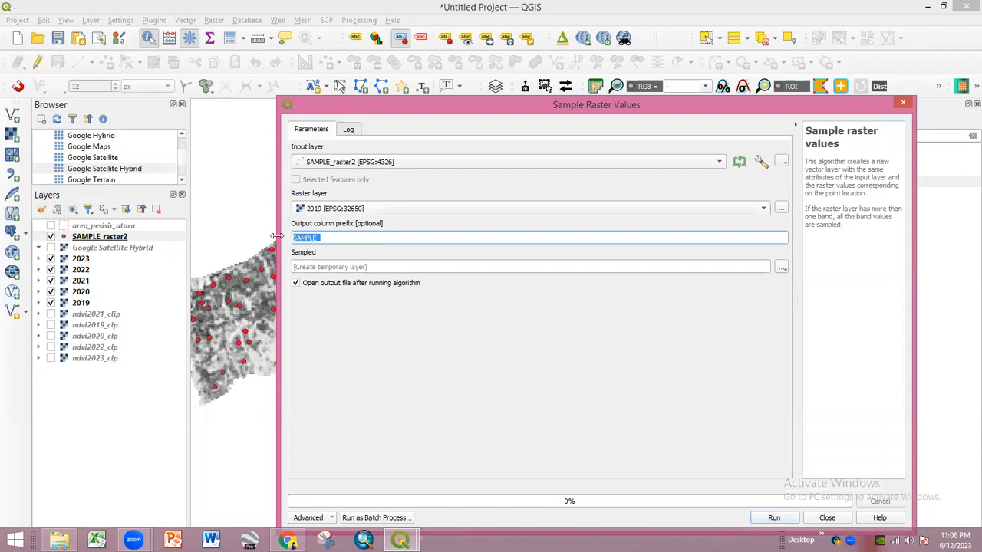
type("20")
left_click_drag(690, 107, 656, 70)
left_click(740, 481)
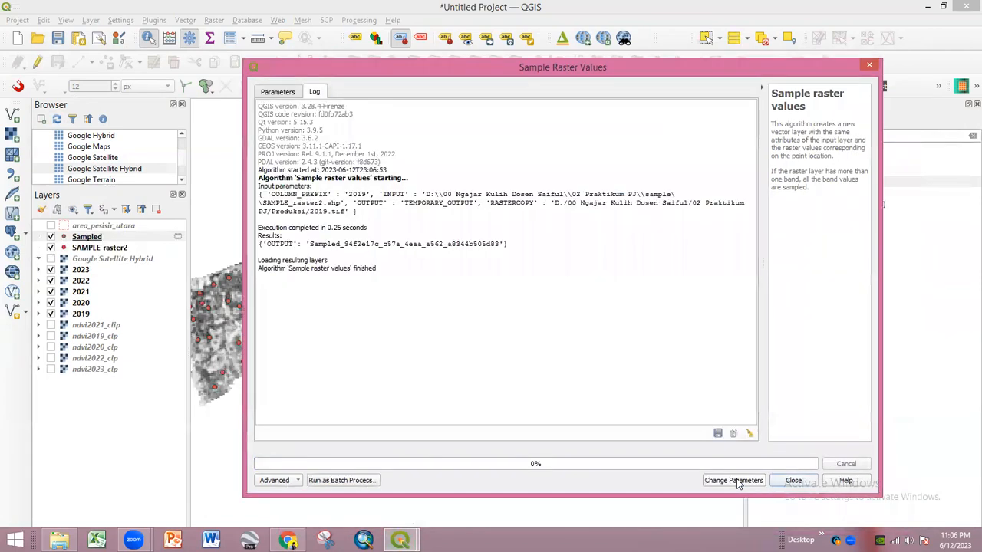
left_click(794, 481)
- Check the Sampled layer's attribute table, then reopen Sample raster values
right_click(110, 238)
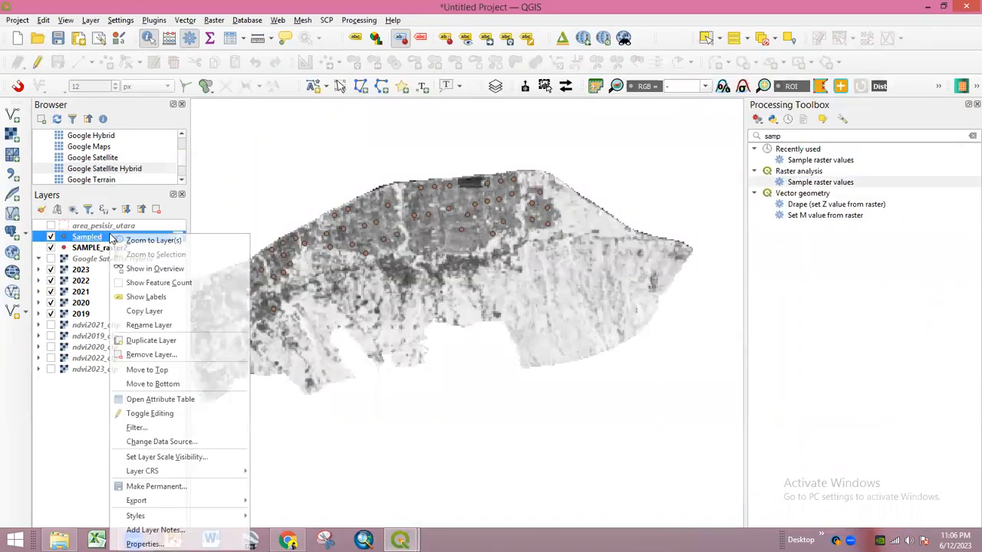
left_click(154, 399)
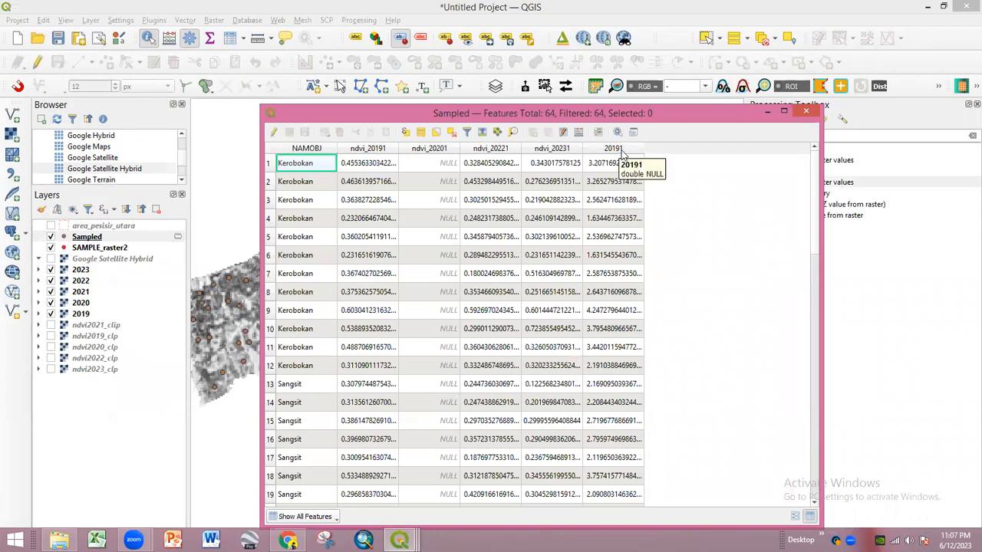
left_click(767, 112)
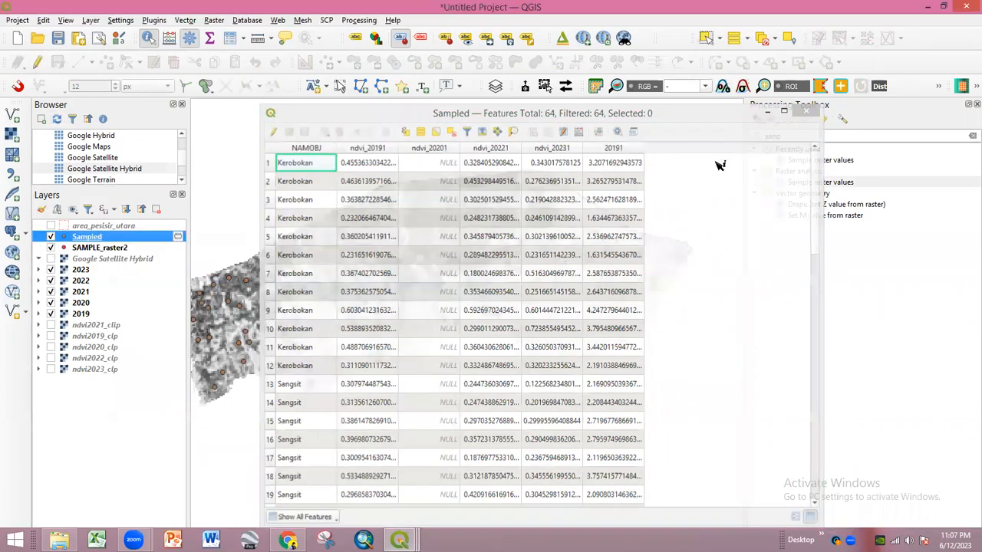
double_click(827, 182)
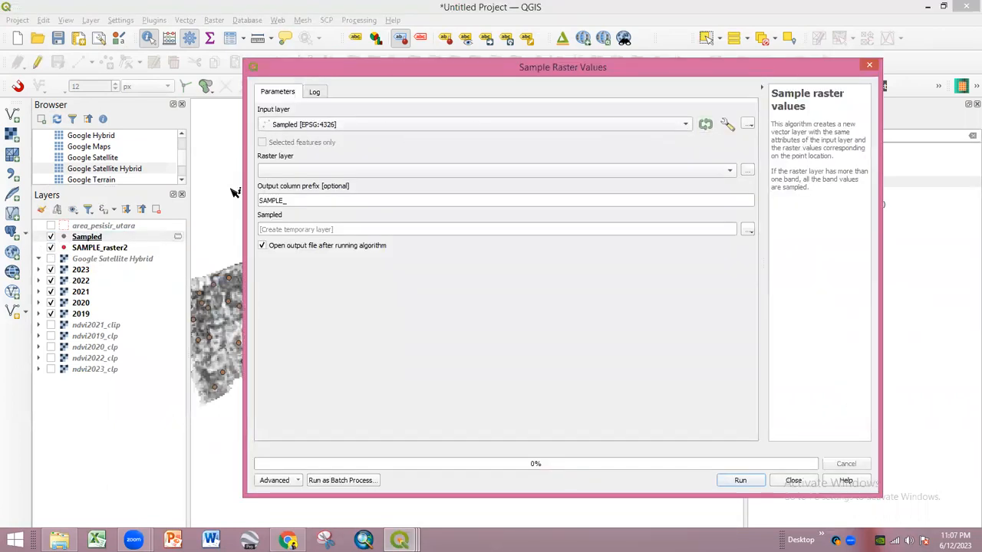
- Sample the 2020 raster at the Sampled points with column prefix 2020, skipping the scratch-layer save
left_click(318, 172)
left_click(325, 185)
left_click_drag(307, 201, 248, 193)
type("2020")
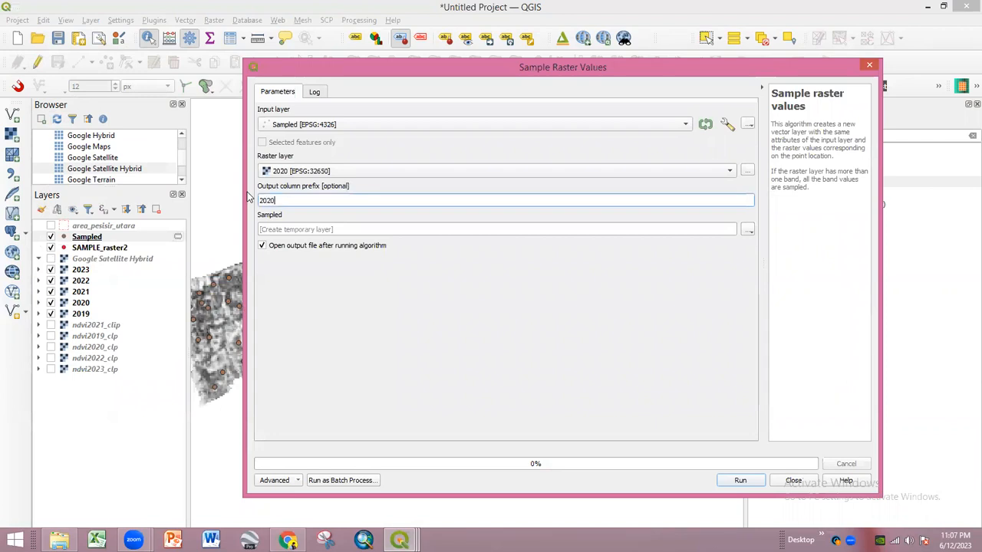
left_click(740, 480)
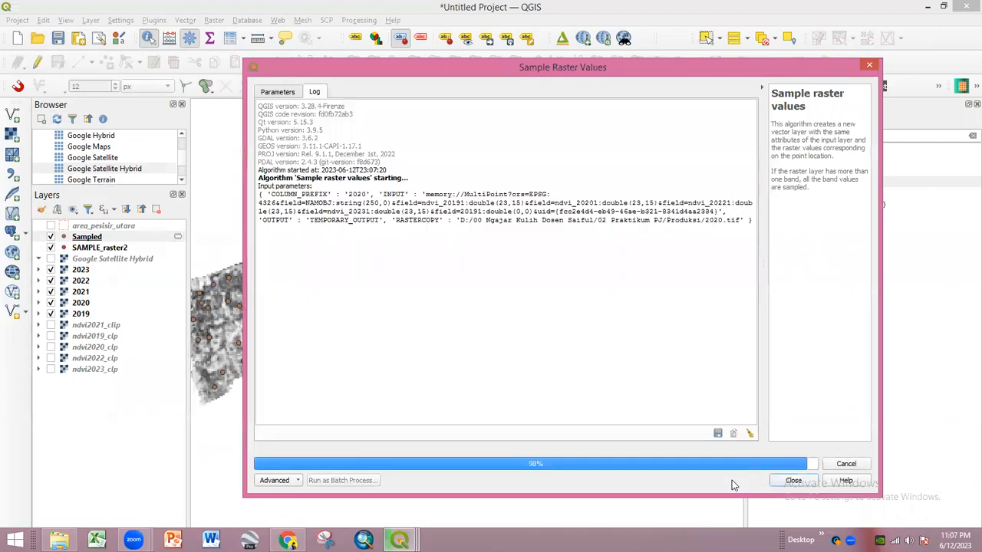
left_click(177, 247)
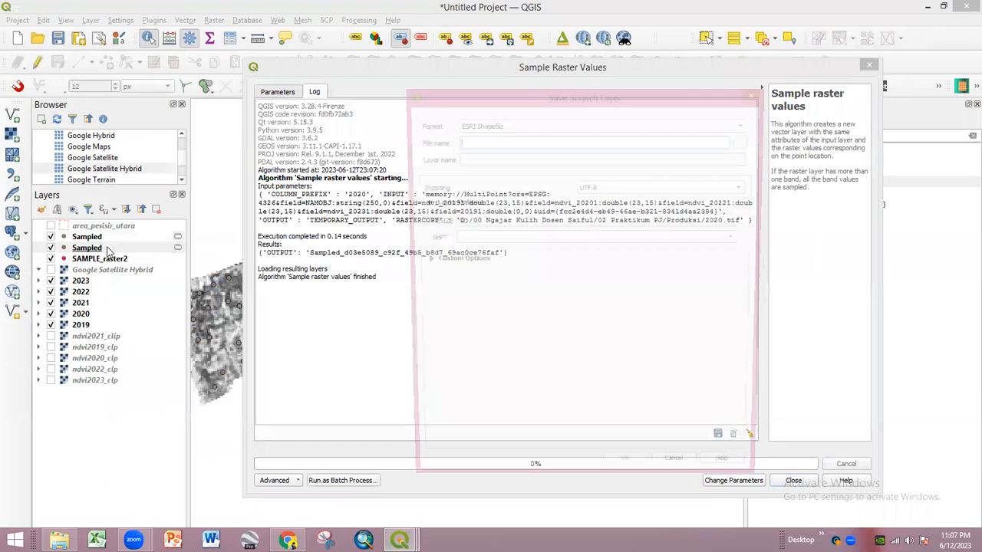
left_click(758, 94)
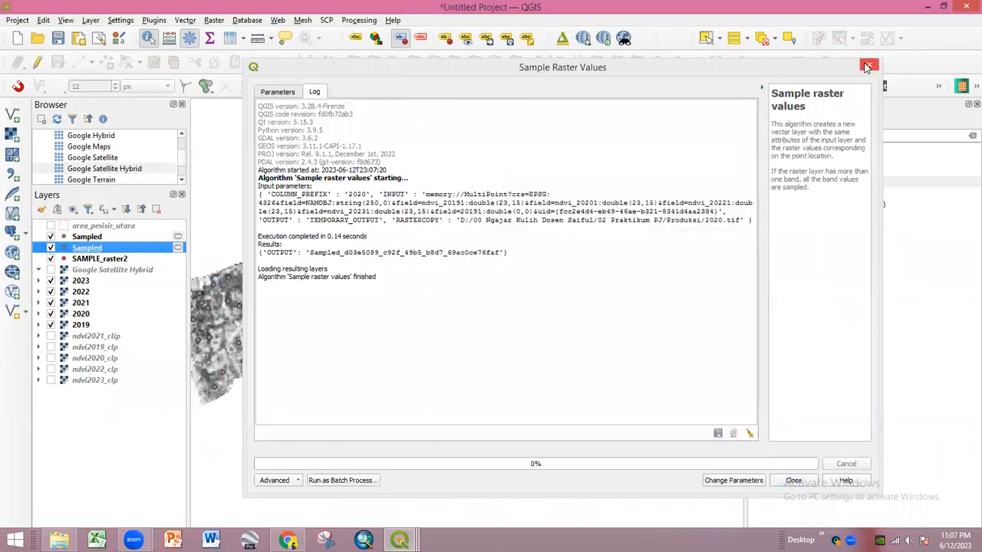
left_click(870, 67)
left_click(214, 23)
- Set up a 2021 raster sampling on Sampled with prefix 20, then close without running
double_click(832, 184)
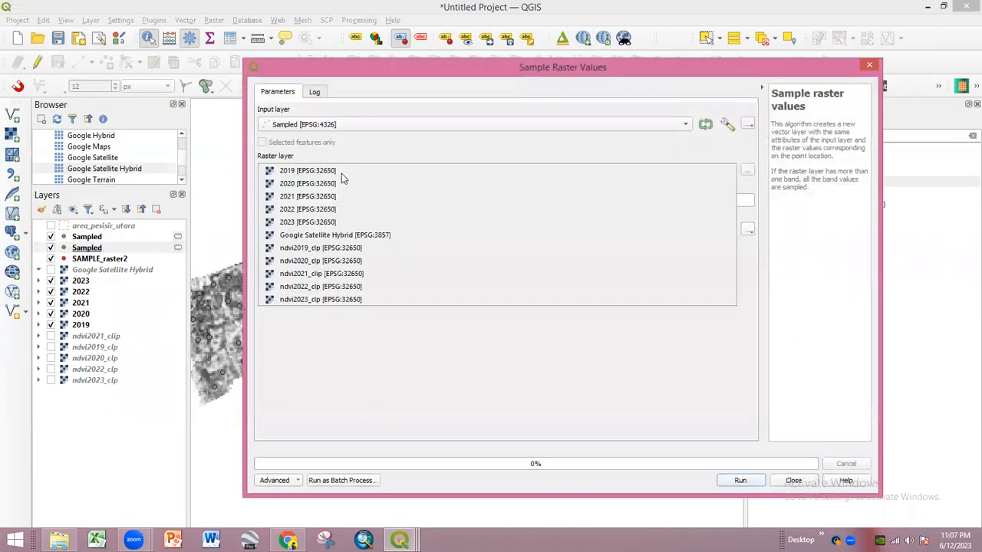
left_click(337, 183)
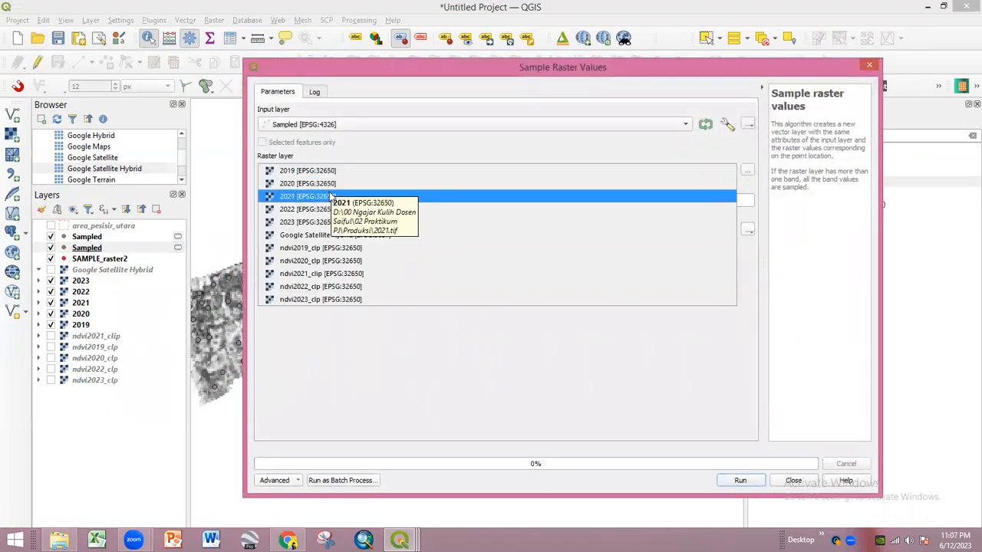
left_click(337, 196)
left_click_drag(315, 200, 260, 200)
type("2021")
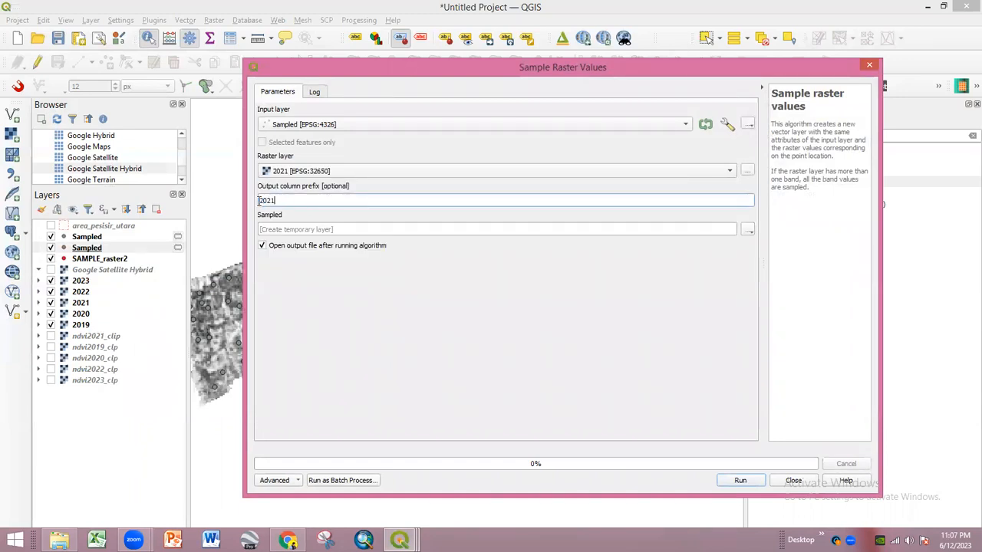
left_click(303, 127)
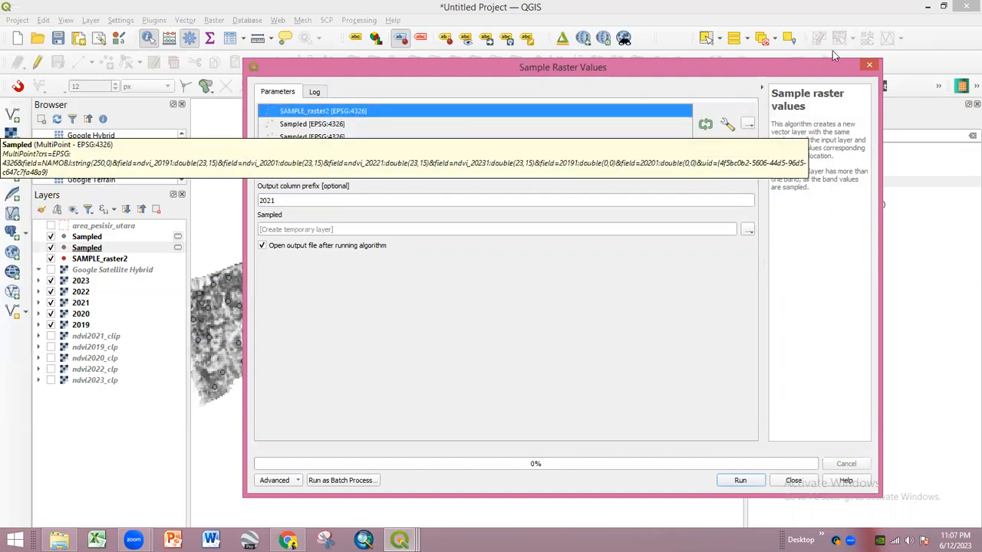
left_click(870, 66)
left_click(871, 67)
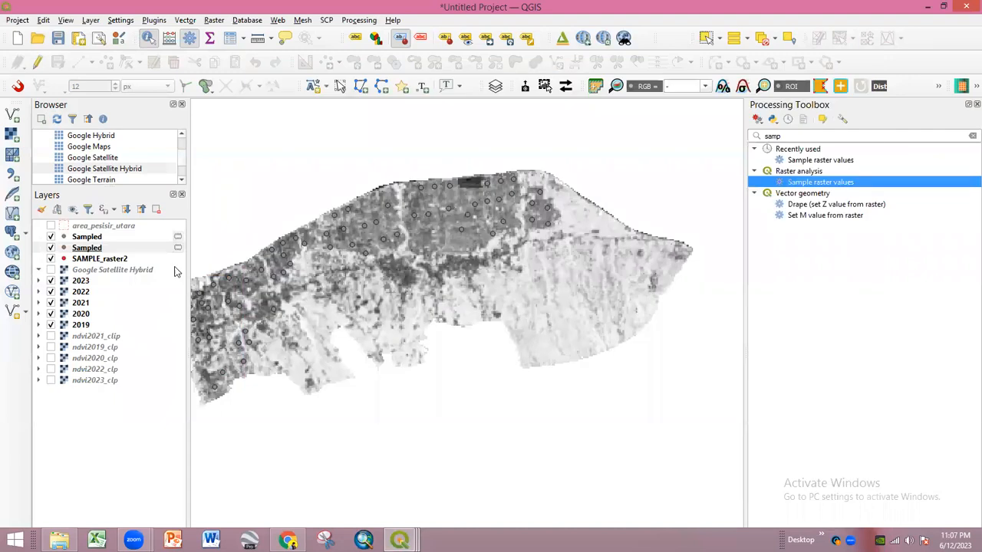
- Dismiss the save-scratch-layer prompts and remove the duplicate second Sampled layer from the Layers panel
left_click(105, 251)
left_click(177, 247)
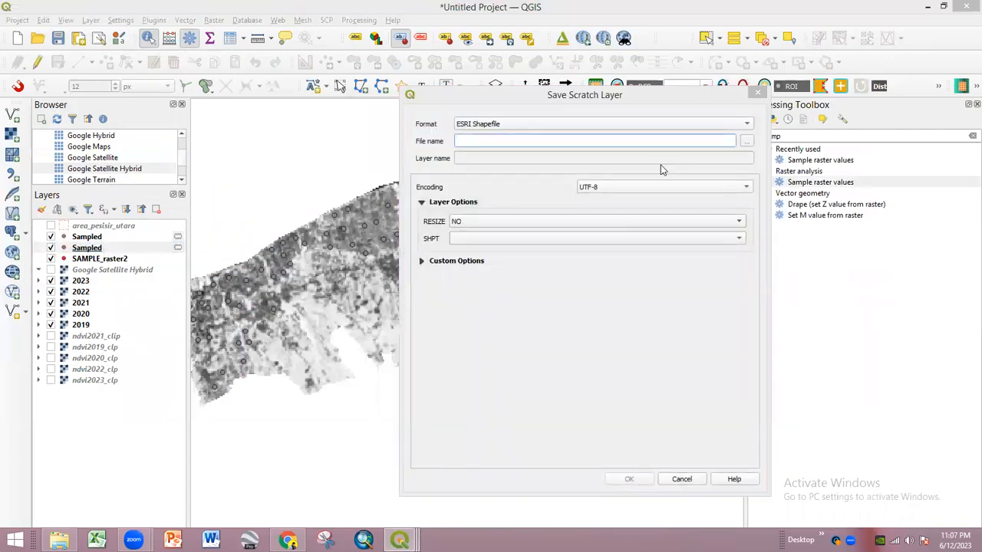
left_click(757, 95)
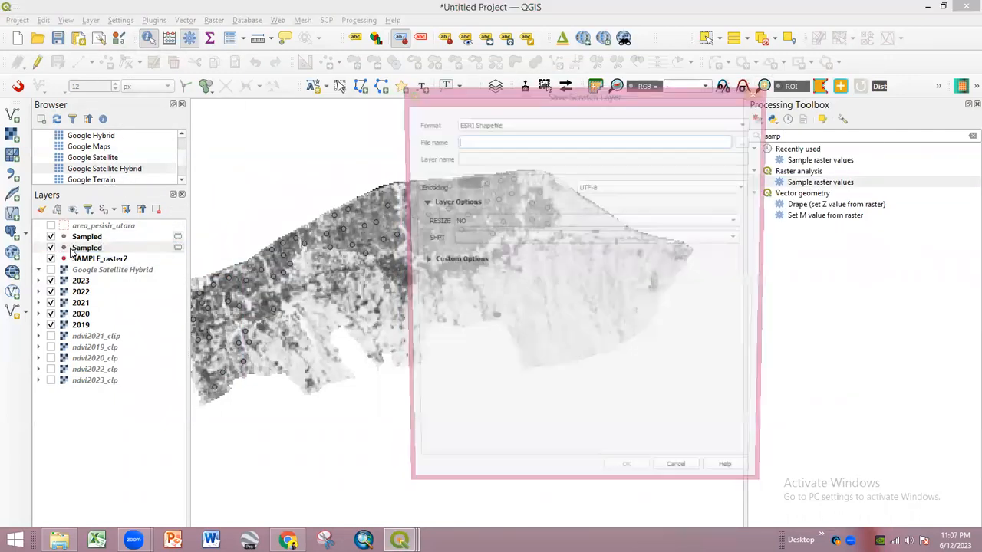
left_click(758, 93)
right_click(105, 251)
left_click(108, 253)
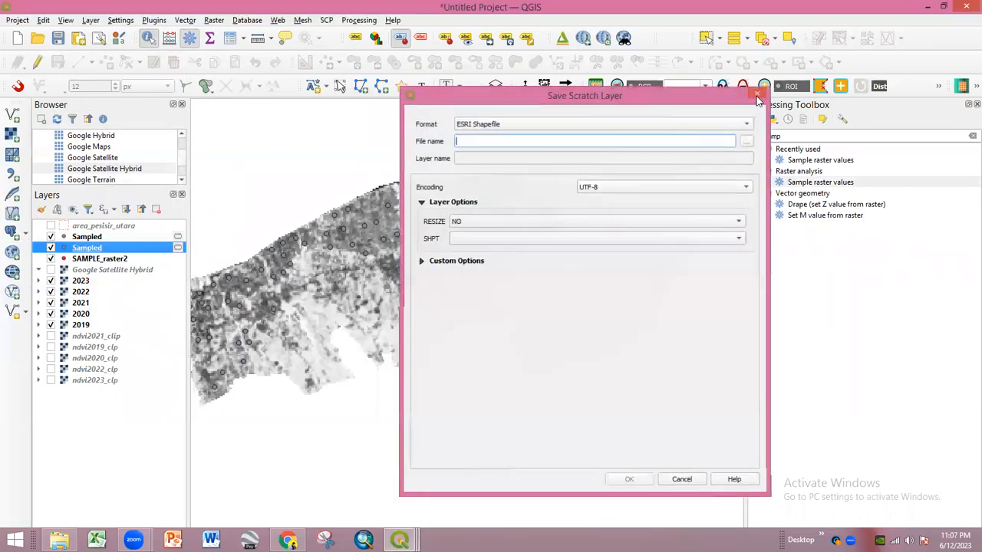
left_click(758, 93)
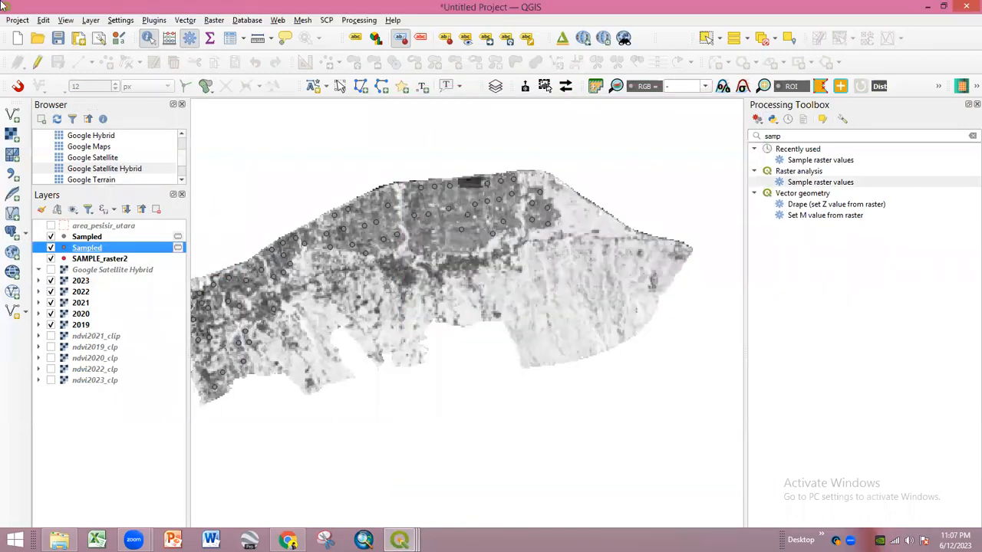
right_click(96, 251)
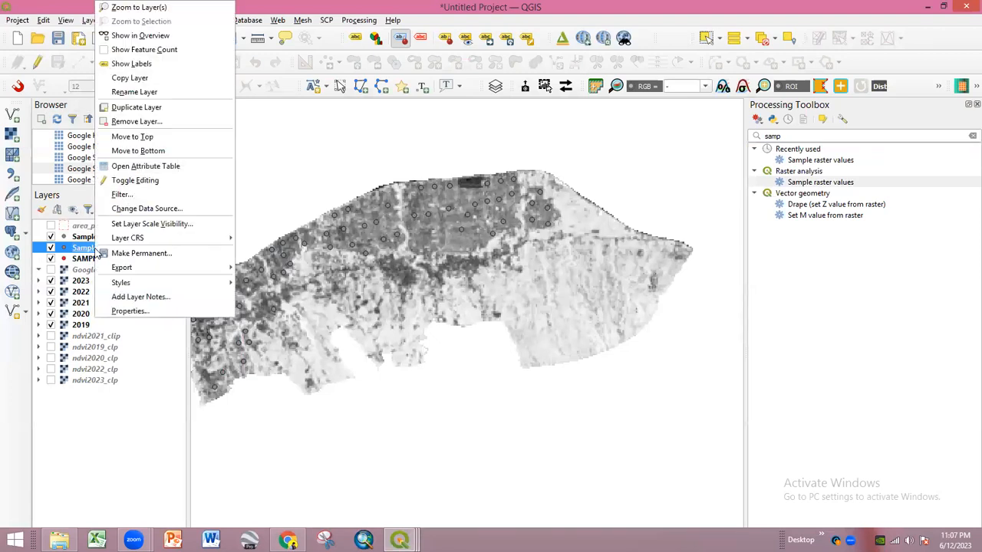
left_click(149, 123)
left_click(475, 331)
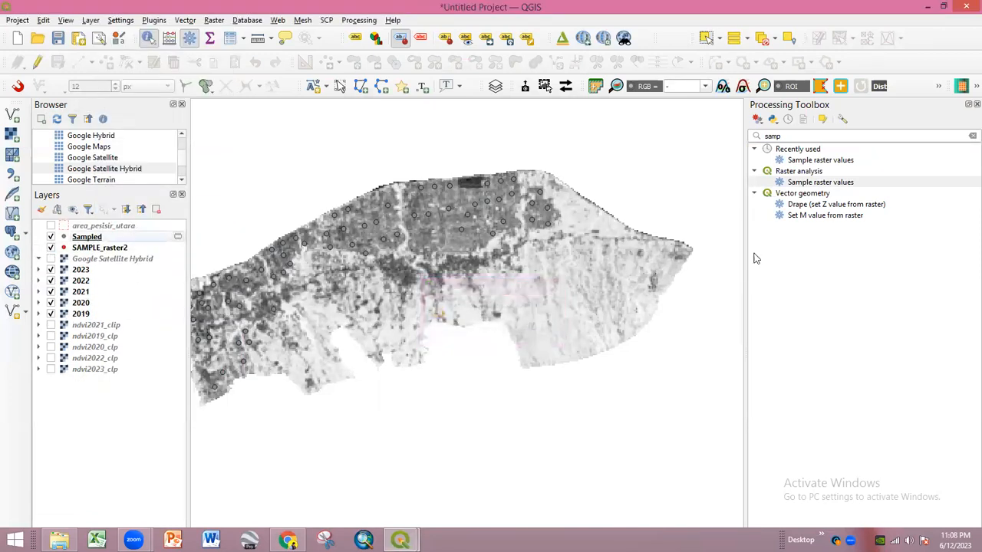
double_click(798, 182)
- Sample the 2021 raster at the Sampled points with column prefix 2021
left_click(367, 127)
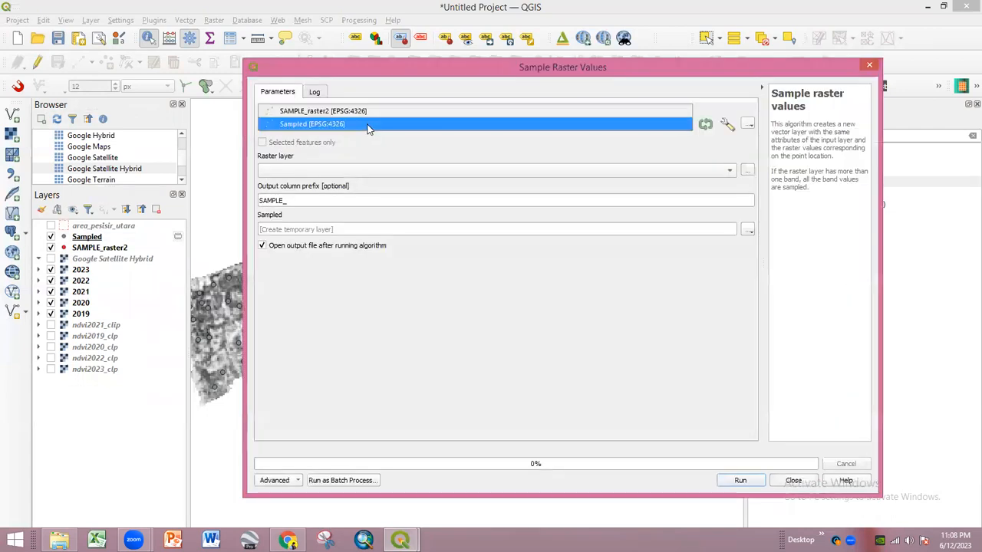
left_click(367, 127)
left_click(362, 174)
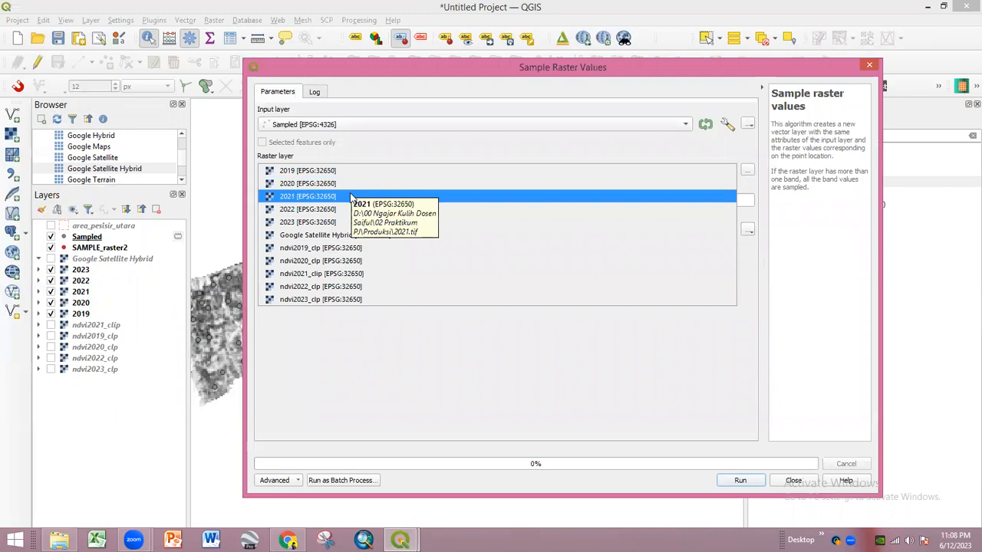
left_click(351, 197)
left_click_drag(298, 201, 233, 190)
type("2021")
left_click(738, 481)
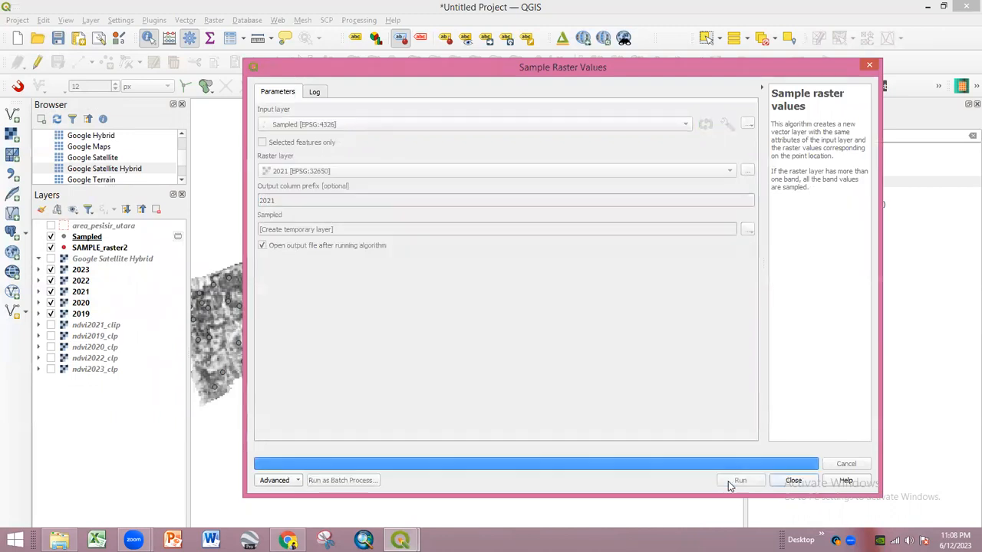
left_click(870, 68)
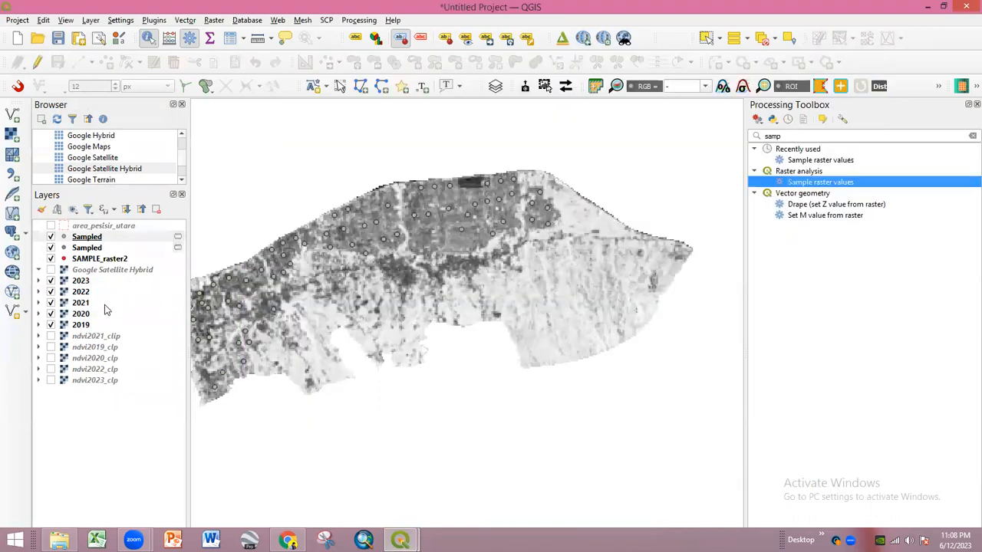
- Check the Sampled attribute table, then remove the duplicate Sampled layer
right_click(104, 239)
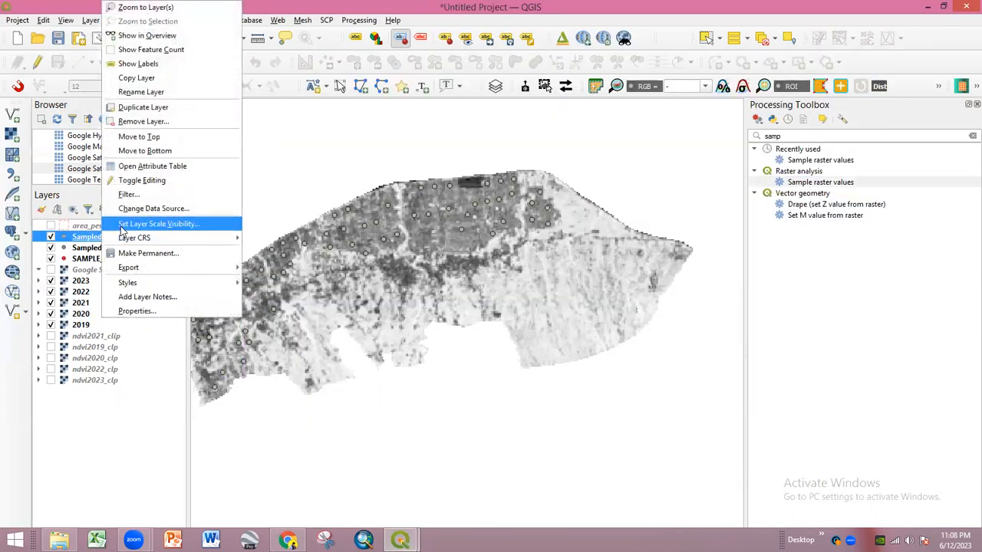
left_click(231, 166)
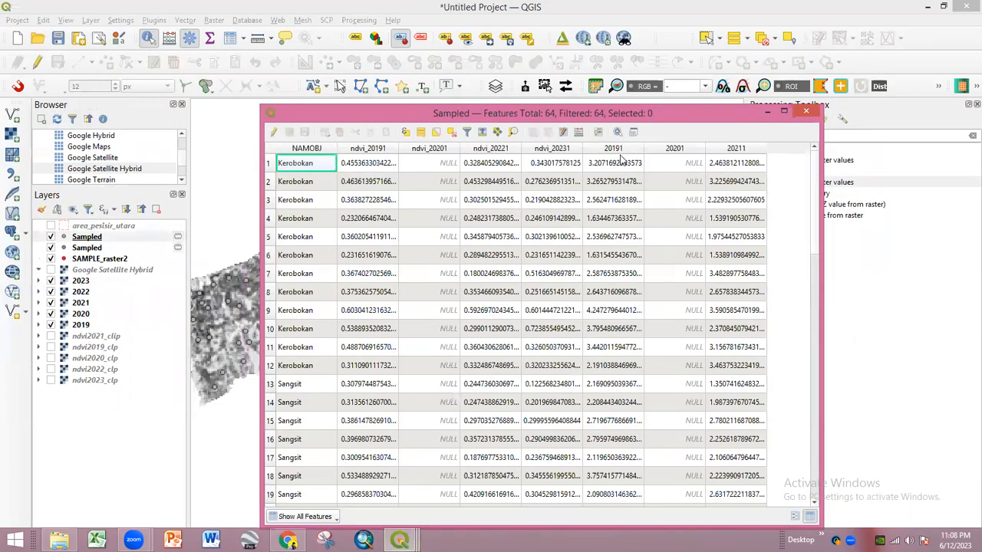
left_click(806, 113)
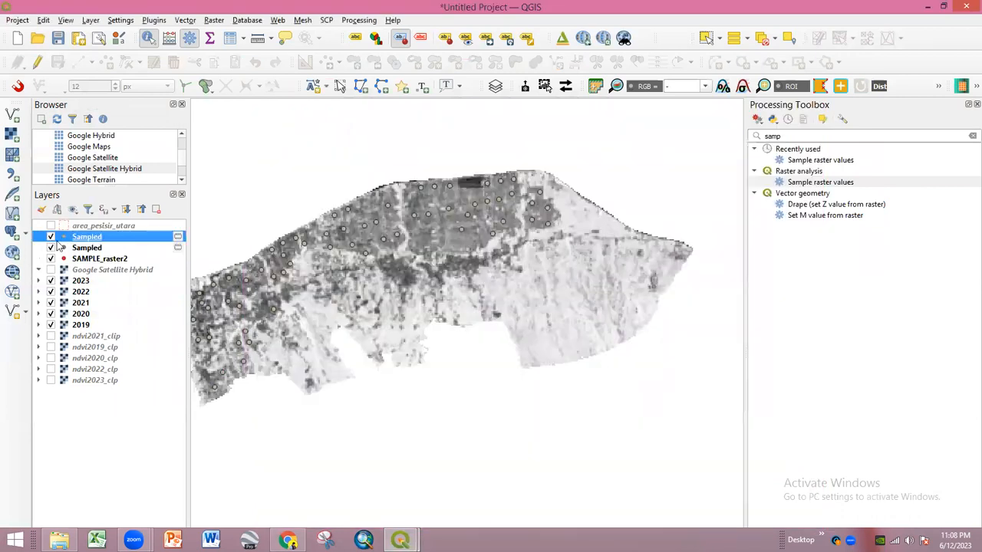
left_click(87, 249)
right_click(90, 250)
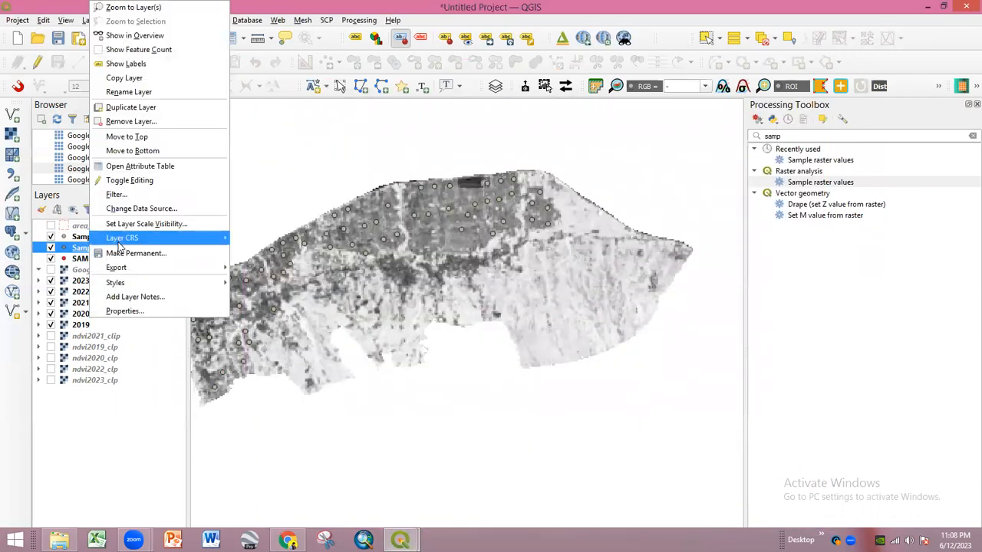
left_click(130, 121)
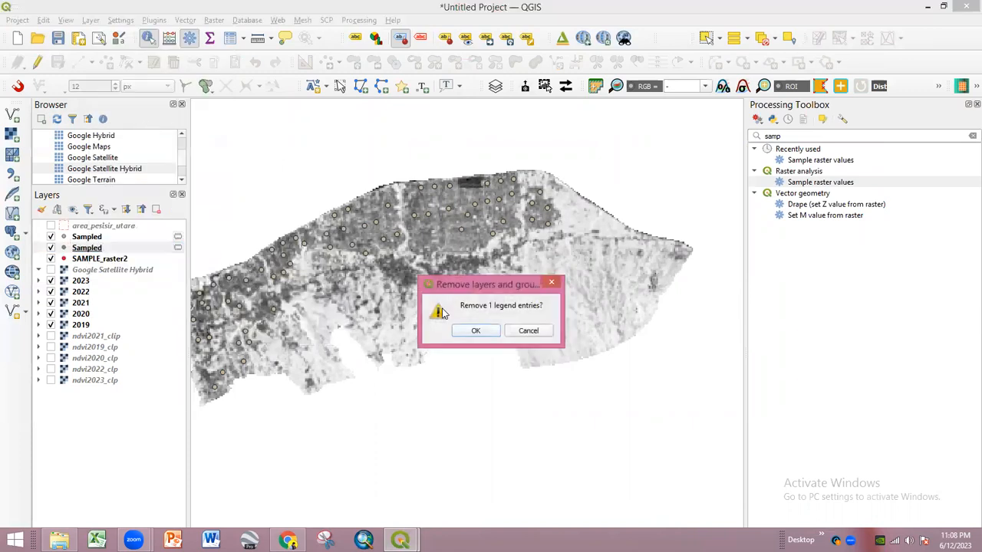
left_click(474, 331)
- Sample the 2022 raster at the Sampled points with column prefix 2022
double_click(816, 182)
left_click(370, 170)
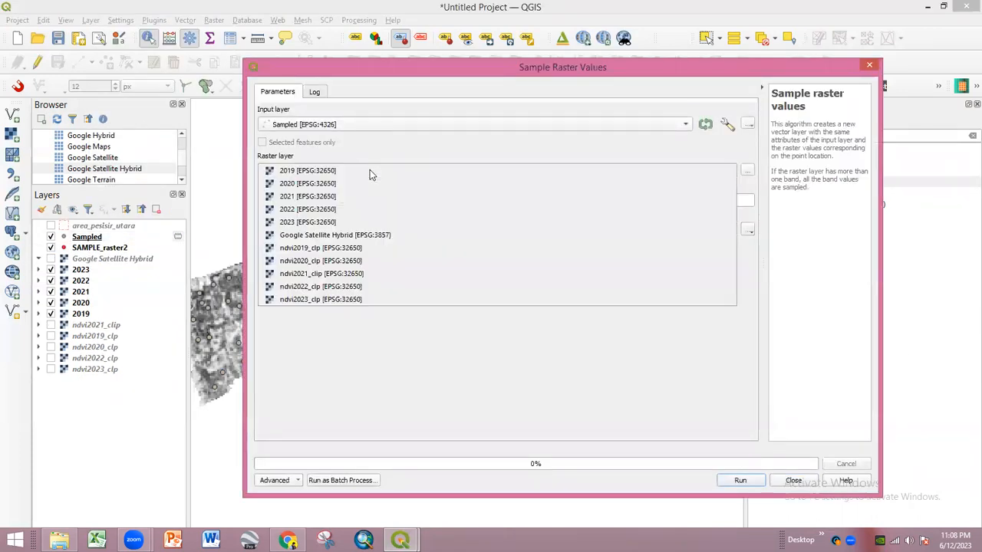
left_click(330, 209)
left_click_drag(306, 205, 218, 208)
type("2022")
left_click(740, 480)
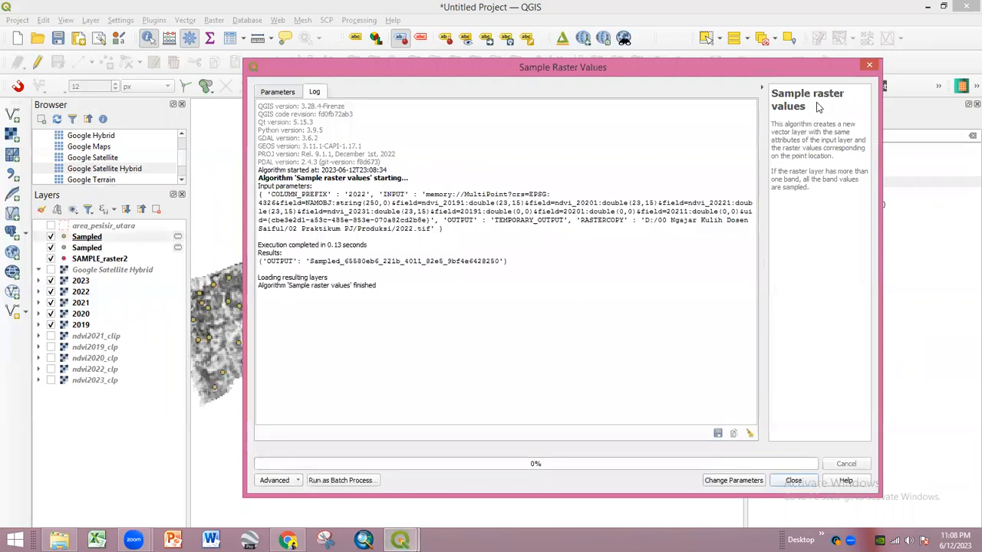
left_click(870, 67)
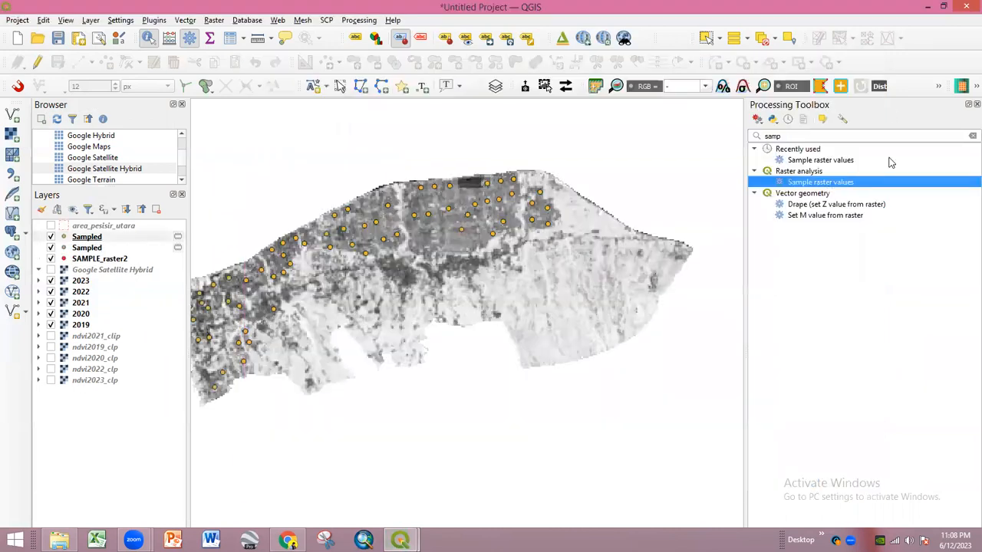
- Remove the extra lower Sampled layer created by the 2022 run
left_click(84, 248)
right_click(97, 248)
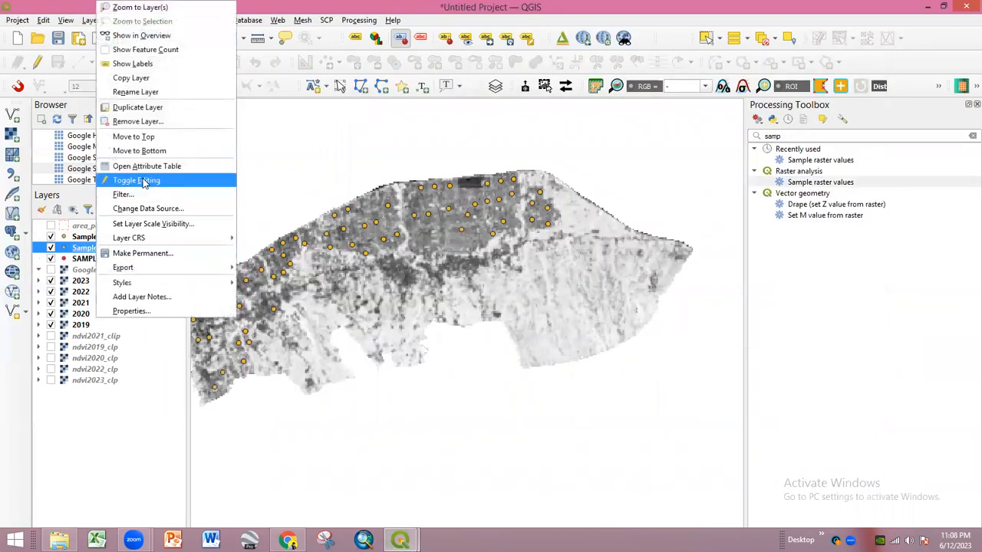
left_click(151, 123)
left_click(485, 333)
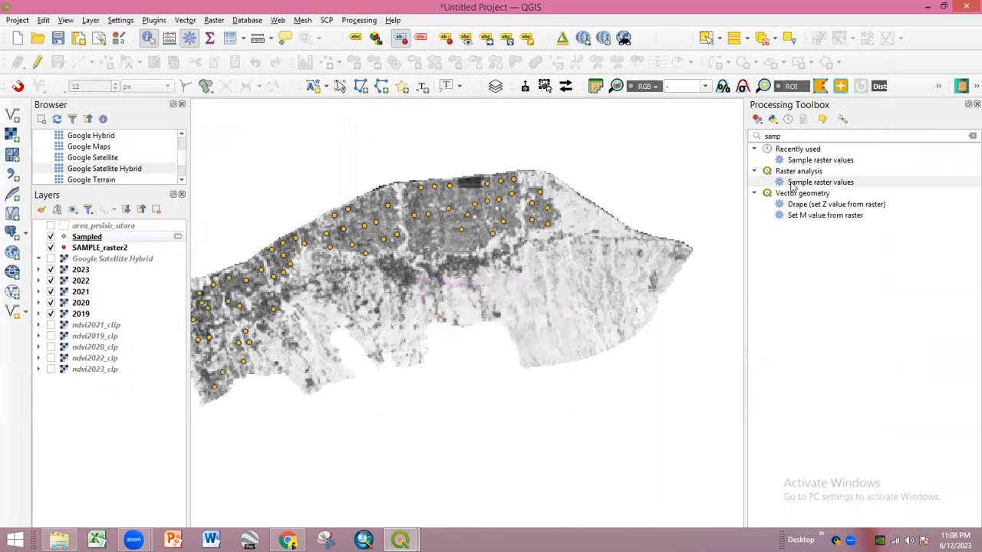
double_click(793, 184)
- Sample the 2023 raster at the Sampled points with column prefix 2023
left_click(353, 124)
left_click(354, 120)
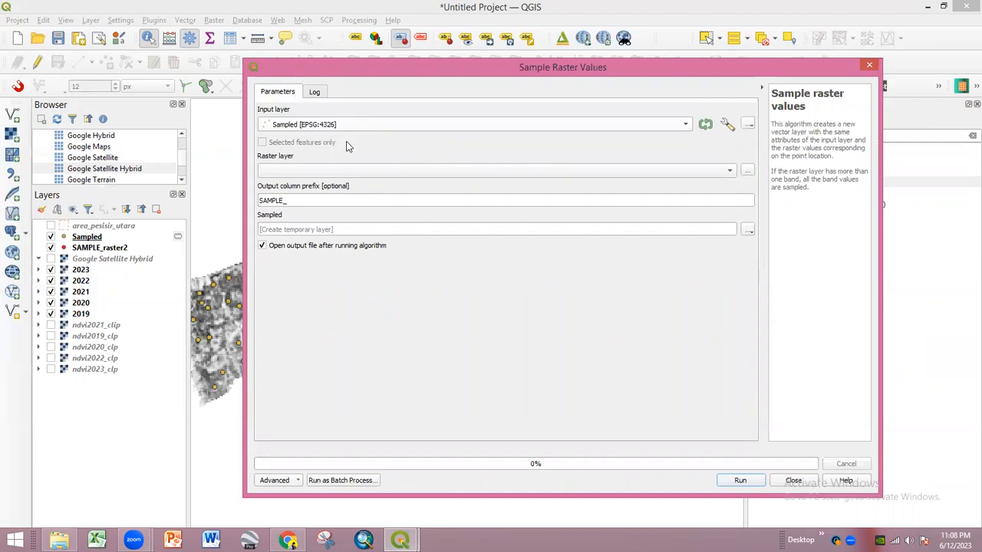
left_click(336, 170)
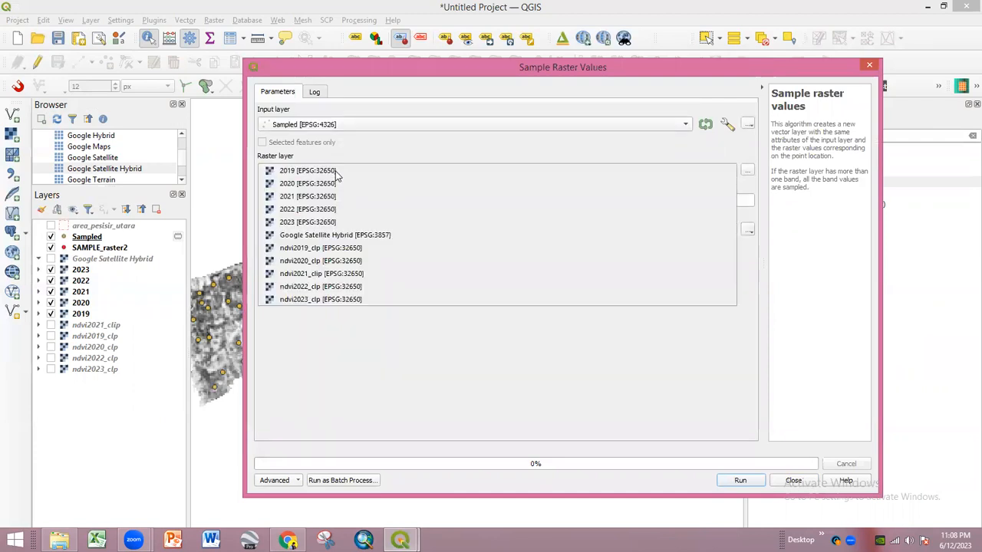
left_click(326, 221)
left_click_drag(321, 201, 237, 201)
type("2023")
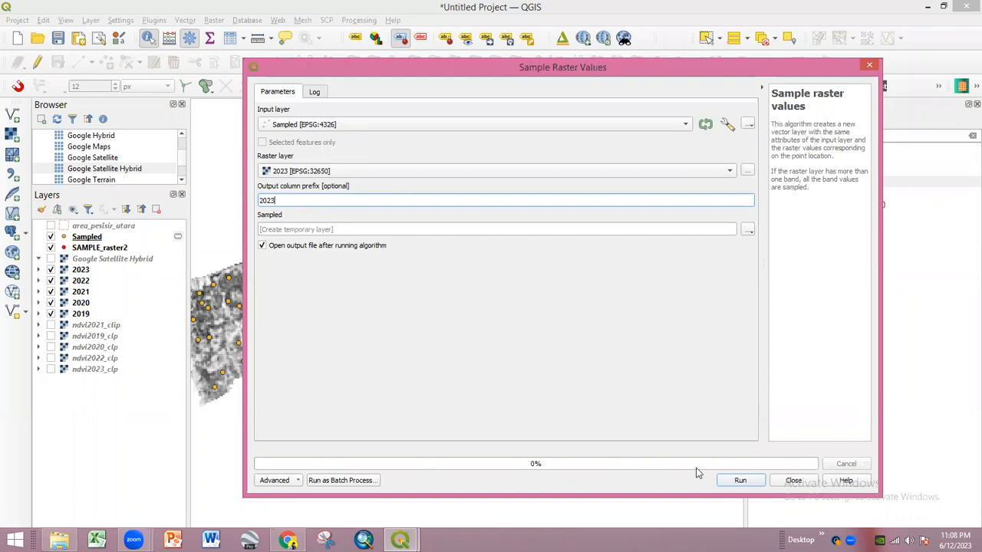
left_click(745, 479)
left_click(867, 69)
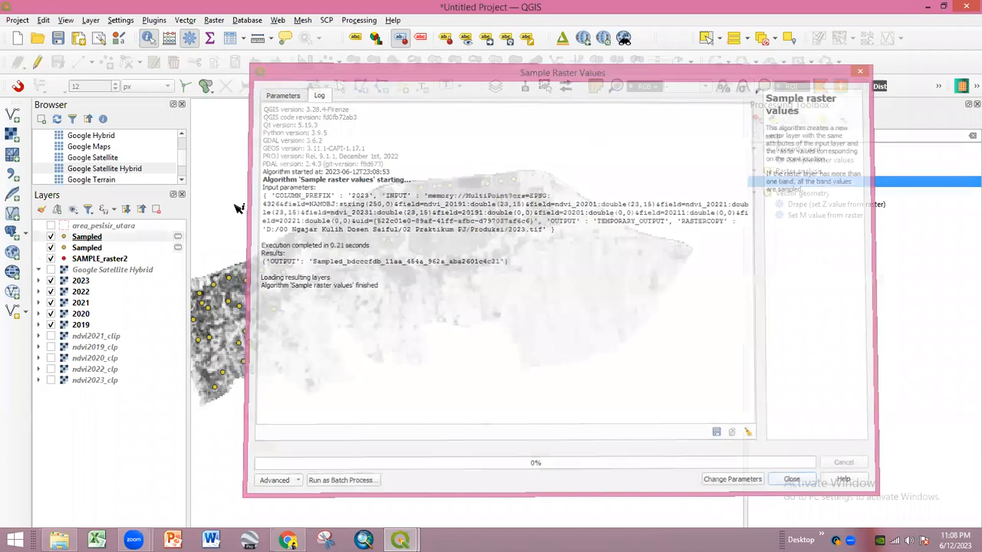
- Remove the extra Sampled layer and check the attribute table for columns 20191–20231
right_click(112, 249)
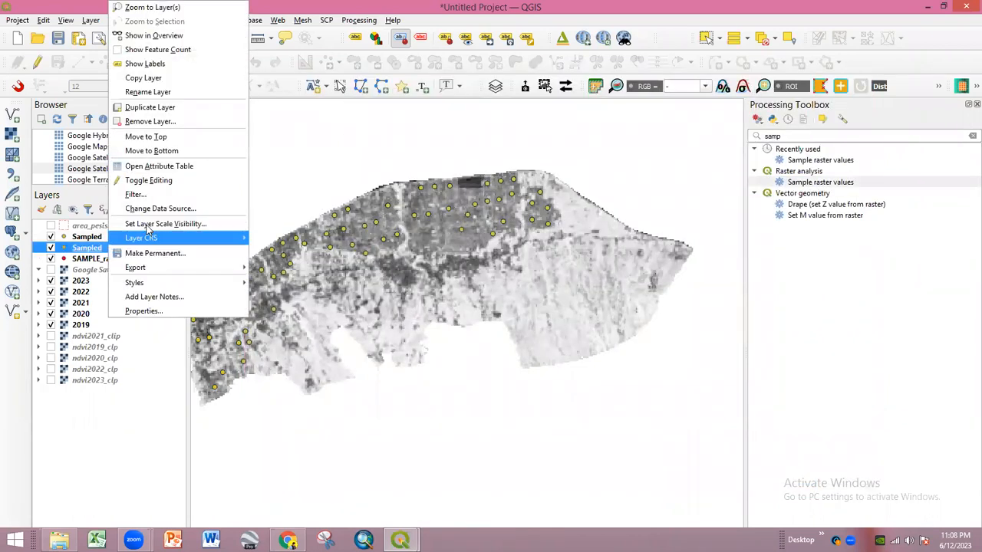
left_click(153, 121)
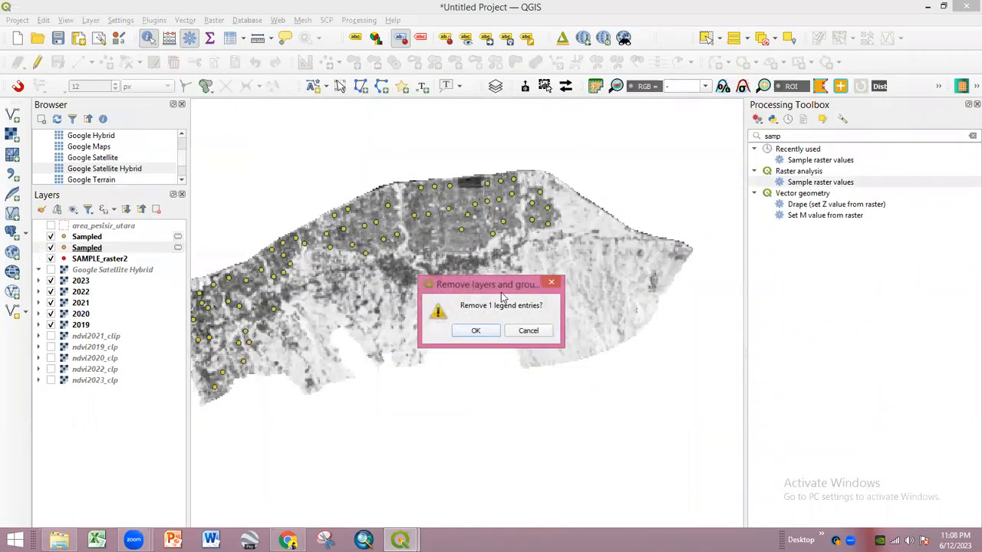
left_click(476, 331)
right_click(75, 240)
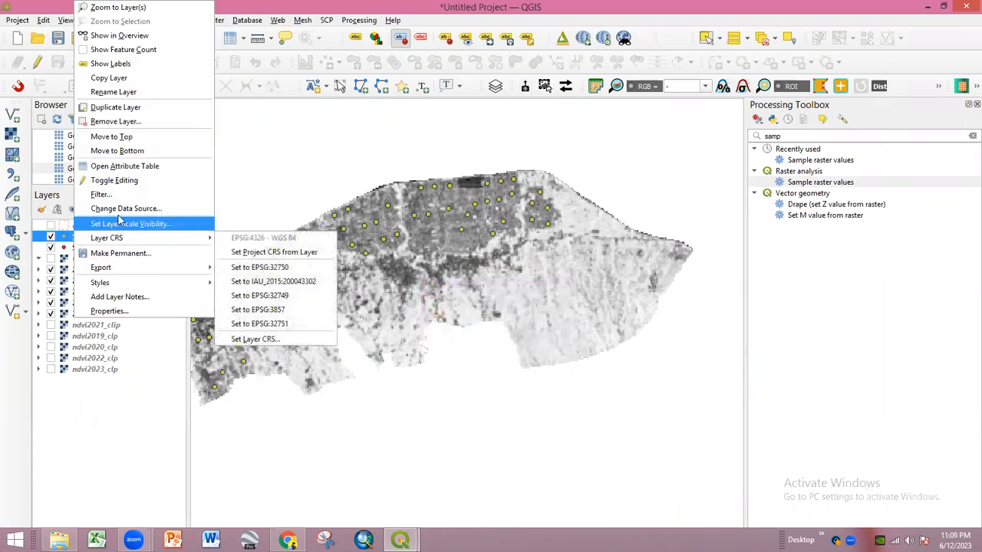
left_click(127, 166)
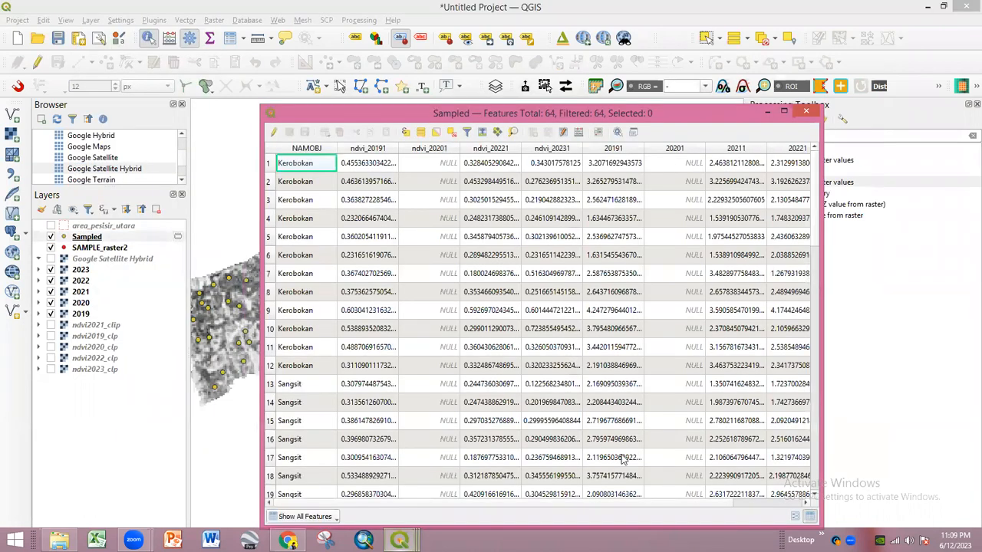
scroll(685, 500, "right", 3)
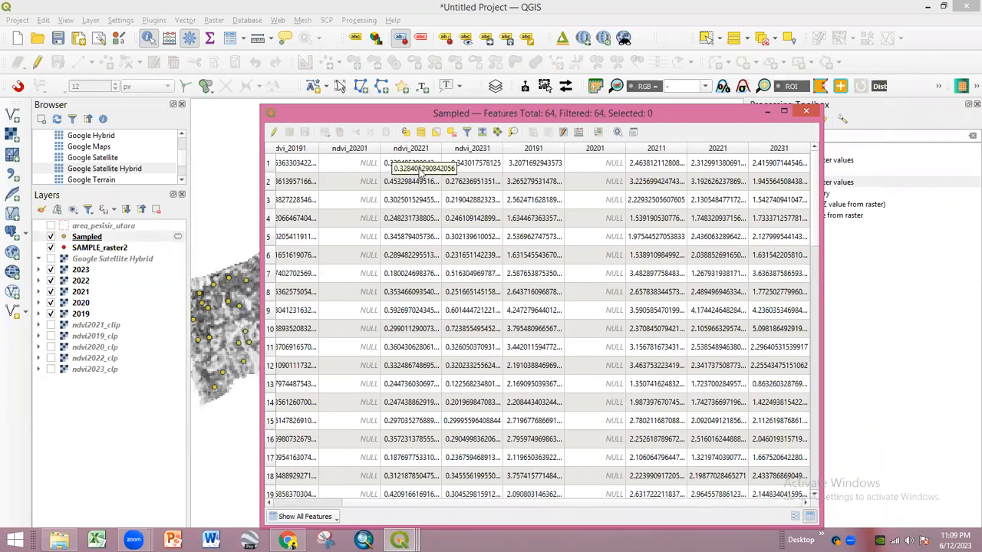
- Sample the ndvi2021_clip raster at the Sampled points using column prefix ndvi_2021
left_click(806, 113)
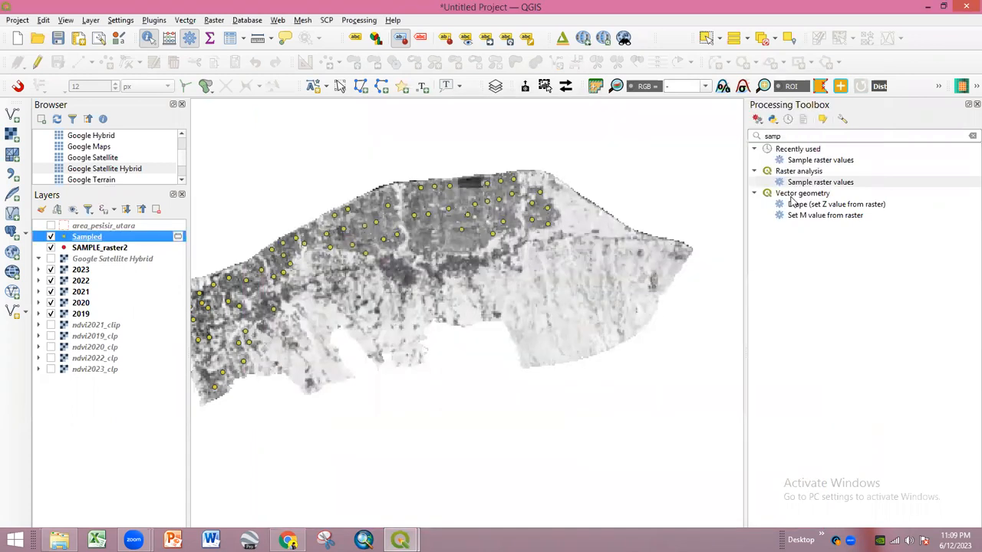
double_click(810, 183)
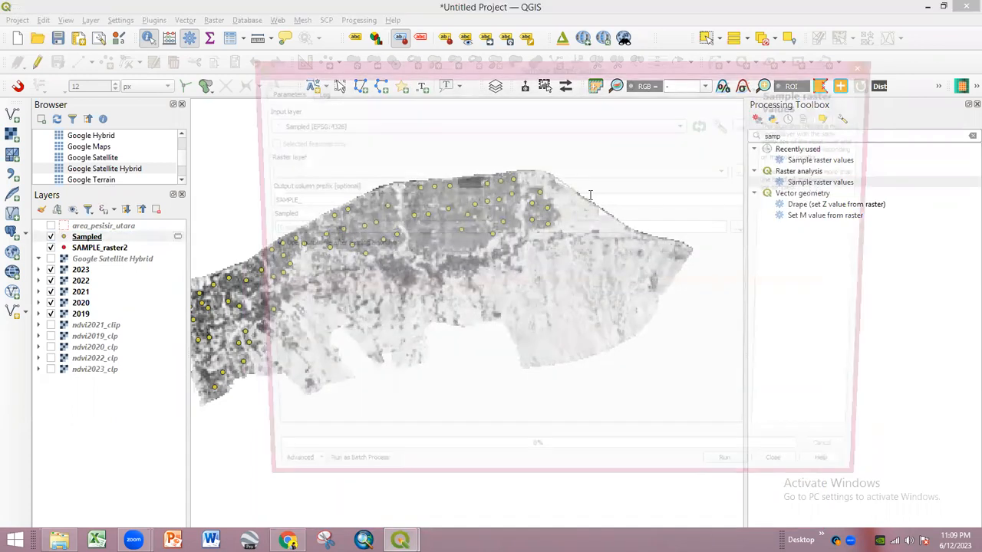
left_click(345, 171)
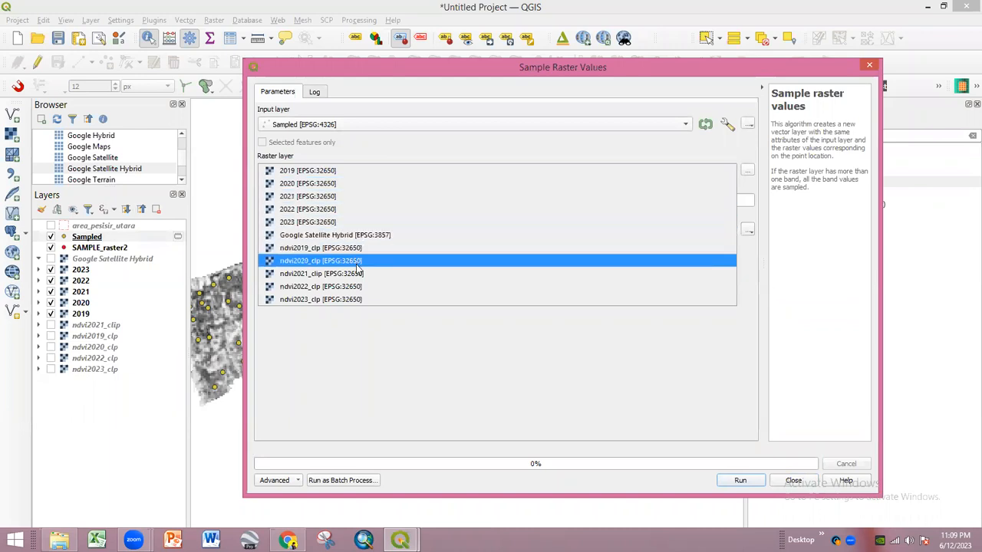
left_click(355, 273)
double_click(301, 203)
key("BackSpace")
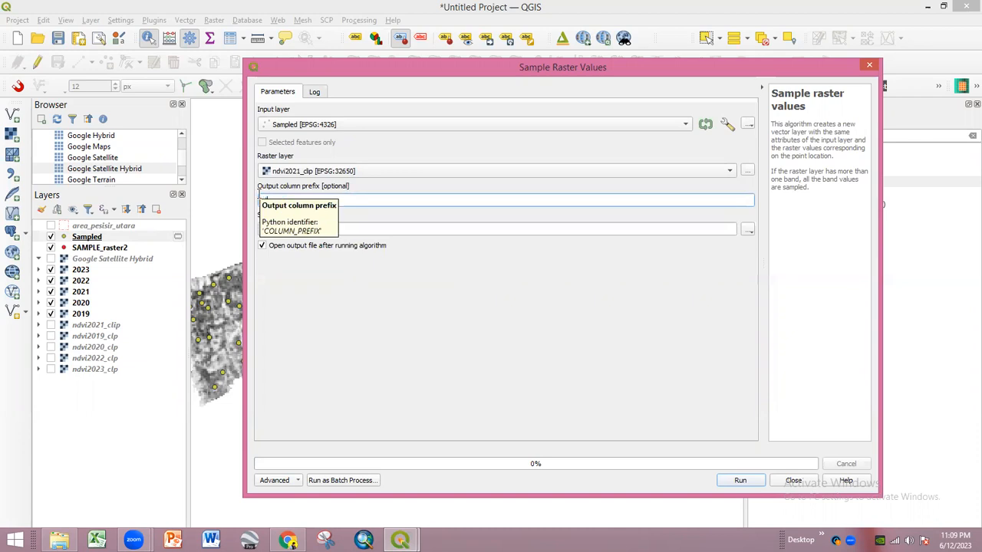
type("ndvi_2021")
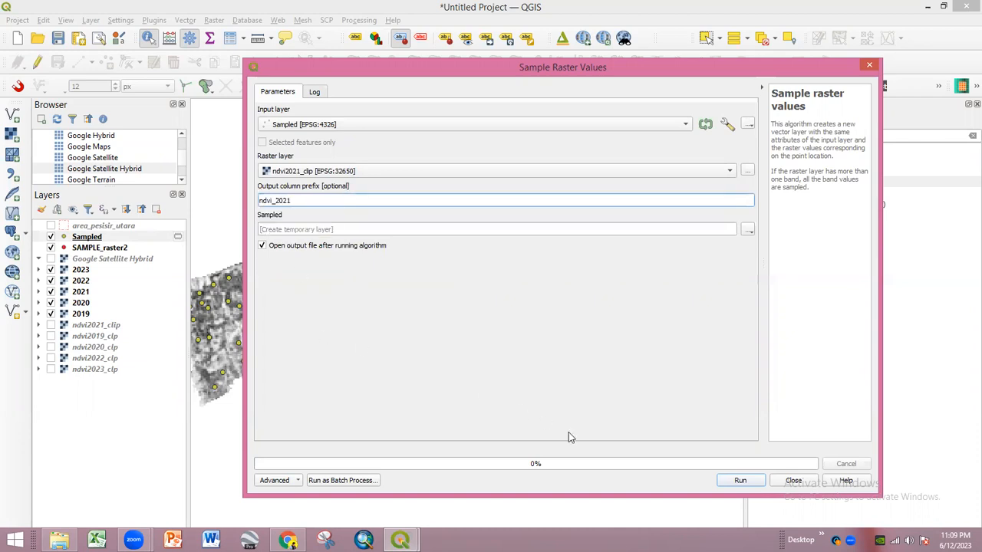
left_click(731, 483)
left_click(780, 483)
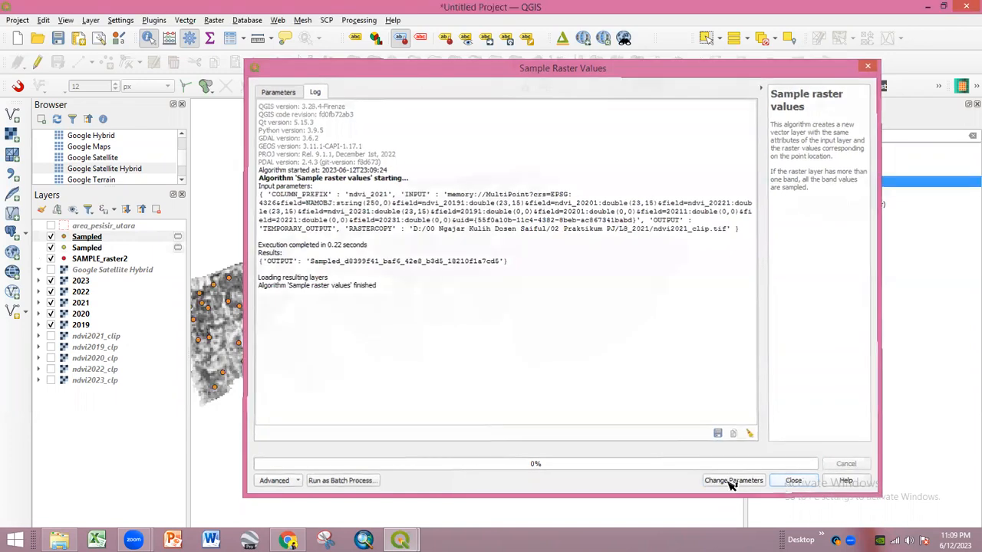
scroll(288, 272, "down", 1)
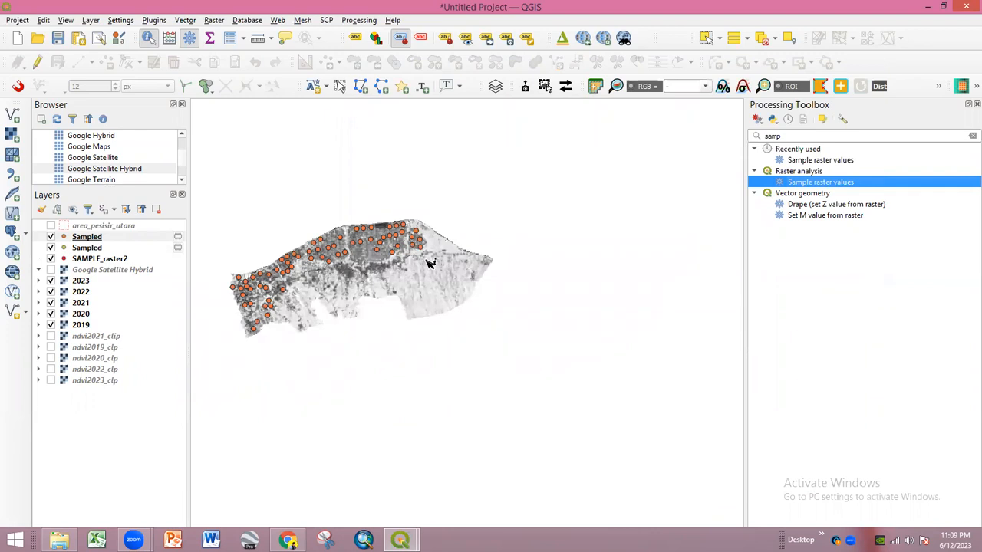
- Hide the 2019, 2021–2023 rasters and extra sample layers, leaving 2020 and Sampled visible
scroll(268, 281, "up", 1)
scroll(327, 270, "up", 2)
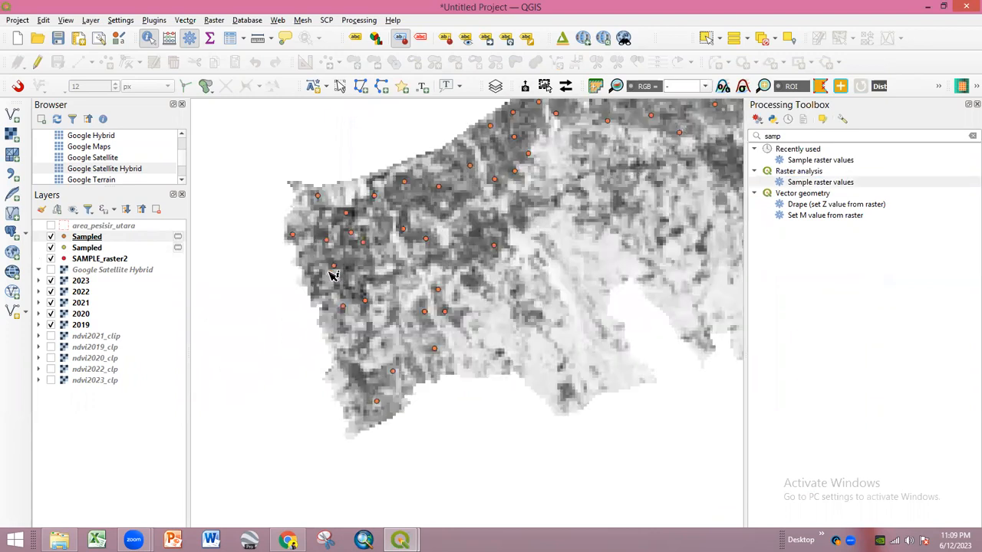
left_click(53, 314)
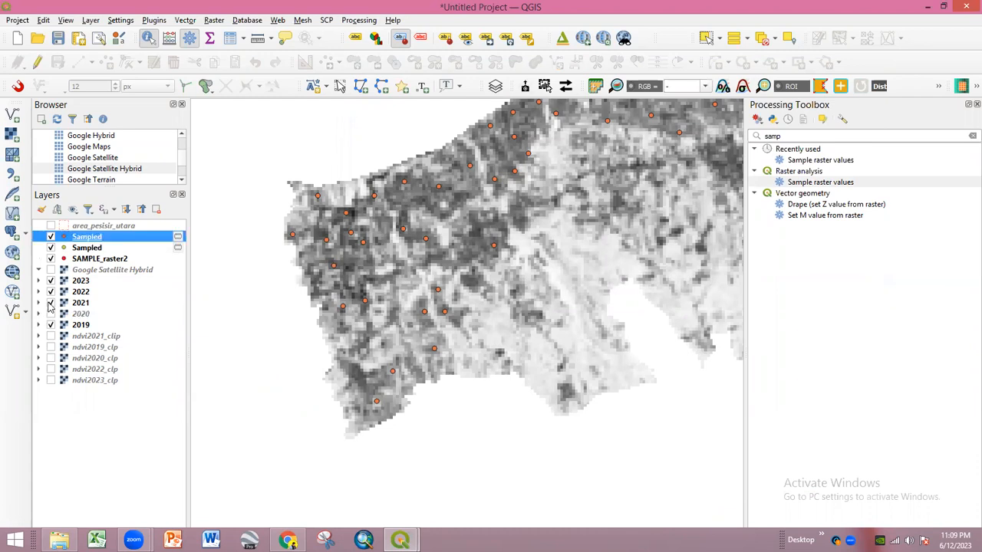
left_click(51, 303)
left_click(50, 291)
left_click(51, 281)
left_click(51, 259)
left_click(51, 248)
left_click(50, 237)
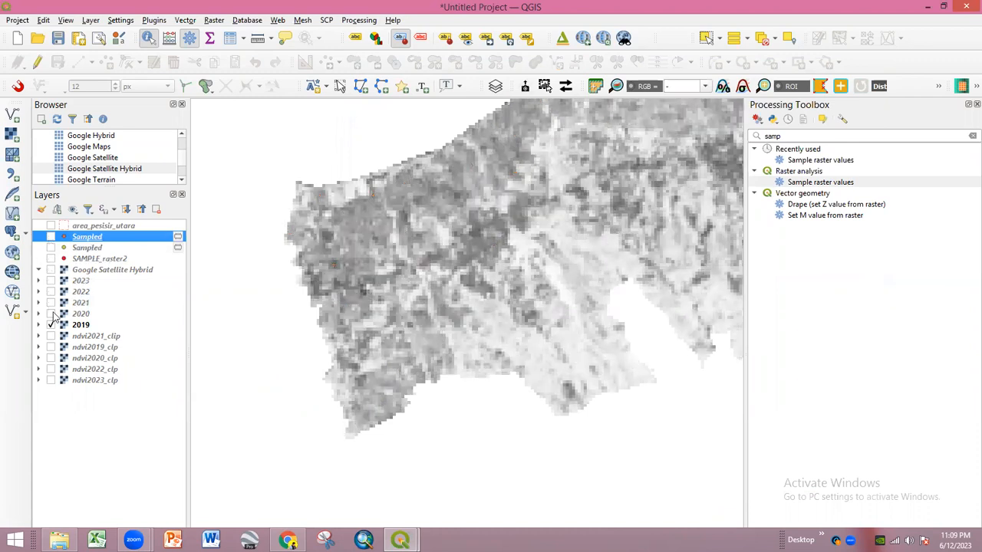
left_click(51, 325)
left_click(51, 315)
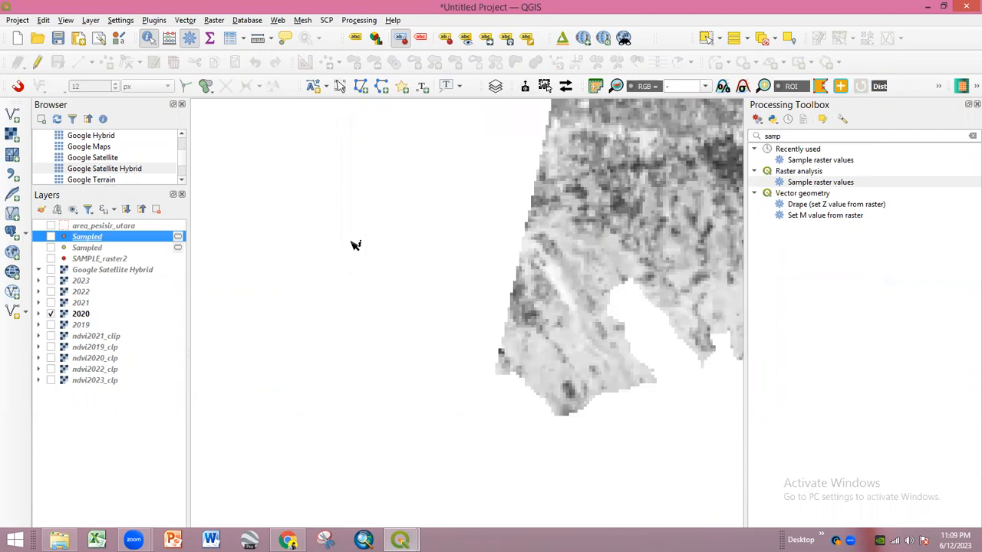
left_click(50, 237)
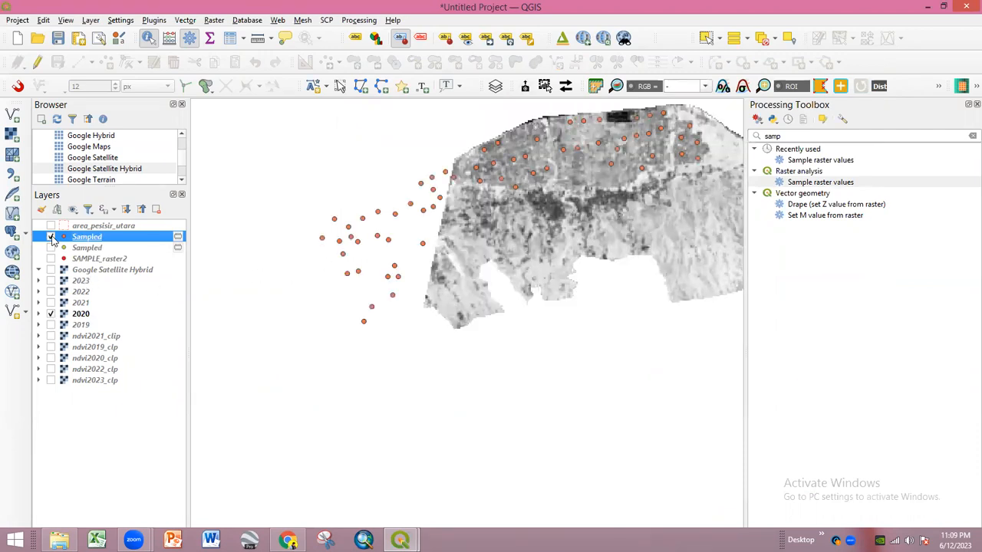
- Pan the map to centre the 2020 raster and Sampled points
left_click_drag(421, 243, 363, 269)
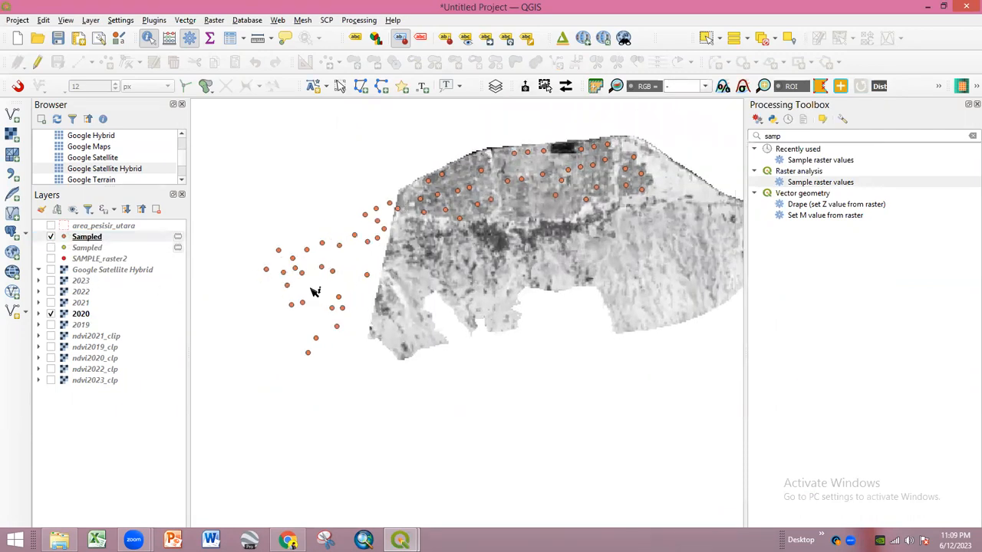
scroll(337, 312, "down", 1)
scroll(338, 312, "up", 1)
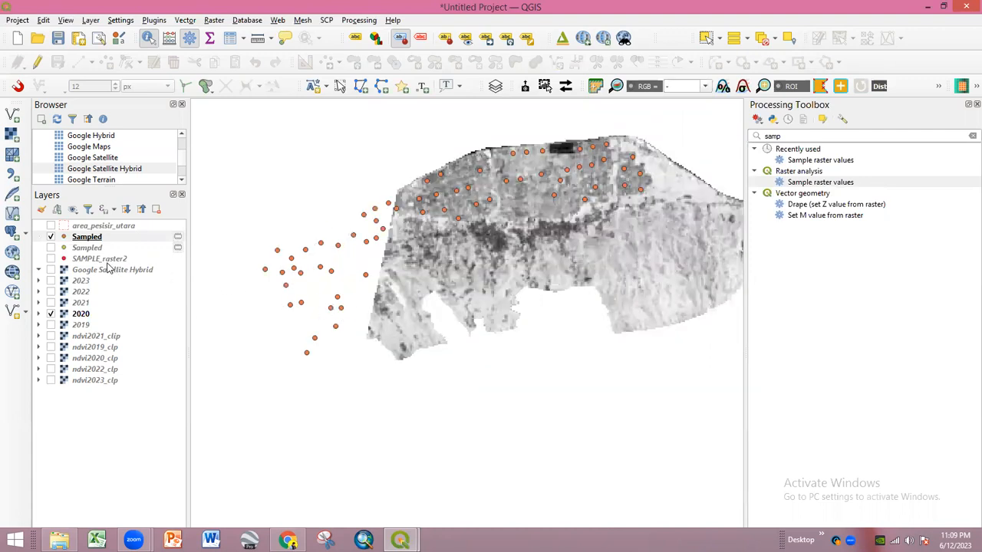
left_click_drag(564, 313, 497, 315)
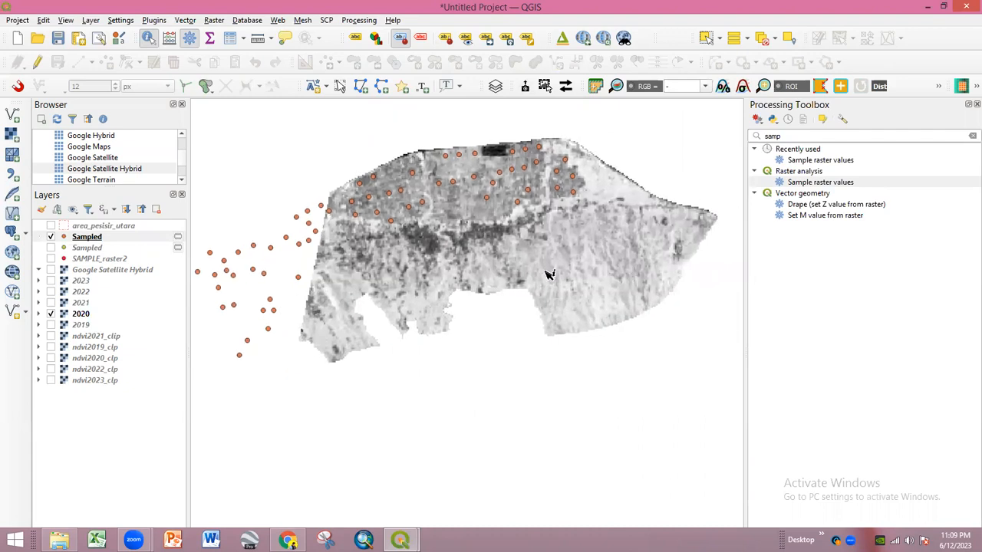
left_click_drag(277, 265, 361, 241)
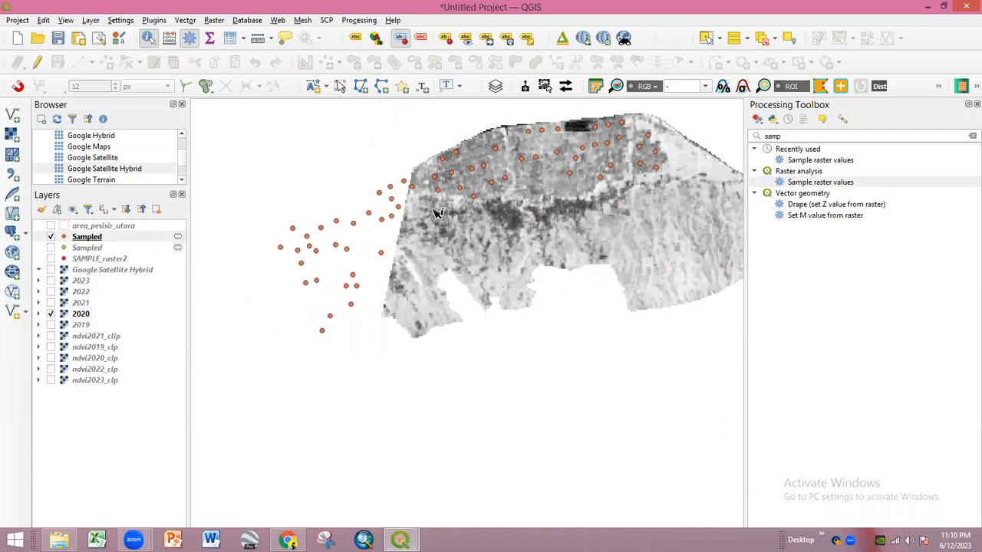
scroll(397, 200, "up", 1)
scroll(404, 197, "down", 1)
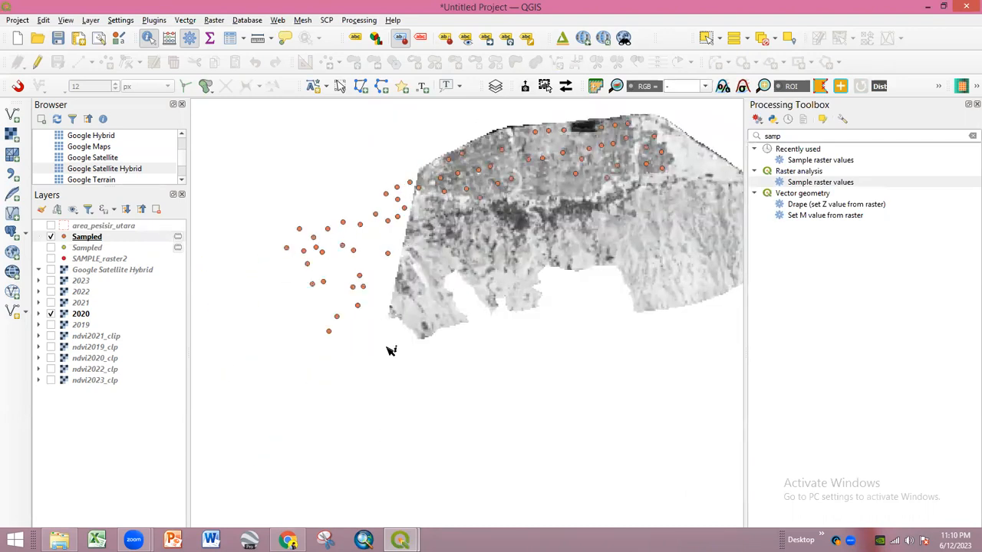
left_click(103, 243)
- Export the Sampled points as the ESRI Shapefile final_data in the sample folder
right_click(104, 240)
mouse_move(134, 267)
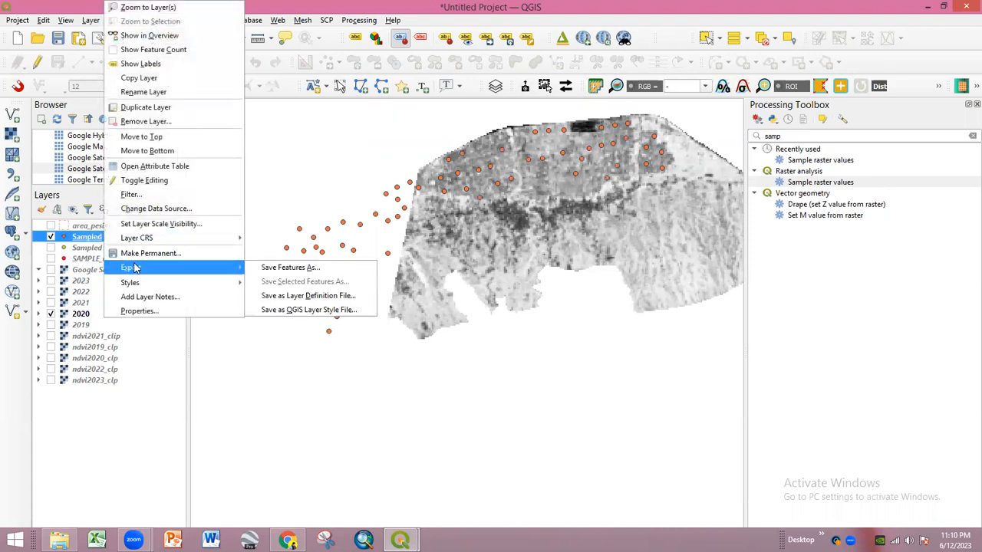
left_click(284, 268)
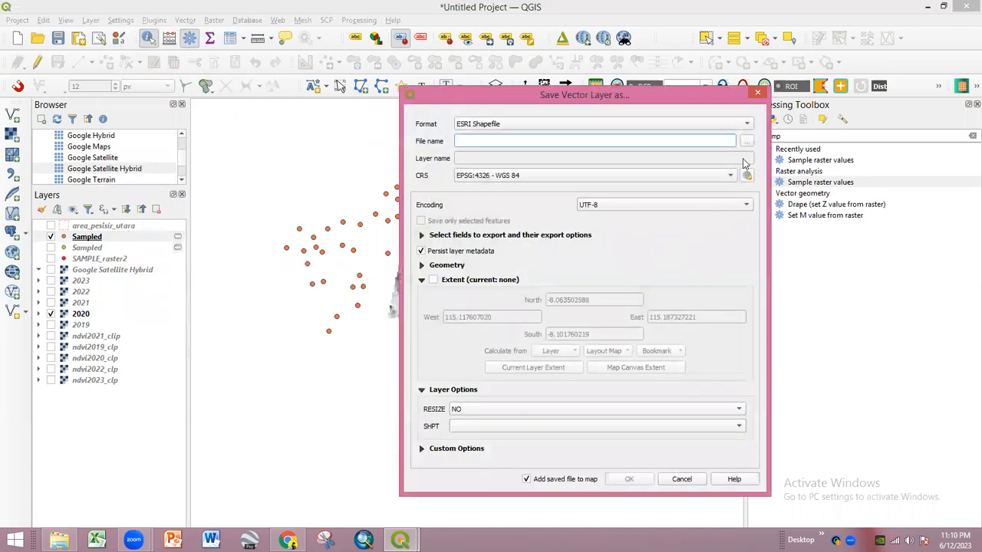
left_click(747, 141)
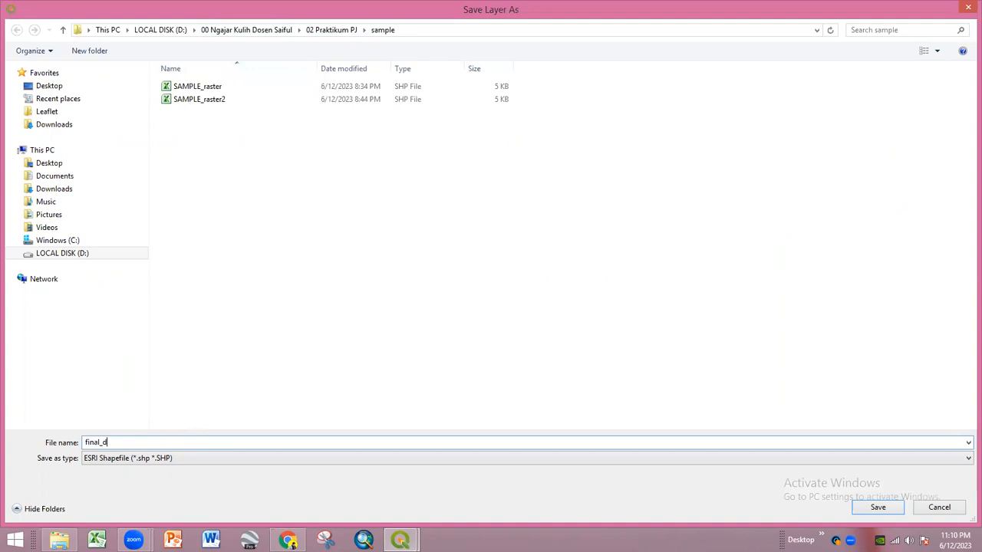
key("Return")
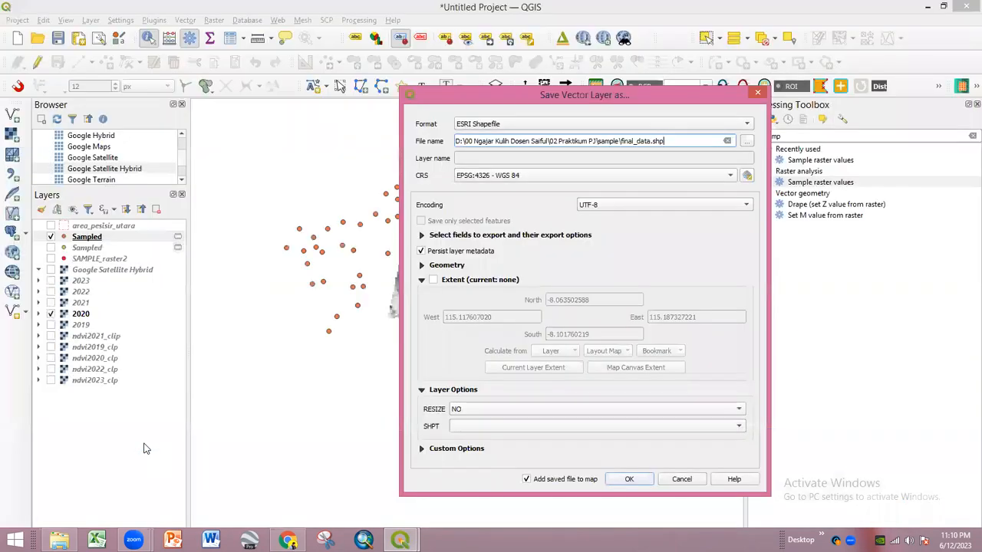
key("Return")
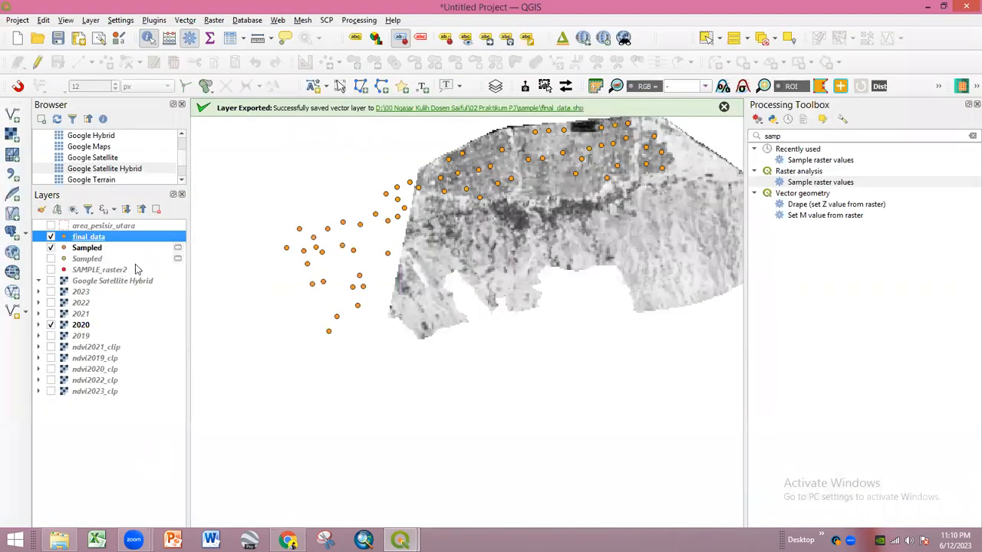
- Hide the Sampled, 2020 raster and final_data layers, showing only area_pesisir_utara
left_click(51, 248)
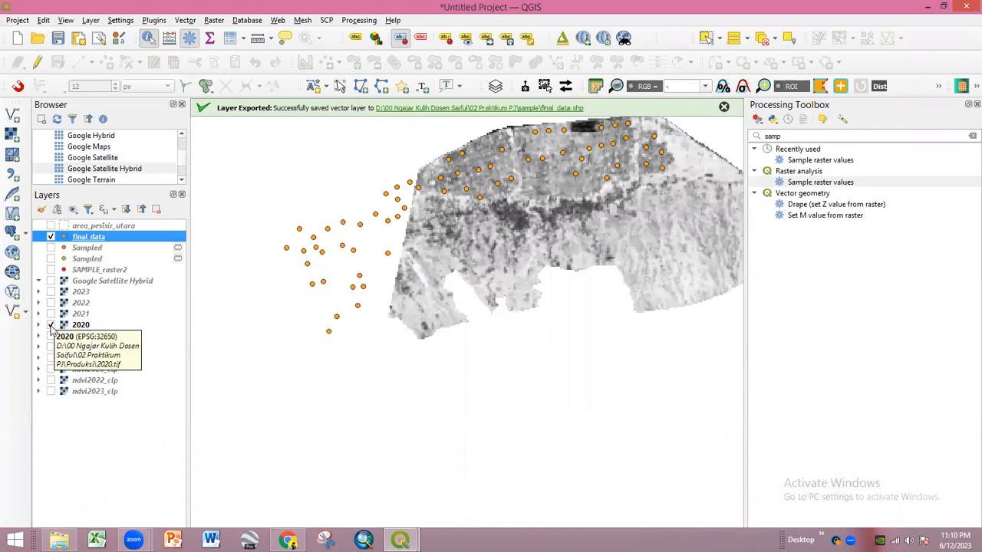
left_click(50, 324)
left_click(438, 309)
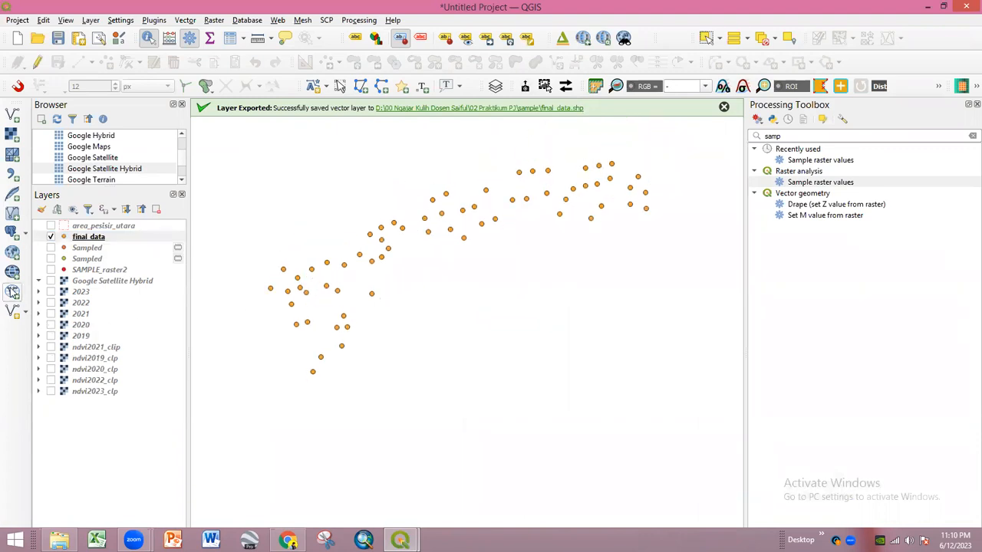
left_click(51, 237)
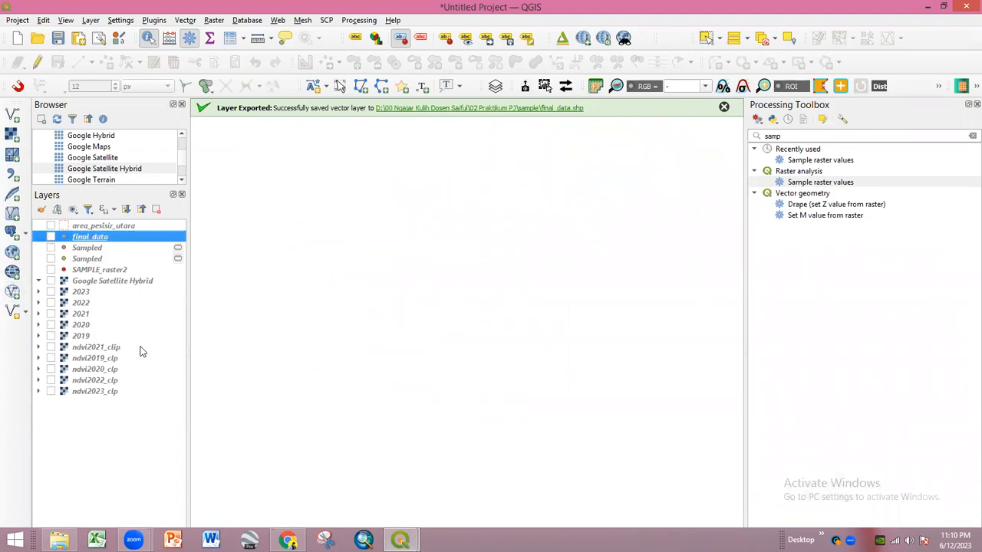
left_click(50, 226)
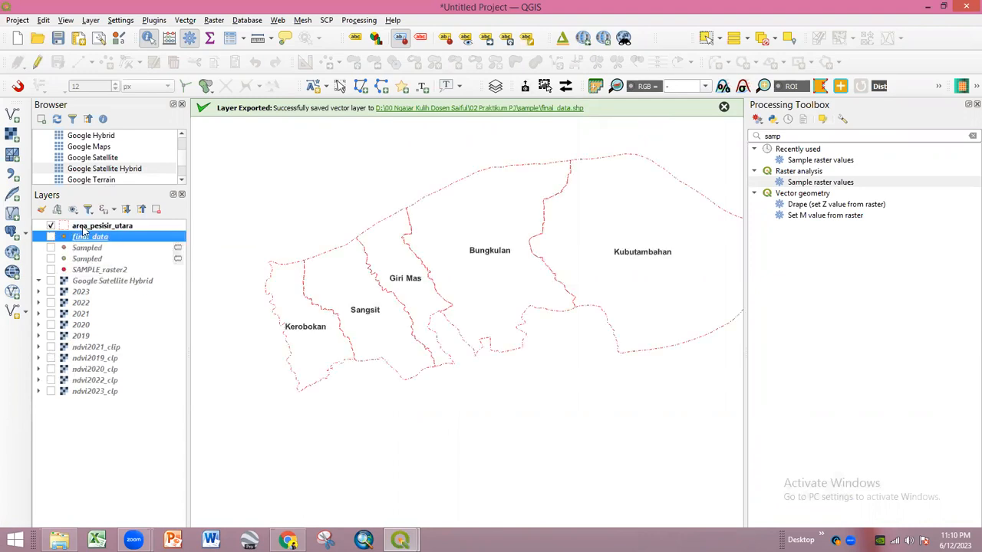
- Give the area_pesisir_utara Simple Fill a black stroke colour and a thicker stroke width
left_click(85, 227)
double_click(84, 227)
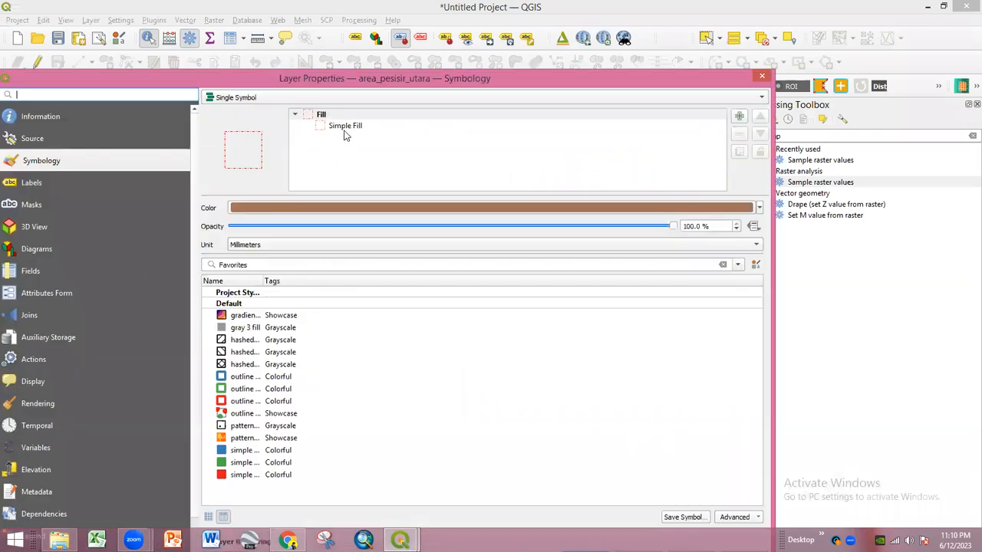
left_click(345, 126)
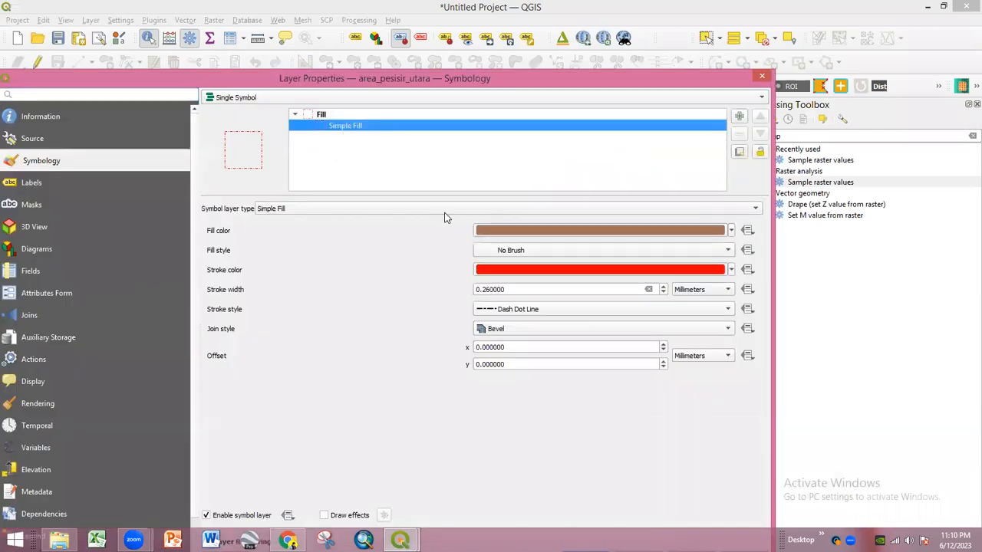
left_click(519, 270)
left_click_drag(321, 252, 295, 205)
left_click(472, 384)
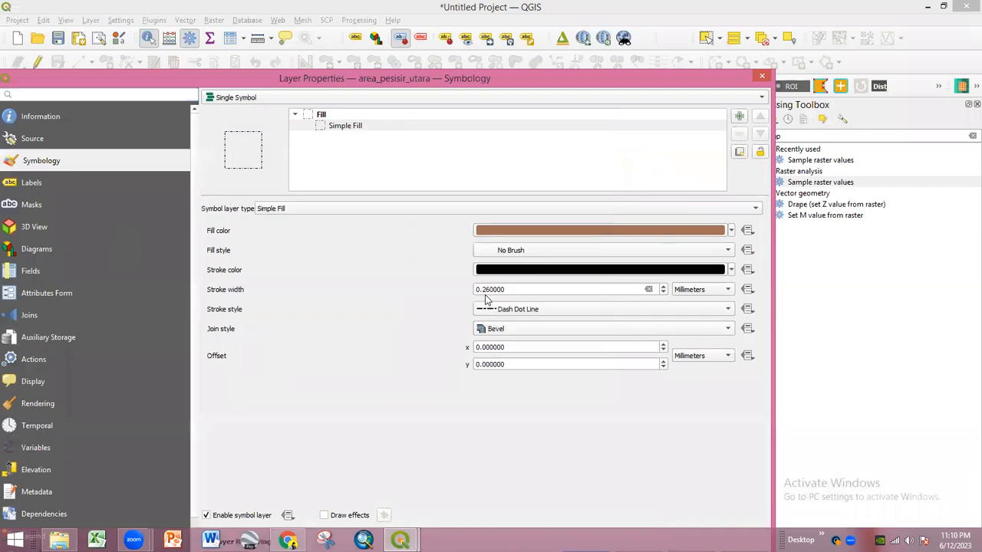
key("BackSpace")
key("BackSpace")
type("5")
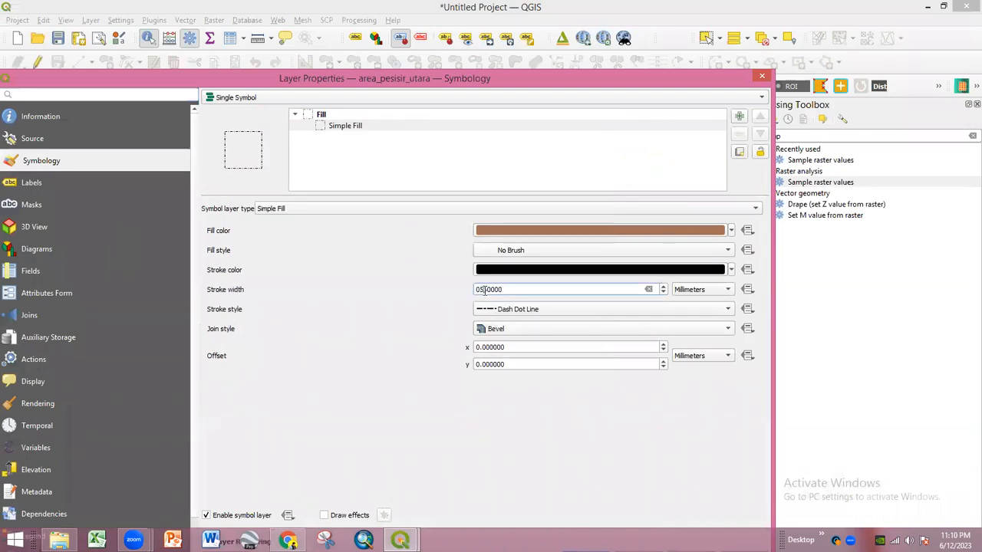
key("BackSpace")
type("8")
left_click_drag(420, 79, 420, 8)
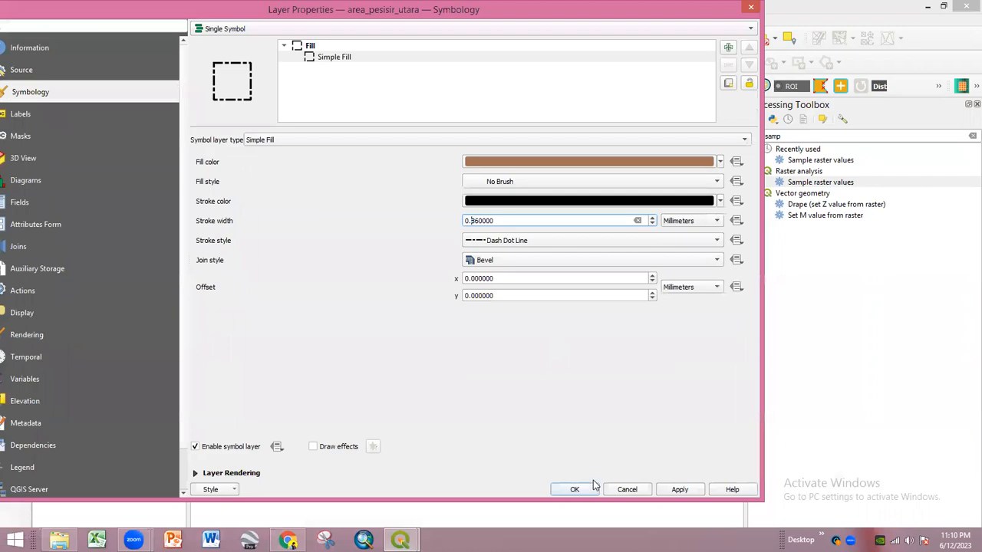
left_click(587, 491)
- Close the Processing Toolbox panel to enlarge the map view
scroll(463, 346, "down", 2)
scroll(491, 327, "up", 2)
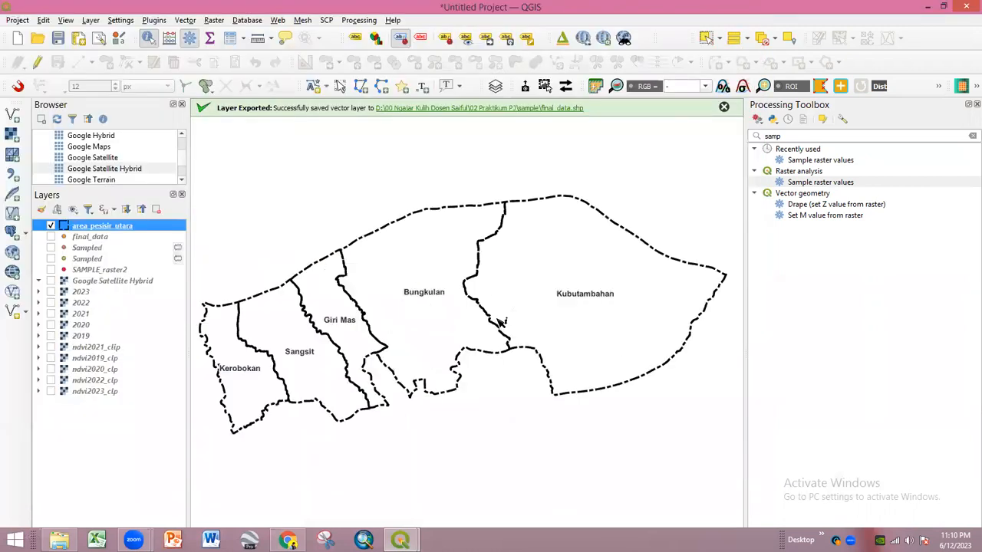
left_click(977, 104)
scroll(569, 304, "up", 2)
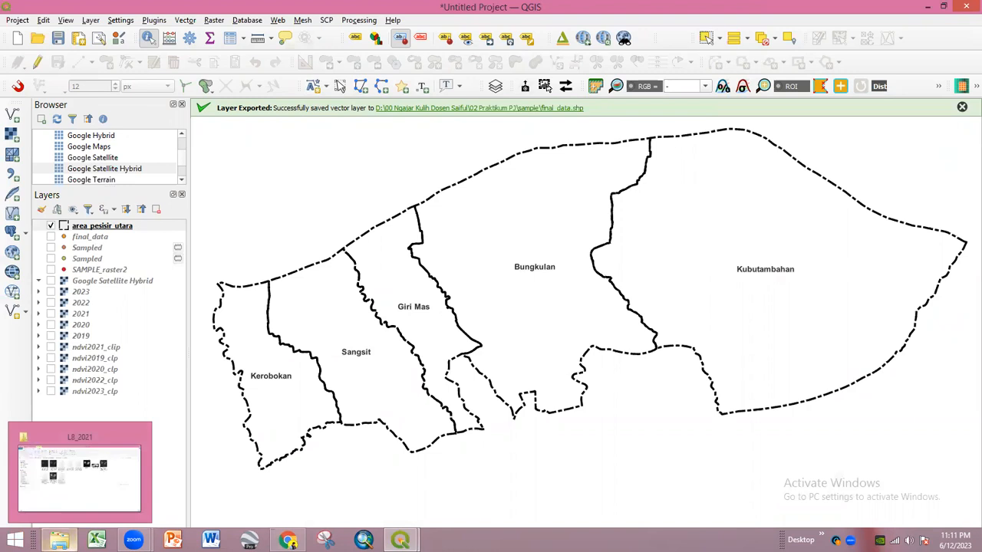
- Refresh File Explorer, open 02 Praktikum PJ > L8_2019, and open the LC08 MTL metadata file
left_click(77, 476)
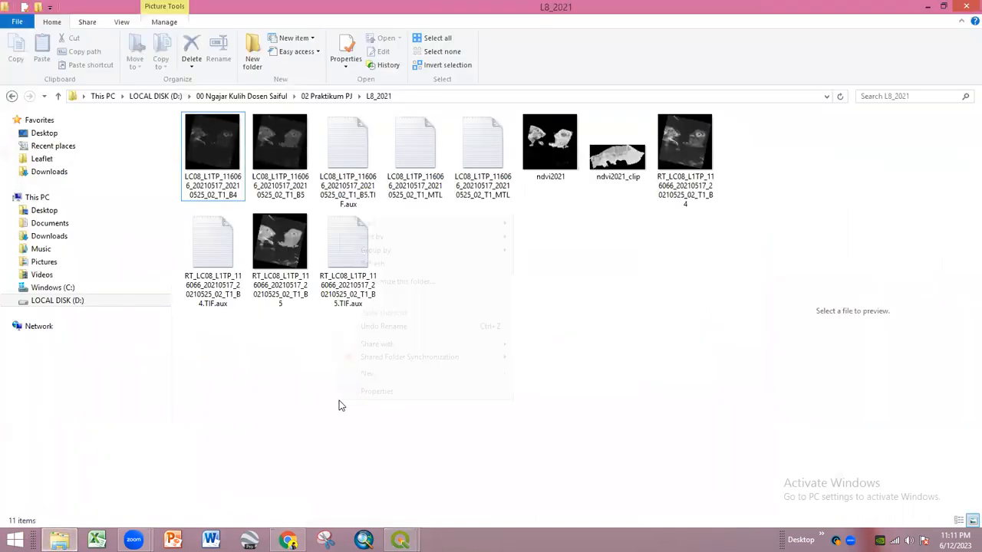
right_click(340, 405)
left_click(373, 265)
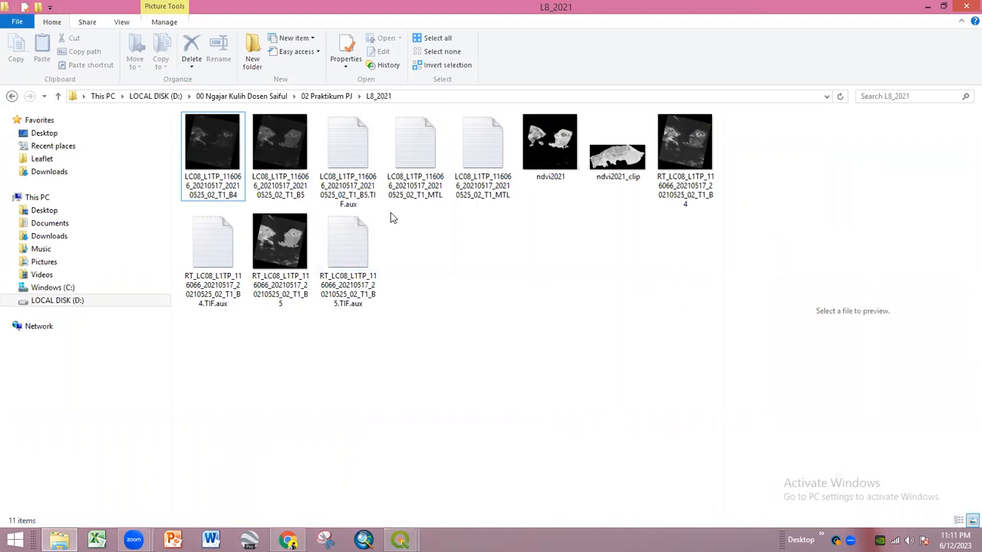
left_click(325, 96)
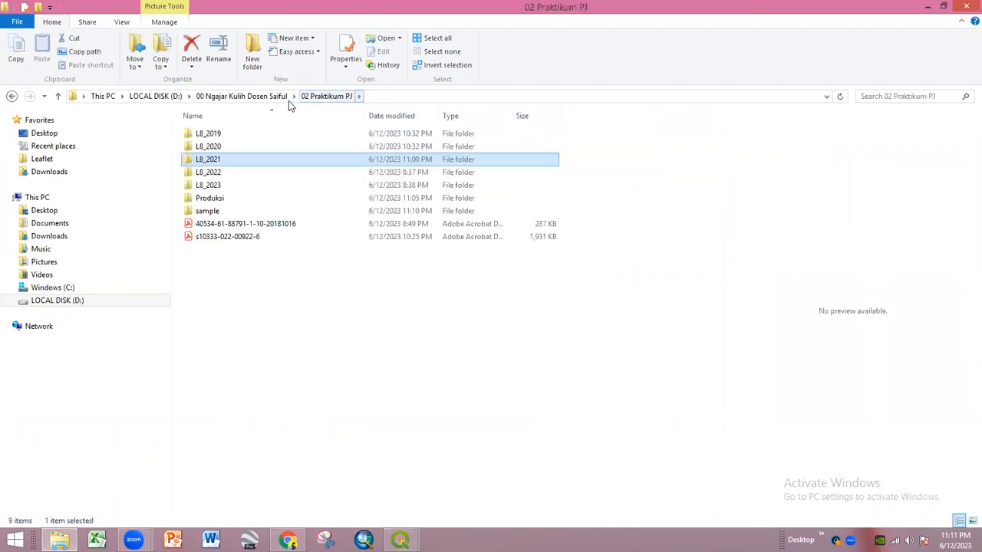
double_click(245, 138)
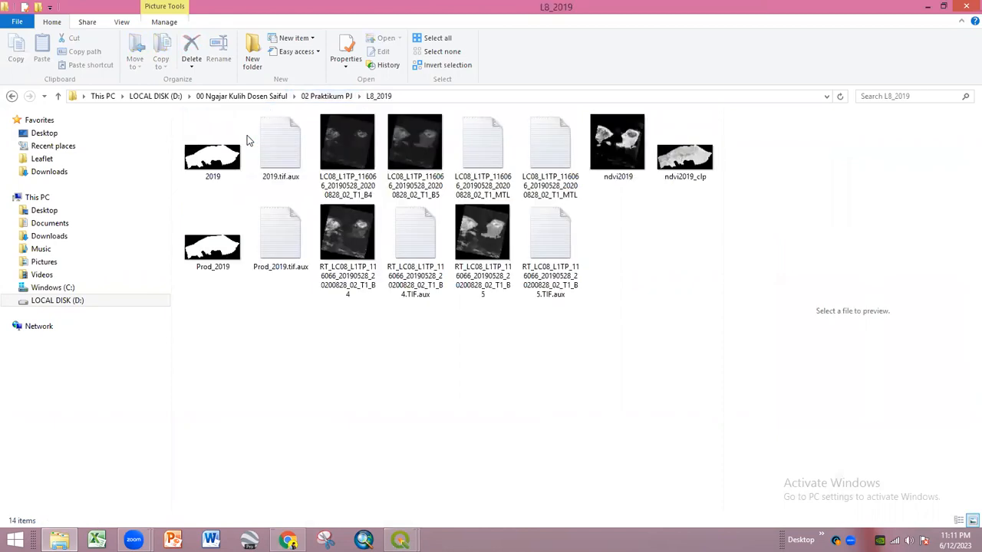
left_click(363, 198)
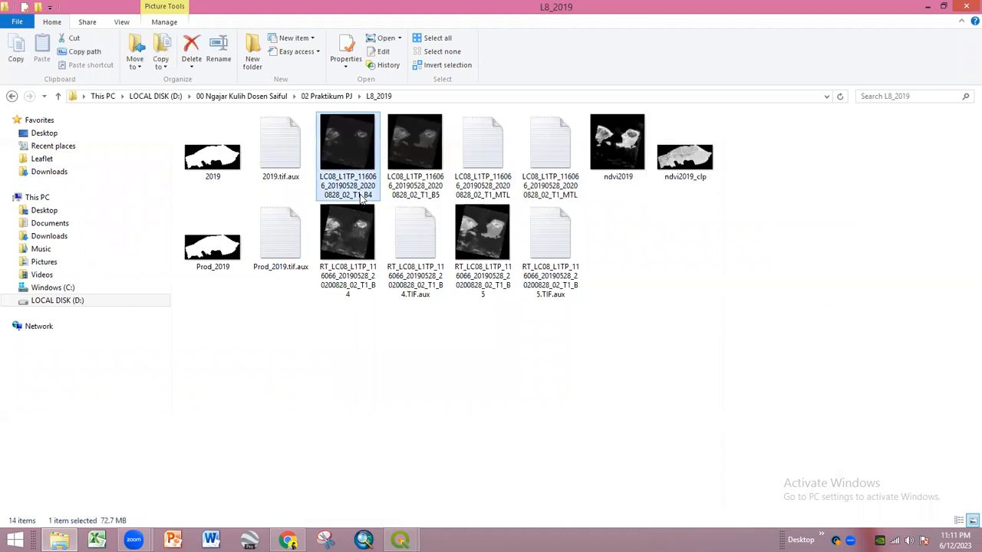
left_click(363, 195)
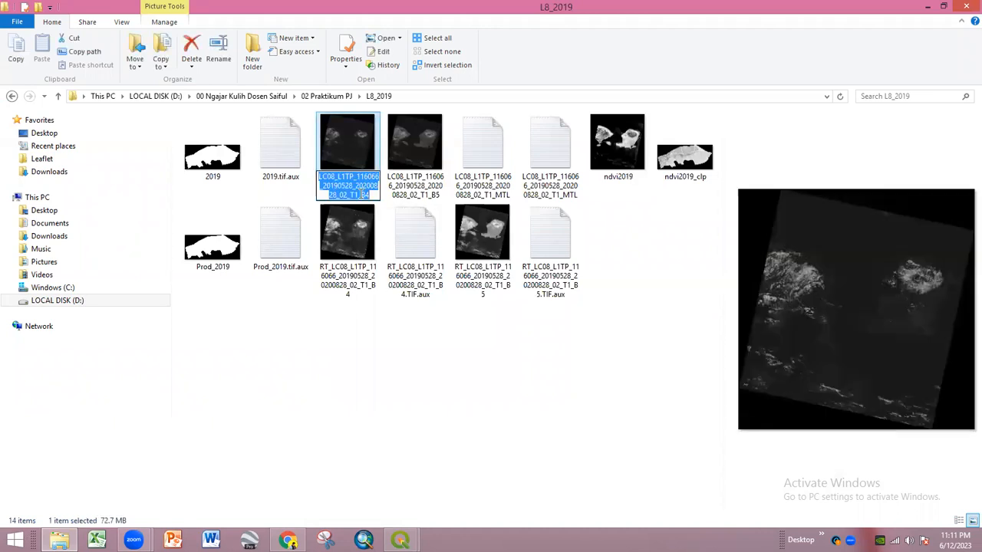
left_click(450, 358)
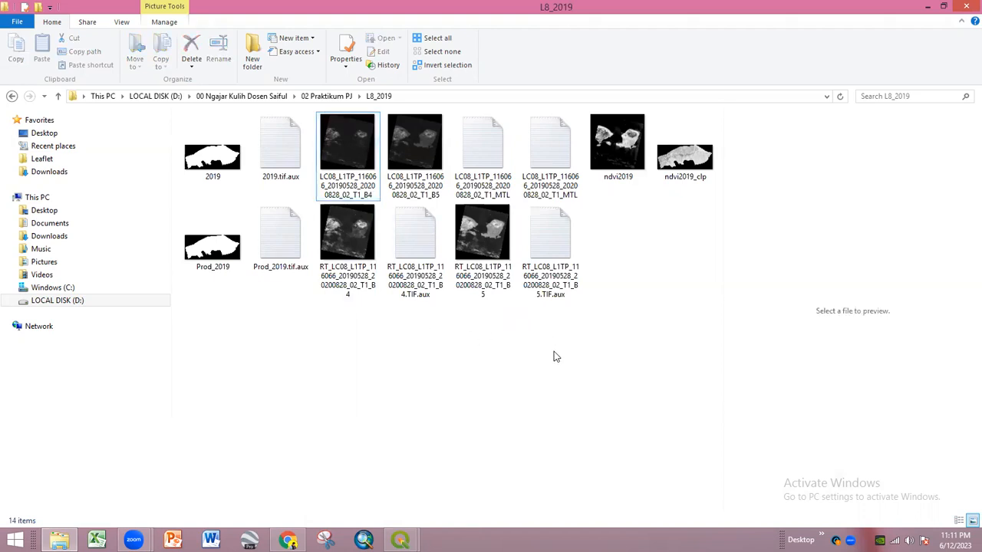
double_click(547, 174)
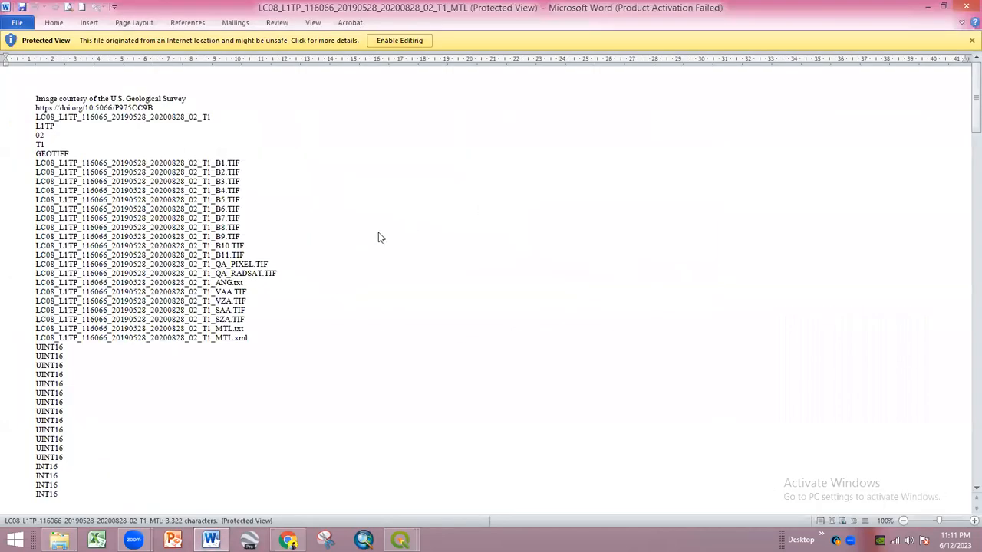
- Scroll through the Landsat MTL metadata, dismiss the Protected View bar and shrink the Word window
scroll(212, 299, "down", 10)
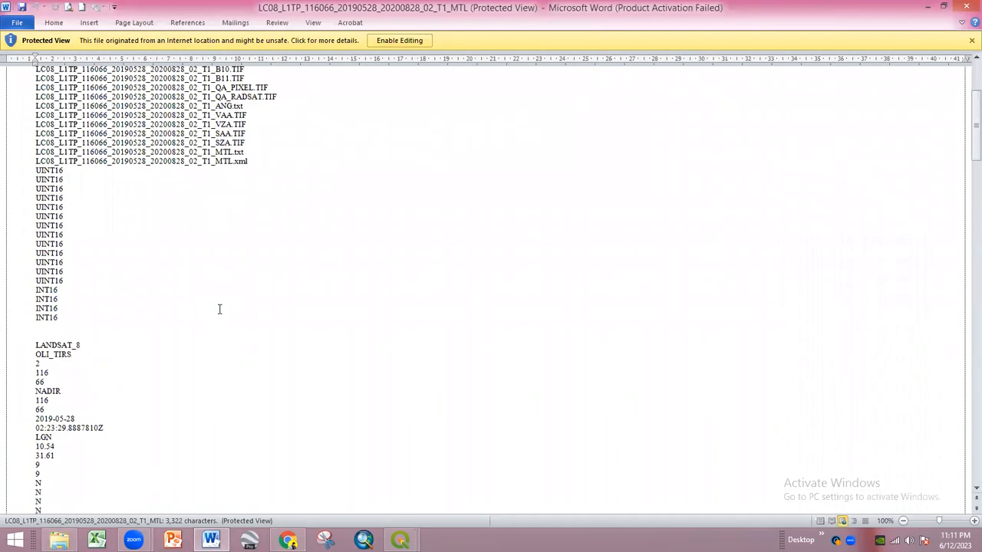
scroll(221, 310, "down", 10)
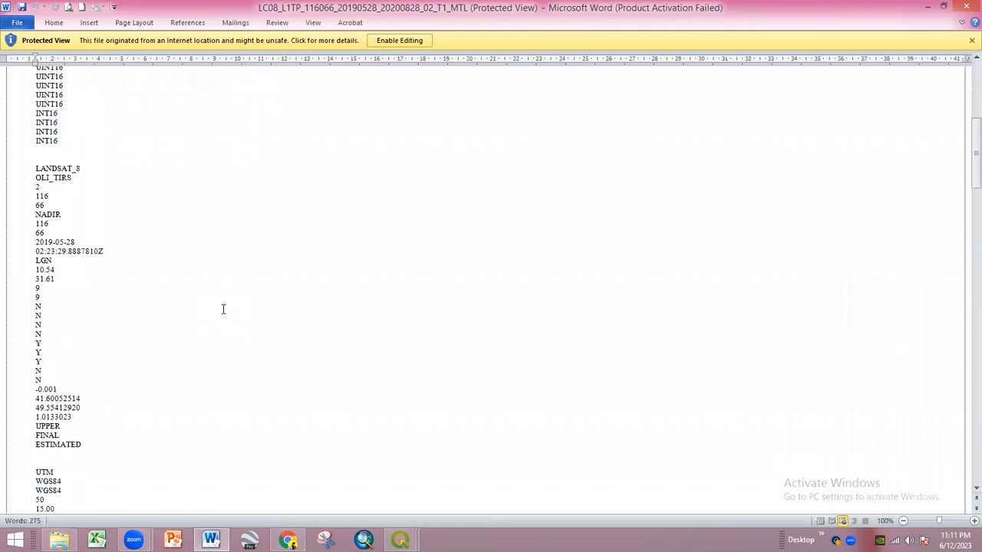
scroll(225, 310, "down", 6)
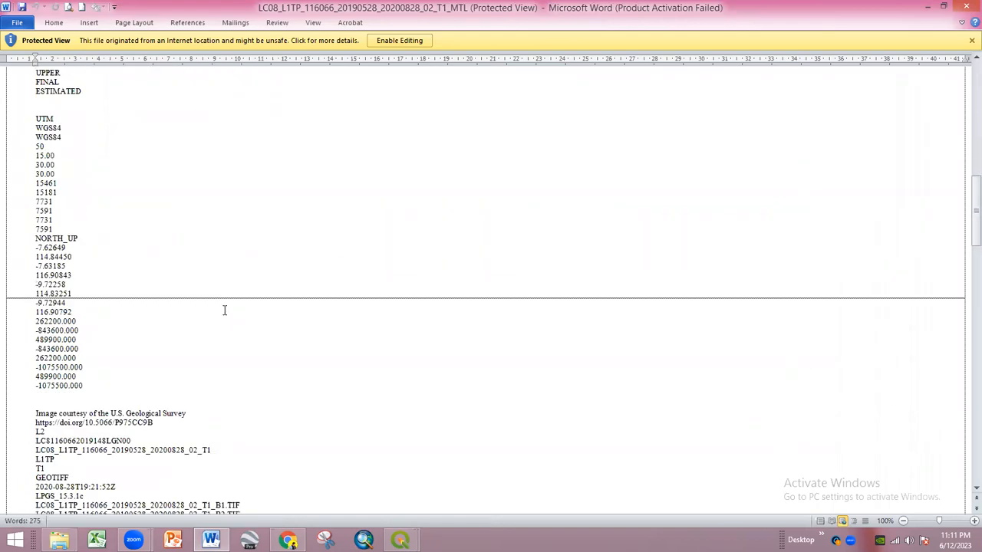
scroll(225, 310, "down", 10)
scroll(301, 392, "down", 20)
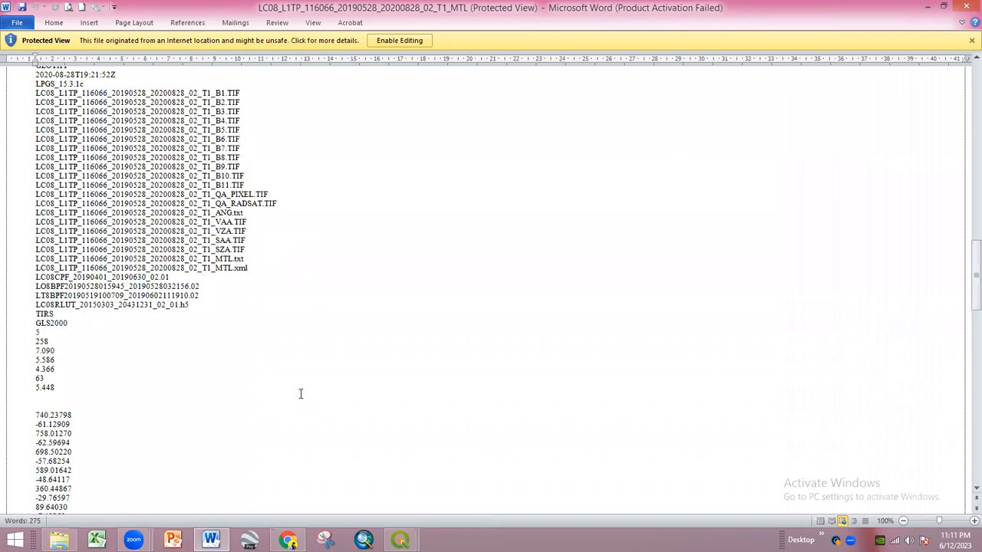
scroll(274, 383, "down", 8)
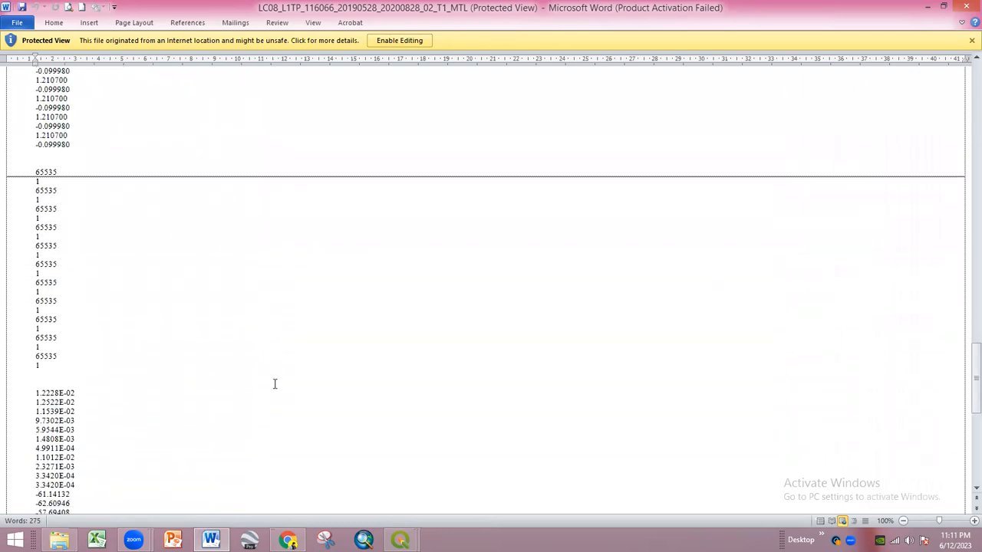
scroll(399, 383, "up", 4)
left_click(972, 40)
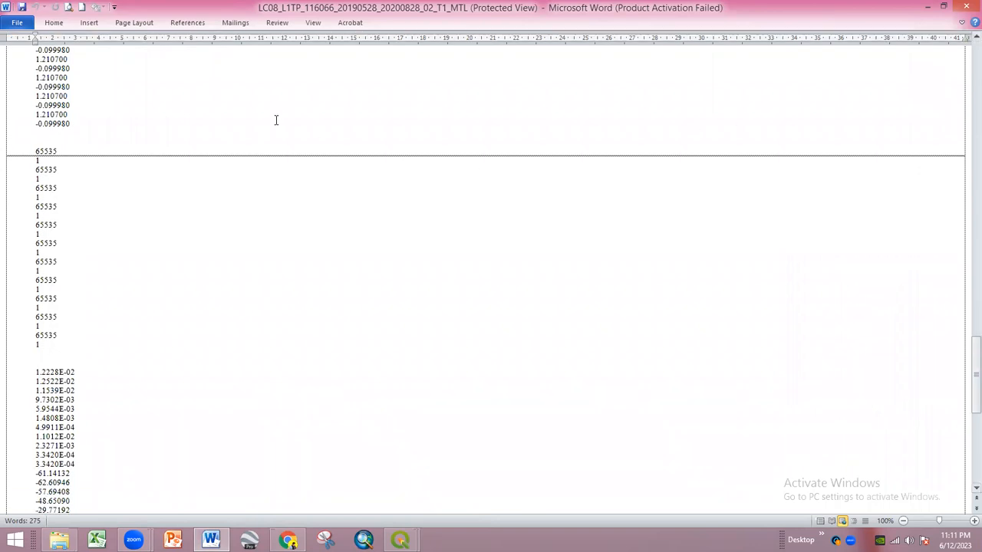
key("super+Down")
- Close the MTL file and check the 20190528 date in the L8_2019 B4 file name
left_click(597, 114)
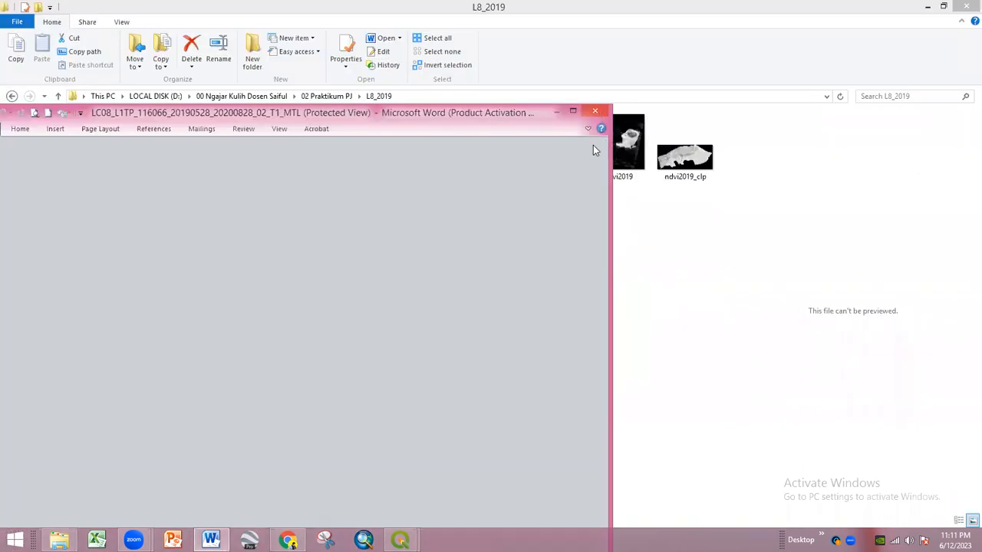
left_click(350, 376)
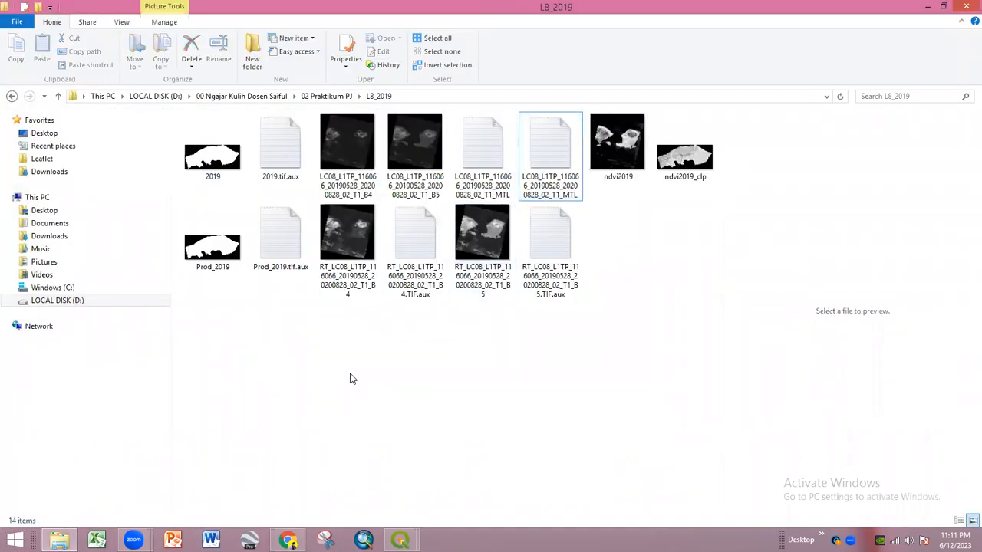
left_click(350, 280)
left_click(350, 285)
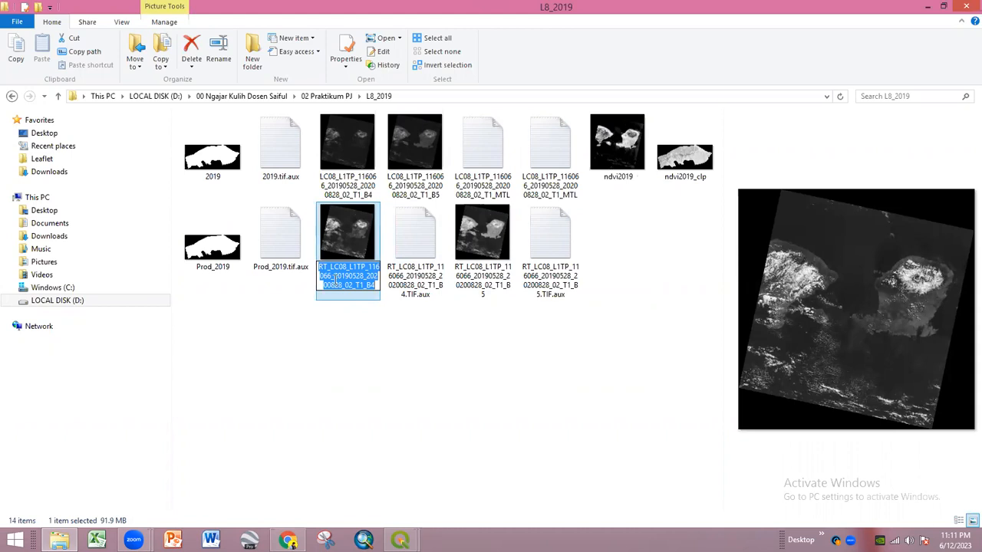
left_click_drag(365, 277, 335, 278)
left_click(360, 326)
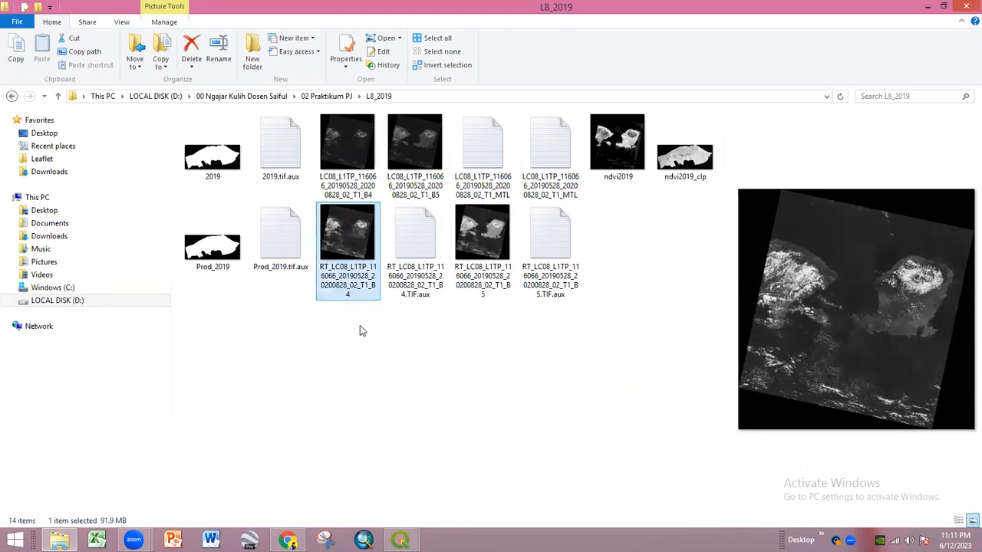
left_click(363, 330)
key("BackSpace")
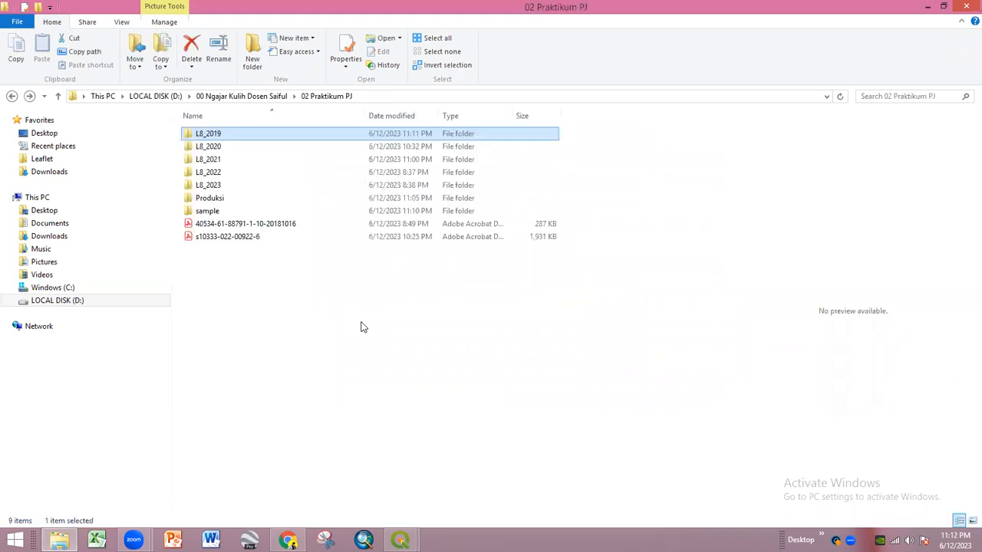
- In L8_2020, check the 20200530 date in the B5 file name, then return to 02 Praktikum PJ
double_click(262, 149)
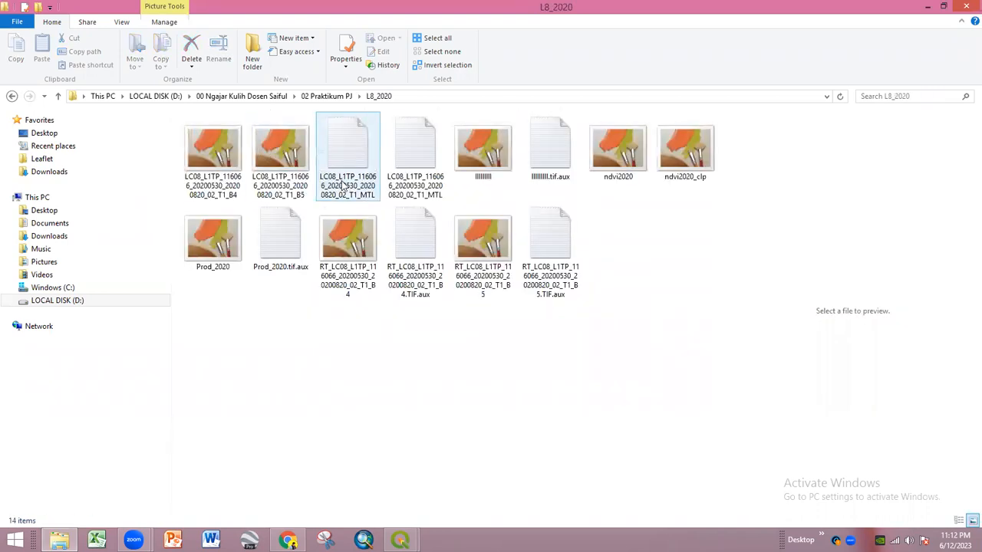
left_click(301, 191)
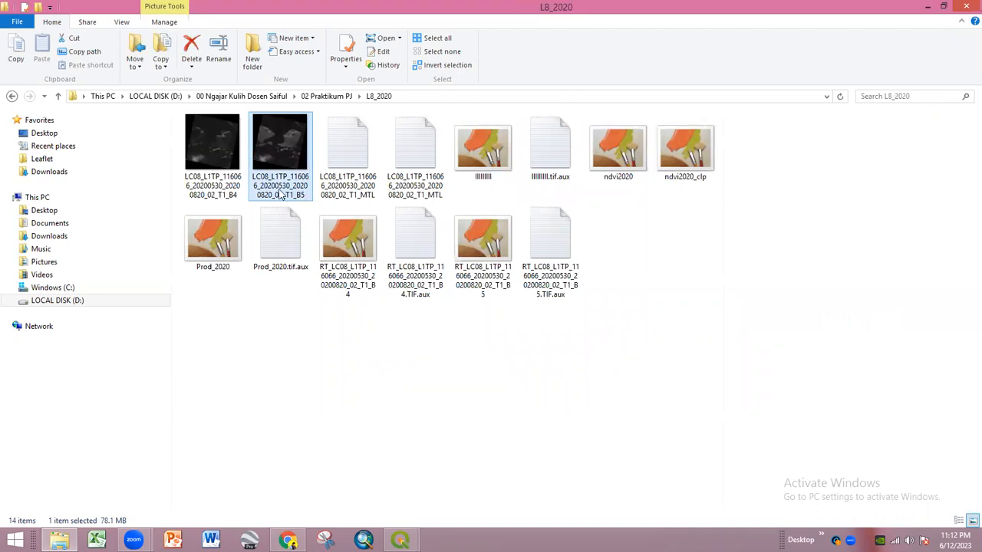
left_click(281, 195)
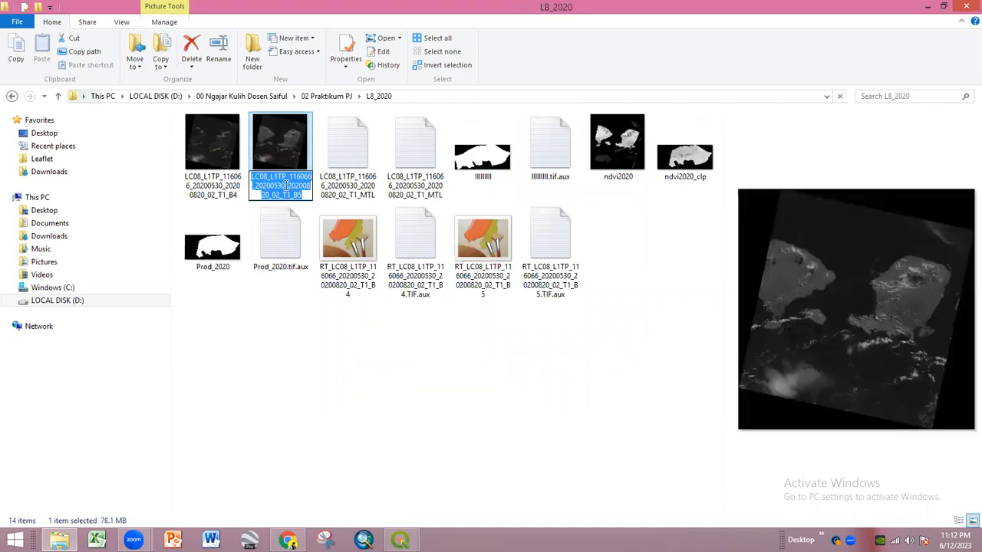
left_click_drag(285, 187, 262, 186)
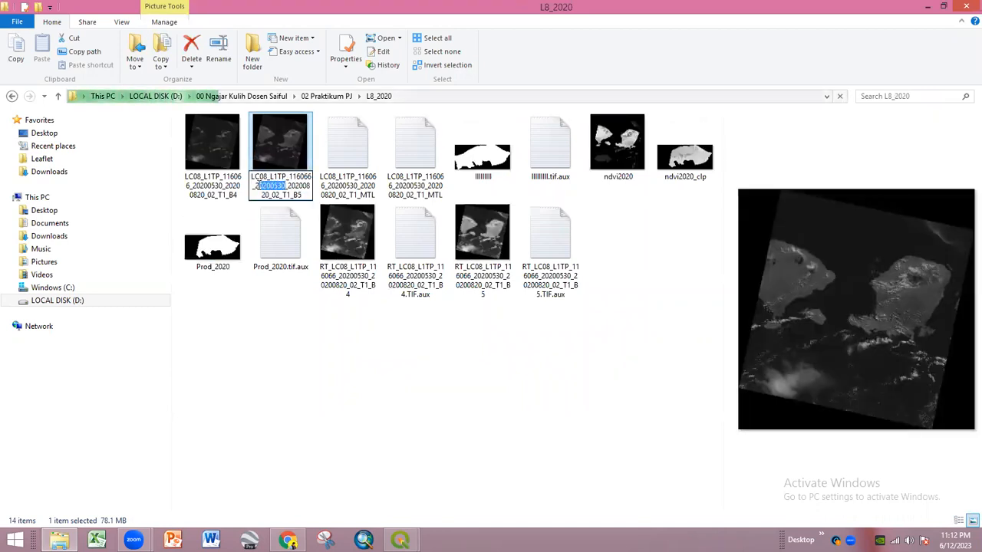
left_click(346, 379)
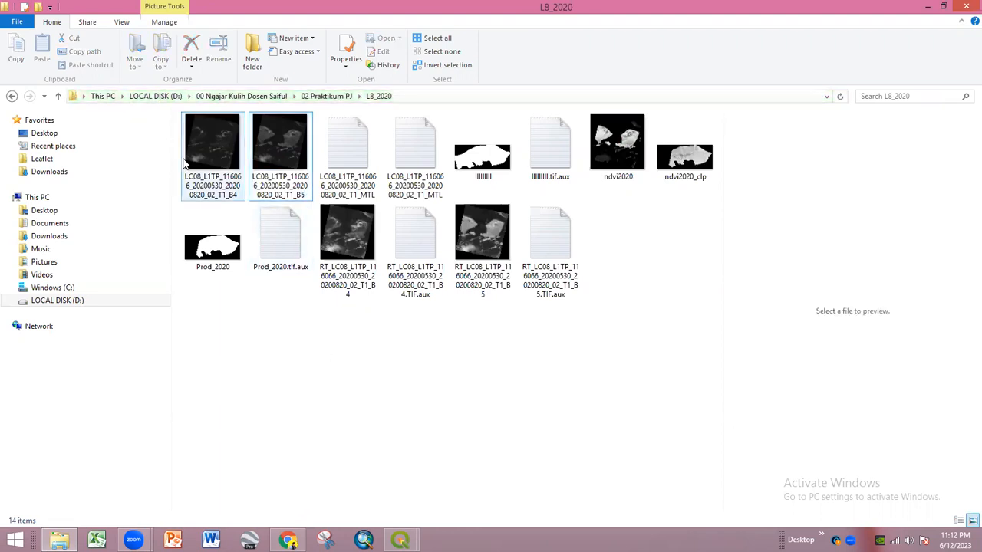
left_click(11, 97)
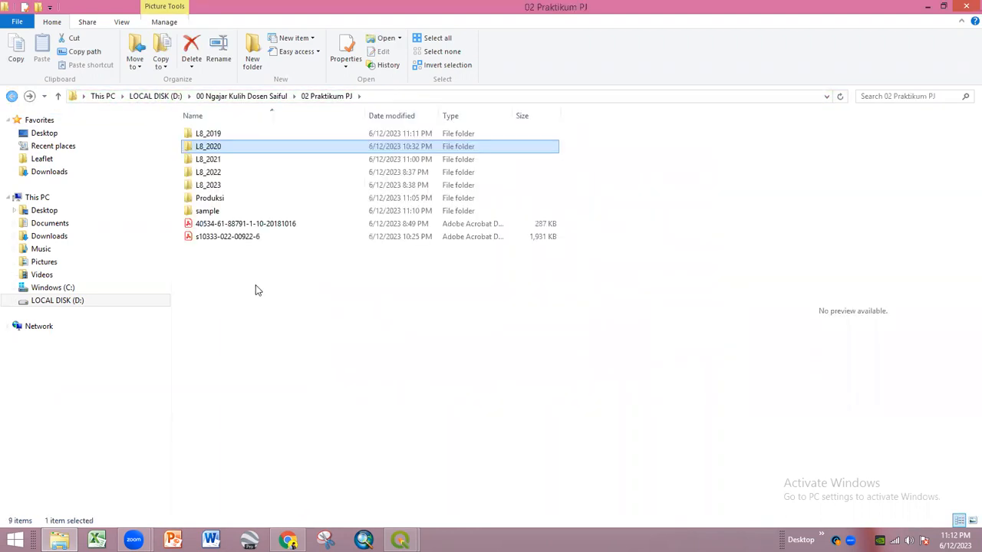
- Refresh the 02 Praktikum PJ folder listing five times
right_click(366, 366)
left_click(391, 229)
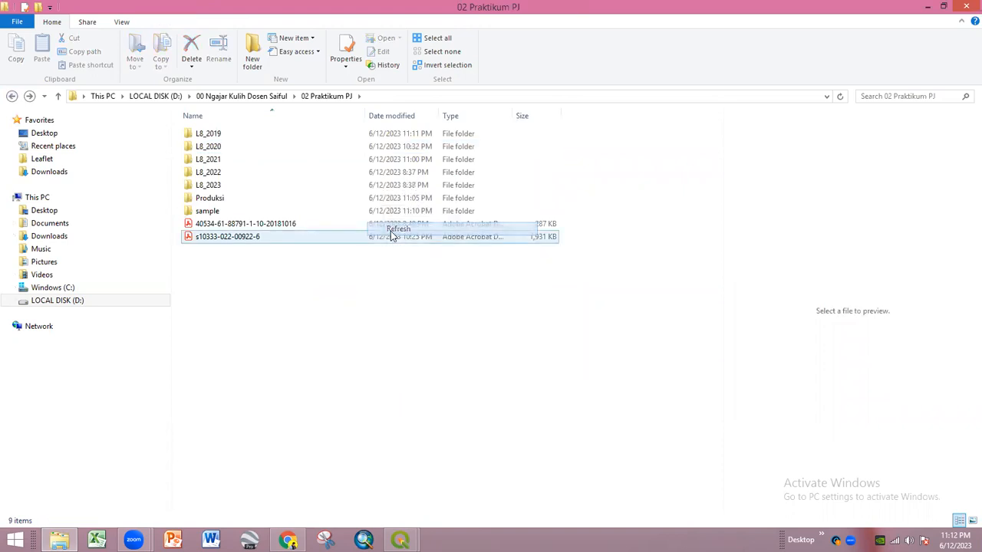
right_click(319, 355)
left_click(352, 220)
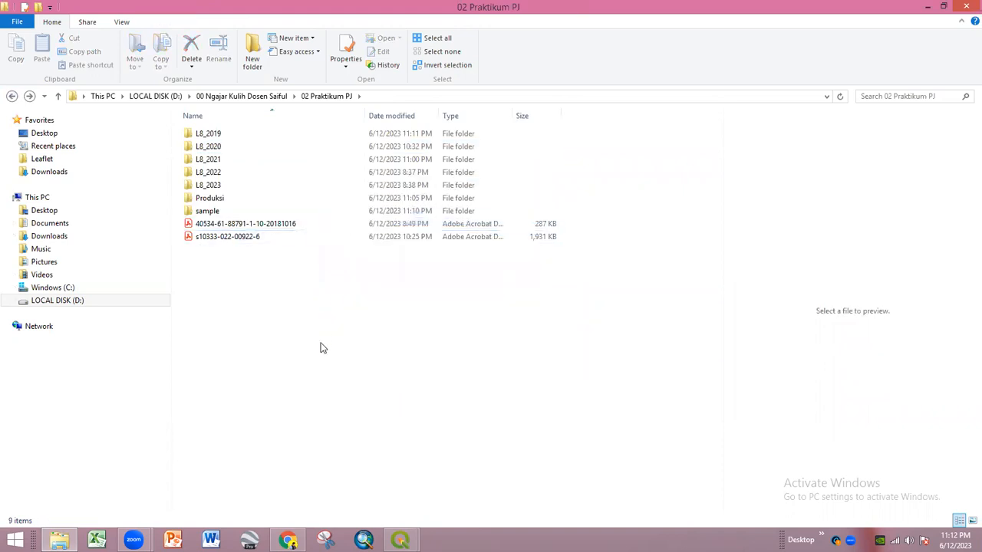
right_click(321, 343)
left_click(357, 218)
right_click(336, 357)
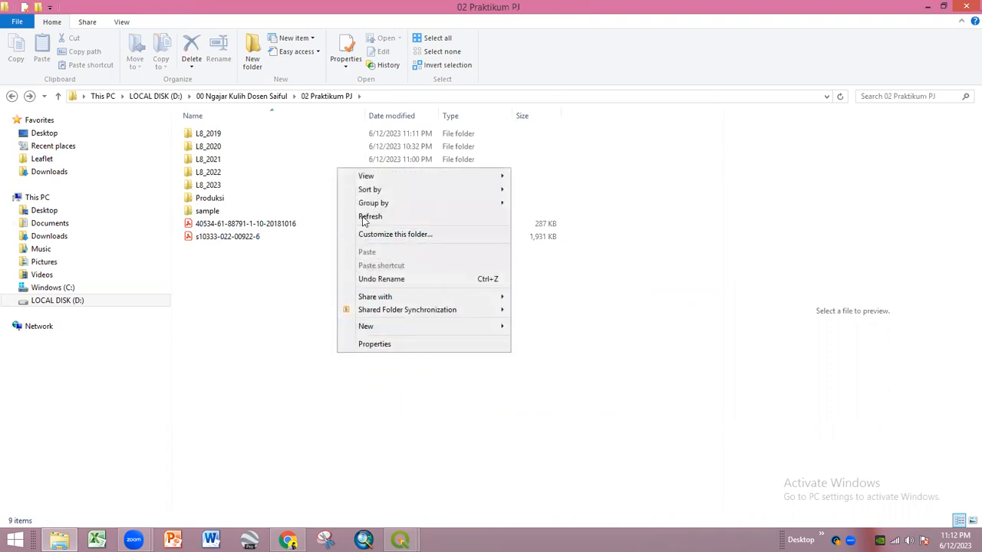
left_click(361, 219)
right_click(329, 381)
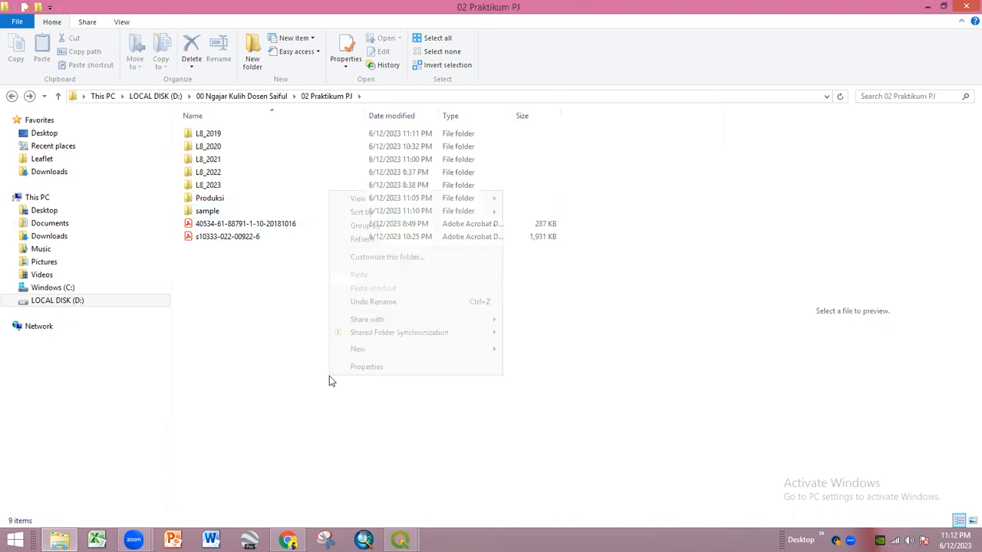
left_click(357, 239)
- Back in QGIS, turn on the SAMPLE_raster2 points layer
mouse_move(399, 541)
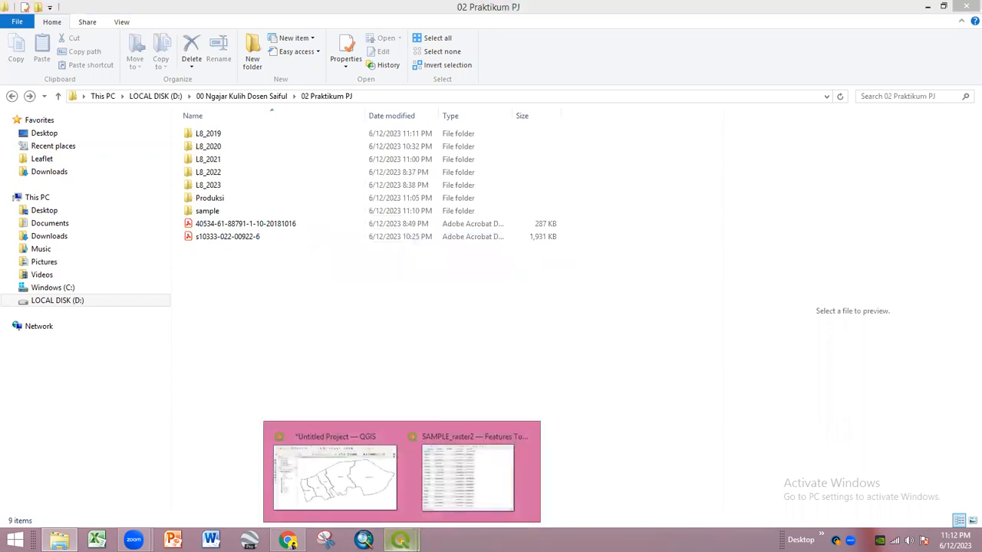
left_click(373, 488)
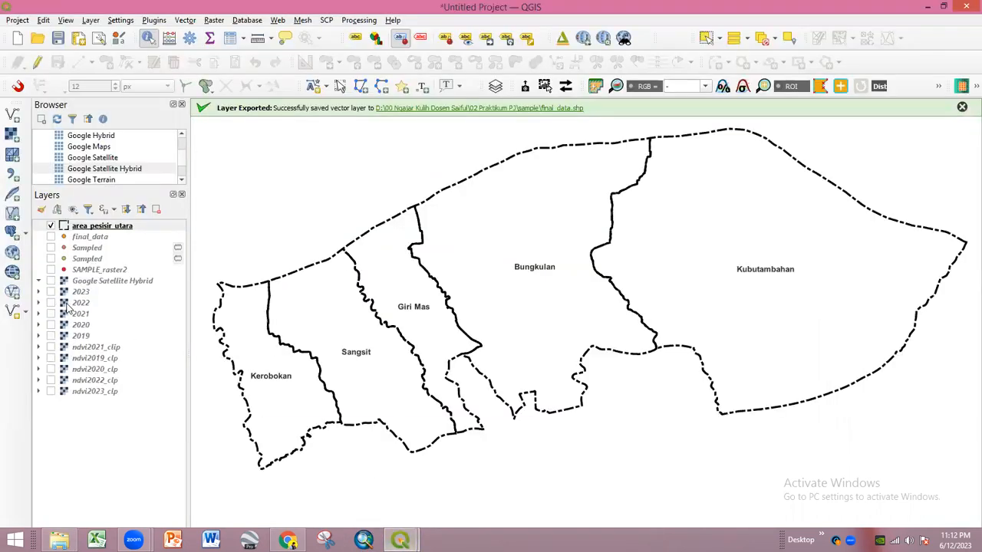
left_click(50, 270)
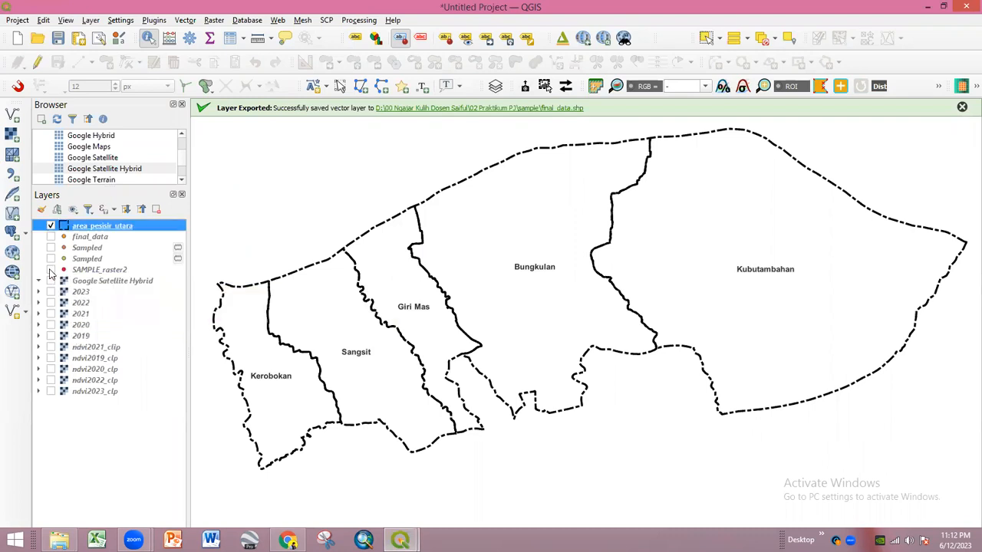
left_click(51, 271)
left_click(51, 270)
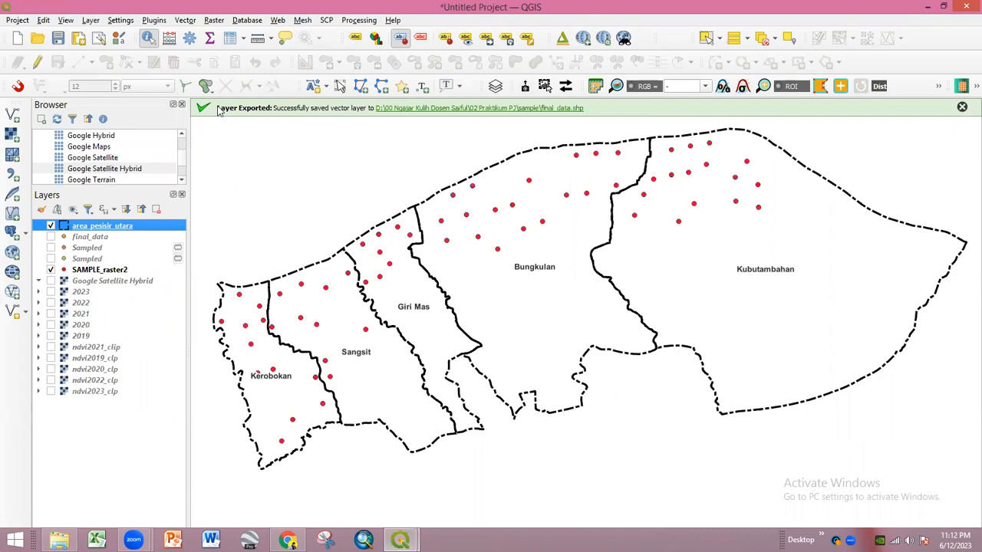
- Start and cancel a New Shapefile Layer, then open Vector > Geoprocessing Tools
left_click(209, 21)
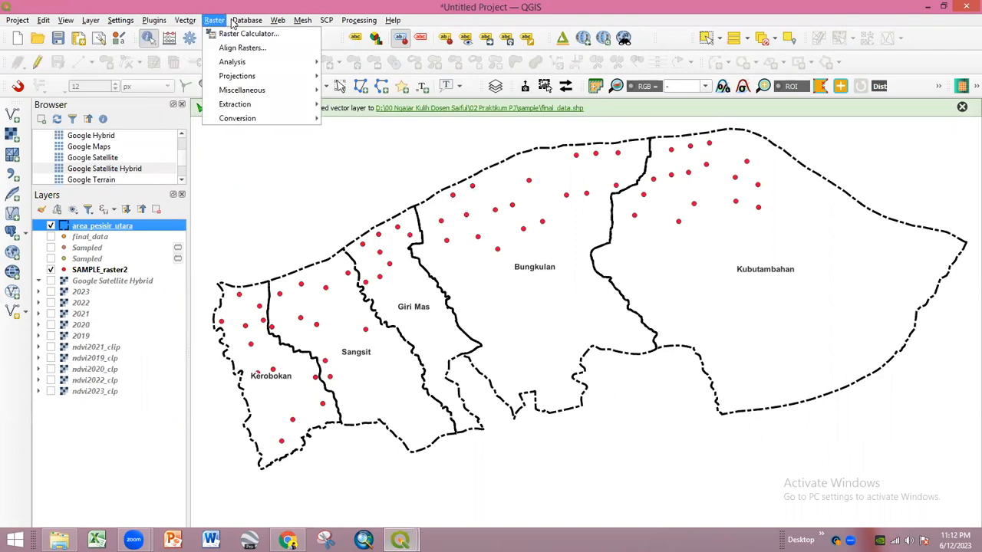
mouse_move(191, 24)
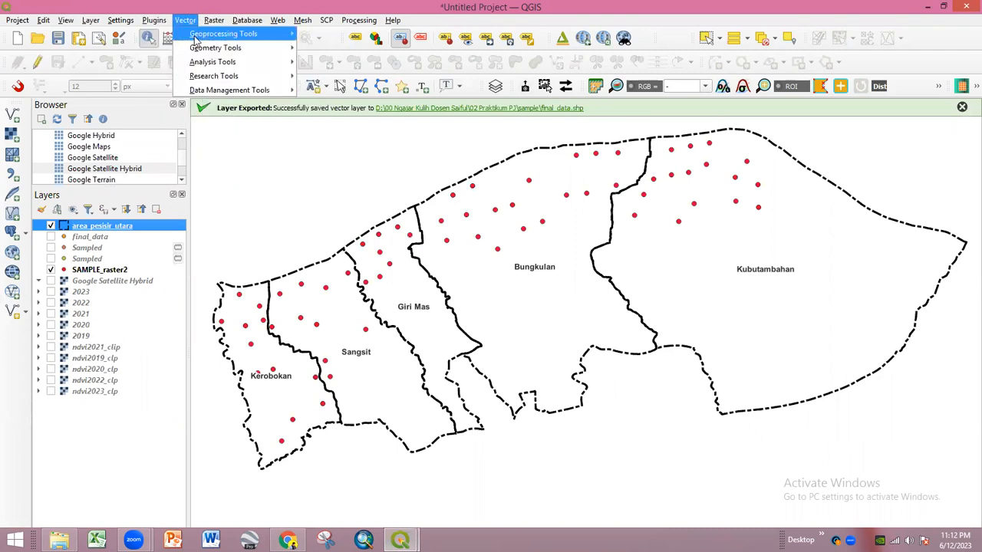
mouse_move(96, 24)
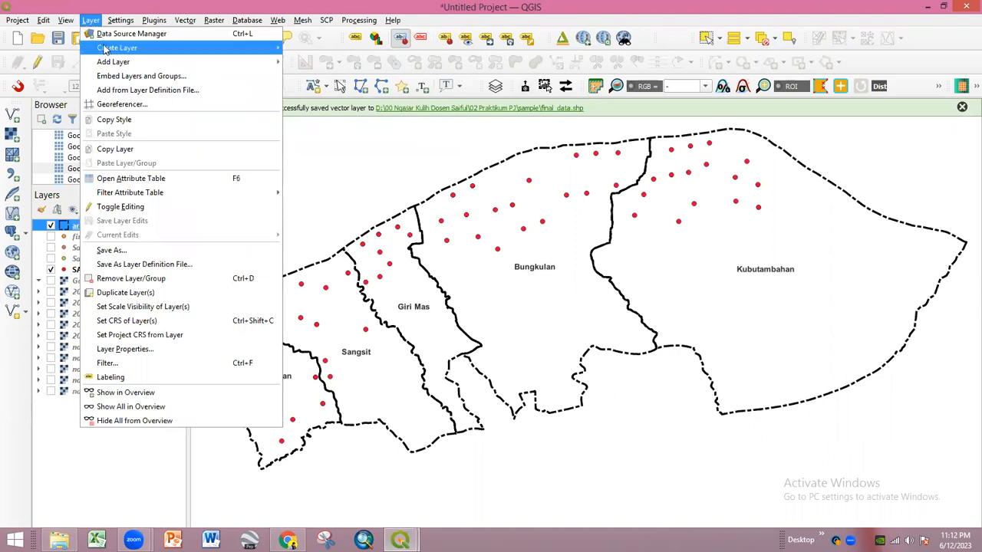
mouse_move(106, 50)
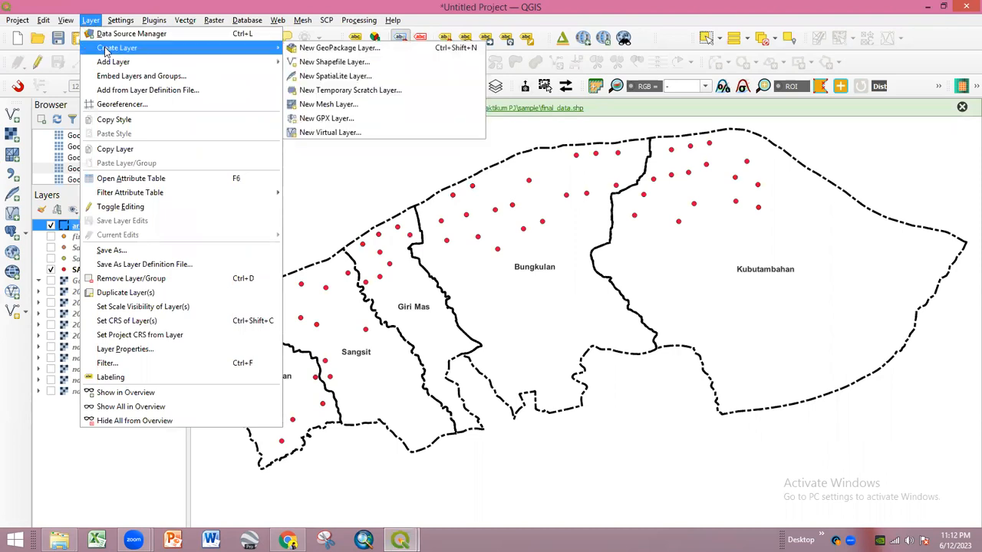
left_click(321, 64)
left_click(284, 74)
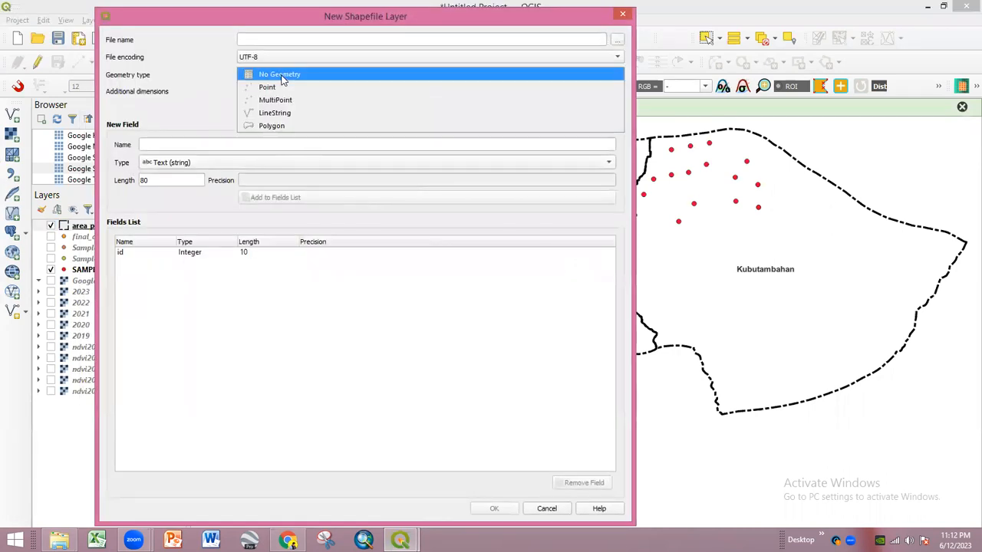
left_click(237, 75)
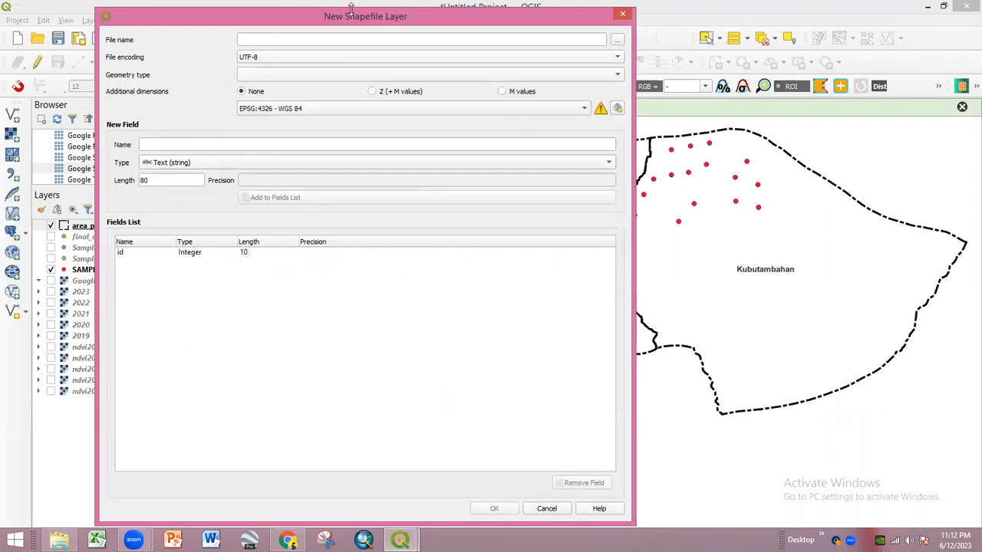
left_click_drag(272, 21, 149, 103)
left_click(499, 95)
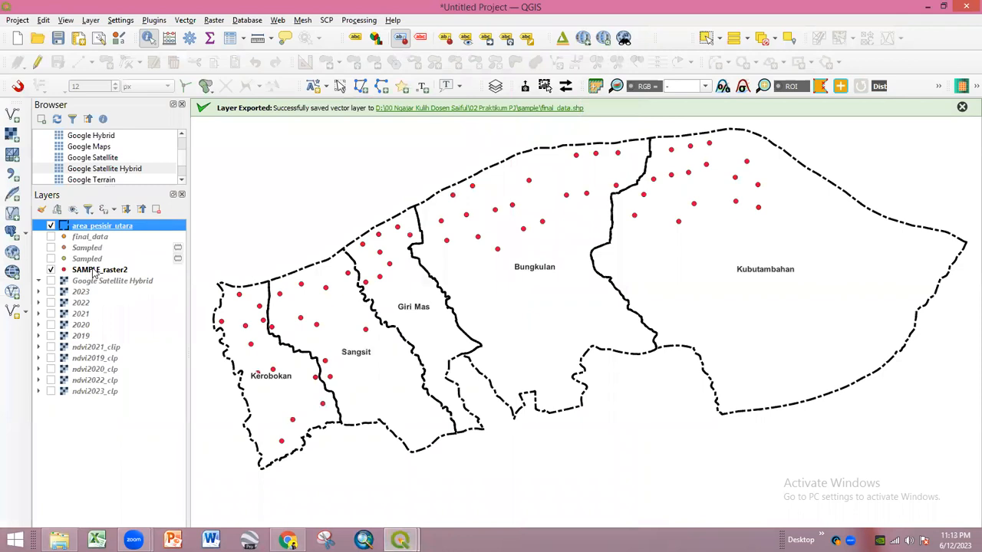
left_click(185, 20)
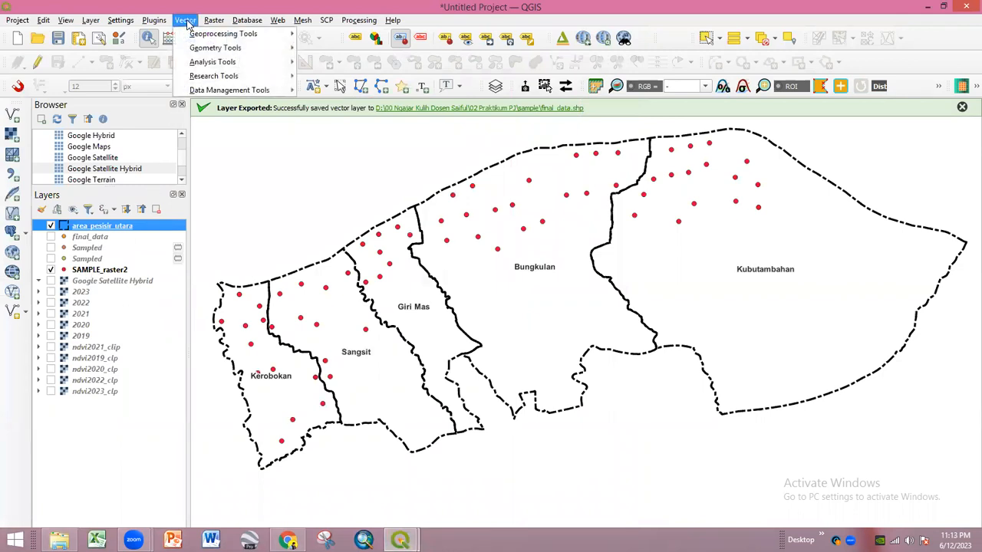
mouse_move(194, 34)
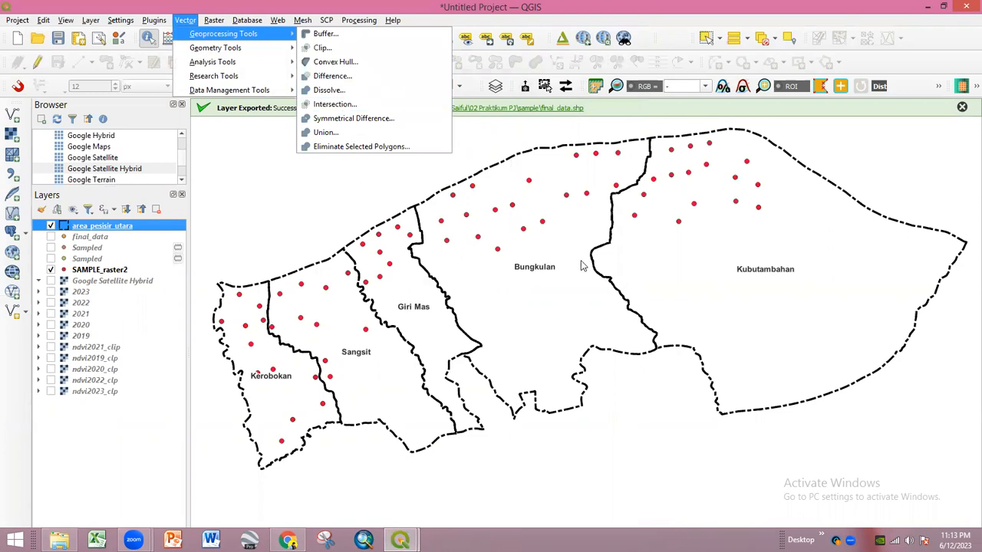
- Drag Google Satellite Hybrid to the bottom of the layer list and make it visible
left_click_drag(201, 308, 509, 267)
left_click_drag(717, 289, 390, 352)
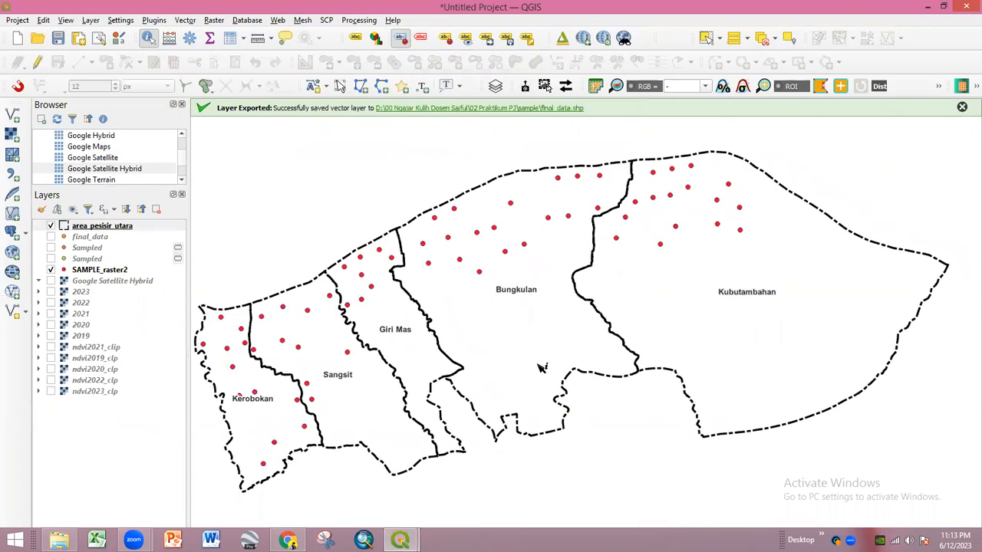
scroll(541, 368, "down", 1)
scroll(541, 369, "up", 1)
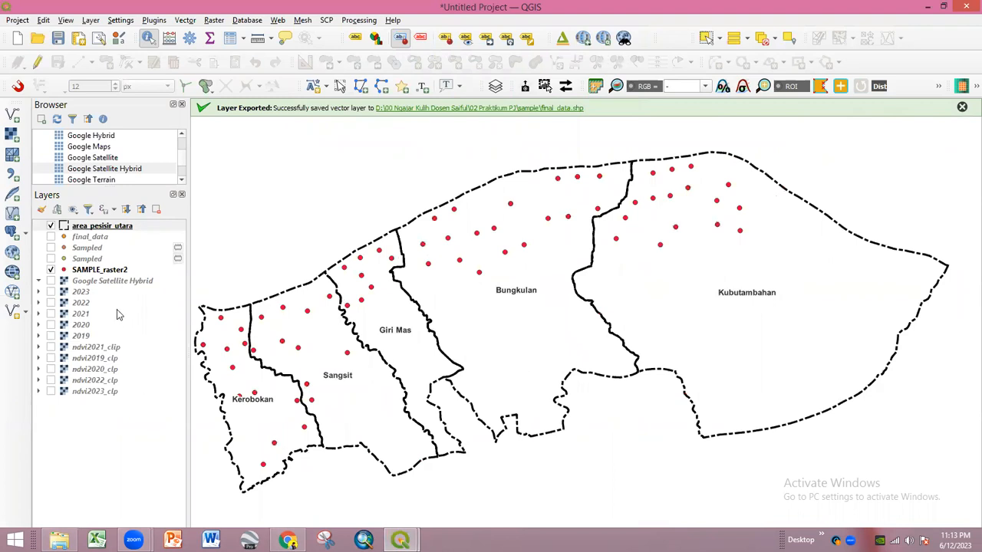
mouse_move(109, 275)
left_mouse_down()
mouse_move(138, 389)
mouse_move(142, 360)
mouse_move(119, 277)
mouse_move(115, 284)
left_mouse_up()
double_click(115, 282)
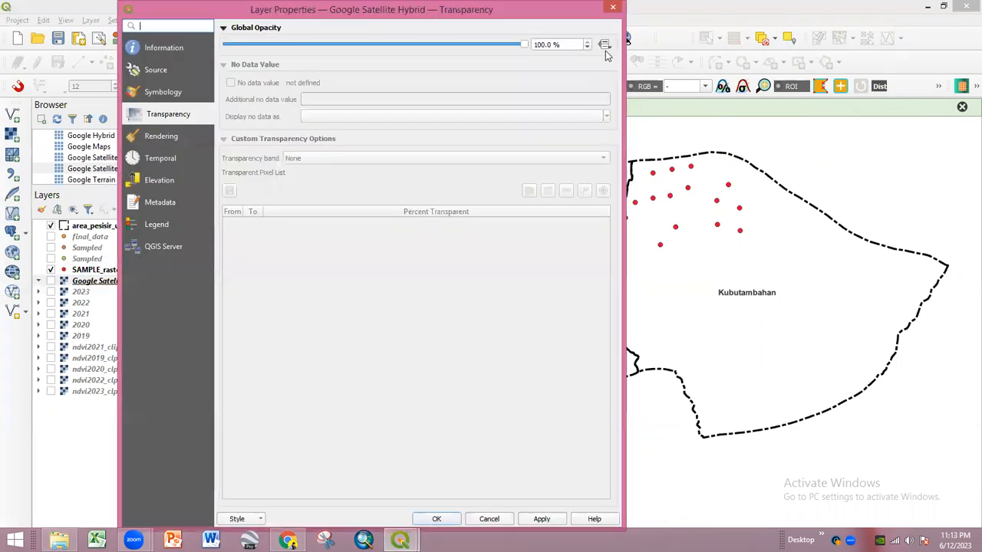
left_click_drag(307, 19, 248, 83)
left_click(556, 73)
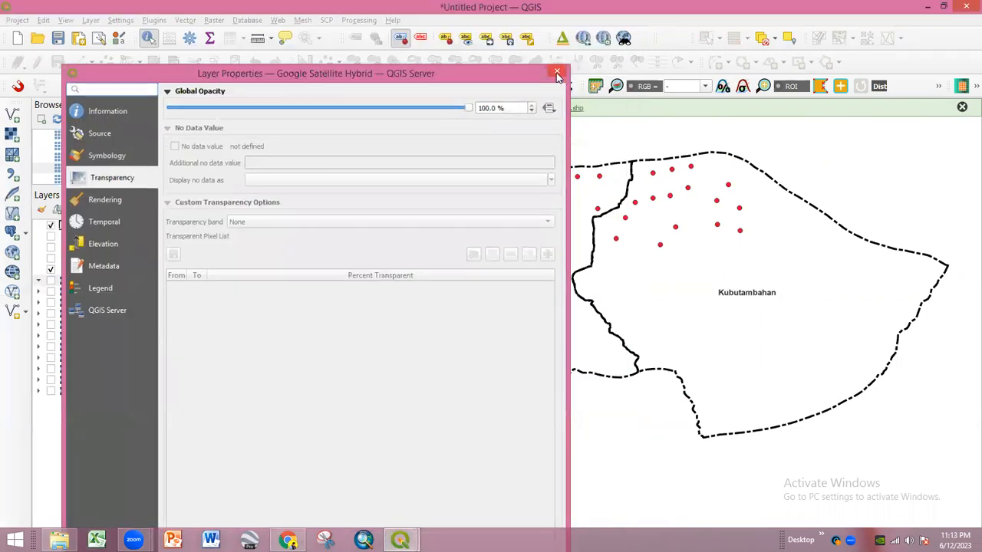
left_click_drag(104, 287, 103, 426)
left_click(51, 393)
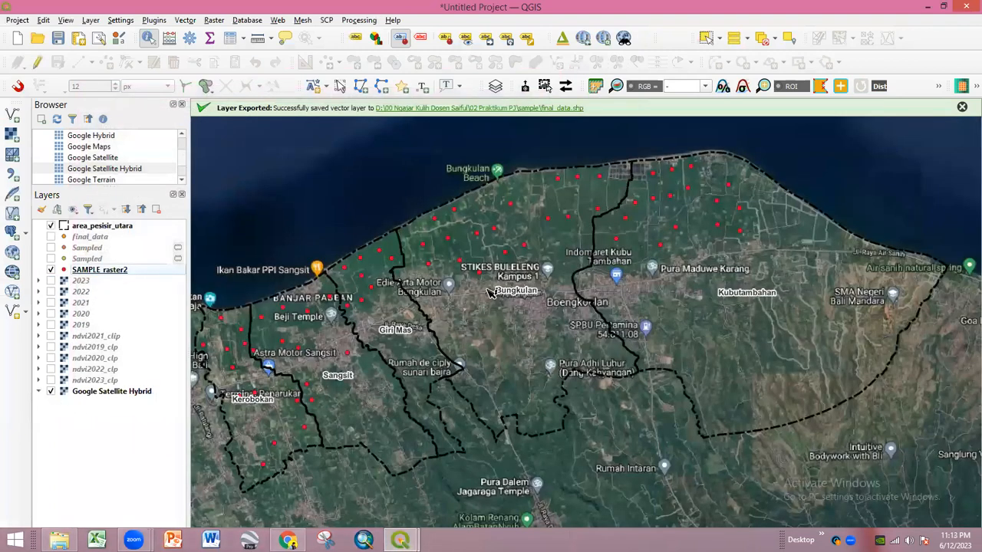
scroll(490, 290, "down", 1)
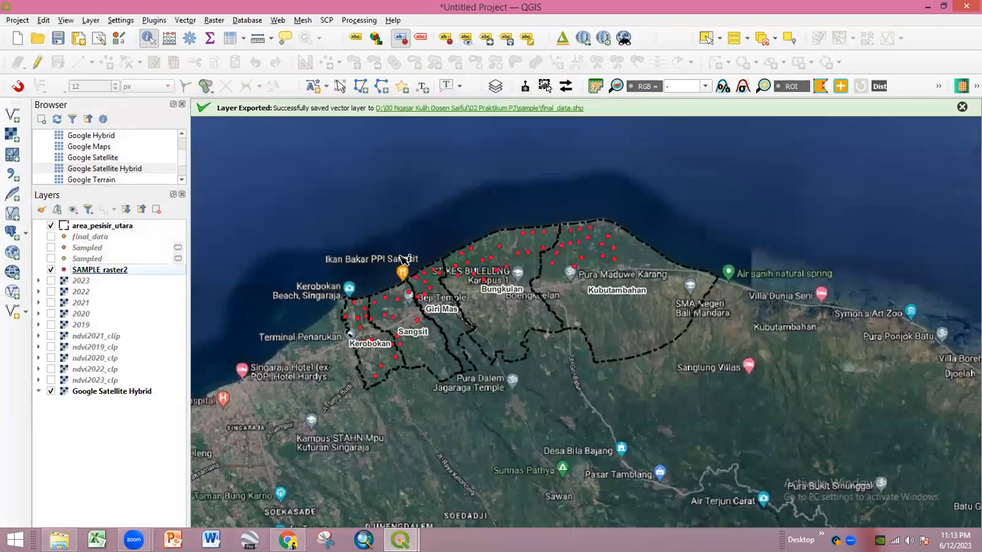
scroll(369, 319, "up", 1)
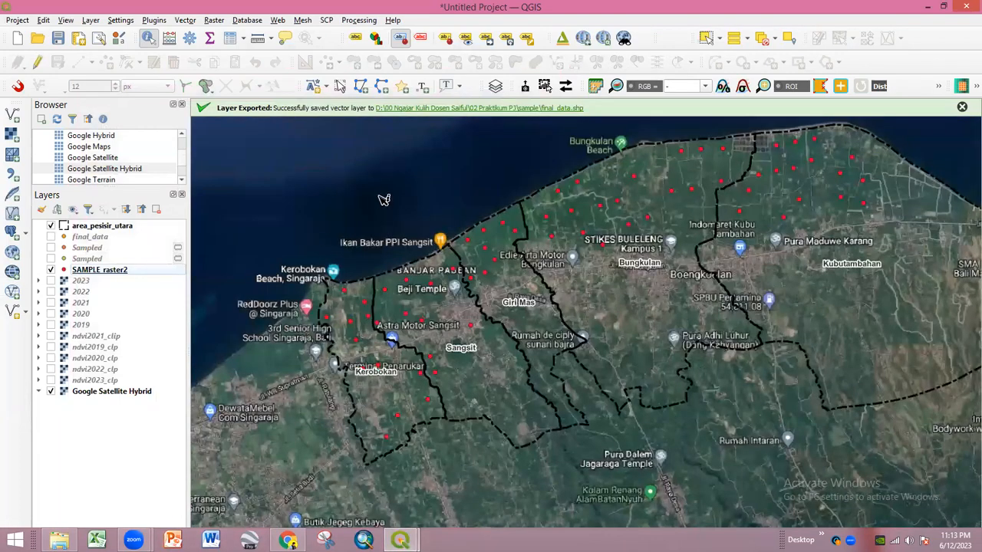
scroll(355, 304, "up", 1)
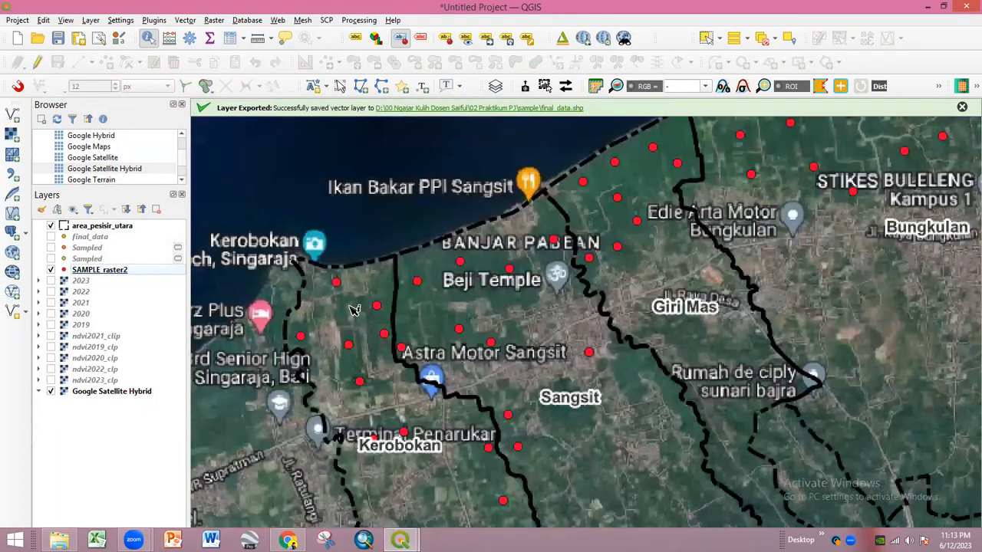
scroll(351, 319, "up", 1)
scroll(345, 323, "up", 1)
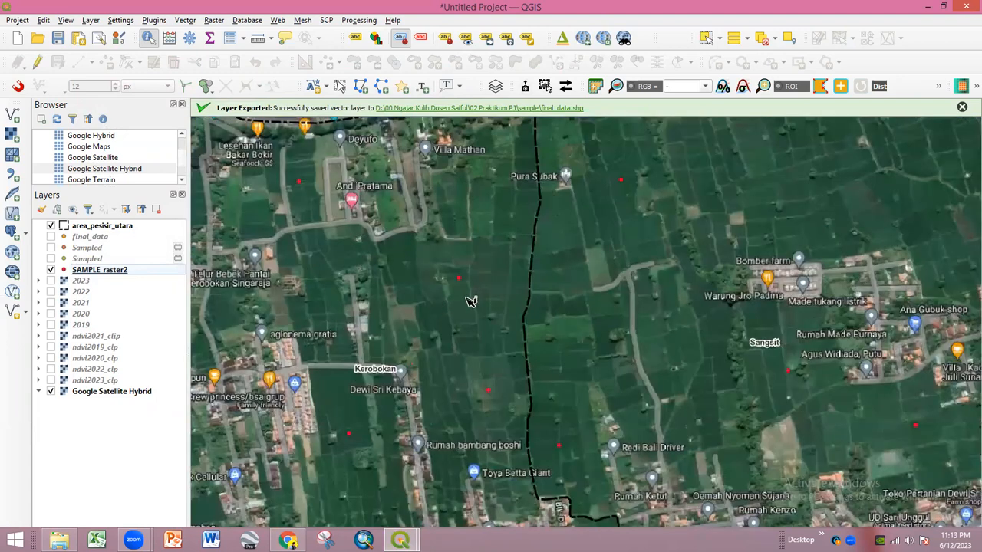
left_click_drag(618, 249, 438, 333)
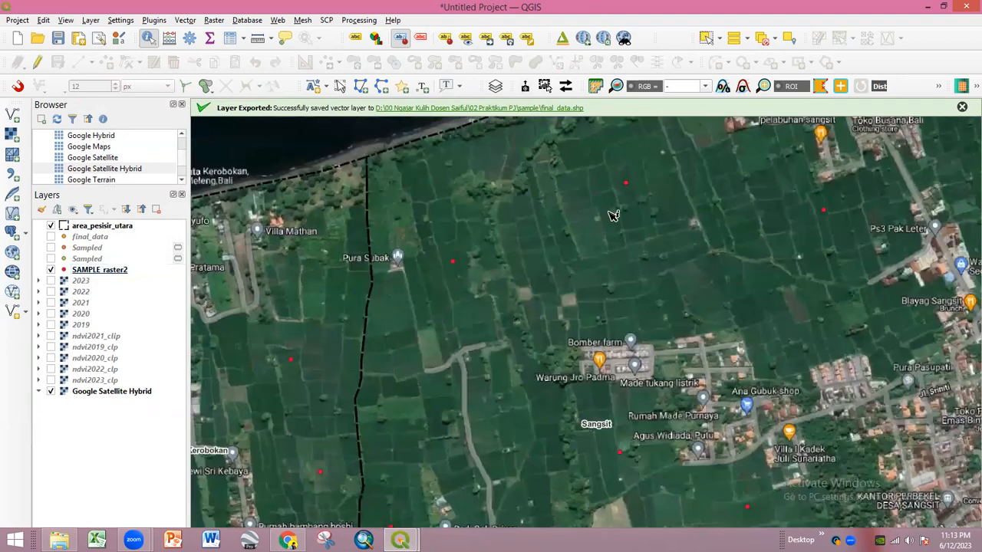
left_click_drag(610, 211, 499, 278)
left_click_drag(670, 310, 526, 295)
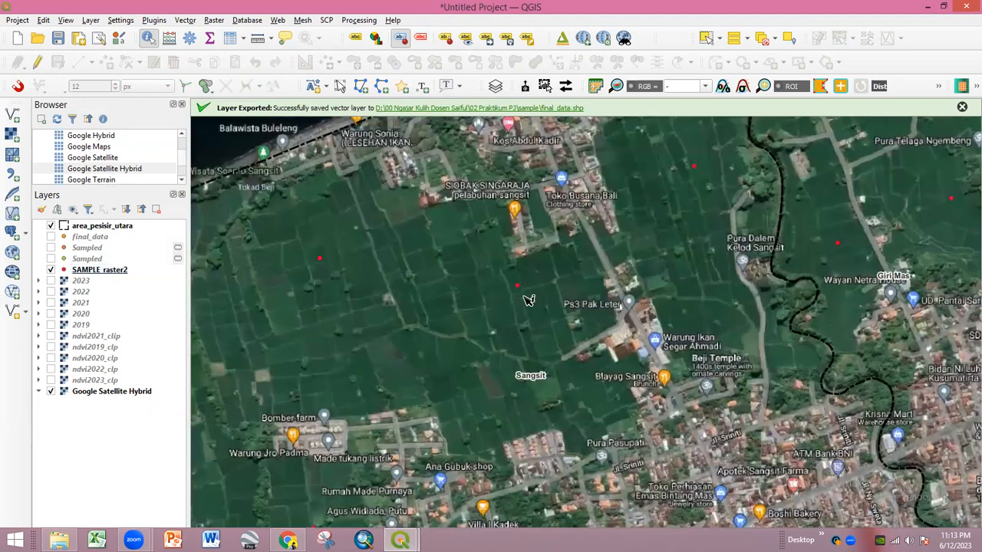
scroll(528, 300, "down", 1)
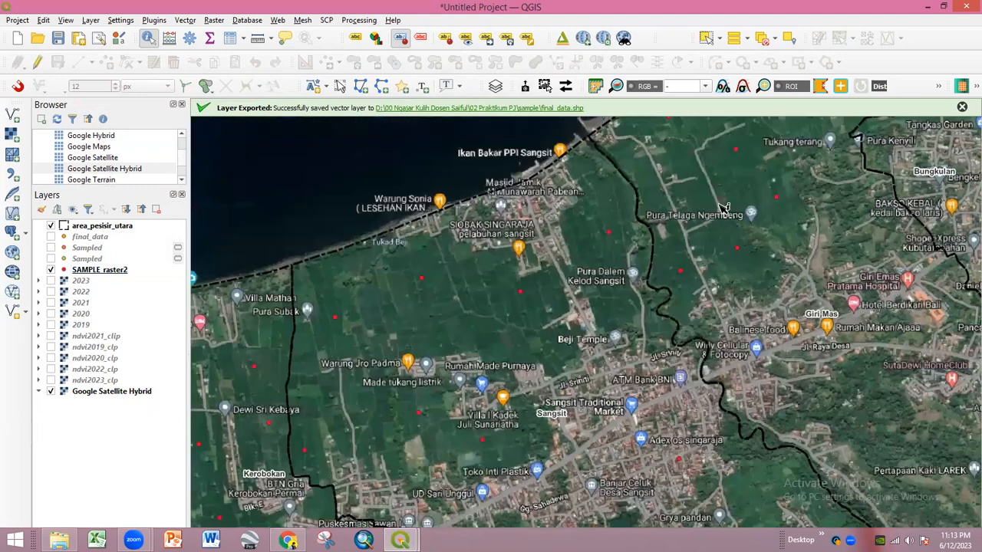
left_click_drag(752, 226, 660, 293)
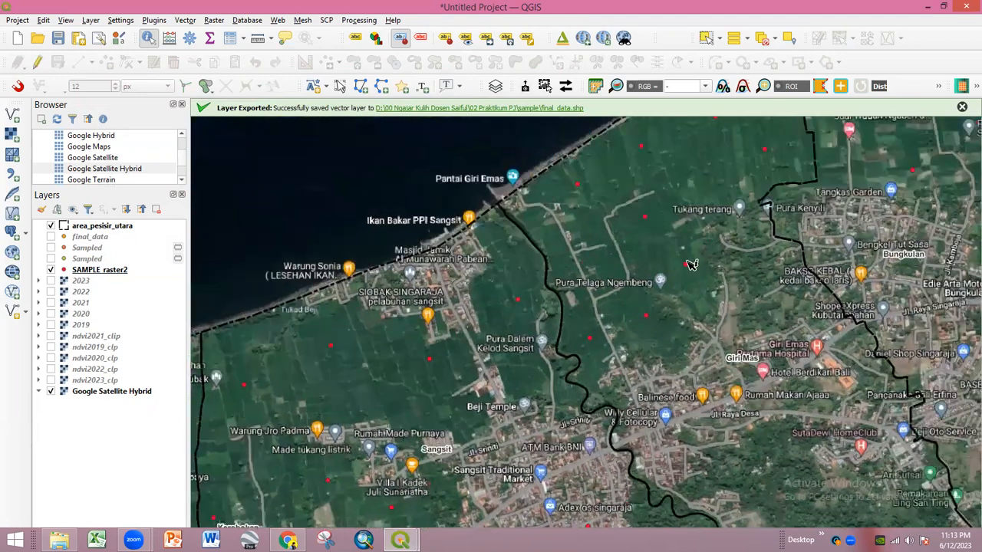
scroll(560, 214, "up", 2)
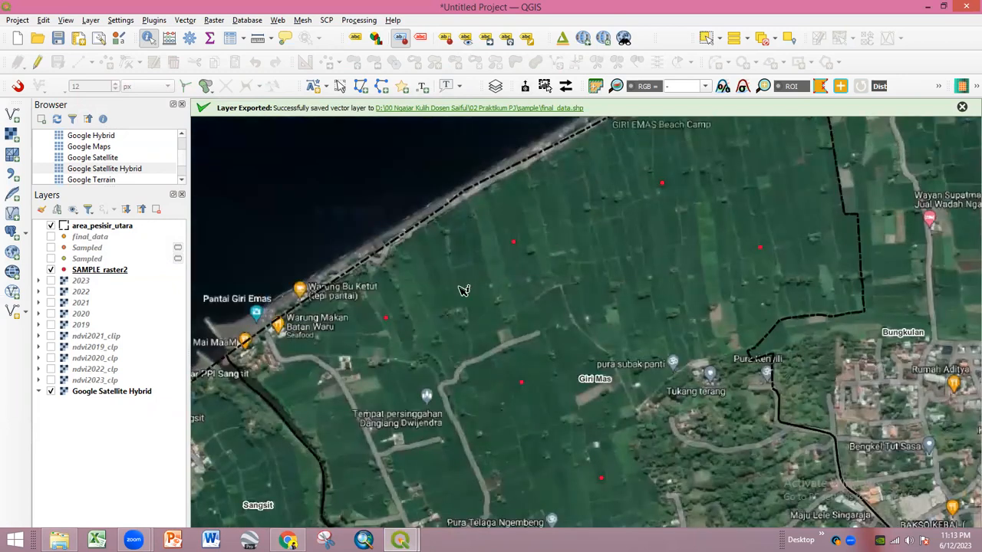
left_click_drag(688, 247, 515, 314)
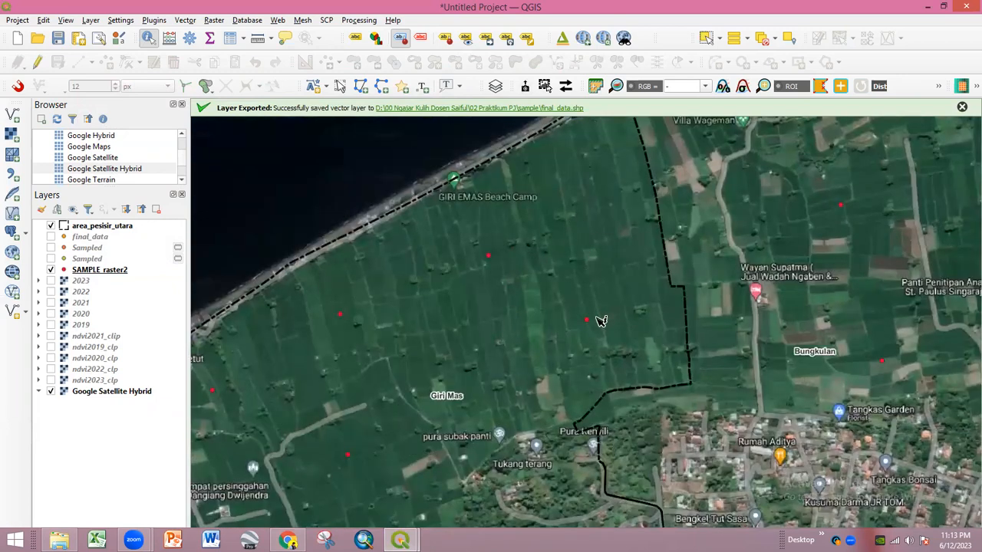
scroll(599, 322, "up", 1)
scroll(578, 322, "down", 2)
scroll(653, 268, "up", 1)
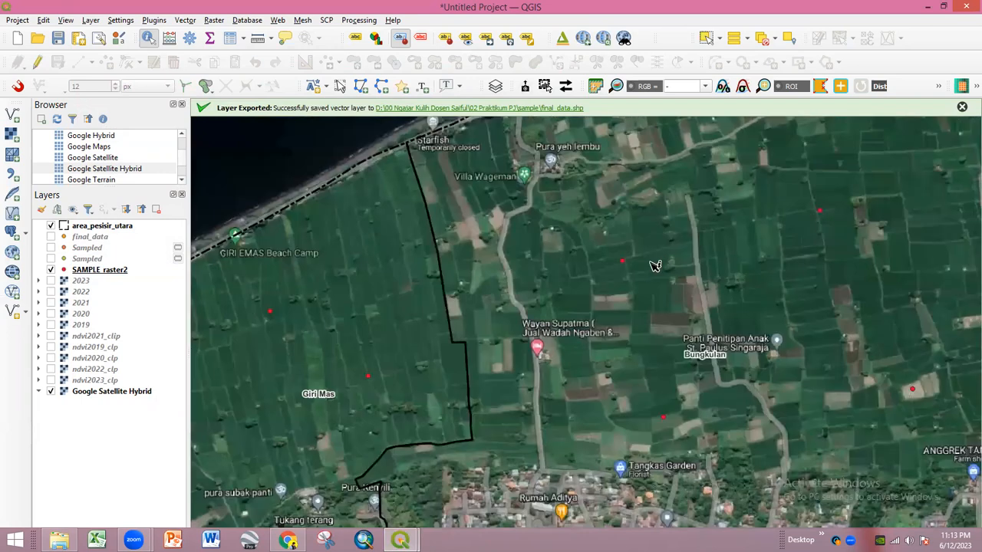
scroll(628, 265, "up", 2)
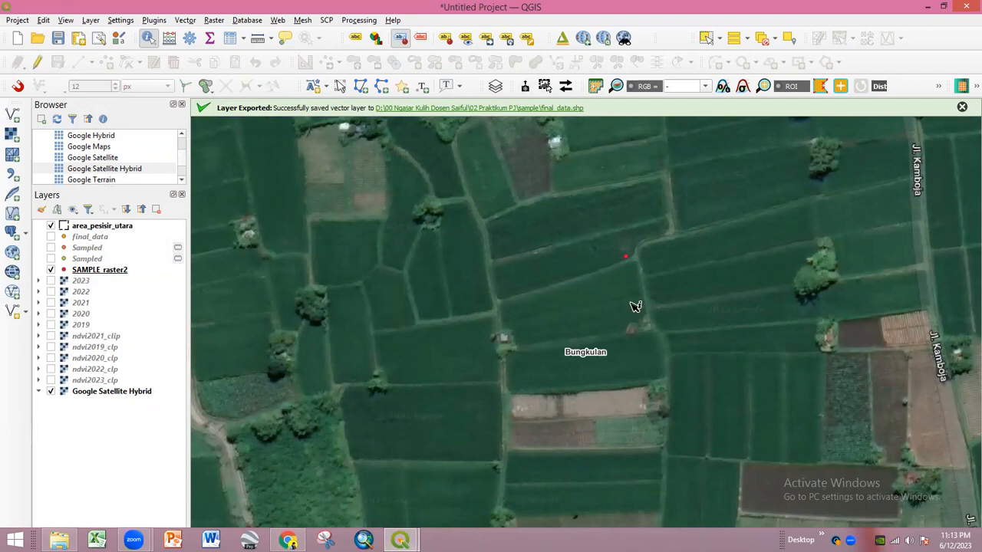
scroll(609, 274, "down", 3)
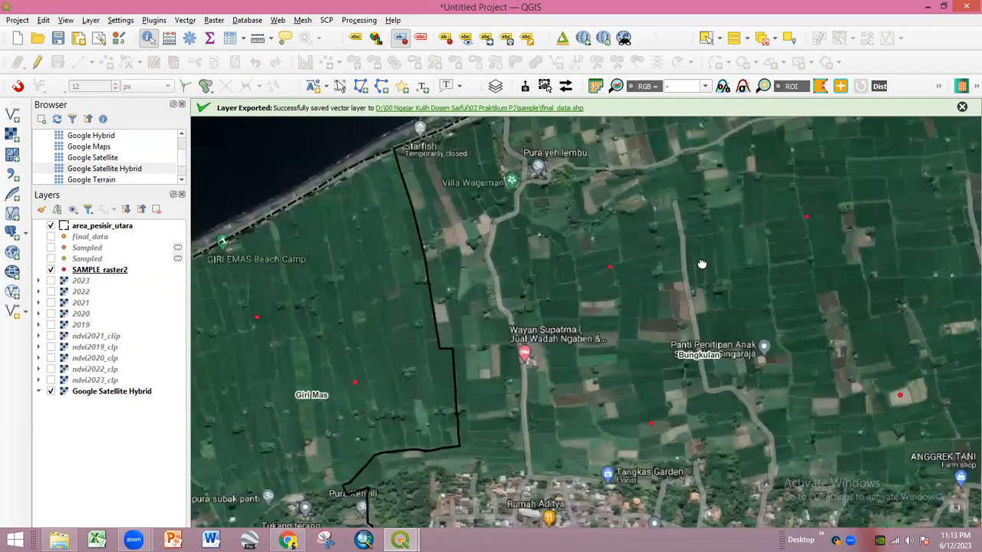
scroll(651, 262, "down", 2)
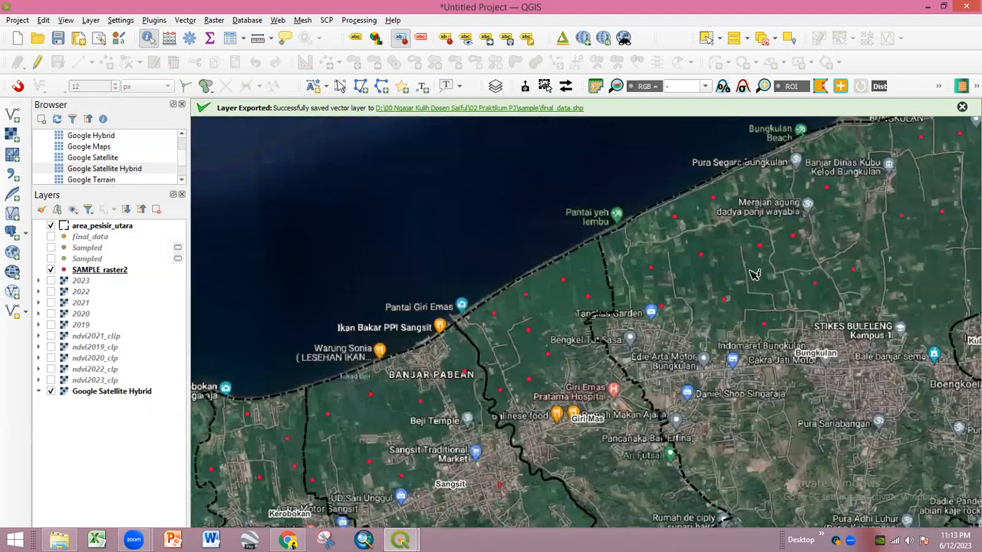
scroll(570, 312, "up", 1)
left_click_drag(757, 312, 554, 314)
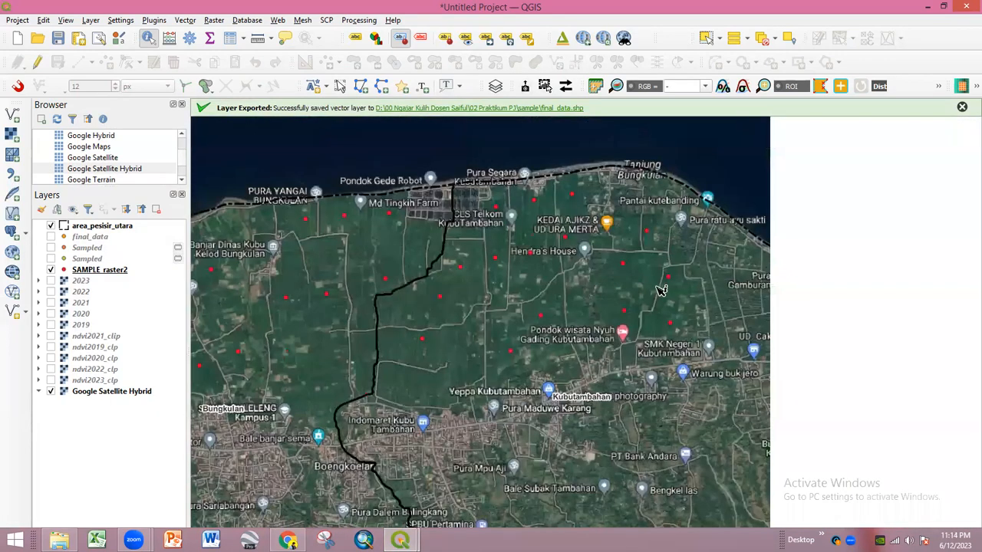
scroll(658, 287, "up", 1)
scroll(532, 281, "down", 1)
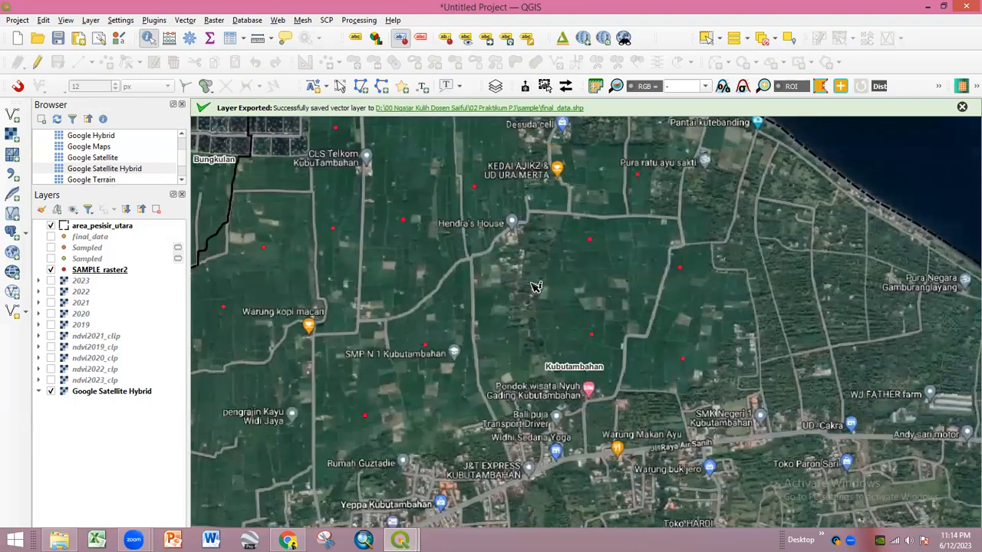
scroll(614, 290, "up", 2)
scroll(574, 278, "down", 1)
scroll(522, 285, "down", 1)
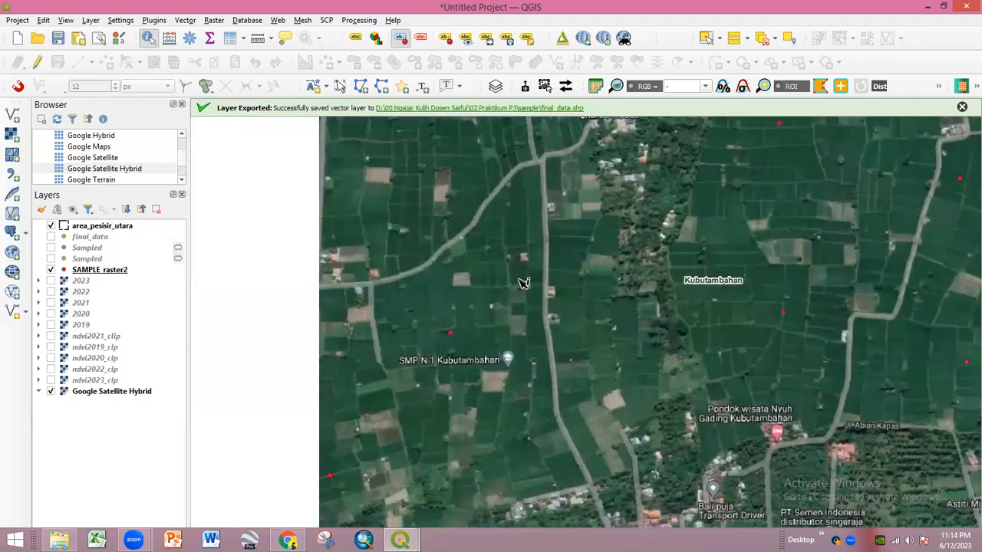
scroll(522, 282, "down", 2)
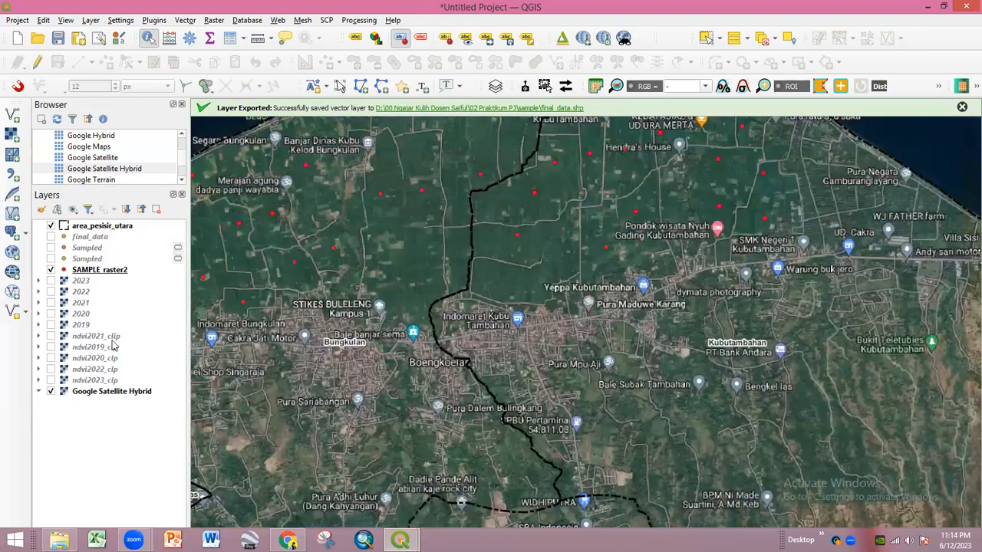
scroll(486, 299, "up", 1)
scroll(506, 288, "down", 1)
left_click_drag(436, 328, 545, 265)
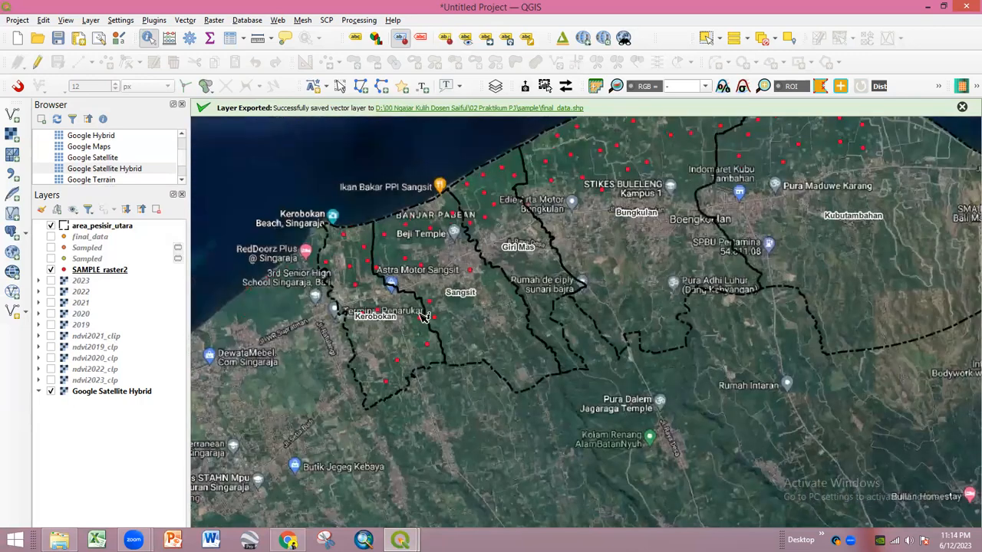
scroll(414, 319, "up", 1)
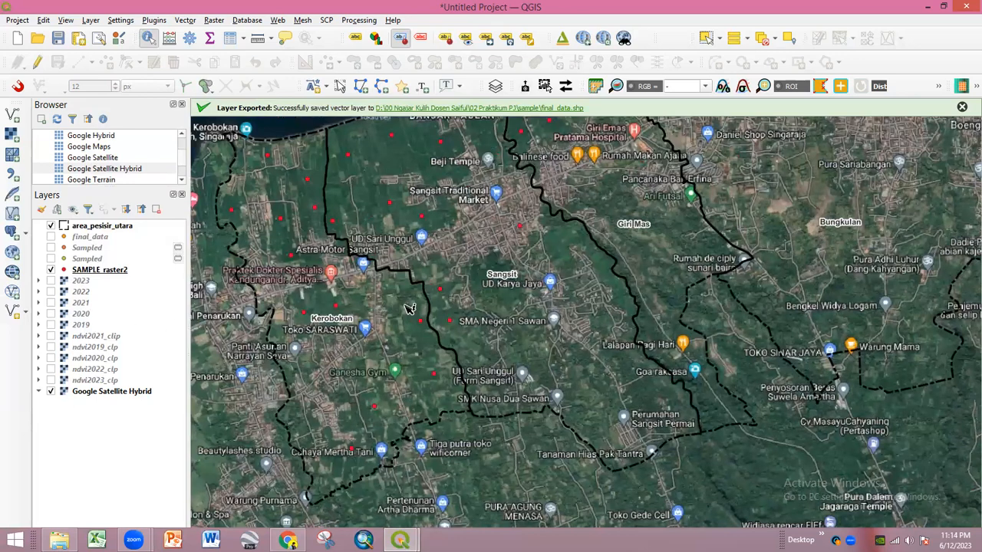
scroll(513, 300, "down", 1)
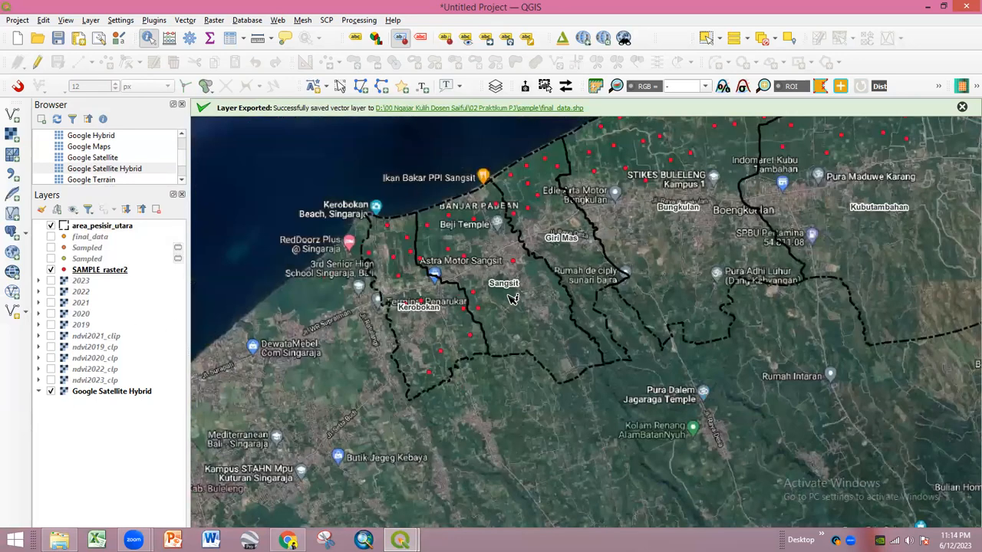
left_click_drag(535, 293, 478, 348)
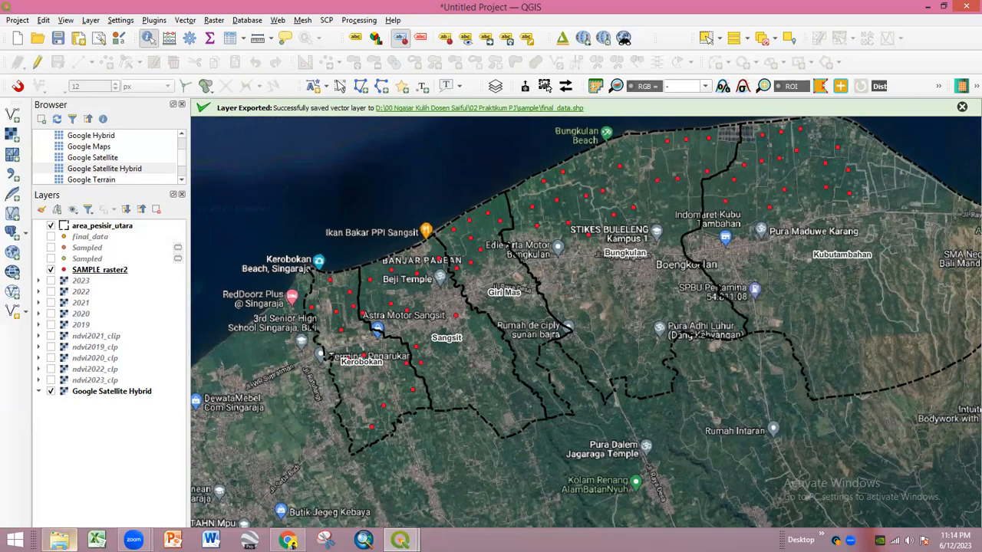
left_click(59, 541)
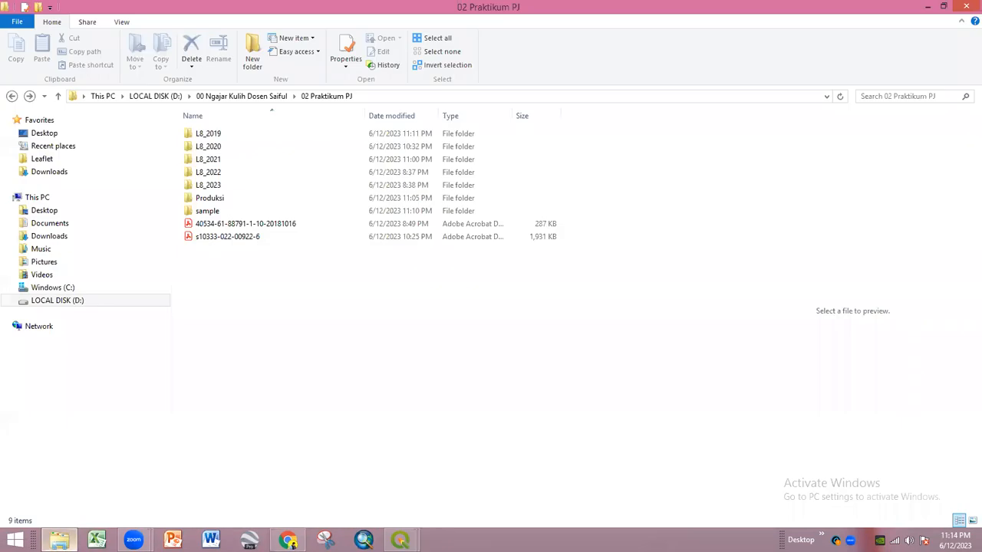
double_click(221, 199)
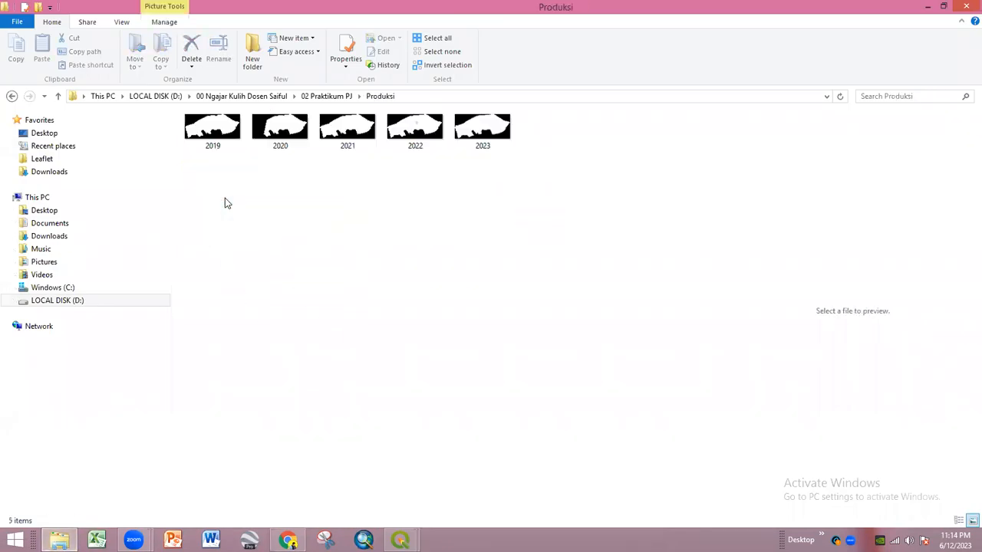
left_click(12, 96)
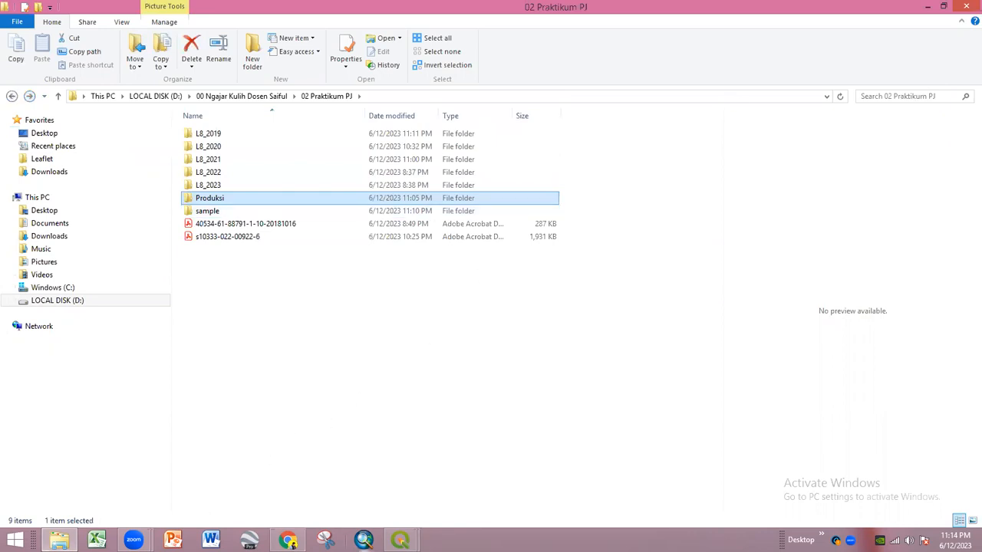
left_click(354, 482)
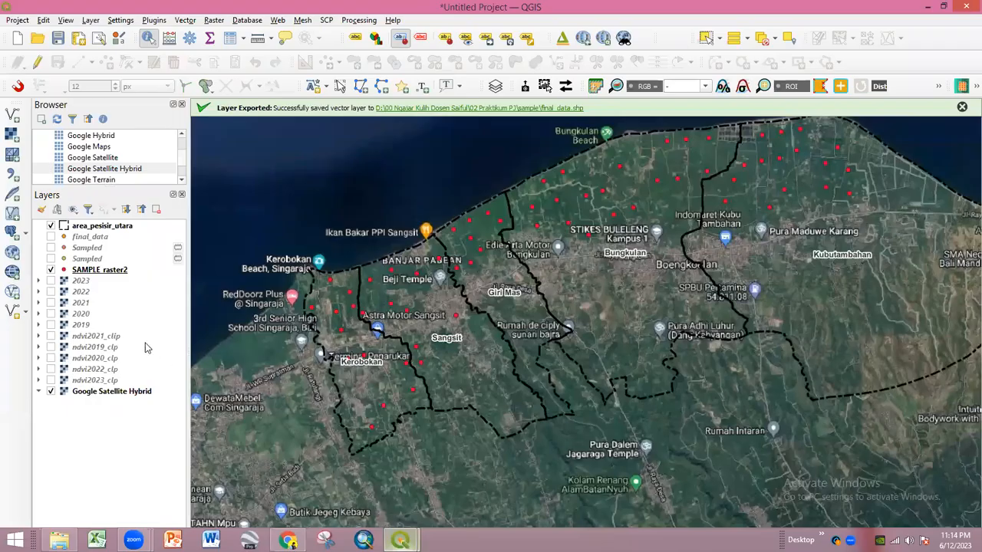
- View the SAMPLE_raster2 attribute table, then close it
left_click(113, 272)
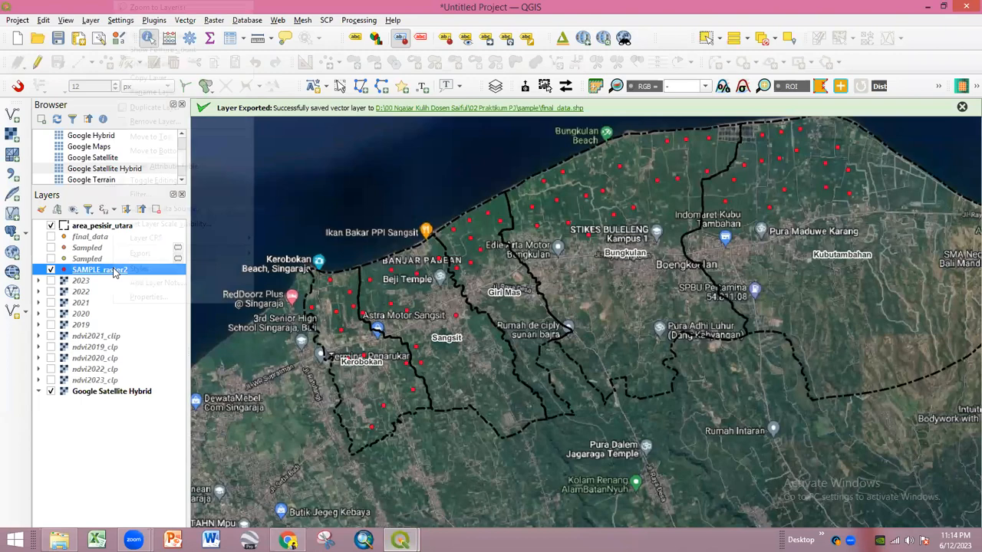
right_click(113, 272)
left_click(156, 167)
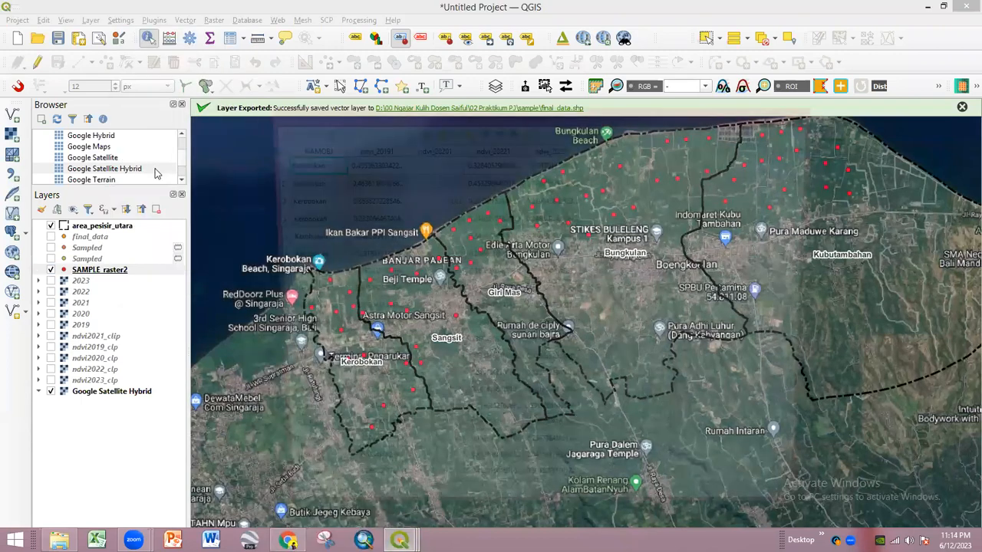
left_click(811, 113)
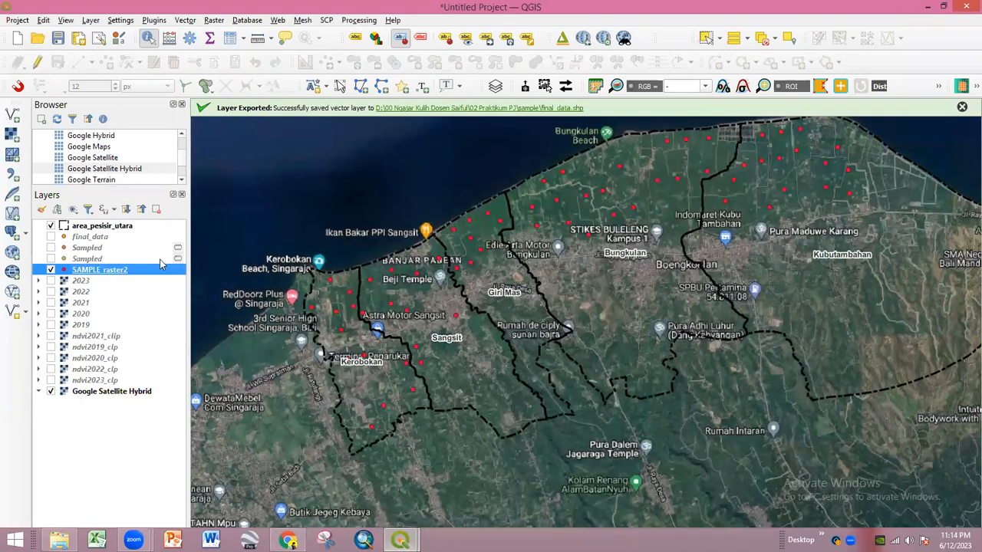
- Start exporting the final_data layer with Save Features As
left_click(97, 240)
right_click(98, 242)
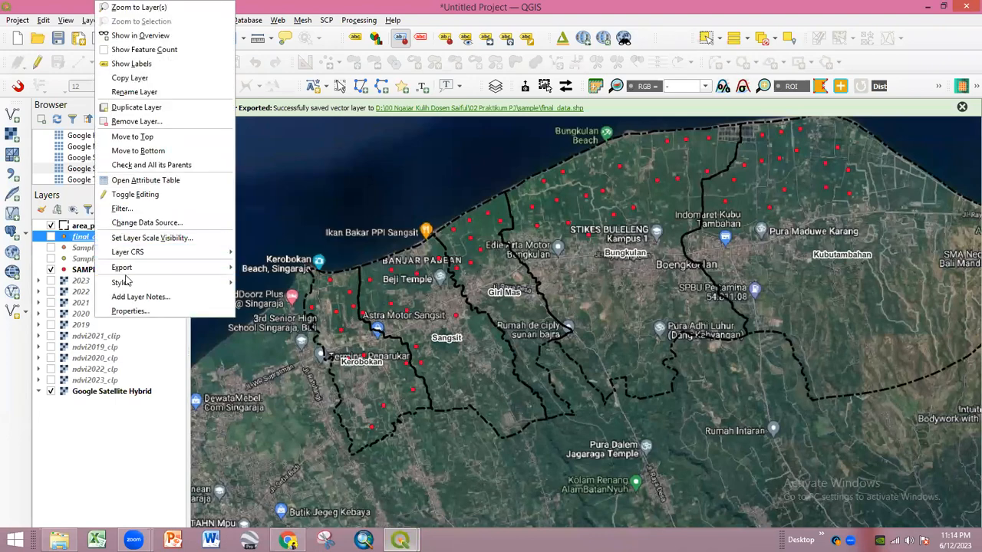
mouse_move(131, 269)
left_click(281, 268)
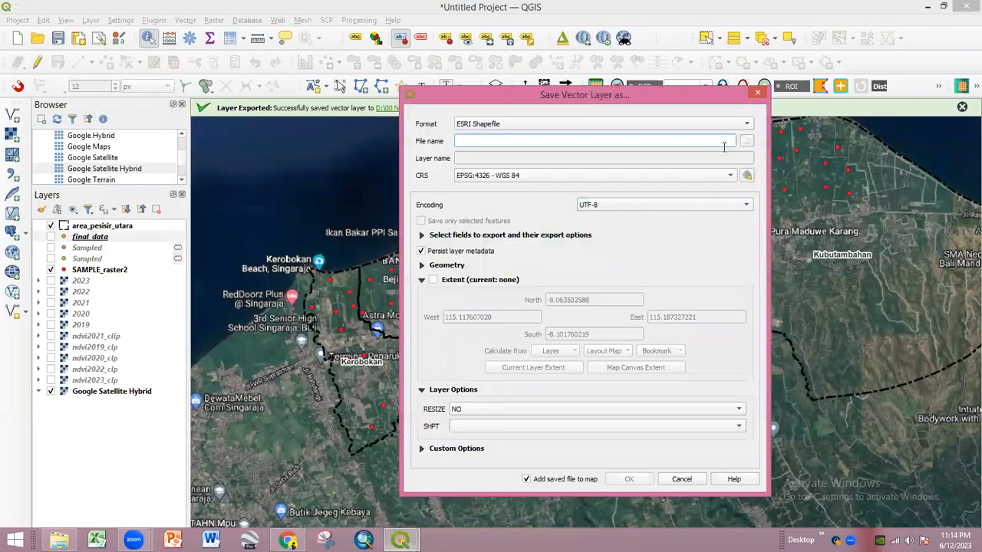
- Create a 'final' folder inside Produksi and save the export there as produksi-final
left_click(746, 141)
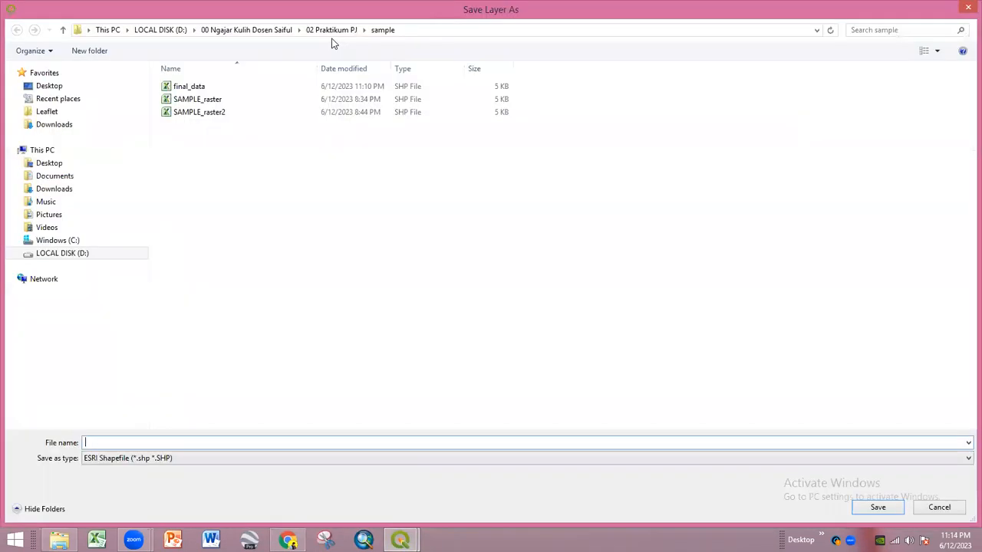
left_click(331, 33)
double_click(189, 153)
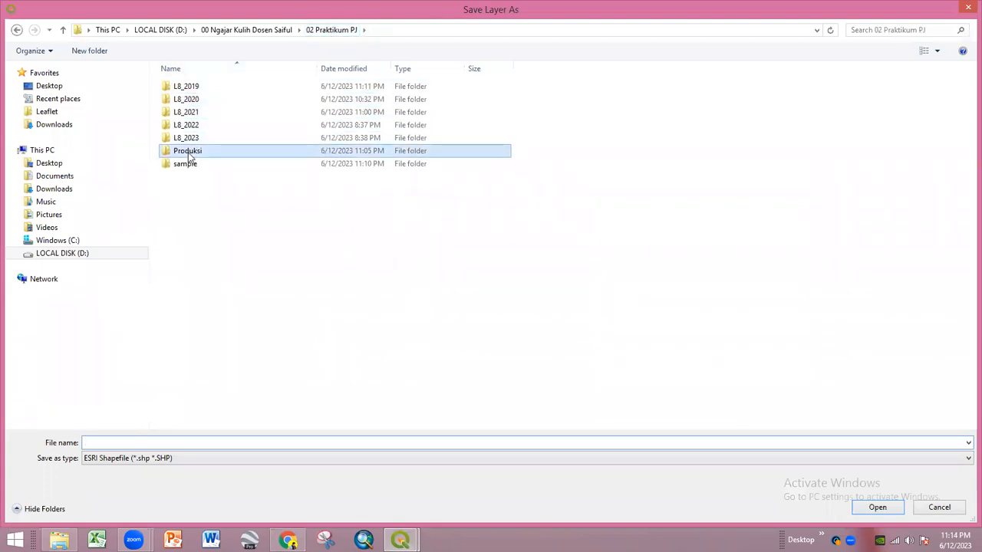
key("ctrl+shift+n")
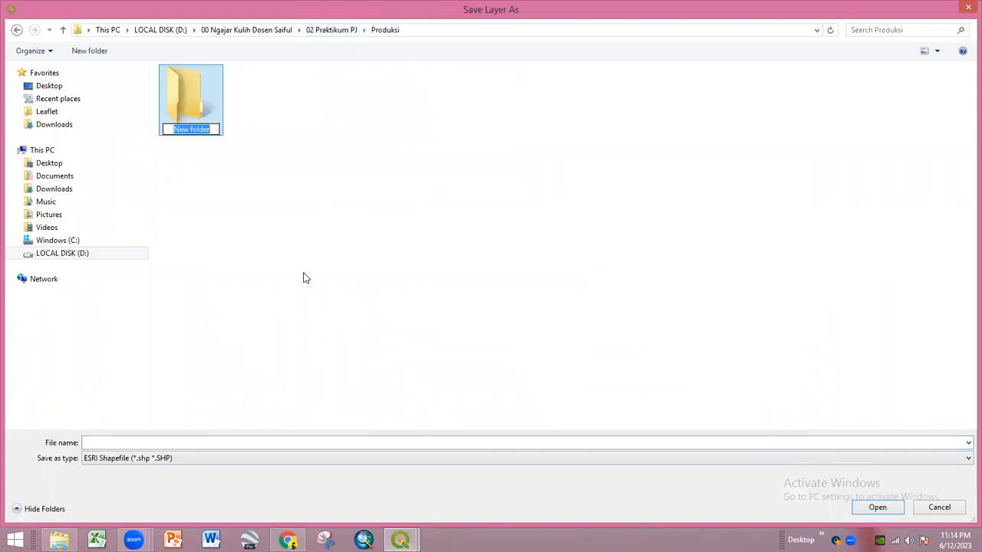
type("final")
key("Return")
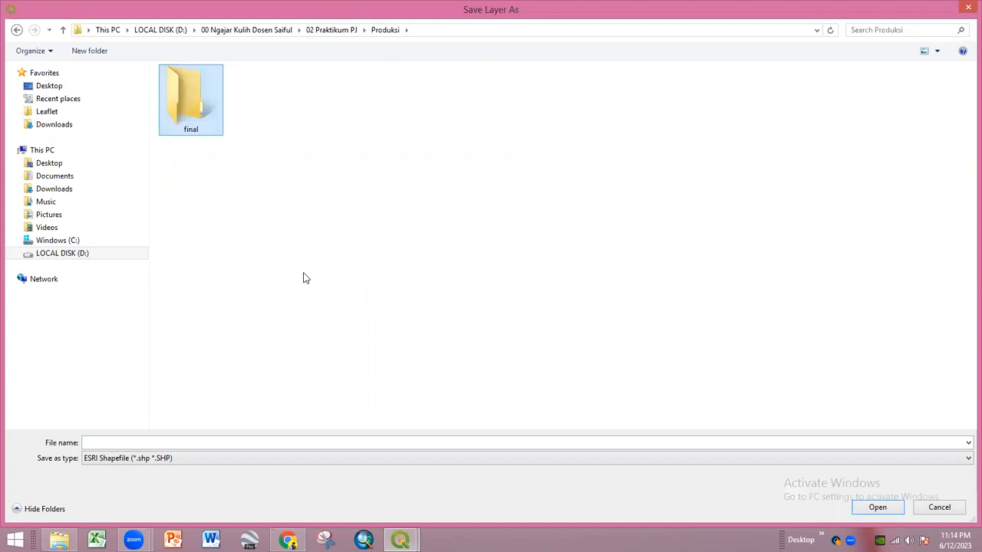
key("Return")
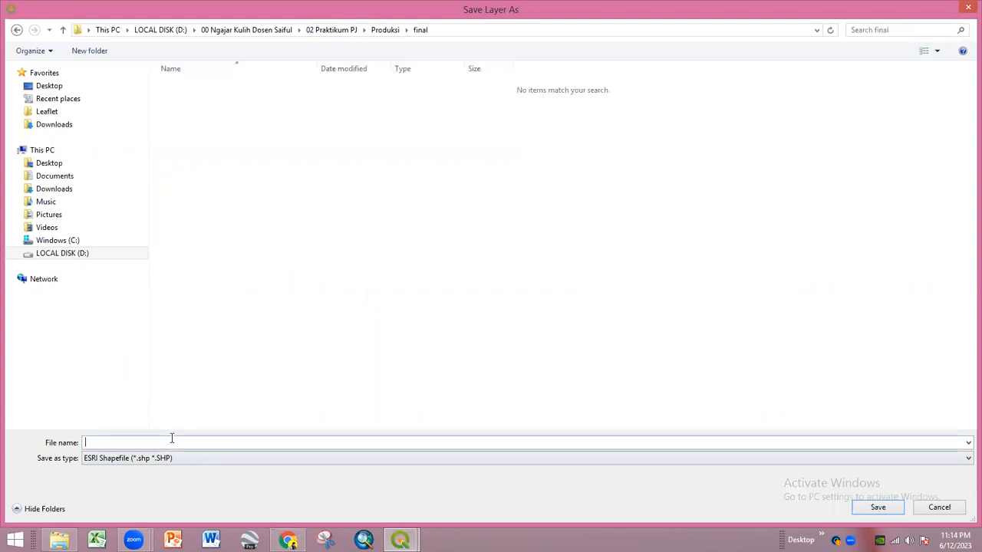
type("produksi-final")
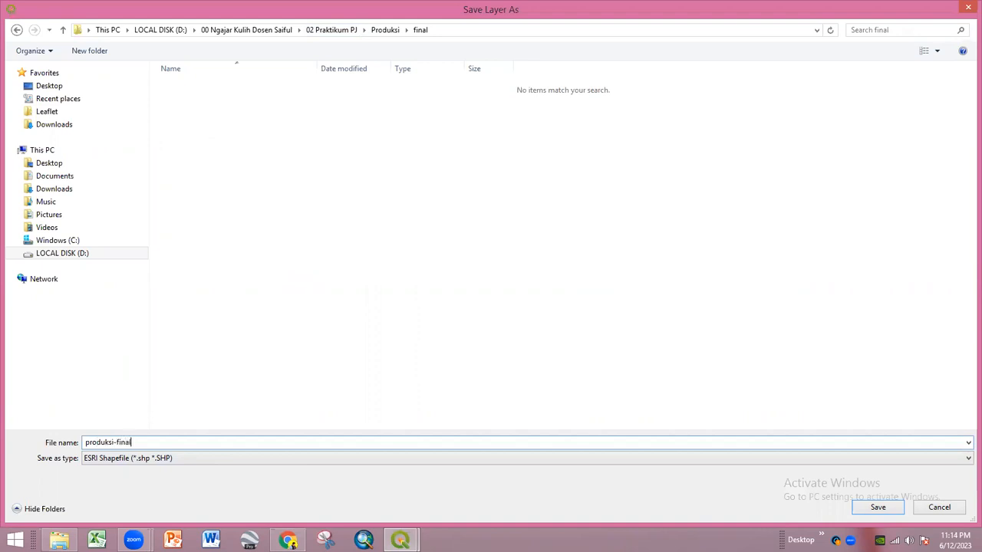
key("Return")
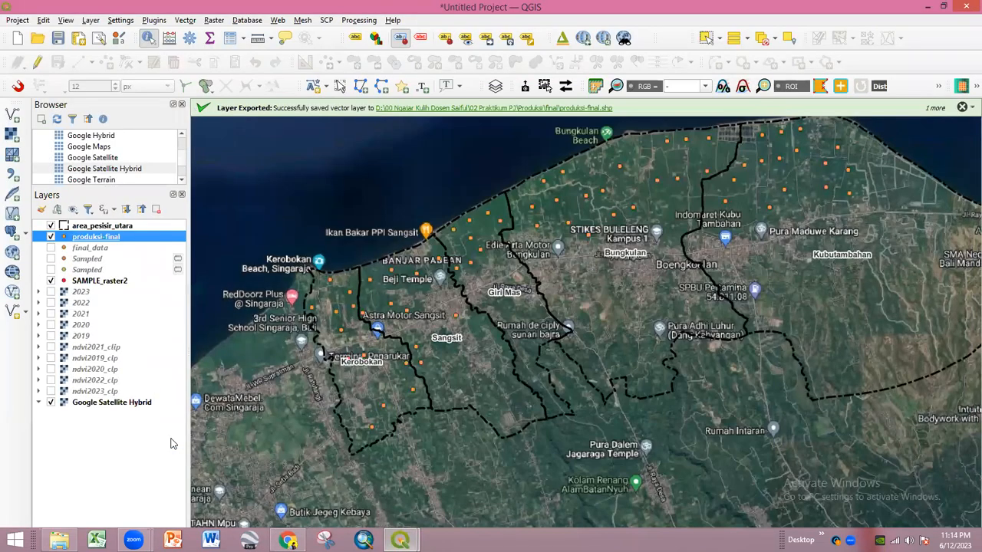
- Remove the four selected point layers and pan the map toward the coastline
left_click(96, 270, "shift")
right_click(96, 270)
key("Escape")
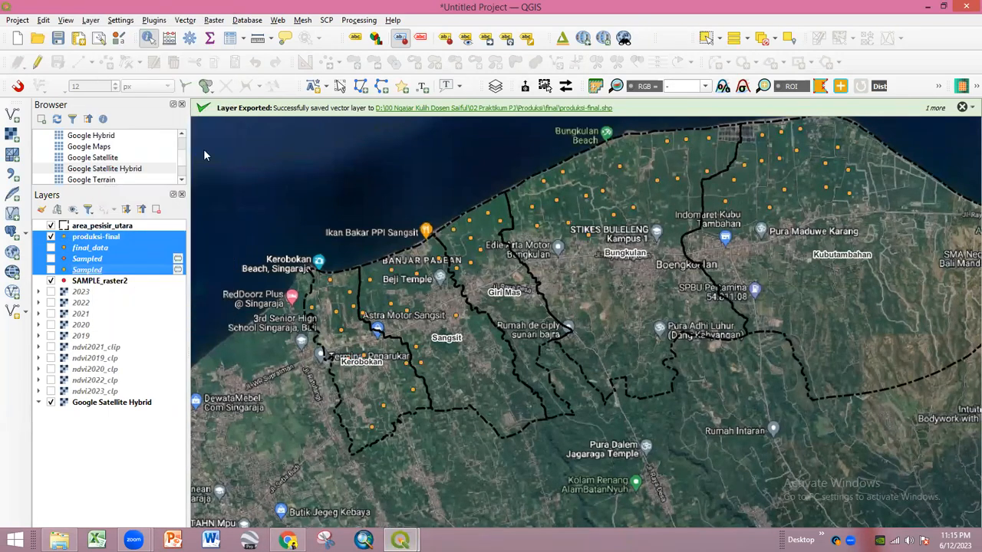
key("ctrl+d")
left_click(468, 329)
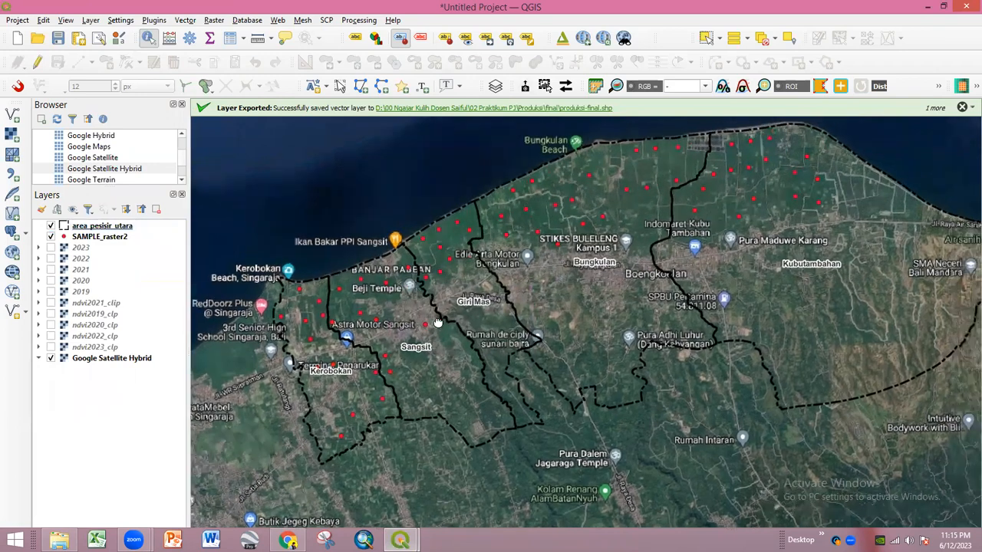
left_click_drag(468, 310, 438, 325)
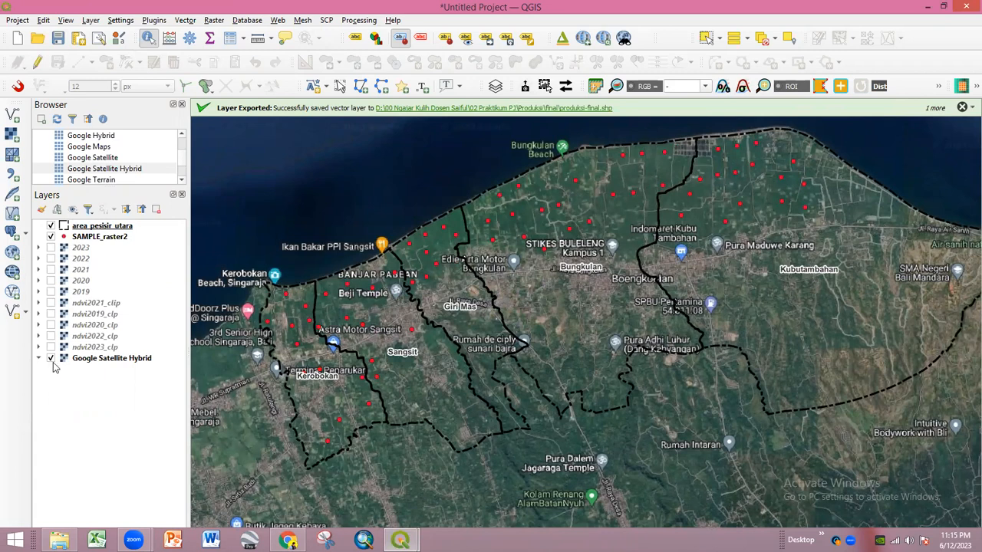
- Expand the 2023, 2022, 2021 and 2020 rasters to show their gray value ranges
left_click(41, 249)
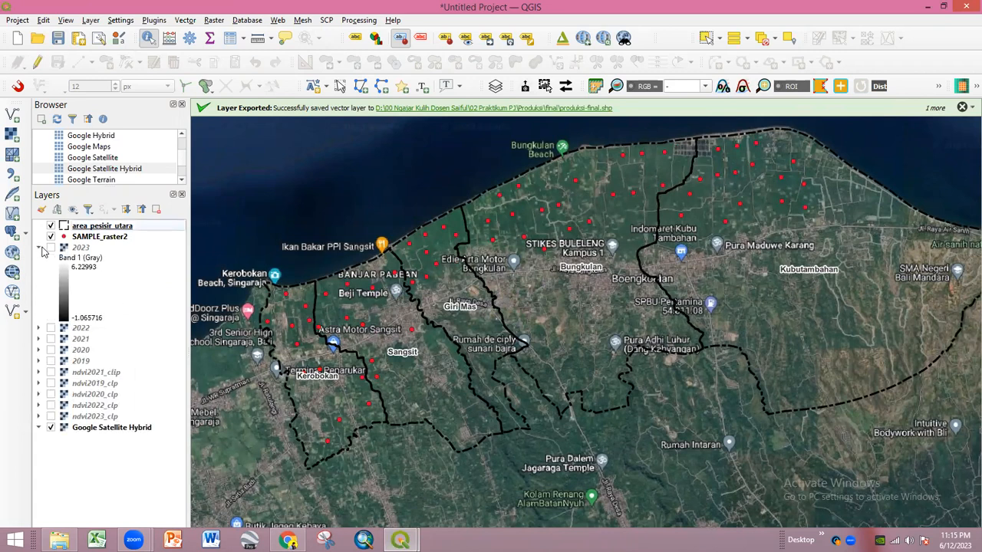
left_click(39, 329)
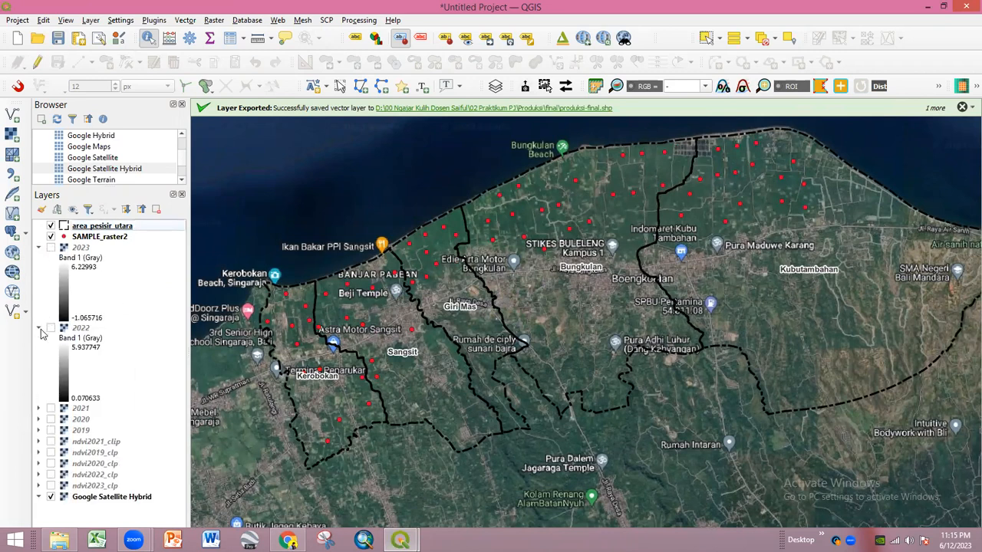
left_click(40, 409)
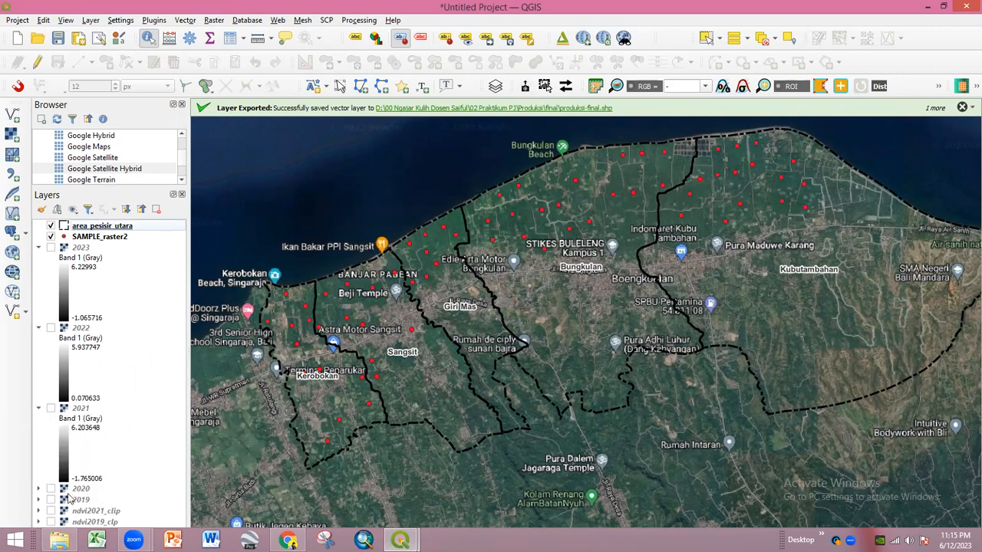
left_click(39, 489)
scroll(48, 491, "down", 1)
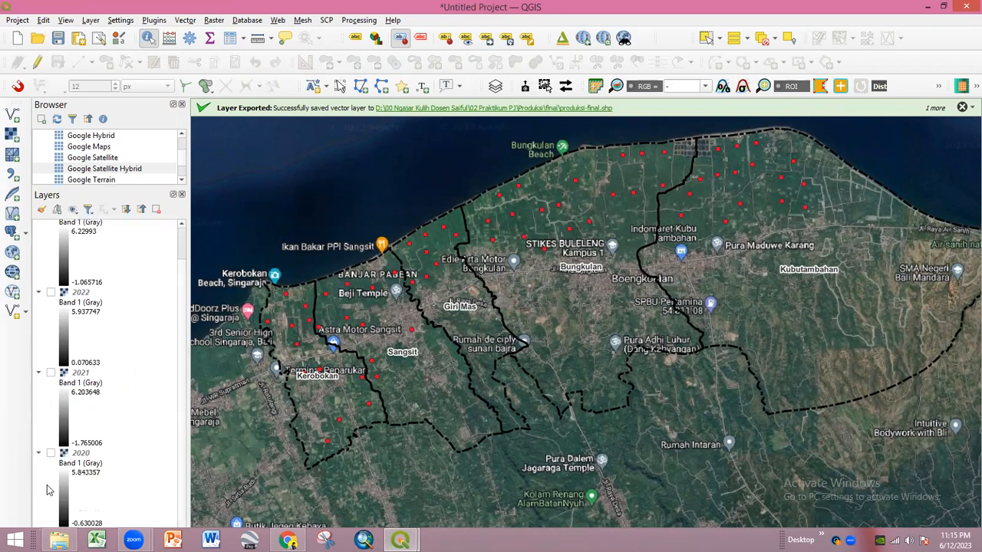
scroll(48, 491, "up", 1)
scroll(47, 491, "down", 1)
scroll(64, 442, "up", 1)
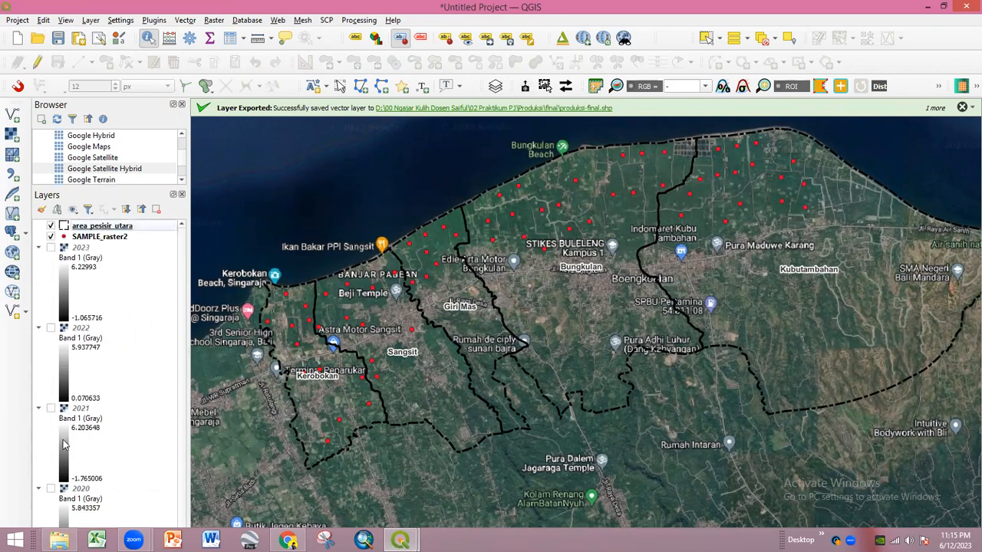
scroll(64, 442, "down", 1)
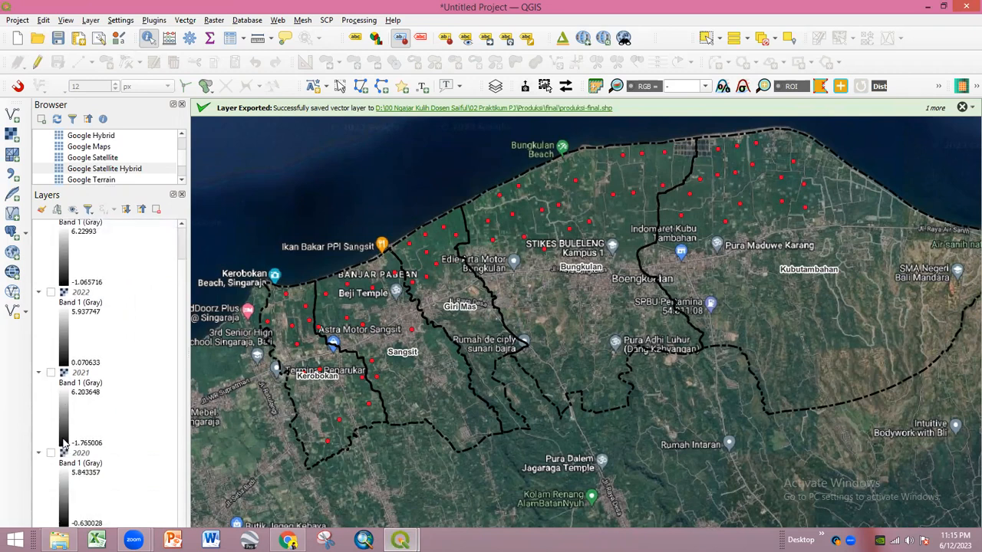
scroll(65, 443, "up", 1)
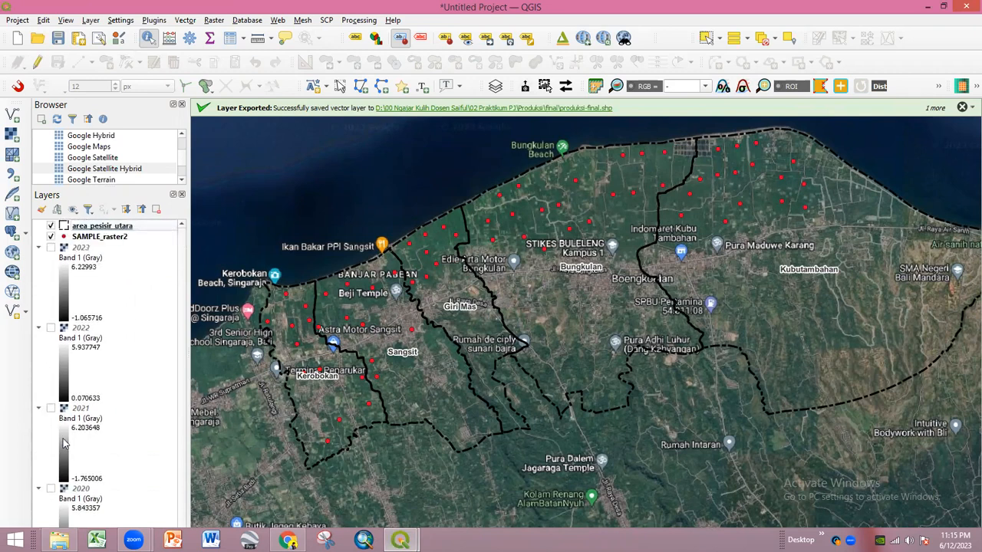
- Set the 2023 raster to singleband pseudocolor with minimum 0 and maximum 6.3
double_click(83, 248)
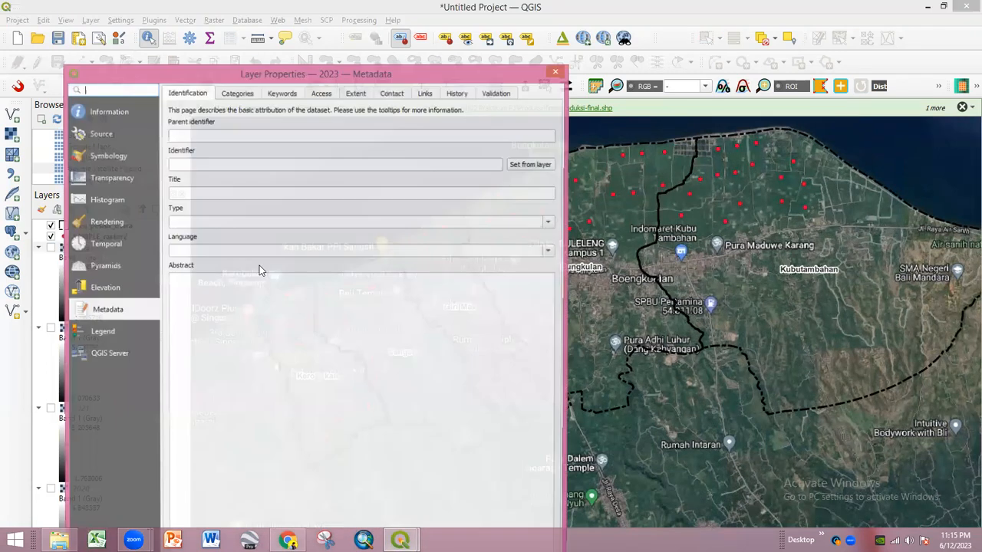
left_click(98, 157)
left_click(253, 110)
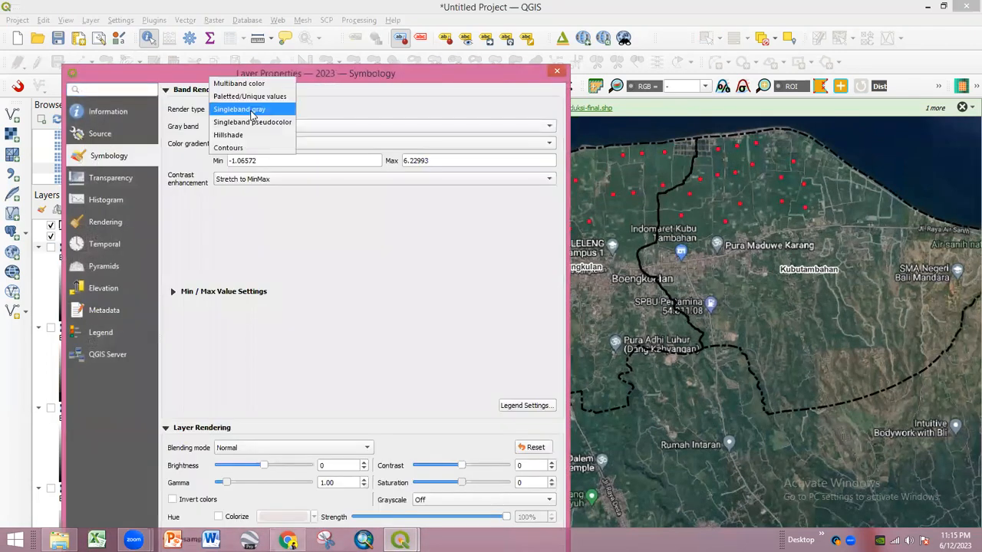
left_click(250, 123)
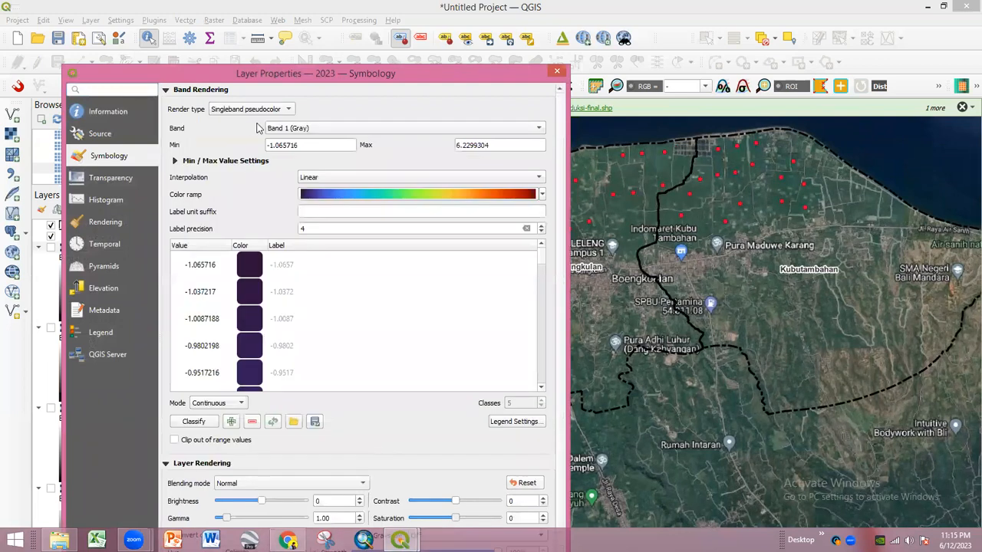
left_click_drag(316, 74, 382, 16)
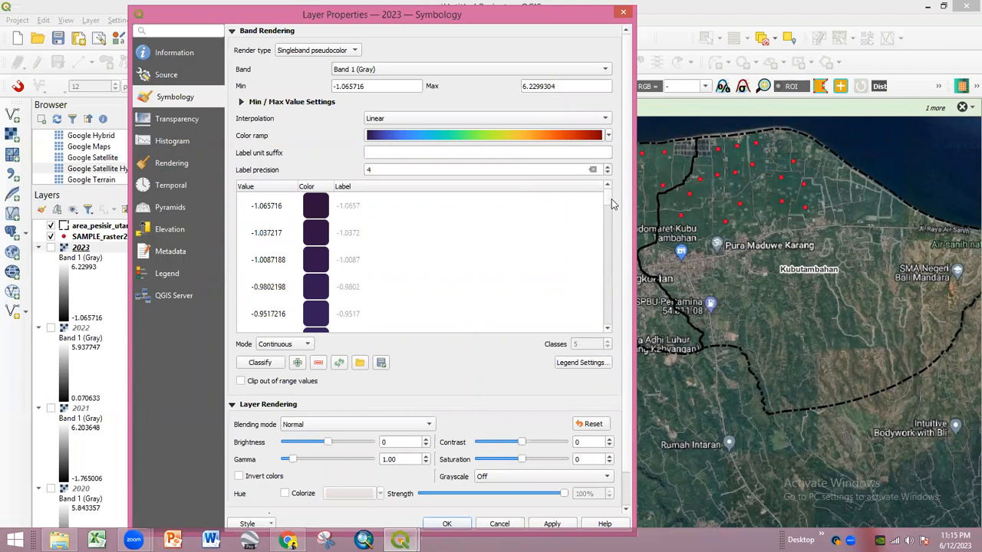
left_click_drag(379, 86, 323, 86)
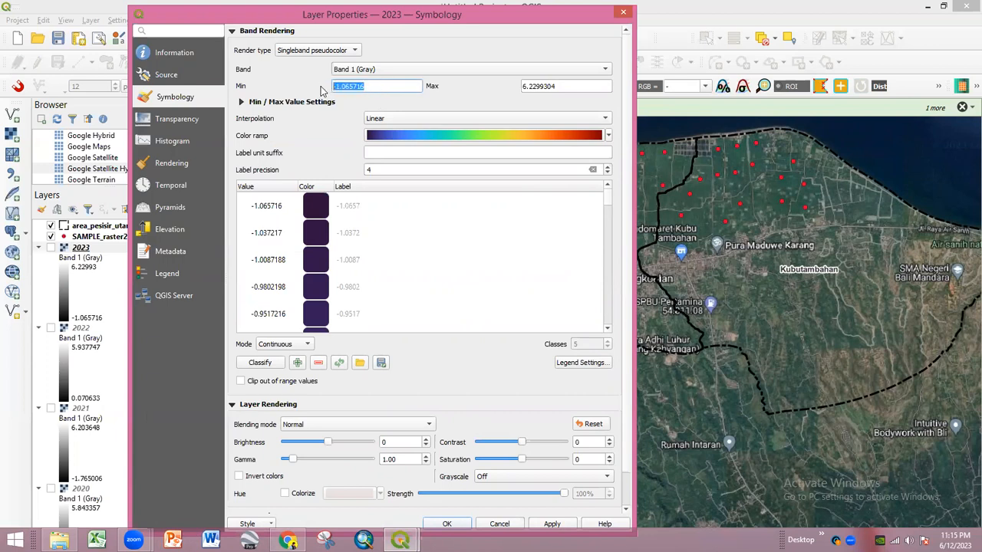
type("0")
left_click_drag(562, 86, 530, 87)
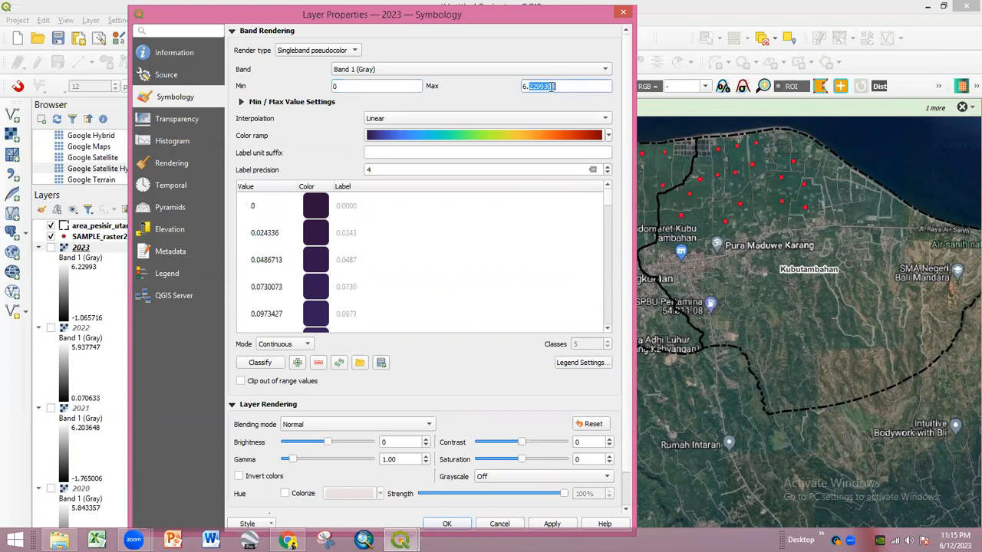
type("3")
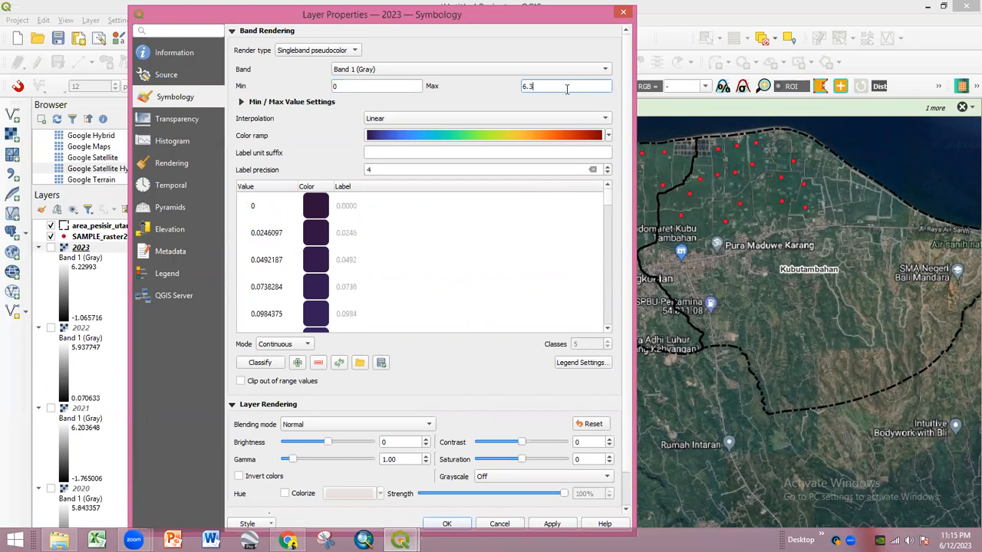
- Try Spectral, then apply the RdBu colour ramp to the 2023 raster
left_click(609, 136)
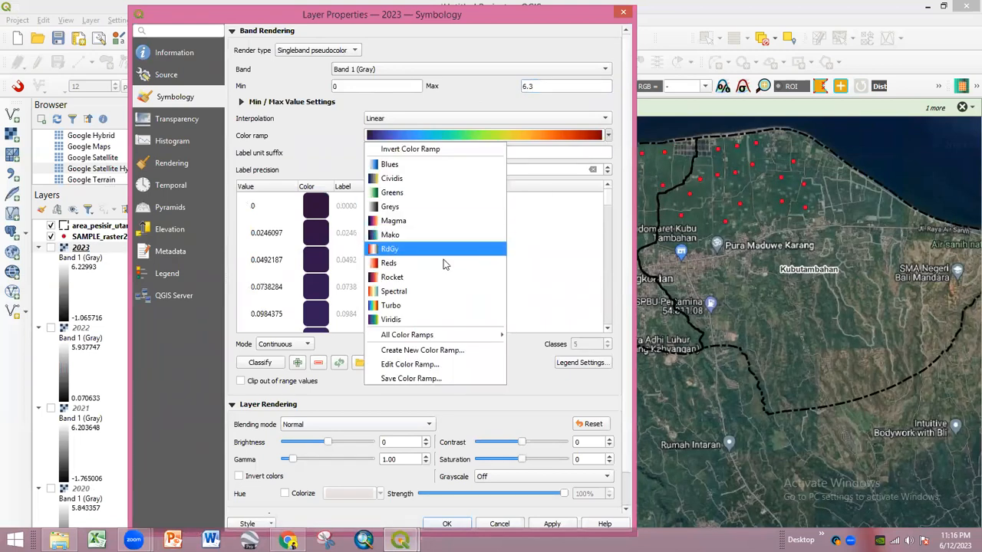
left_click(612, 205)
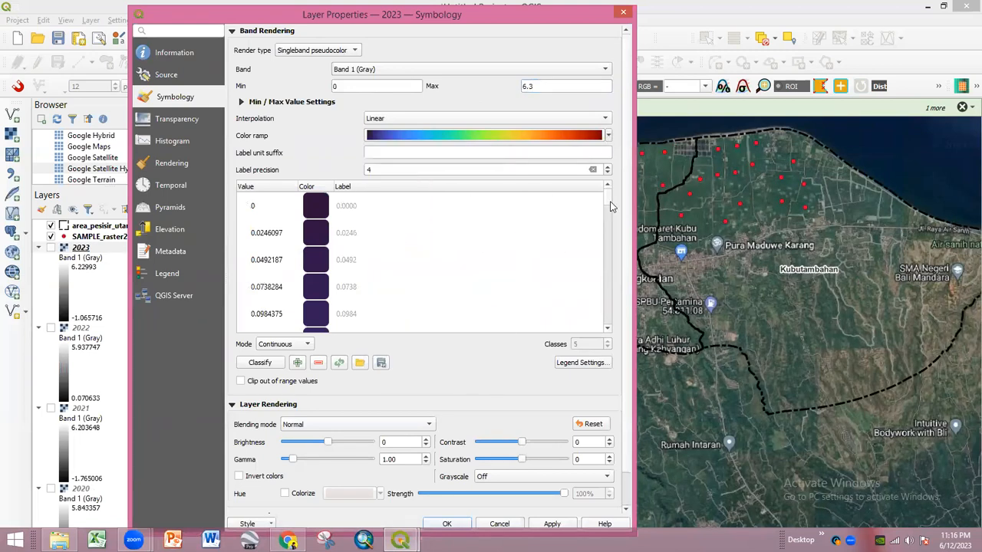
left_click(609, 137)
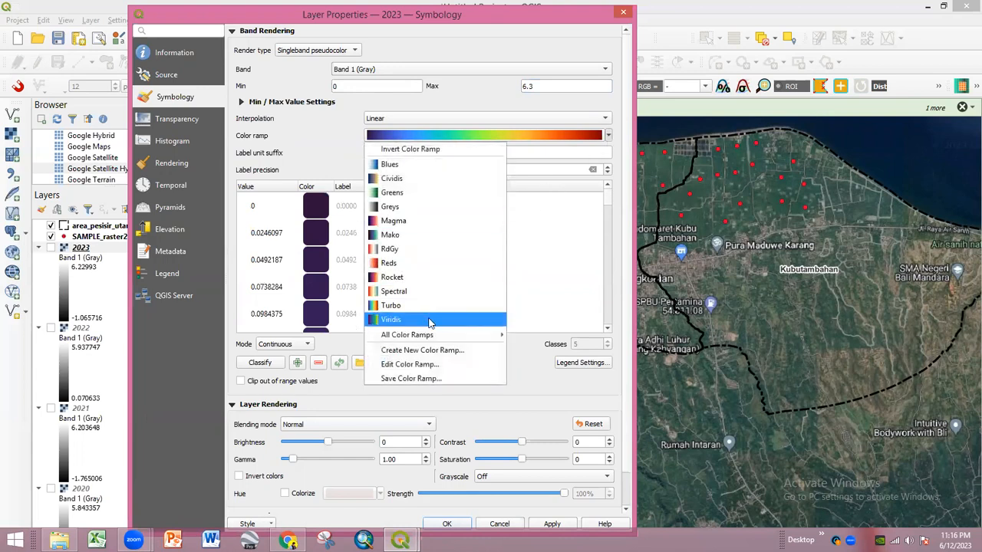
left_click(435, 293)
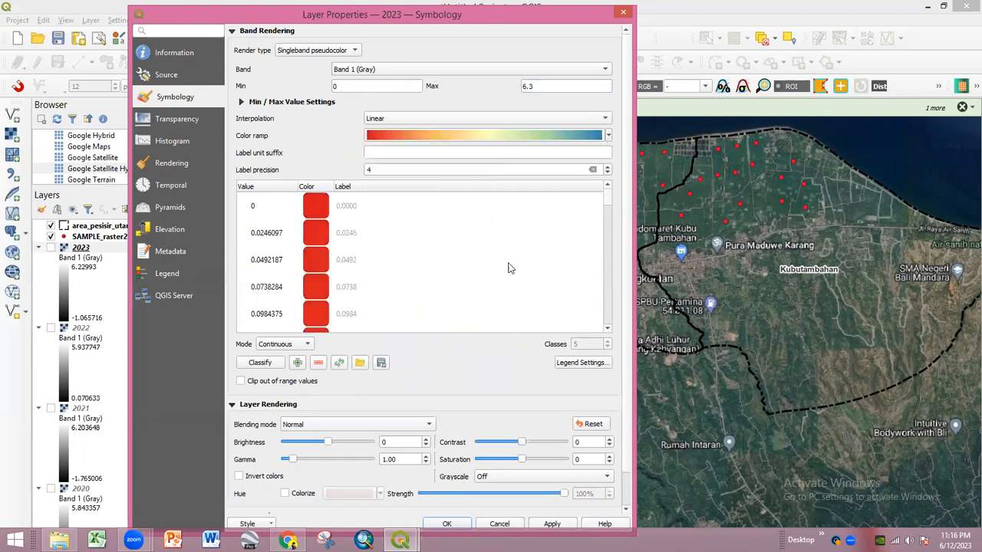
left_click(609, 136)
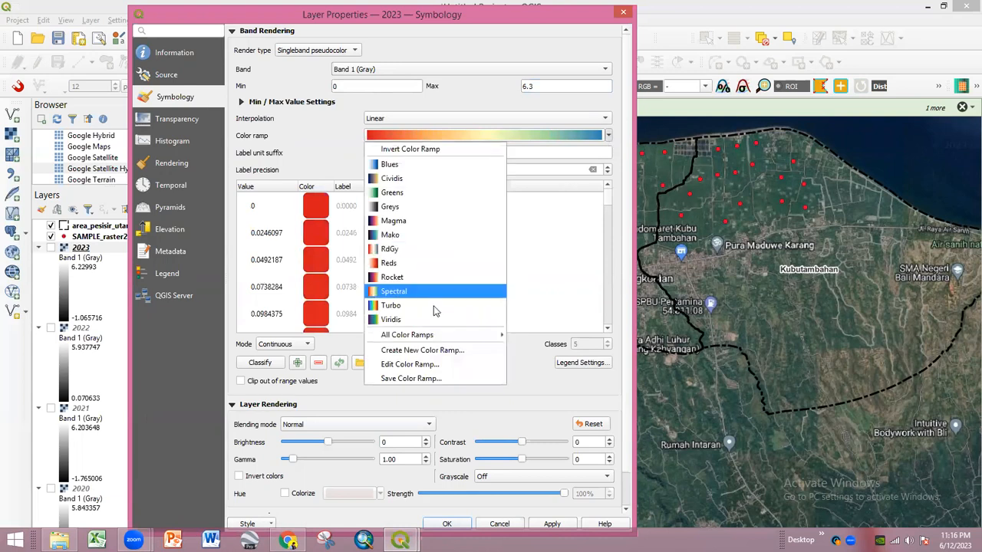
mouse_move(469, 341)
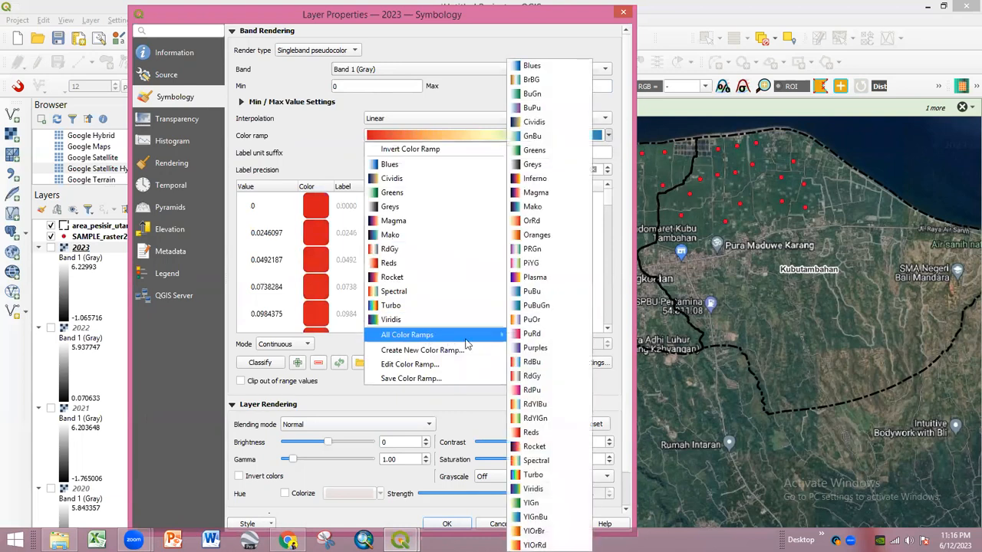
left_click(540, 361)
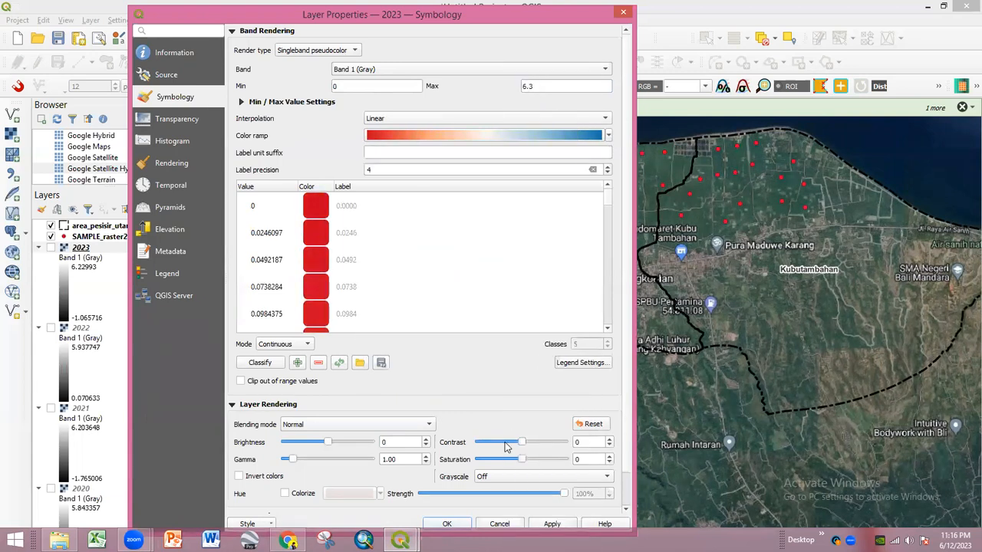
left_click(447, 524)
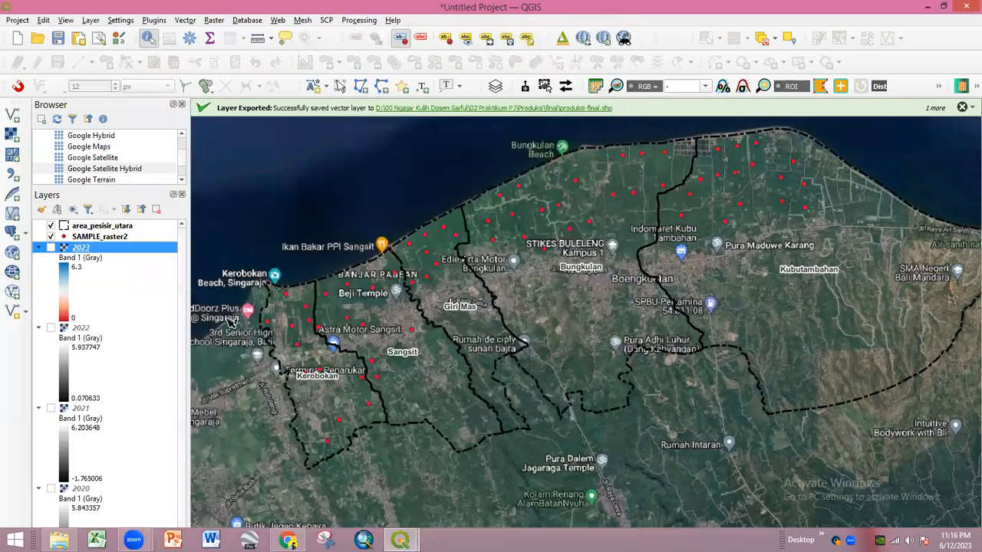
- Show the styled 2023 raster, pan to frame the study area, then hide it
left_click(50, 249)
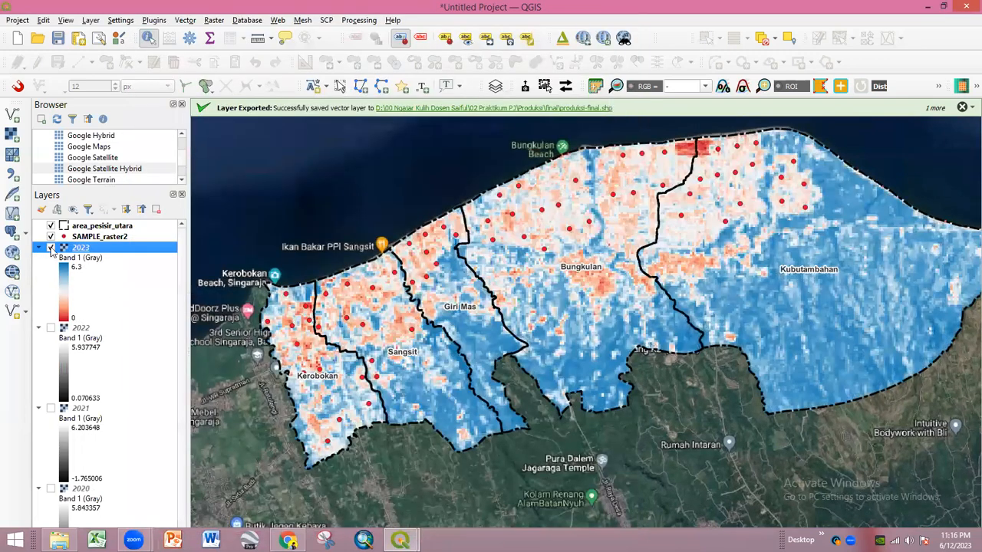
left_click_drag(719, 322, 637, 293)
left_click_drag(767, 285, 784, 281)
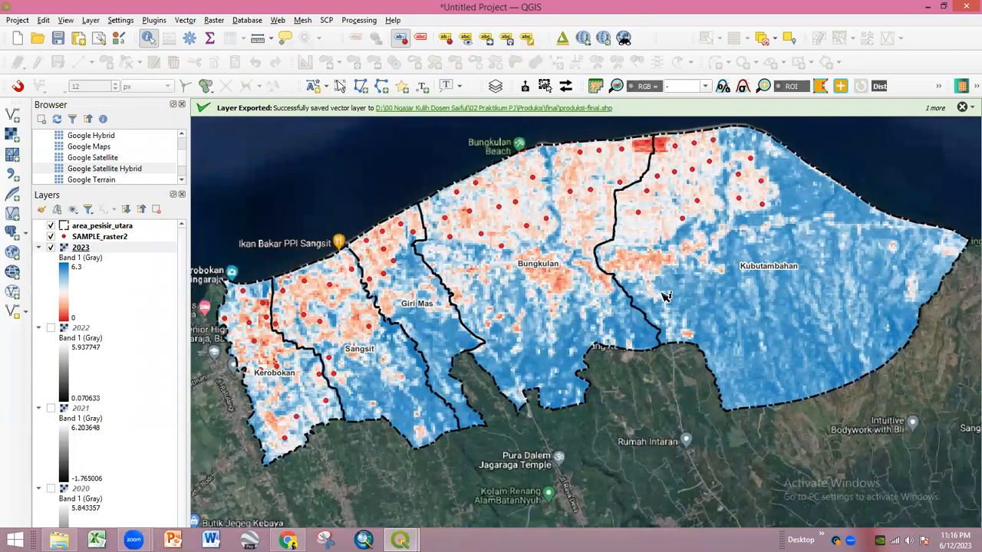
left_click(51, 248)
- Show the 2022 raster and style it as singleband pseudocolor ranging 0 to 6.3
left_click(50, 329)
double_click(83, 329)
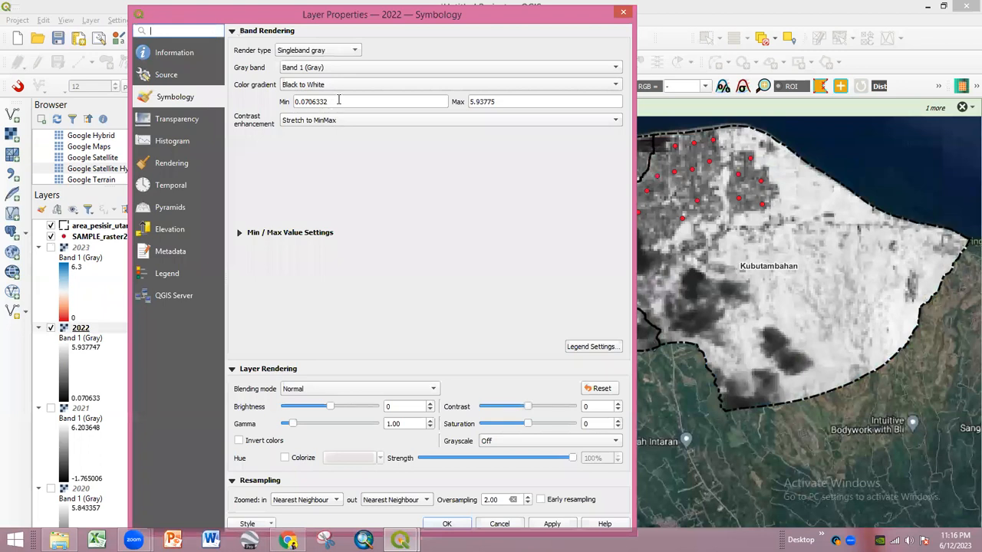
left_click_drag(338, 100, 284, 102)
type("0")
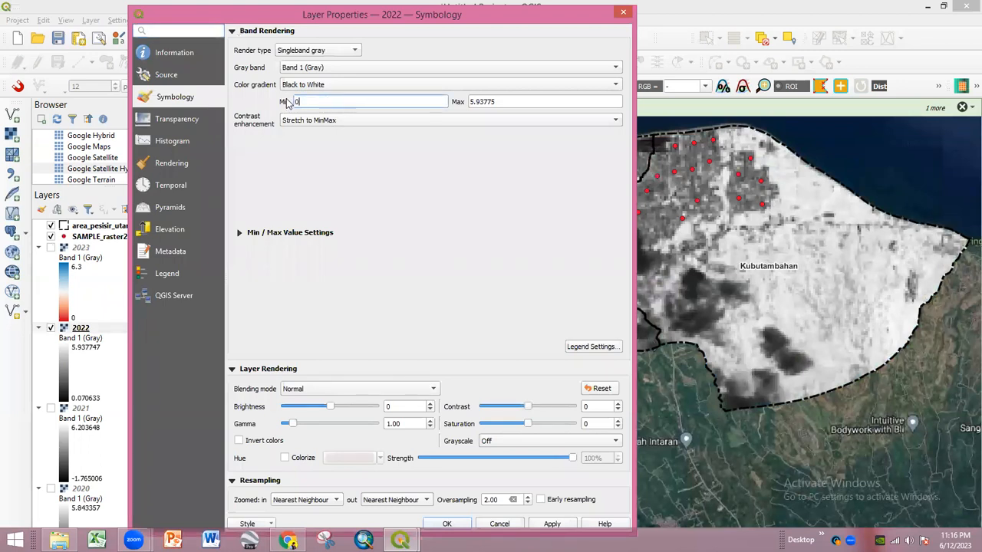
left_click_drag(507, 108, 464, 107)
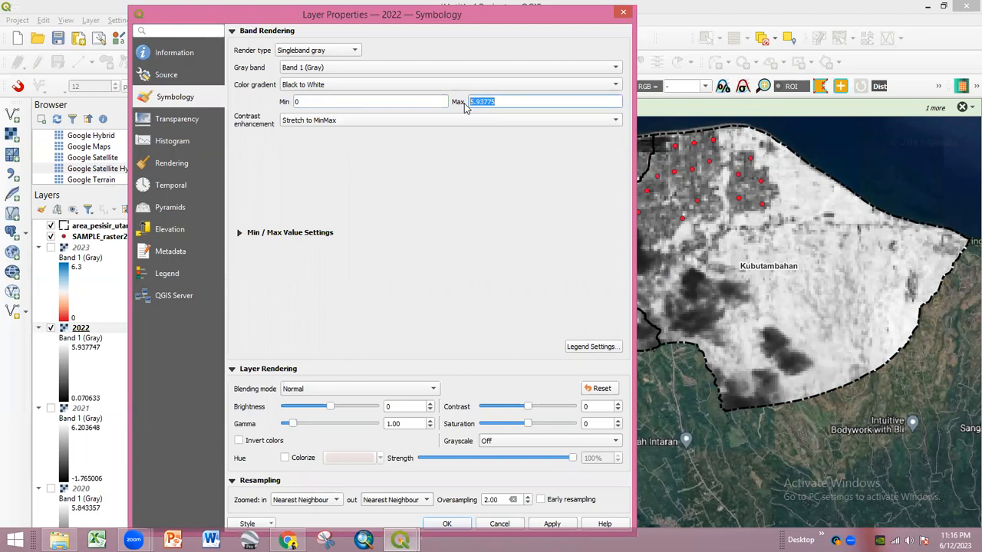
type("6.3")
left_click_drag(482, 105, 463, 102)
key("BackSpace")
left_click(343, 52)
left_click(343, 63)
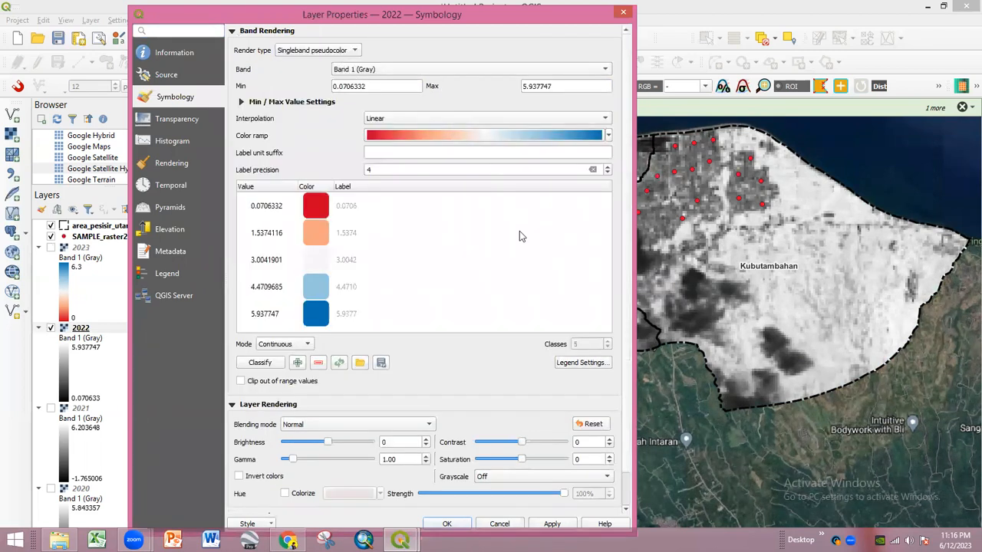
left_click(458, 523)
- Compare against 2023, then re-enter the 2022 range as 0 to 6.3 and apply
left_click(51, 247)
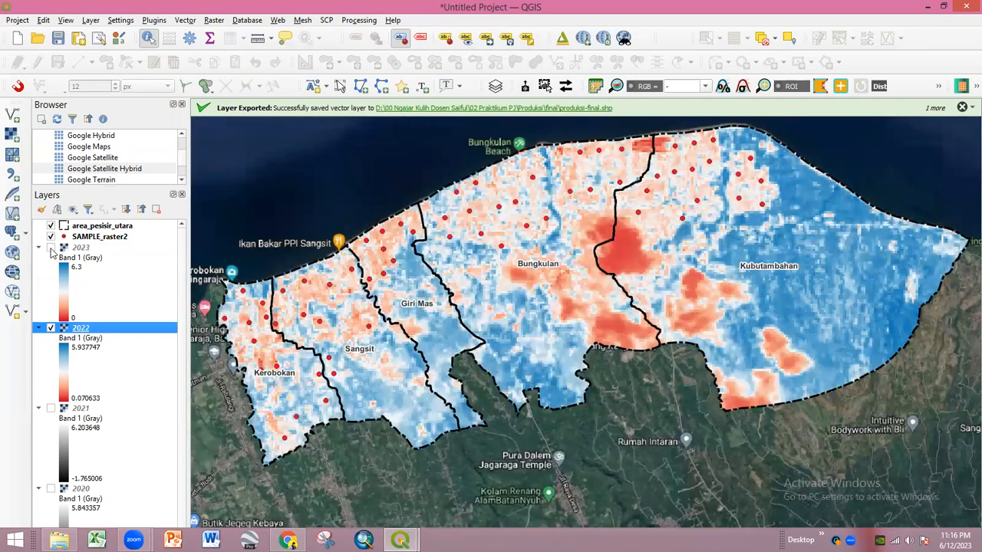
left_click(51, 247)
scroll(52, 300, "down", 1)
scroll(92, 342, "up", 1)
double_click(85, 331)
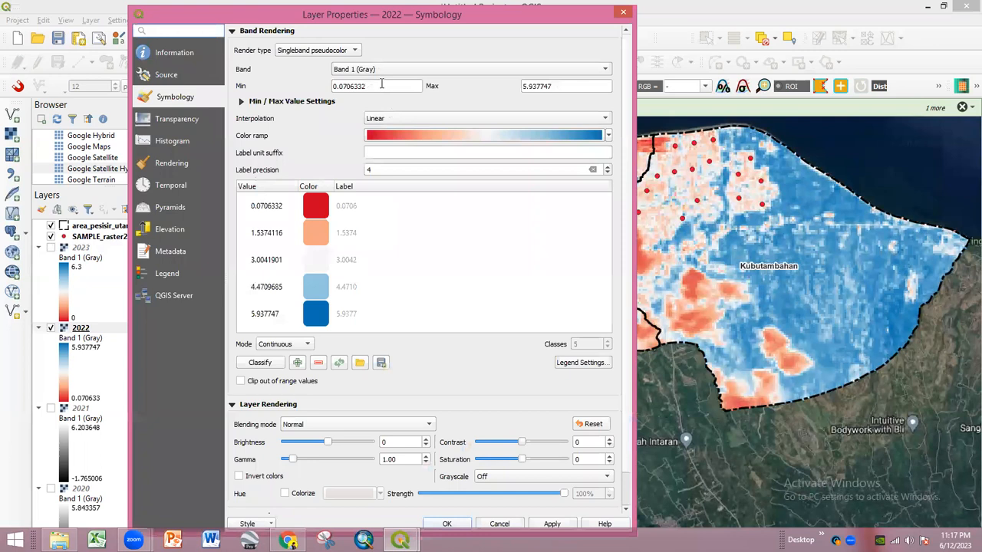
left_click_drag(381, 84, 283, 80)
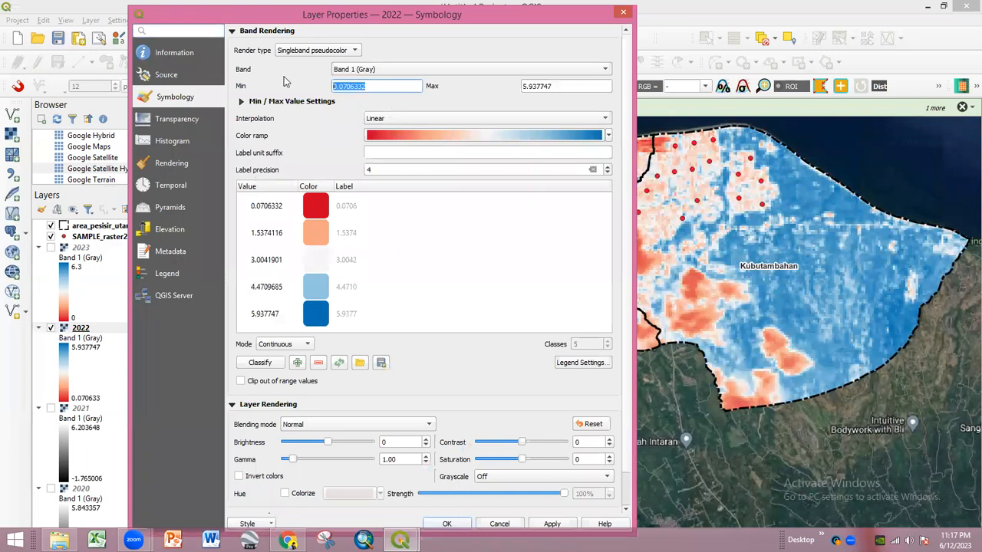
type("0")
left_click_drag(565, 86, 488, 92)
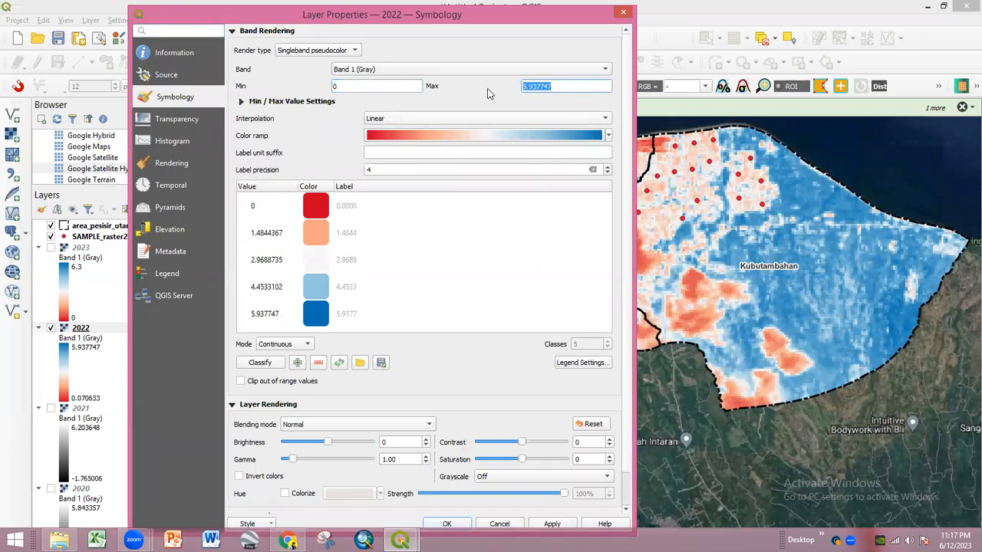
type("6.3")
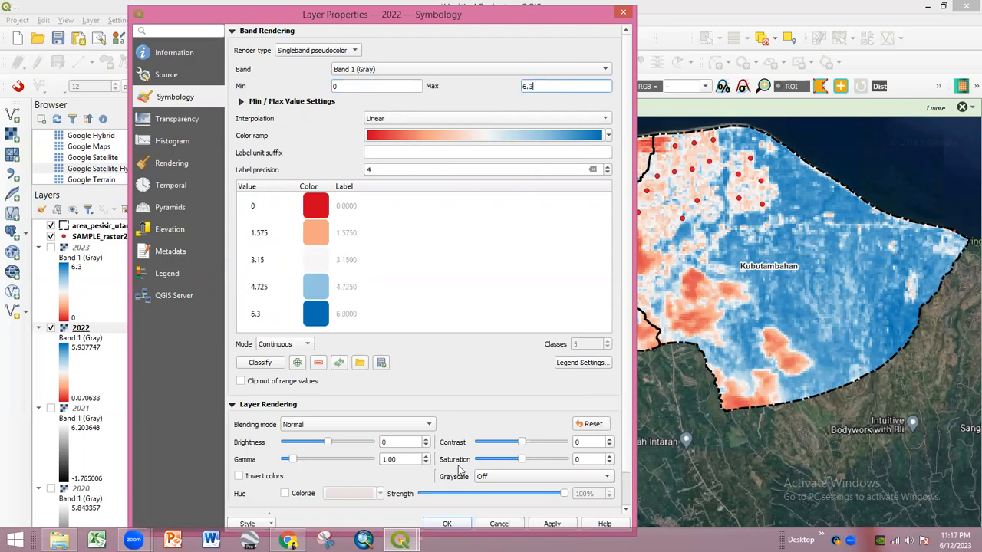
left_click(445, 524)
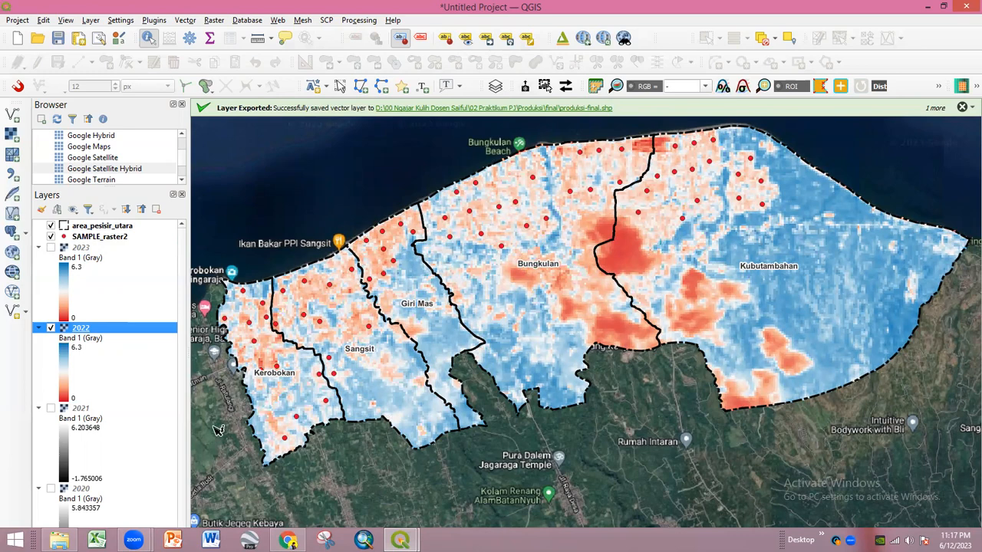
- Copy the 2022 raster's red-blue 0–6.3 style and paste it onto the 2021 layer
scroll(114, 345, "down", 1)
right_click(93, 295)
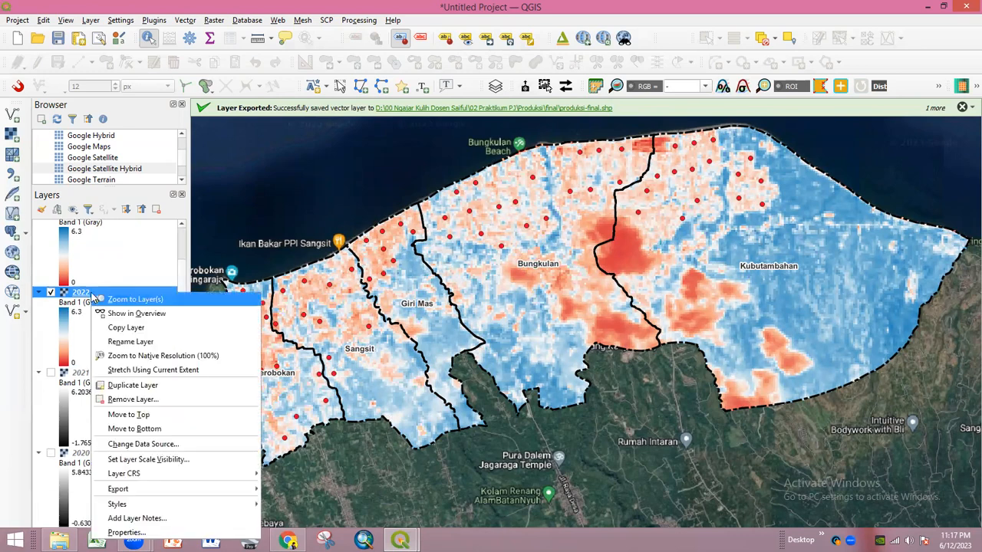
left_click(115, 300)
right_click(92, 294)
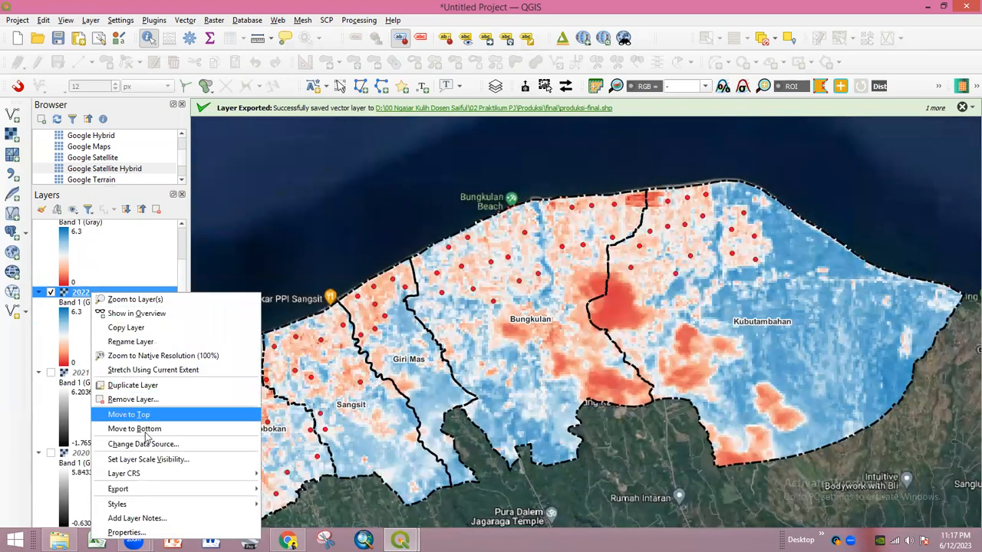
mouse_move(148, 506)
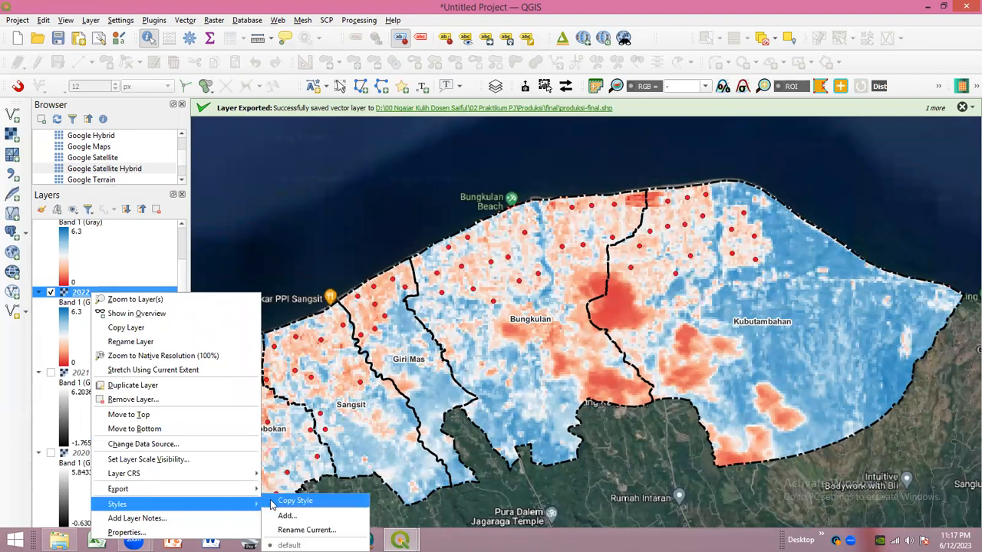
left_click(274, 502)
right_click(89, 374)
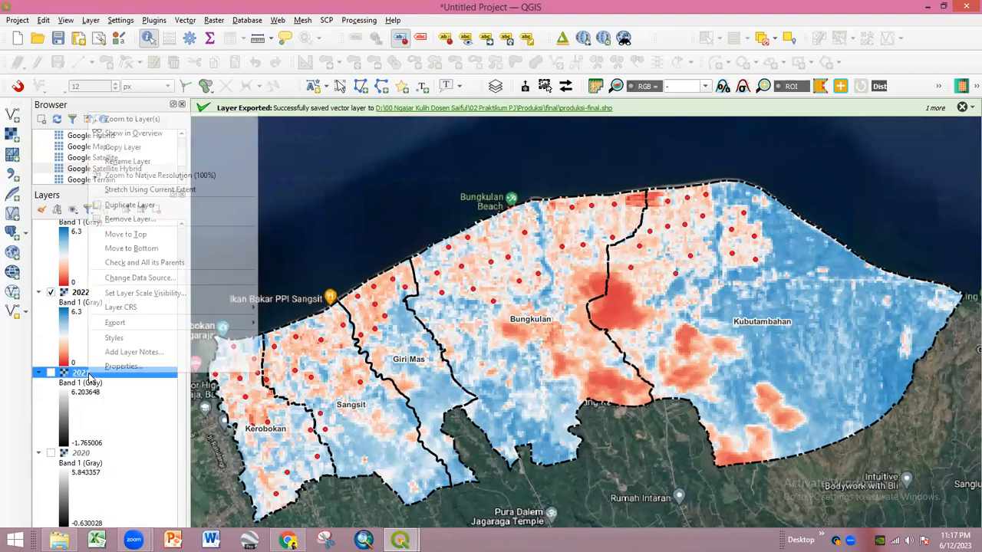
mouse_move(168, 339)
left_click(292, 352)
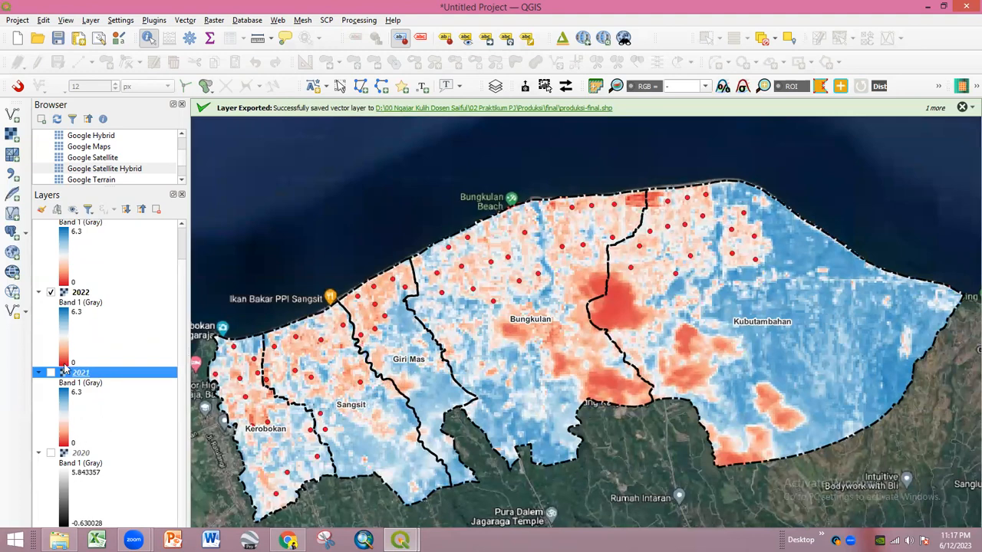
- Hide the 2022 raster and paste the copied style onto the 2020 layer
scroll(50, 313, "up", 1)
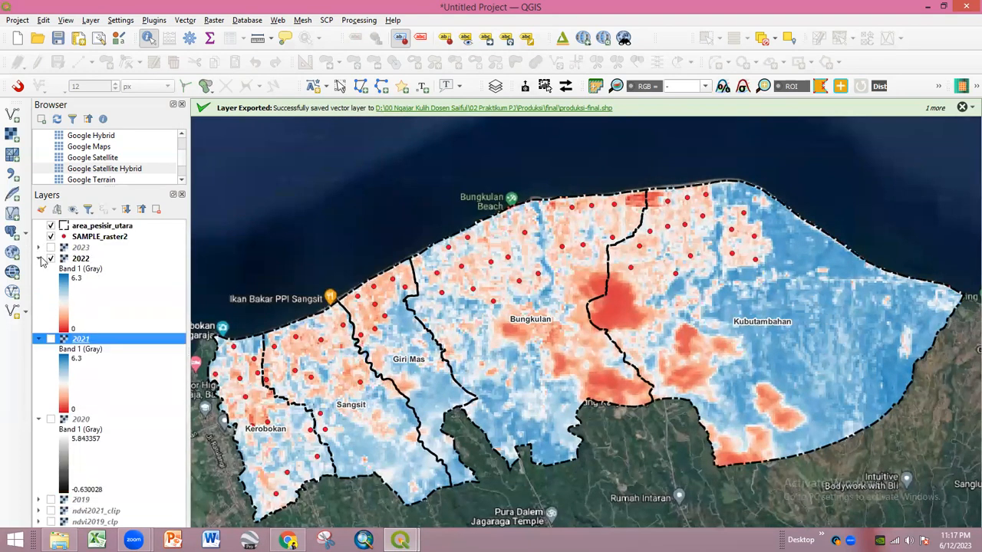
left_click(39, 258)
left_click(50, 258)
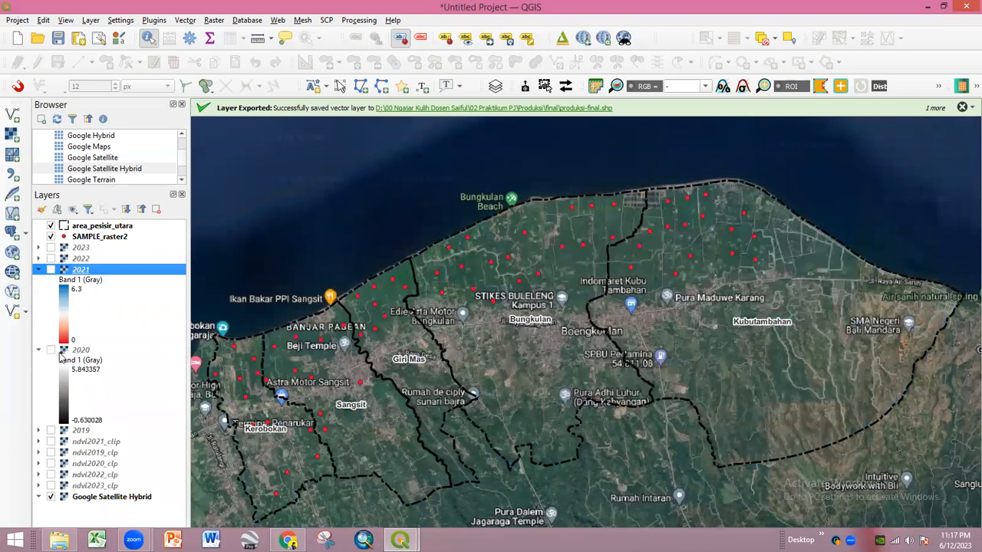
left_click(81, 350)
right_click(81, 350)
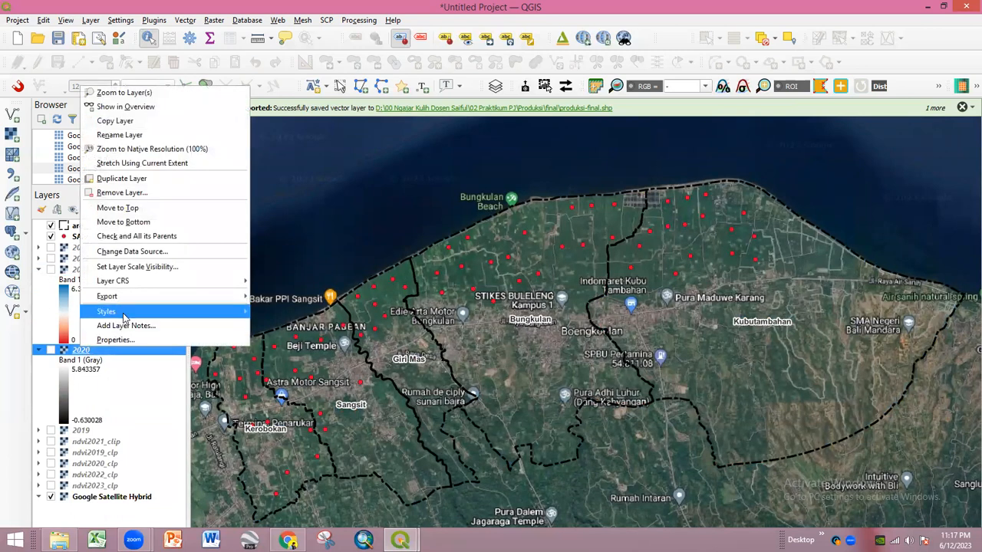
mouse_move(191, 311)
left_click(284, 325)
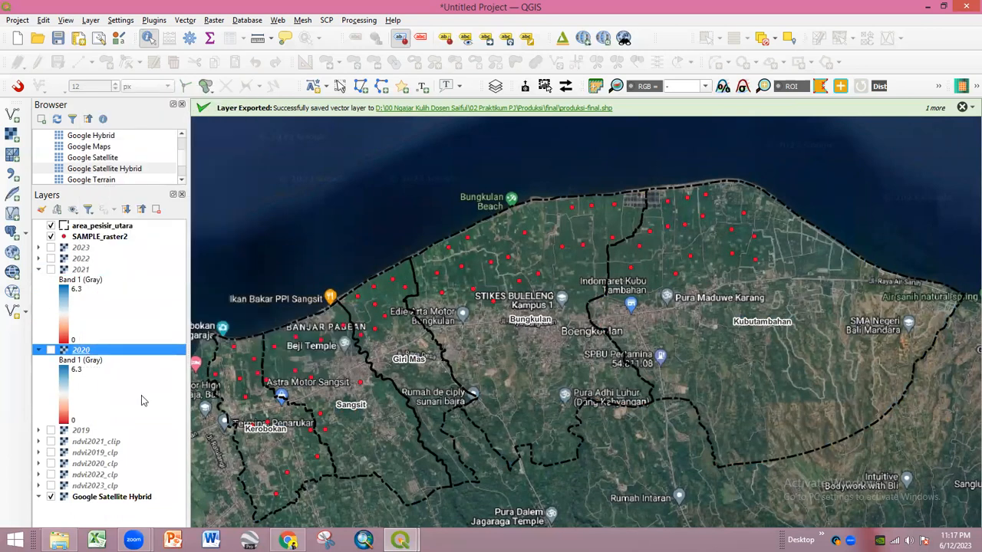
- Paste the copied style onto the 2019 layer and show the 2019 raster
left_click(96, 430)
right_click(96, 430)
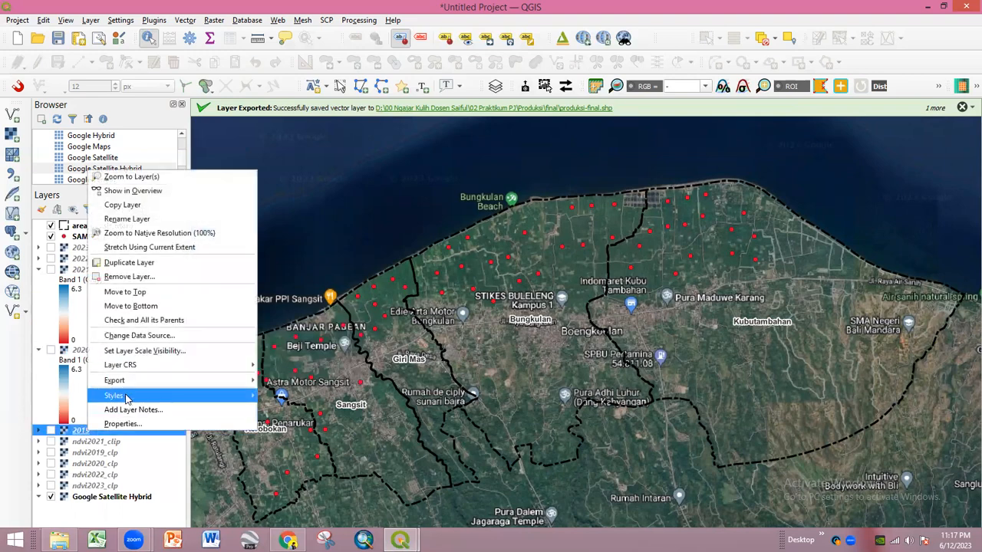
mouse_move(220, 405)
left_click(291, 410)
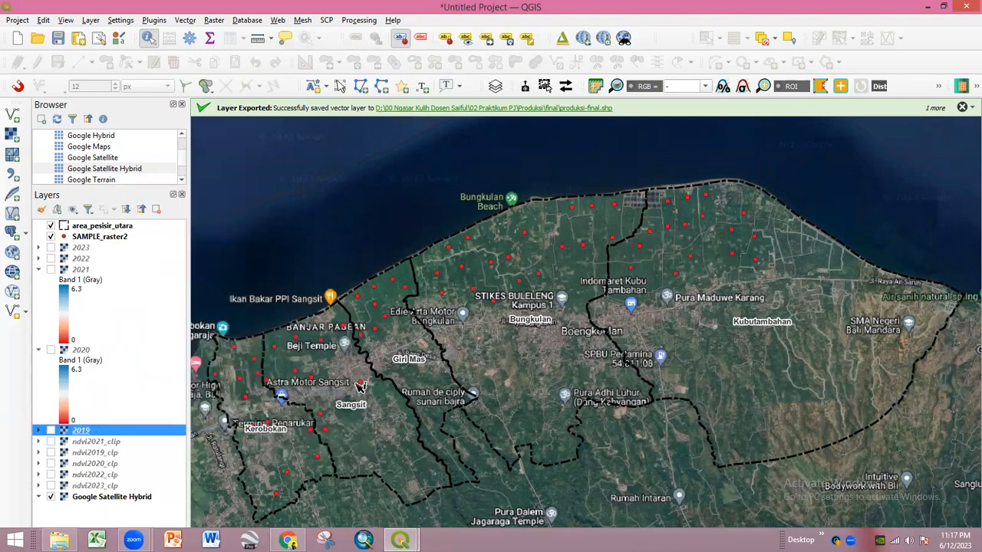
left_click(51, 430)
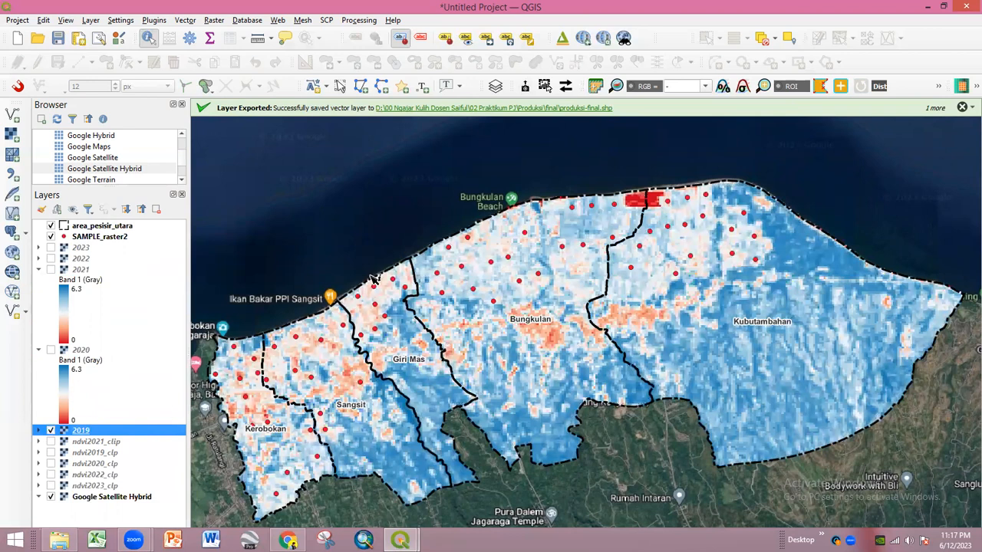
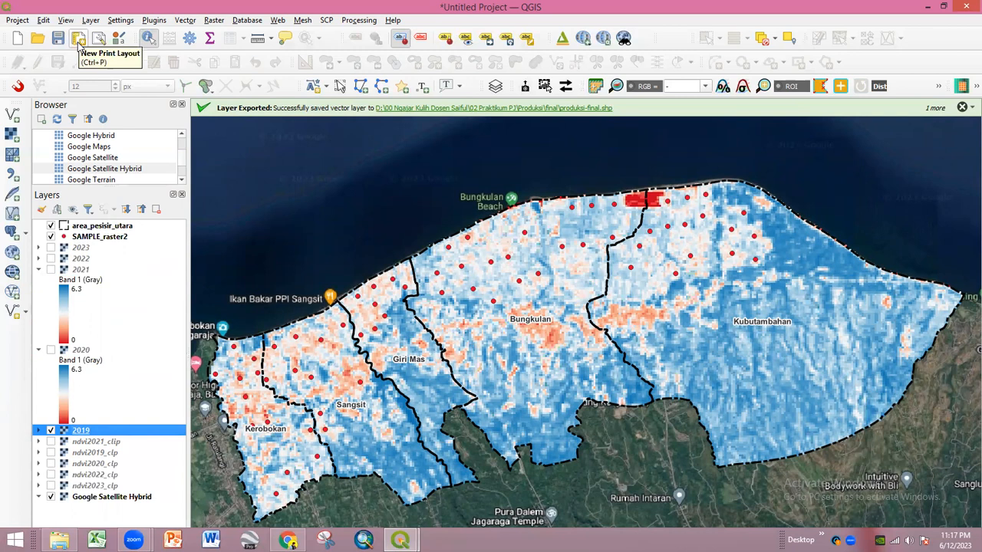
- Change the SAMPLE_raster2 point marker colour from red to dark grey
left_click(65, 240)
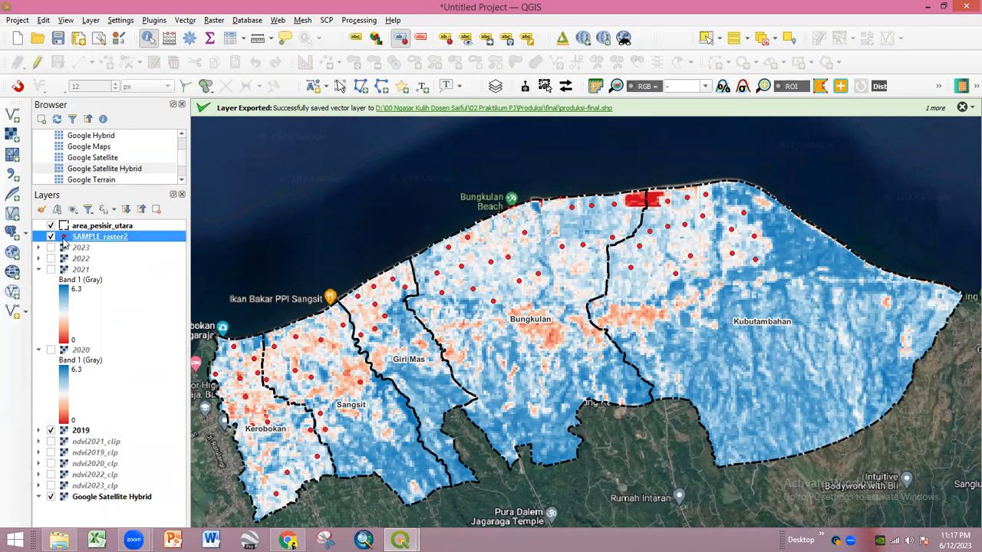
double_click(65, 243)
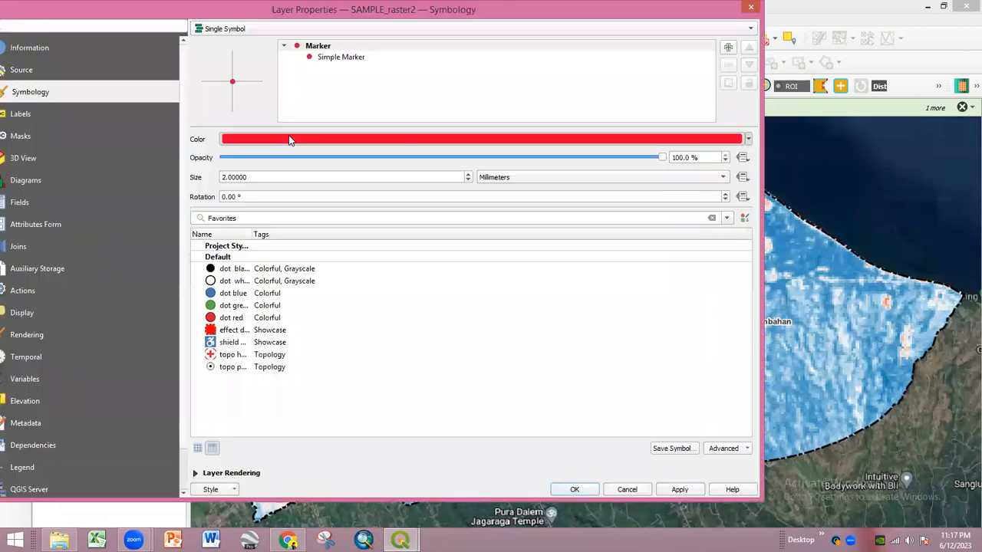
left_click(295, 140)
mouse_move(303, 245)
left_mouse_down()
mouse_move(306, 189)
mouse_move(293, 241)
mouse_move(290, 198)
mouse_move(303, 239)
left_mouse_up()
left_click(458, 379)
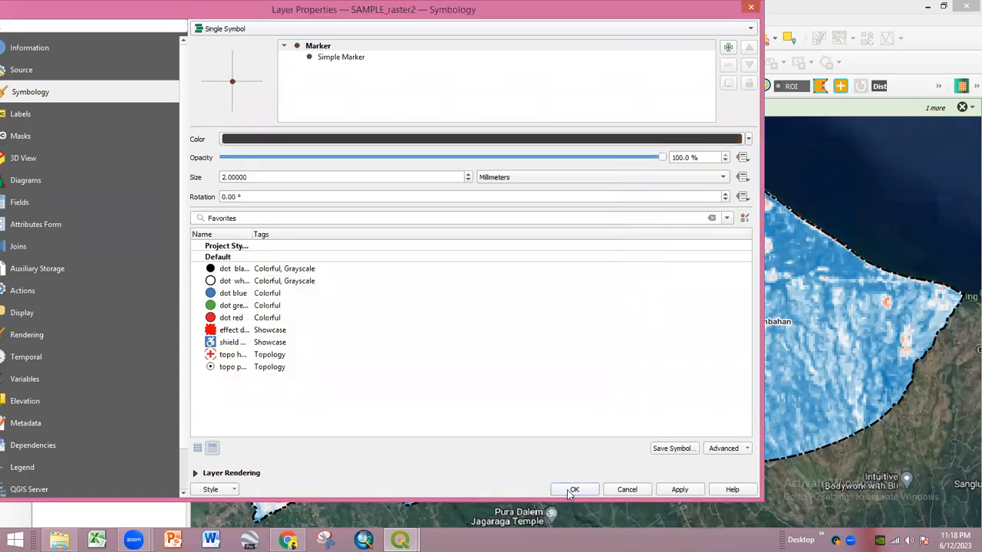
key("Return")
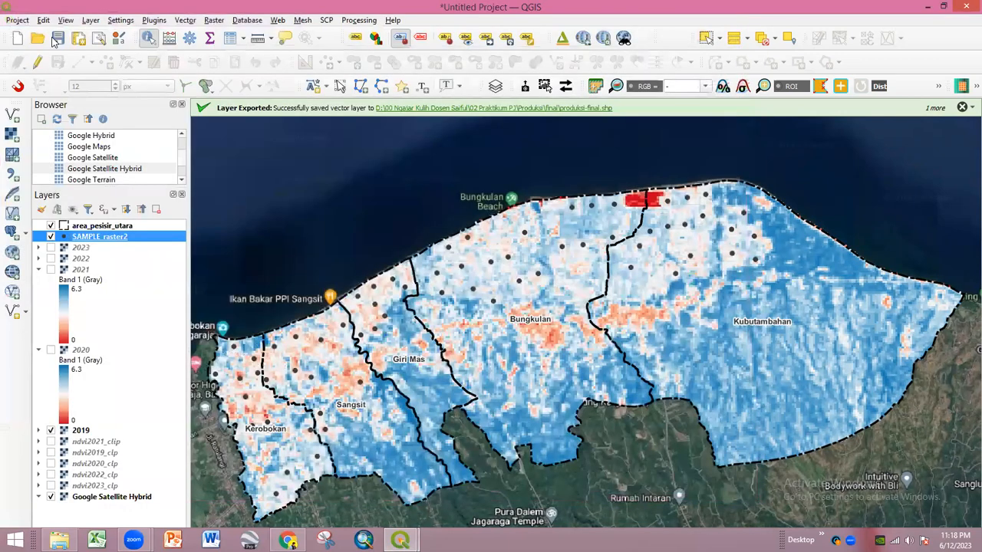
- Create a new blank print layout named 'layout'
left_click(79, 38)
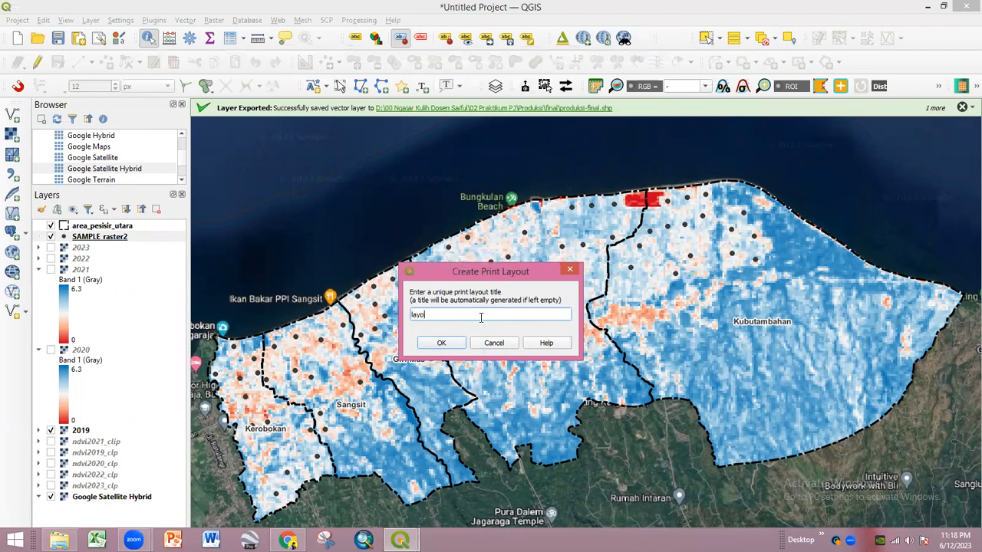
key("Return")
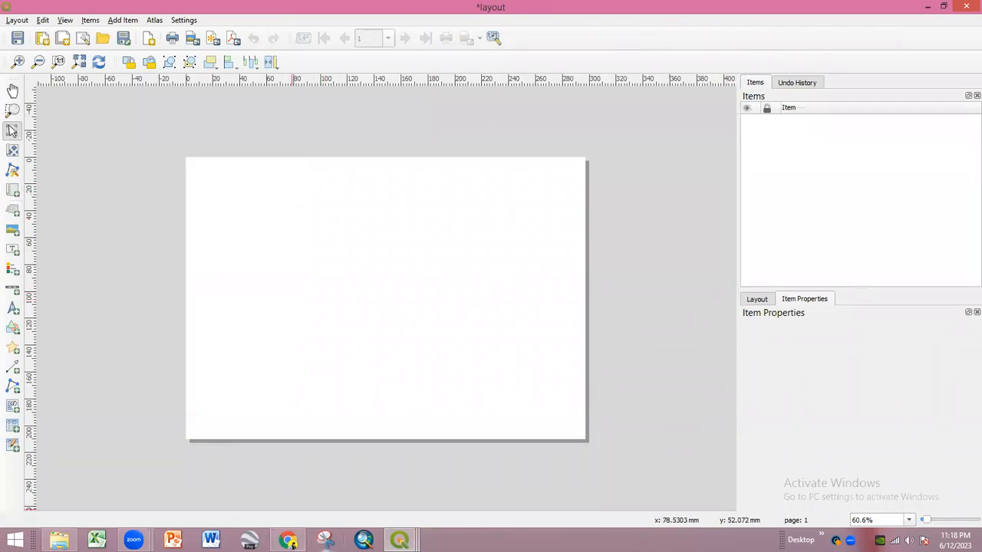
mouse_move(399, 540)
left_click(269, 472)
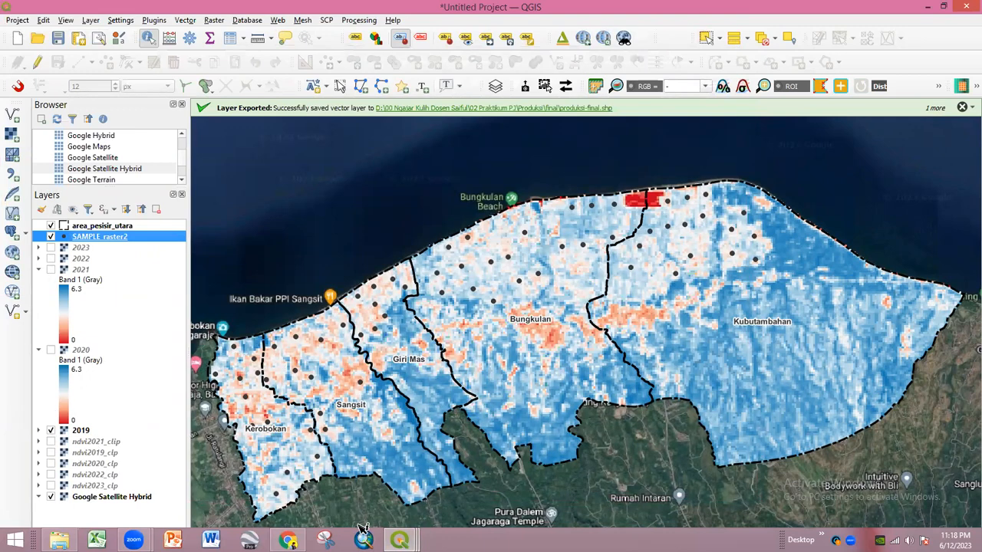
mouse_move(399, 540)
left_click(498, 488)
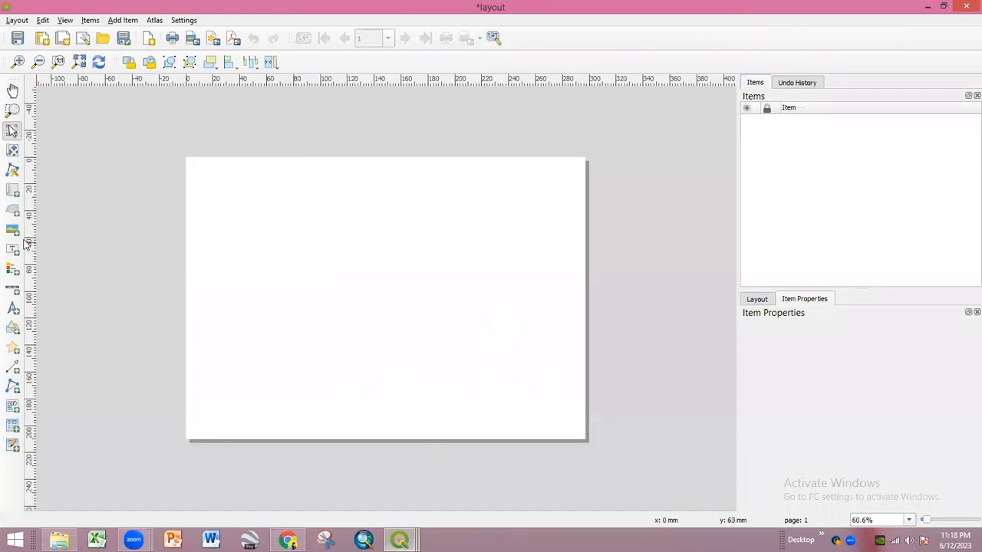
- Draw a map frame on the left part of the layout page
left_click(13, 190)
left_click_drag(193, 167, 453, 427)
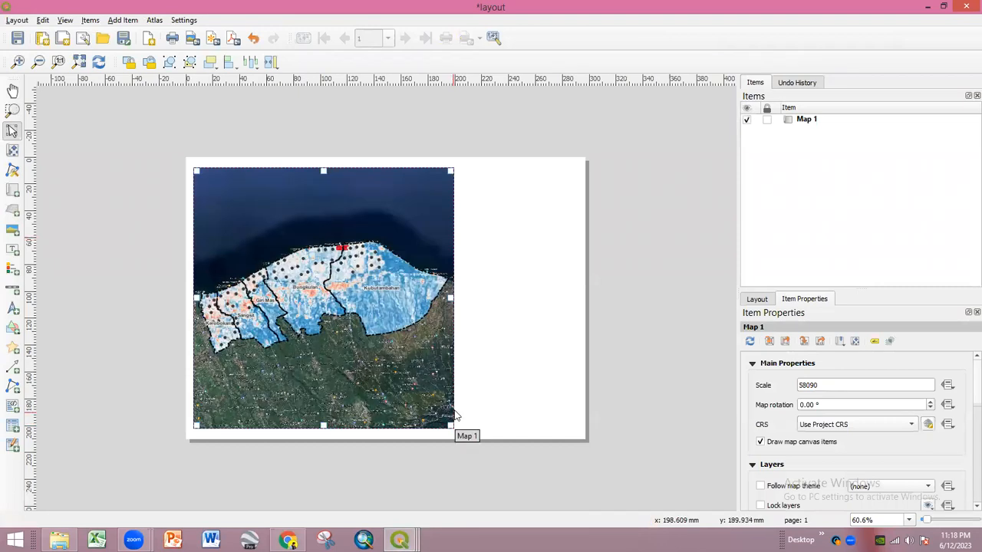
left_click(374, 324)
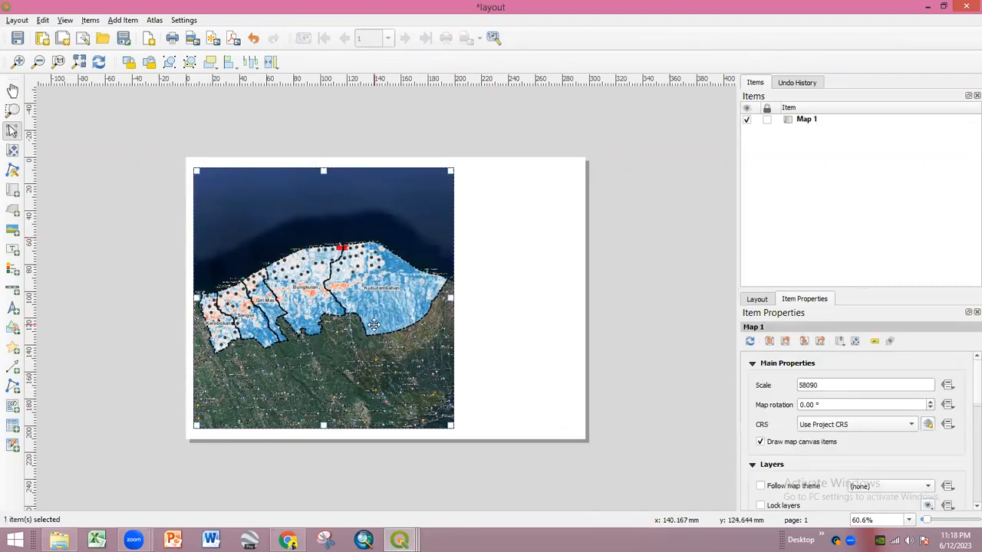
left_click(528, 339)
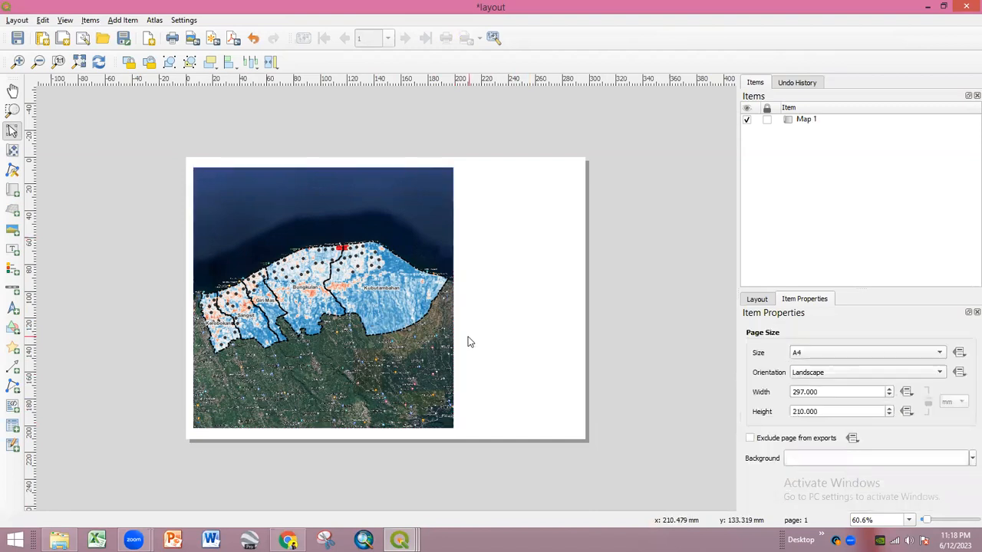
left_click(430, 351)
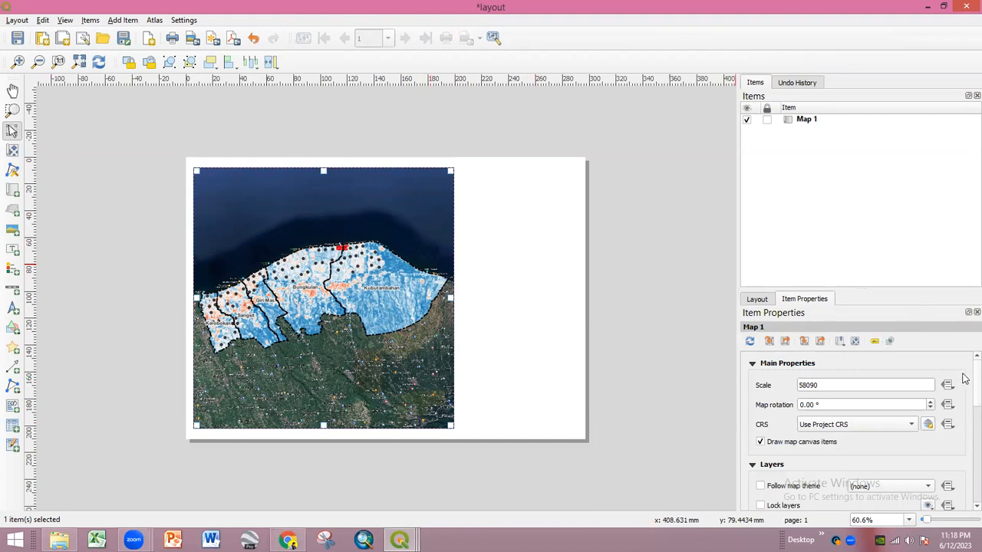
- Add Grid 1 to the map and set its CRS to WGS 84 (EPSG:4326)
scroll(965, 388, "down", 1)
scroll(965, 391, "down", 5)
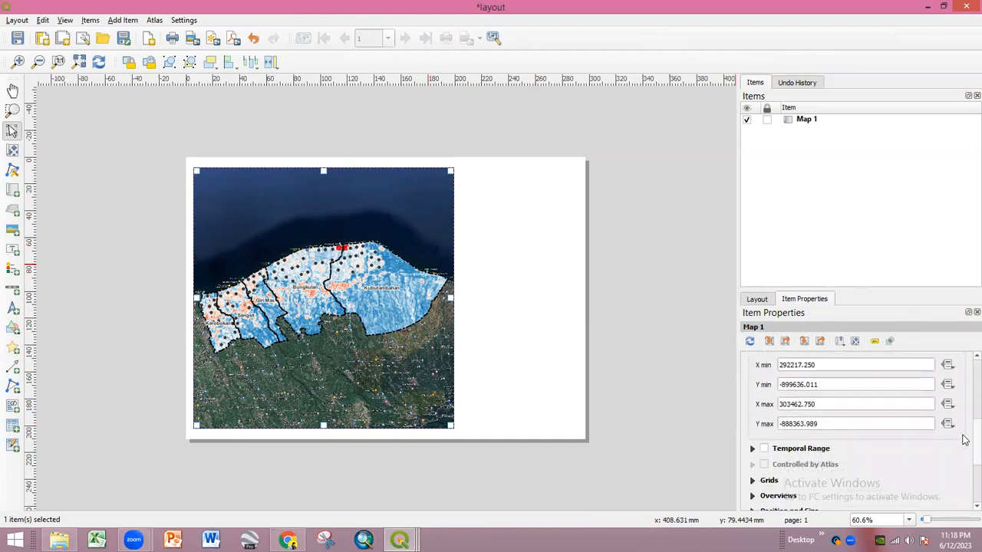
scroll(965, 454, "down", 1)
left_click(752, 421)
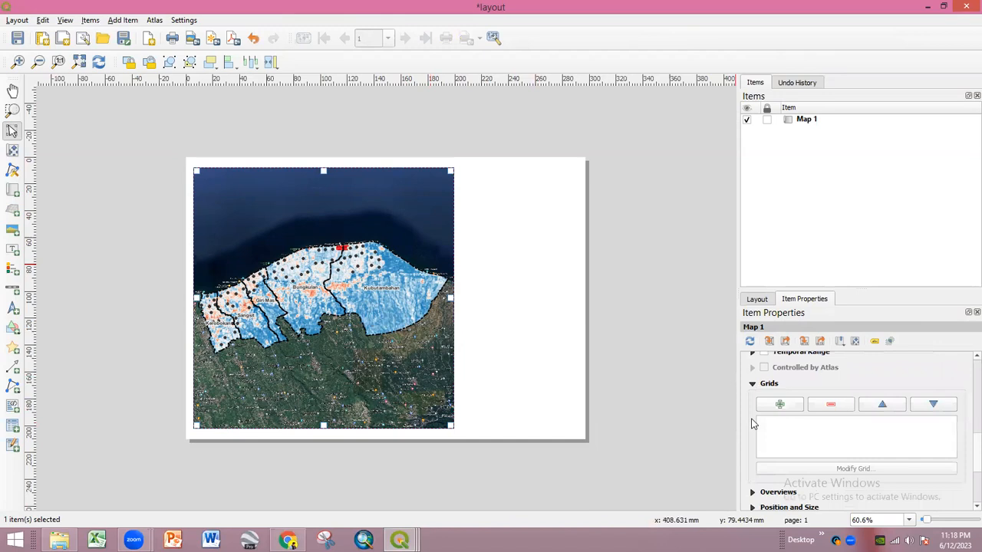
left_click(784, 406)
left_click(785, 423)
left_click(848, 469)
scroll(965, 372, "down", 2)
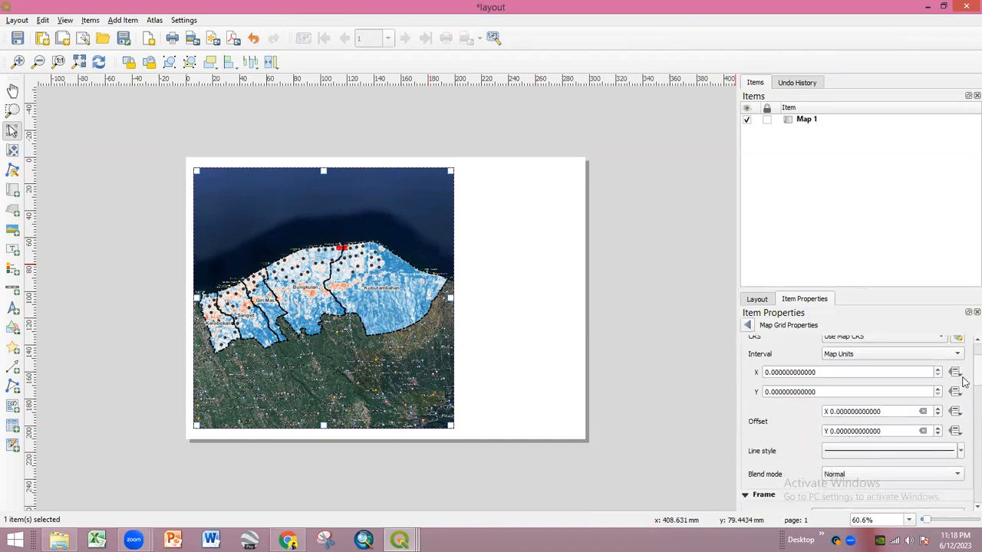
scroll(965, 376, "up", 1)
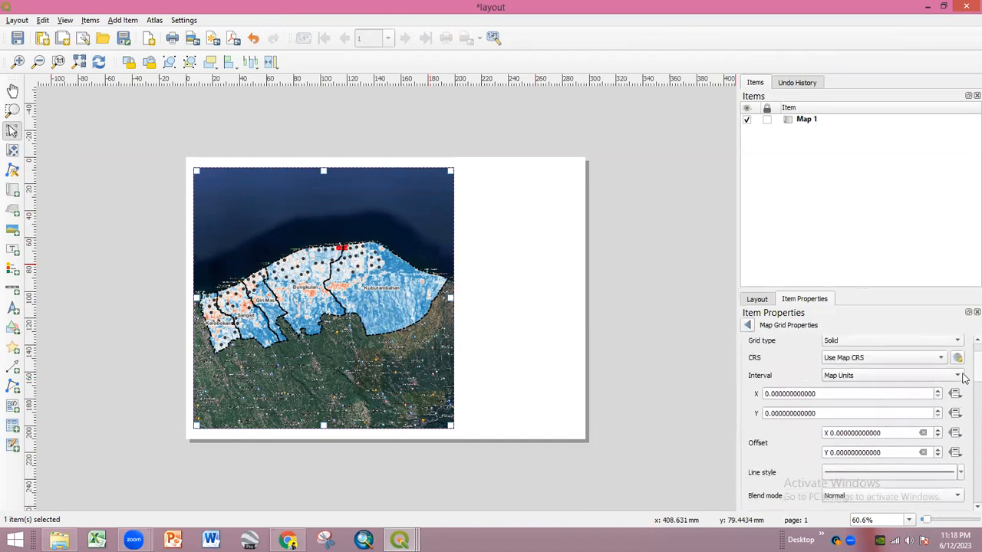
left_click(857, 359)
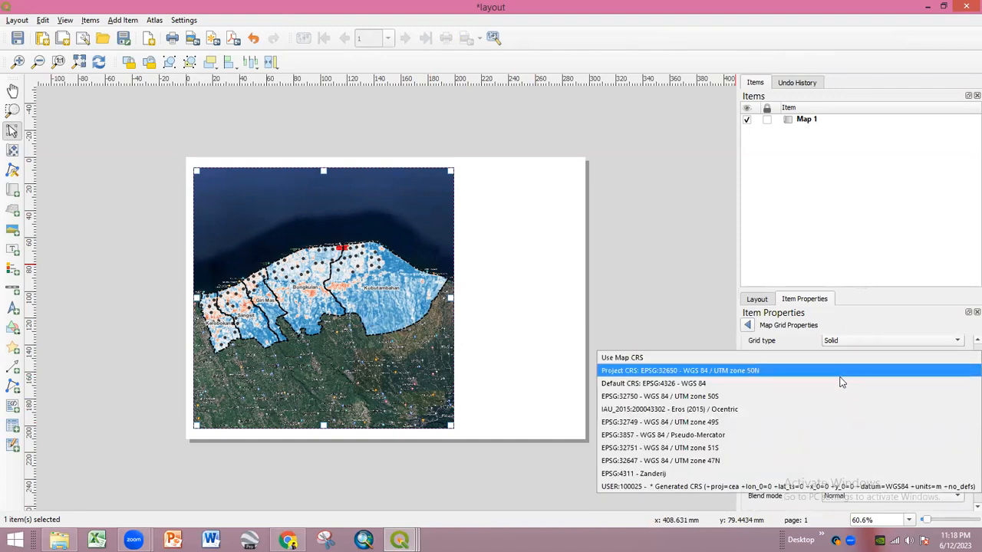
left_click(840, 387)
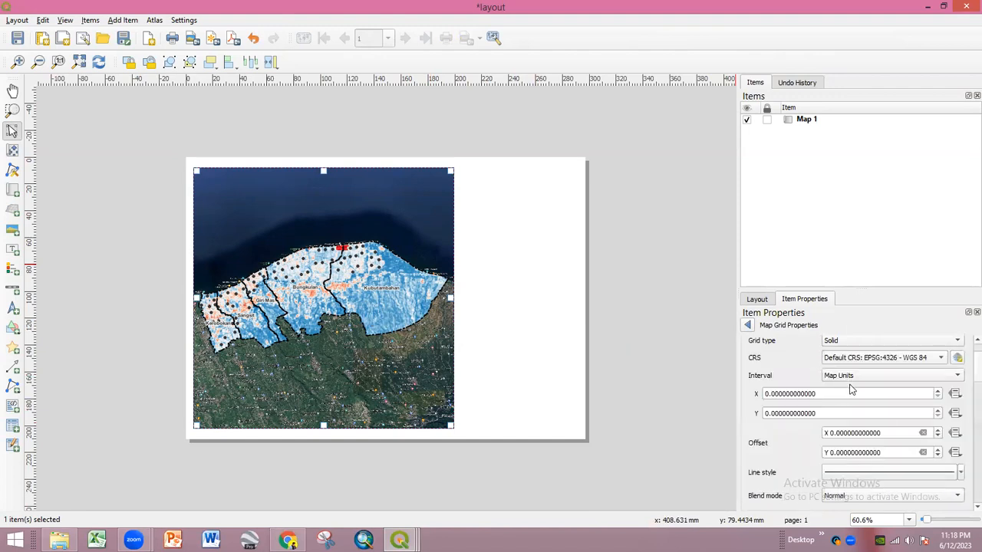
- Set the grid's X and Y intervals to 0.05
left_click(776, 394)
type("1")
left_click(780, 413)
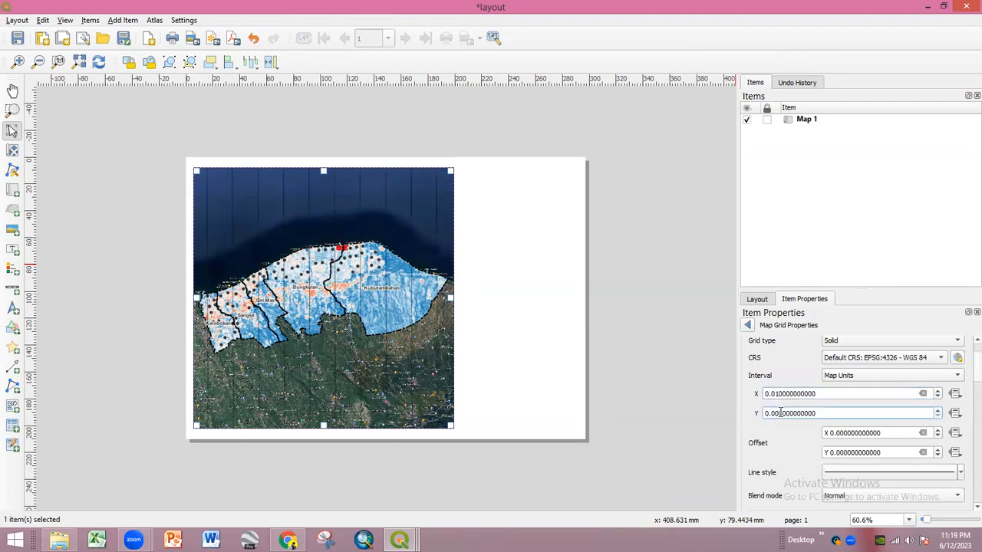
left_click(780, 395)
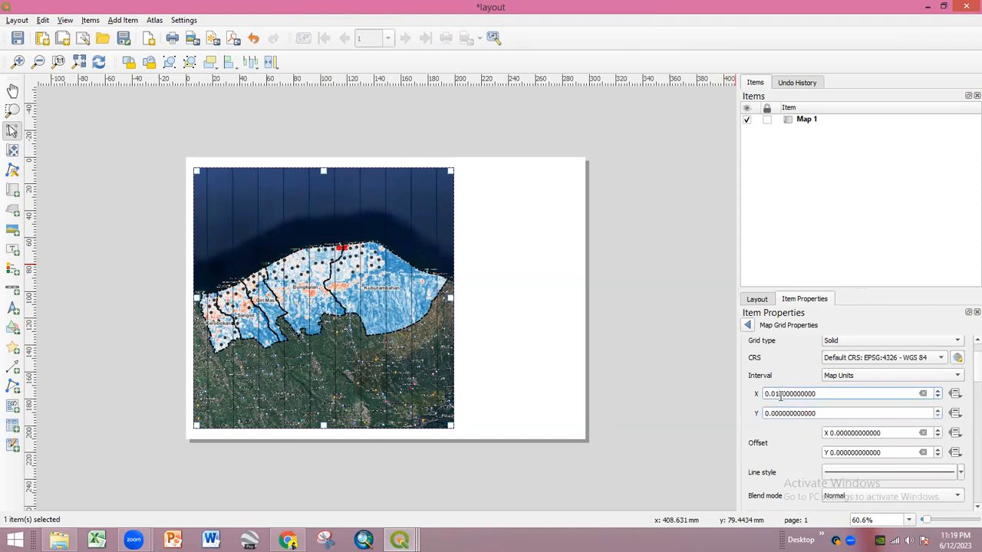
type("5")
left_click(779, 412)
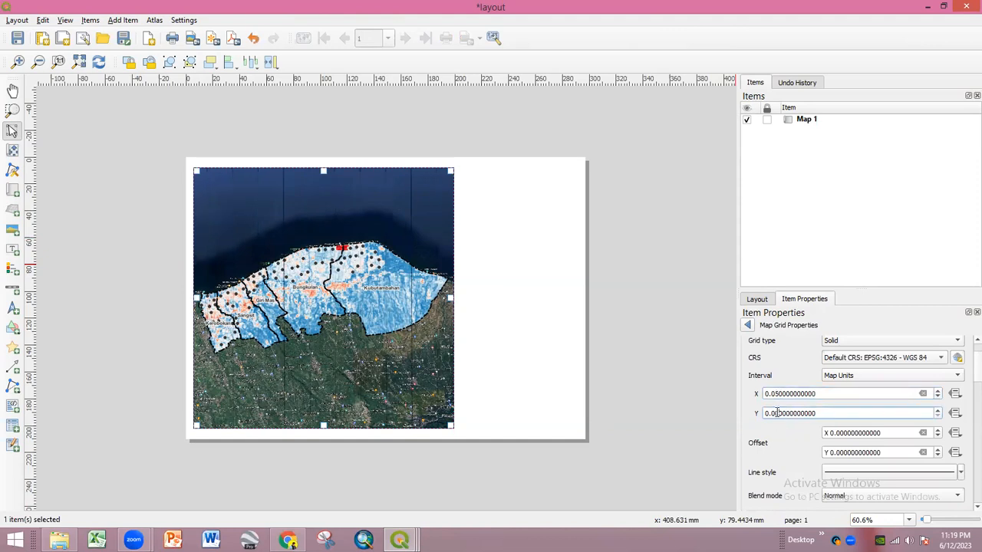
type("5")
left_click(798, 394)
- Make the grid lines white
left_click(847, 471)
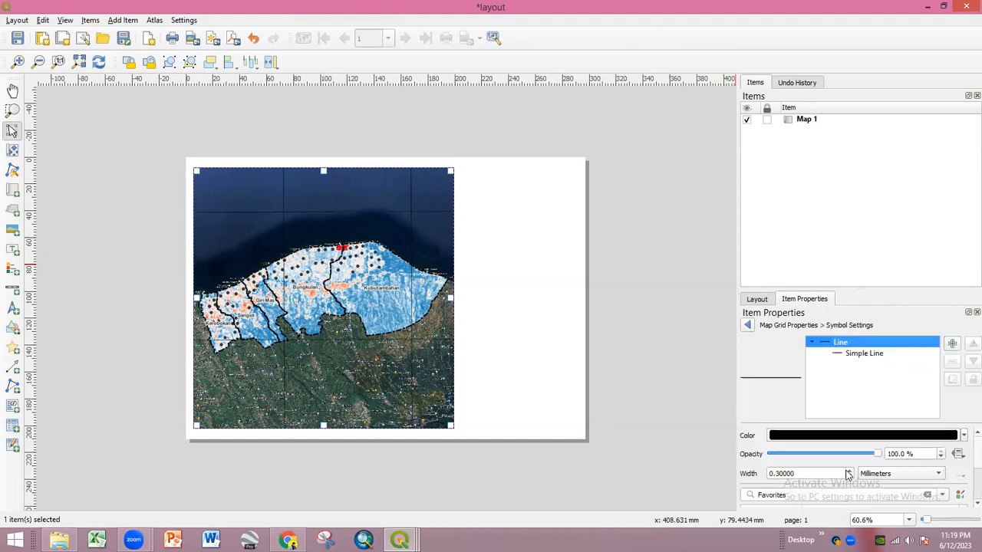
left_click(849, 357)
left_click(844, 441)
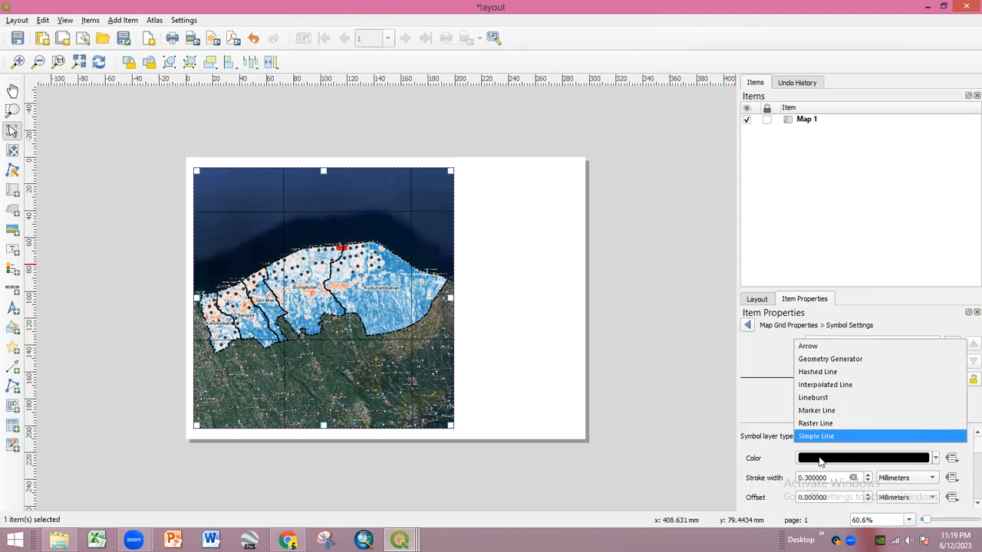
left_click(821, 460)
left_click_drag(838, 412, 827, 466)
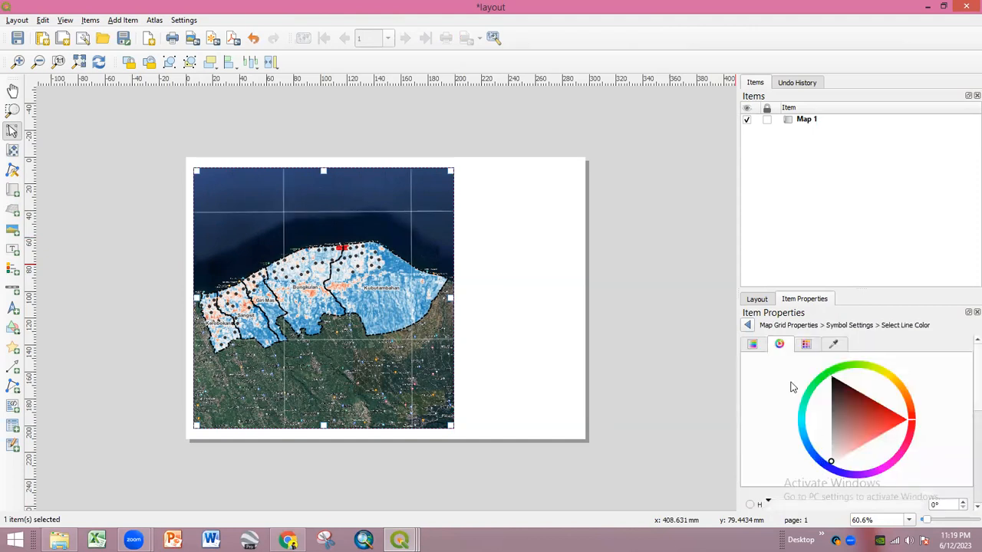
left_click(749, 326)
left_click(679, 328)
left_click(387, 323)
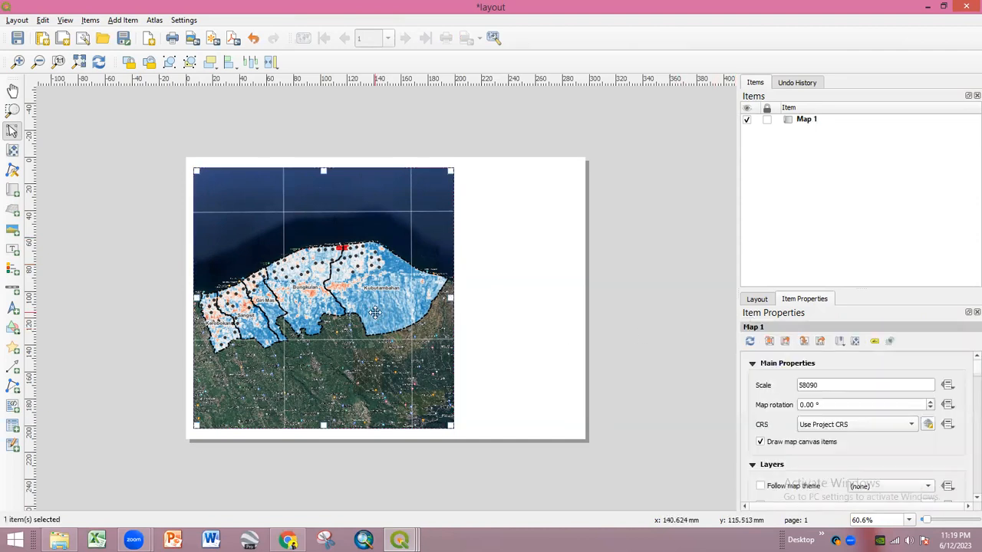
scroll(965, 385, "down", 5)
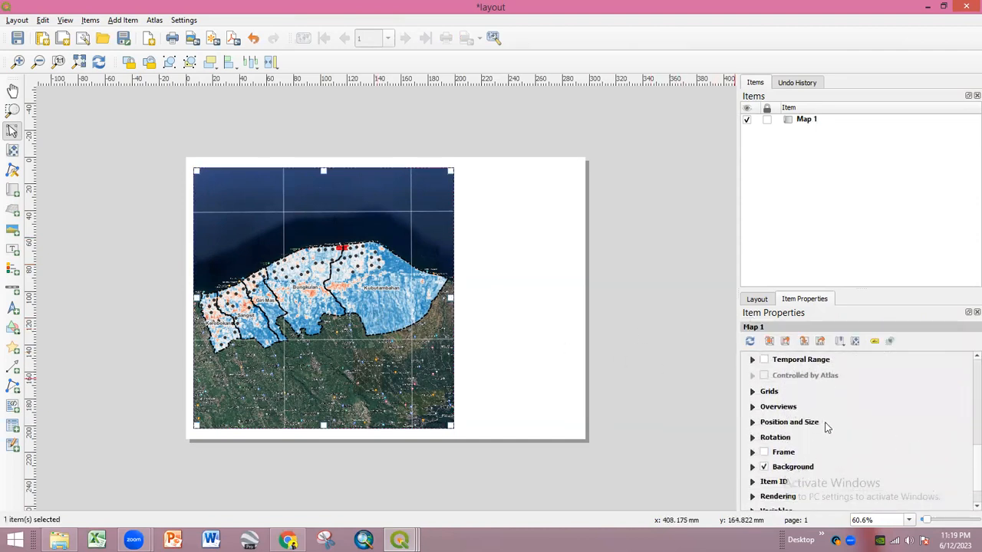
- Set the grid frame style to interior ticks
left_click(753, 392)
left_click(841, 476)
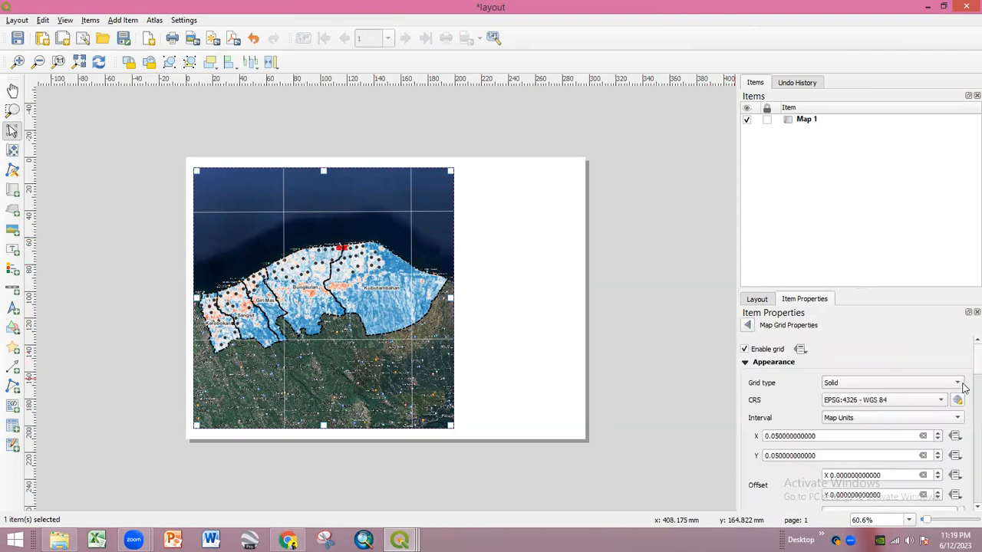
scroll(959, 387, "down", 8)
left_click(897, 380)
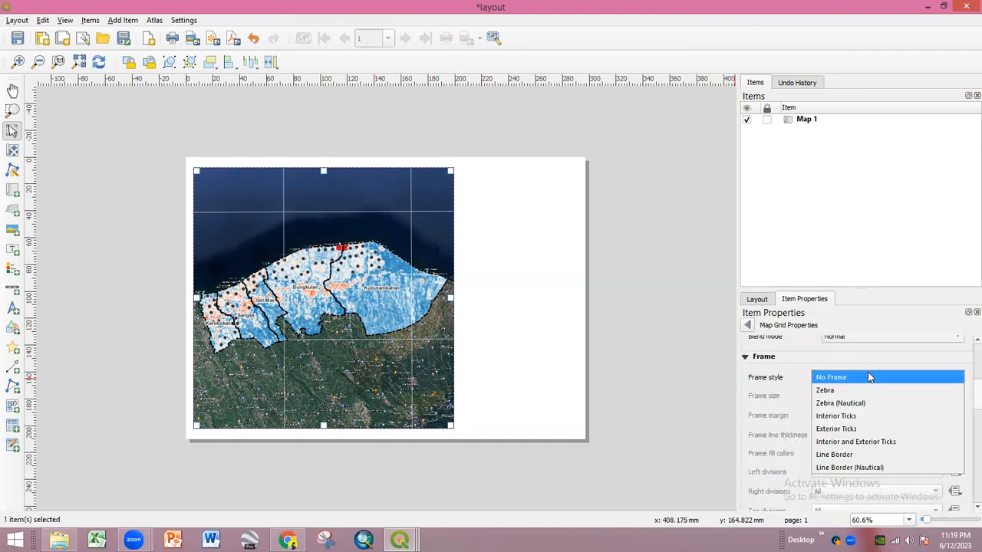
left_click(863, 415)
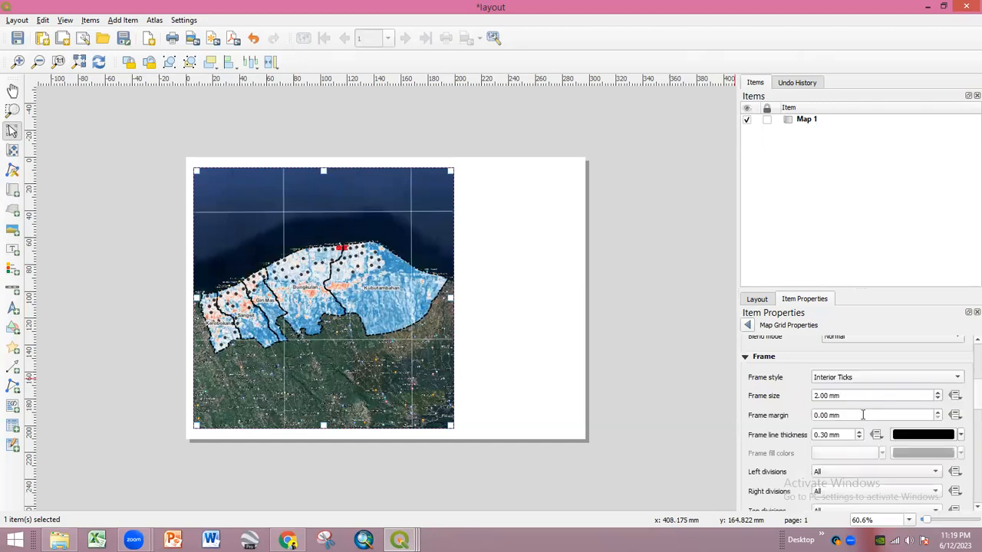
- Turn on grid coordinate labels in Degree, Minute, Second Aligned format with precision 0
scroll(964, 399, "down", 10)
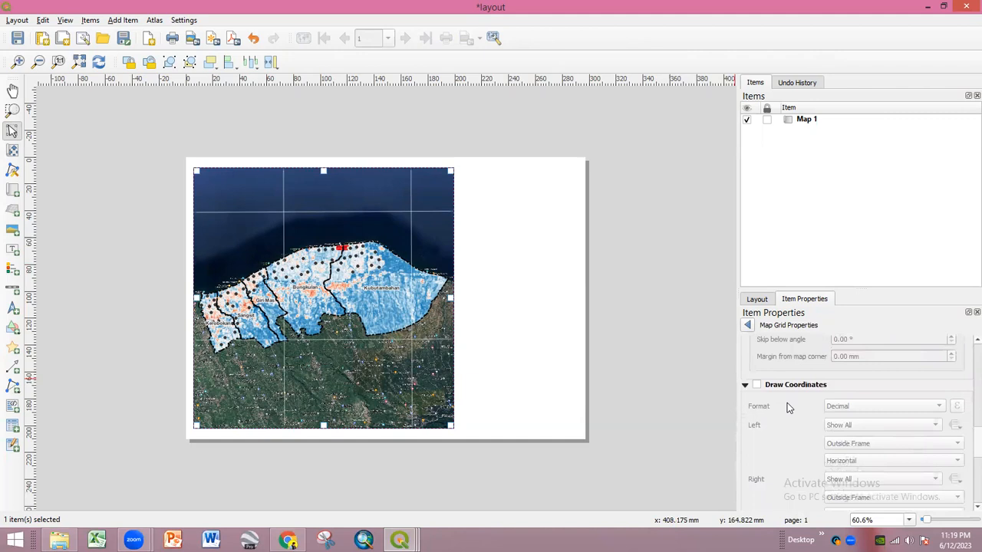
left_click(756, 385)
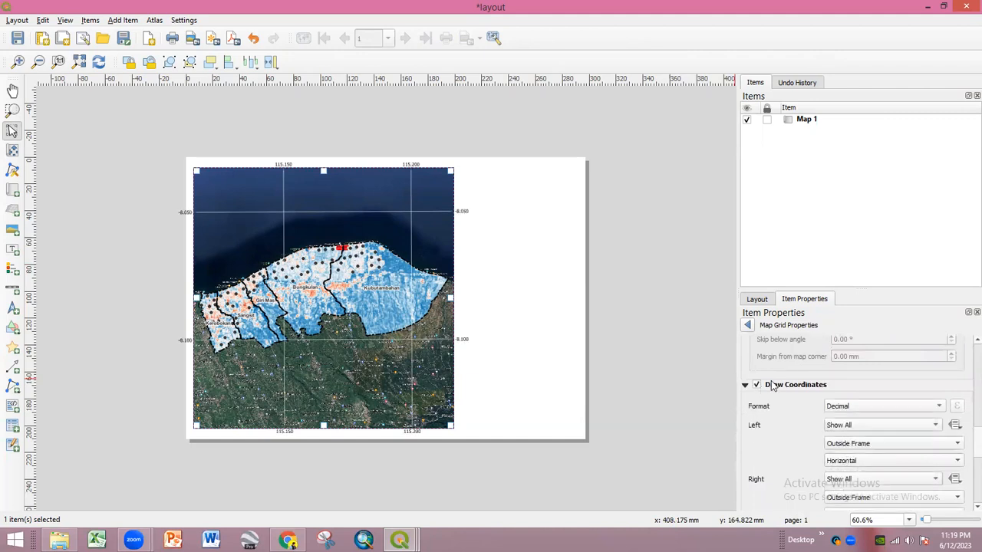
left_click(853, 408)
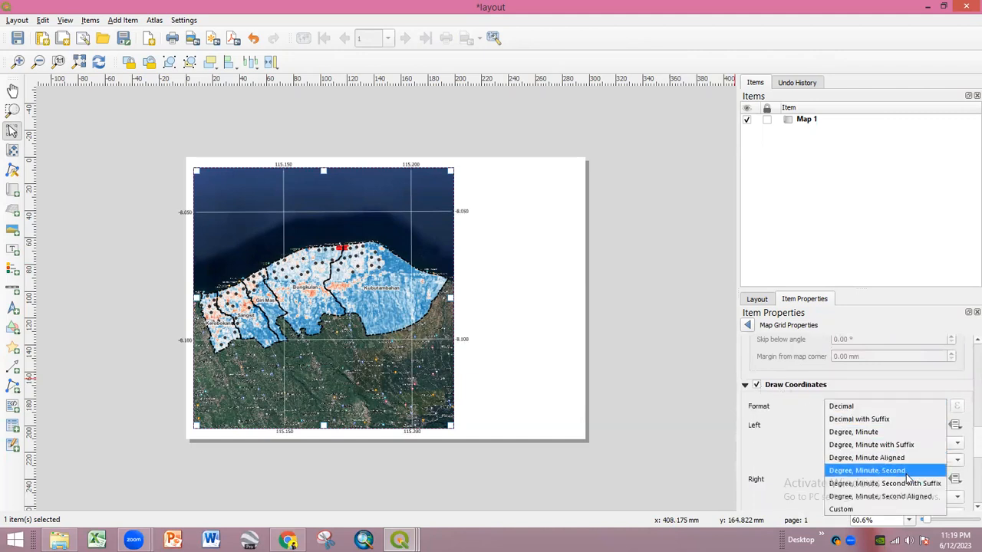
left_click(908, 497)
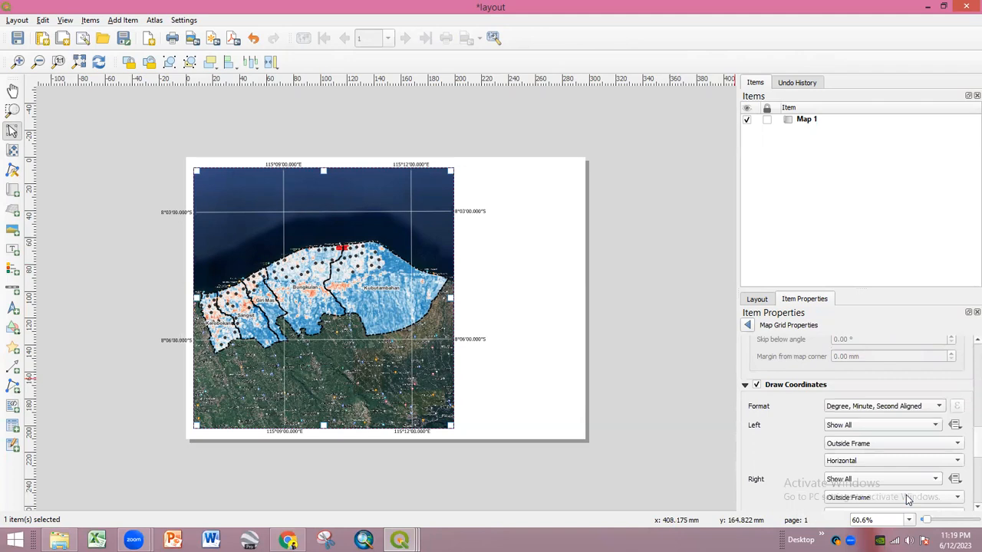
scroll(965, 461, "down", 5)
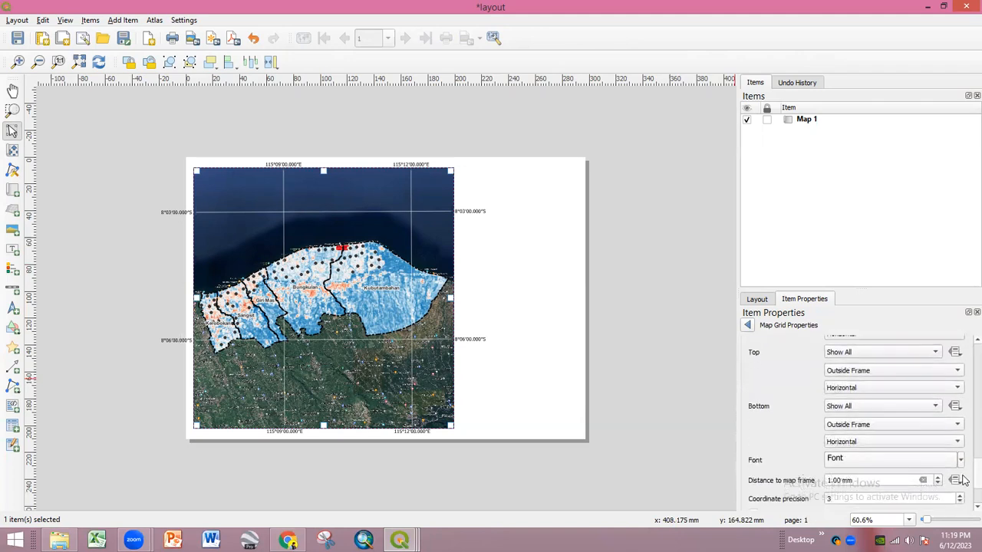
scroll(965, 480, "down", 3)
left_click(841, 421)
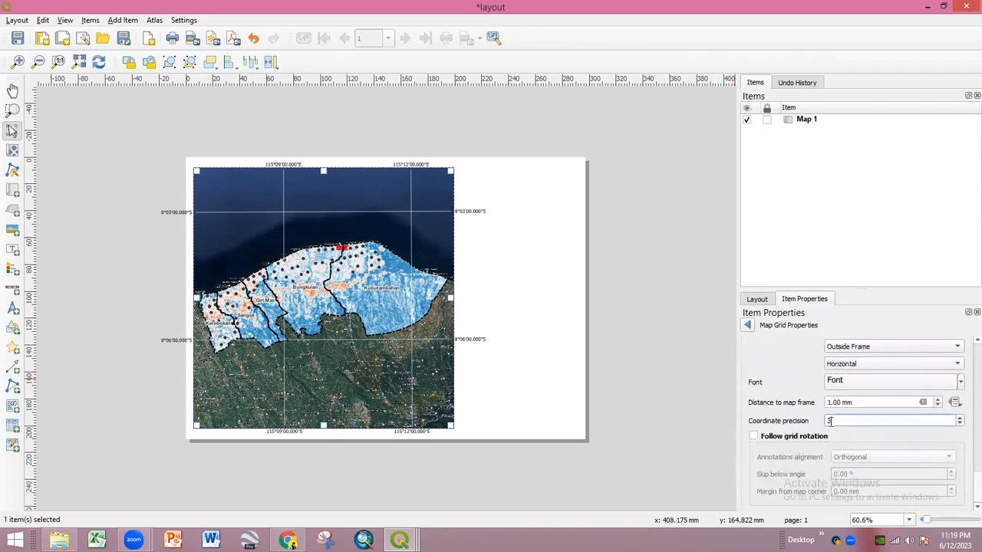
type("0")
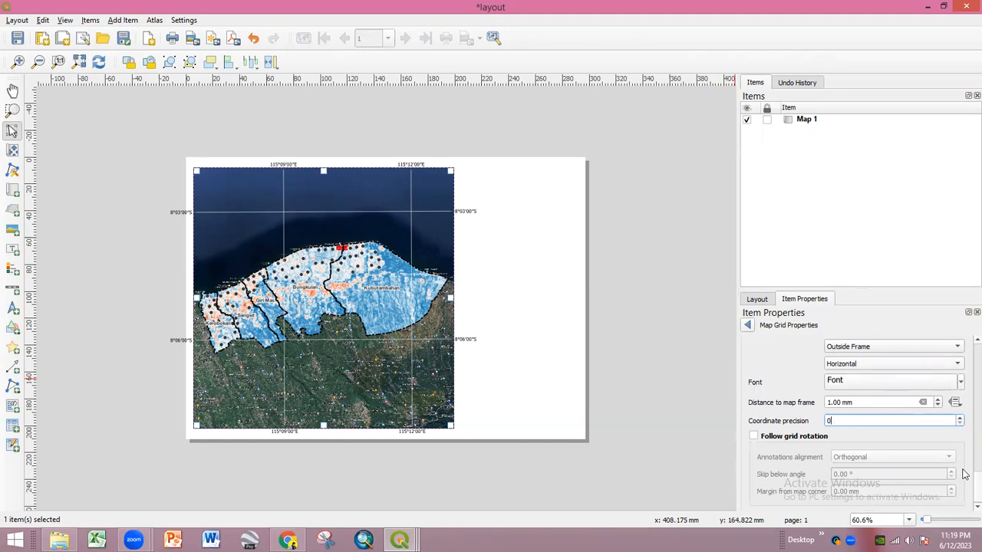
- Make the left and right coordinate labels Vertical Ascending
scroll(861, 427, "up", 7)
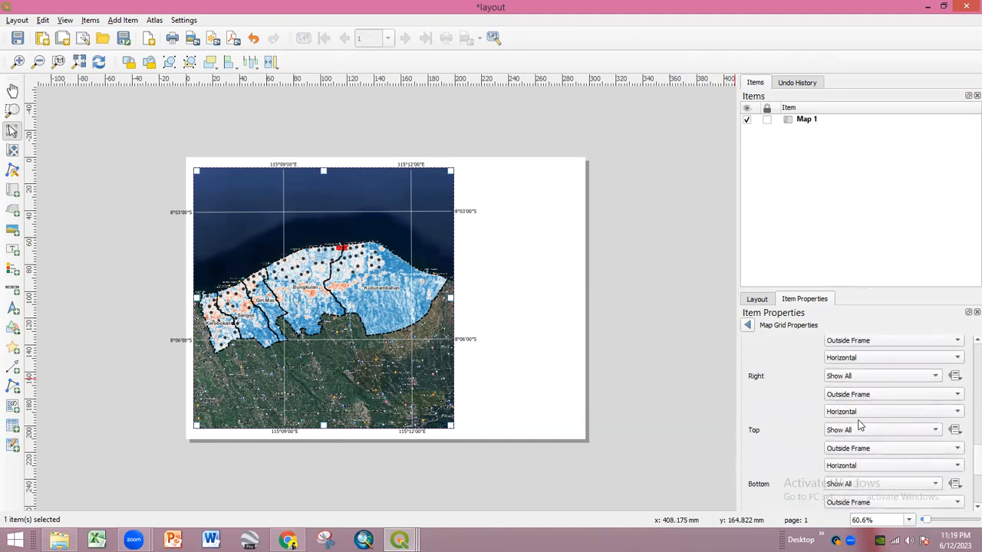
left_click(854, 412)
left_click(855, 427)
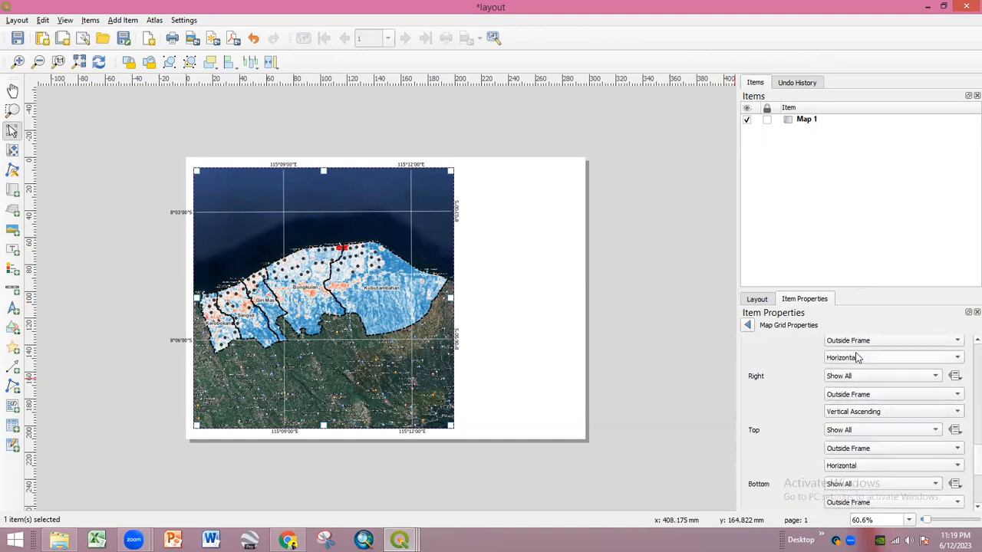
left_click(858, 358)
left_click(857, 374)
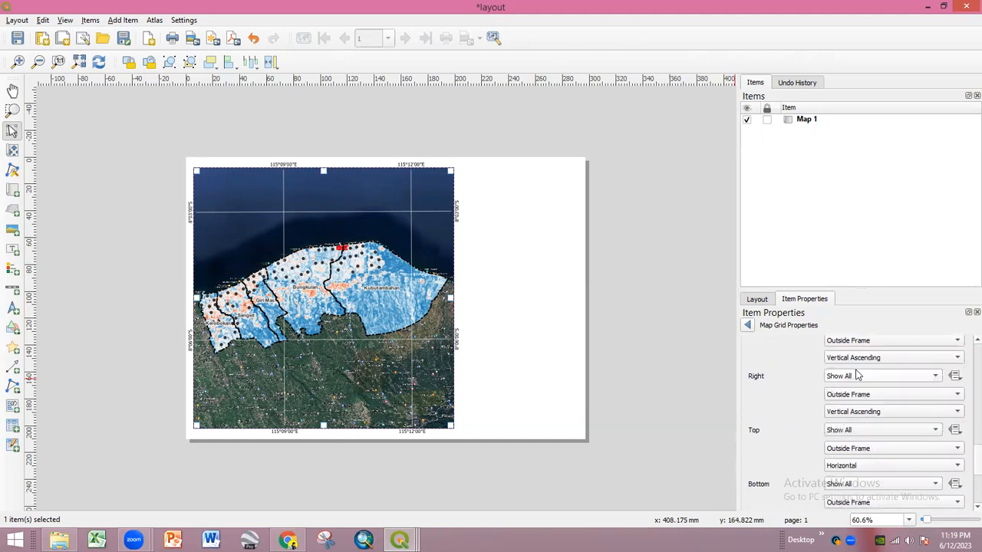
left_click(544, 324)
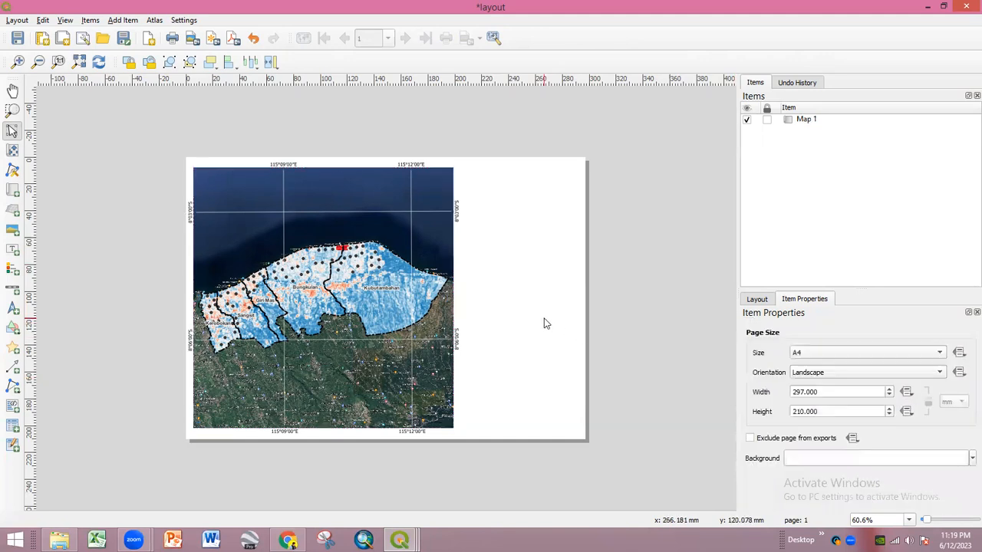
- Widen the map frame to the page's right edge
left_click(451, 297)
left_click_drag(453, 297, 577, 299)
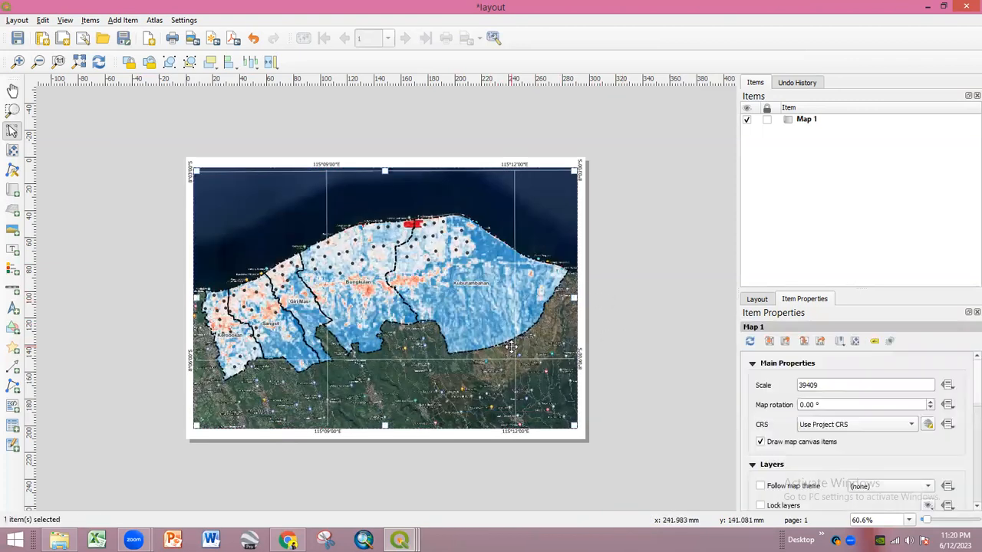
left_click(176, 289)
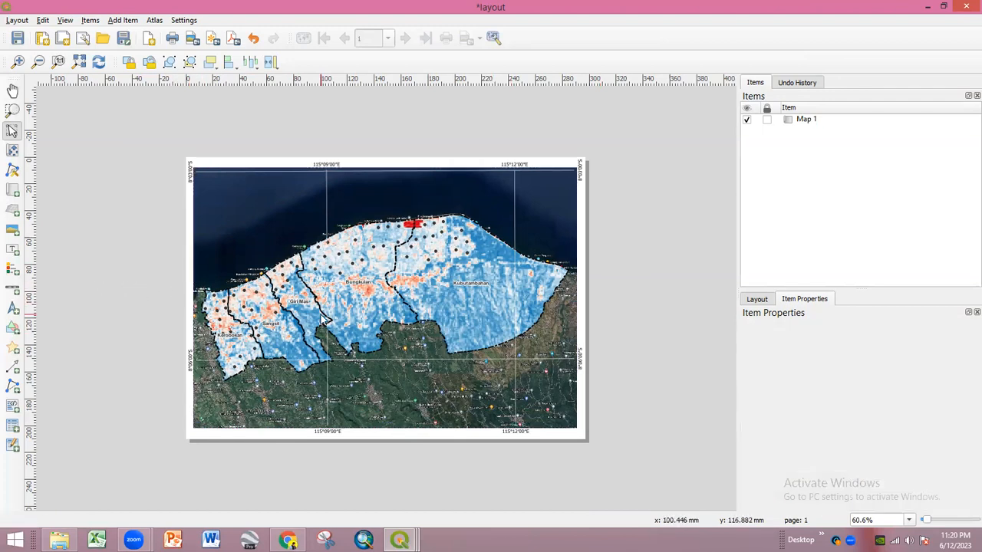
- Place a legend over the map's upper-left corner with Auto update turned off
left_click(10, 270)
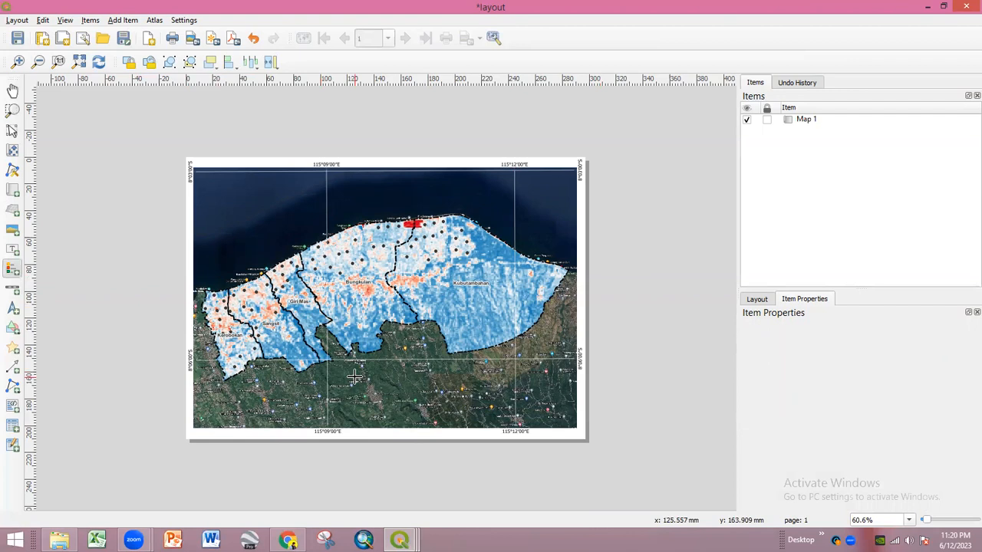
left_click_drag(214, 186, 247, 228)
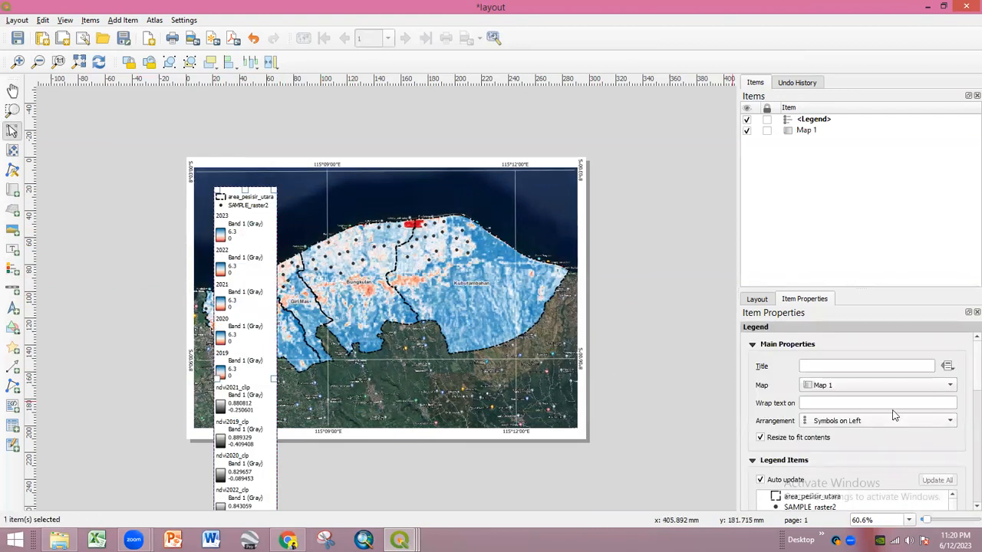
scroll(965, 399, "down", 5)
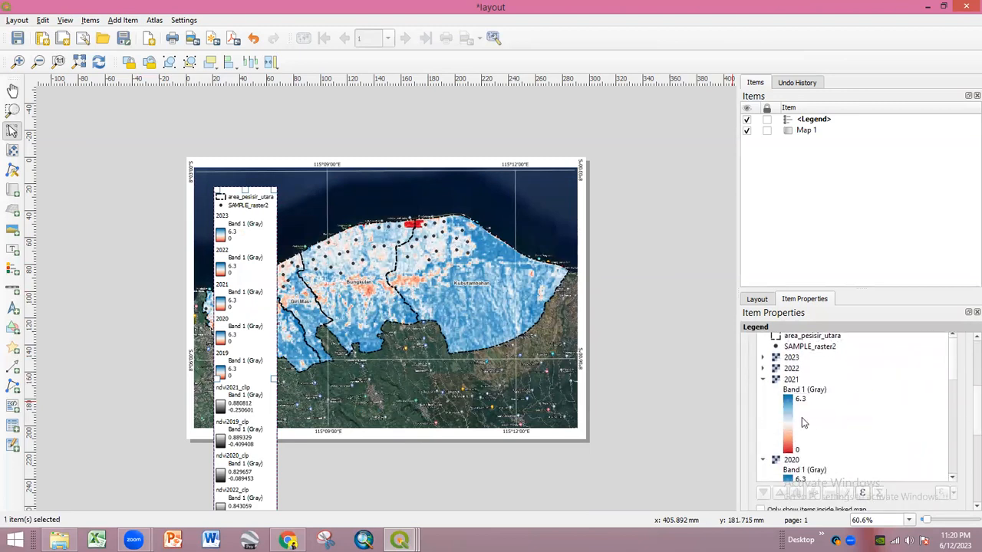
scroll(800, 399, "up", 2)
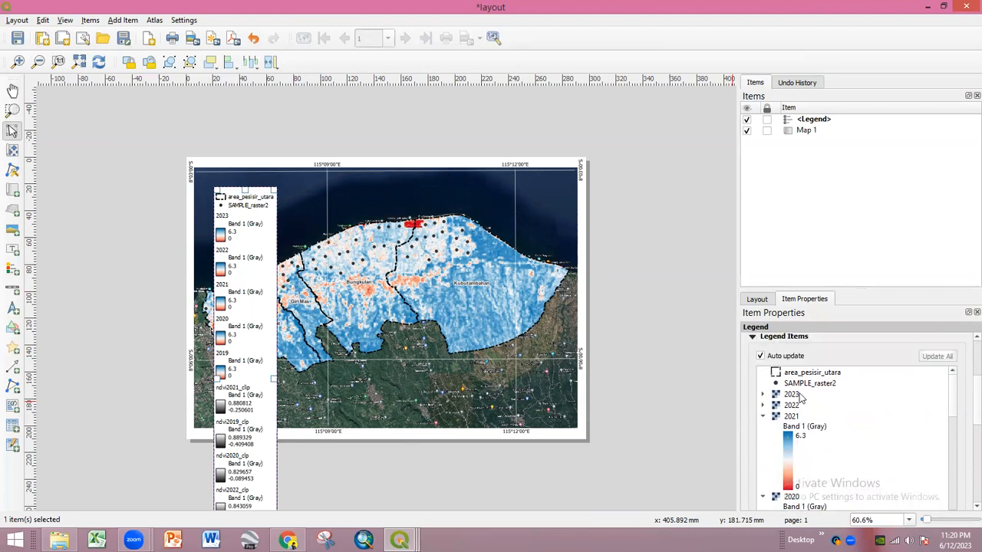
left_click(768, 356)
left_click(810, 374)
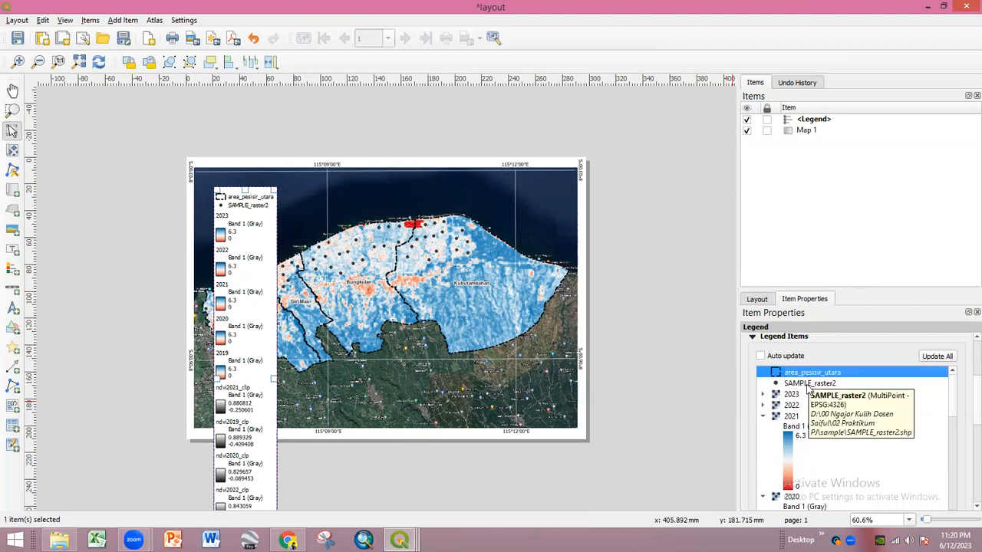
left_click(806, 395)
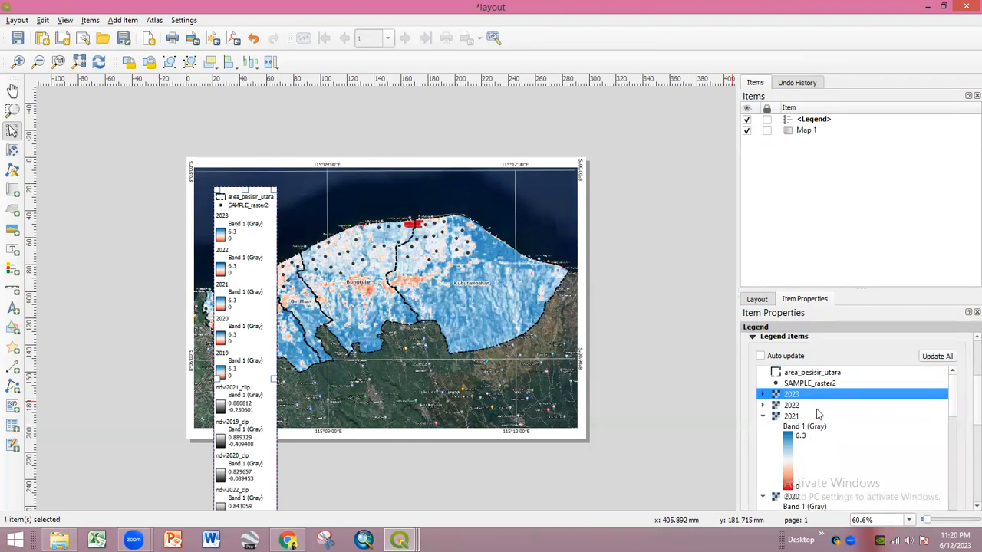
scroll(819, 415, "down", 5)
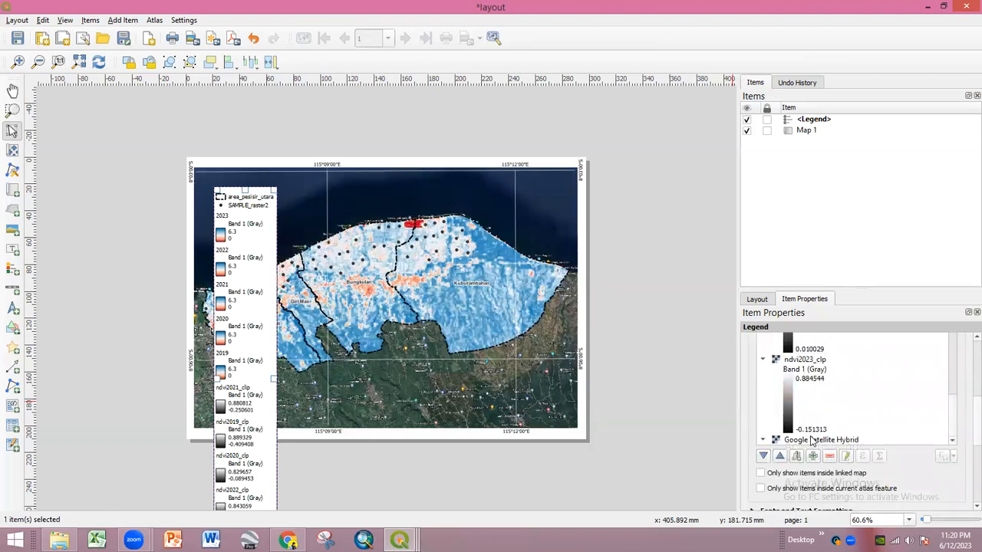
left_click(829, 457)
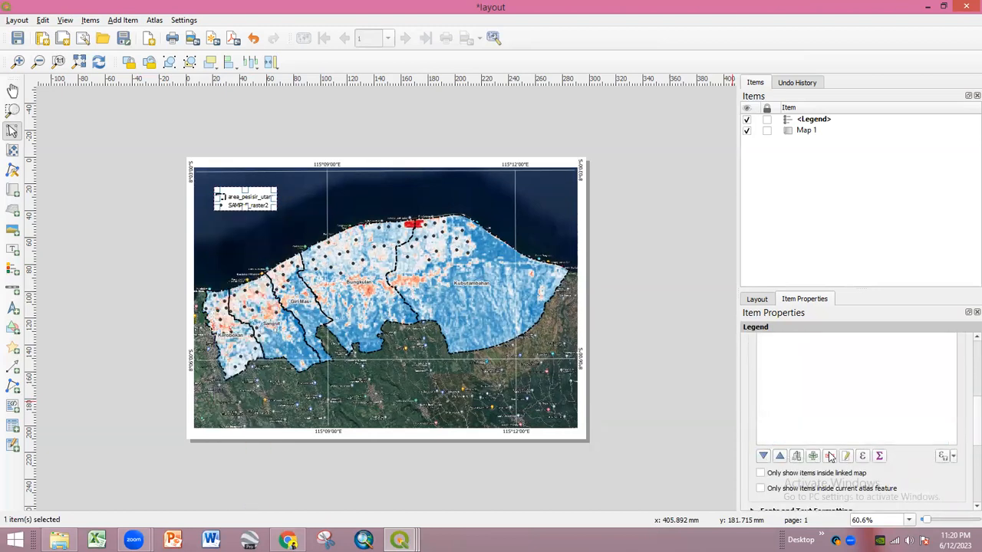
key("ctrl+z")
scroll(835, 403, "up", 3)
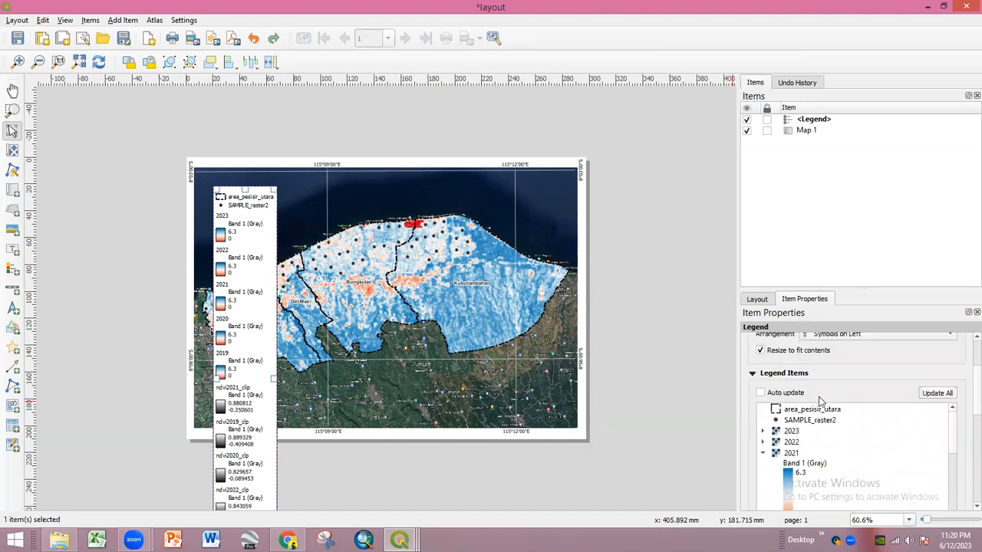
left_click(796, 445)
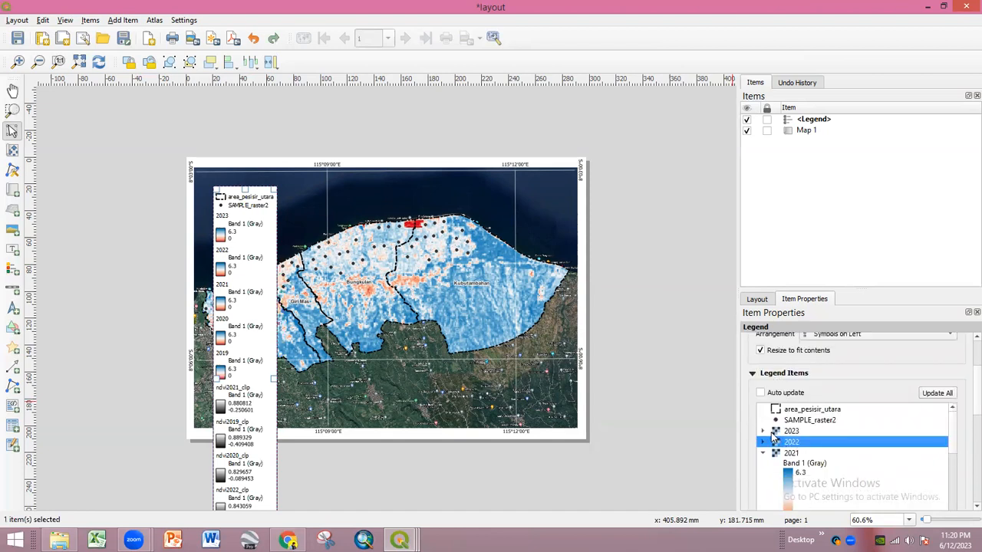
left_click(763, 431)
scroll(792, 435, "down", 10)
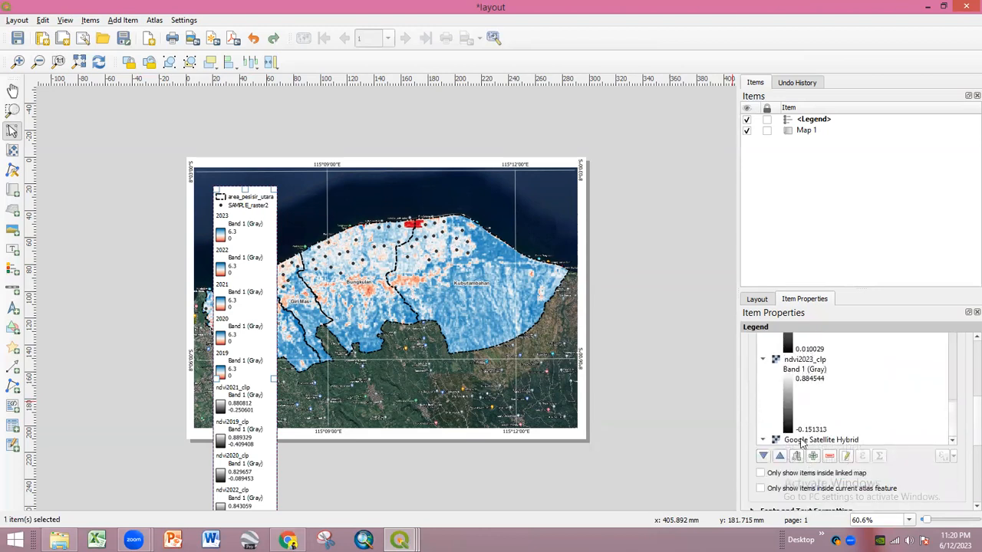
left_click(828, 457)
left_click(816, 382)
left_click(833, 456)
left_click(802, 380)
left_click(830, 457)
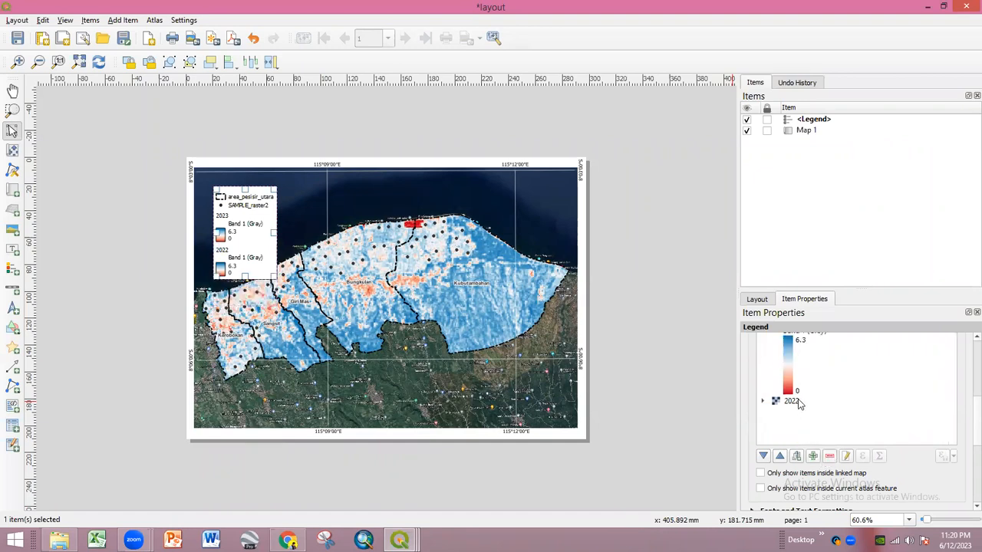
left_click(798, 402)
scroll(806, 413, "up", 3)
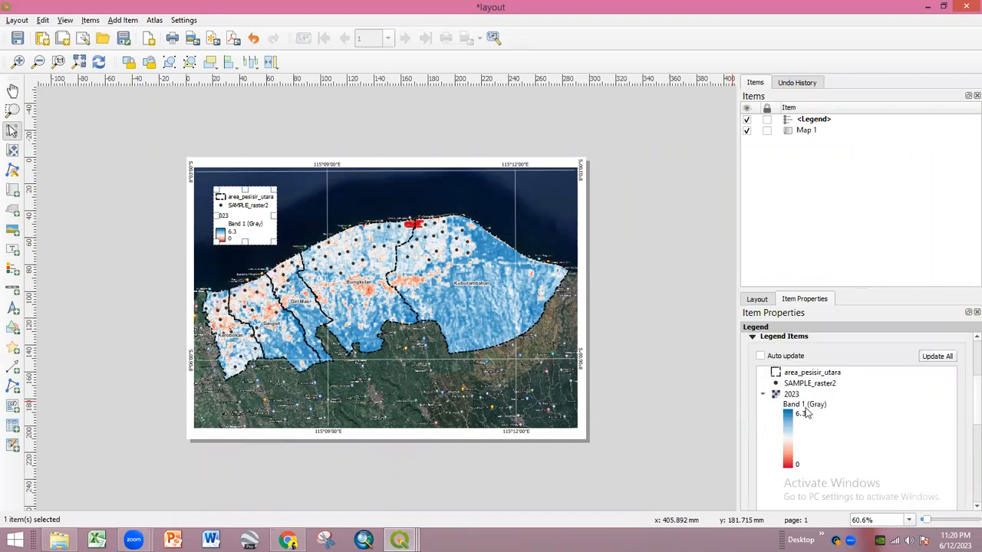
double_click(791, 395)
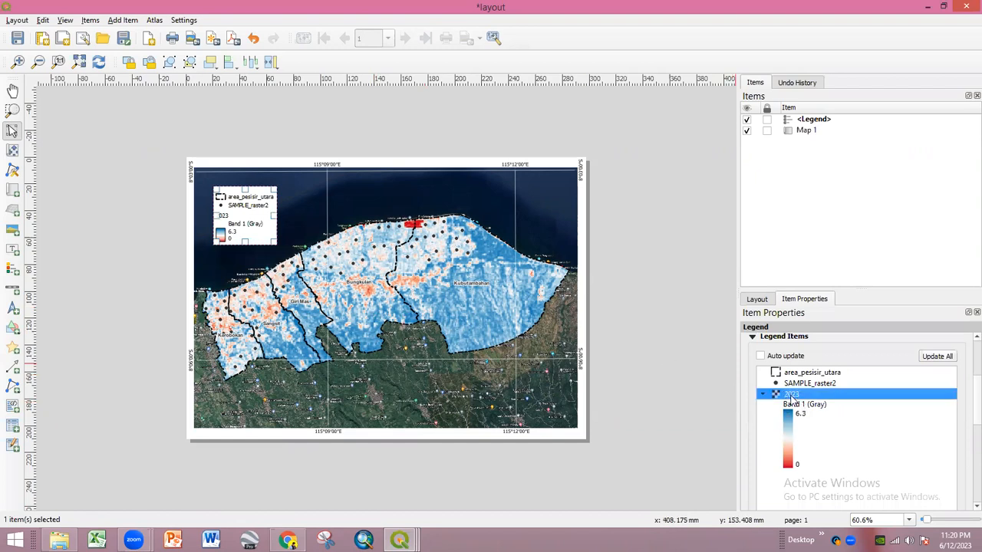
left_click_drag(788, 367, 722, 361)
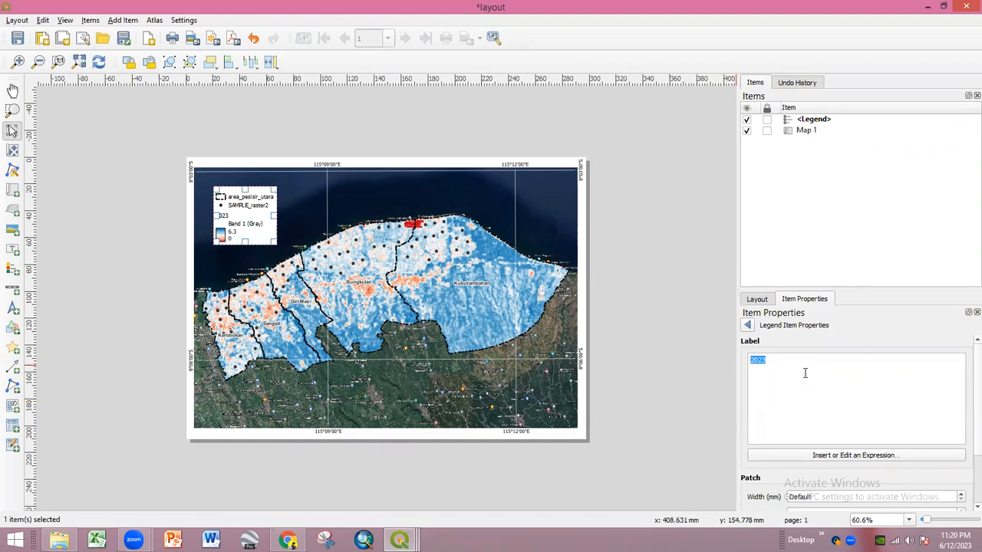
key("BackSpace")
left_click(748, 325)
left_click(693, 338)
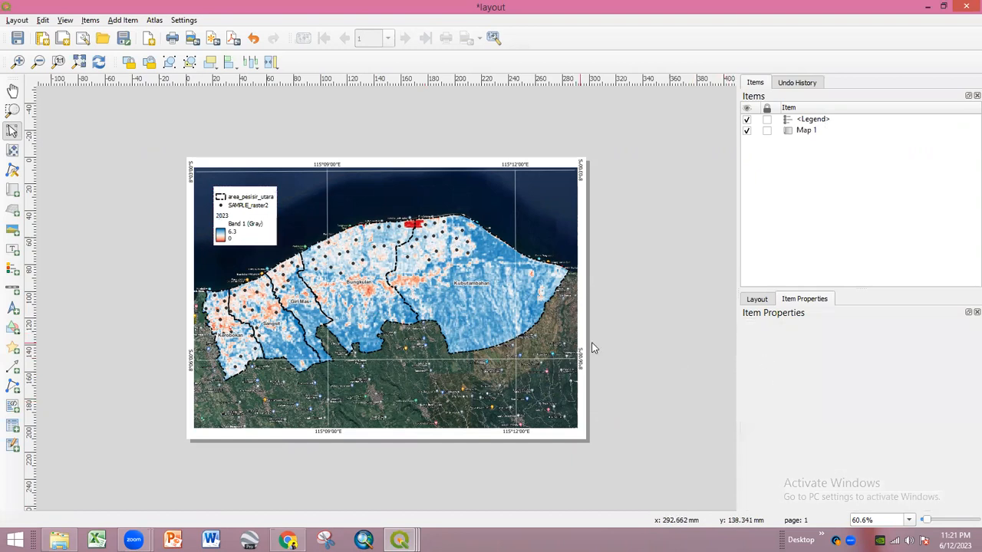
left_click(253, 224)
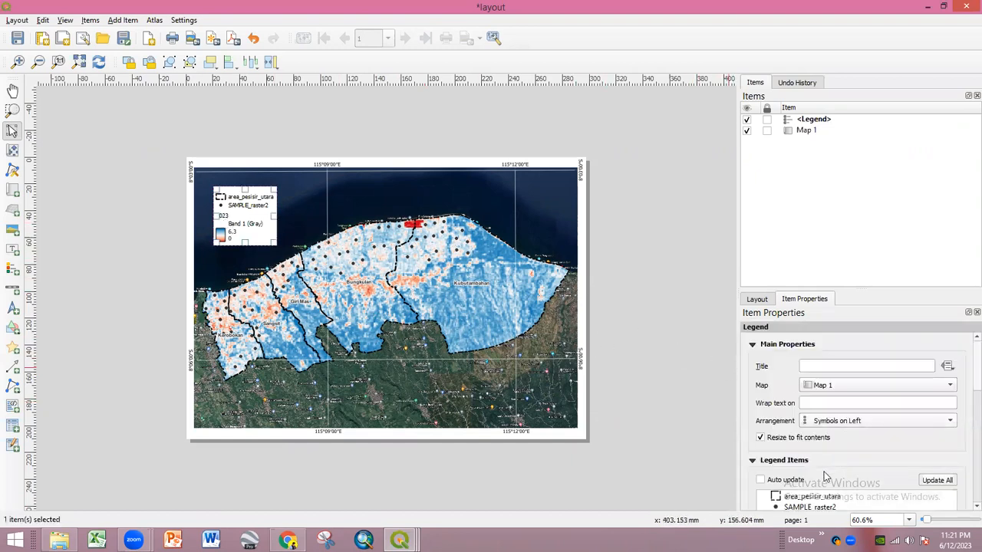
scroll(802, 491, "down", 1)
double_click(795, 483)
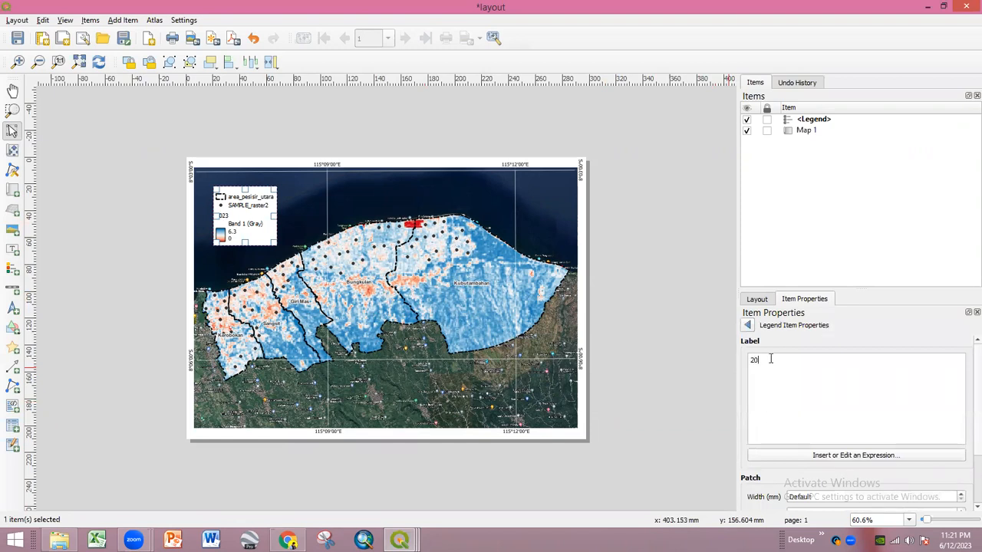
type("2019")
left_click(645, 316)
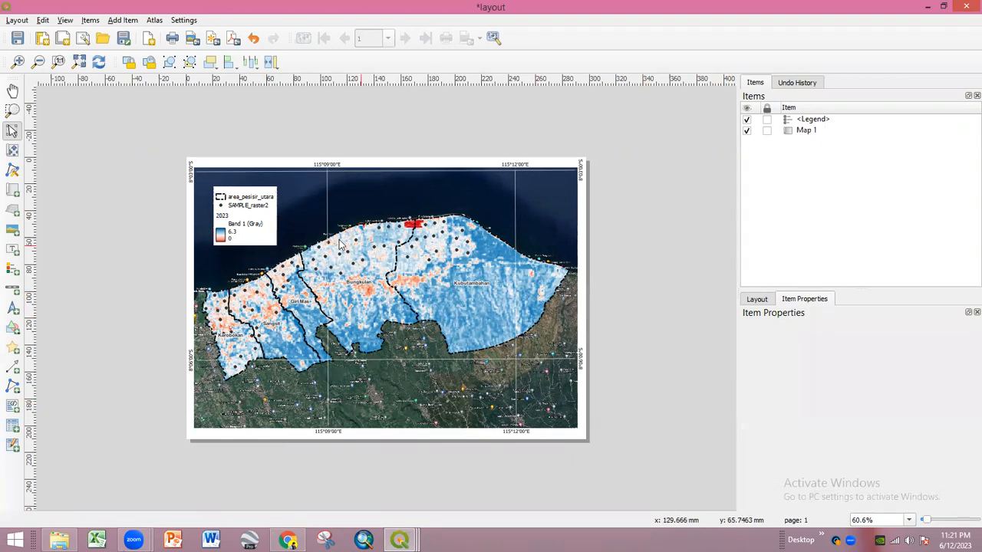
left_click(260, 229)
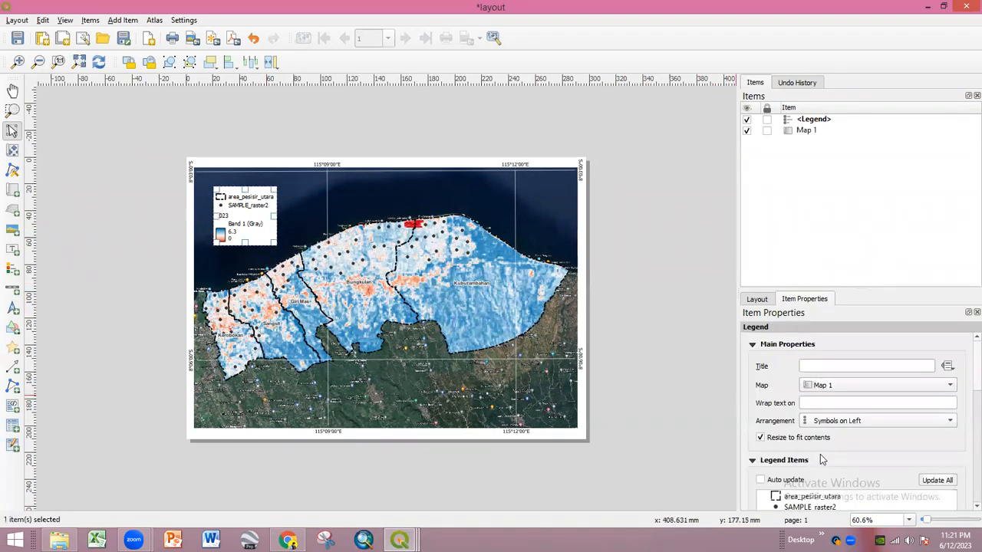
scroll(812, 503, "down", 2)
scroll(812, 502, "down", 1)
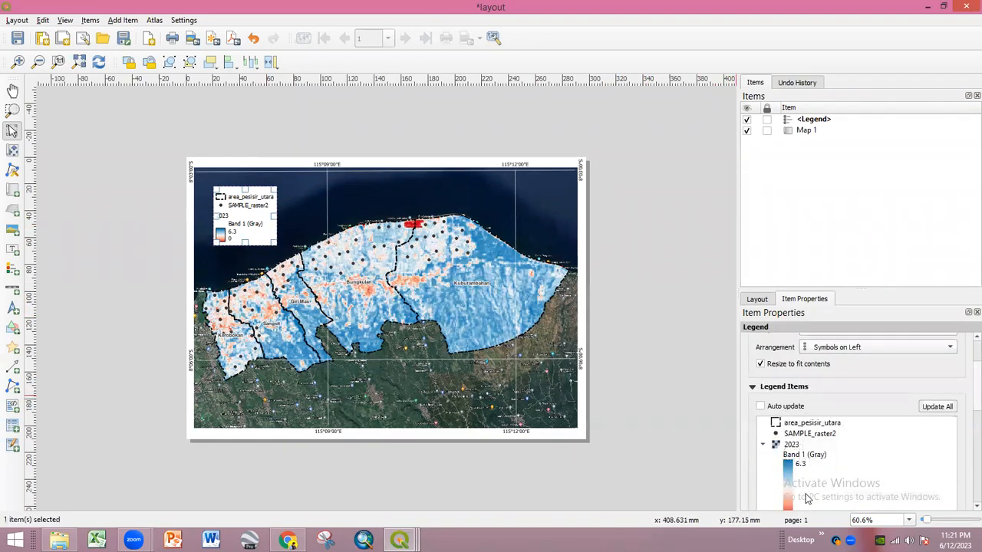
scroll(798, 449, "down", 2)
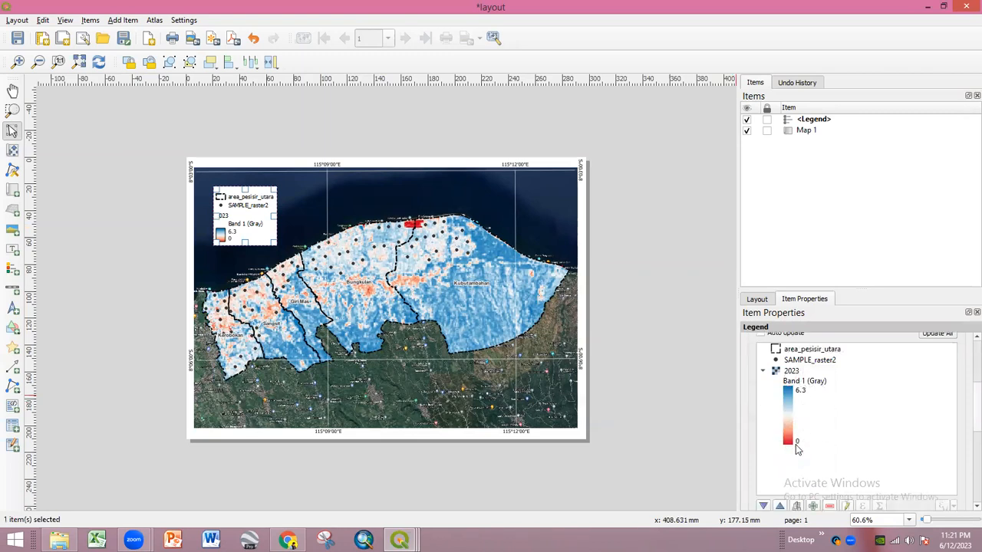
left_click(794, 372)
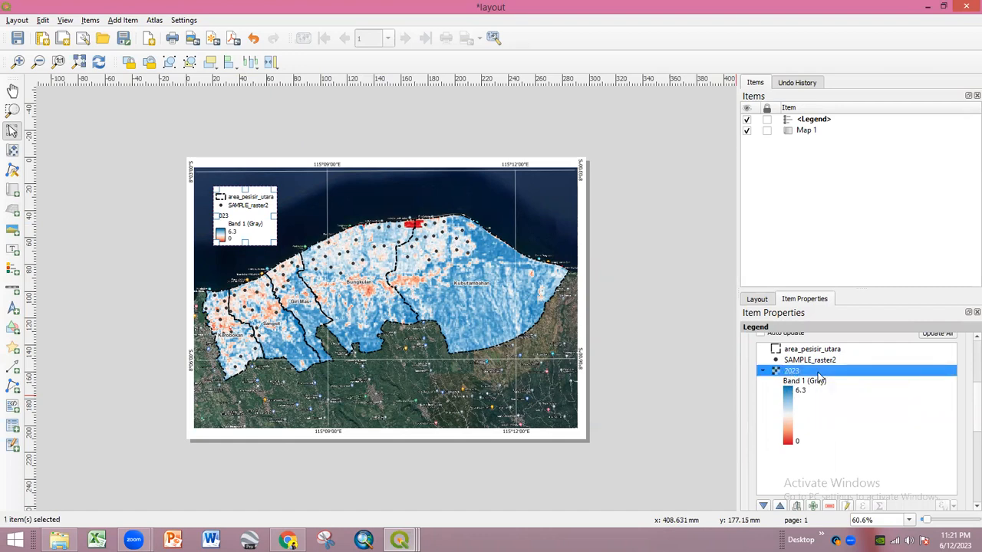
double_click(817, 371)
left_click(748, 325)
left_click(684, 346)
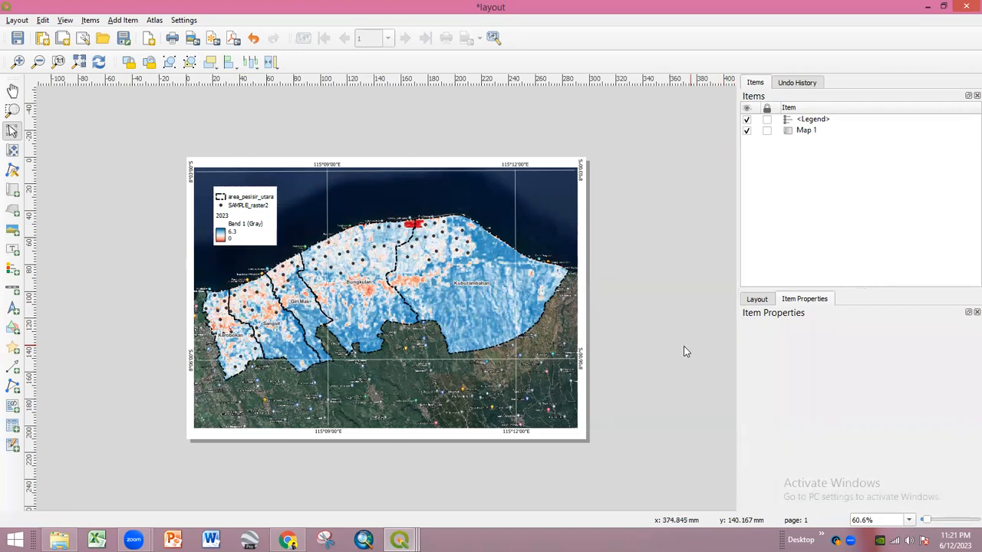
left_click(240, 220)
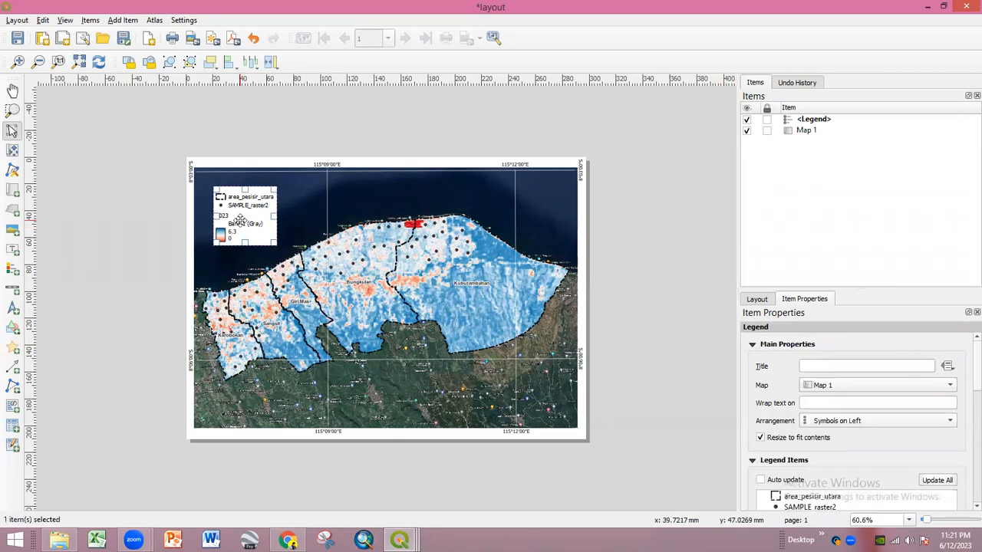
- Delete the old legend, draw a new one at top-left, and disable Auto update
key("Delete")
left_click(12, 268)
left_click_drag(204, 187, 234, 216)
left_click(794, 480)
scroll(798, 479, "down", 5)
scroll(814, 478, "down", 2)
scroll(806, 490, "down", 2)
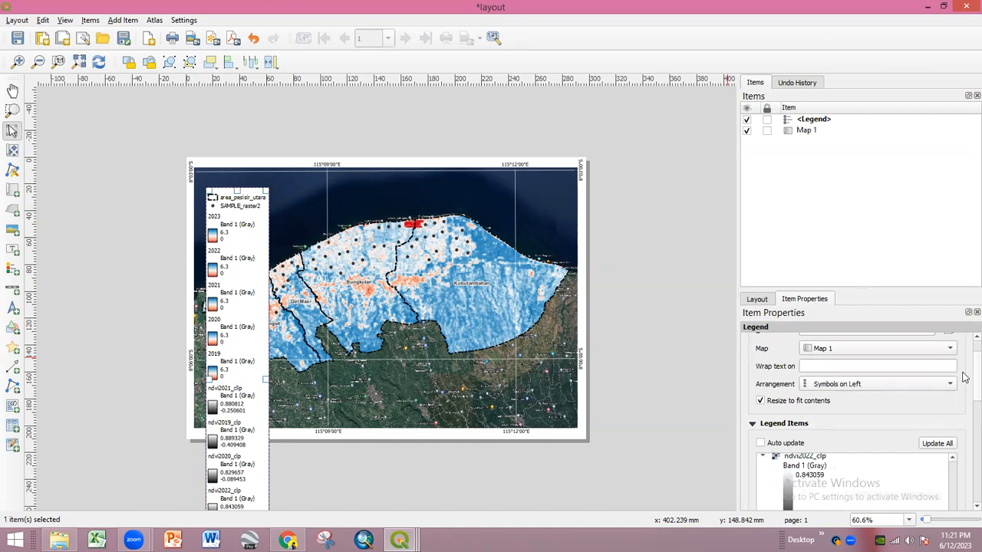
scroll(965, 376, "down", 3)
- Remove the ndvi2023_clp and ndvi2021_clip entries from the legend
left_click(826, 382)
left_click(831, 398)
left_click(826, 383)
scroll(826, 386, "up", 1)
scroll(827, 388, "up", 2)
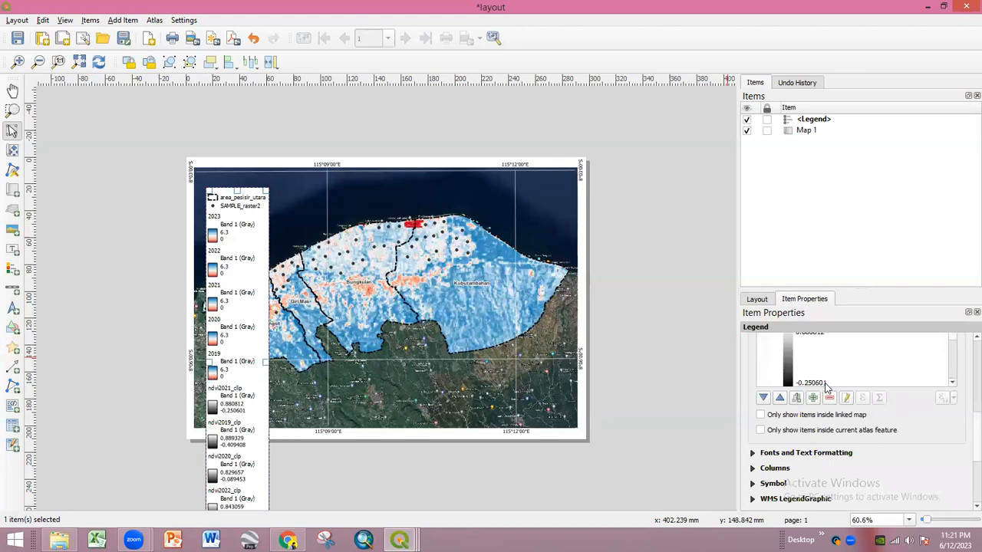
left_click(820, 374)
left_click(829, 398)
- Remove the 2023 through 2020 raster groups from the legend
scroll(825, 387, "up", 2)
left_click(800, 402)
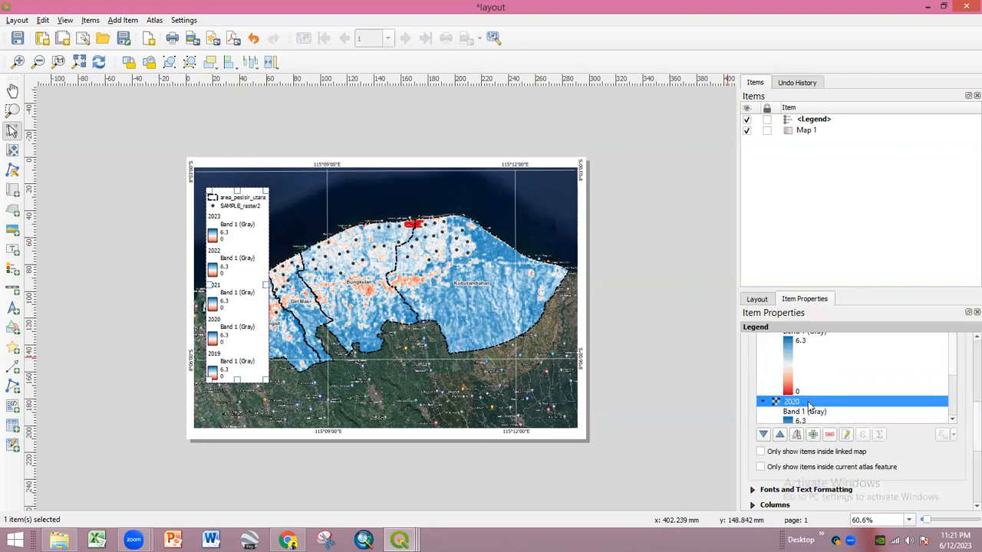
scroll(808, 399, "up", 2)
left_click(796, 373, "shift")
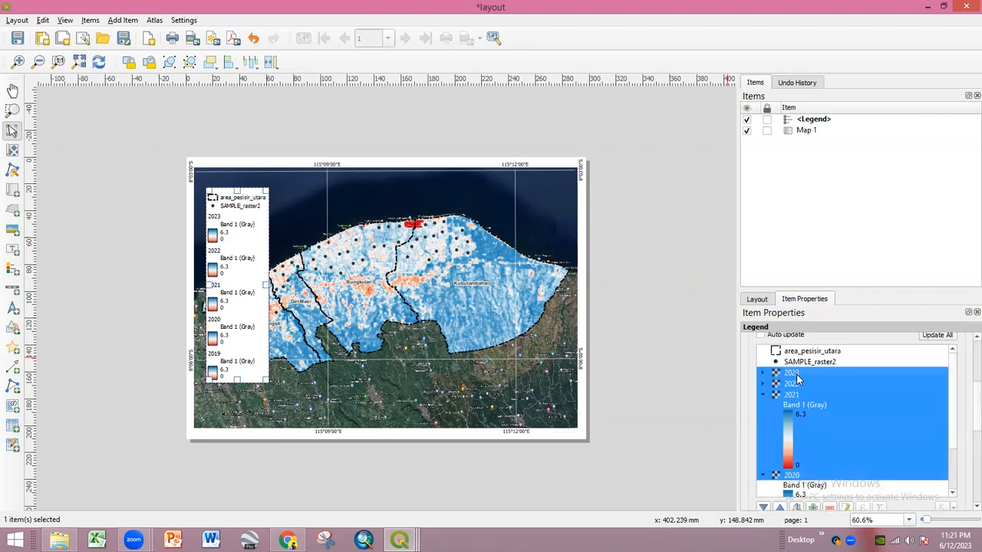
scroll(844, 466, "down", 2)
left_click(830, 471)
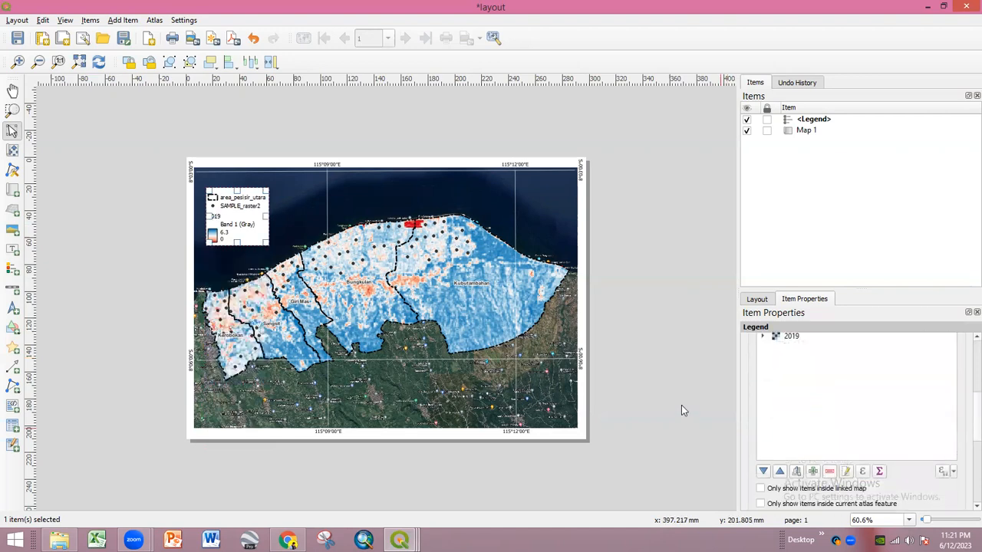
left_click(667, 365)
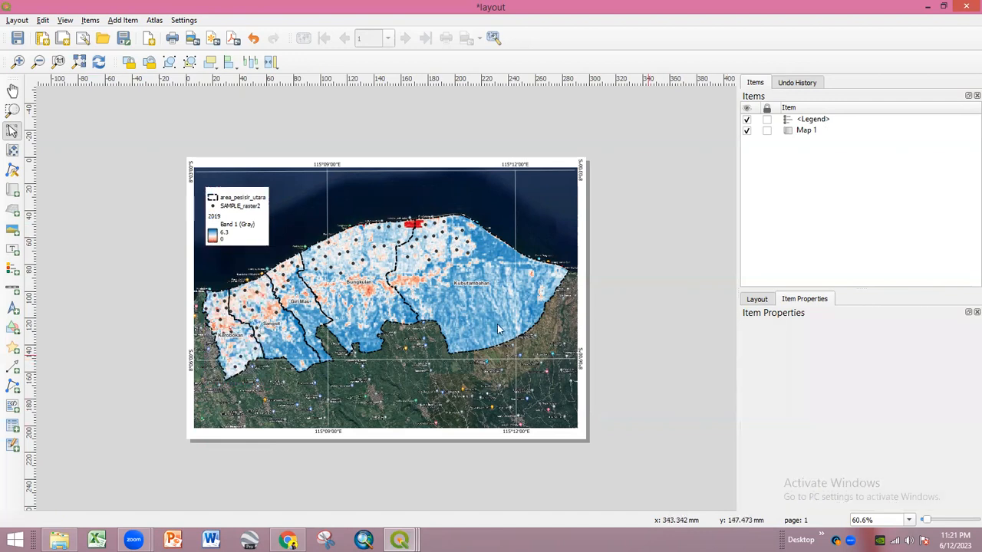
left_click(247, 227)
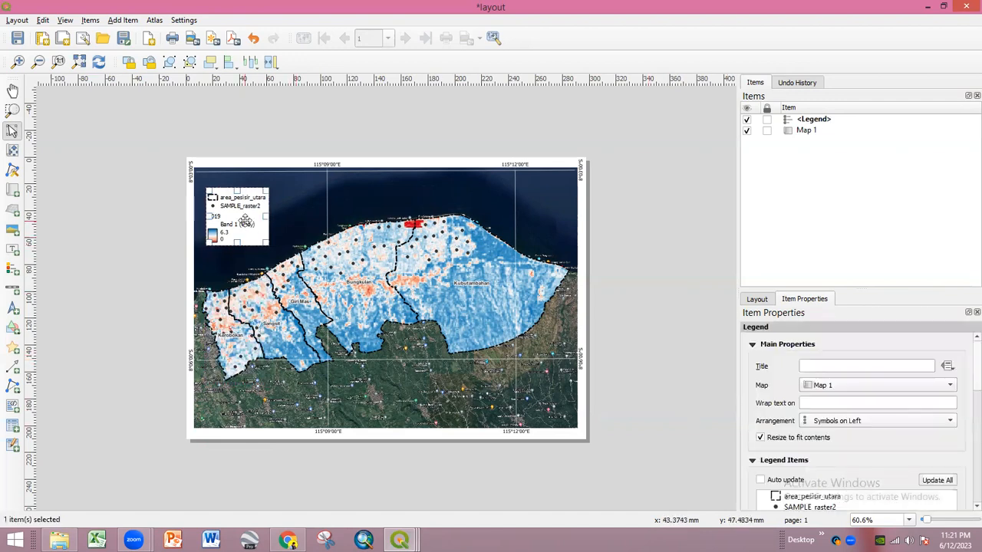
left_click(664, 244)
left_click(257, 230)
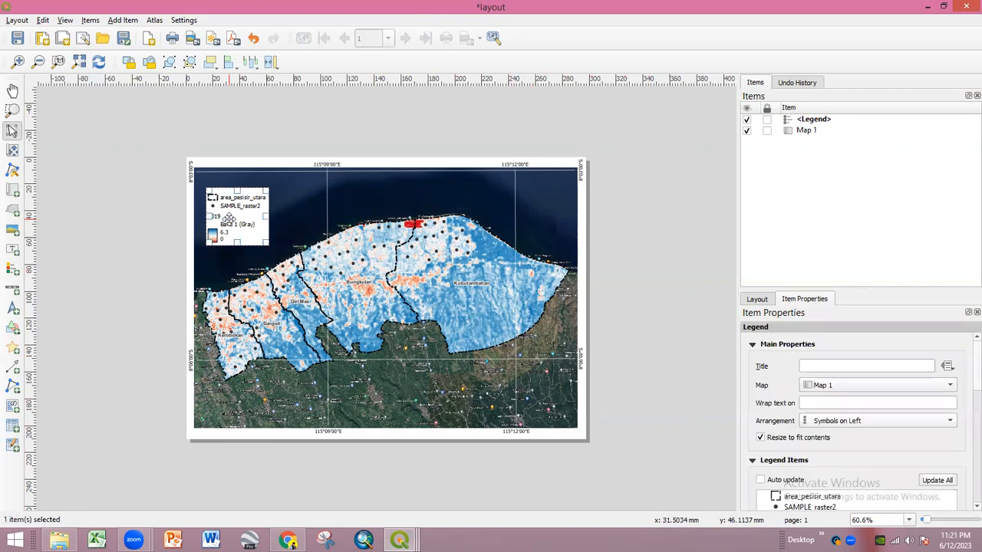
left_click(638, 261)
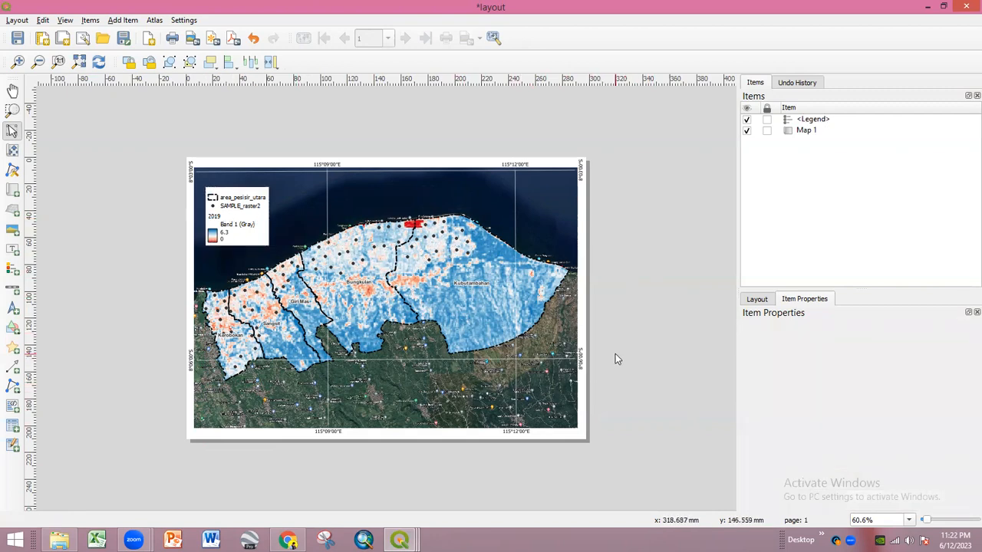
- Export the layout as 2019.png at 300 dpi into the 02 Praktikum PJ folder on drive D:
left_click(15, 20)
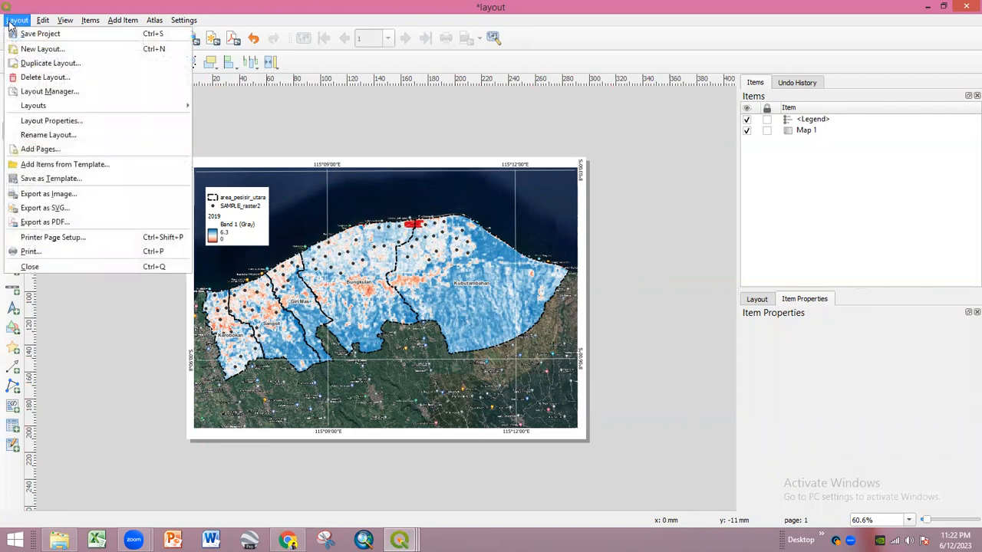
left_click(50, 195)
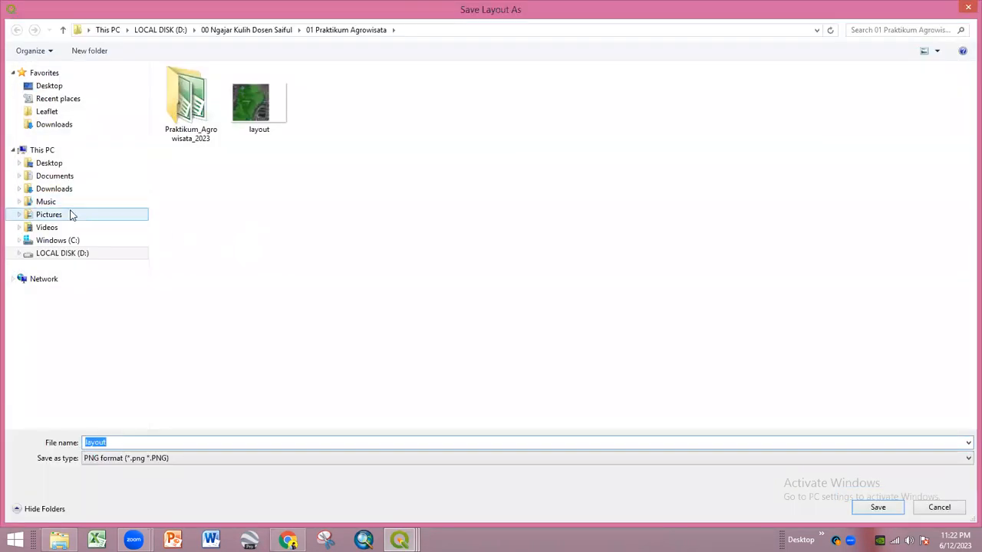
left_click(62, 253)
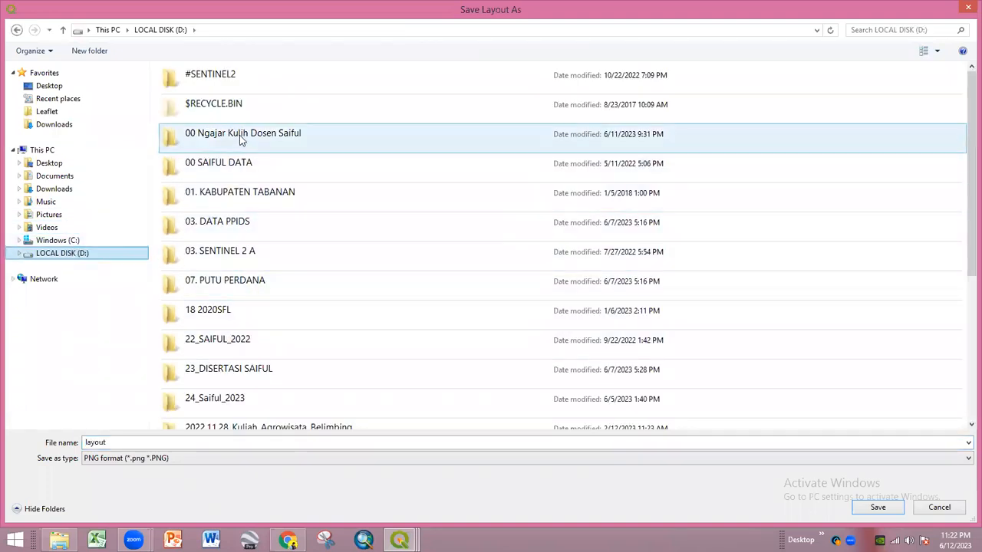
double_click(241, 135)
left_click(230, 87)
double_click(226, 100)
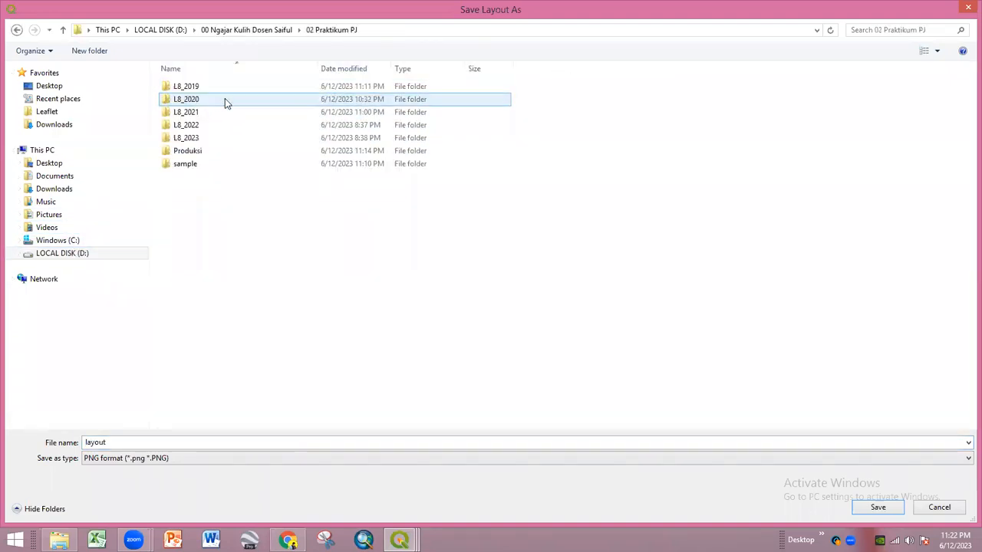
left_click(163, 441)
type("2019")
key("Return")
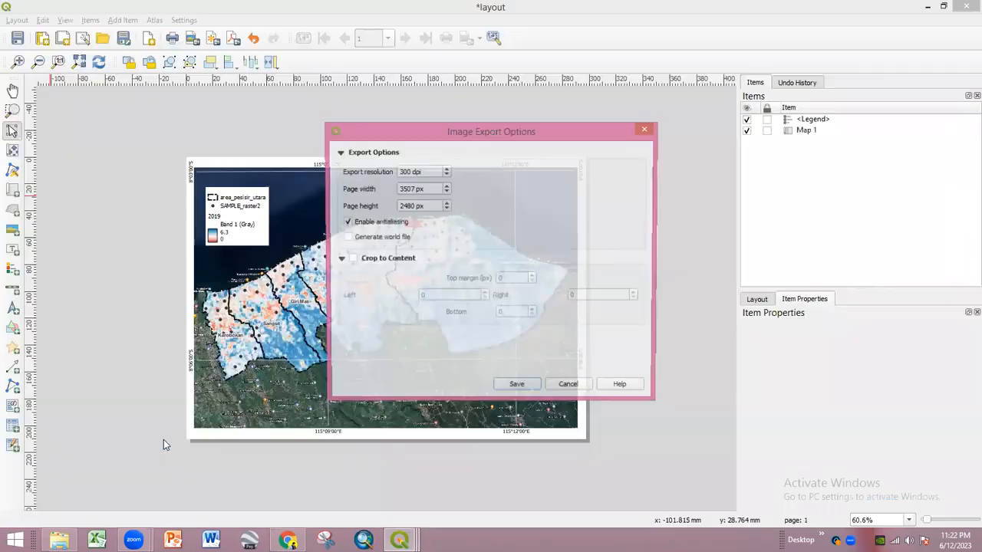
key("Return")
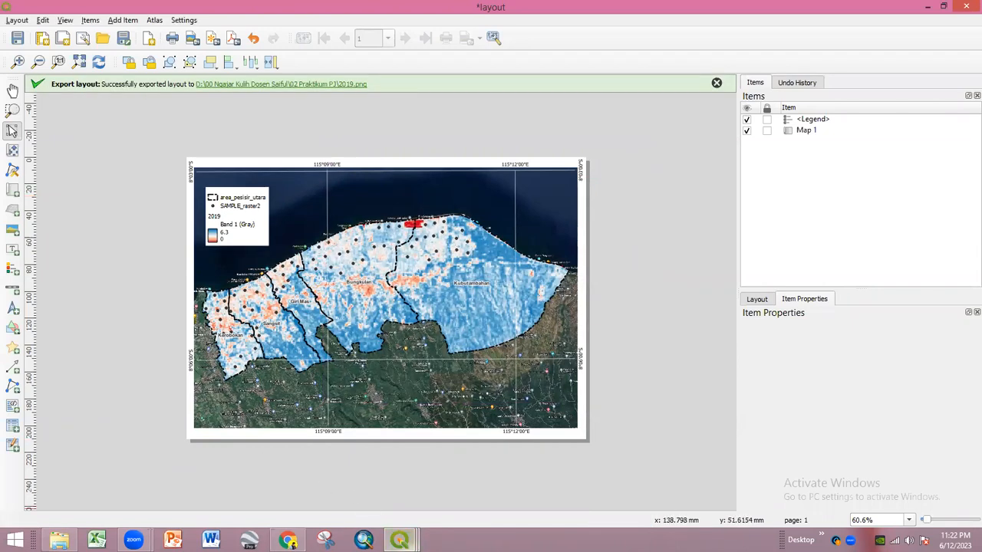
left_click(399, 541)
left_click(307, 495)
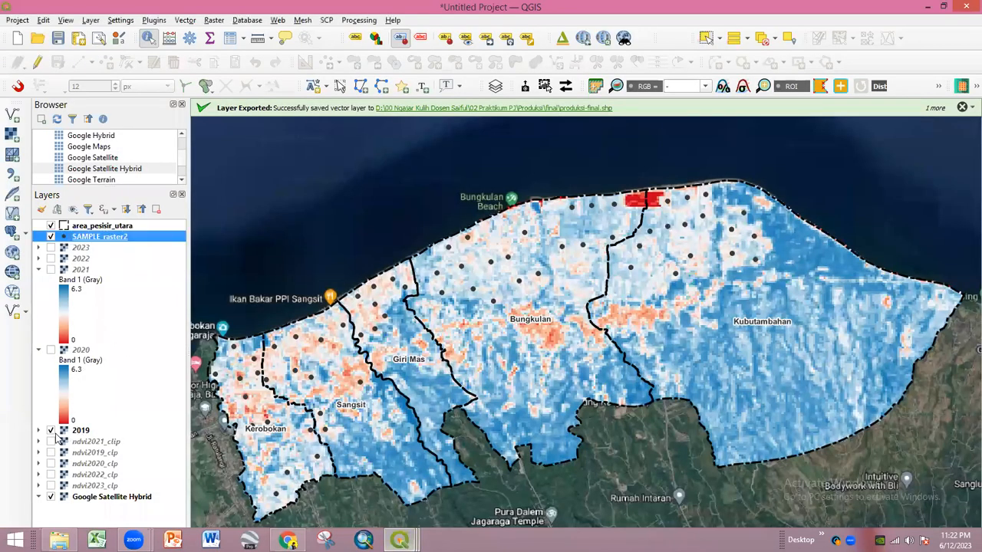
- Hide the 2019 raster and show the 2020 raster instead
left_click(50, 431)
left_click(50, 350)
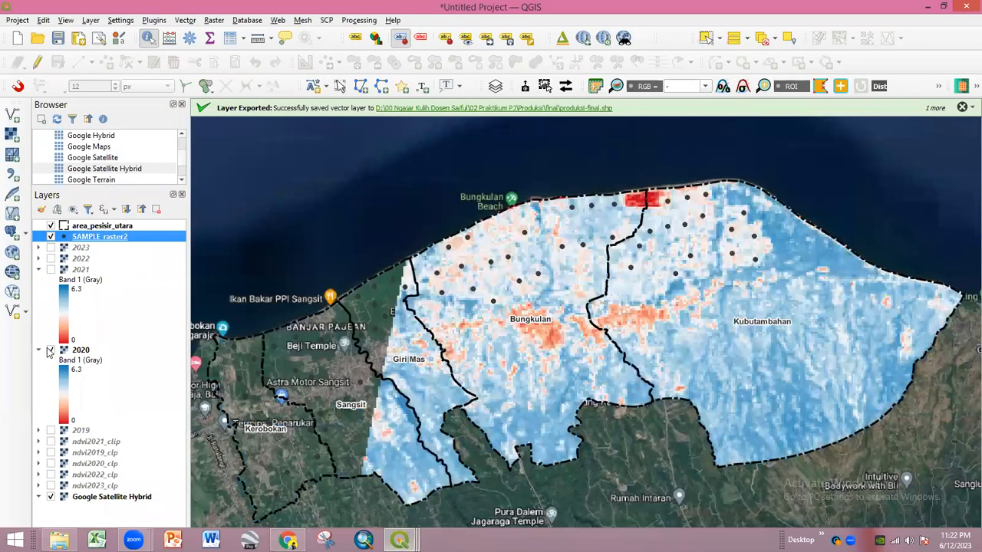
left_click(399, 541)
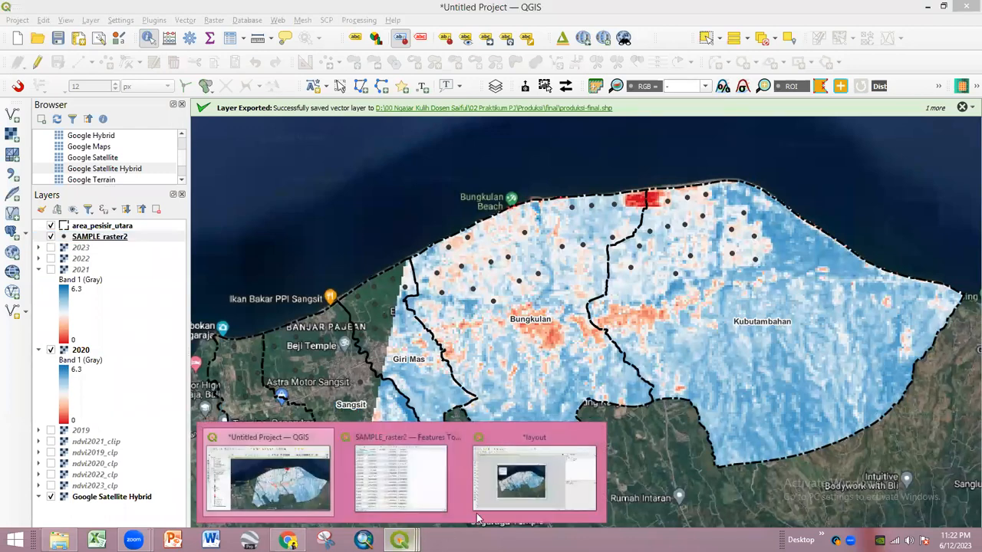
left_click(522, 497)
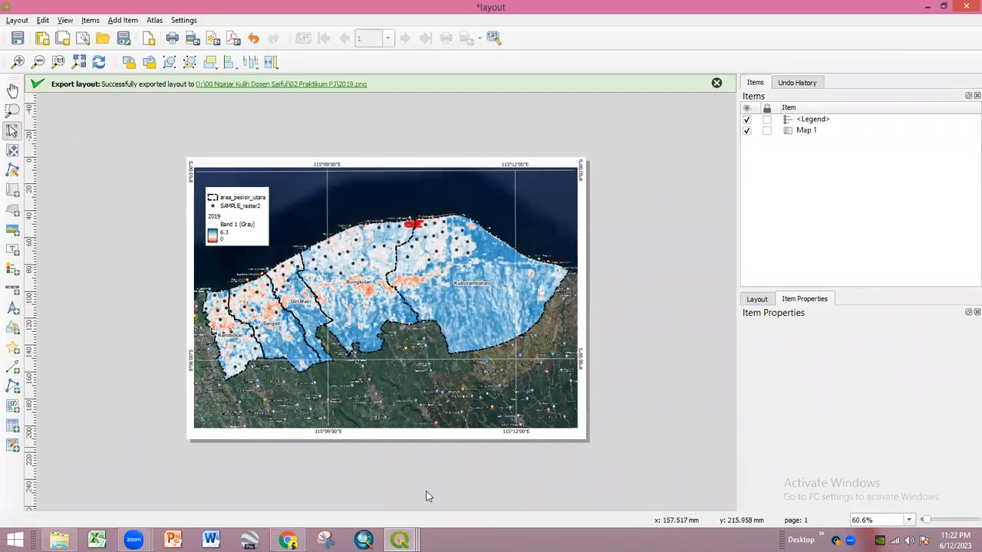
left_click(398, 541)
left_click(299, 495)
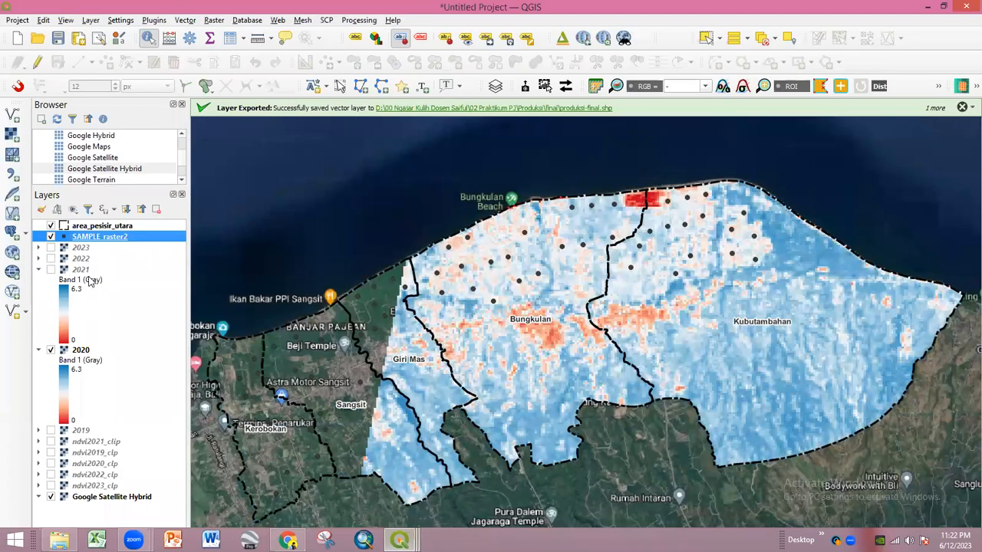
- Rename the 2019 layer to 'Produksi' and check the layout legend
double_click(81, 430)
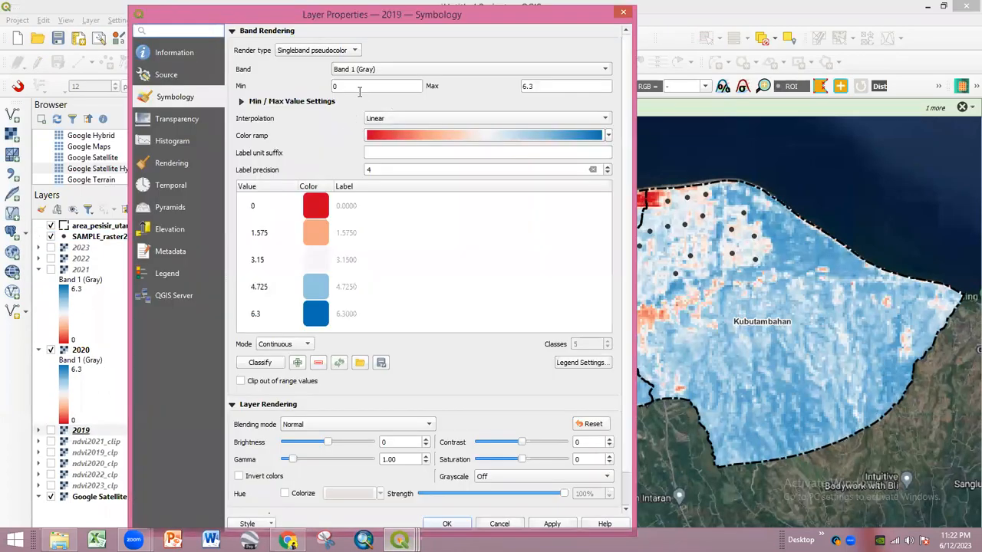
left_click(177, 77)
left_click_drag(303, 38, 255, 42)
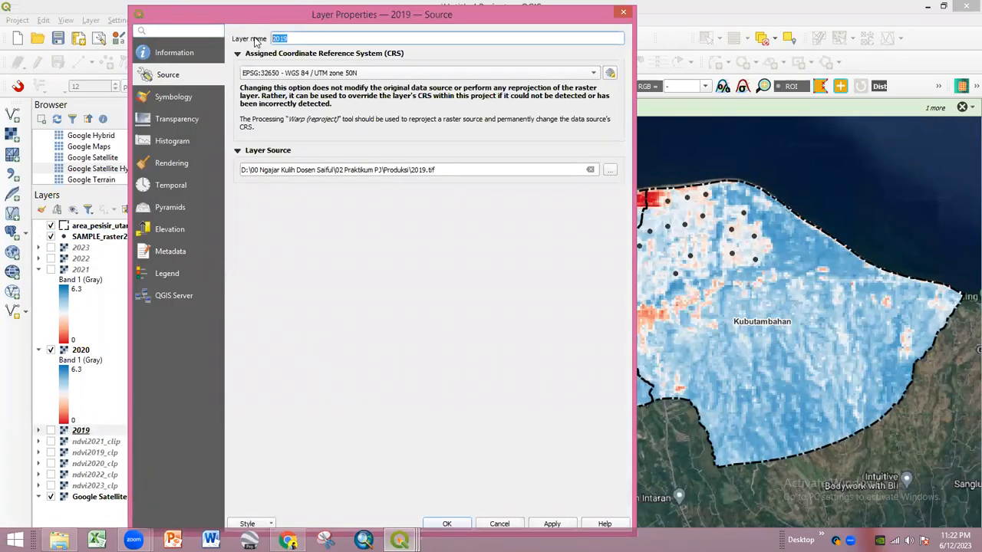
type("P")
left_click(449, 524)
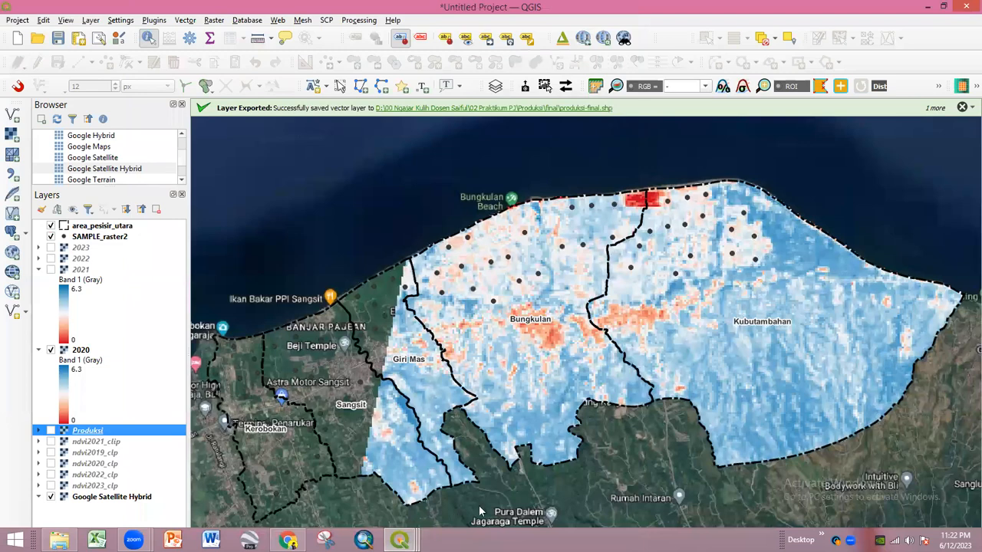
left_click(398, 541)
left_click(540, 486)
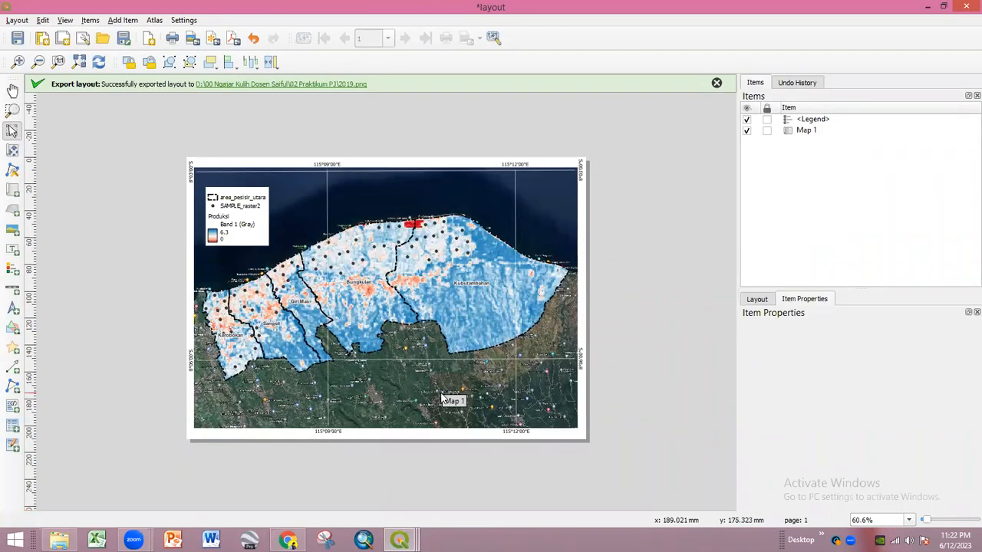
- Refresh the layout map and export the layout as the 2020 PNG image
left_click(99, 62)
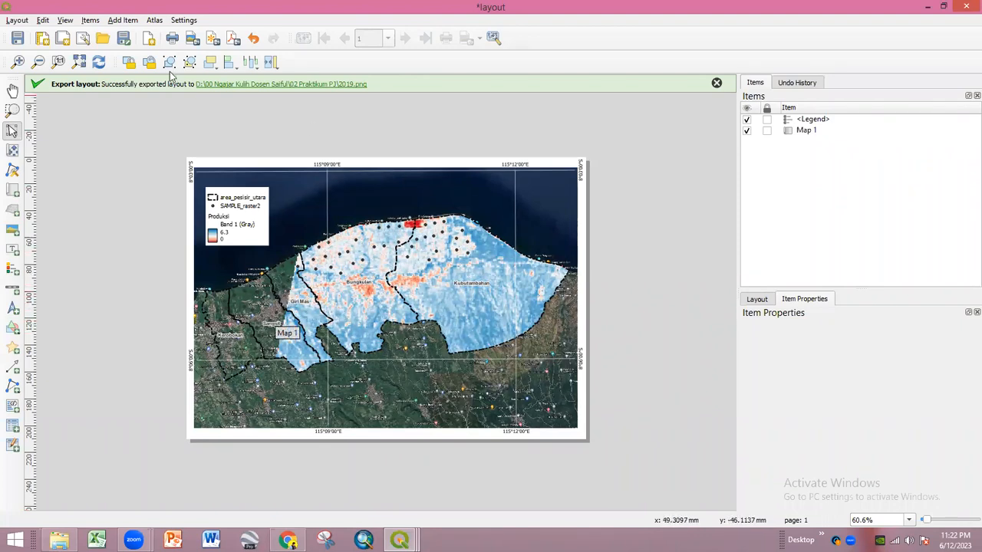
left_click(17, 20)
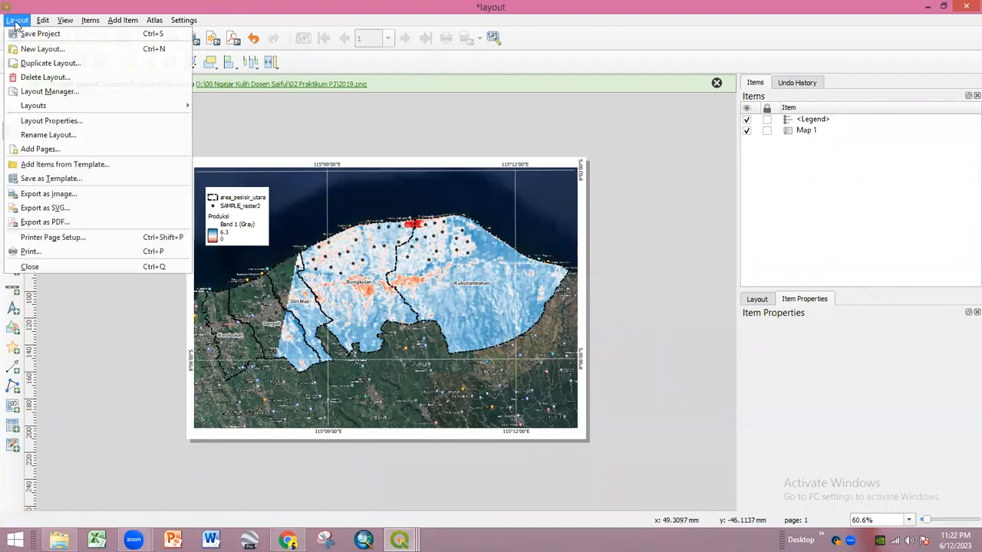
left_click(69, 194)
type("2020")
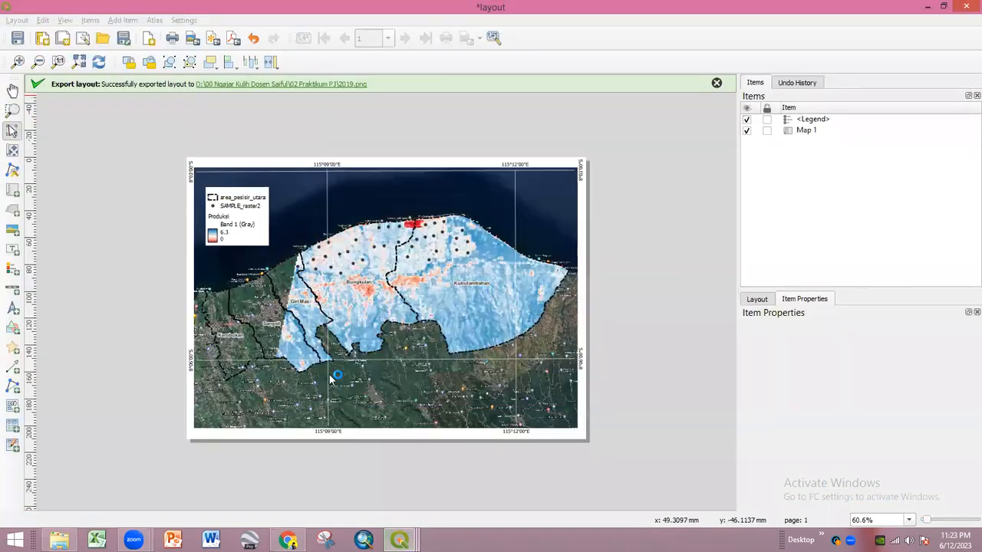
- Swap the 2020 production raster for 2021 and export the layout as 2021.png
mouse_move(399, 540)
left_click(320, 508)
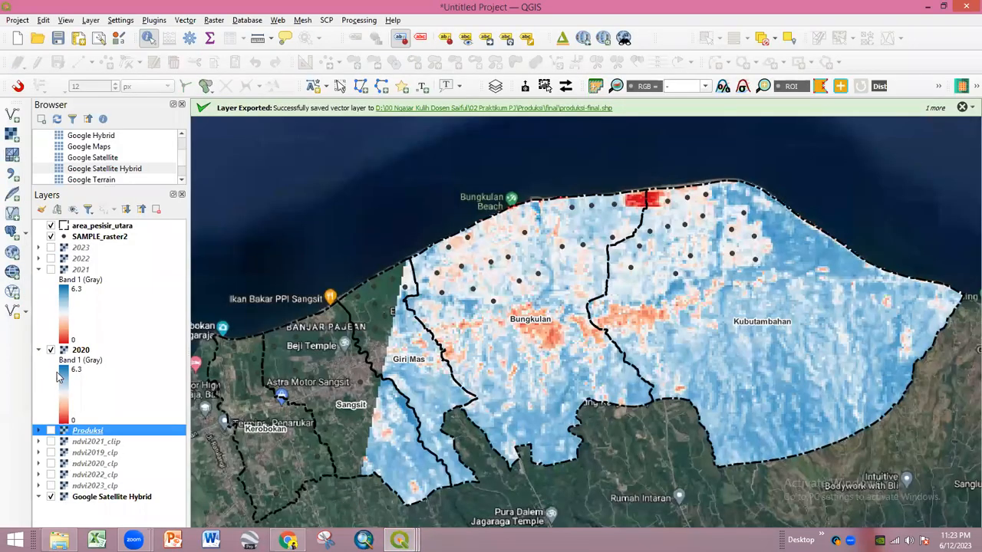
left_click(51, 350)
left_click(51, 269)
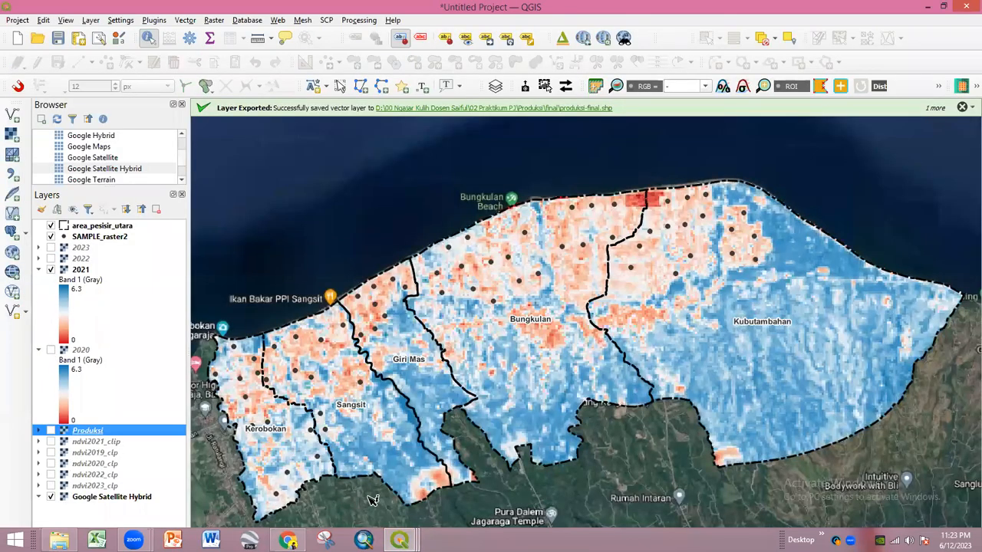
mouse_move(398, 540)
left_click(529, 460)
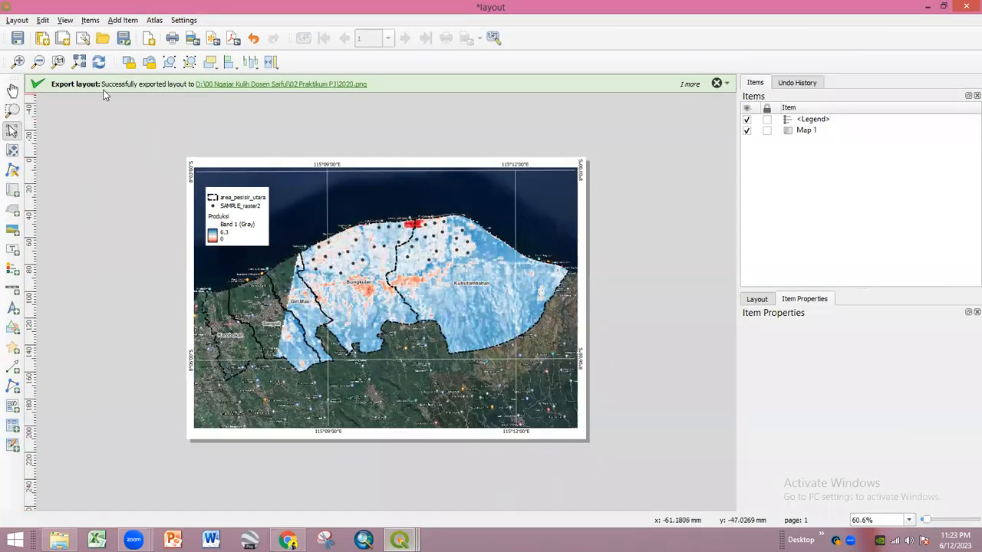
left_click(99, 63)
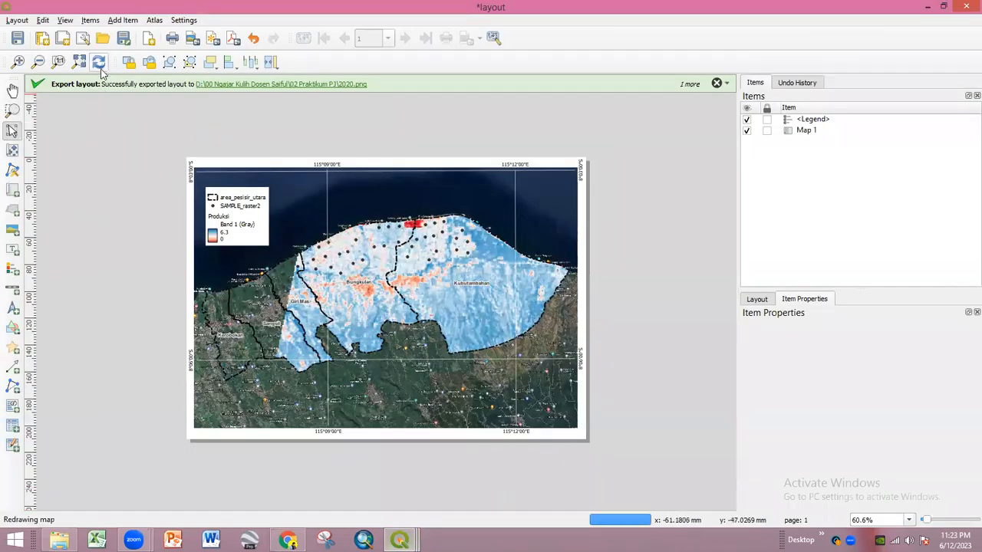
left_click(17, 20)
left_click(47, 194)
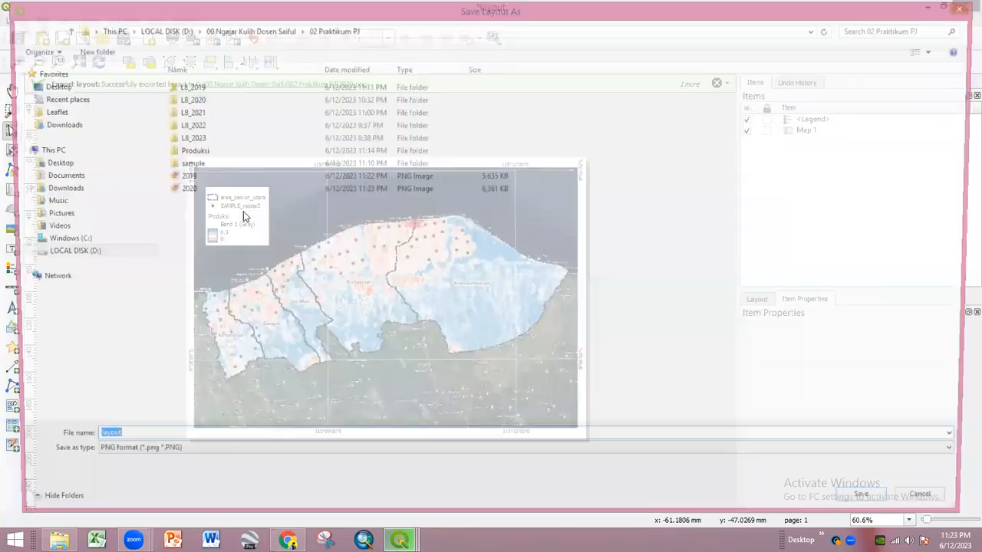
type("2021")
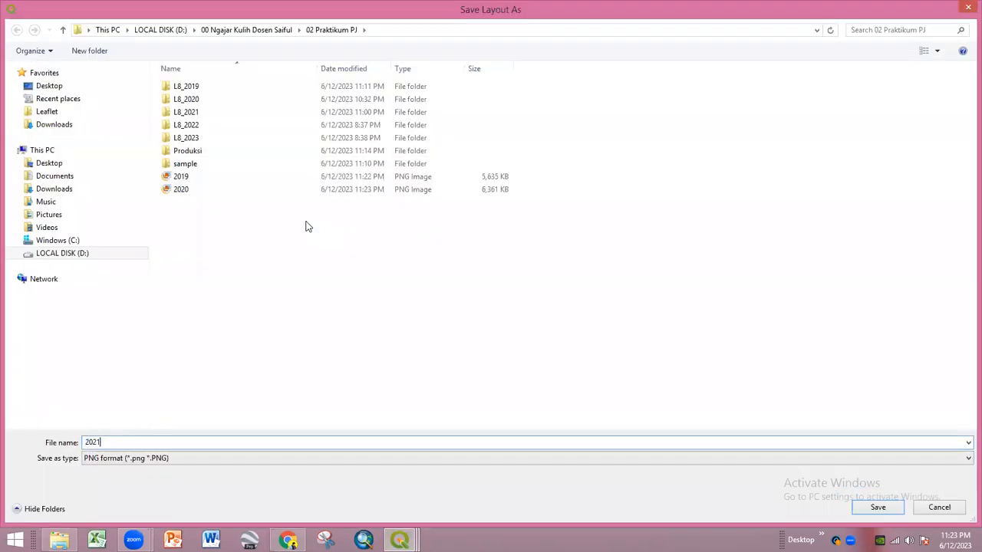
key("Return")
key("Return")
- Swap the 2021 production raster for 2022 and export the layout as 2022.png
mouse_move(400, 541)
left_click(307, 500)
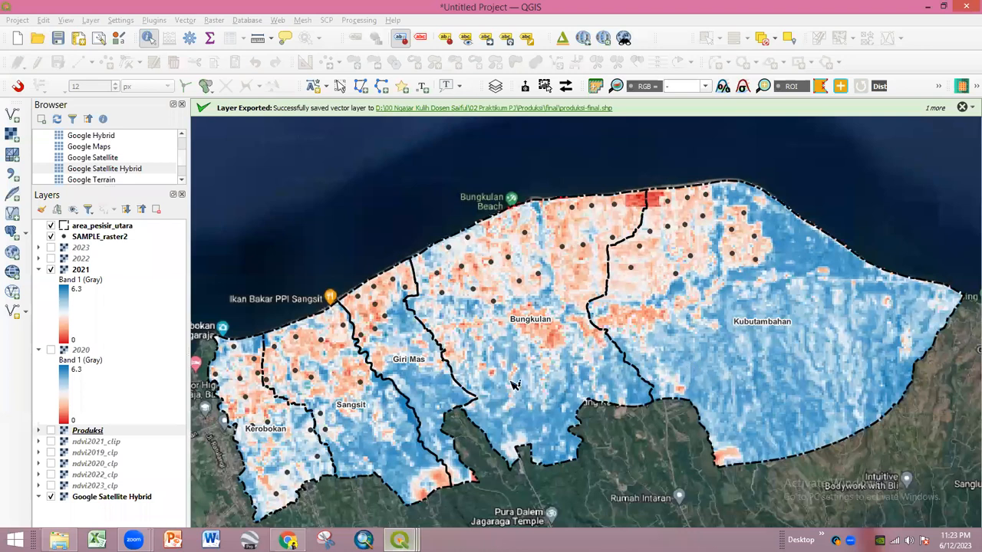
left_click(88, 431)
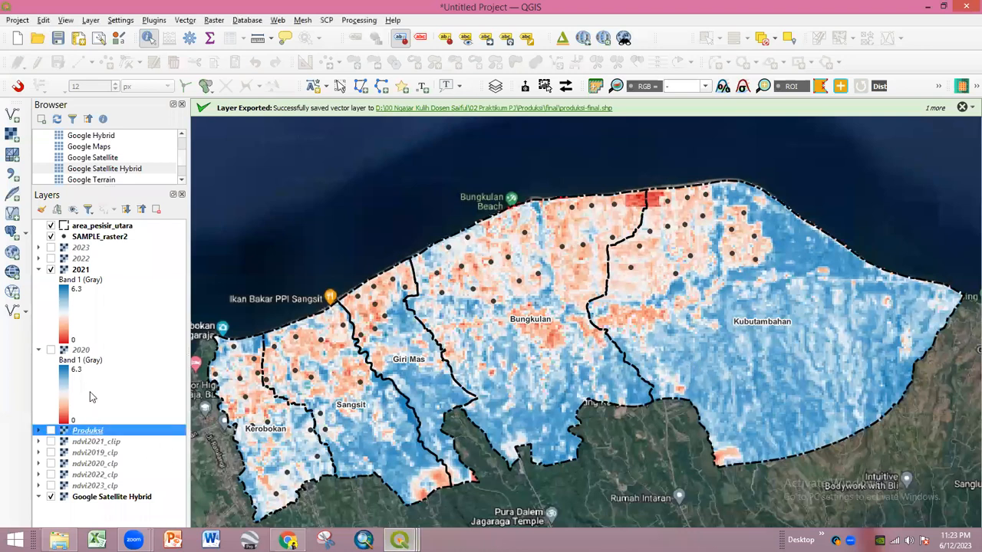
left_click(51, 270)
left_click(50, 258)
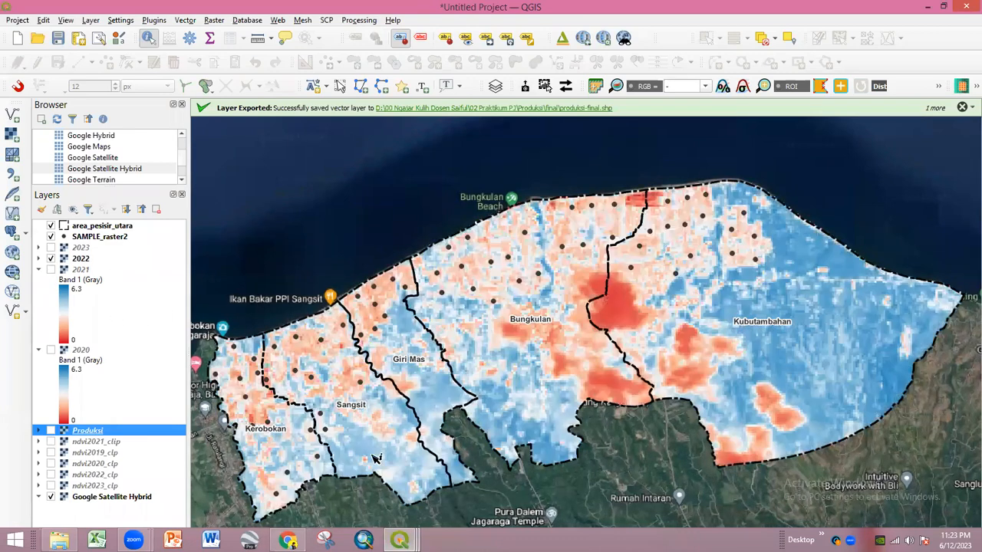
left_click(399, 540)
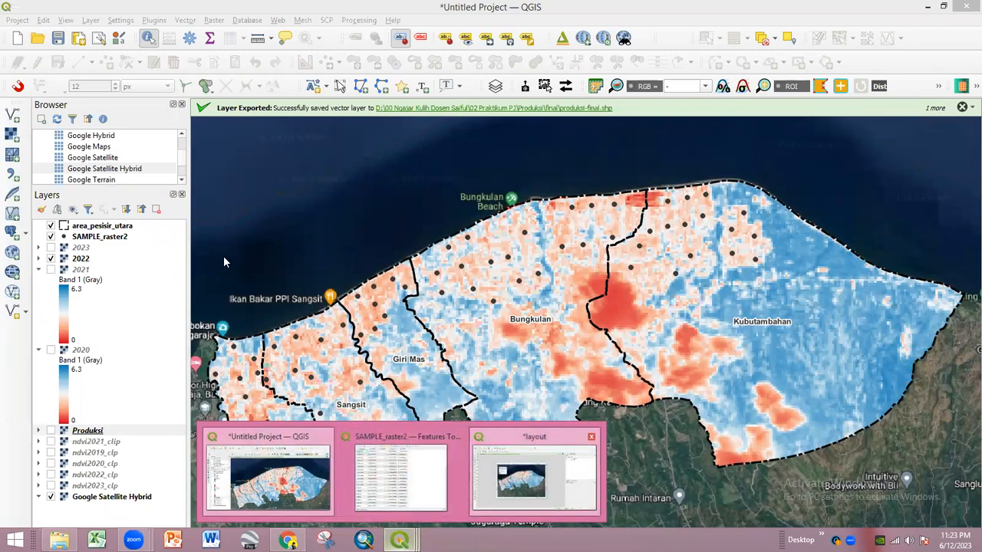
left_click(535, 472)
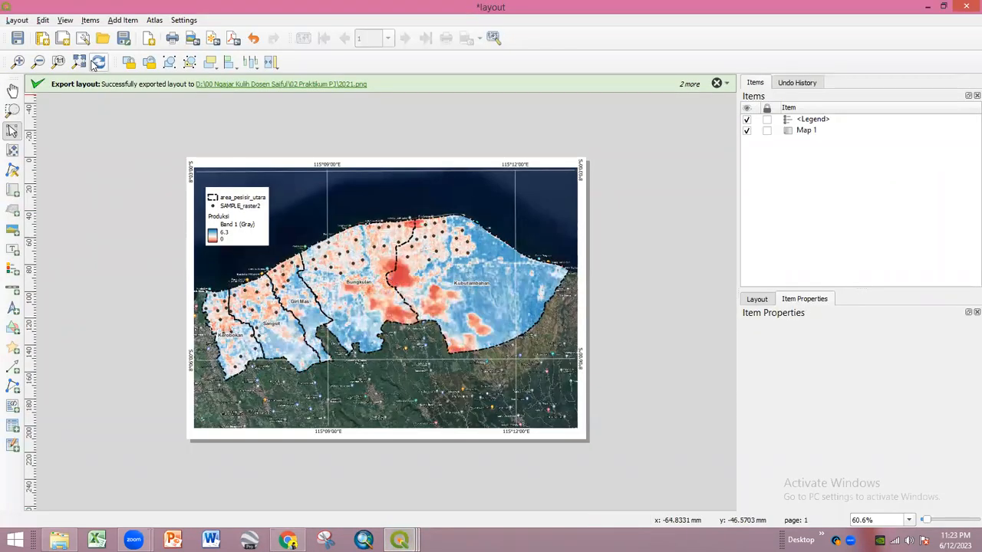
left_click(16, 20)
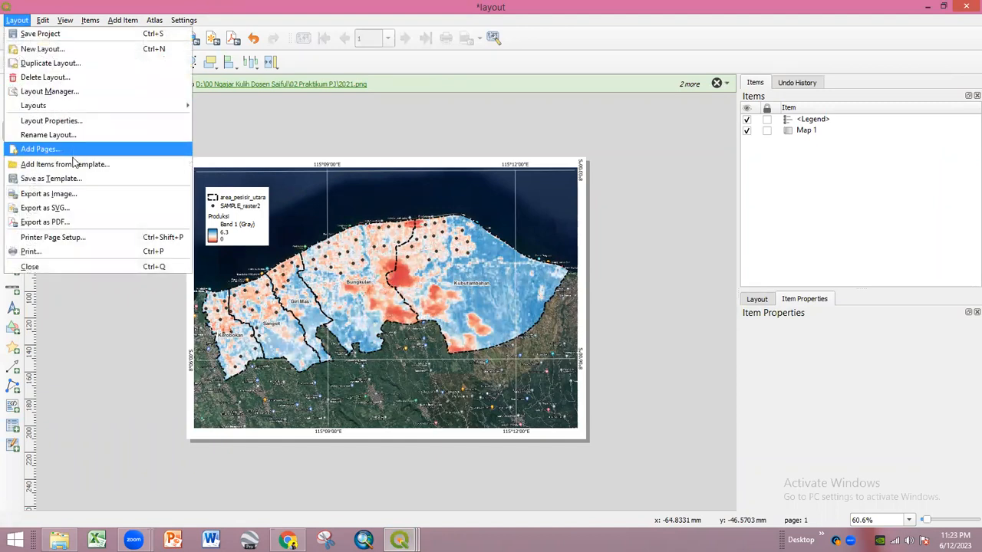
left_click(49, 193)
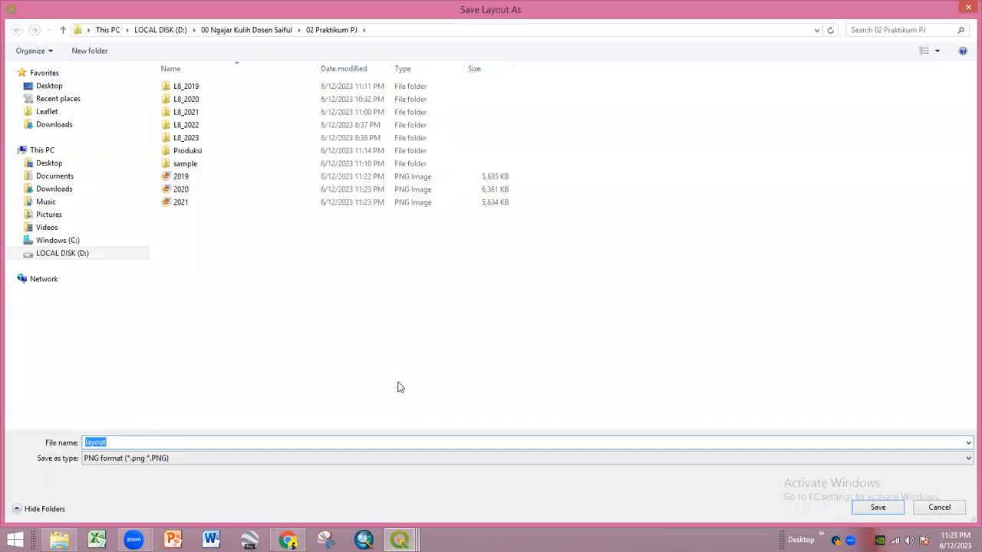
type("2022")
key("Return")
key("Return")
mouse_move(399, 540)
left_click(299, 493)
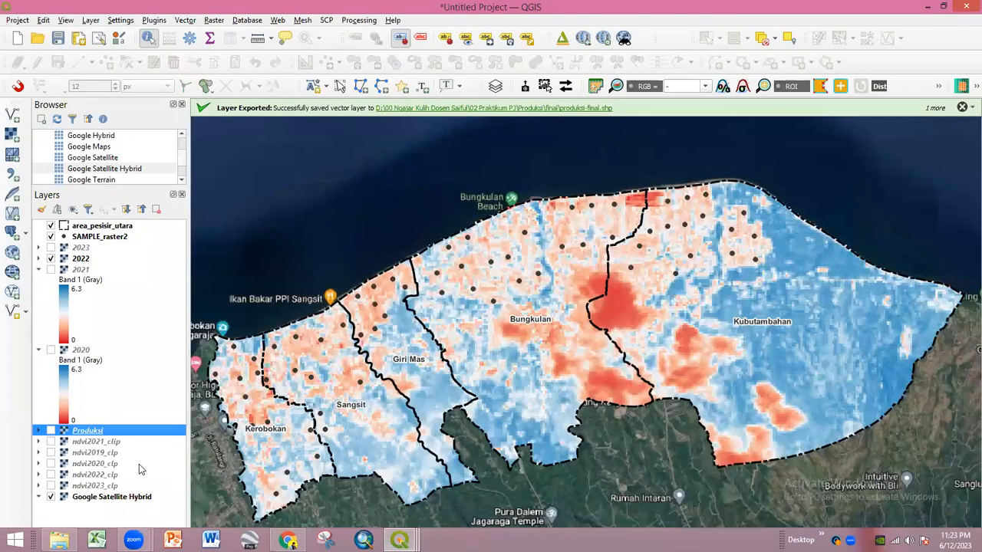
- Hide the 2022 production raster and show the 2023 raster instead
left_click(51, 258)
left_click(51, 247)
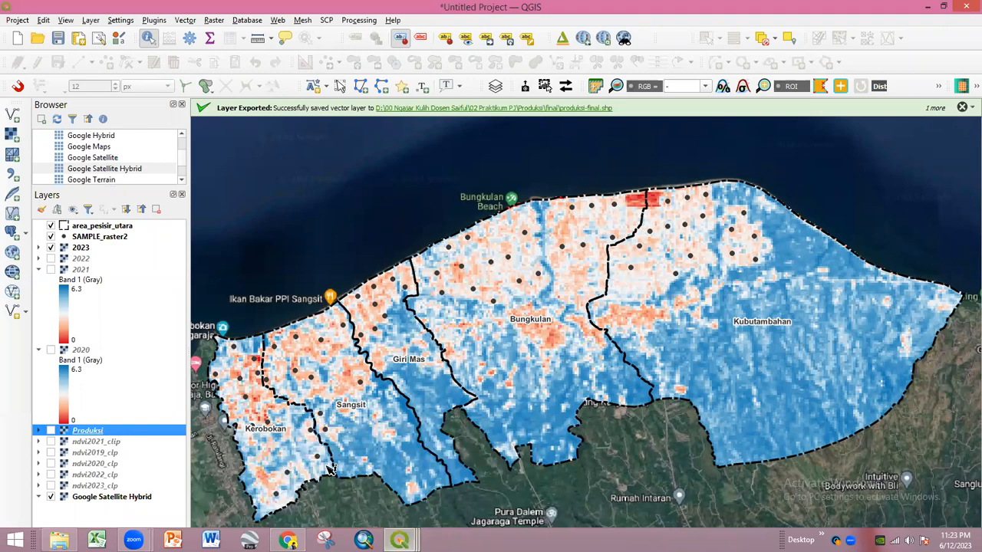
left_click(399, 541)
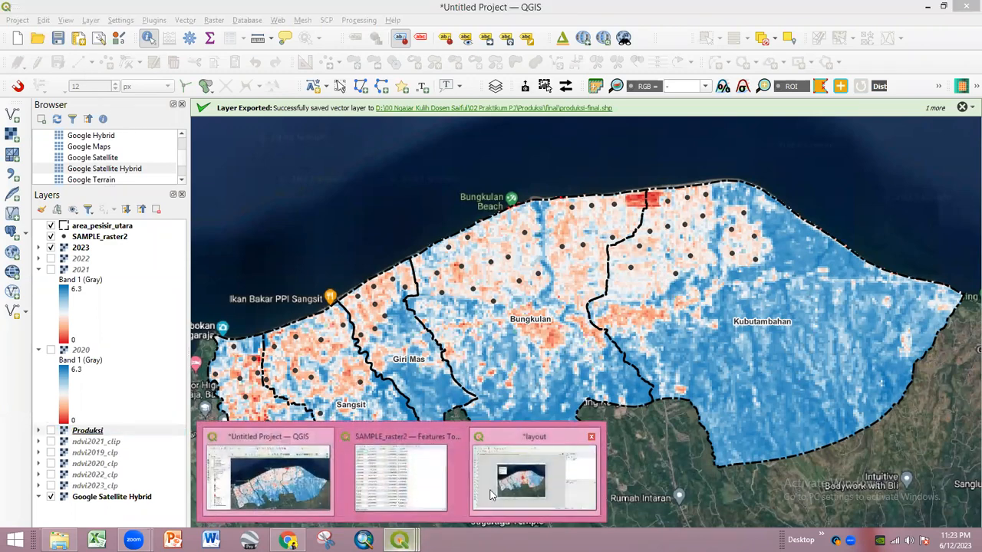
left_click(529, 491)
- Refresh the layout map and export it as the 2023 PNG image
left_click(99, 63)
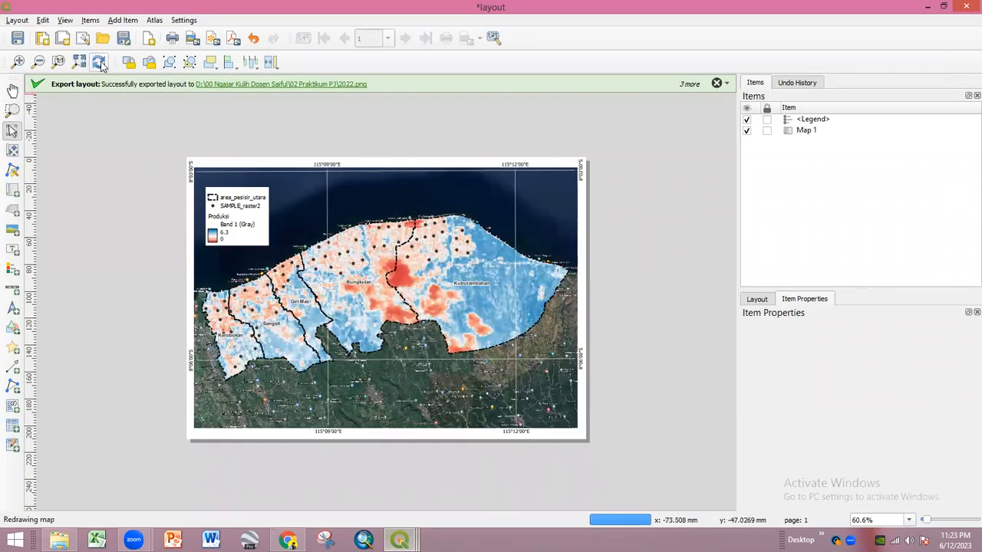
left_click(17, 20)
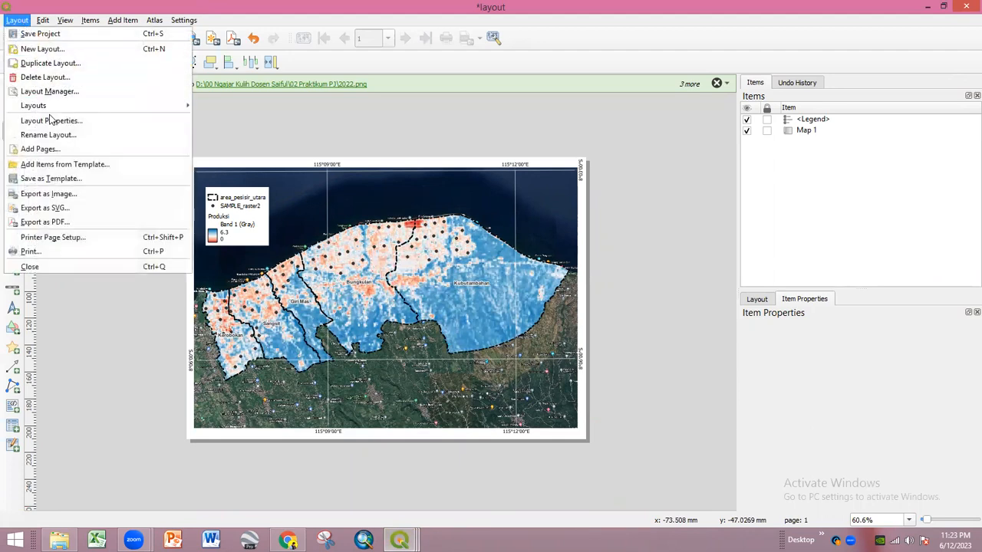
left_click(60, 194)
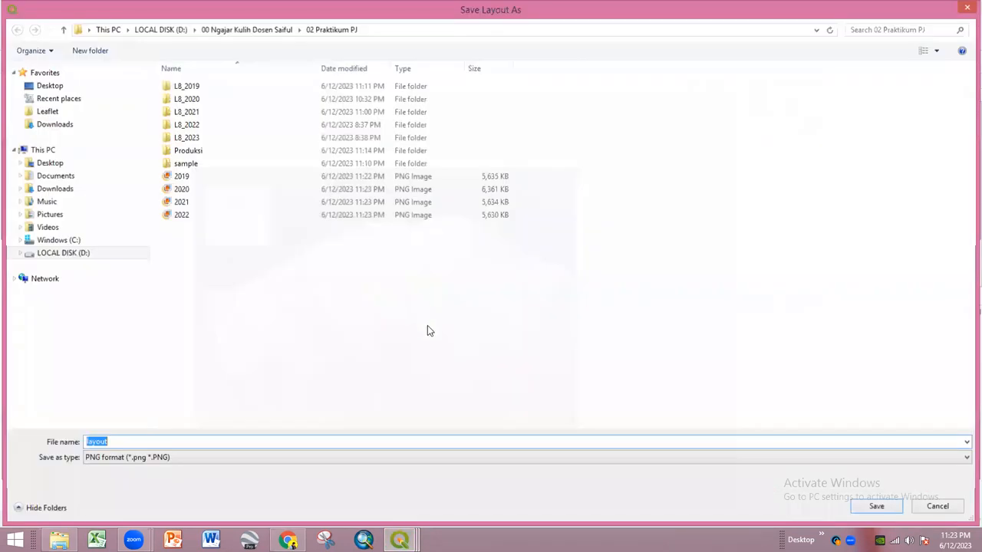
type("2023")
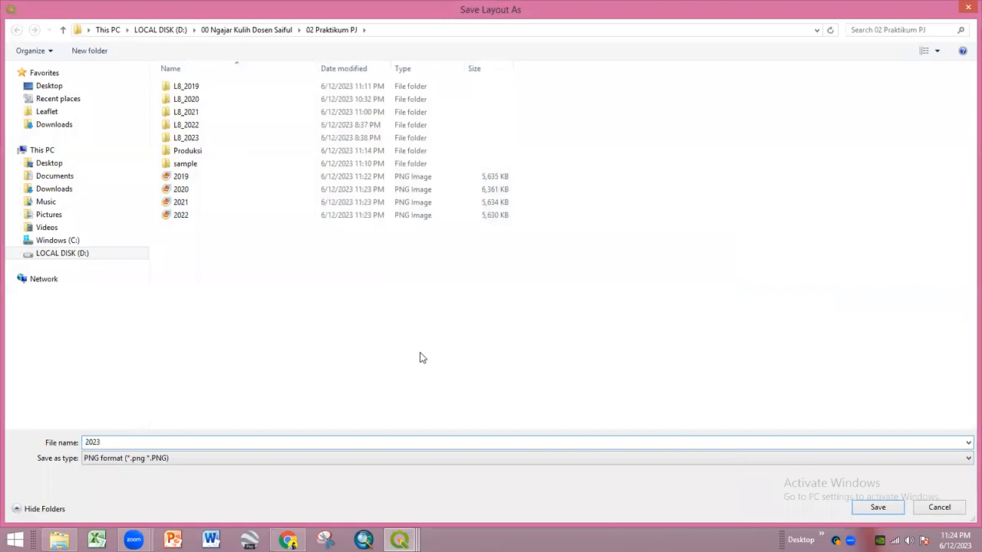
key("Return")
key("Return")
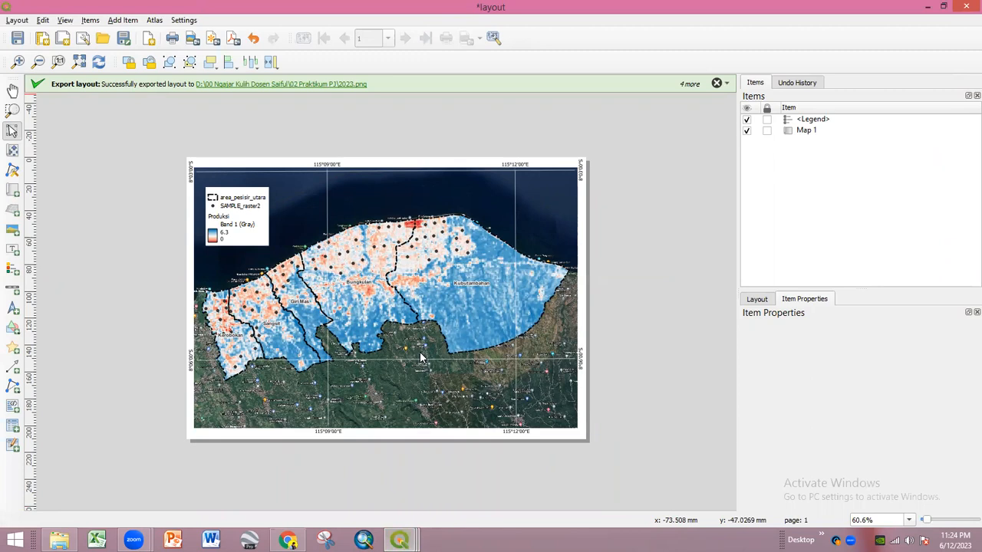
- Browse 02 Praktikum PJ\Produksi\final to check the produksi-final files, then launch a blank Excel workbook
left_click(59, 540)
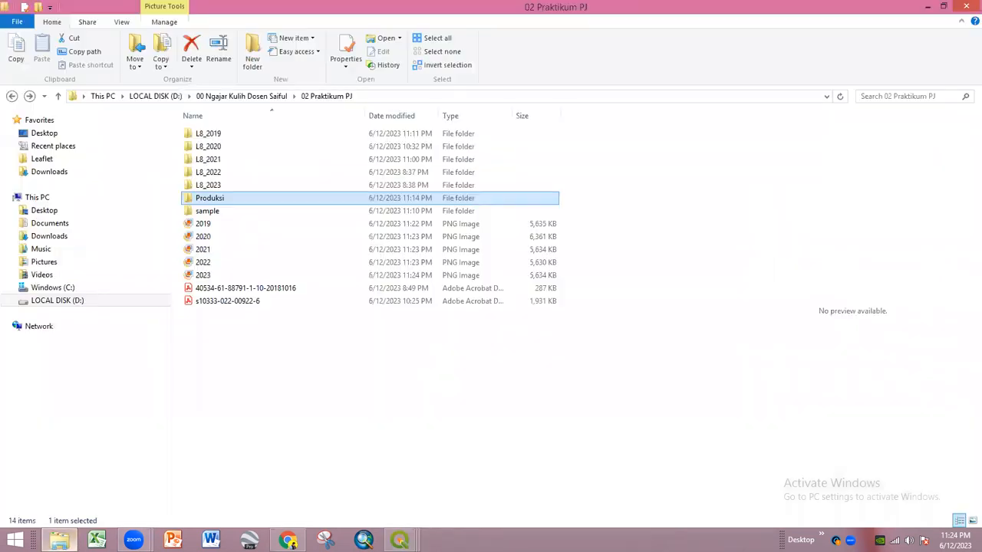
double_click(232, 205)
double_click(211, 161)
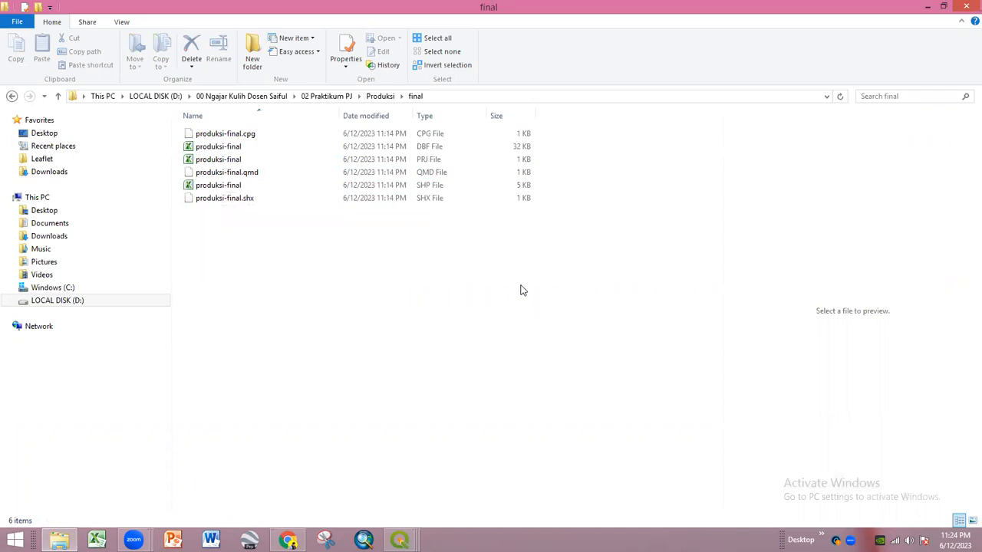
left_click(96, 540)
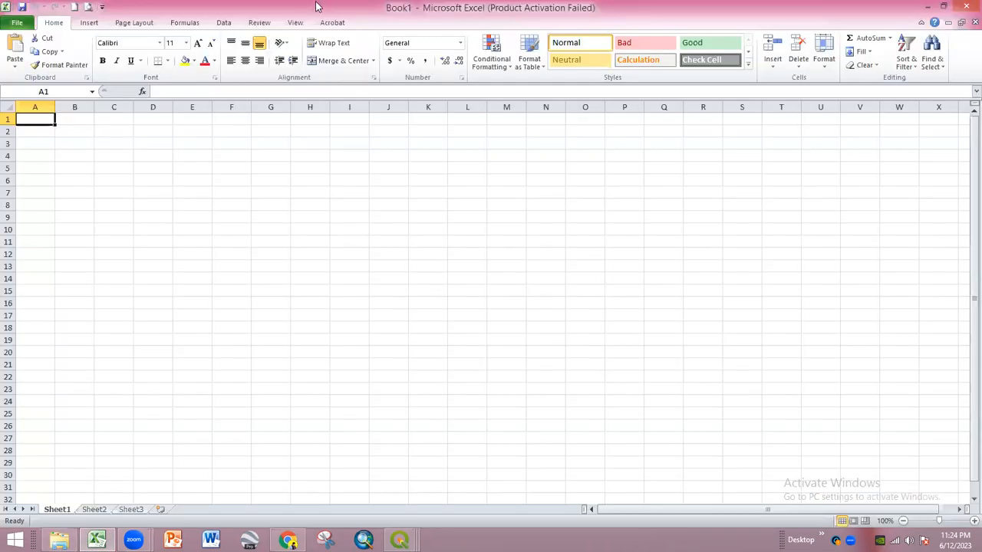
- Open the produksi-final DBF table in Excel by dragging it onto the window
double_click(316, 6)
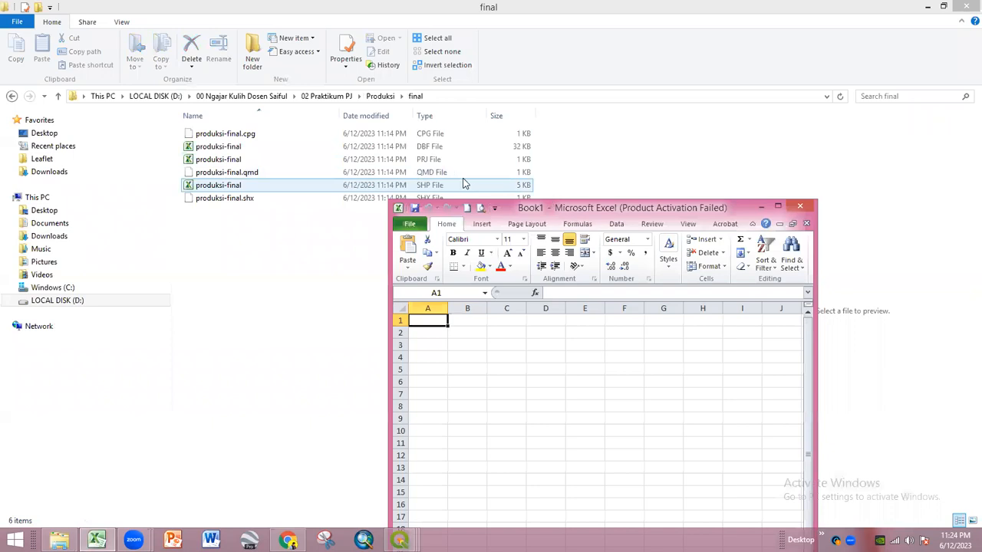
left_click(415, 151)
left_click_drag(279, 151, 524, 395)
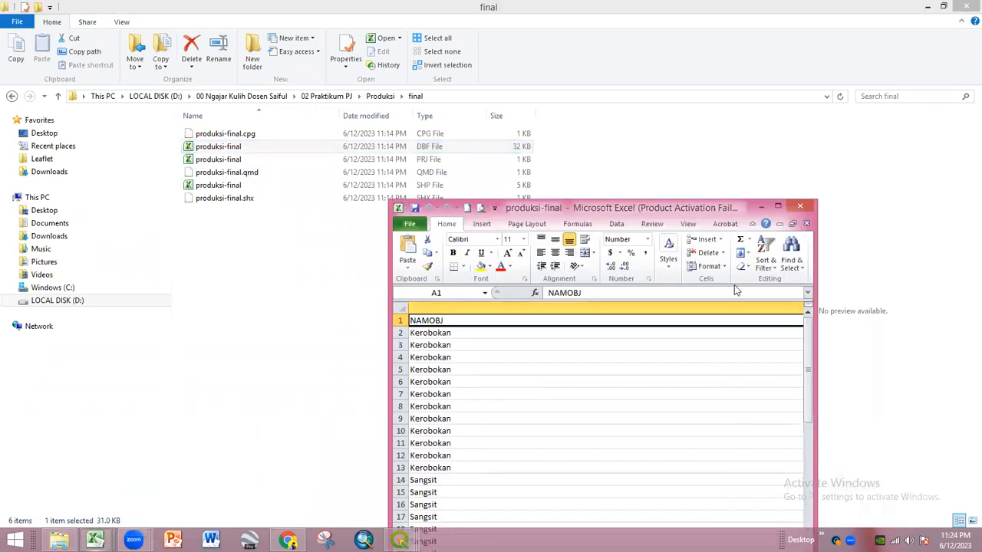
left_click(777, 207)
- Copy the whole produksi-final table and paste it into a new workbook, Book2
left_click(231, 313)
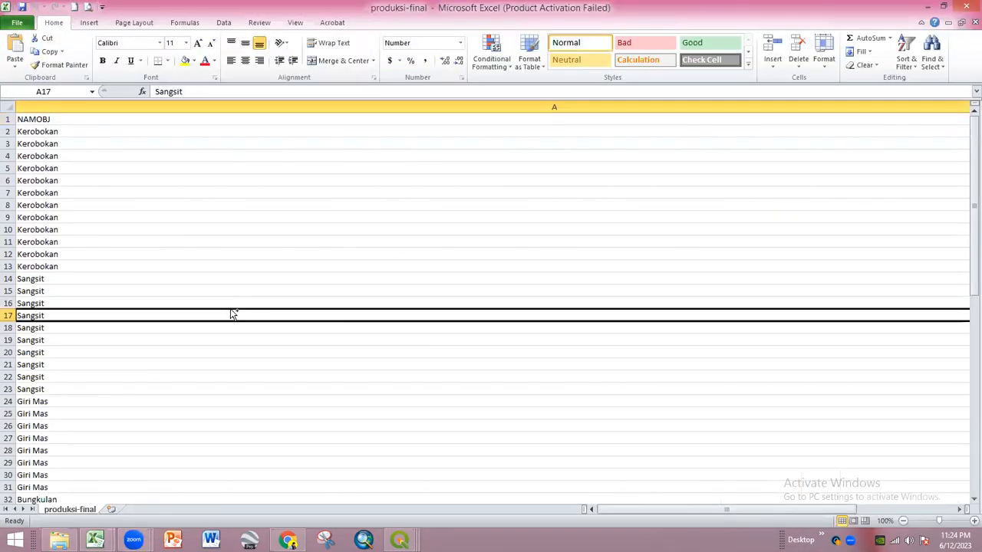
key("ctrl+a")
key("ctrl+c")
key("ctrl+n")
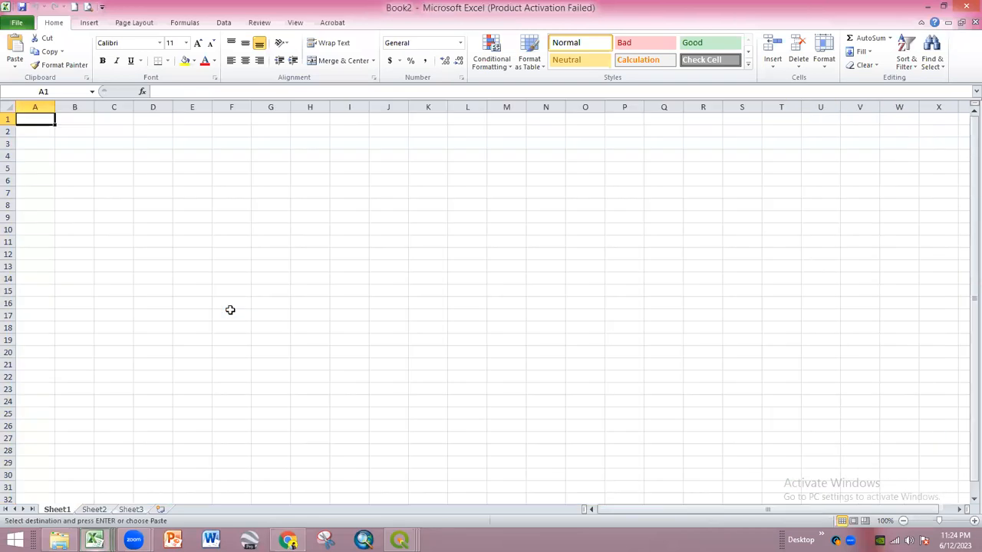
key("ctrl+v")
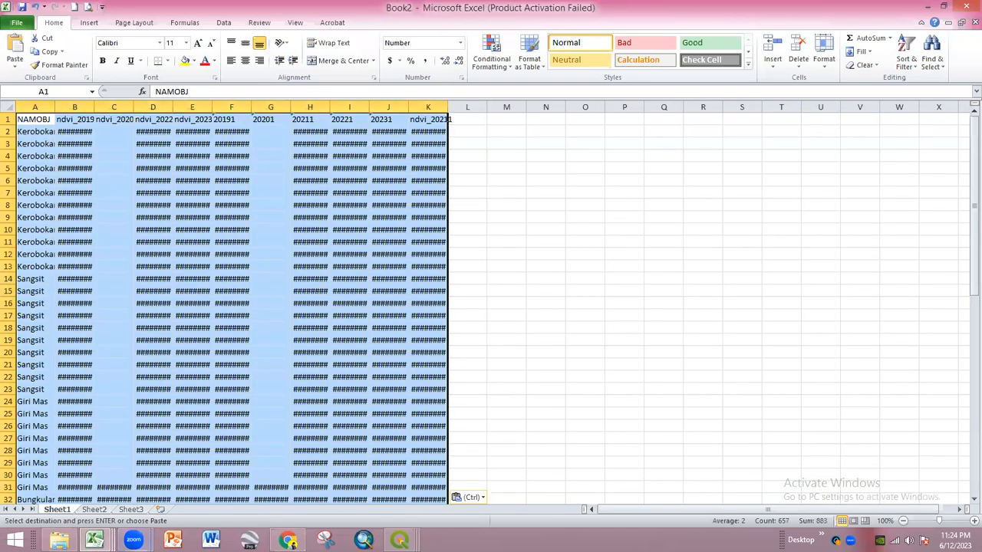
key("ctrl+s")
- Close the produksi-final workbook and dismiss the clipboard and activation prompts
mouse_move(95, 540)
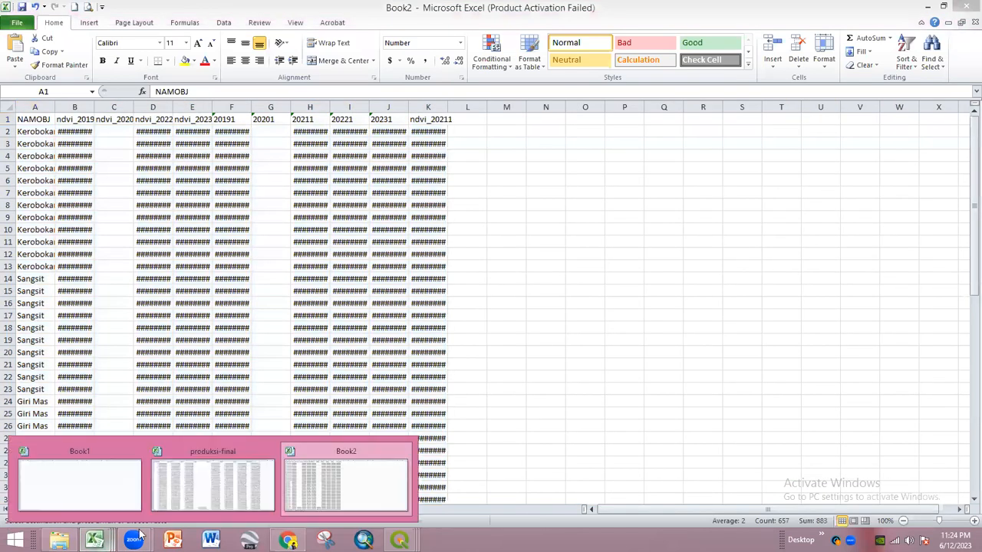
left_click(206, 492)
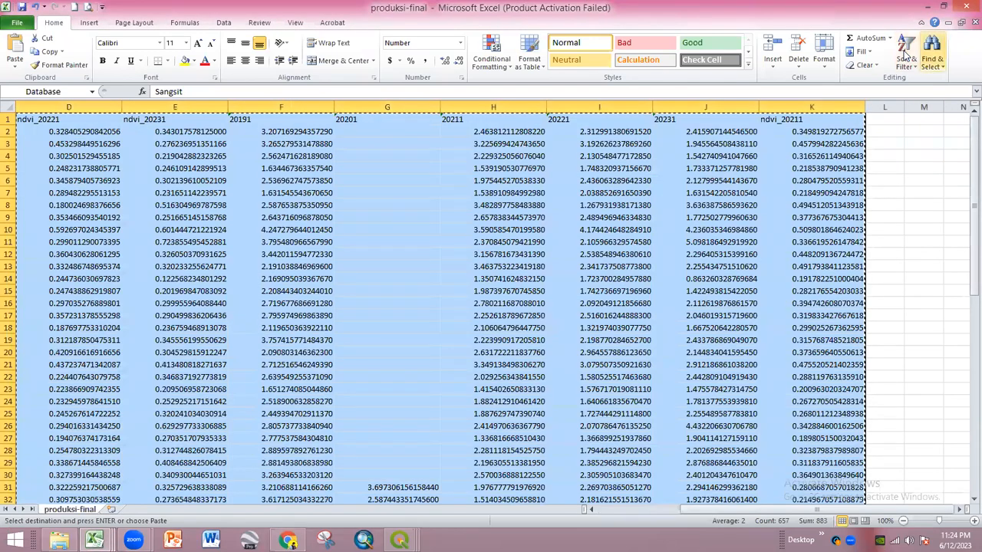
double_click(329, 10)
left_click(466, 85)
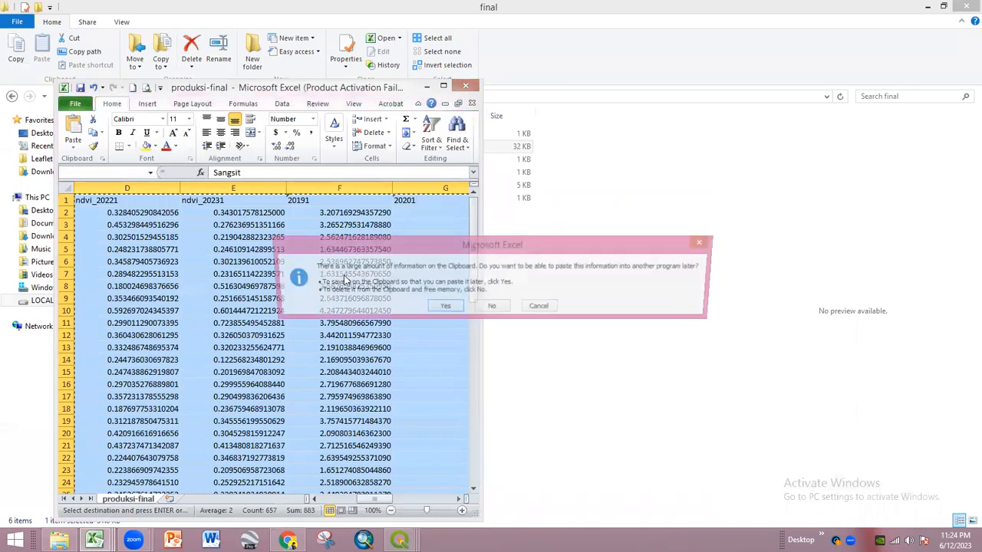
left_click(418, 168)
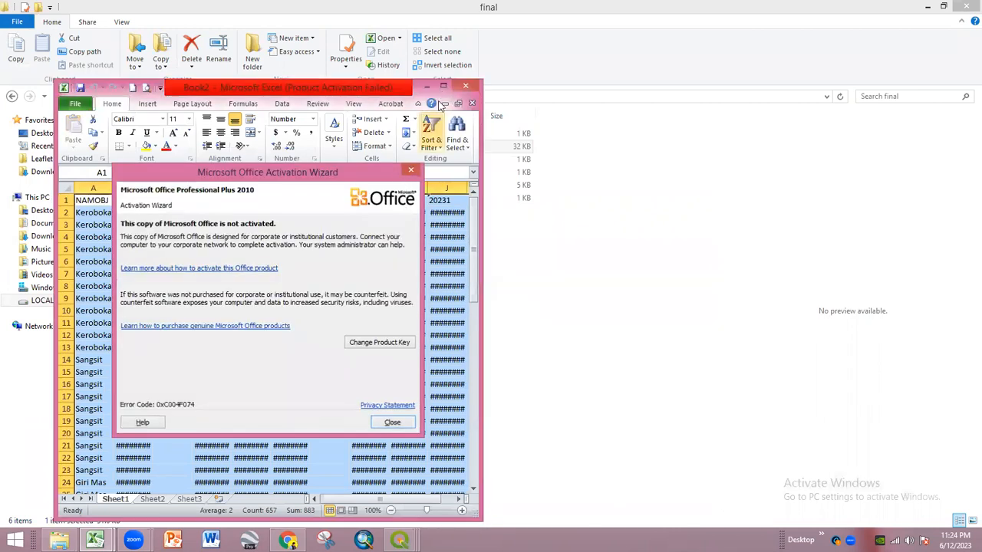
left_click(443, 86)
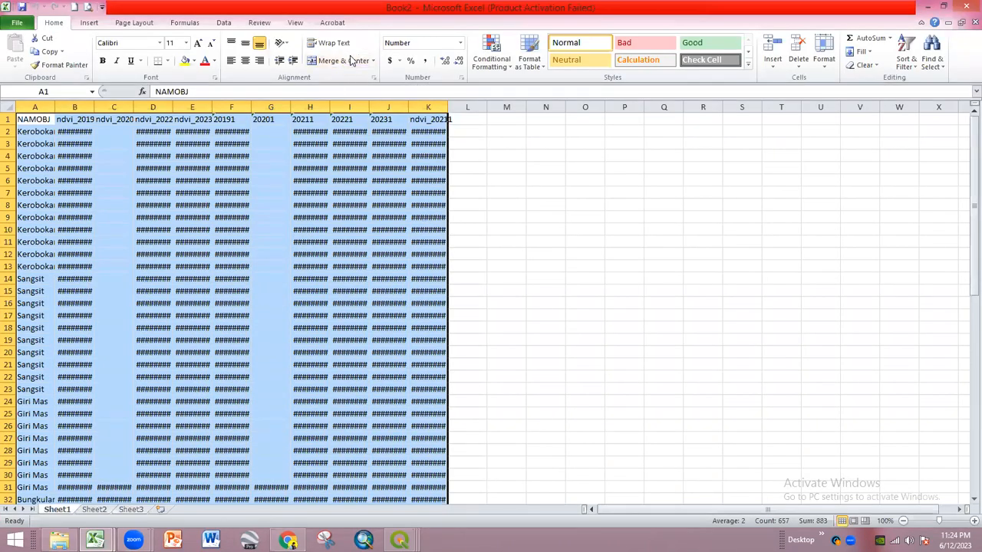
- Format the numbers in columns B through K to two decimal places
left_click(507, 167)
left_click(428, 106)
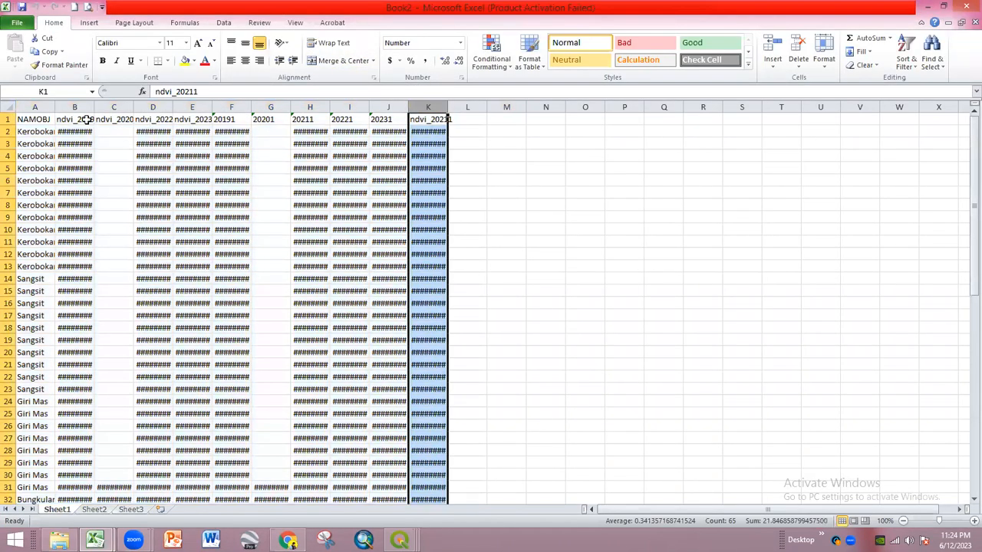
left_click(74, 106, "shift")
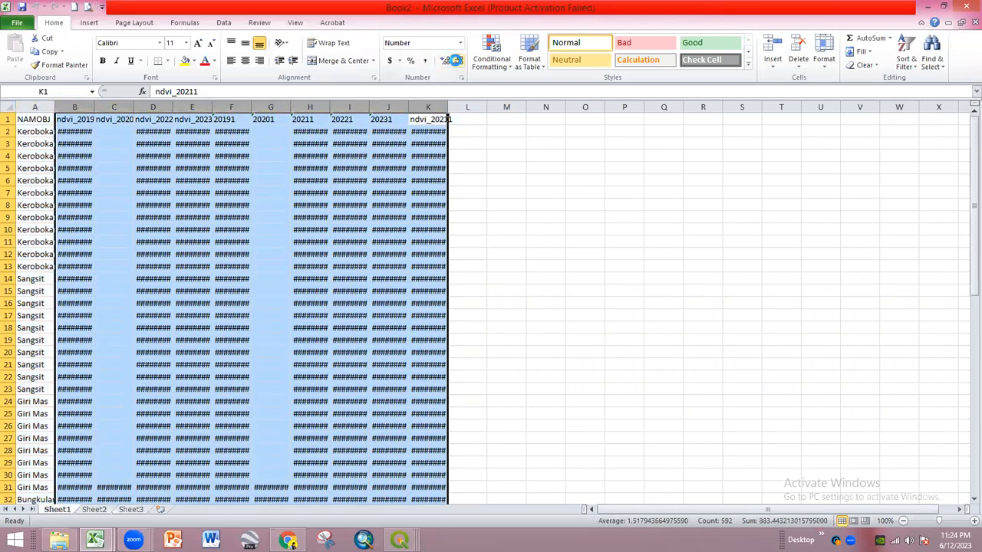
left_click(458, 61)
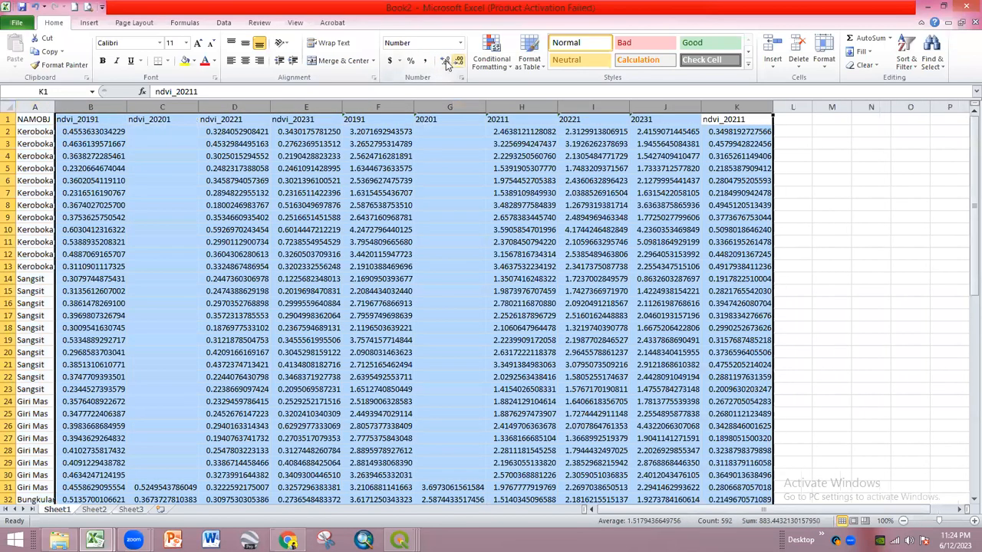
left_click(446, 62)
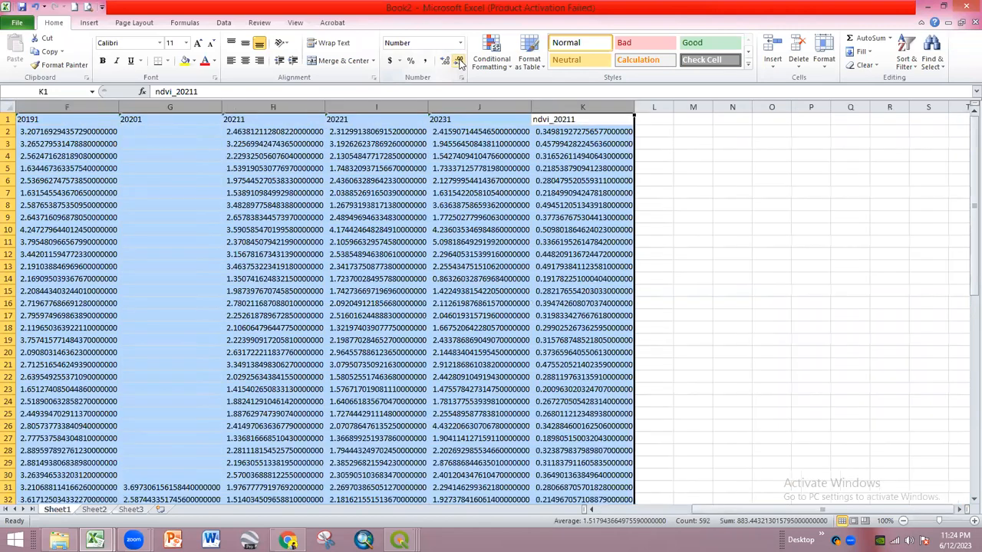
left_click(458, 62)
left_click(458, 61)
left_click(458, 61)
left_click(458, 61)
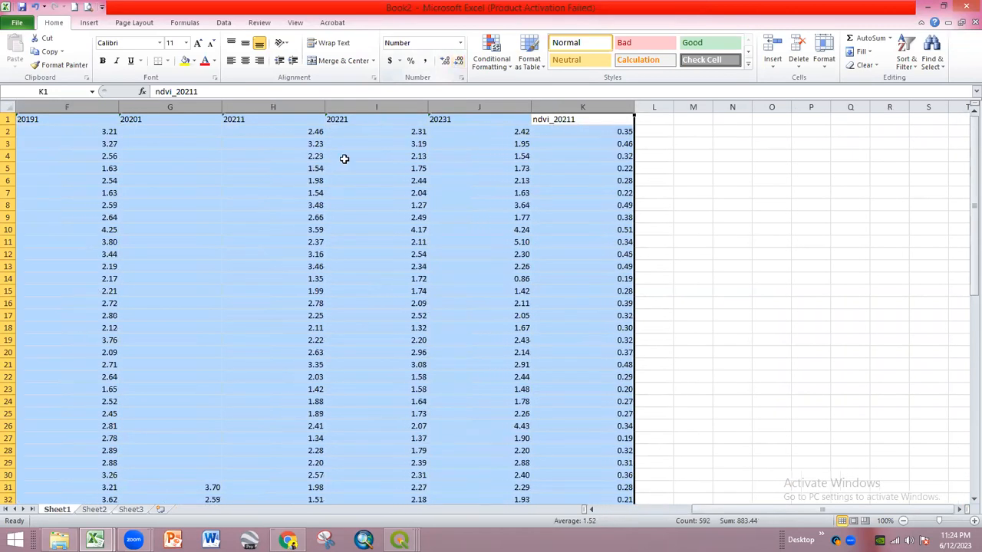
- Autofit the widths of columns B through J to their contents
left_click(350, 214)
left_click_drag(328, 108, 144, 108)
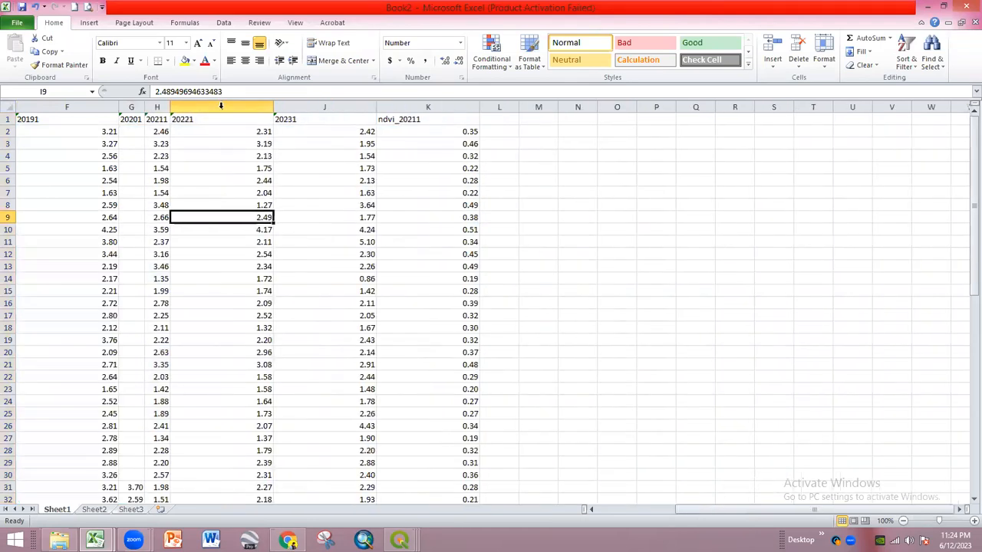
double_click(118, 106)
double_click(300, 106)
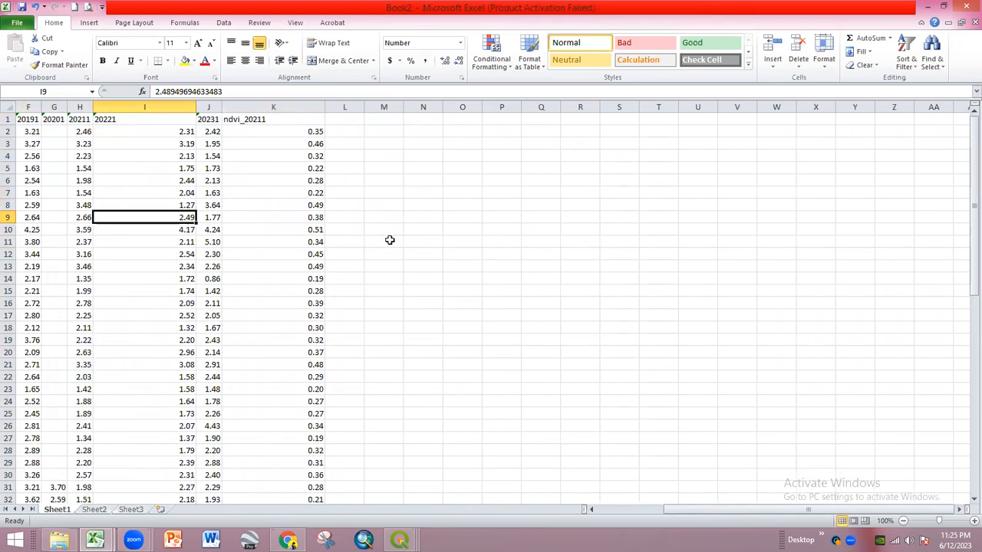
left_click_drag(672, 513, 638, 513)
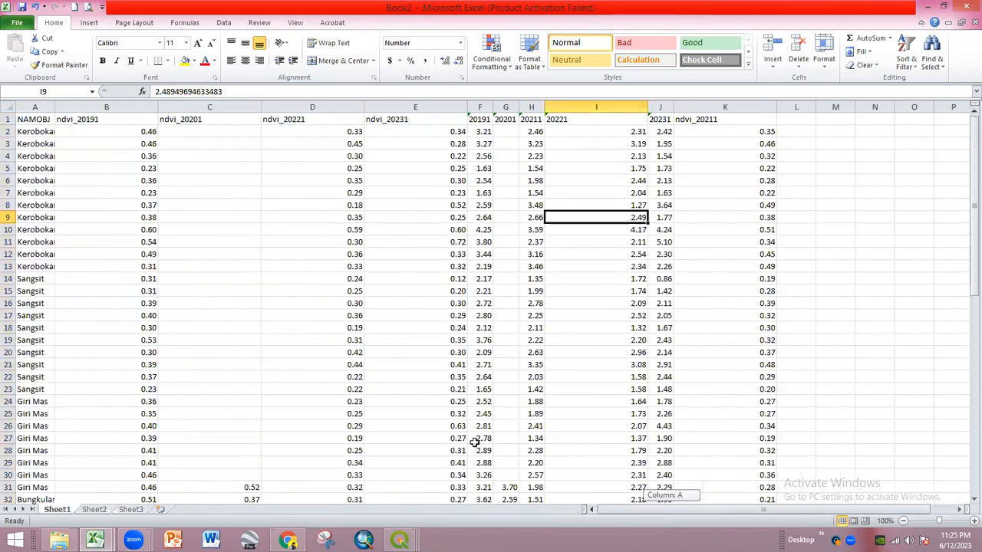
double_click(261, 106)
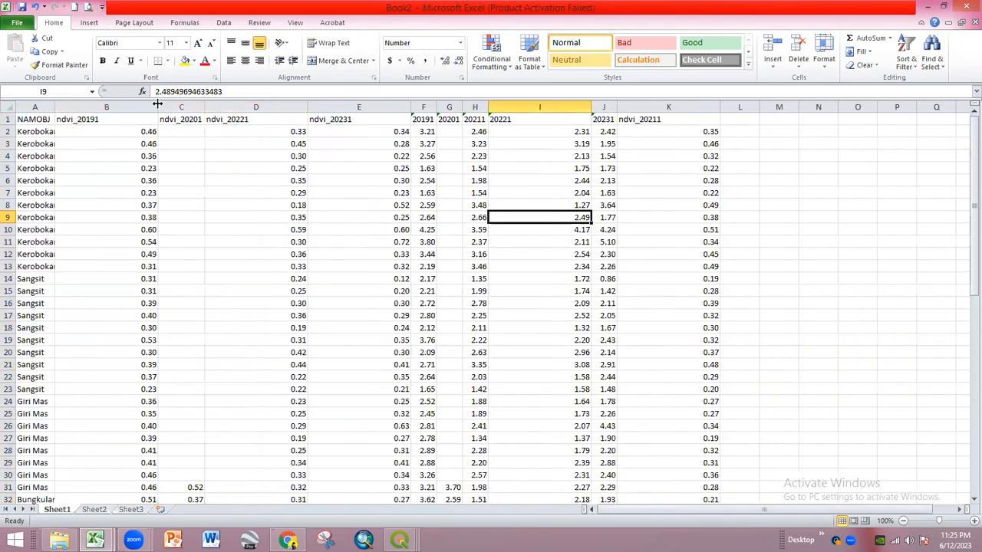
double_click(157, 106)
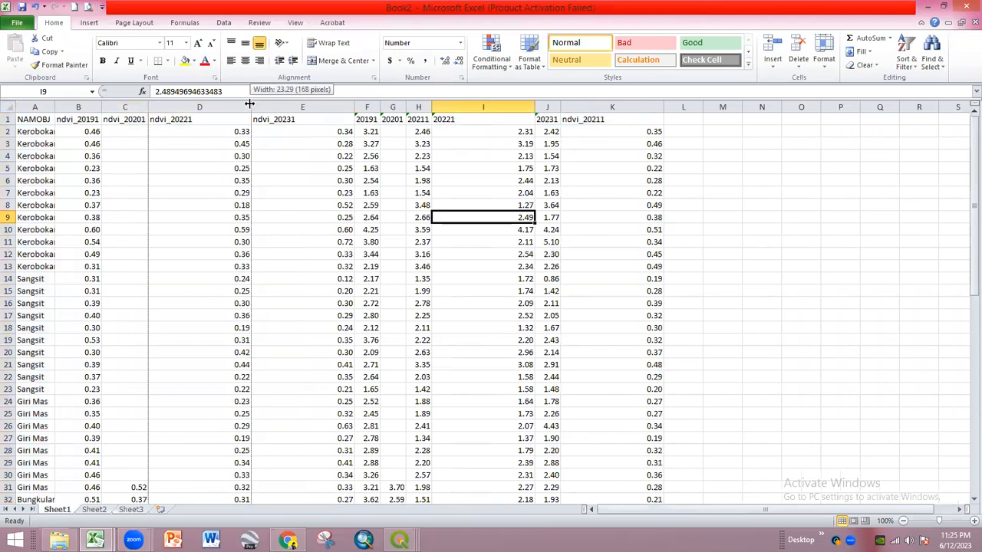
double_click(251, 106)
double_click(296, 107)
- Select header cell I1 of the 20221 production column
left_click(637, 169)
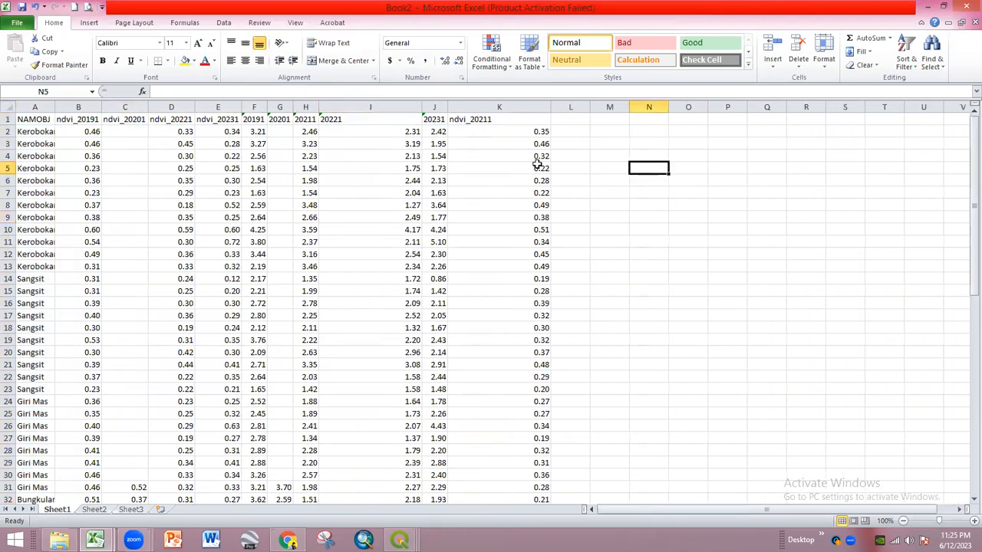
scroll(212, 257, "down", 3)
scroll(214, 251, "up", 3)
left_click(175, 108)
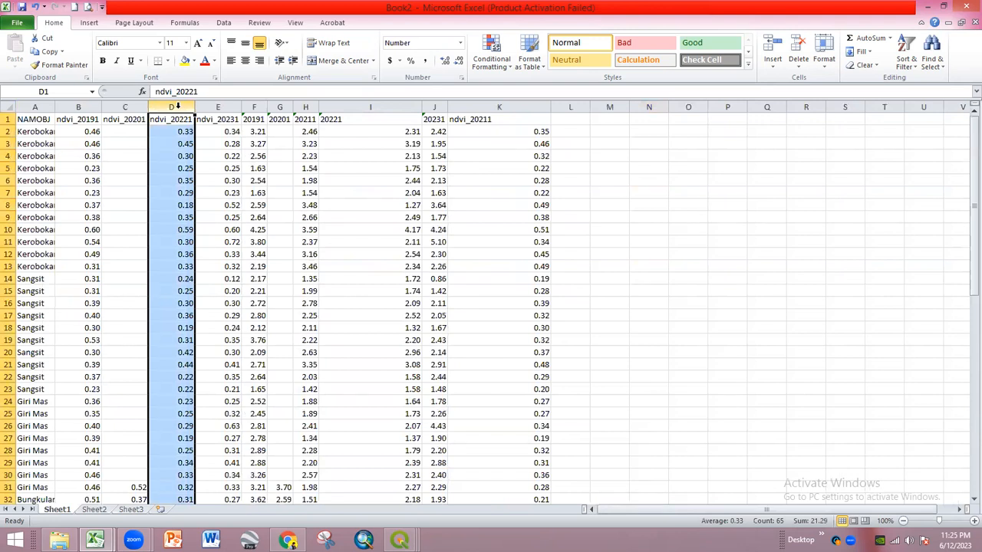
left_click(368, 192)
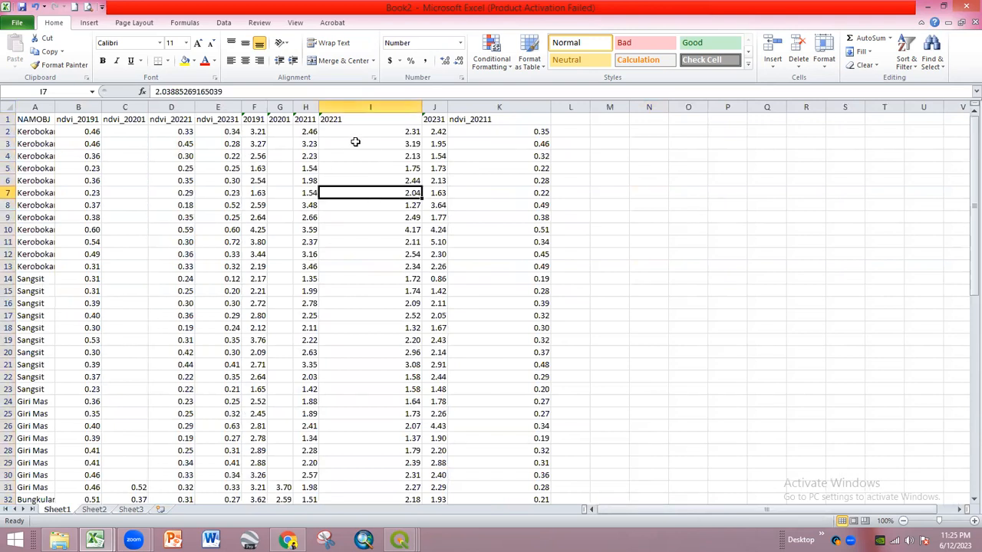
left_click(354, 121)
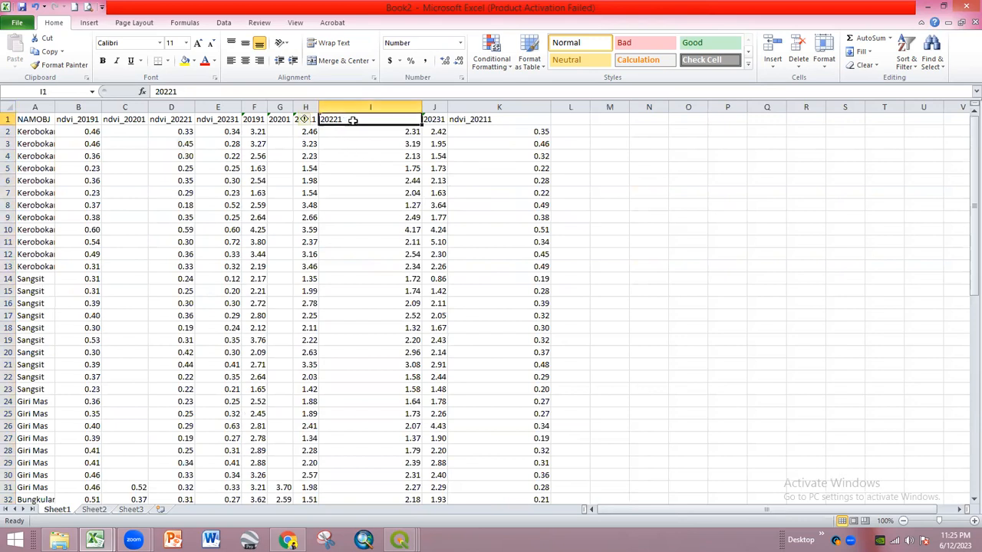
- Rename header I1 to 'Produksi 2022'
type("Produksi")
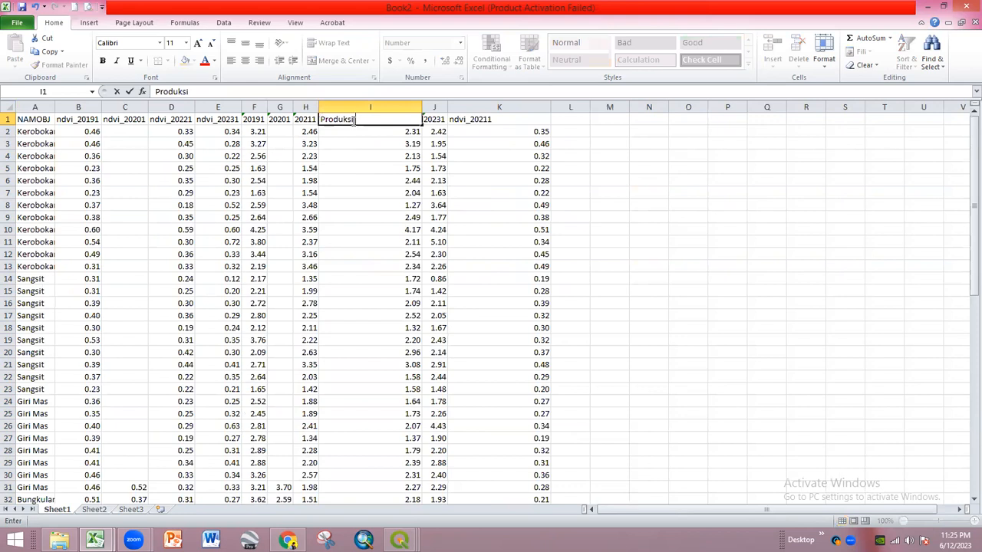
type(" 2021")
key("Return")
left_click(377, 177)
- Rename header H1 to 'Produksi 2021' and autofit column H
left_click(306, 121)
type("Per")
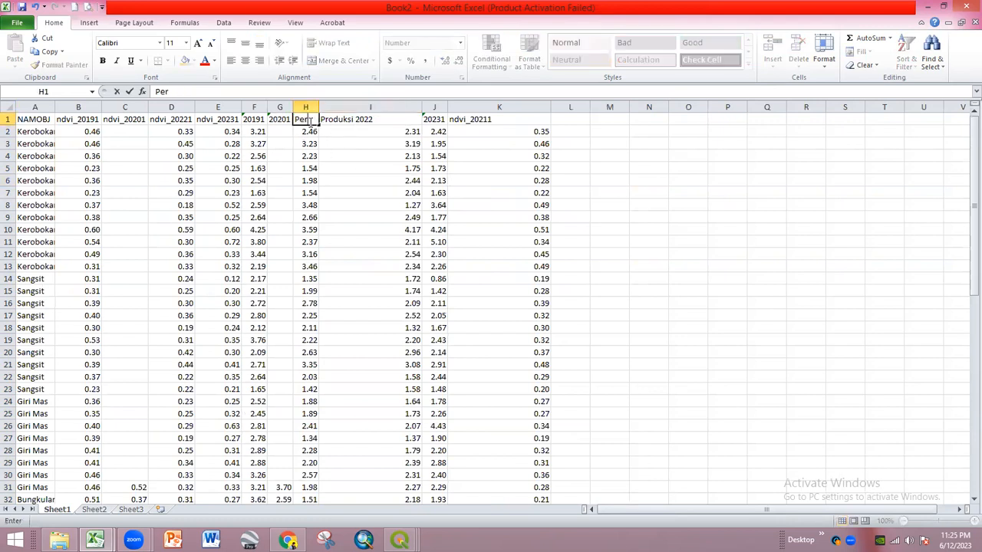
type("duksi 2021")
key("Return")
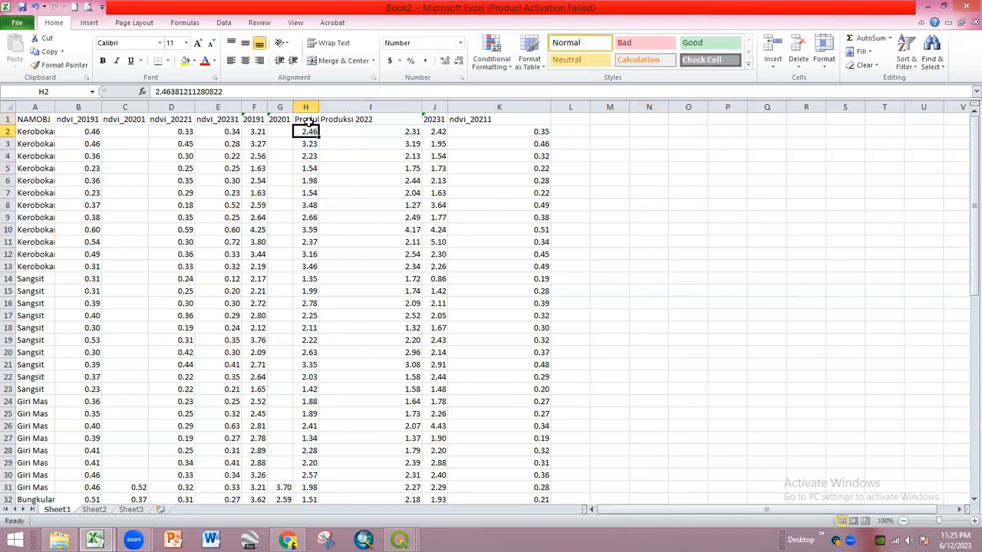
double_click(320, 108)
left_click(320, 107)
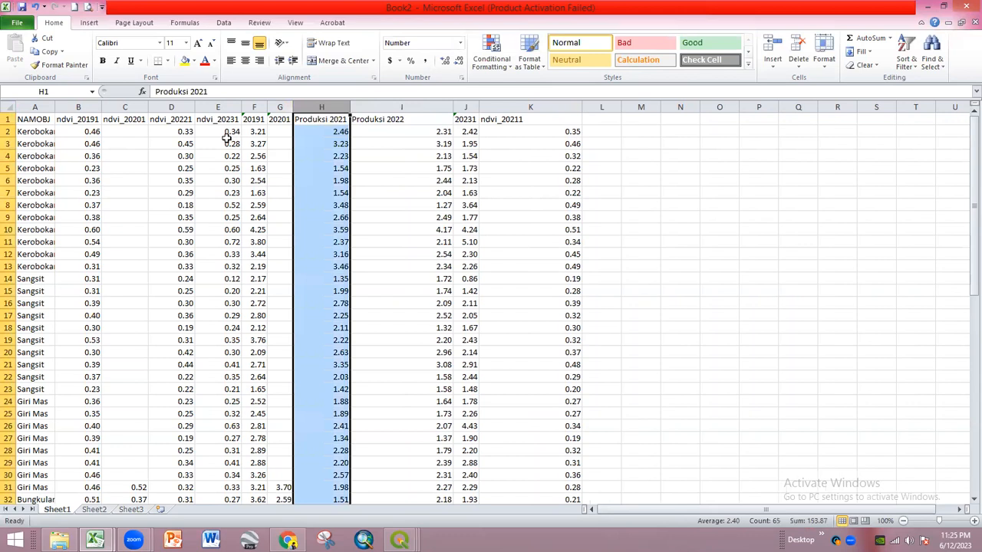
- Insert a scatter chart of NDVI versus Produksi 2021
left_click(172, 107, "ctrl")
left_click(98, 24)
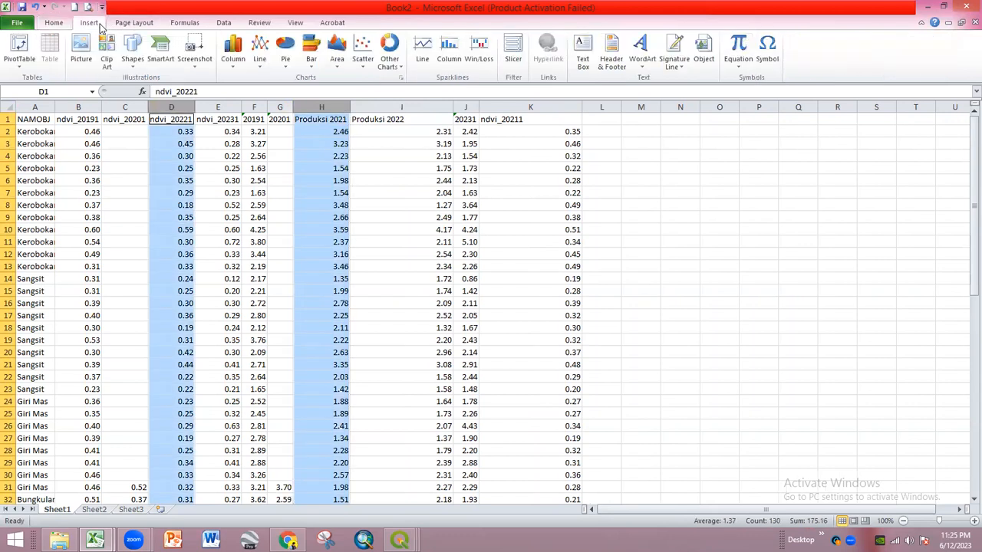
left_click(259, 62)
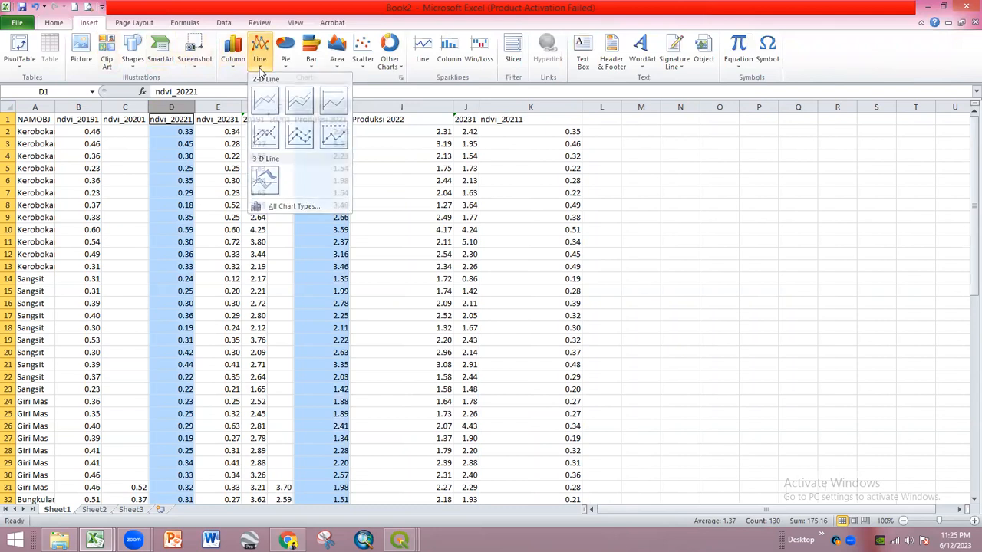
left_click(260, 69)
left_click(362, 54)
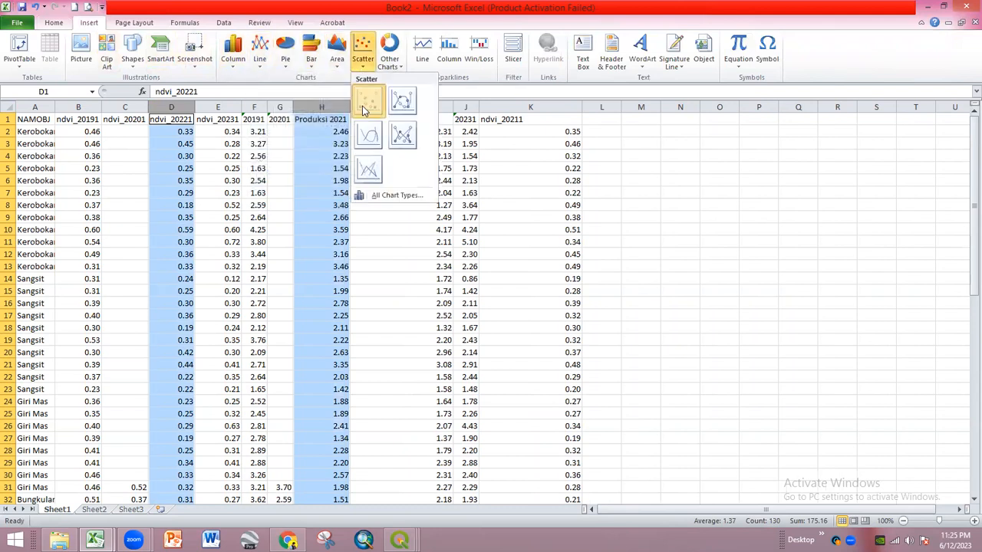
left_click(365, 110)
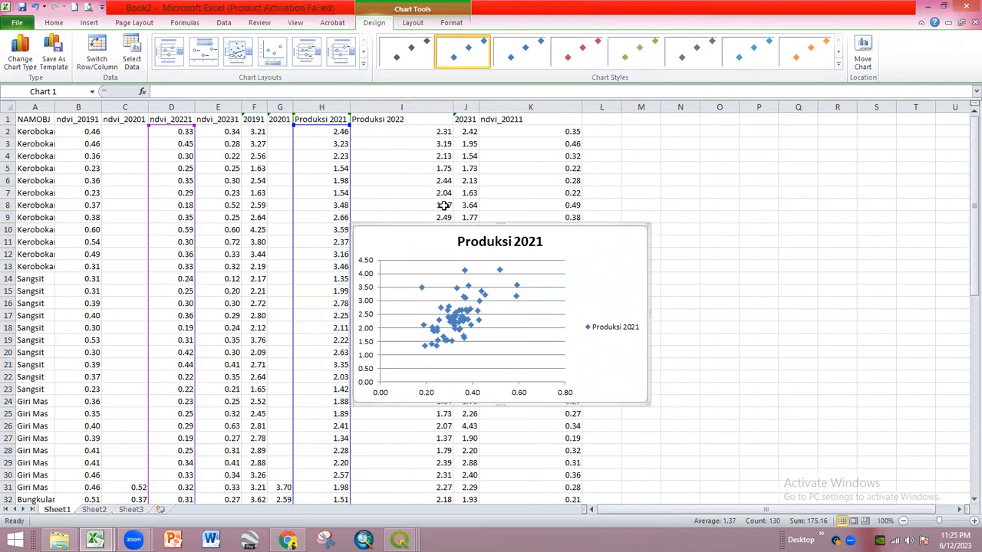
- Apply a chart layout with trendline and equation, moving the equation label upper right
left_click(364, 66)
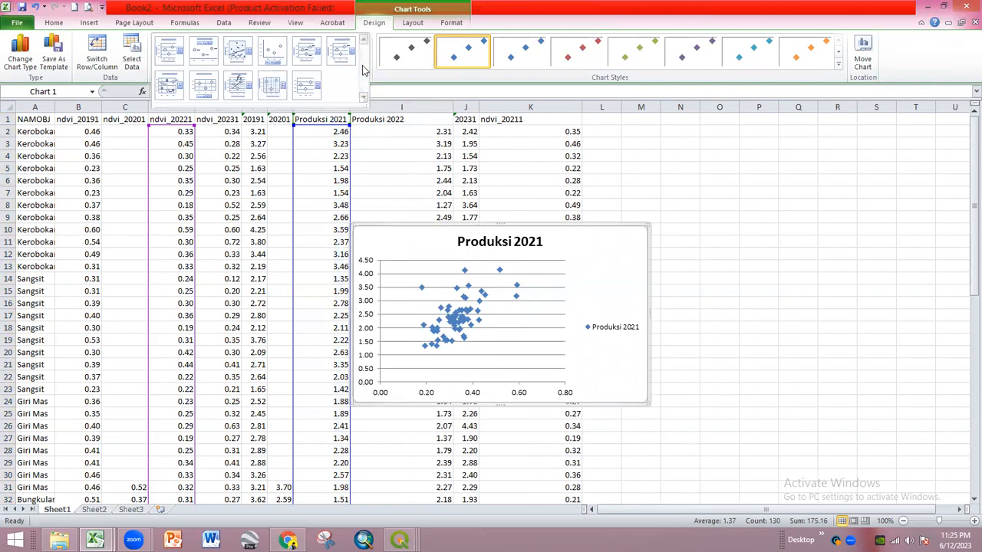
left_click(238, 85)
left_click(461, 280)
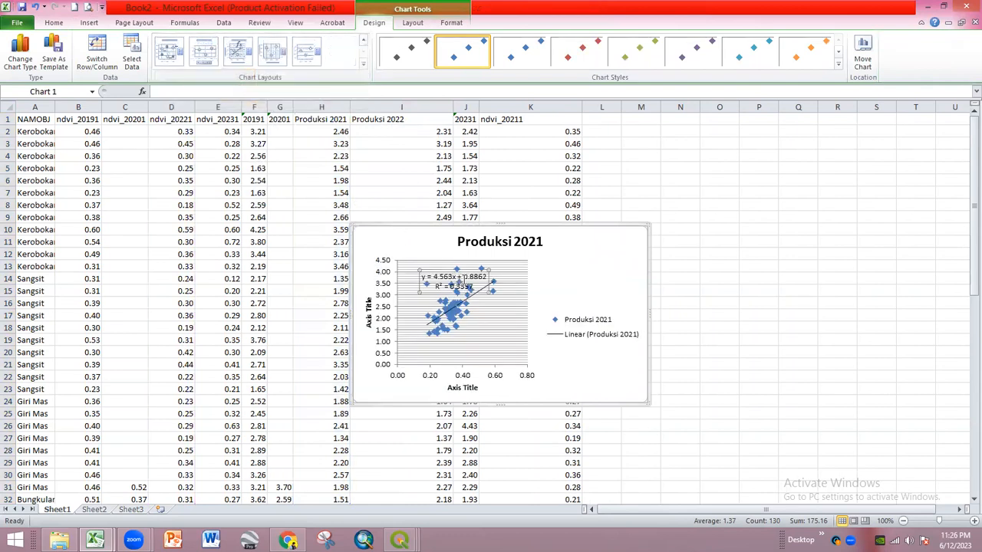
left_click_drag(472, 268, 612, 253)
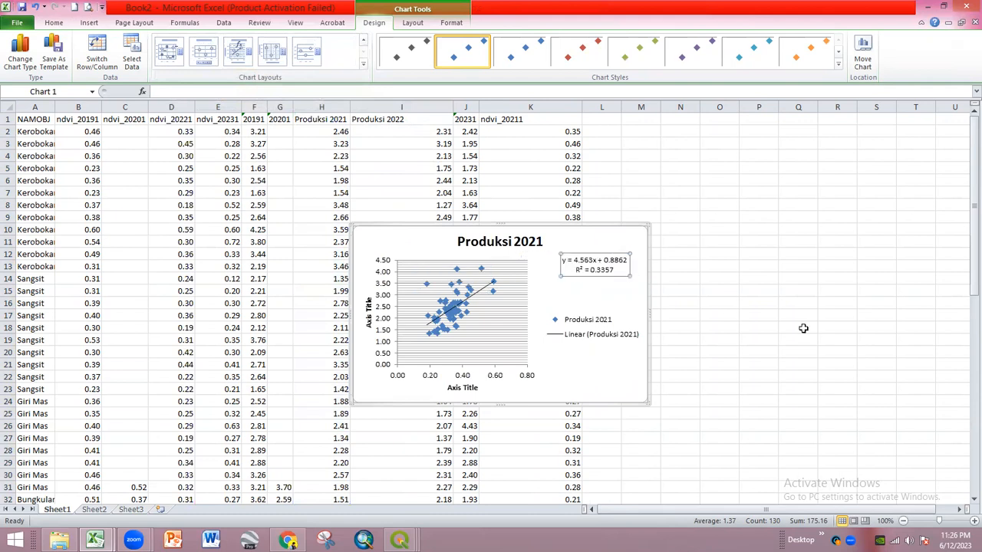
- Delete the scatter chart from the sheet
left_click(743, 301)
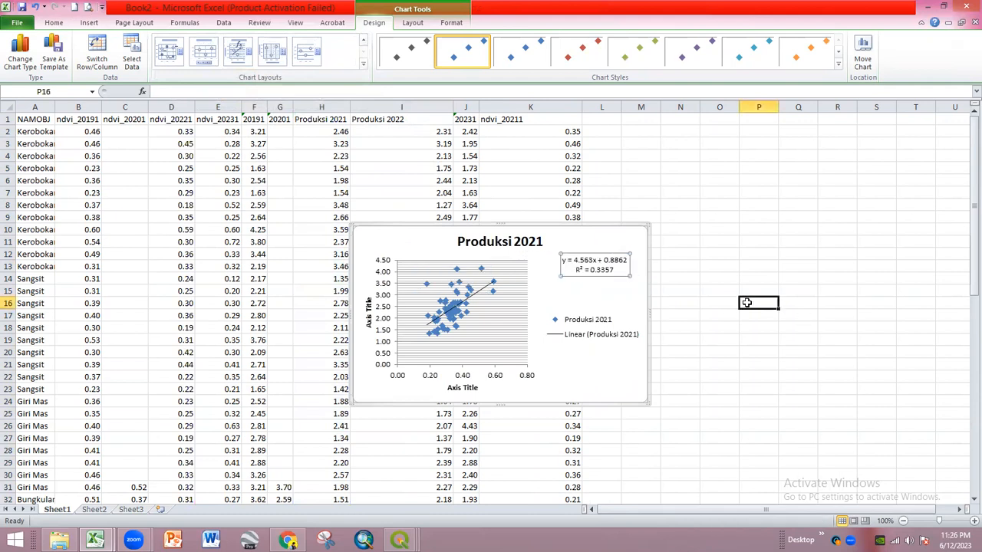
left_click(629, 375)
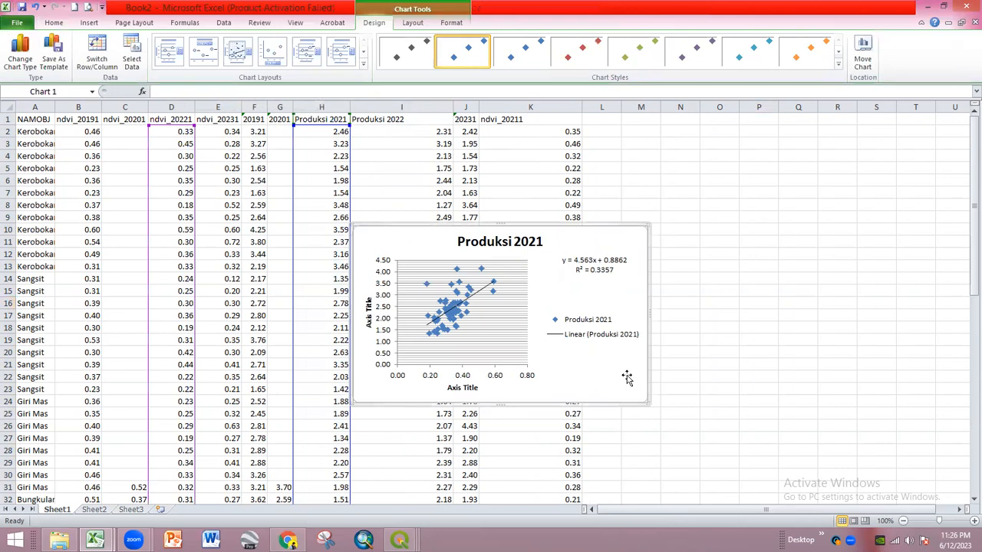
left_click(745, 322)
left_click(636, 373)
scroll(300, 280, "down", 9)
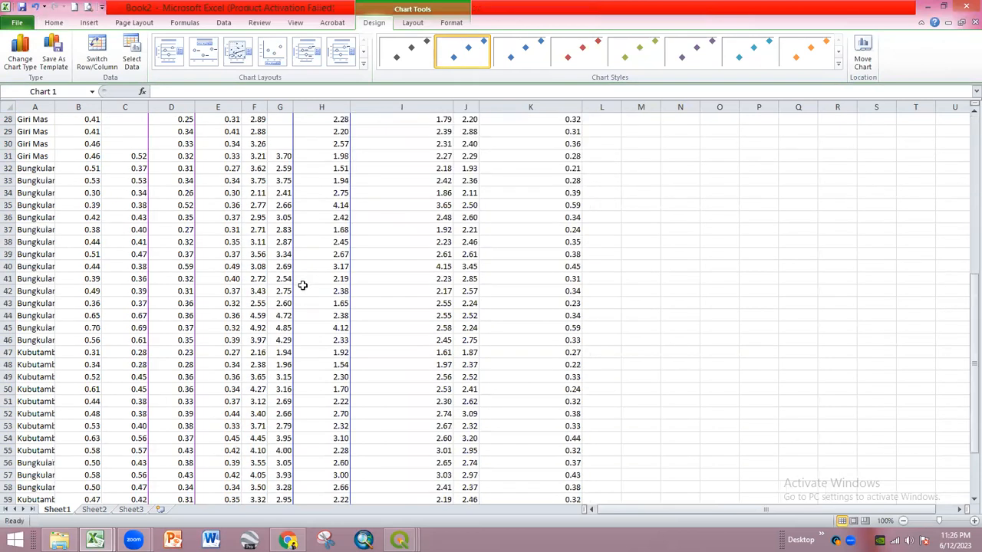
scroll(302, 285, "up", 9)
left_click(712, 315)
left_click(630, 387)
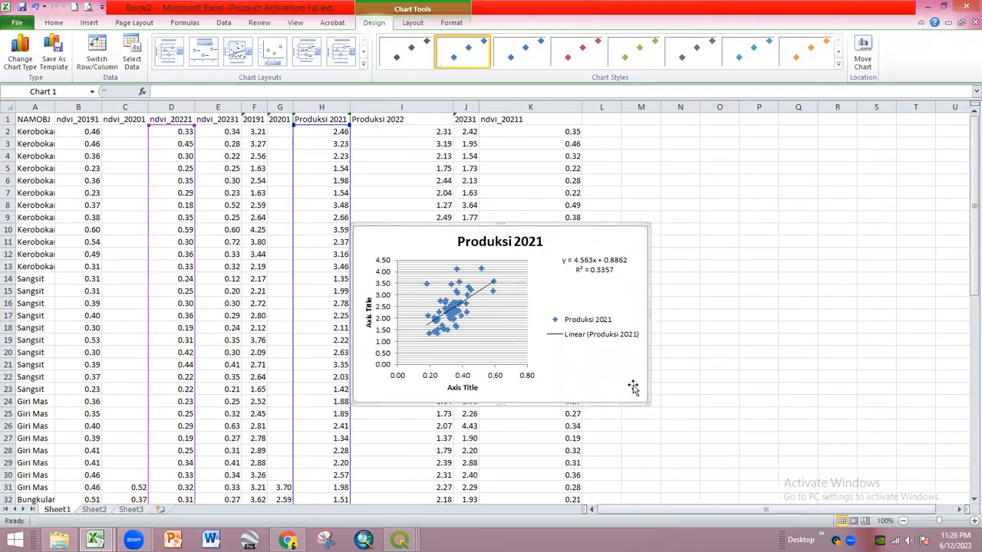
key("Delete")
left_click(668, 355)
- Widen column A so the village names fit
scroll(379, 333, "down", 4)
scroll(378, 333, "down", 1)
scroll(317, 347, "down", 3)
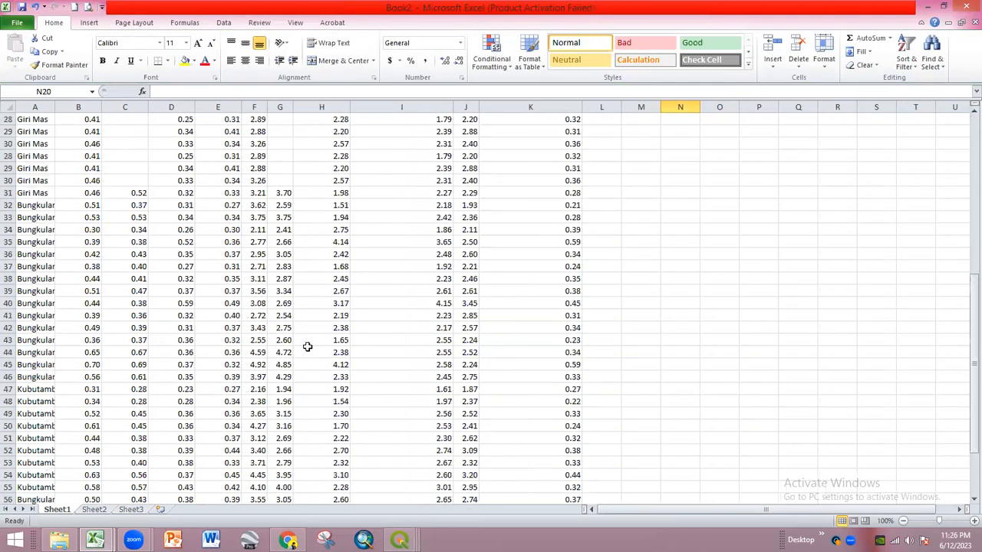
scroll(307, 345, "up", 8)
left_click_drag(50, 110, 73, 111)
scroll(143, 248, "down", 5)
scroll(154, 272, "up", 5)
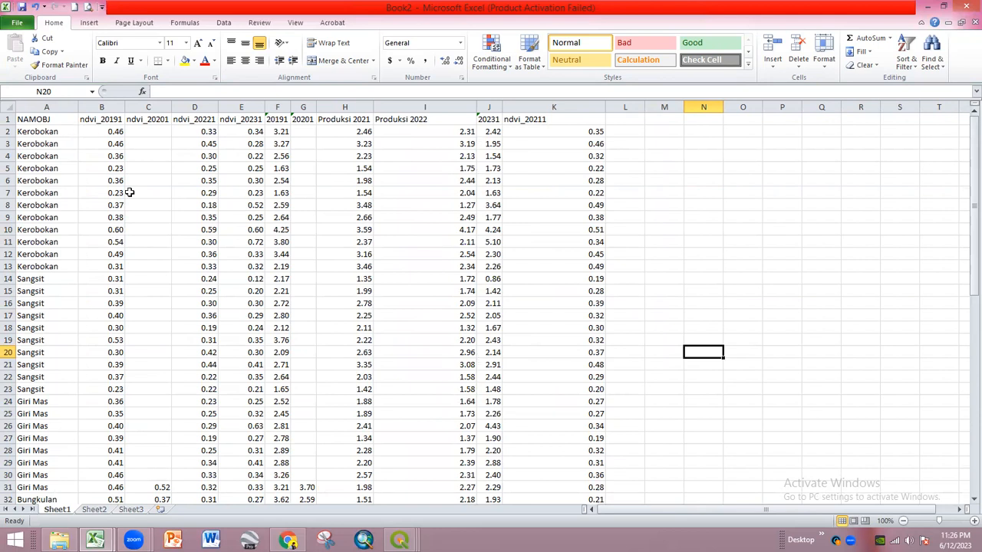
scroll(151, 250, "down", 8)
scroll(146, 266, "down", 4)
scroll(145, 268, "up", 3)
- Make the Bungkulan and Kubutambahan rows, A32:K65, red text
left_click(27, 156)
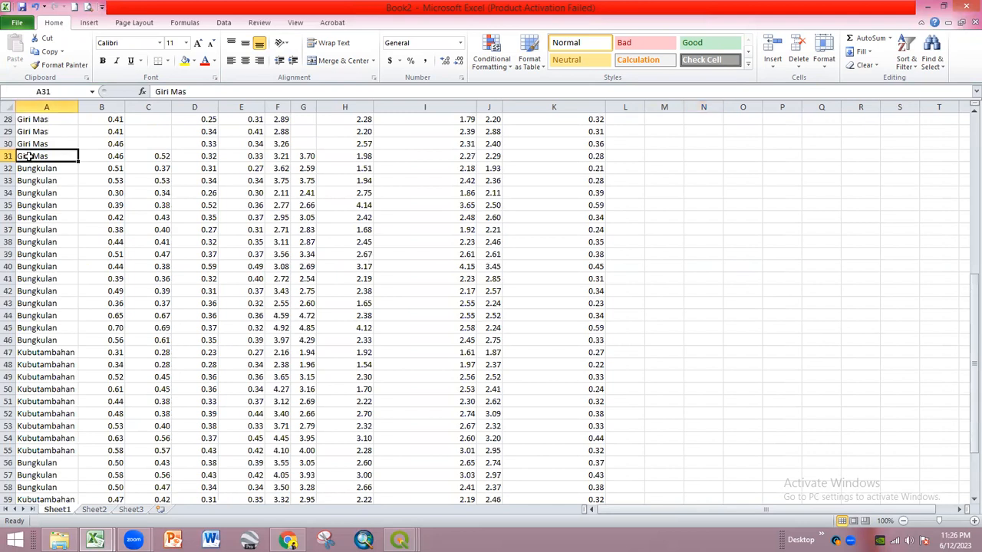
left_click(25, 168)
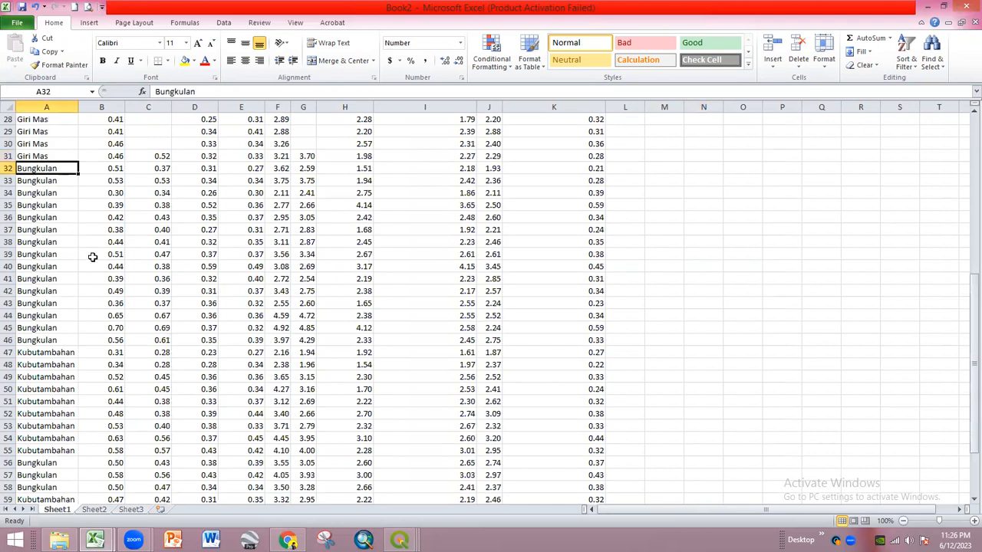
scroll(96, 261, "down", 4)
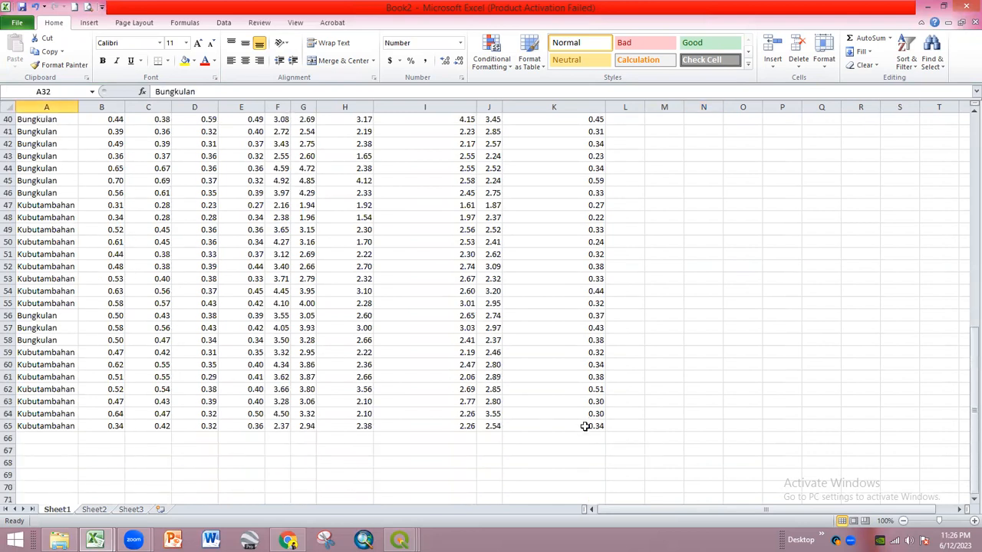
left_click(584, 426, "shift")
left_click(205, 61)
scroll(266, 222, "up", 8)
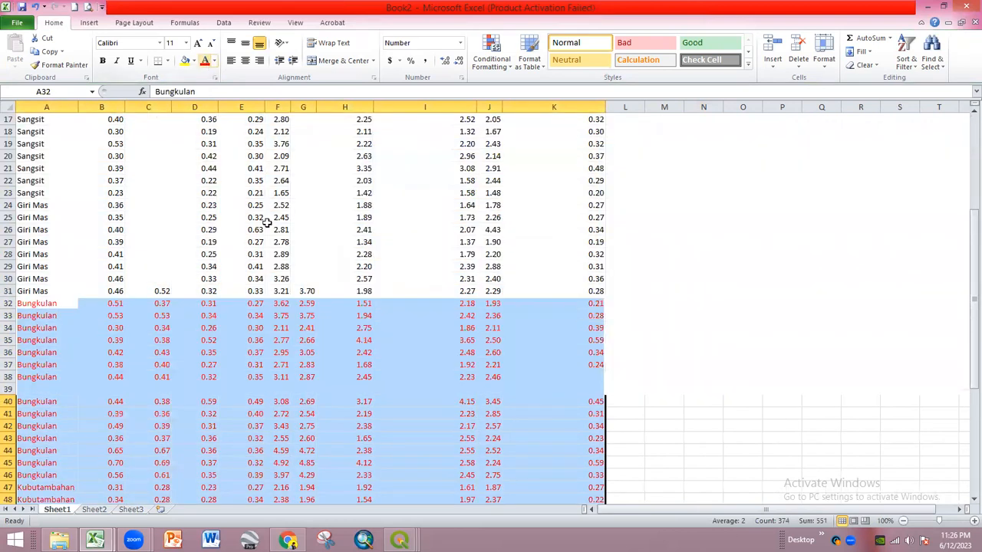
scroll(357, 333, "up", 5)
left_click(647, 228)
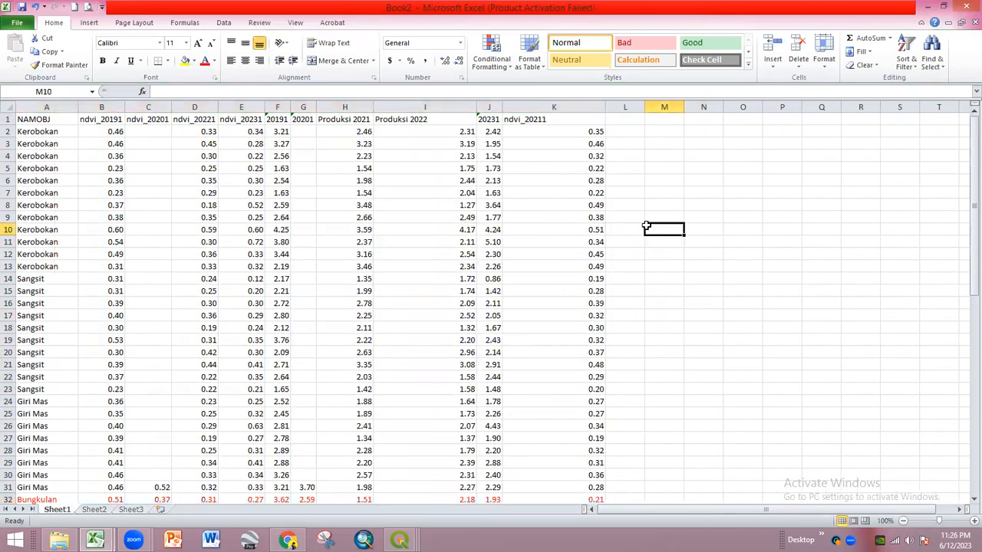
scroll(335, 159, "down", 9)
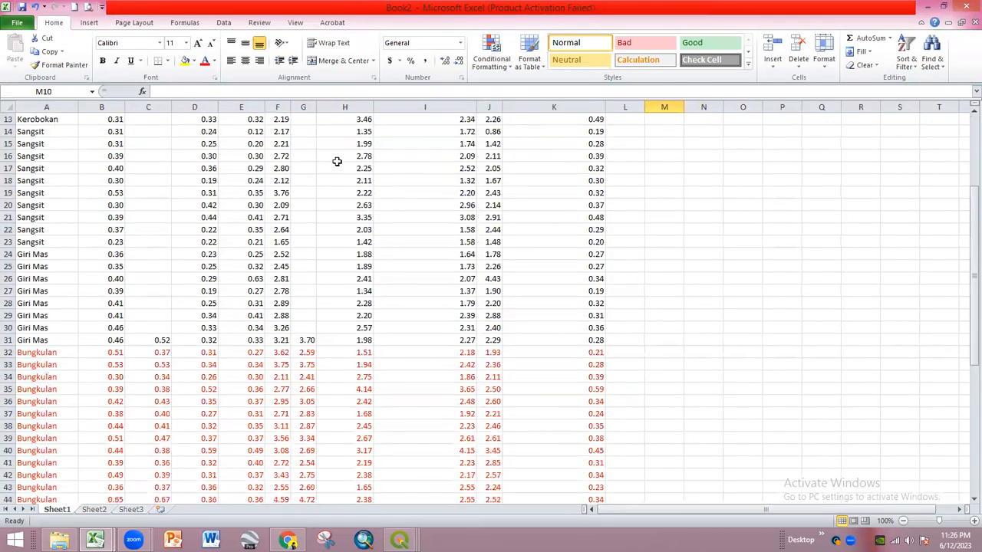
scroll(359, 250, "down", 4)
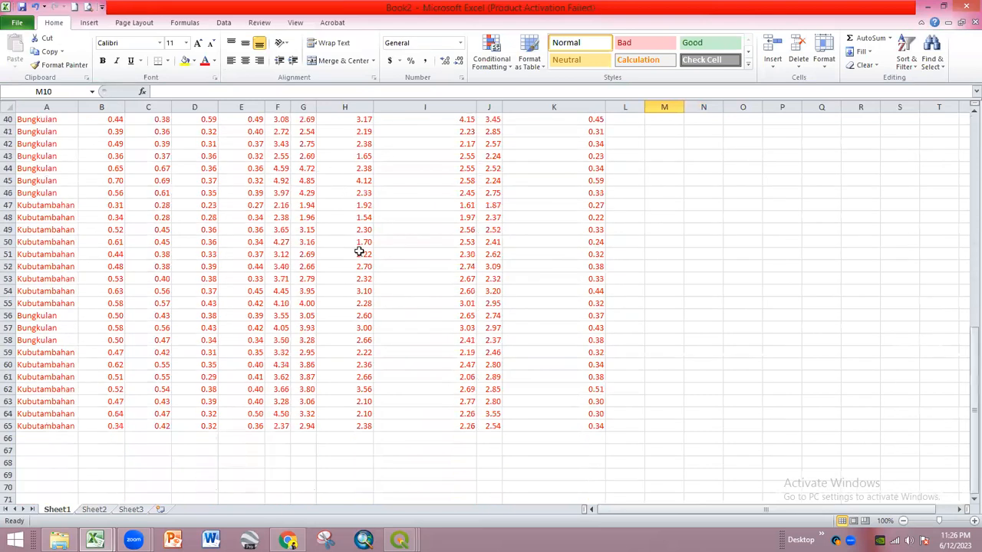
- Enter =AVERAGE(B32:B65) in cell B66
left_click(111, 439)
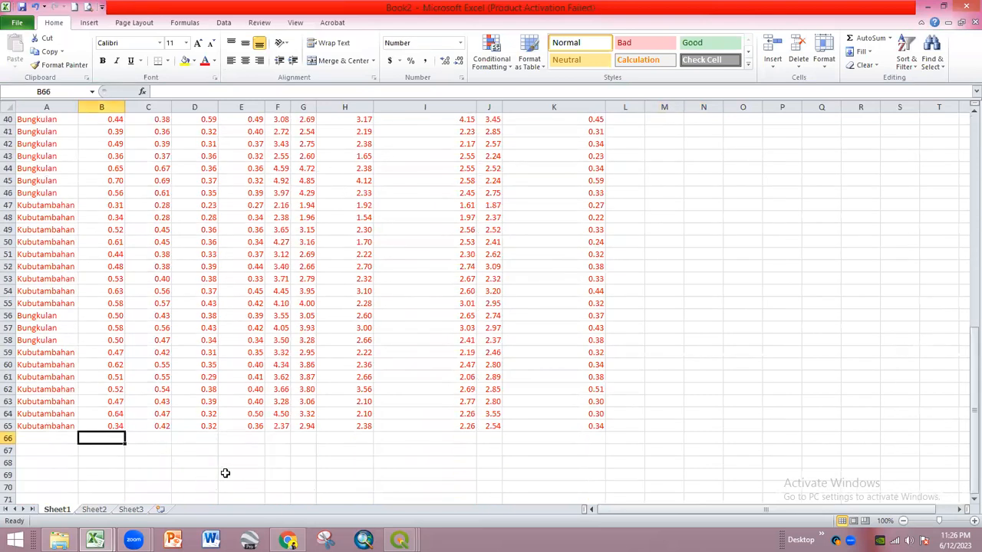
type("=ave")
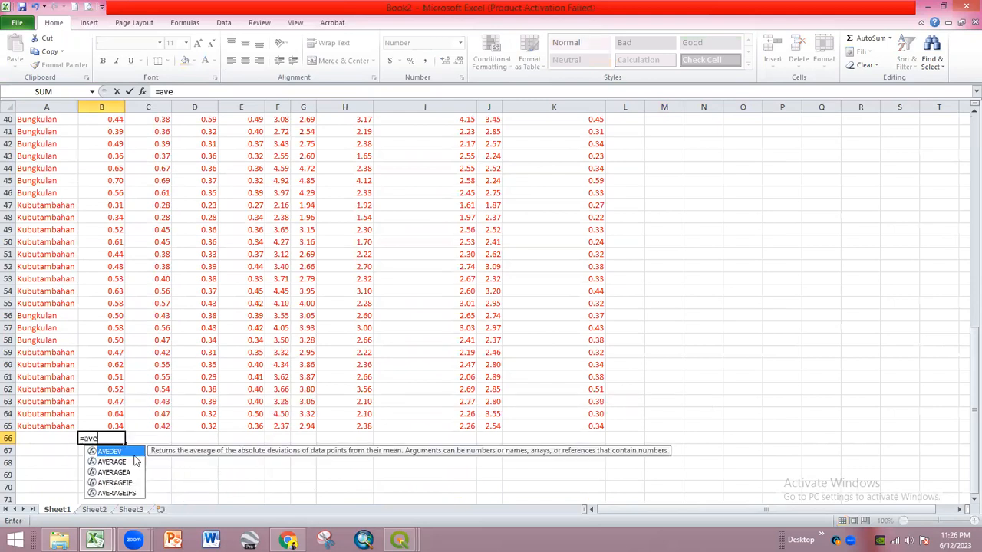
double_click(135, 460)
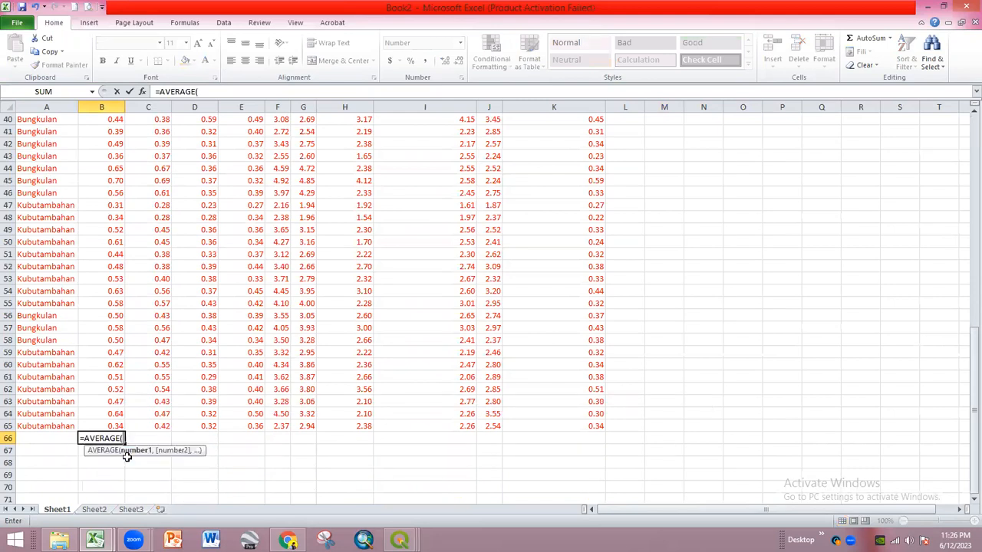
scroll(136, 376, "up", 6)
left_click(115, 243)
scroll(138, 330, "down", 7)
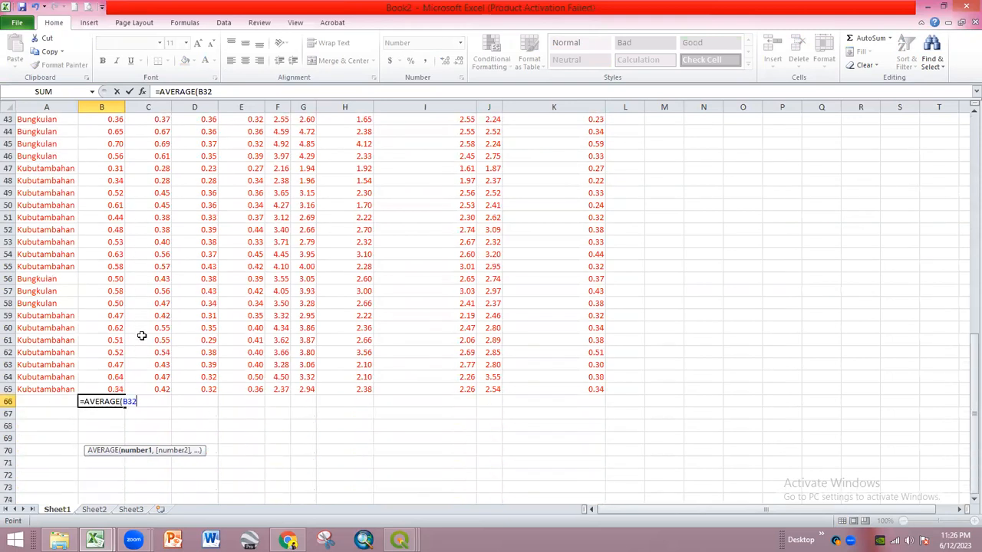
left_click(115, 389, "shift")
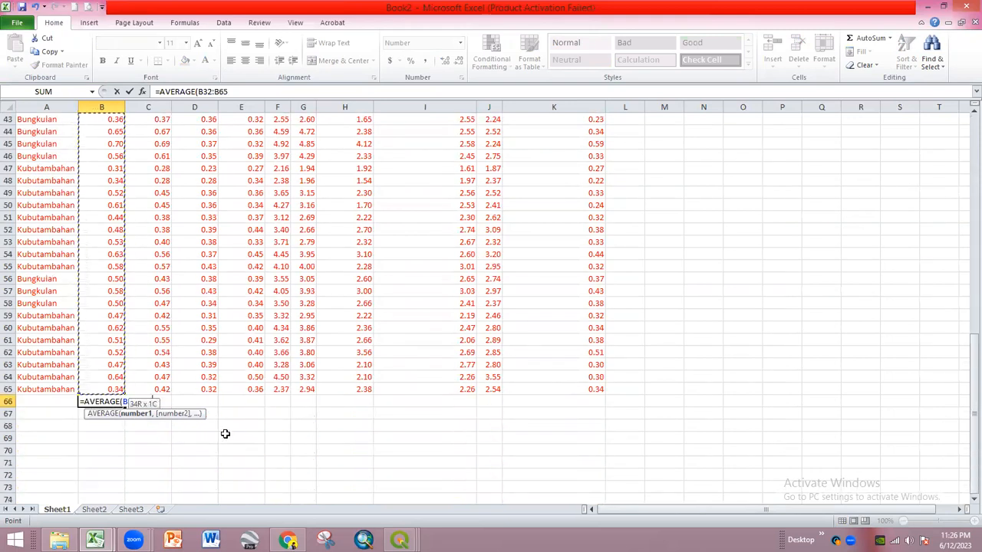
key("Return")
- Fill the B66 average formula across row 66 through column K
left_click(116, 402)
left_click_drag(125, 407, 606, 408)
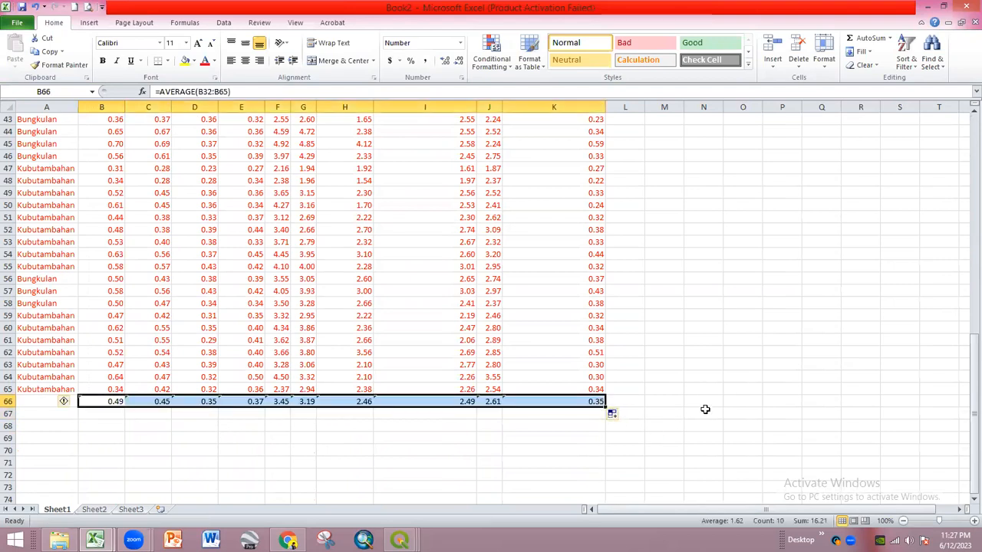
scroll(698, 399, "up", 6)
scroll(695, 395, "down", 4)
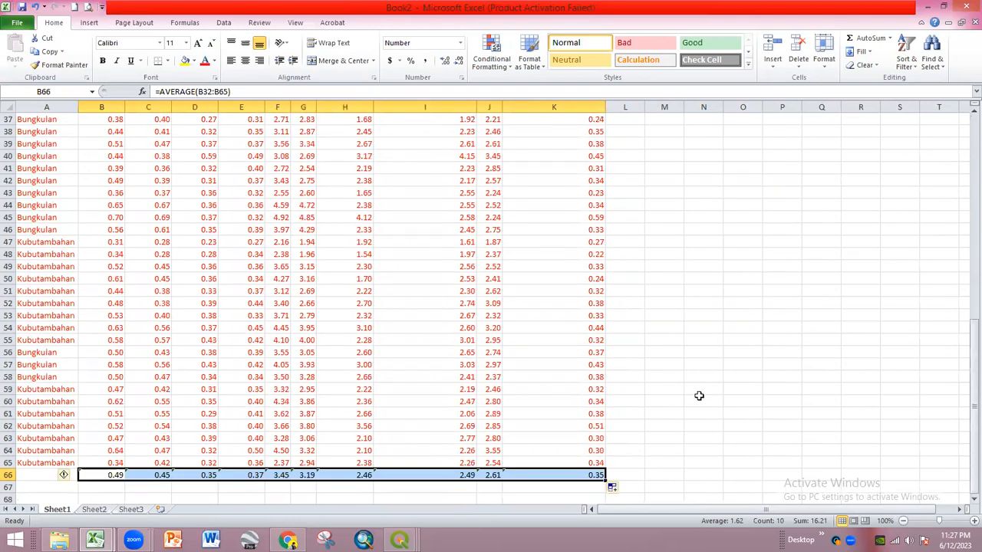
scroll(687, 390, "up", 12)
- Move the ndvi_20211 column so it sits before column D
left_click(546, 106)
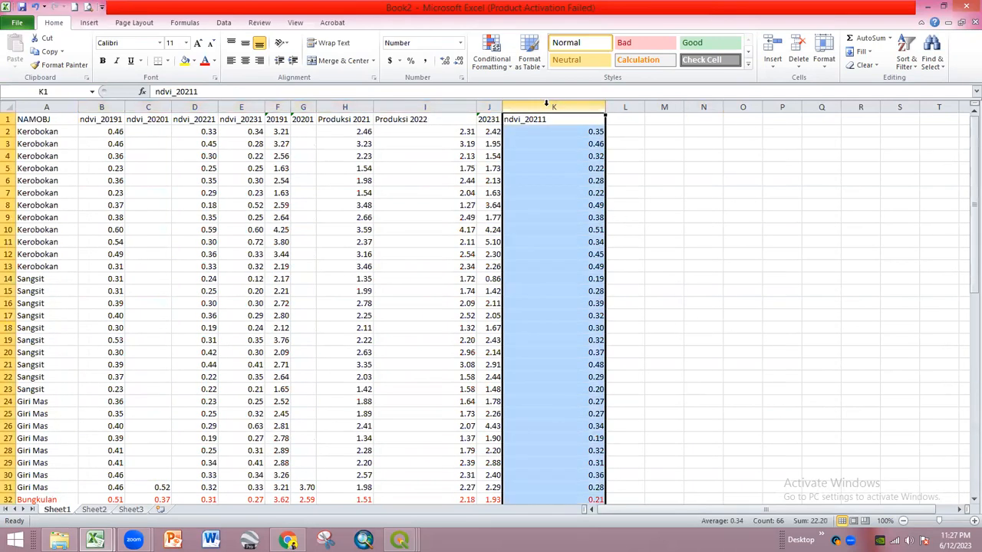
key("ctrl+c")
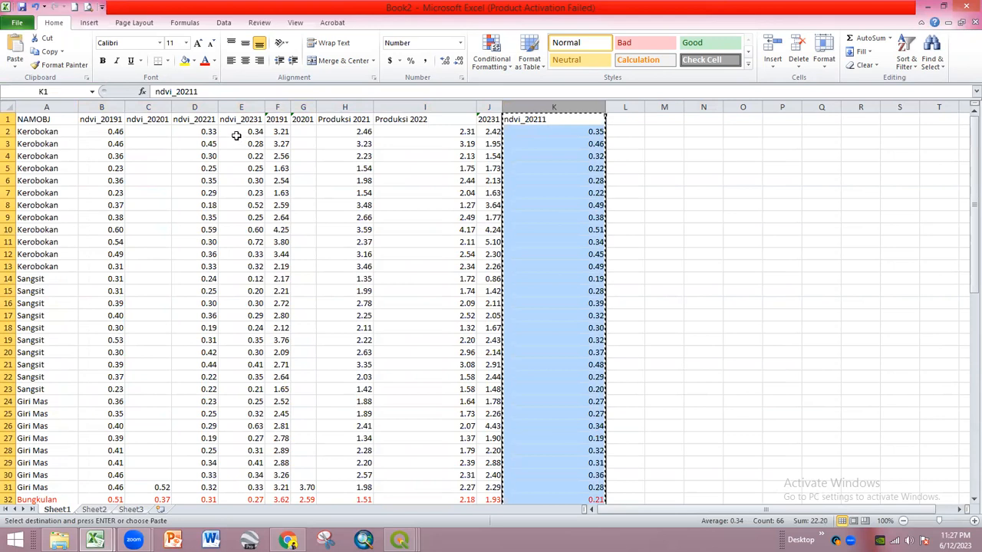
left_click(161, 106)
right_click(162, 106)
left_click(195, 106)
right_click(192, 106)
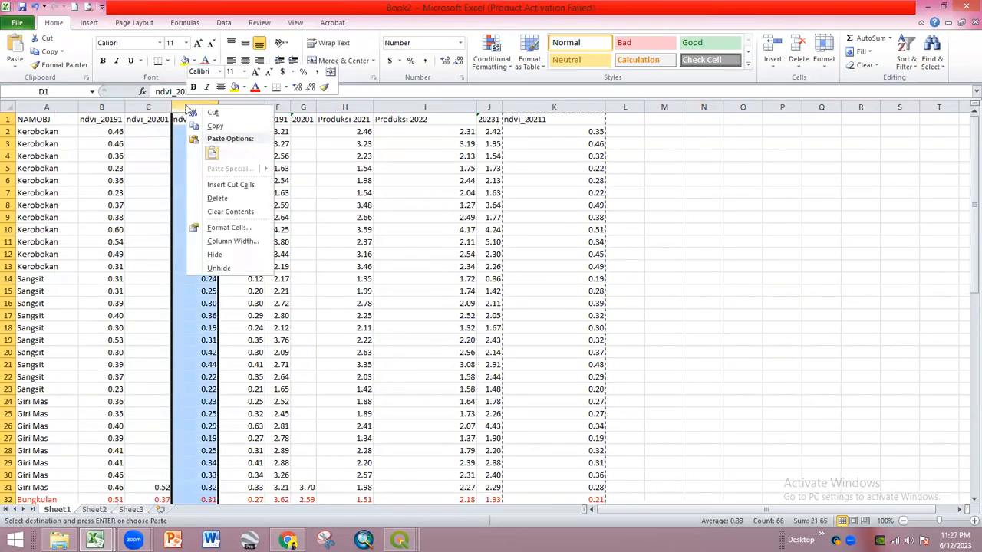
left_click(216, 184)
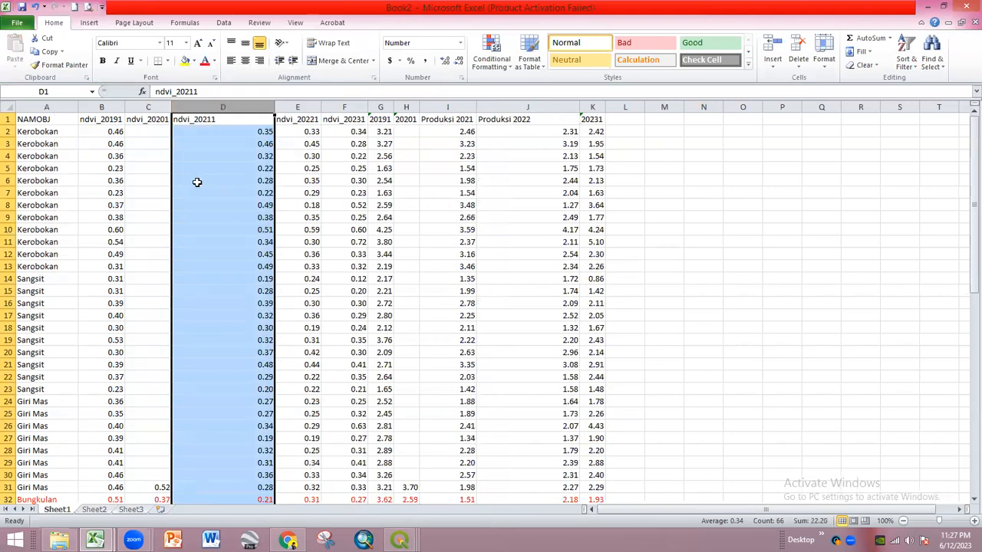
left_click(147, 163)
- Rename headers B1:F1 to NDVI 2019 through NDVI 2023
left_click(112, 121)
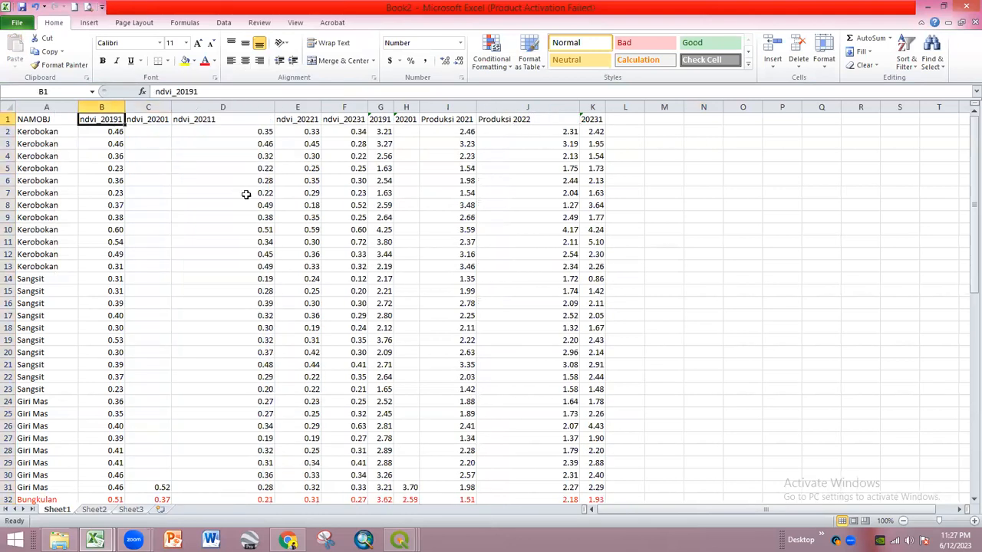
type("NDVI 2019")
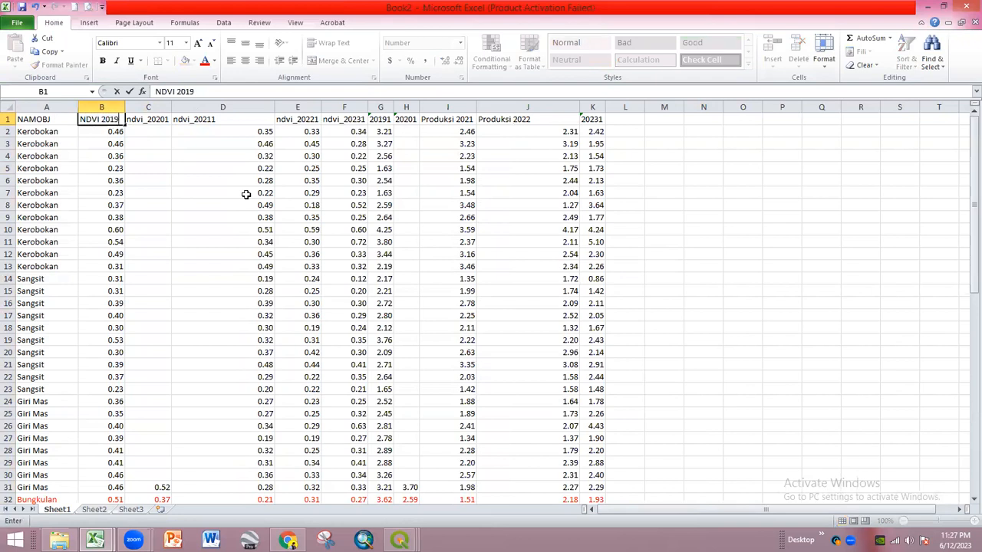
key("Tab")
type("NDVI 2020")
key("Tab")
type("NDVI")
type("202")
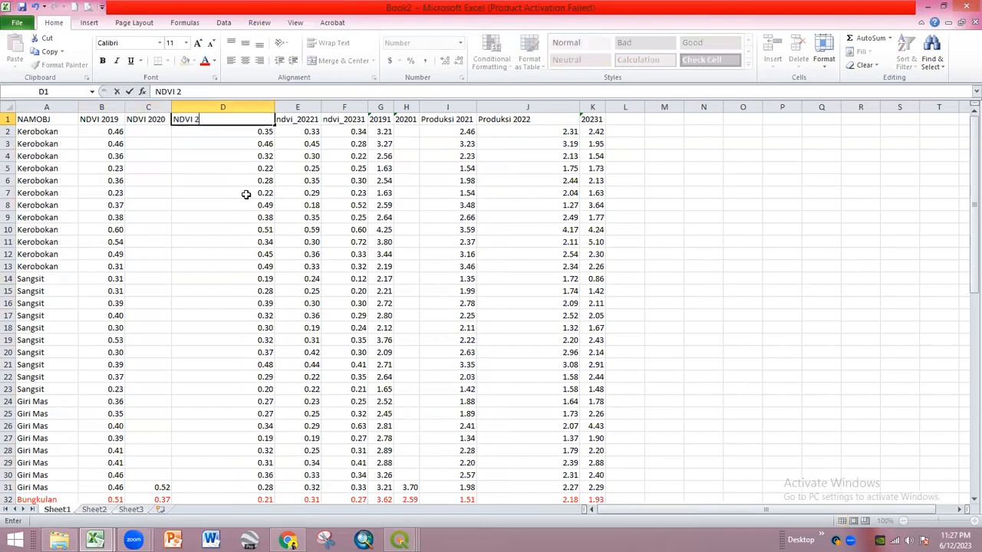
type("1")
key("Tab")
key("BackSpace")
type("NDVI 2022")
key("Tab")
key("BackSpace")
type("NDVI 20")
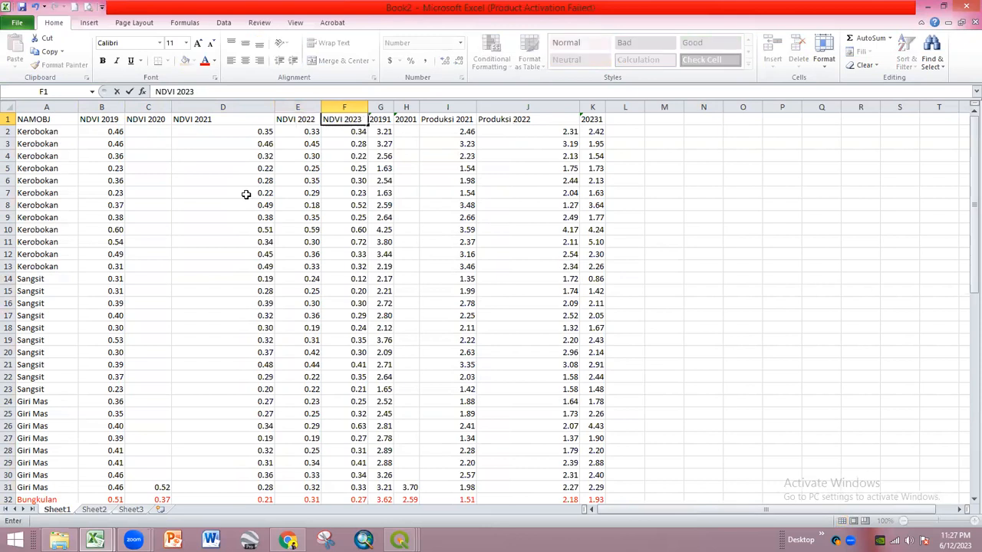
key("Tab")
- Label G1 and H1 PRODUKSI 2019 and PRODUKSI 2020, autofitting columns G and H
type("PRODUKSI 2019")
key("Tab")
type("PRODUKSI")
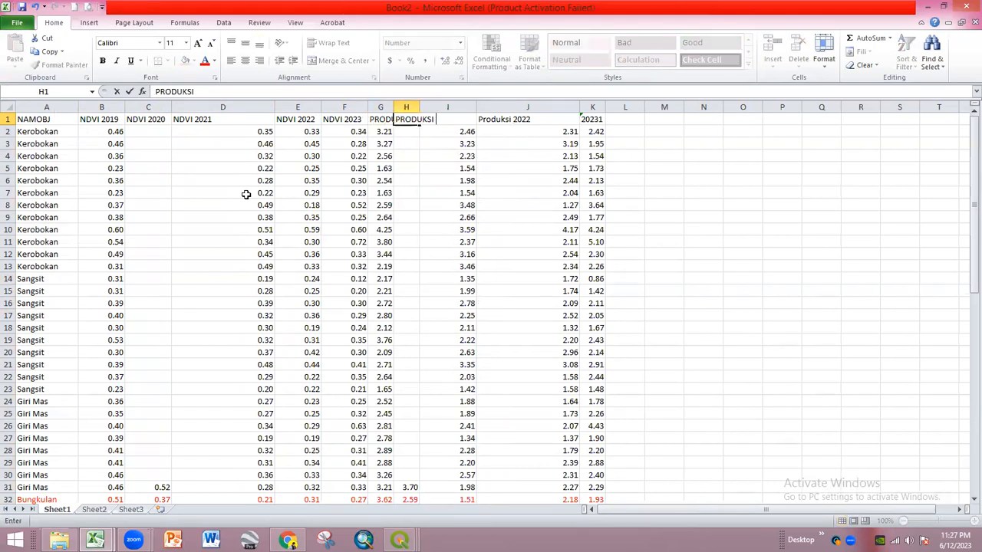
type(" 2020")
key("Return")
double_click(420, 107)
double_click(393, 107)
- Label I1:K1 with the 2021–2023 production headers, J1 reading PERODUKSI 2022
left_click(513, 117)
type("PRO")
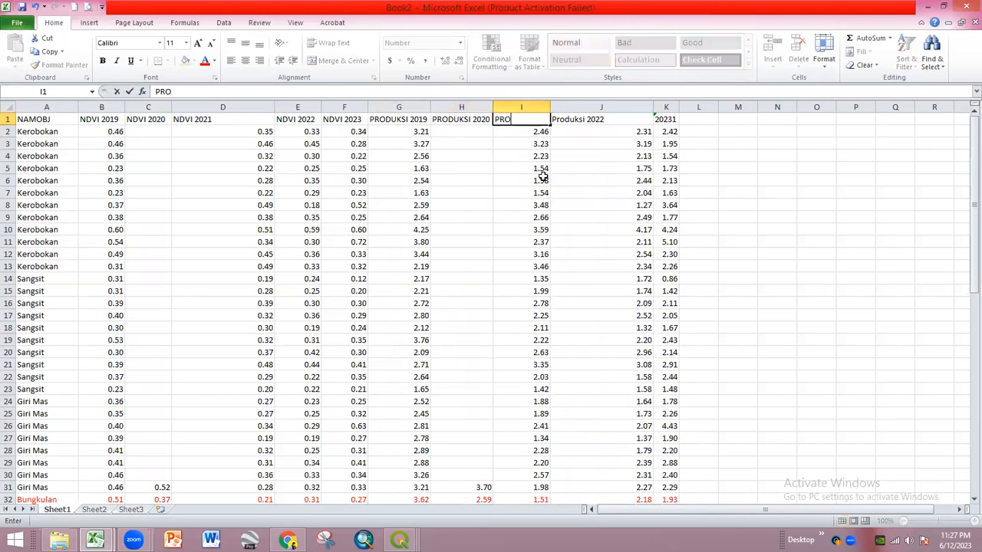
type("DUKSI 2021")
key("Tab")
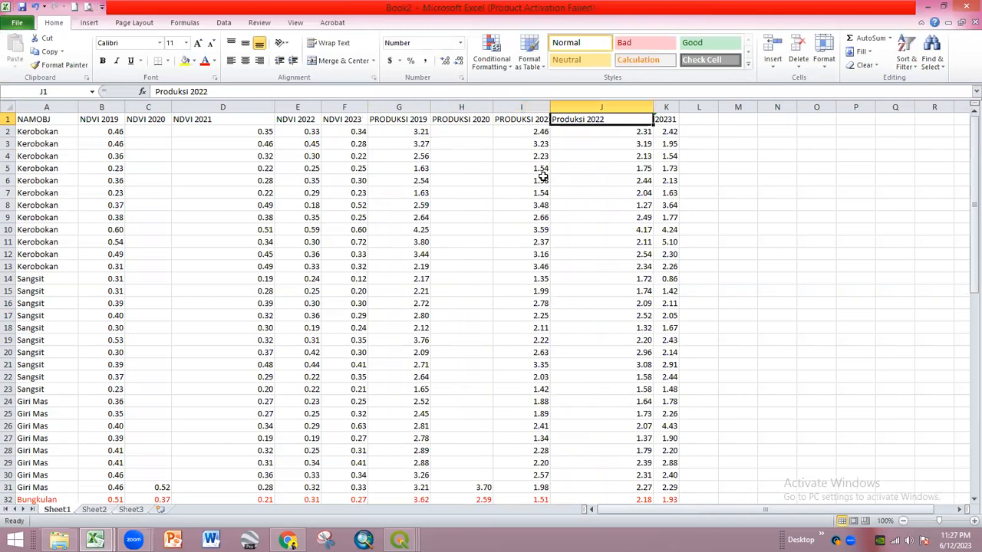
type("PERO")
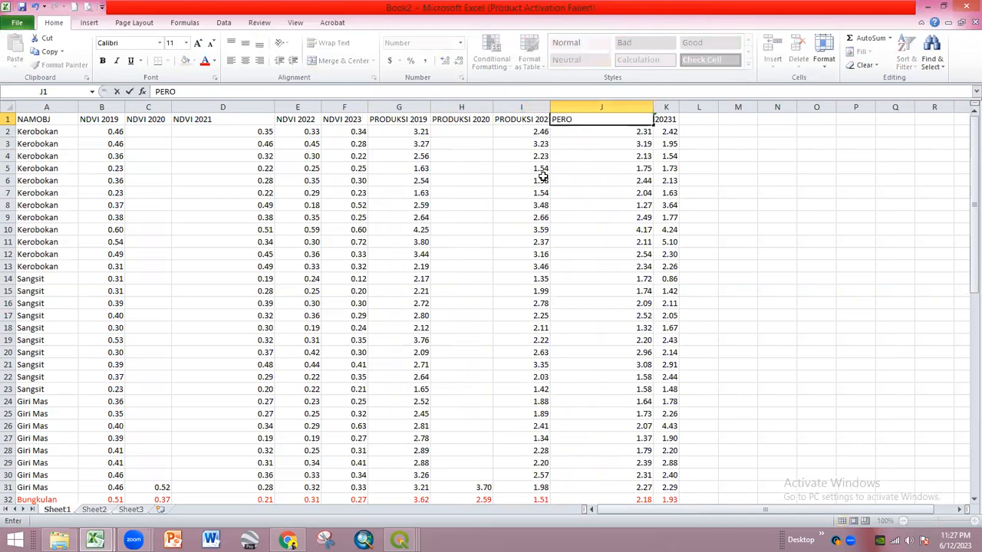
type("DUKSI 2022")
key("Tab")
type("PE")
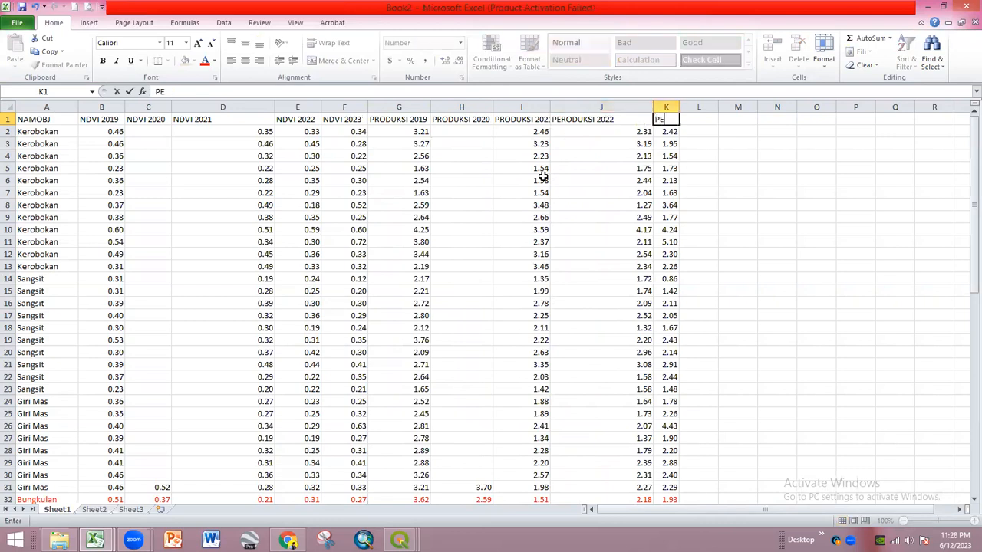
type("ODUKSI 202")
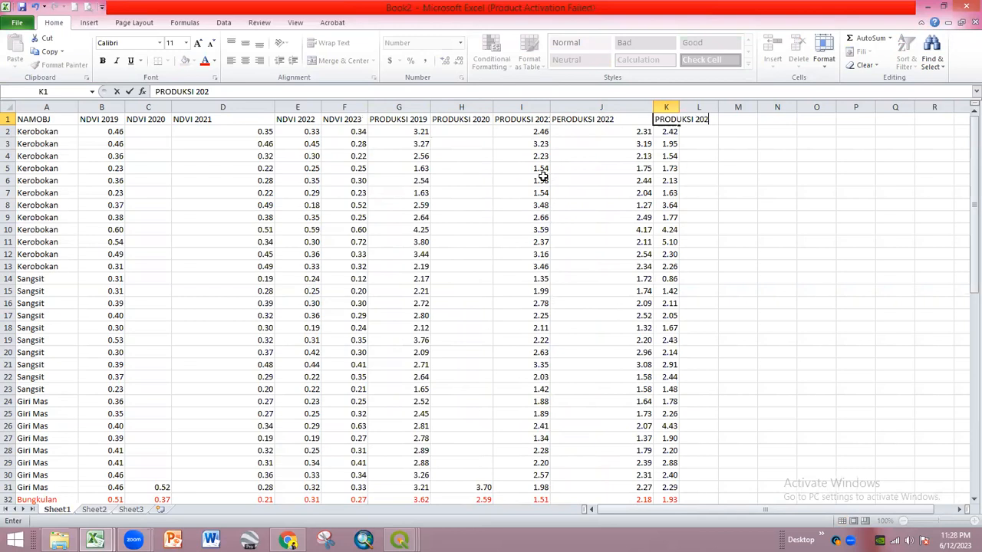
type("3")
key("Return")
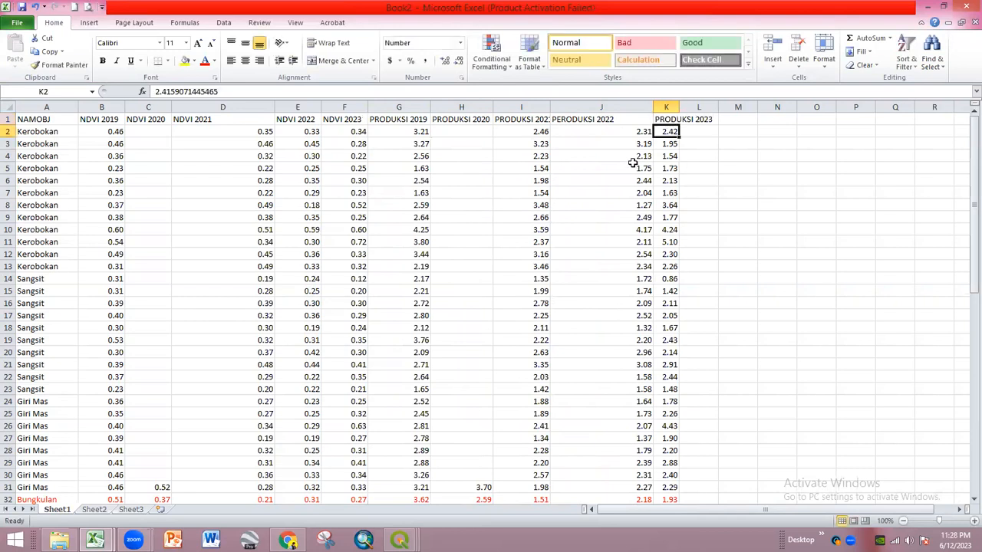
- Autofit column K to its PRODUKSI 2023 header
double_click(678, 104)
scroll(767, 200, "down", 3)
scroll(764, 246, "up", 3)
scroll(756, 266, "down", 4)
scroll(162, 359, "down", 4)
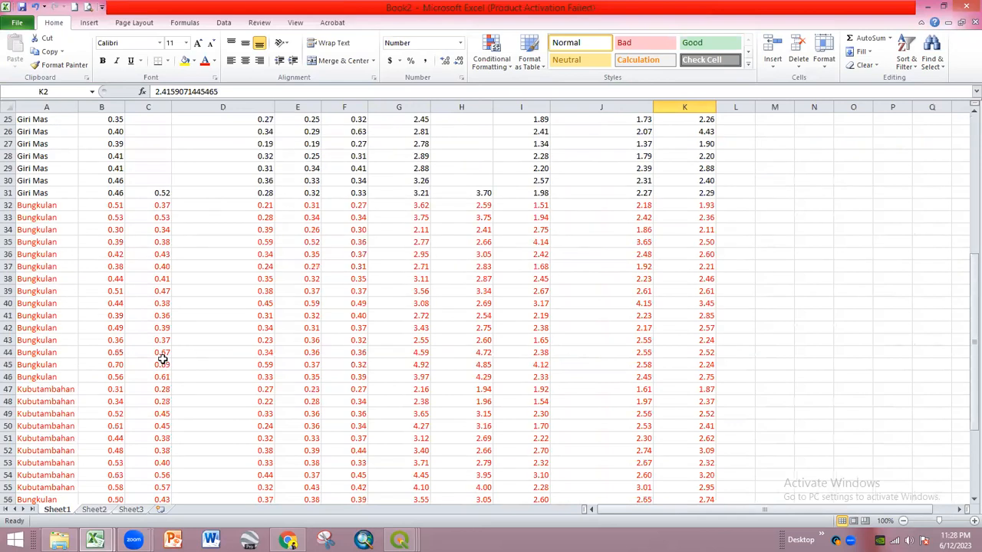
scroll(281, 313, "up", 1)
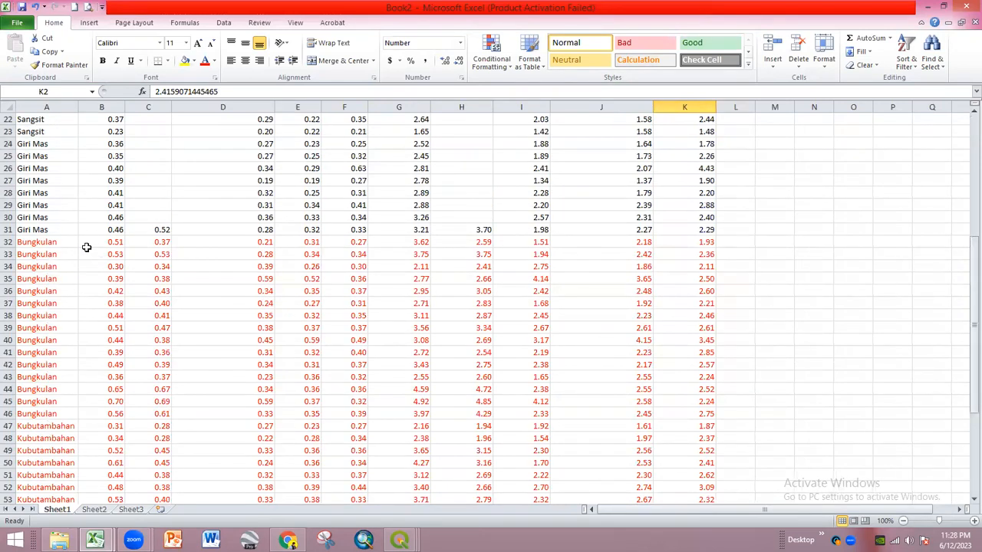
scroll(8, 229, "up", 7)
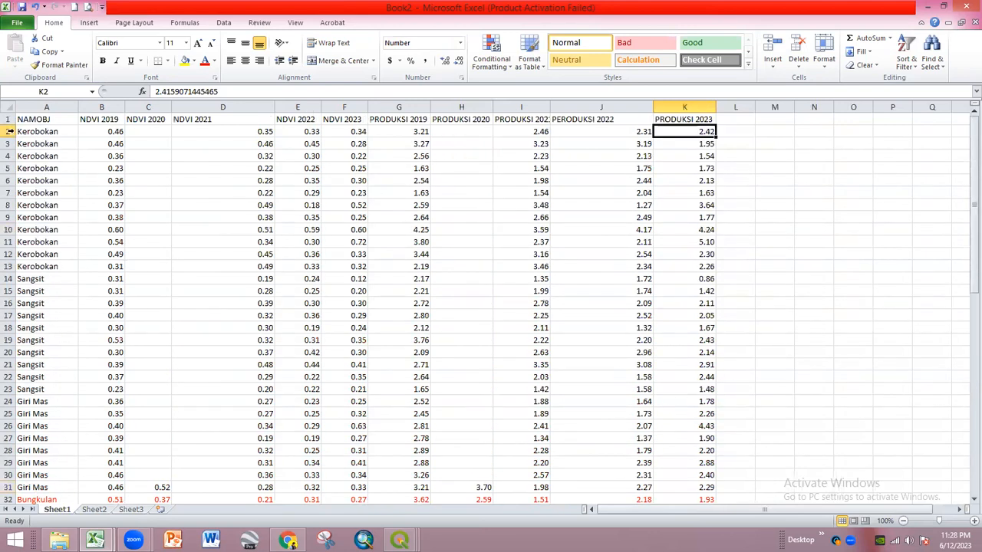
scroll(317, 285, "down", 19)
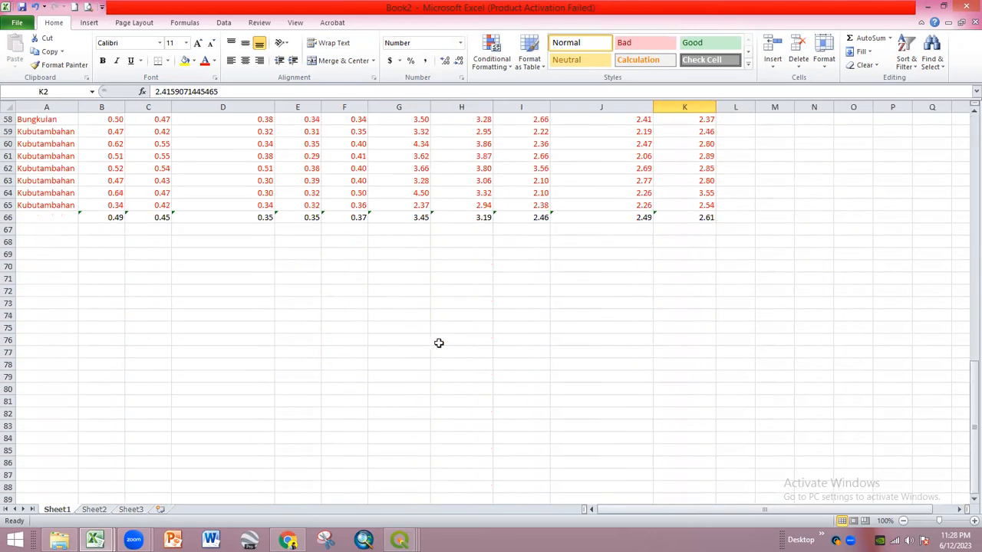
left_click(671, 308)
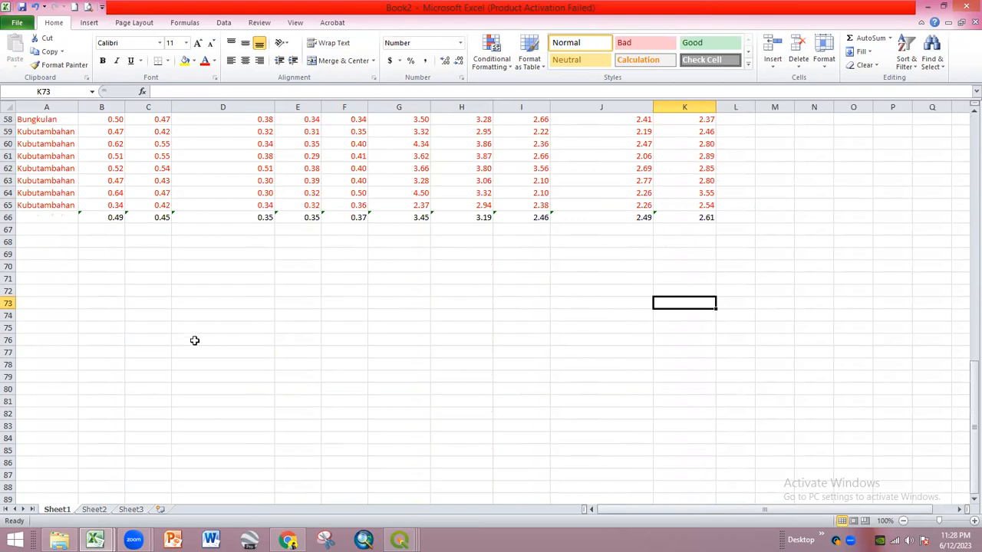
scroll(192, 343, "up", 2)
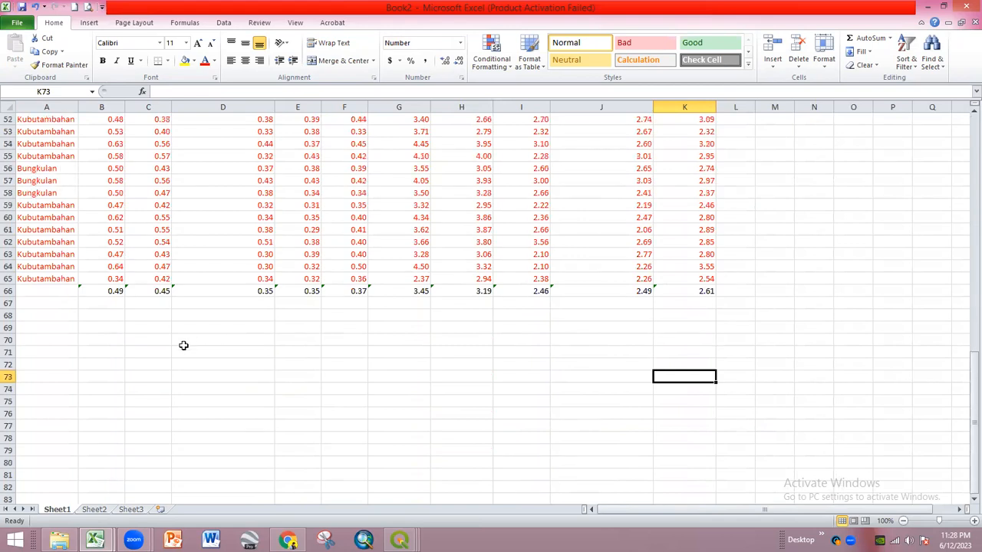
- Select B66:K66 to review the averages, 0.49 to 2.61
left_click(114, 293)
left_click(690, 290, "shift")
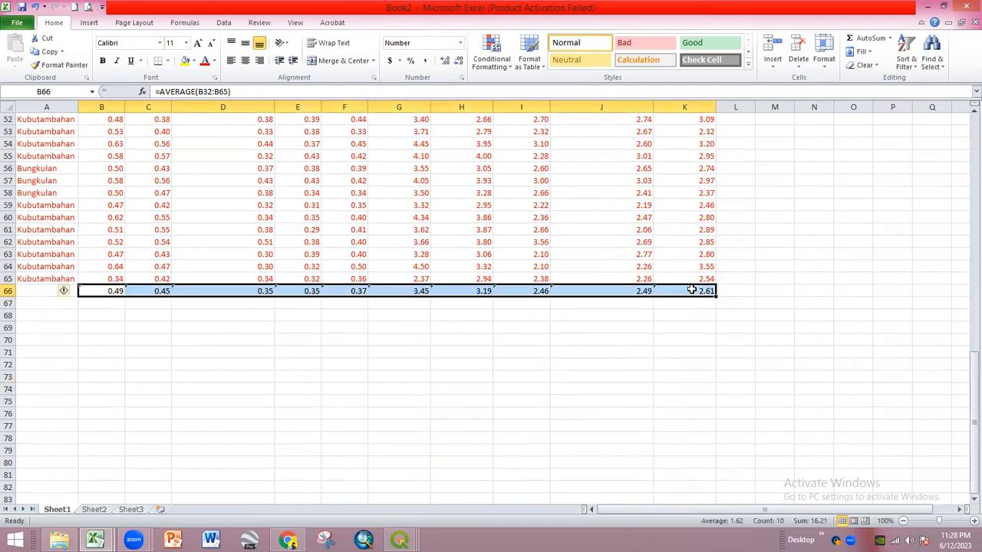
scroll(537, 377, "up", 17)
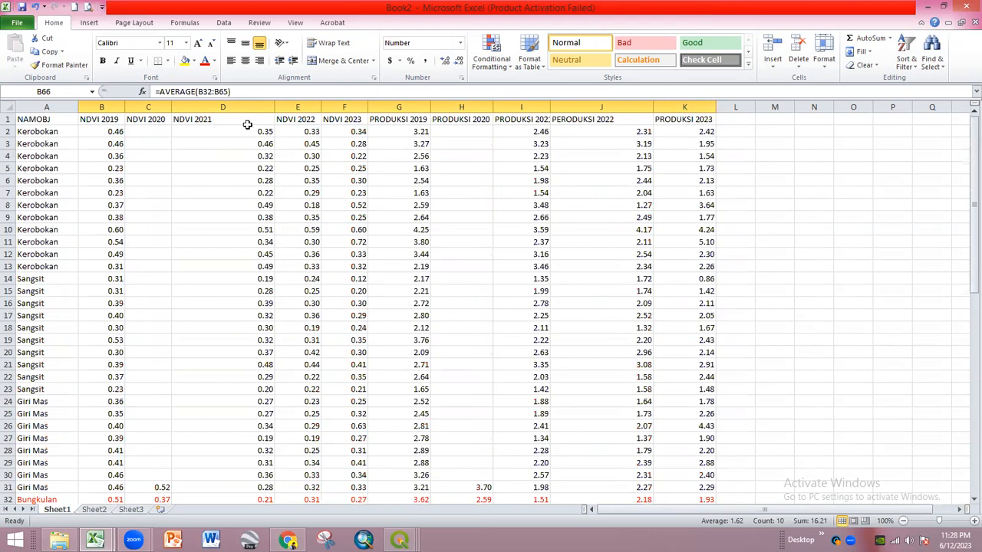
scroll(509, 223, "down", 18)
left_click(461, 341)
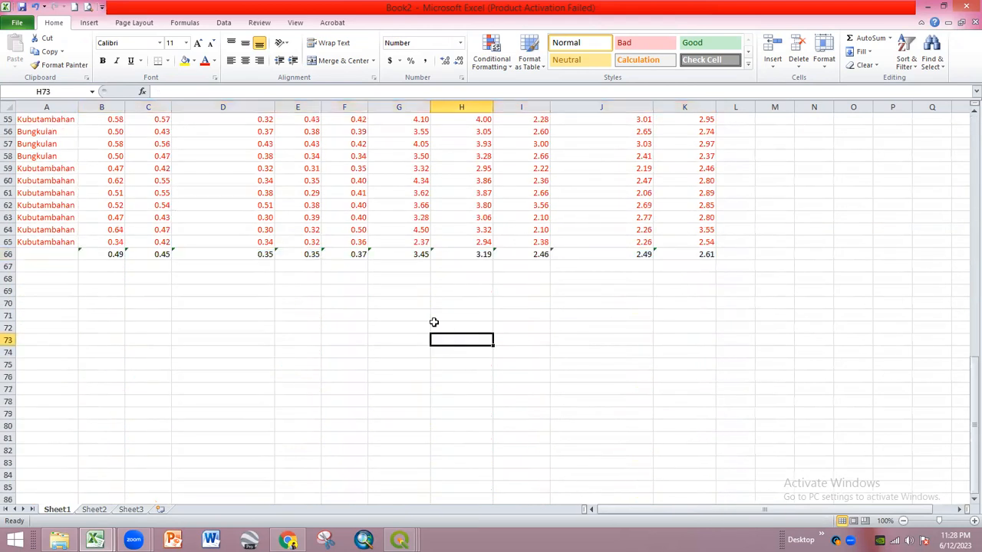
scroll(458, 331, "up", 18)
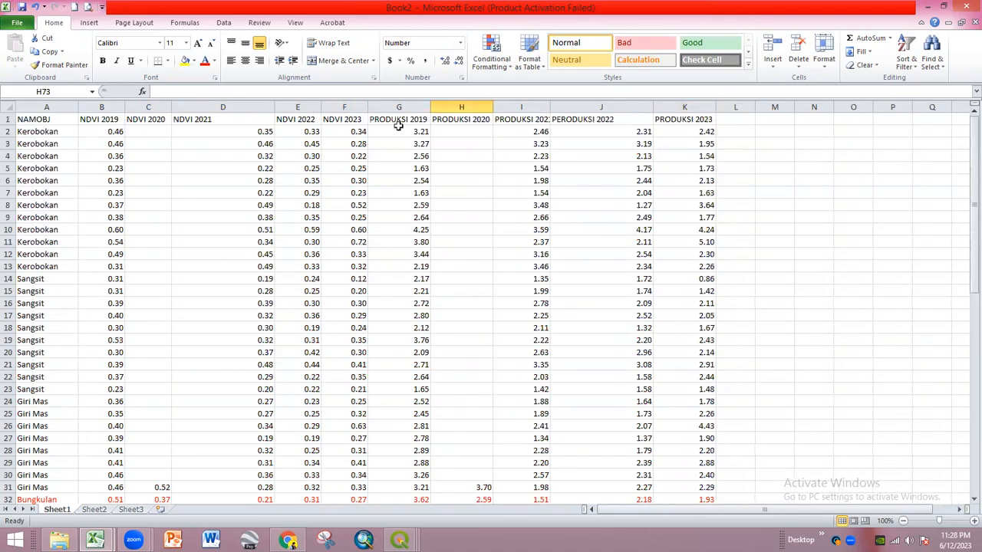
- Copy the PRODUKSI 2019–2023 headers and paste them down column C from C70
left_click_drag(387, 119, 679, 115)
key("ctrl+c")
scroll(682, 273, "down", 18)
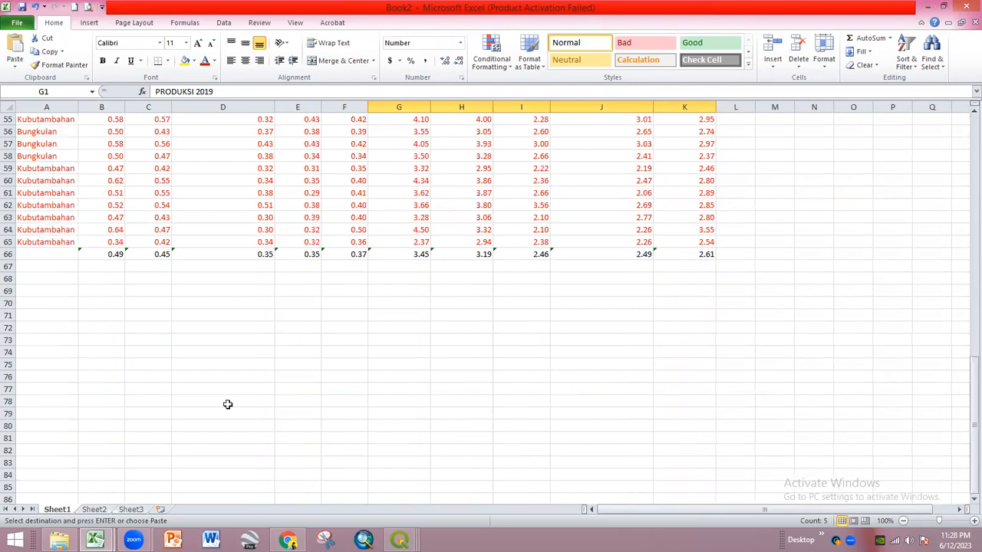
left_click(145, 308)
right_click(145, 308)
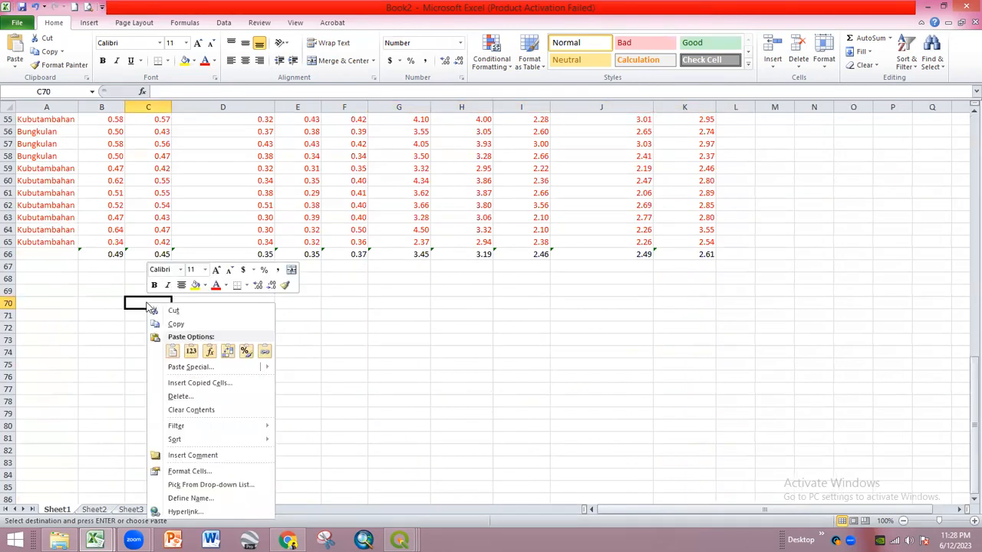
left_click(223, 350)
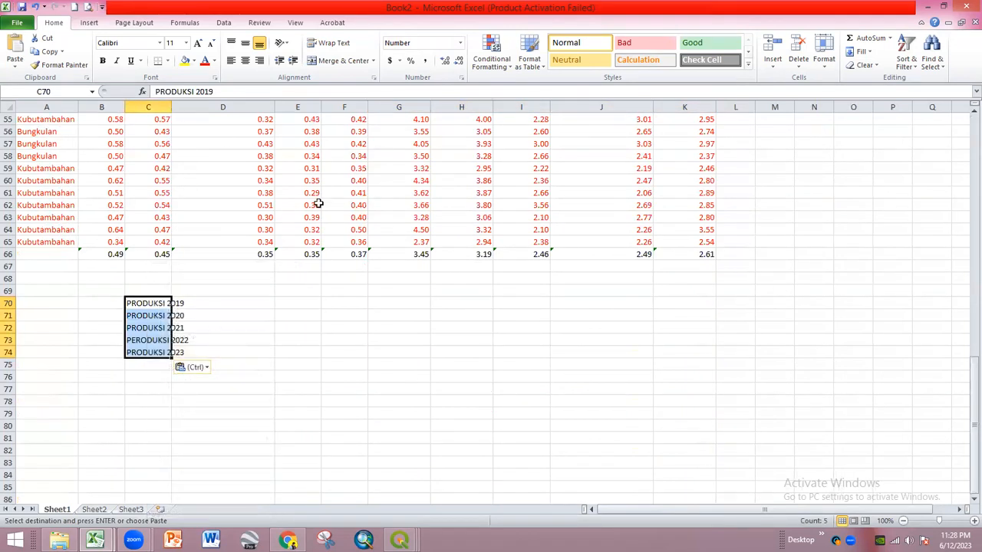
- Try pasting the G66:K66 production averages into D70, undoing the #REF! result
scroll(552, 377, "up", 18)
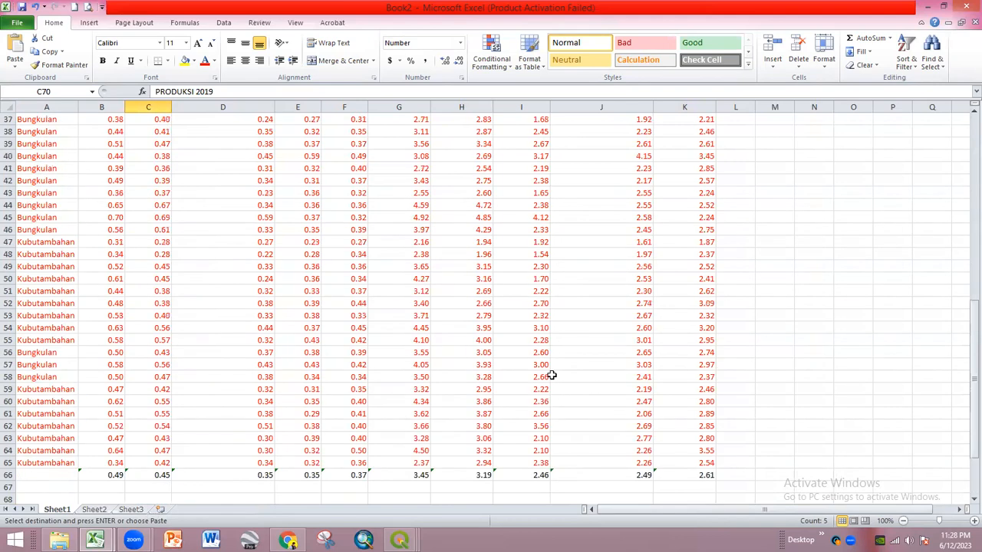
scroll(422, 324, "down", 4)
scroll(421, 325, "down", 15)
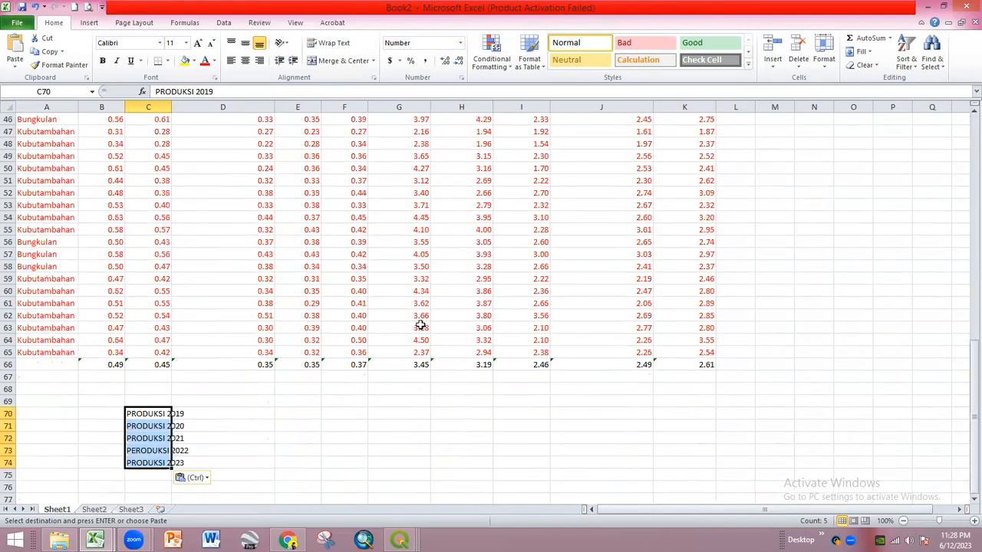
left_click(417, 217)
left_click(700, 217, "shift")
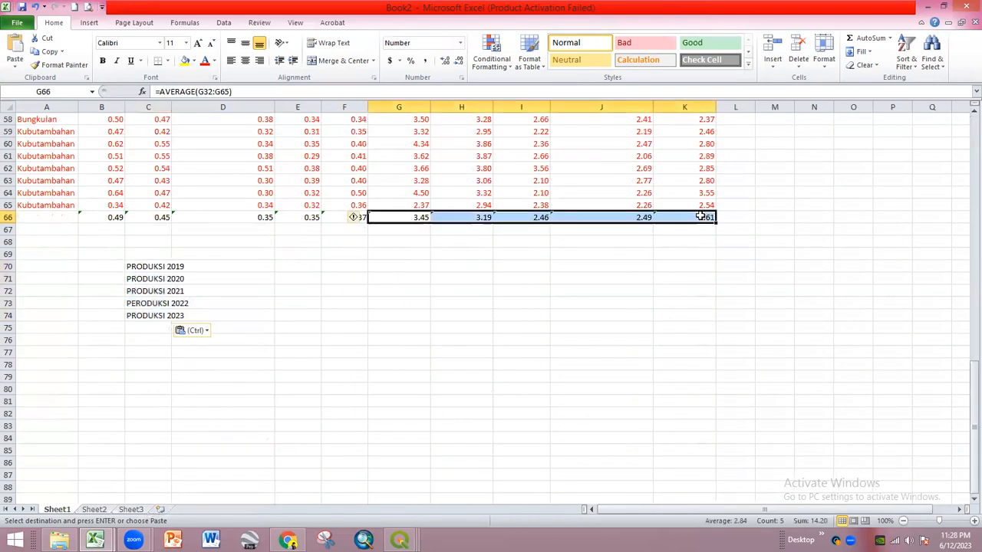
key("ctrl+c")
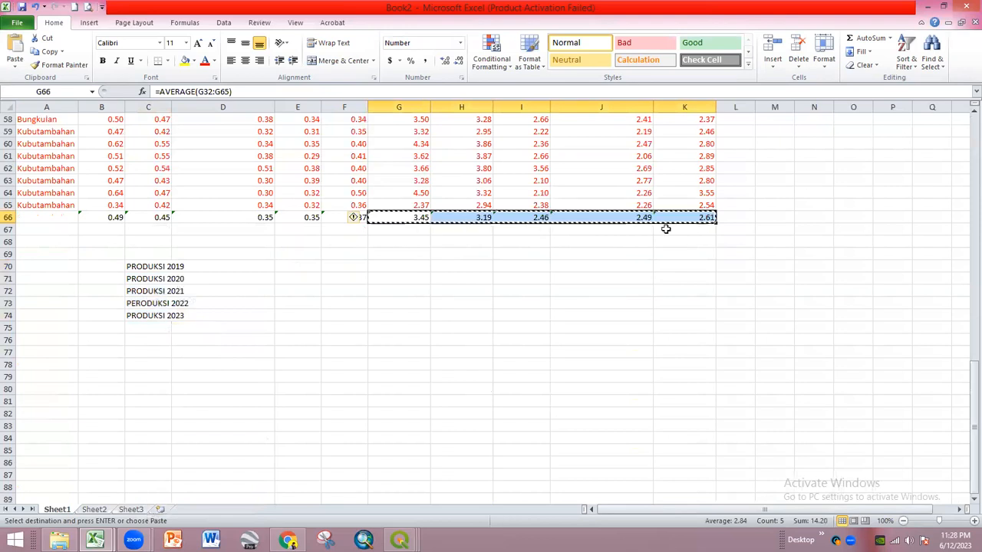
left_click(207, 266)
right_click(207, 267)
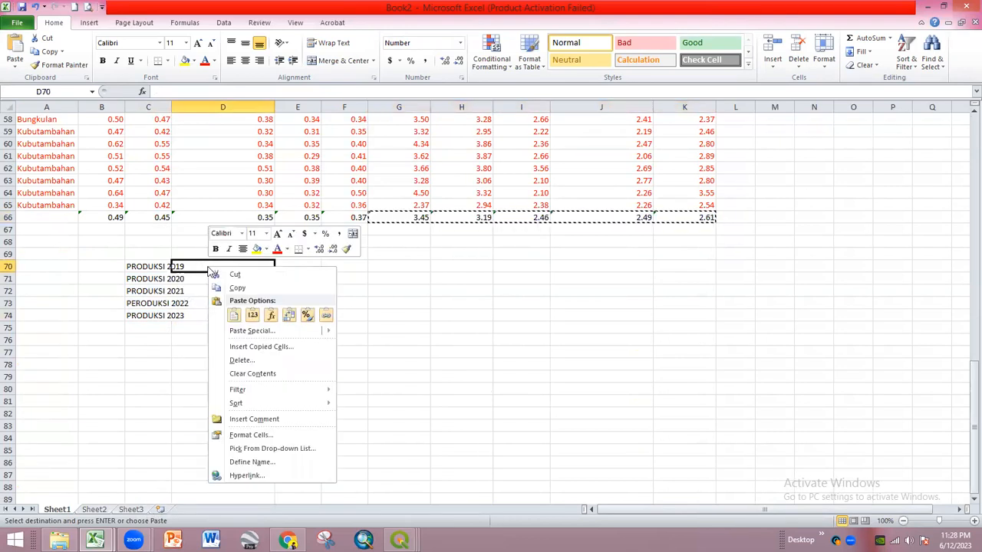
left_click(281, 315)
key("ctrl+z")
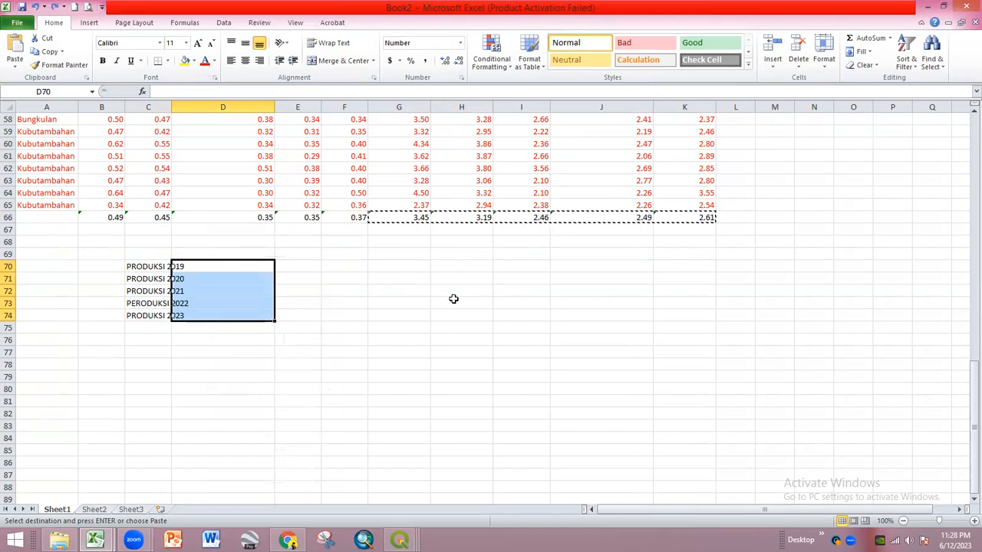
- Paste the 2020–2023 production averages as plain values in H68, then beside the year labels at D70
left_click(406, 217)
left_click(472, 217)
left_click(703, 218, "shift")
key("ctrl+c")
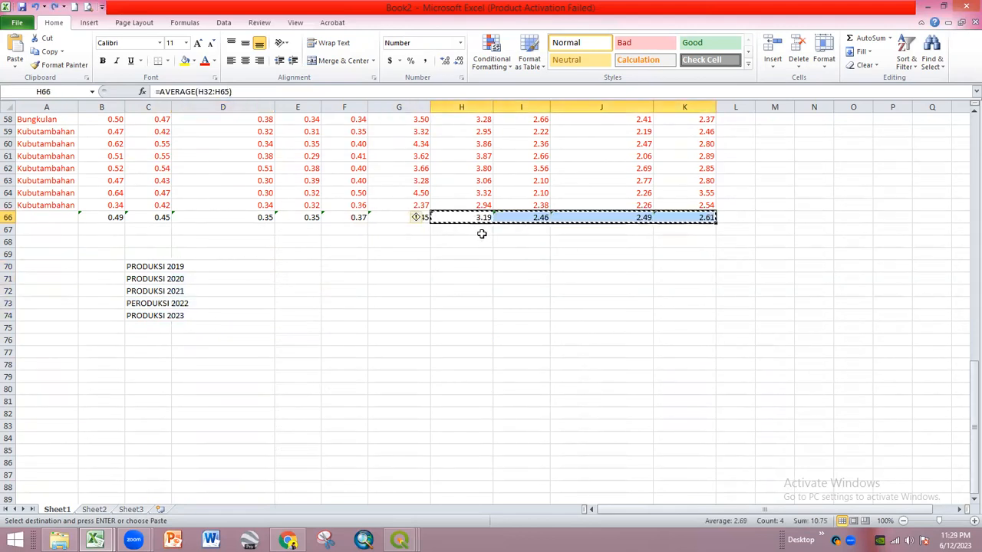
left_click(475, 241)
right_click(475, 241)
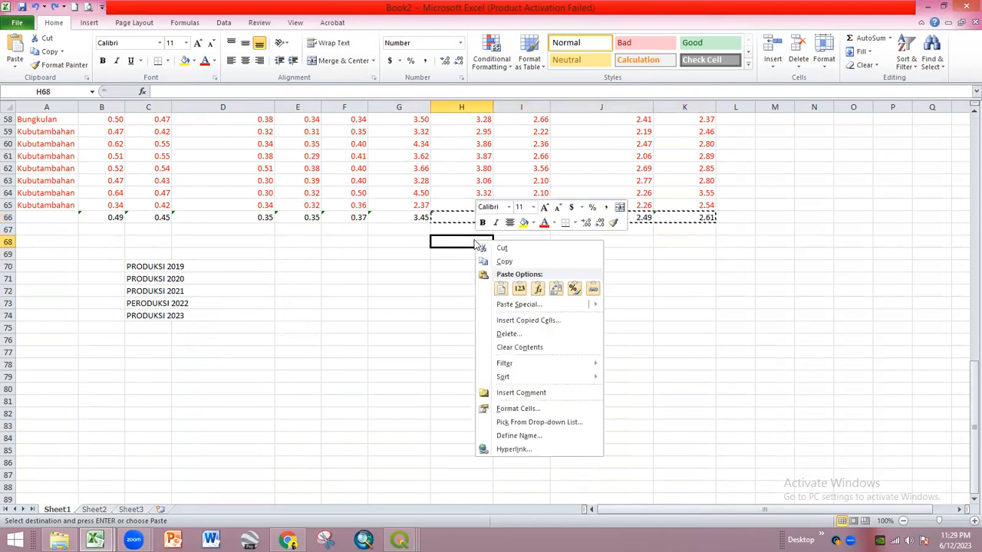
left_click(520, 289)
key("ctrl+c")
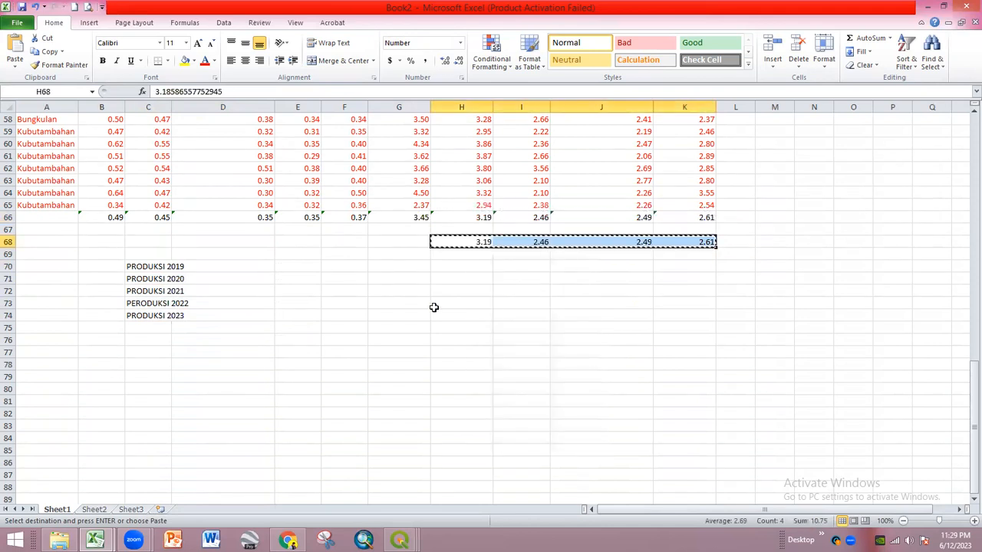
left_click(216, 272)
right_click(219, 267)
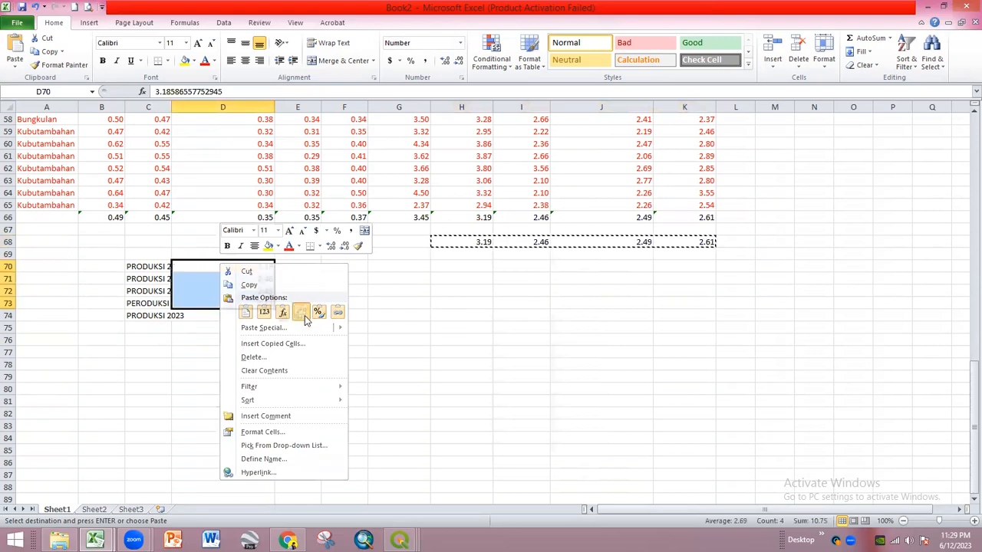
left_click(299, 314)
left_click(194, 318)
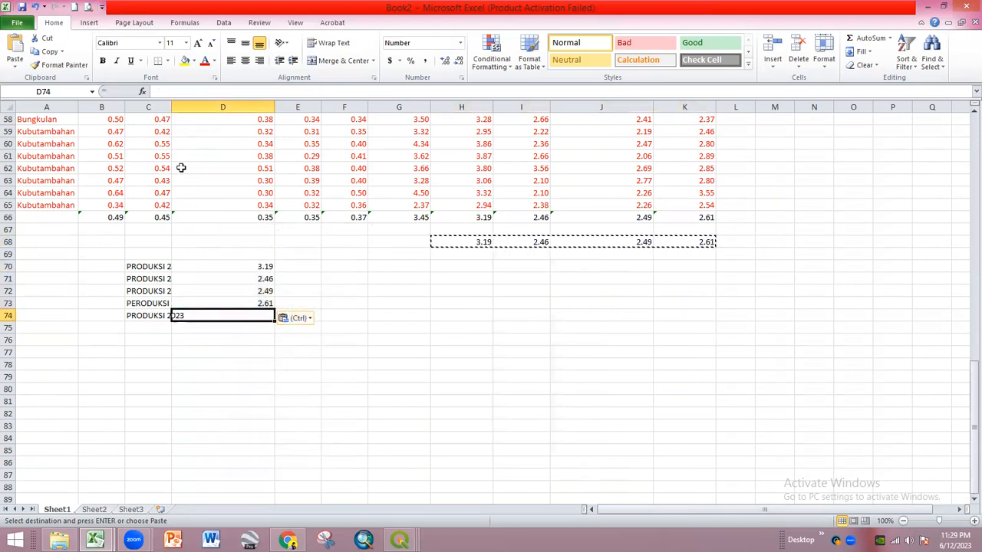
- Autofit column C, shift D70:D73 down to D71:D74, and enter 3.45 in D70
left_click(168, 116)
double_click(172, 106)
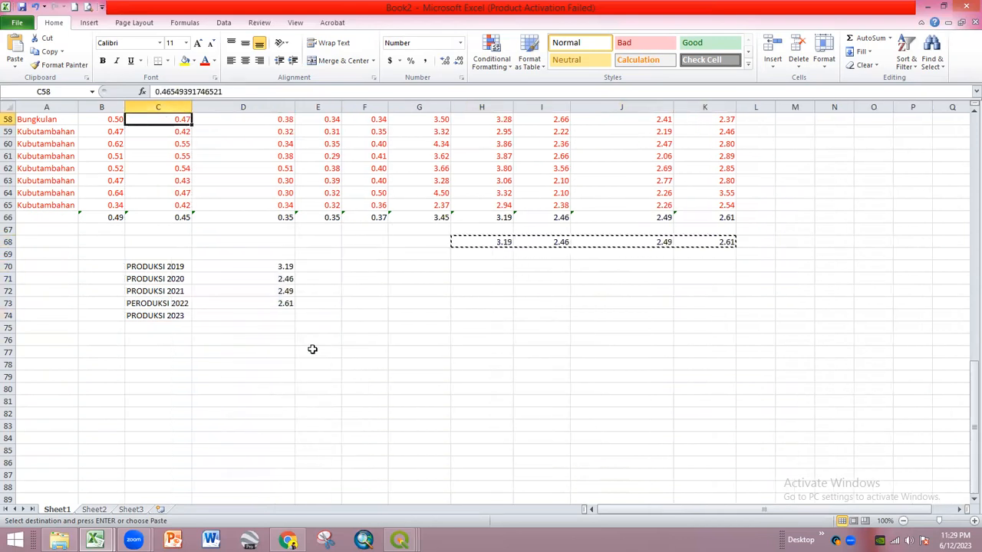
left_click(327, 376)
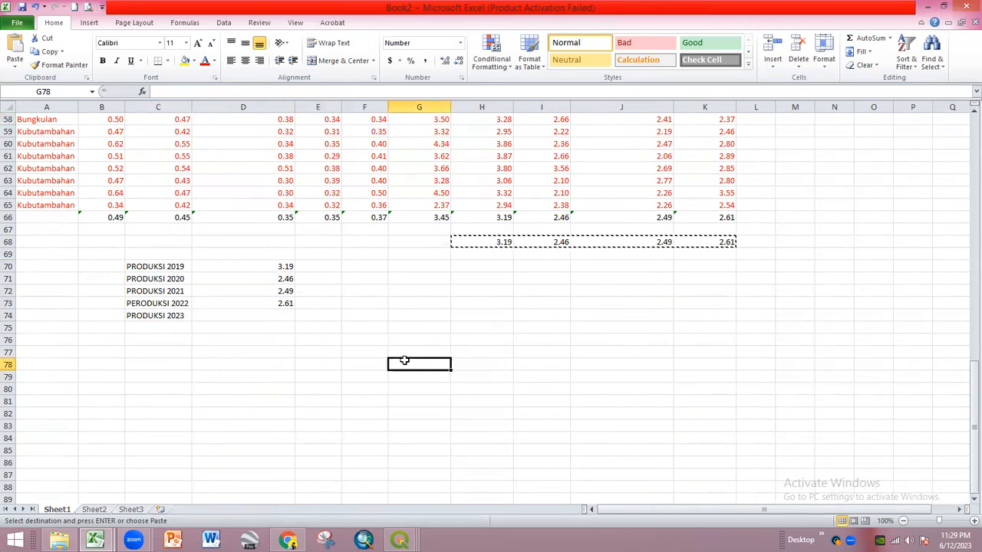
left_click_drag(283, 267, 284, 304)
key("ctrl+c")
left_click(278, 277)
key("Return")
left_click(273, 267)
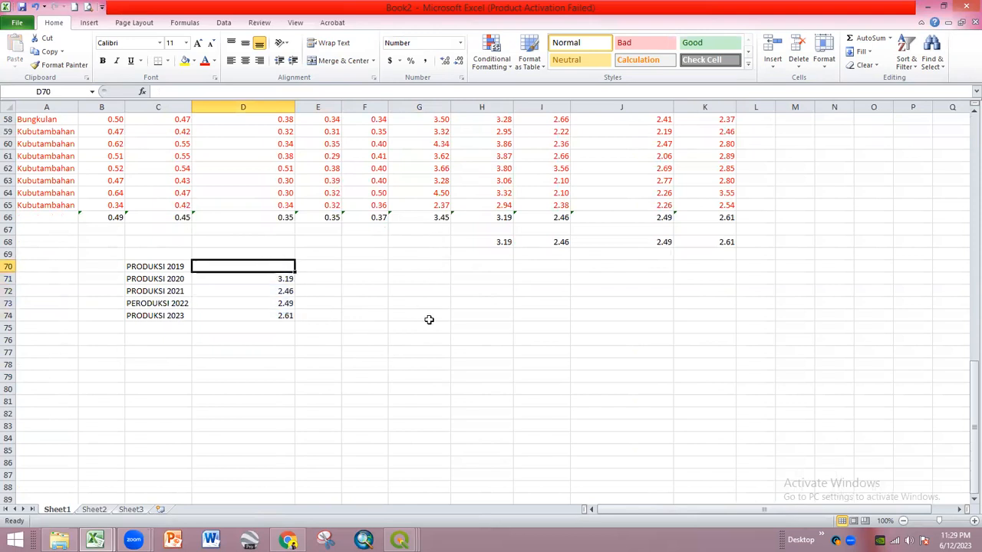
type("3.45")
key("Return")
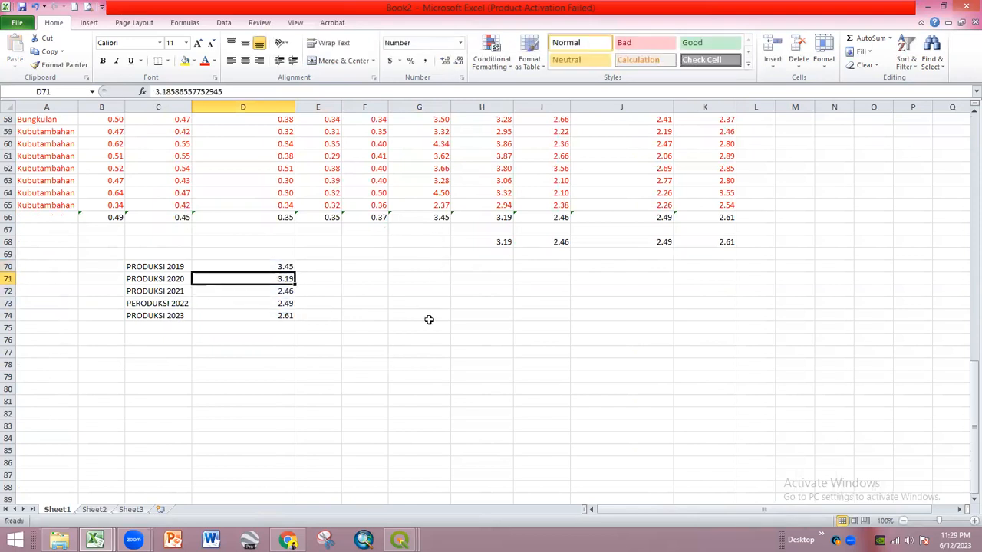
- Add headers Produksi (tahun) in C69 and Jumlah in D69
left_click(139, 254)
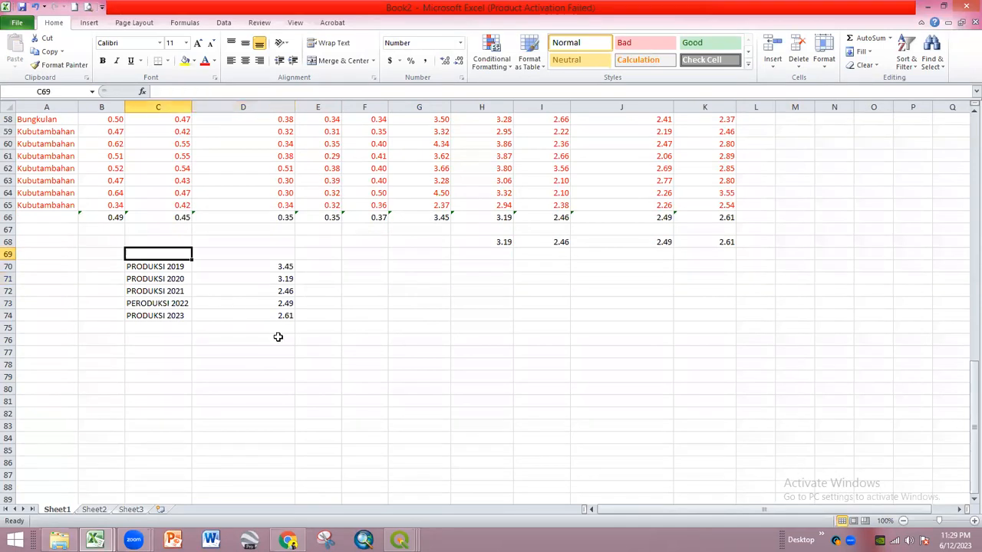
type("P")
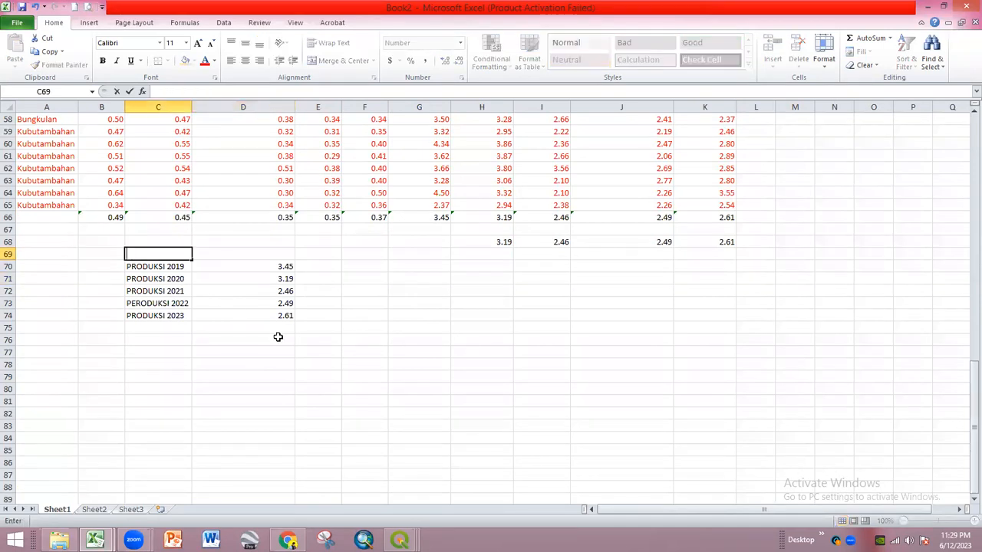
type("Produksi")
key("Return")
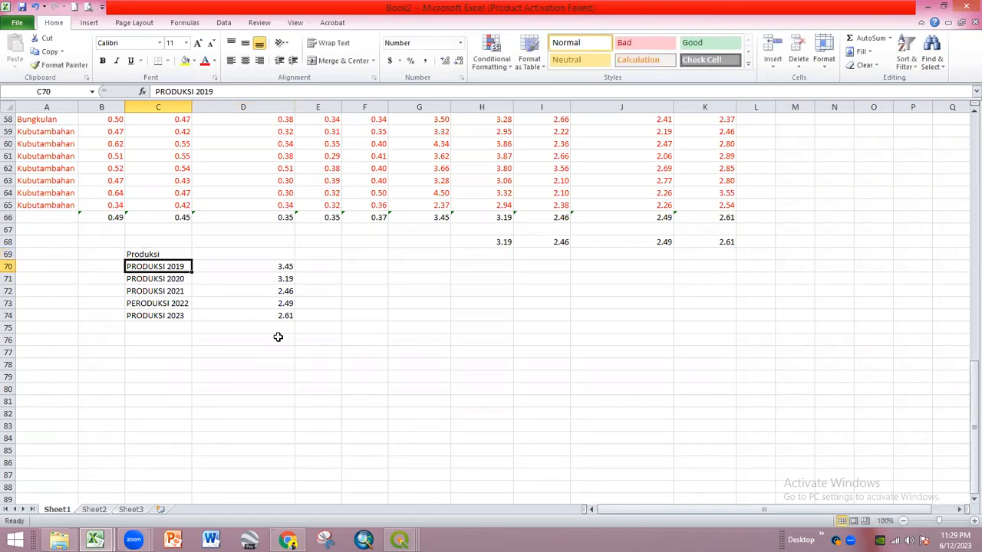
left_click(243, 257)
type("Jumlah")
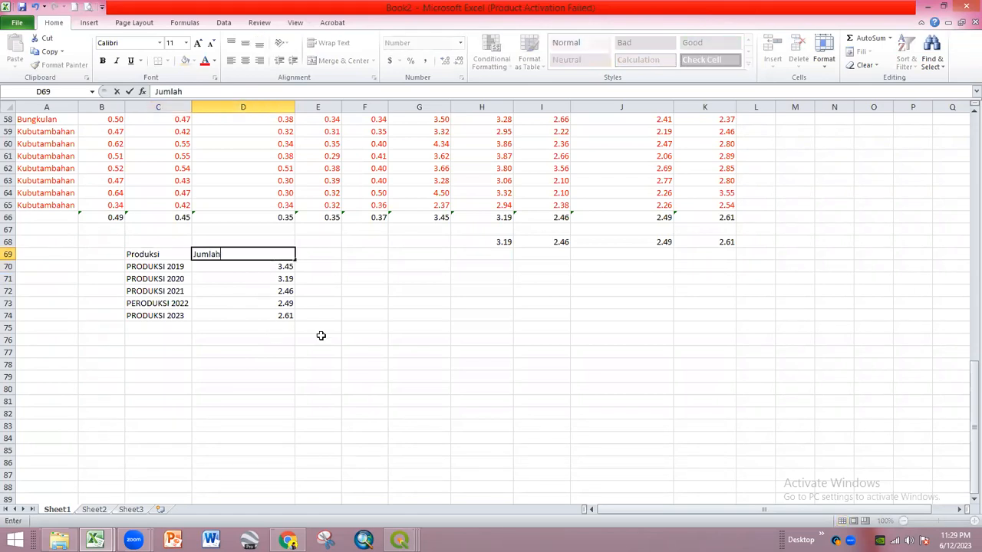
key("Return")
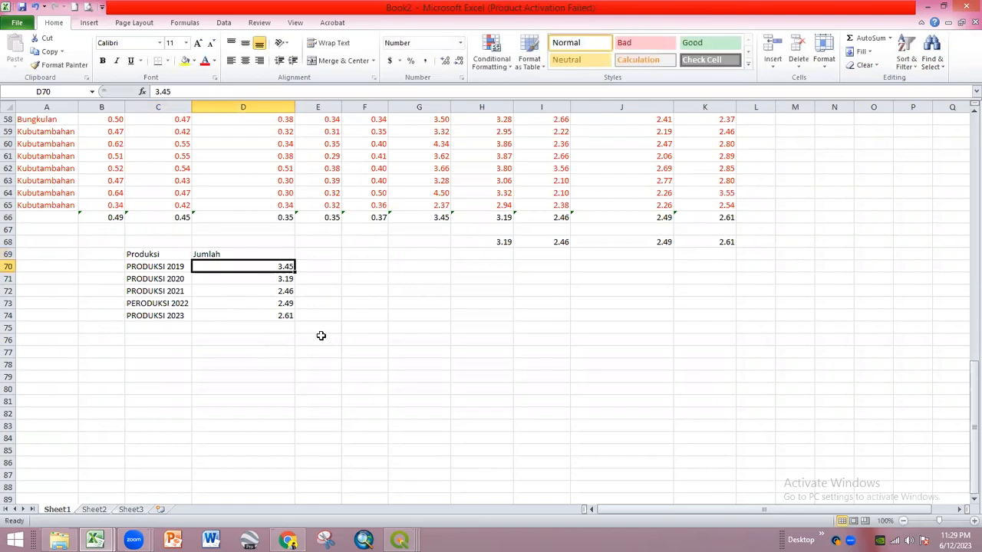
left_click(165, 255)
double_click(167, 254)
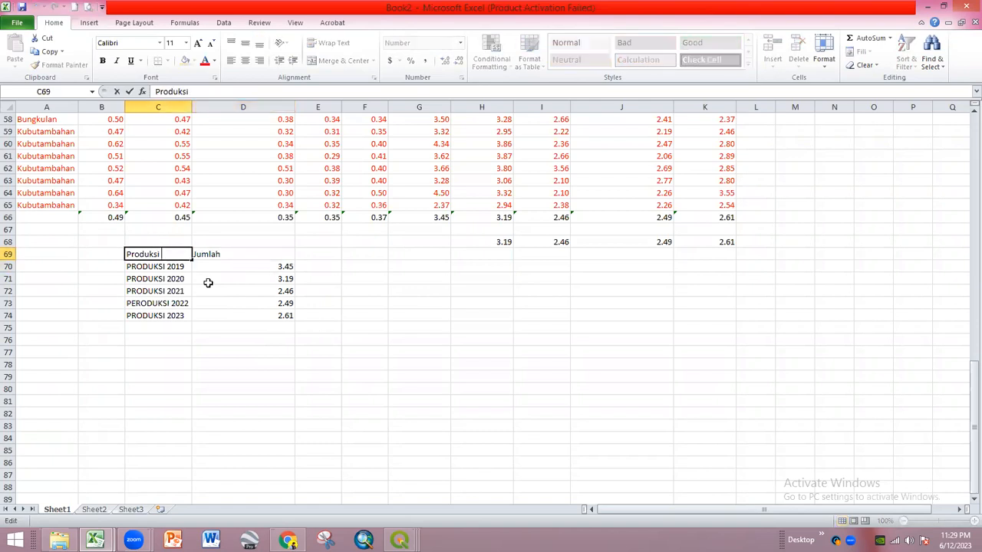
type("(tahun")
key("Return")
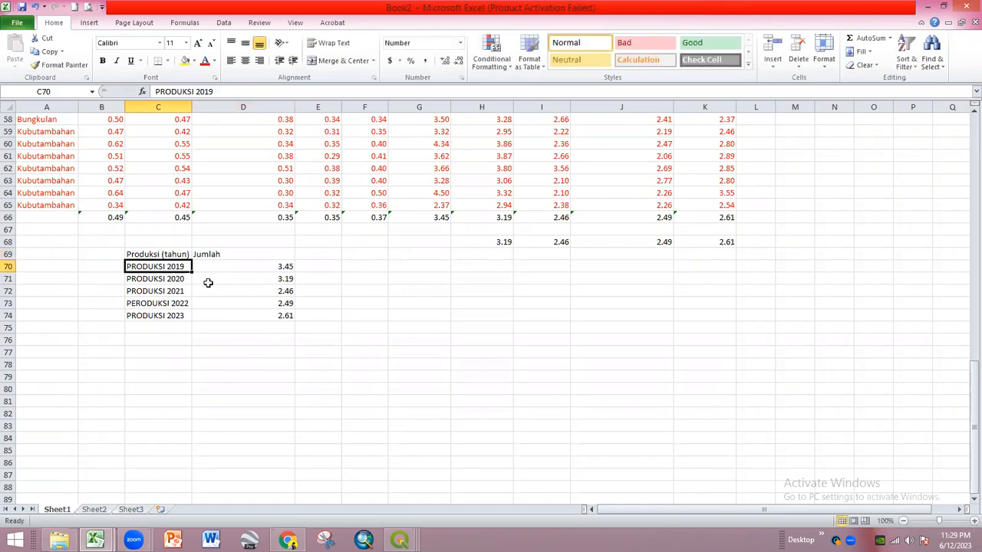
- Insert a 2-D clustered column chart from C69:D74
left_click_drag(162, 254, 254, 312)
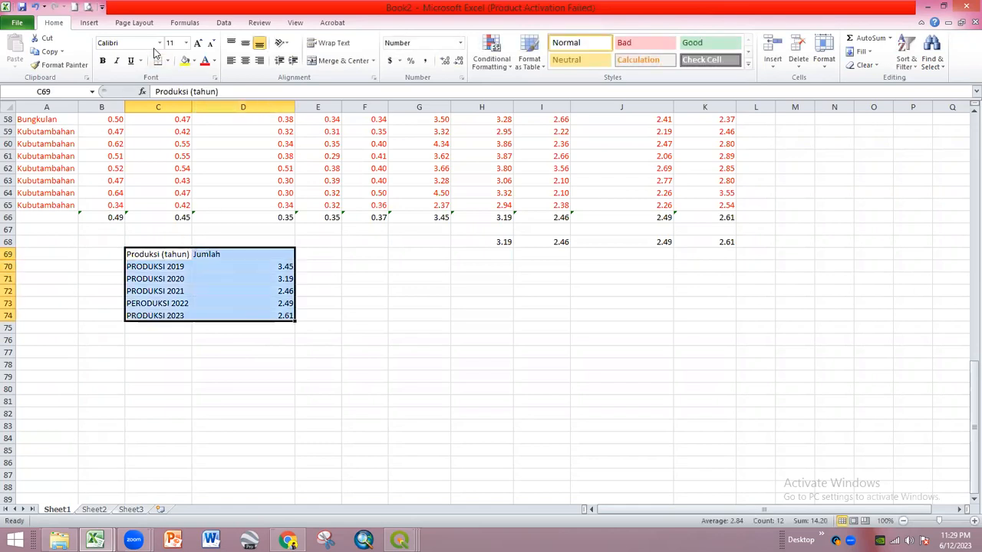
left_click(89, 22)
left_click(233, 50)
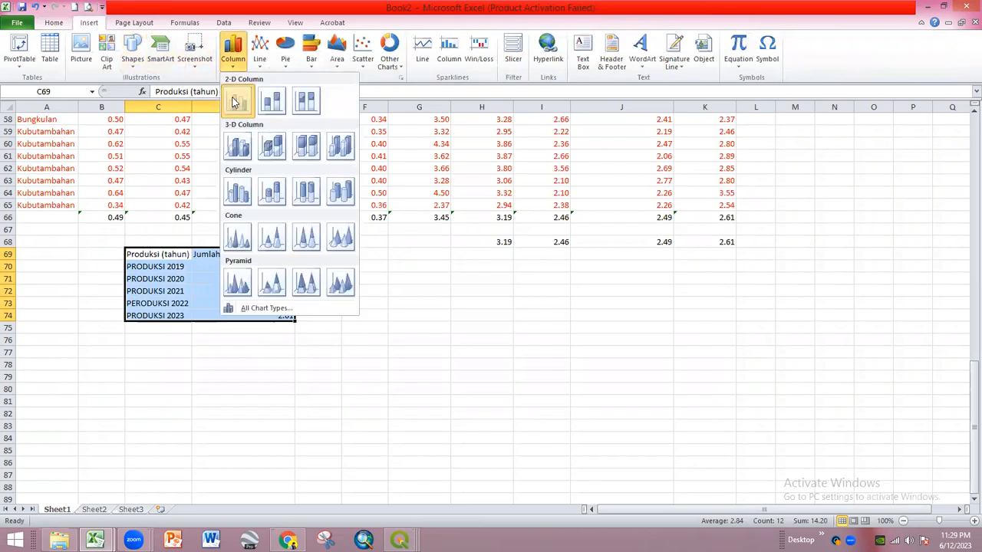
left_click(235, 101)
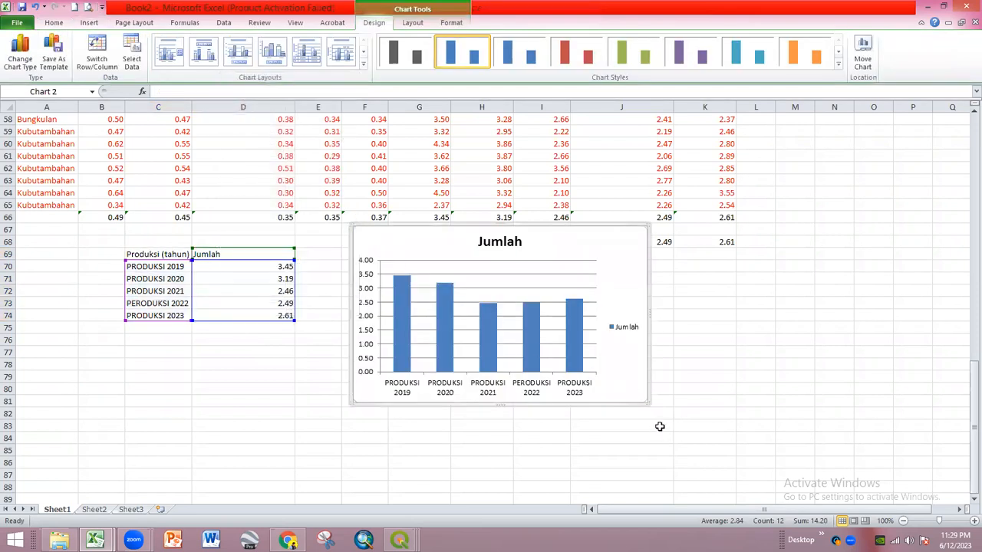
- Nudge the Jumlah chart lower to uncover row 68 and view its chart area settings
left_click_drag(634, 379, 635, 407)
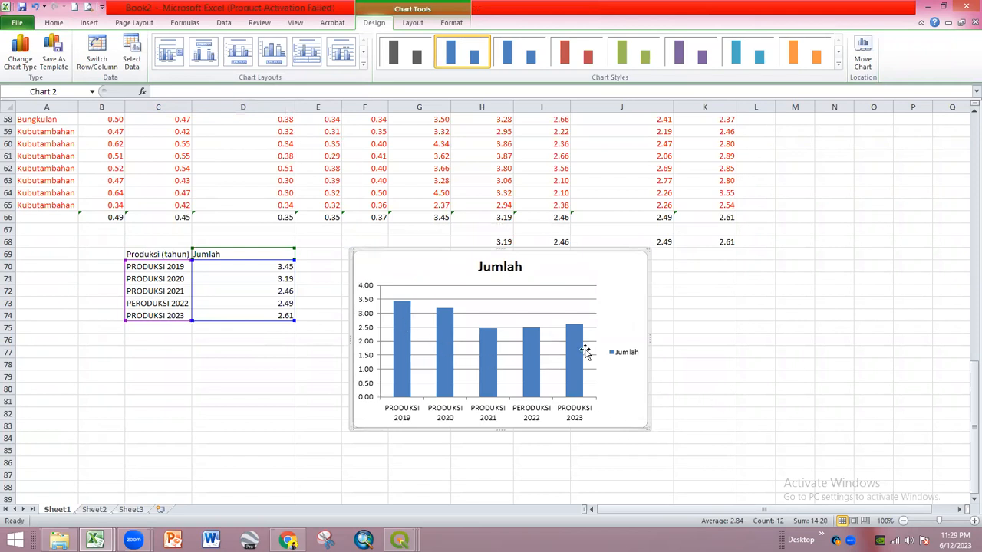
left_click(679, 399)
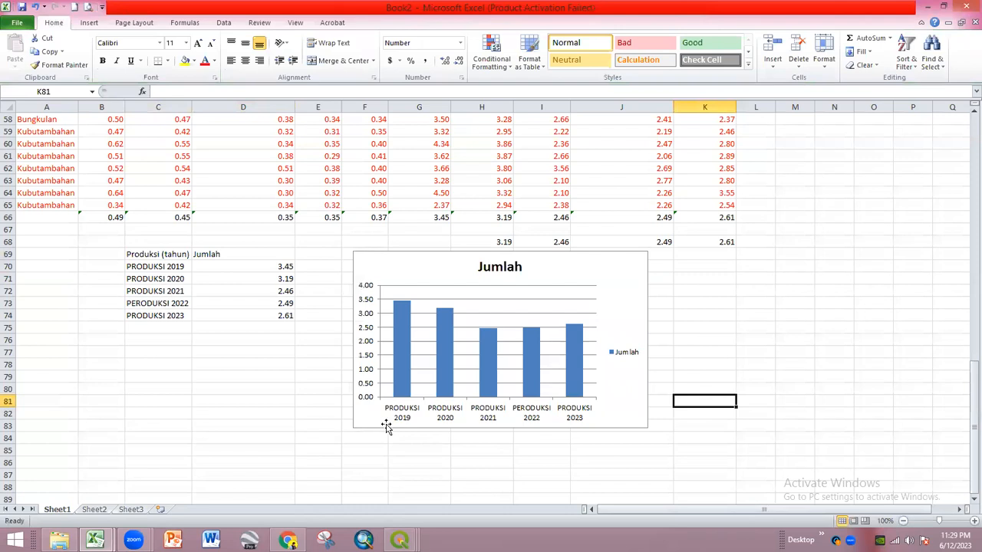
left_click(689, 428)
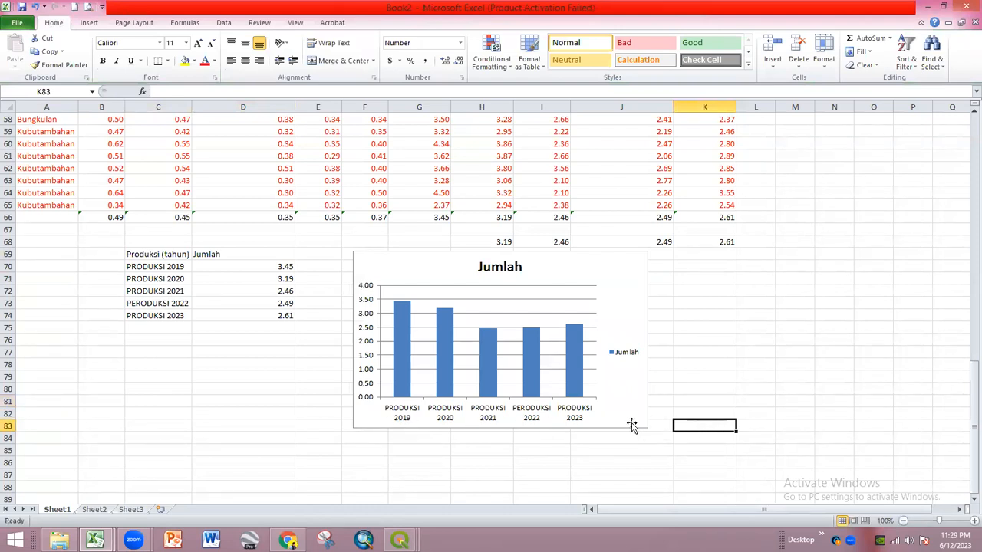
mouse_move(494, 412)
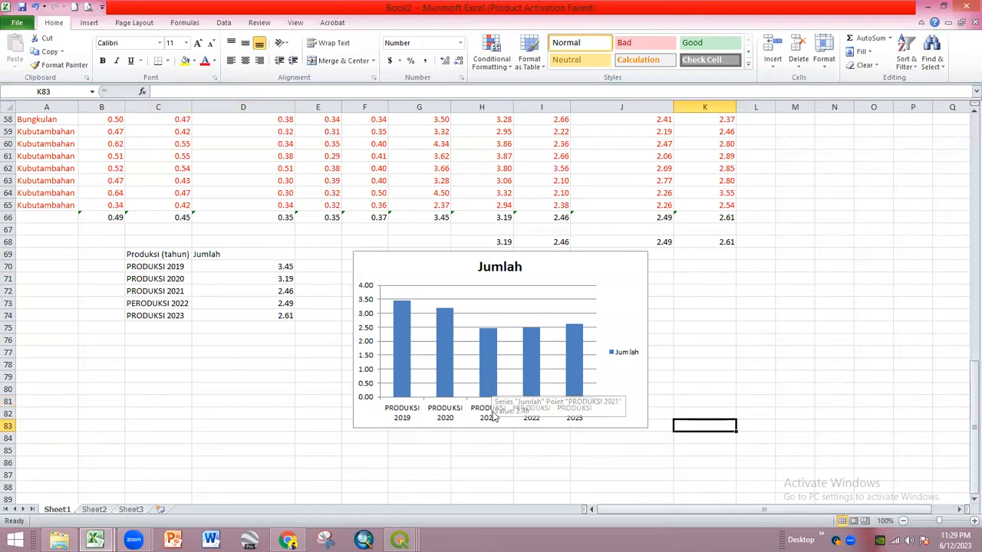
left_click(634, 417)
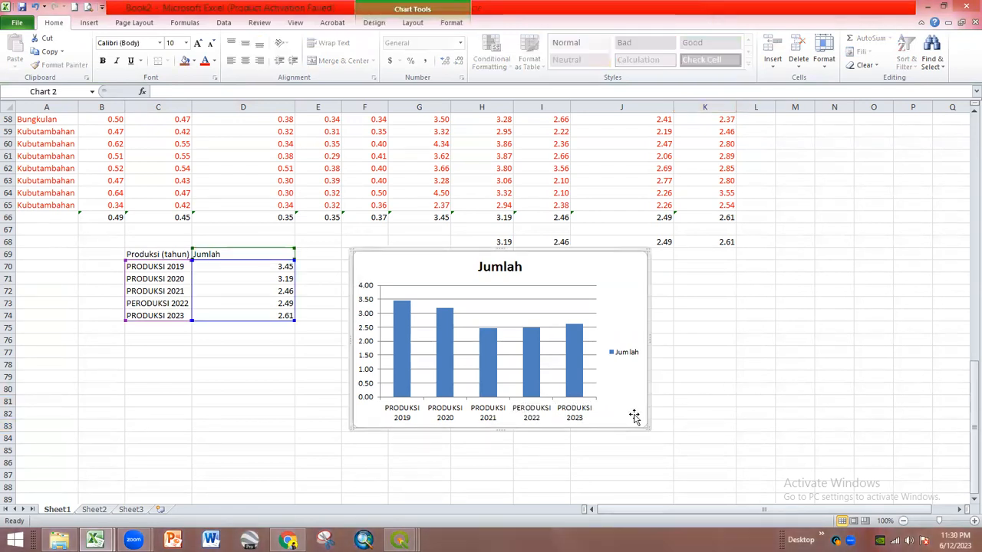
double_click(634, 417)
left_click(636, 102)
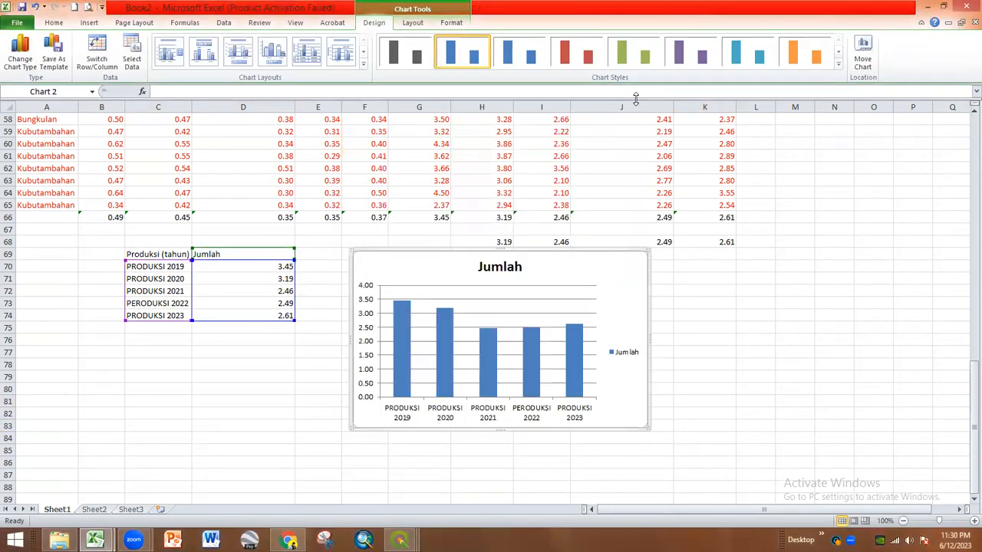
left_click(749, 375)
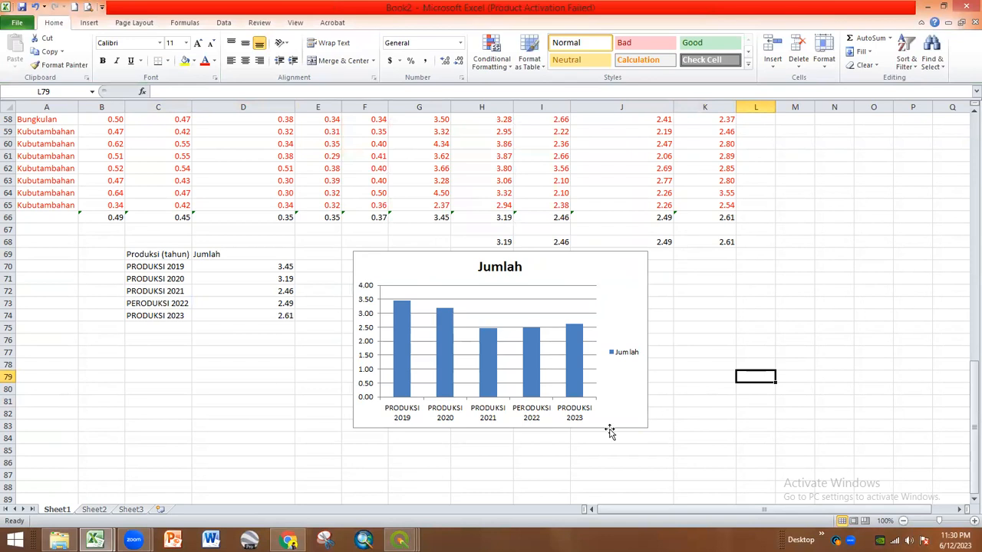
scroll(610, 432, "up", 13)
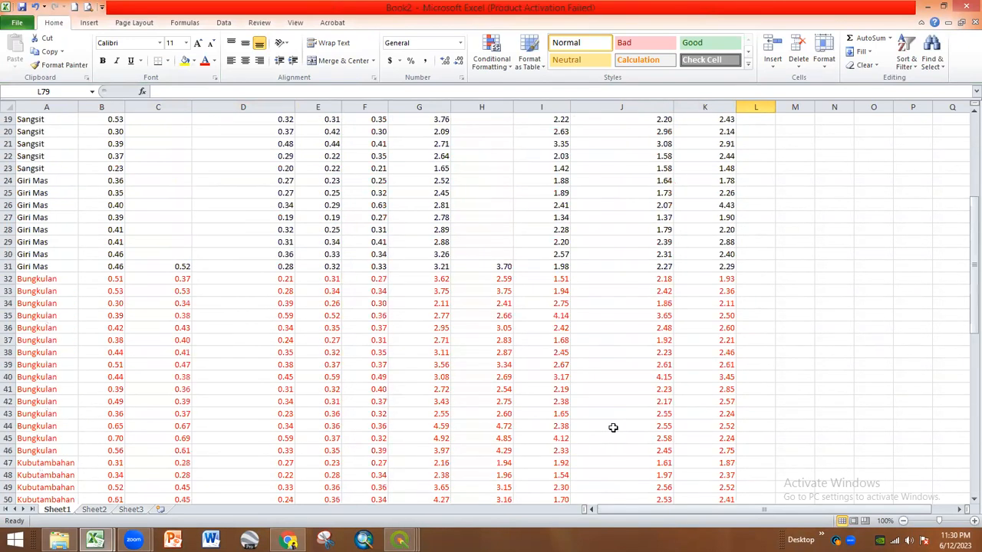
scroll(613, 428, "down", 17)
scroll(617, 425, "up", 3)
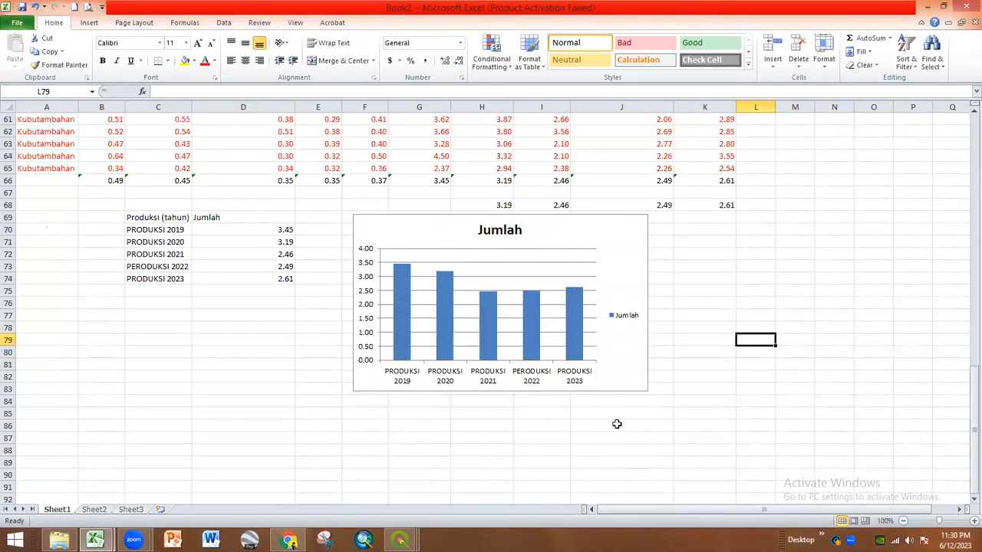
- Drag the Jumlah chart further right, clear of the summary table
left_click(622, 346)
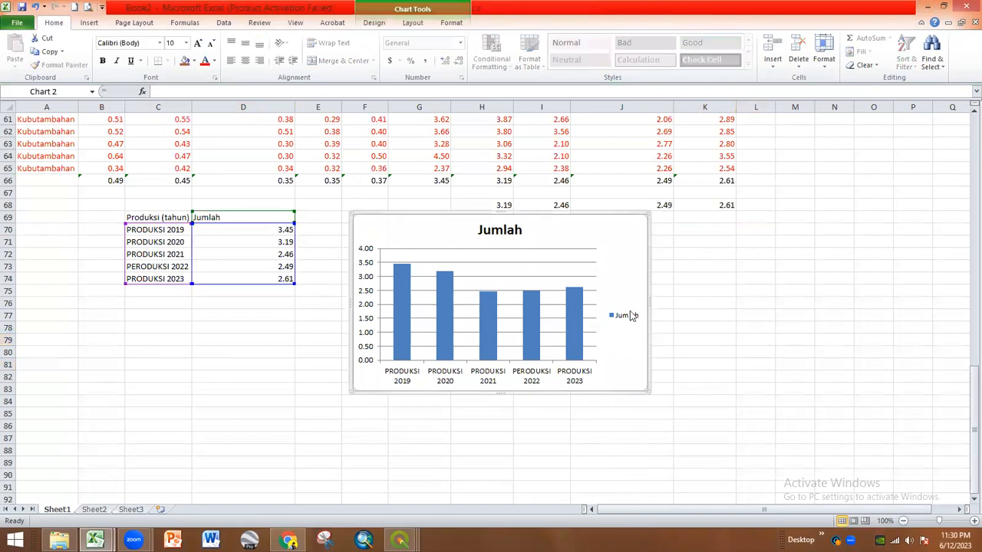
left_click(408, 280)
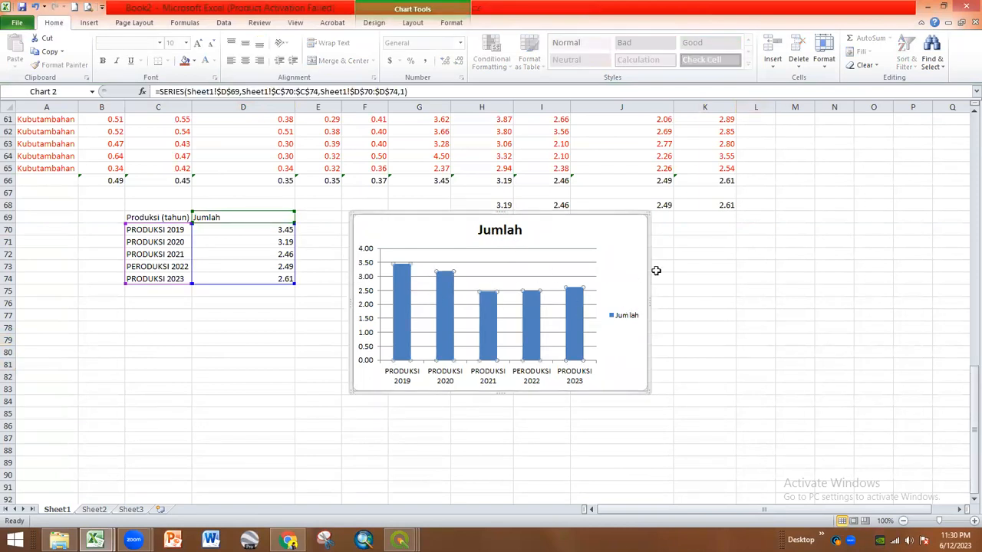
left_click(690, 267)
left_click_drag(627, 373, 912, 403)
scroll(415, 390, "up", 4)
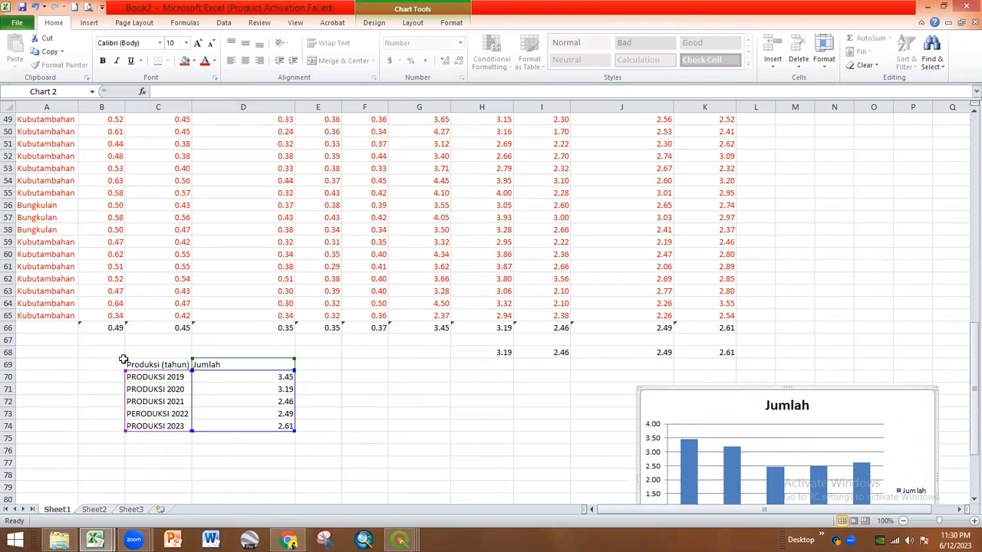
- Enter the header 'Th 2019' in D78, replacing a first plain '2019' entry
scroll(134, 368, "down", 2)
scroll(139, 397, "up", 8)
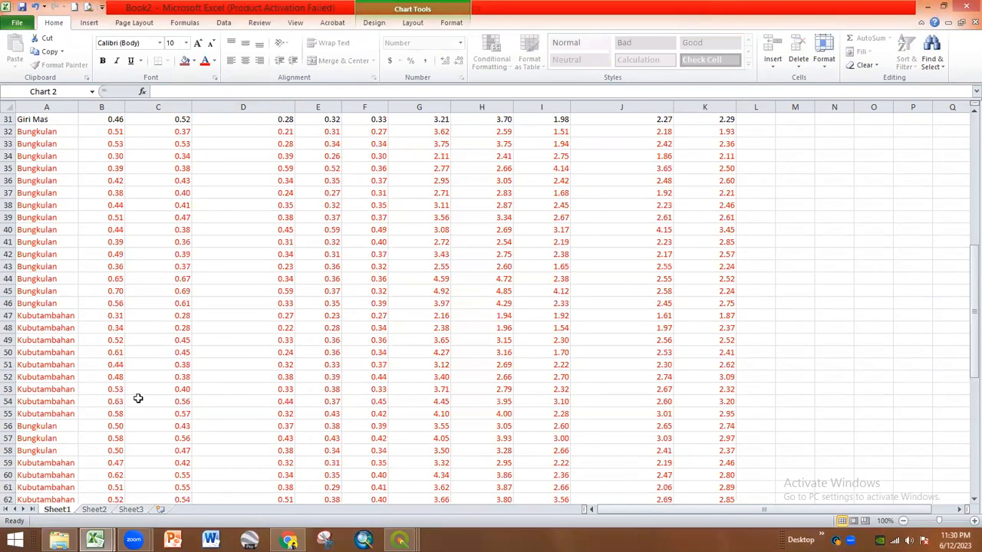
scroll(135, 397, "down", 3)
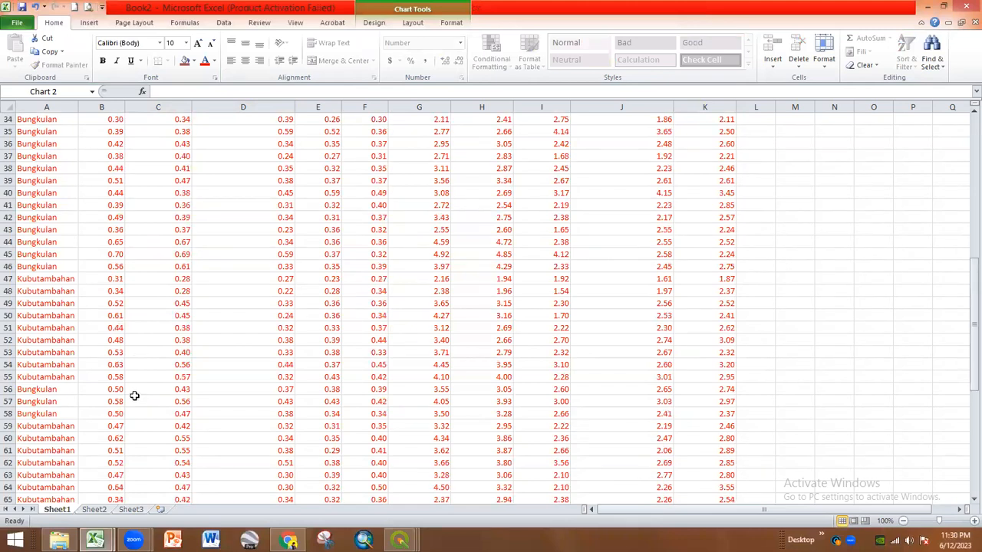
scroll(148, 403, "down", 7)
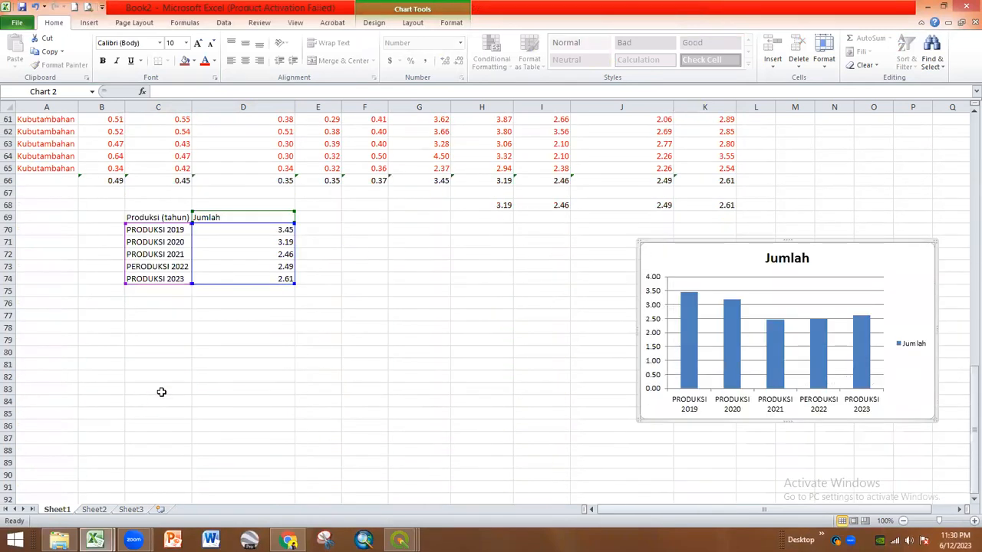
left_click(226, 367)
left_click(244, 331)
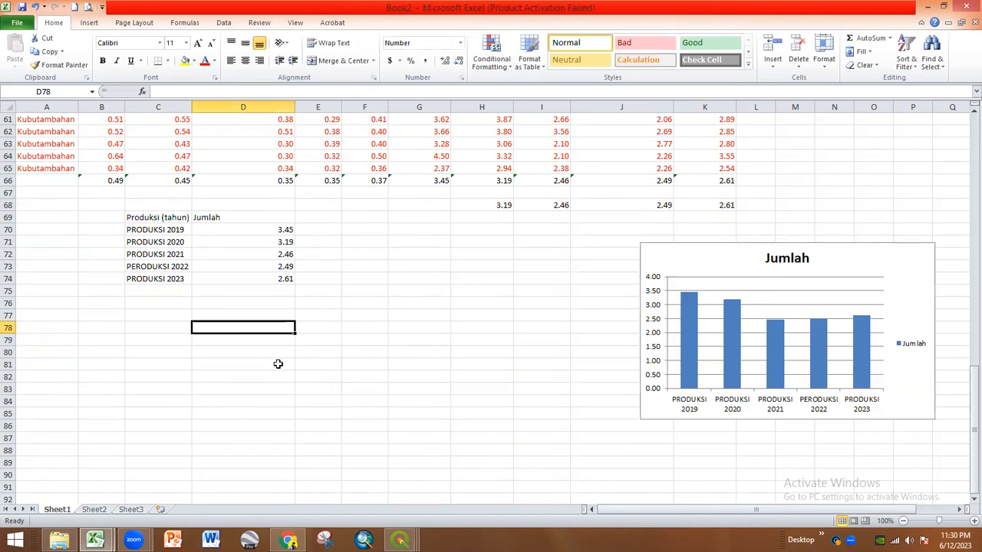
type("201")
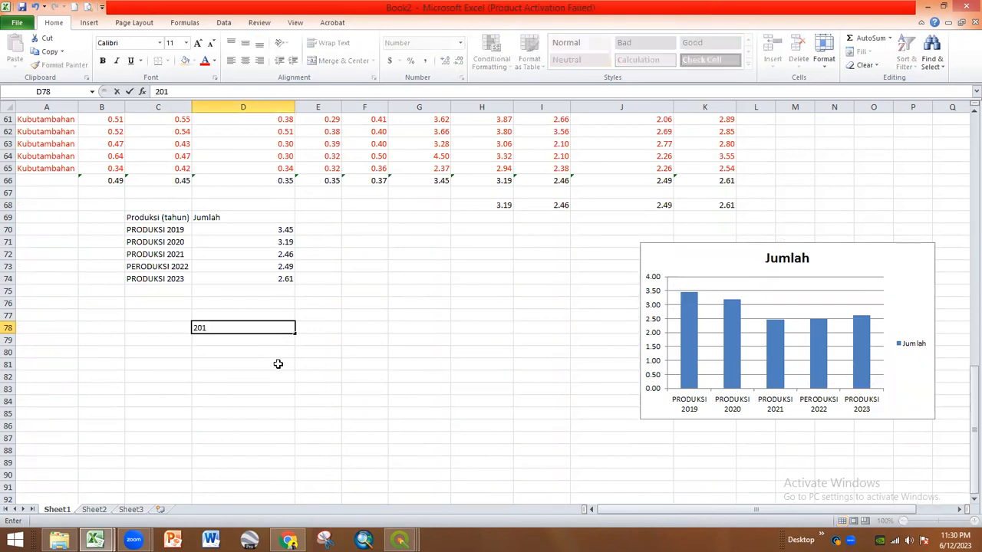
type("9")
key("Tab")
type("2")
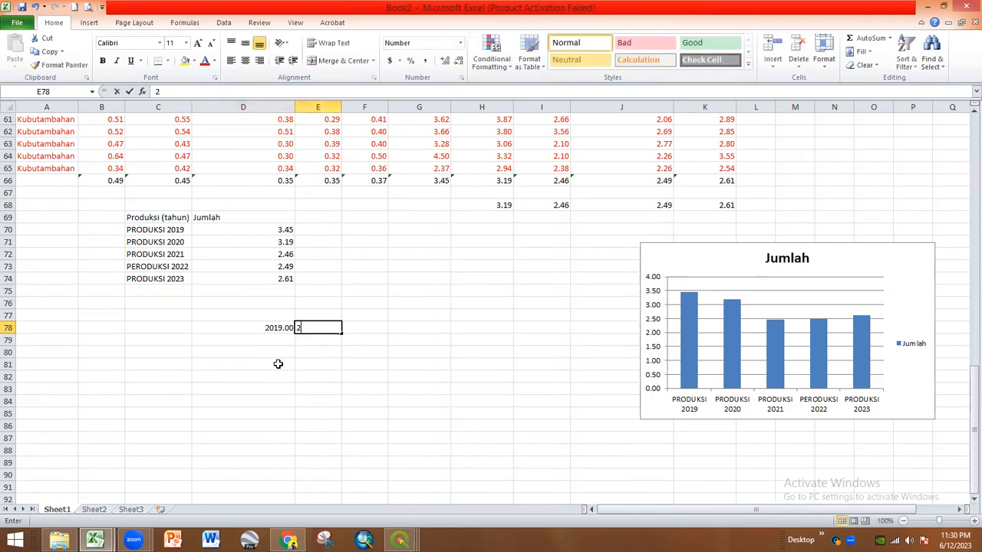
key("shift+Tab")
type("Th 2019")
key("Tab")
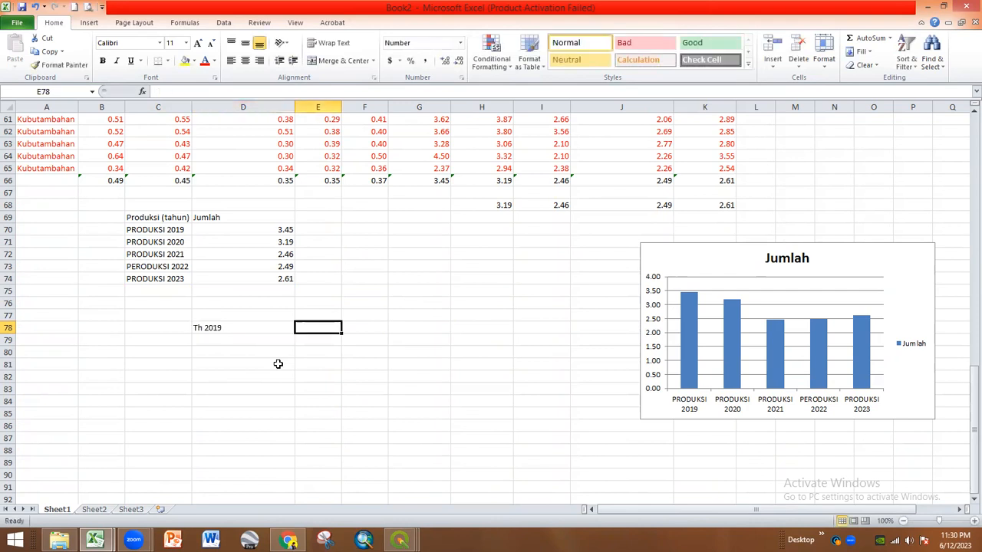
- Add 'Th 2020' in E78 and fill the series right through Th 2023 in H78
type("T")
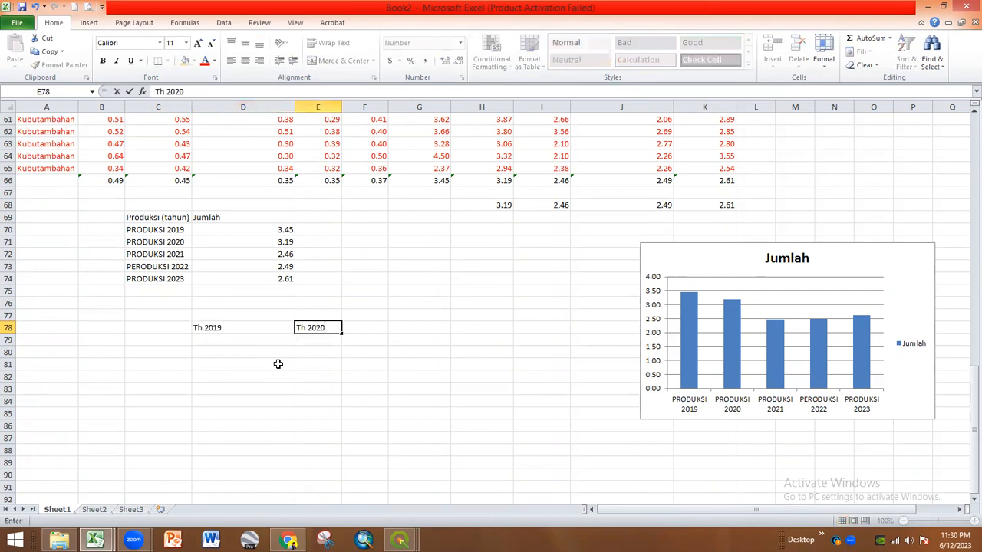
type("h 2020")
key("Tab")
left_click_drag(254, 328, 489, 329)
left_click_drag(491, 329, 491, 329)
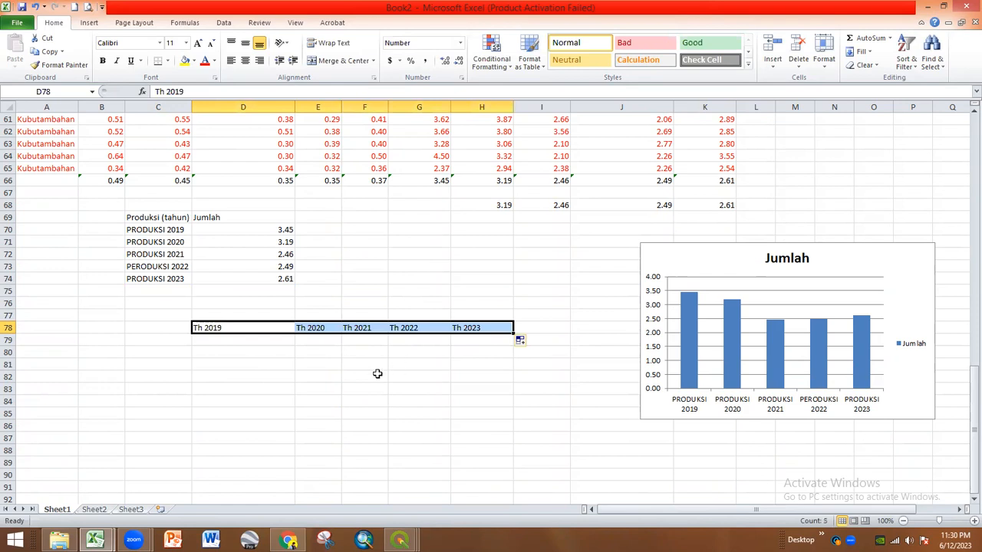
- Review where the Bungkulan and Kubutambahan entries sit in column A of the data
left_click(266, 388)
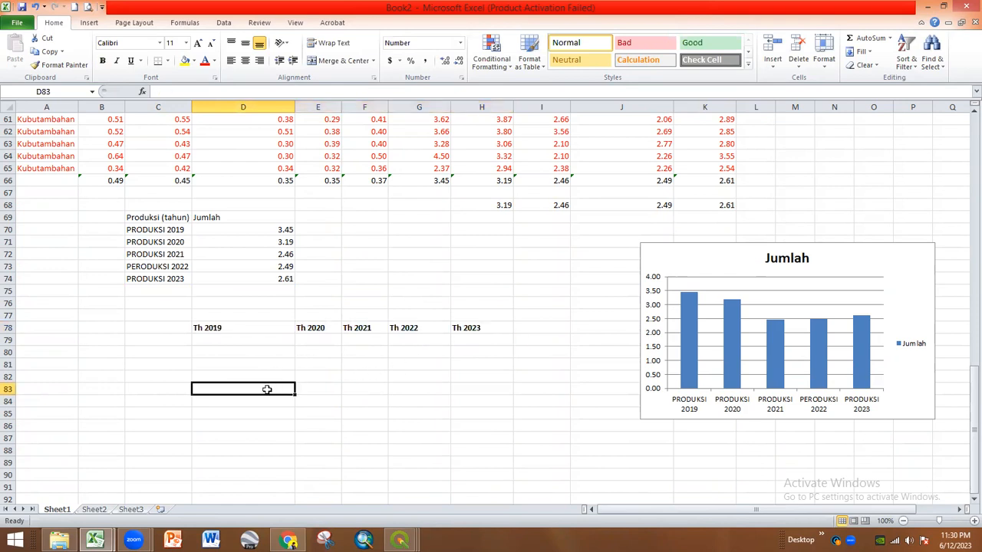
scroll(248, 392, "up", 8)
scroll(248, 392, "up", 3)
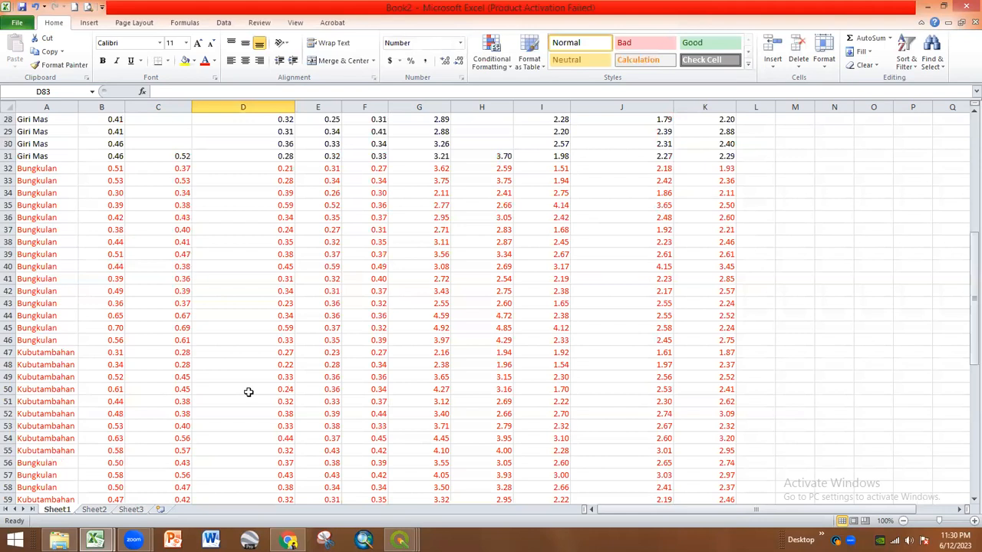
left_click(71, 169)
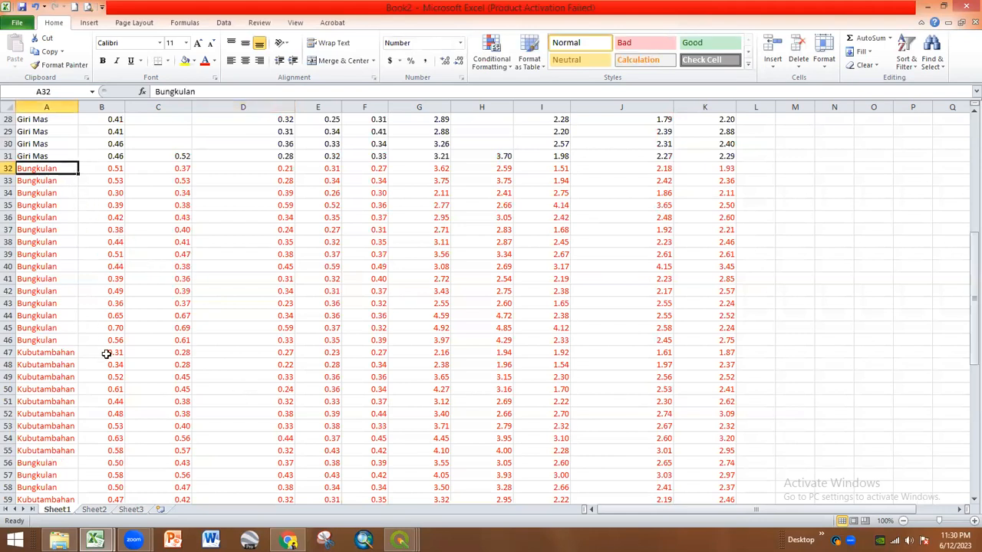
left_click(66, 353, "ctrl")
scroll(159, 385, "down", 1)
scroll(159, 386, "down", 2)
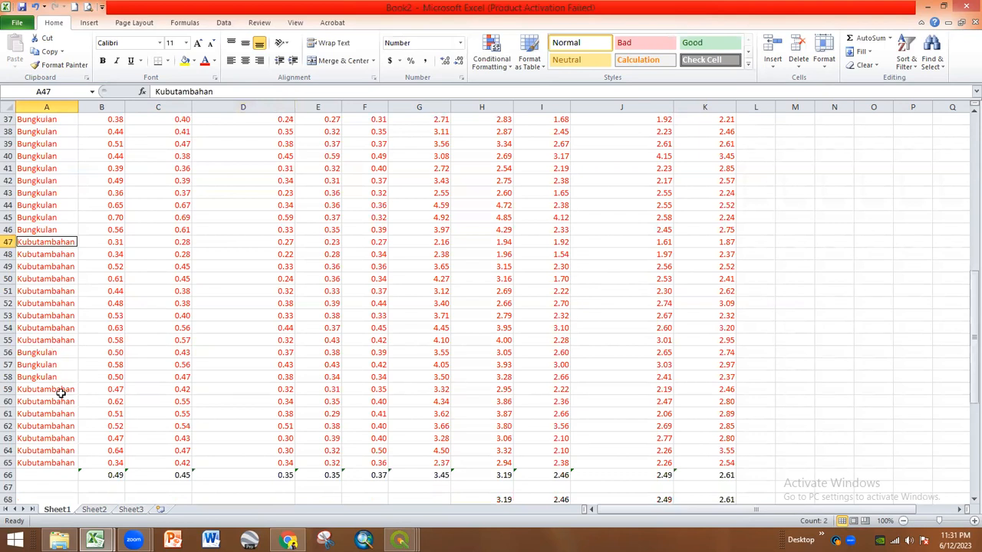
scroll(156, 418, "up", 7)
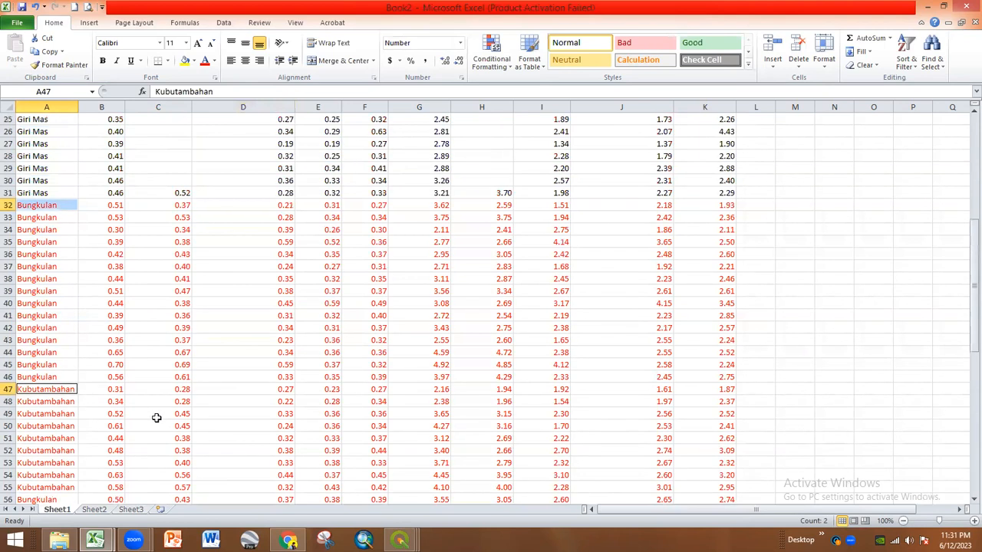
scroll(156, 417, "down", 3)
scroll(156, 417, "down", 14)
scroll(307, 404, "up", 2)
left_click(319, 402)
- Label C79 'Bungkulan' and C80 'Kubutambahan' beneath the year headers
left_click(162, 343)
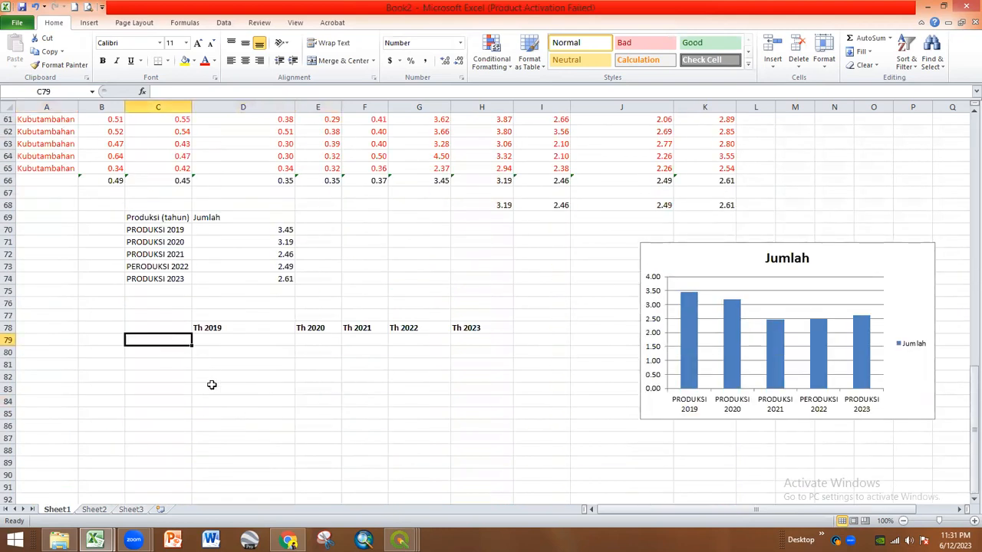
type("Bungkulan")
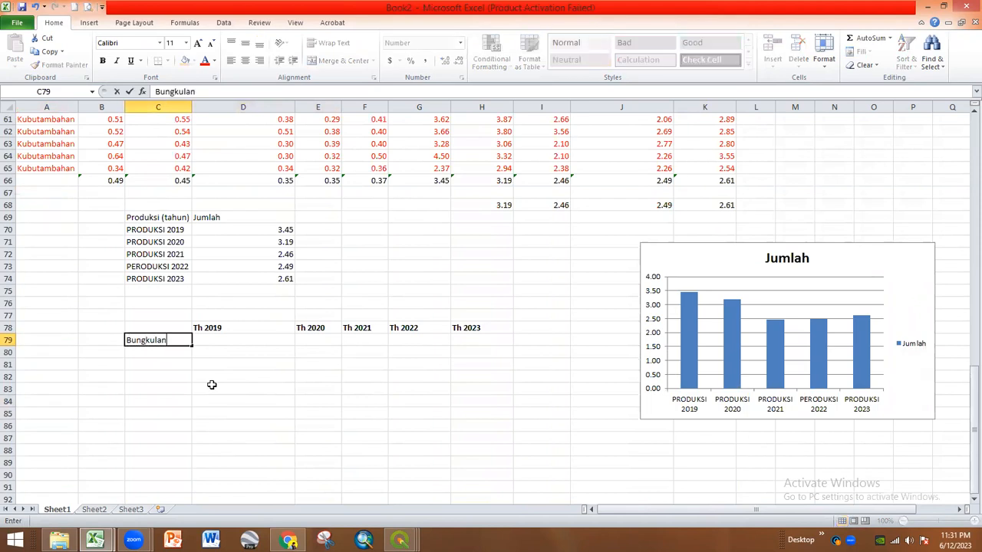
key("Return")
type("K")
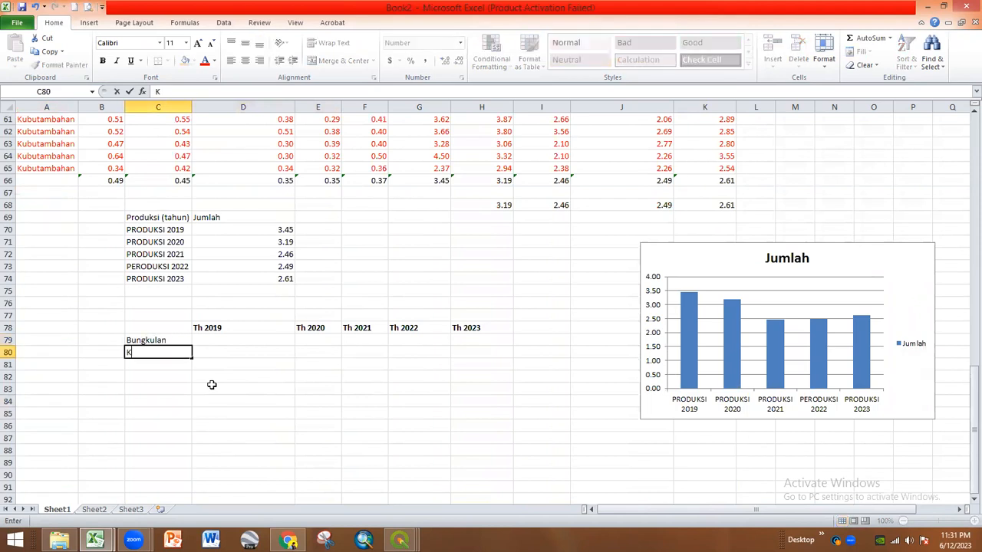
type("ubutambahan")
key("Return")
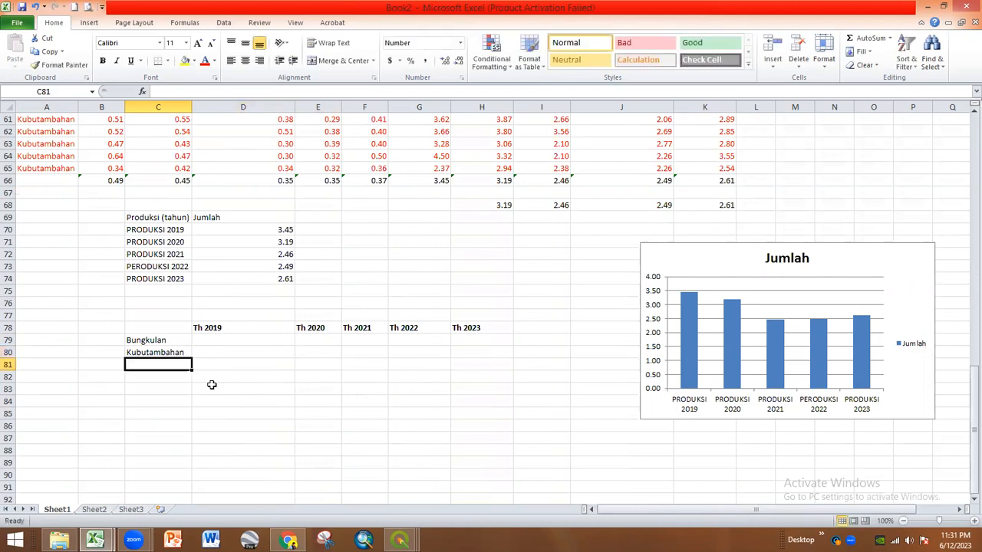
left_click(227, 340)
scroll(249, 424, "up", 1)
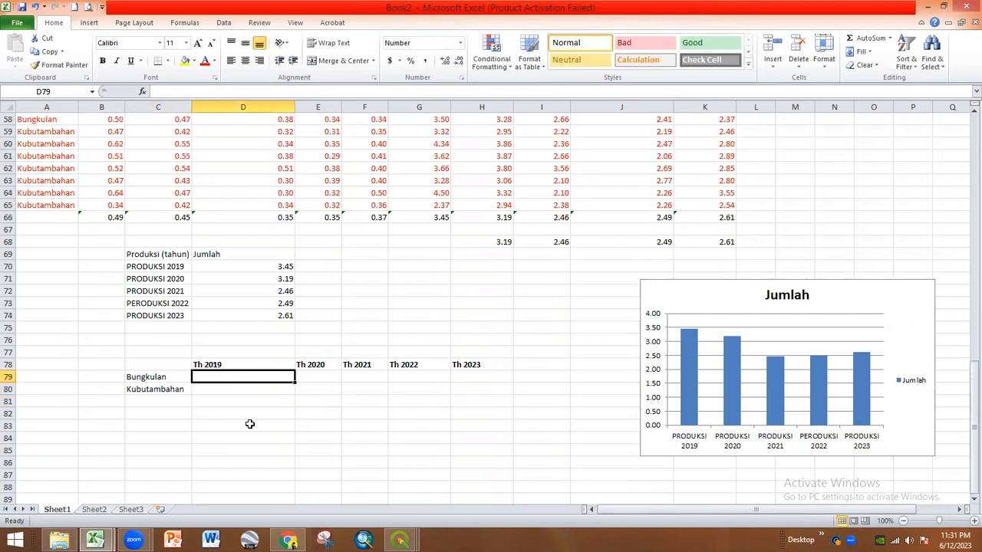
- Begin an AVERAGE formula in D79 while scrolling through the village data
type("=ave")
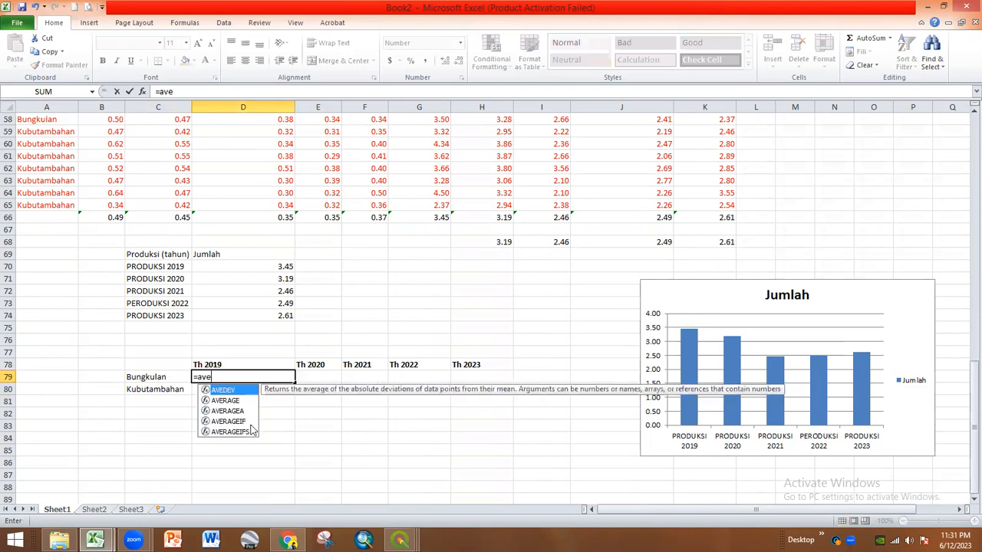
double_click(226, 401)
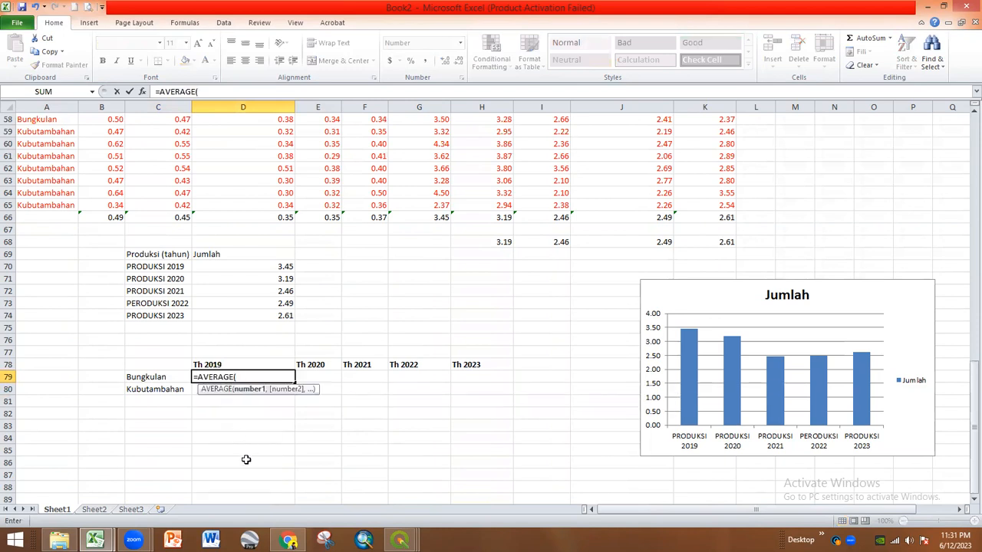
scroll(245, 459, "up", 5)
scroll(245, 459, "down", 2)
scroll(245, 468, "up", 4)
scroll(244, 468, "up", 3)
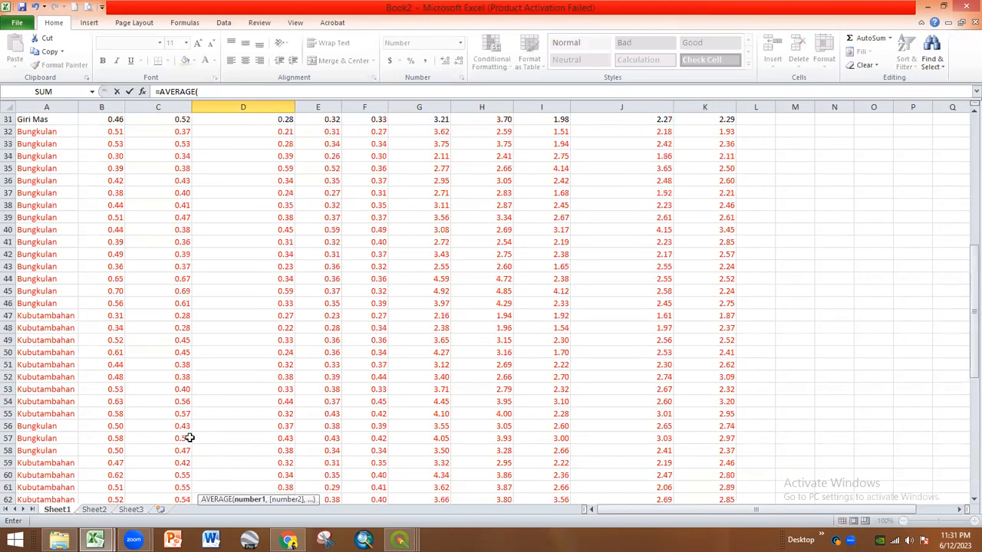
scroll(188, 438, "up", 1)
scroll(189, 438, "down", 4)
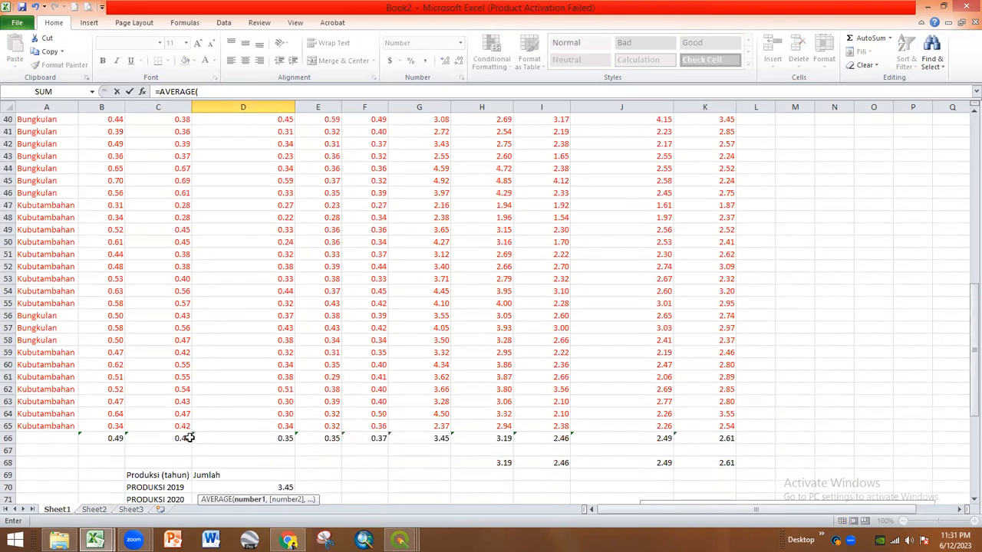
scroll(189, 438, "up", 11)
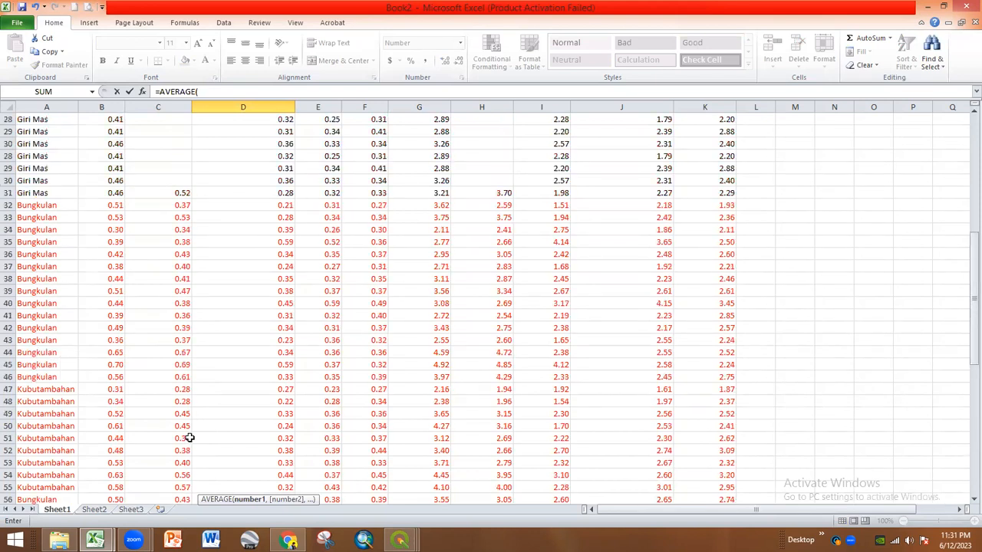
scroll(189, 438, "up", 2)
scroll(190, 438, "down", 19)
- Discard the unfinished formula so D79 stays empty, then select A1
key("BackSpace")
key("Escape")
key("Down")
scroll(268, 424, "up", 19)
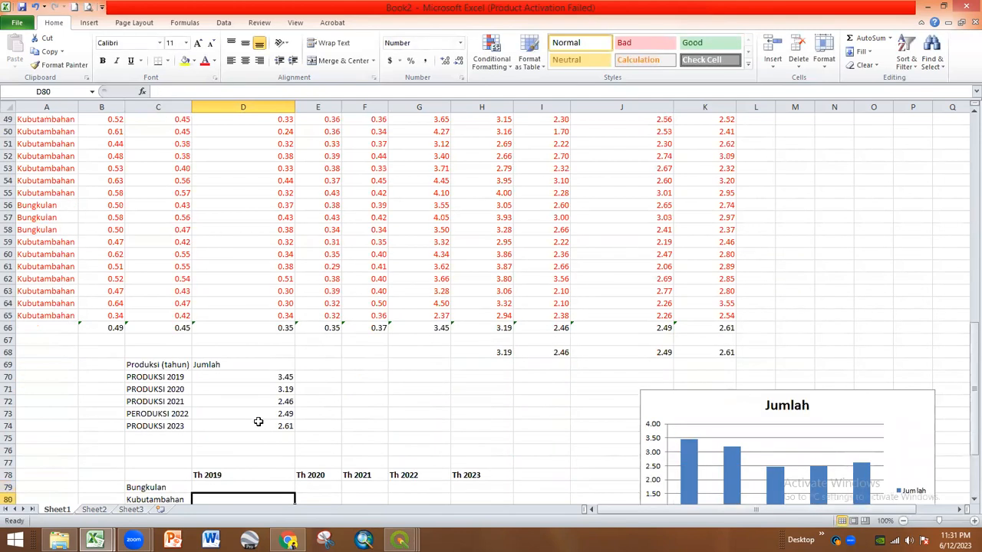
left_click(49, 119)
scroll(686, 357, "down", 14)
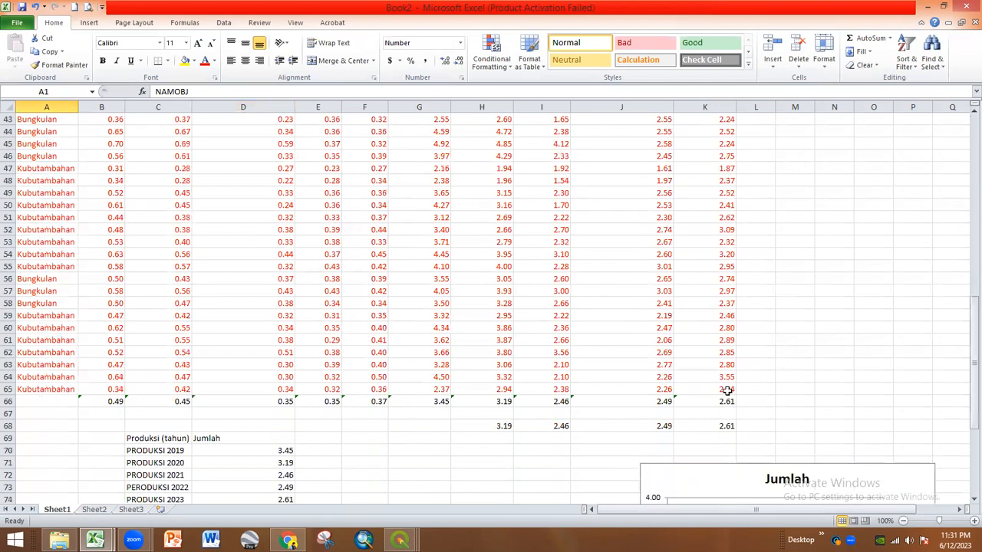
- Custom-sort A1:K65 by NAMOBJ, A to Z
left_click(726, 390, "shift")
left_click(906, 58)
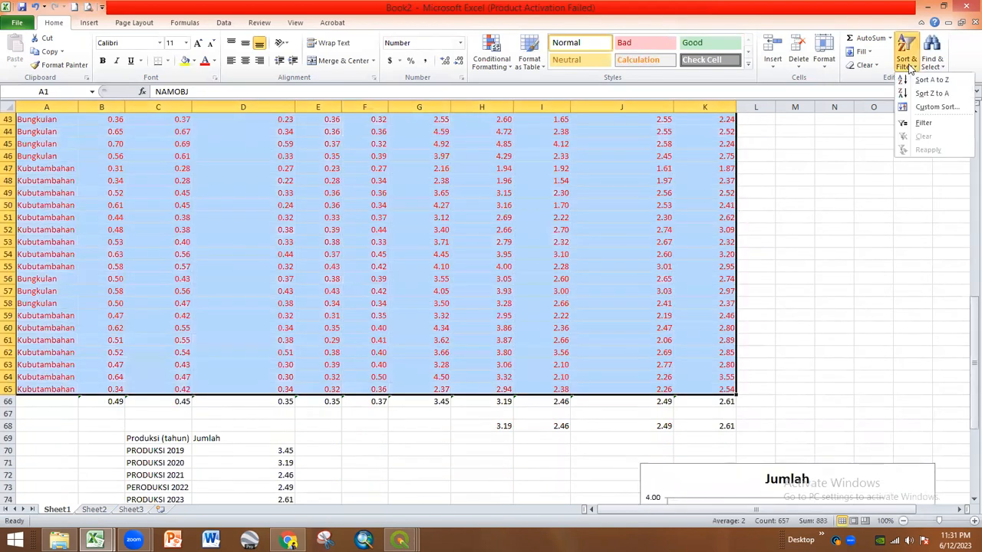
left_click(936, 106)
left_click(331, 274)
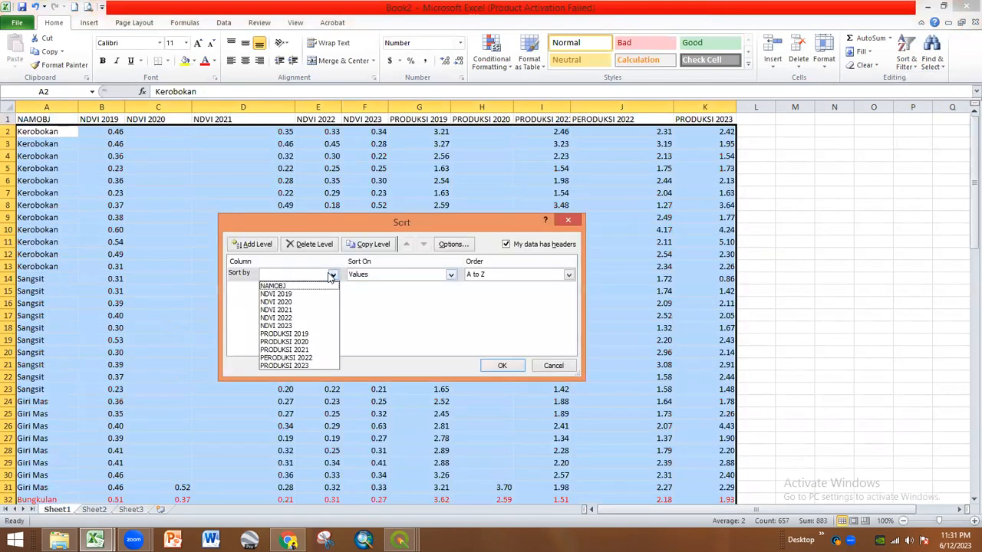
left_click(275, 285)
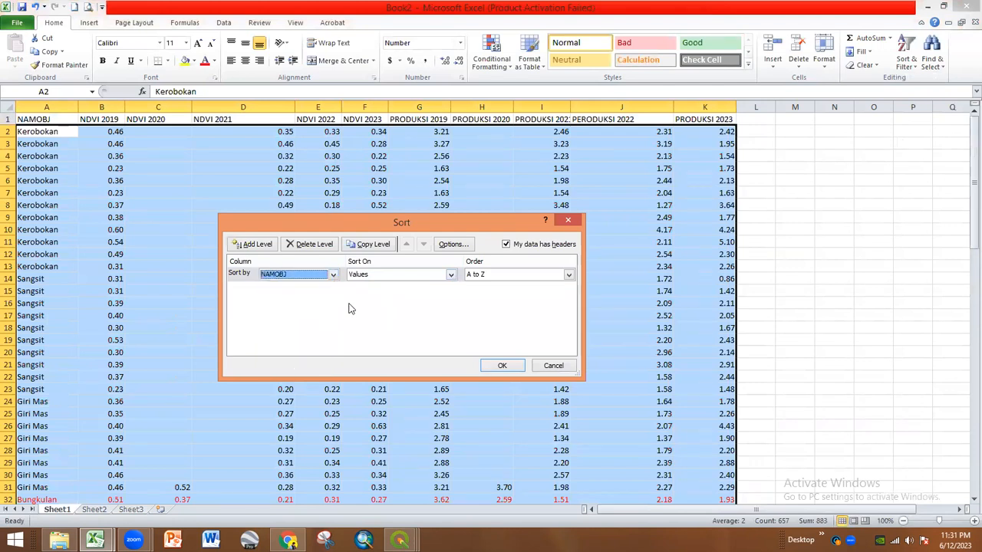
left_click(500, 366)
- Check the sorted table to confirm the Bungkulan rows are grouped at the top
scroll(261, 341, "down", 4)
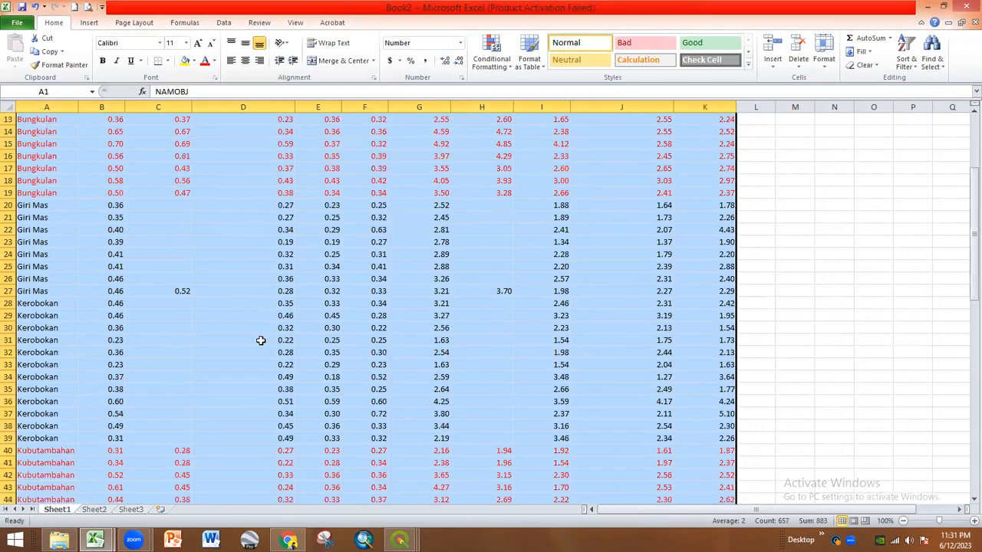
scroll(261, 341, "up", 4)
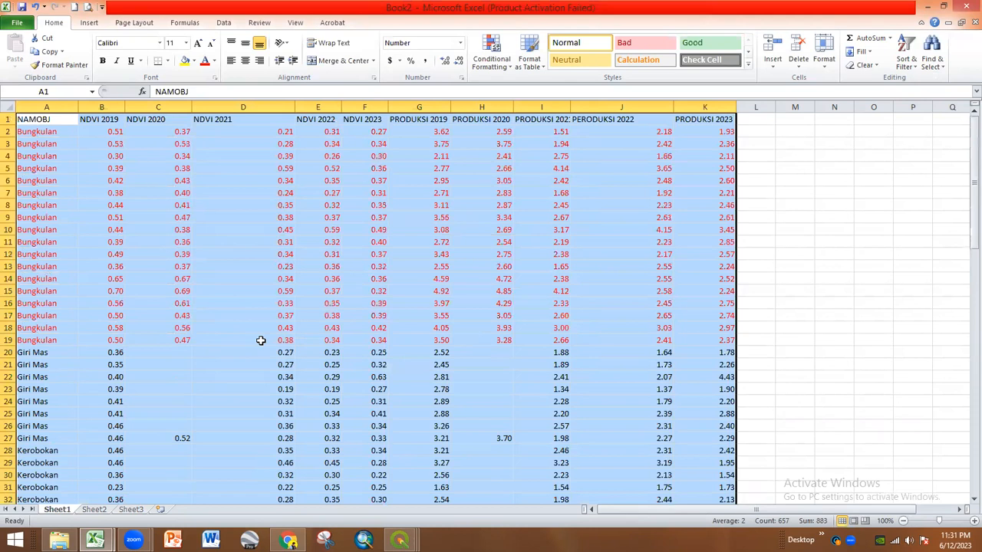
scroll(260, 341, "down", 9)
scroll(260, 341, "down", 4)
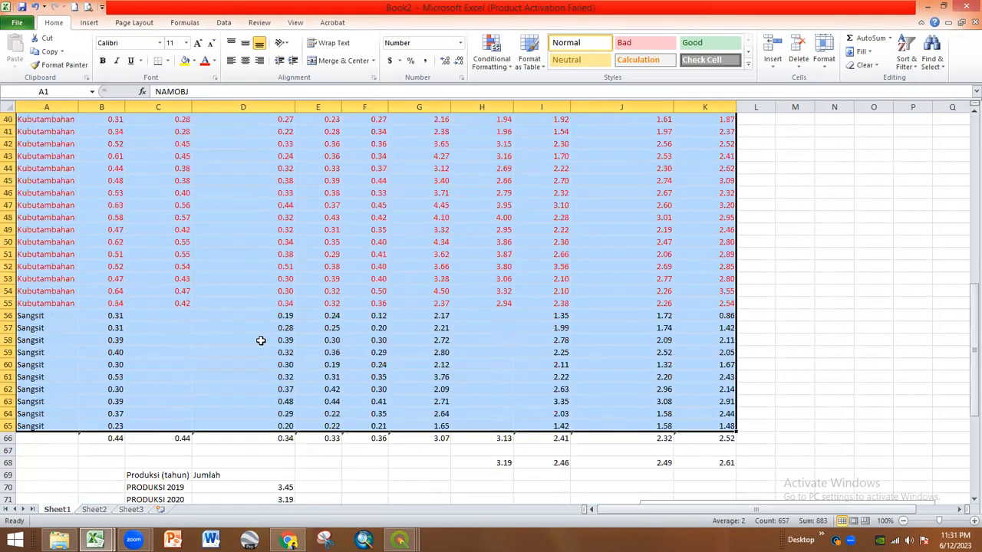
scroll(261, 341, "up", 13)
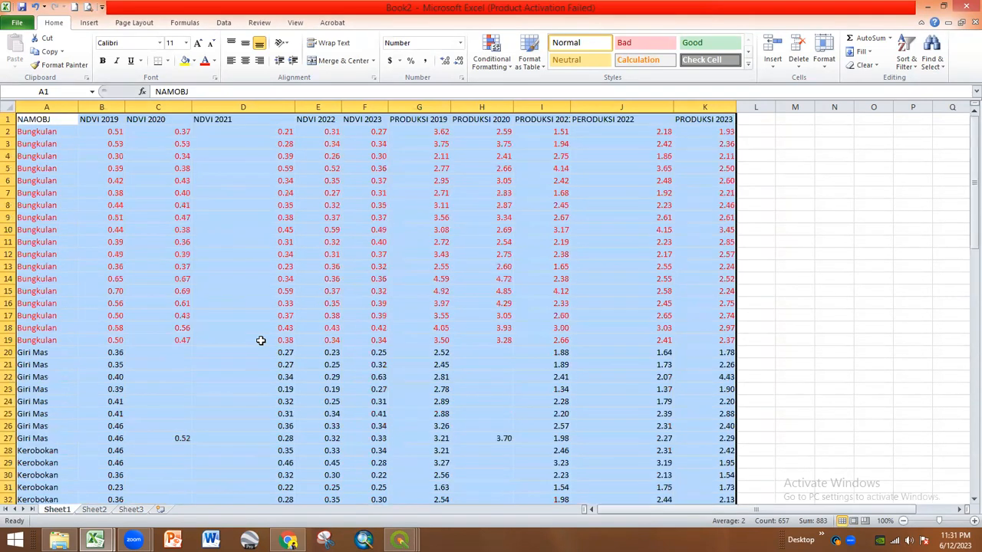
scroll(261, 341, "down", 8)
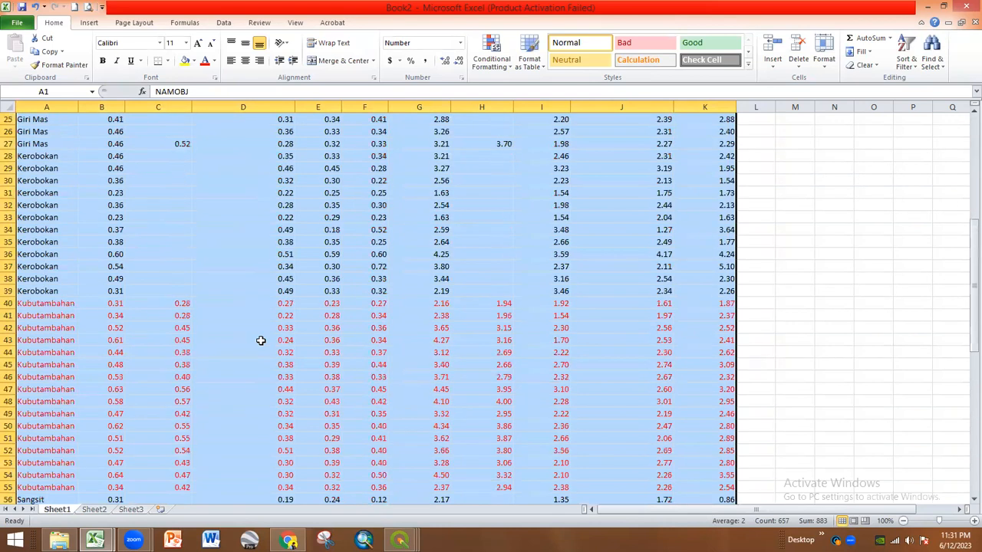
scroll(261, 341, "down", 8)
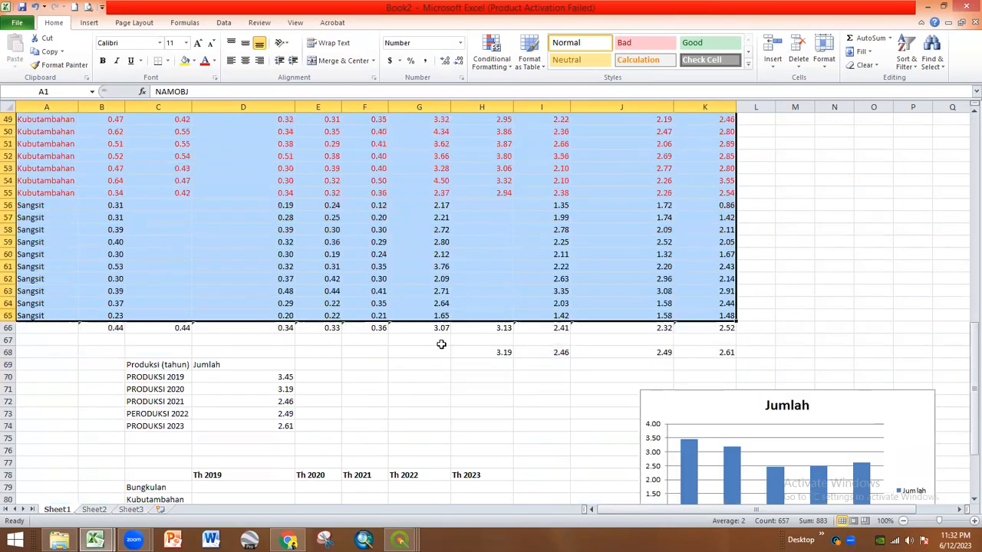
scroll(442, 345, "up", 16)
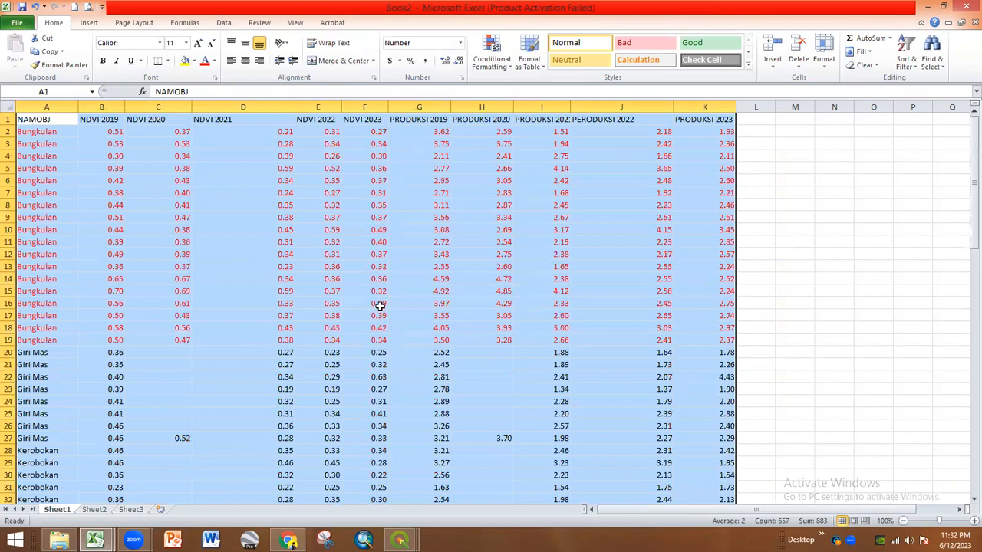
left_click(783, 219)
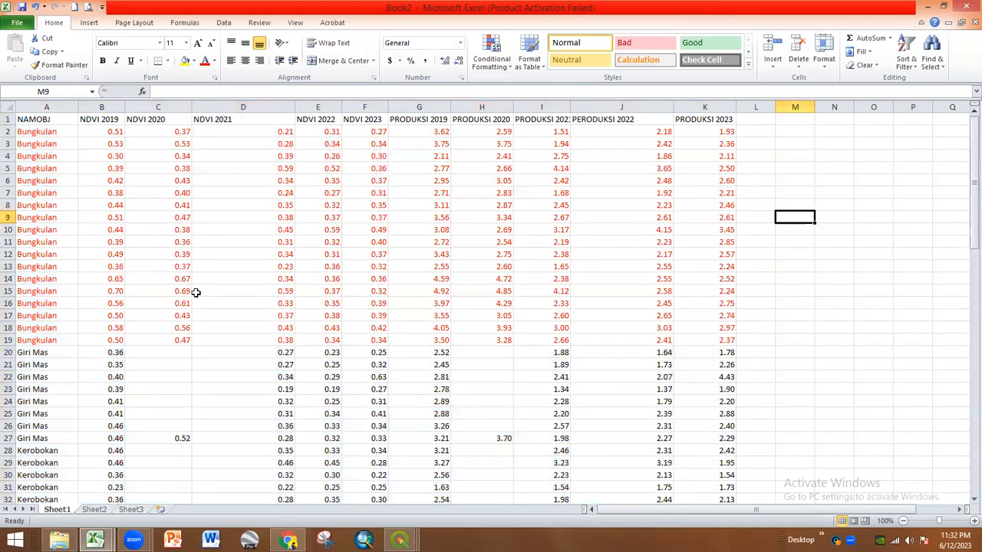
scroll(70, 247, "down", 1)
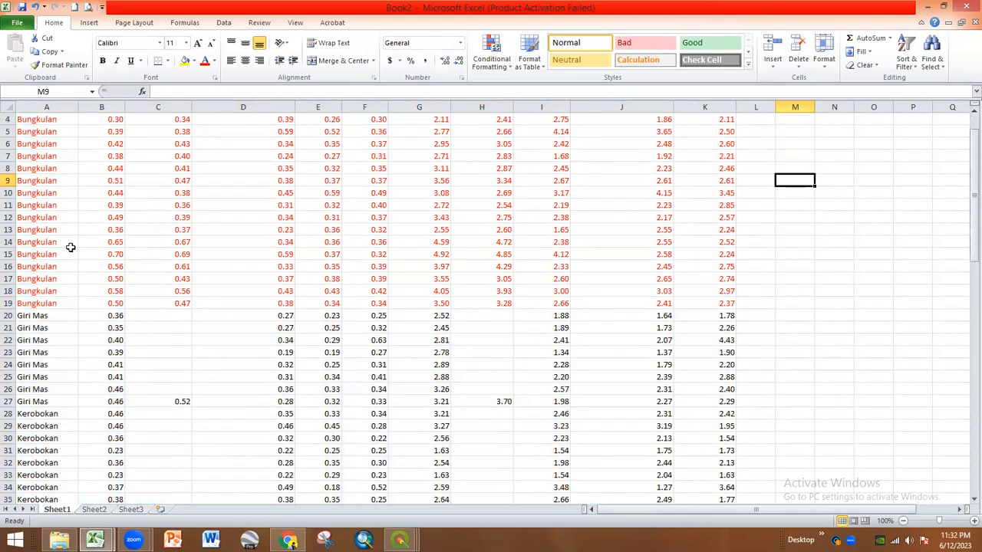
scroll(81, 274, "up", 1)
scroll(84, 273, "down", 20)
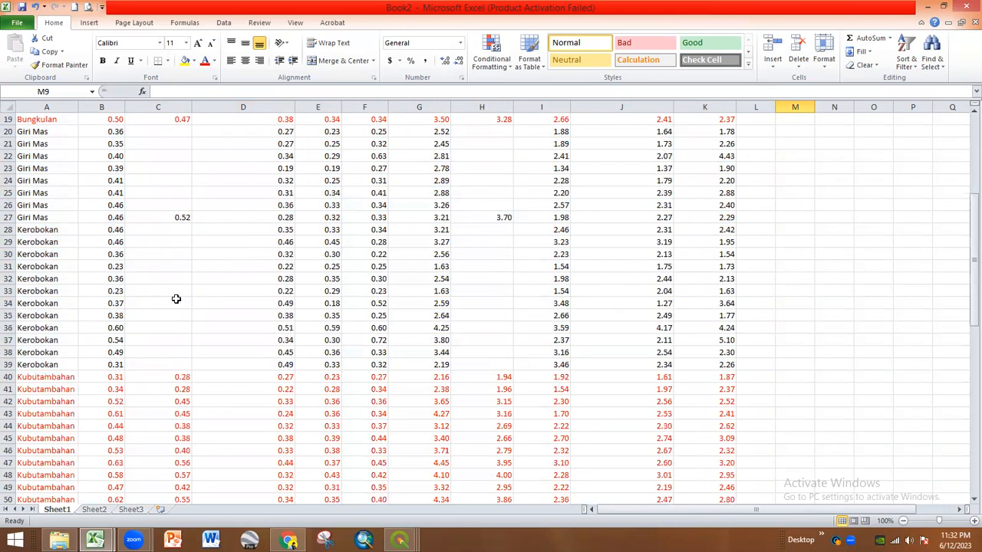
- Enter a first AVERAGE formula in D79 over the Bungkulan rows
left_click(213, 231)
type("=ave")
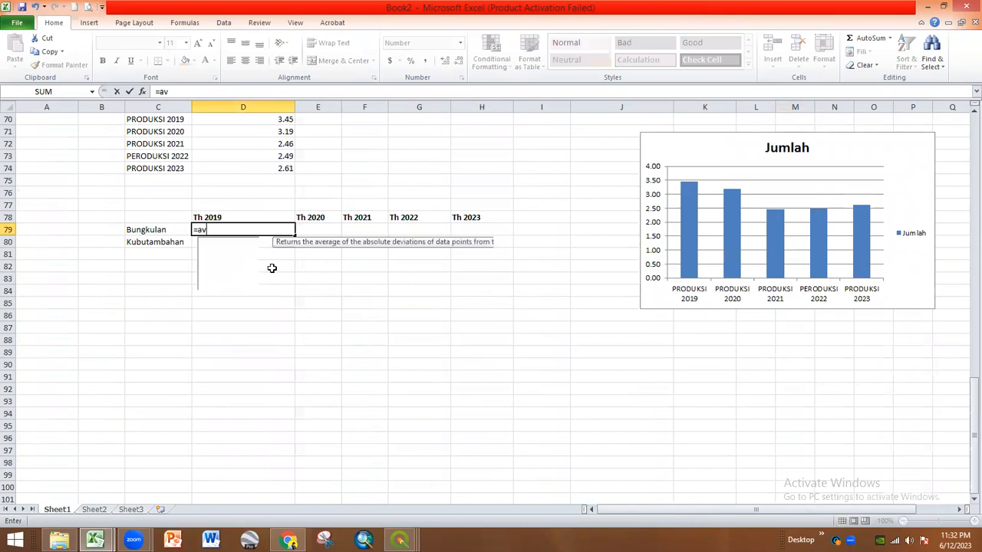
double_click(236, 253)
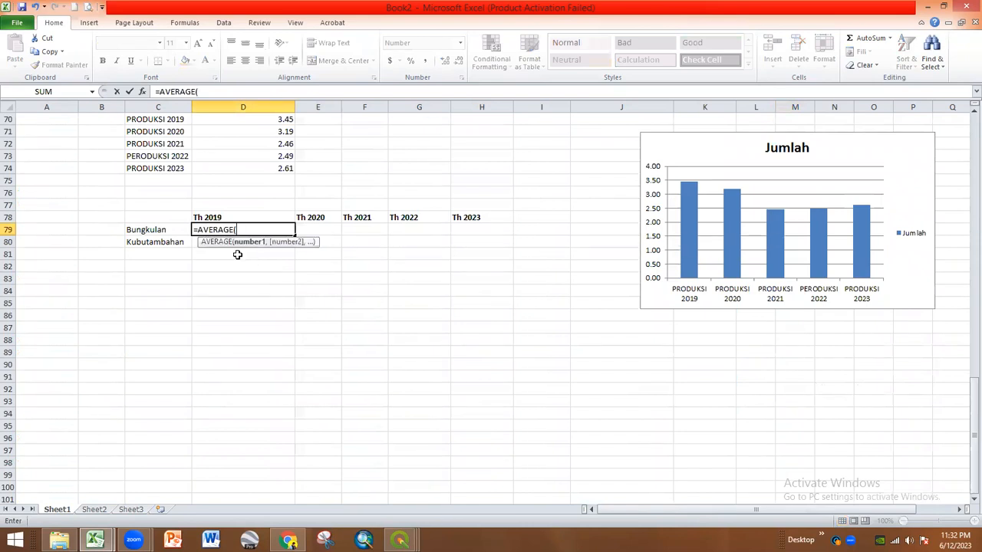
scroll(266, 363, "up", 20)
scroll(267, 362, "up", 1)
left_click(115, 131)
left_click_drag(122, 315, 107, 340)
key("Return")
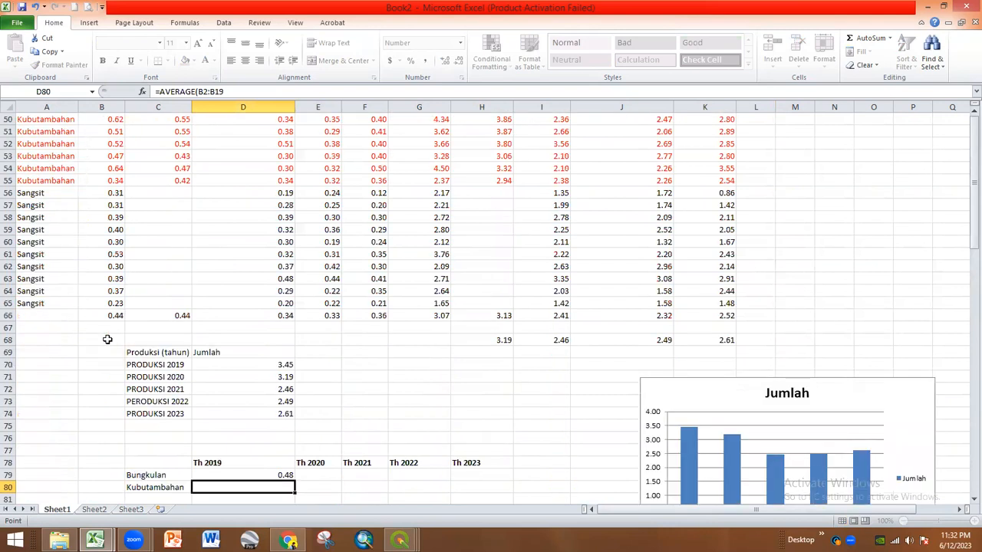
- Copy the formula across D79:H79 and revise the Th 2023 average in H79
left_click(245, 385)
left_click(284, 328)
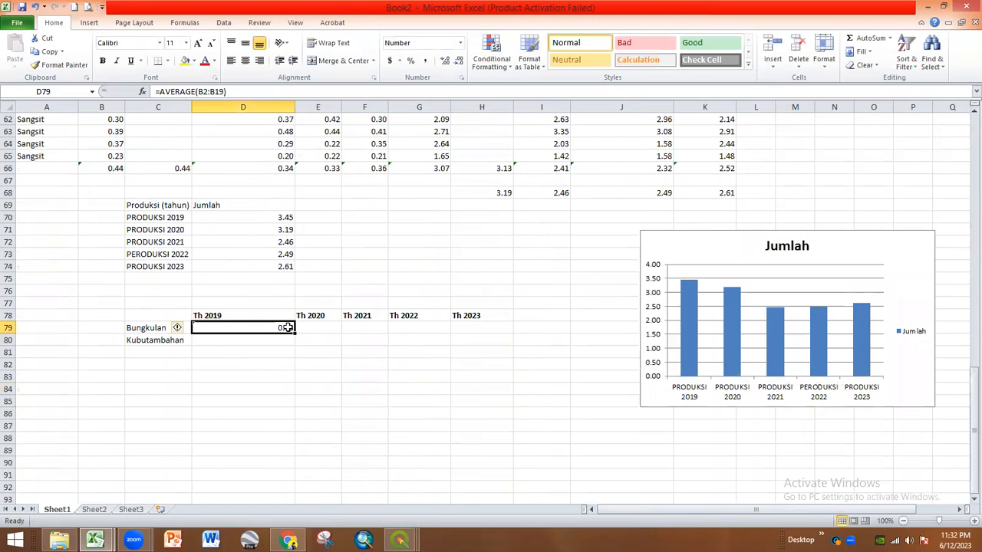
left_click_drag(295, 332, 485, 334)
left_click(483, 365)
left_click(492, 330)
scroll(466, 353, "up", 11)
scroll(466, 353, "up", 10)
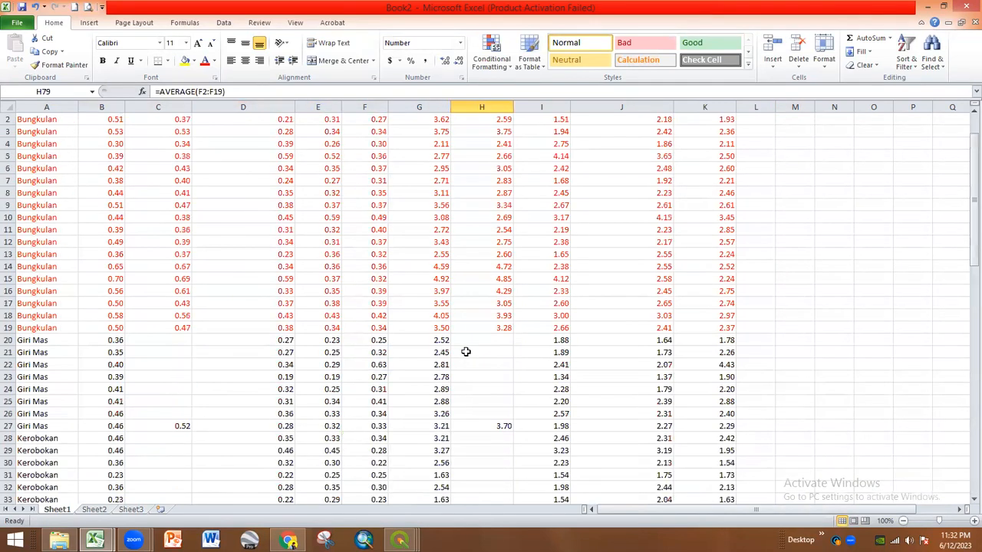
left_click(279, 92)
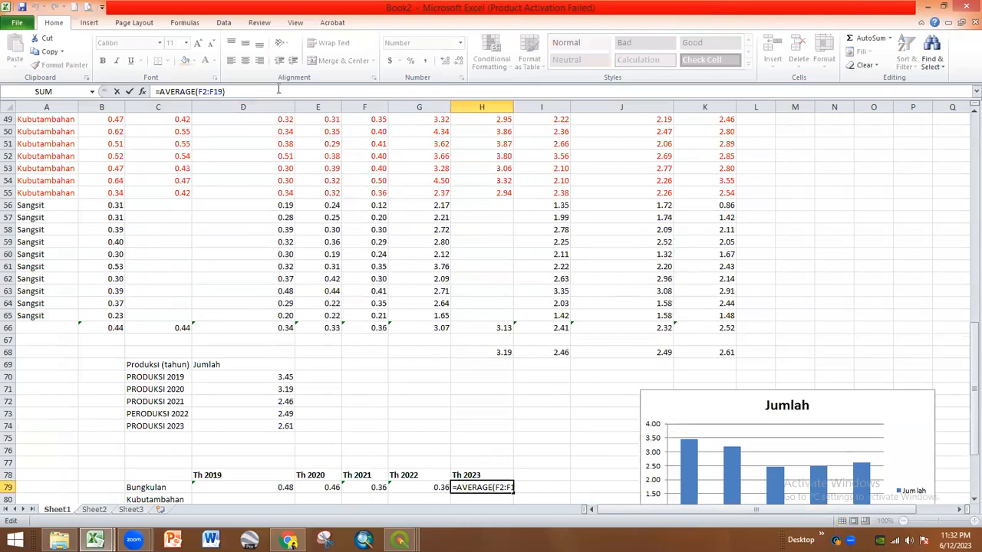
mouse_move(970, 396)
left_mouse_down()
mouse_move(965, 157)
mouse_move(965, 399)
left_mouse_up()
key("Return")
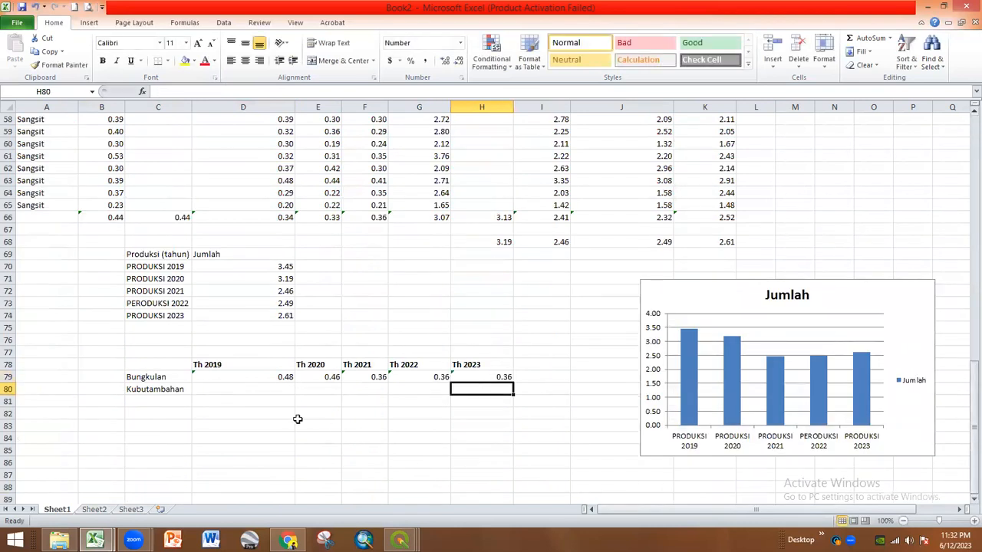
- Redo D79 as =AVERAGE(G2:G19) and fill right to H79, giving 3.39 through 2.53
left_click(267, 378)
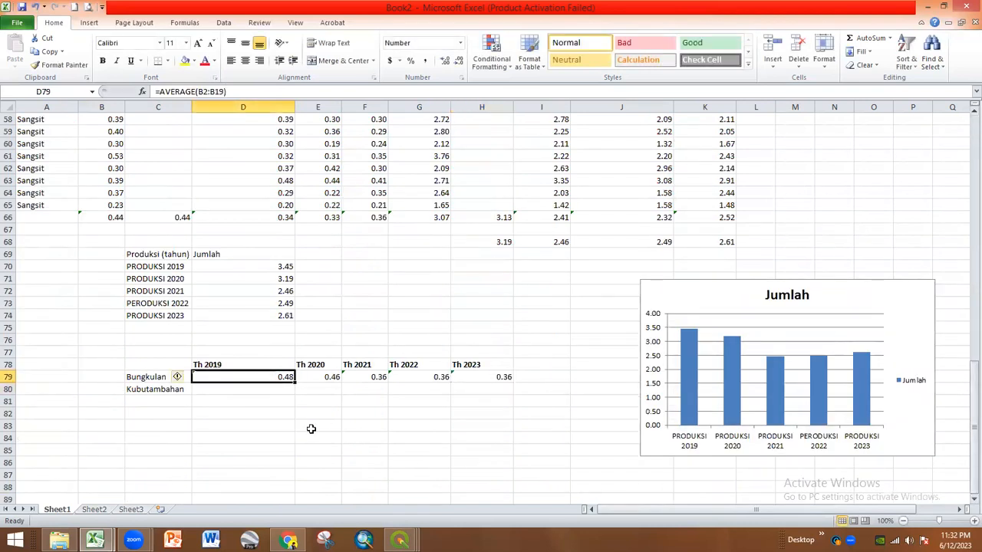
type("=av")
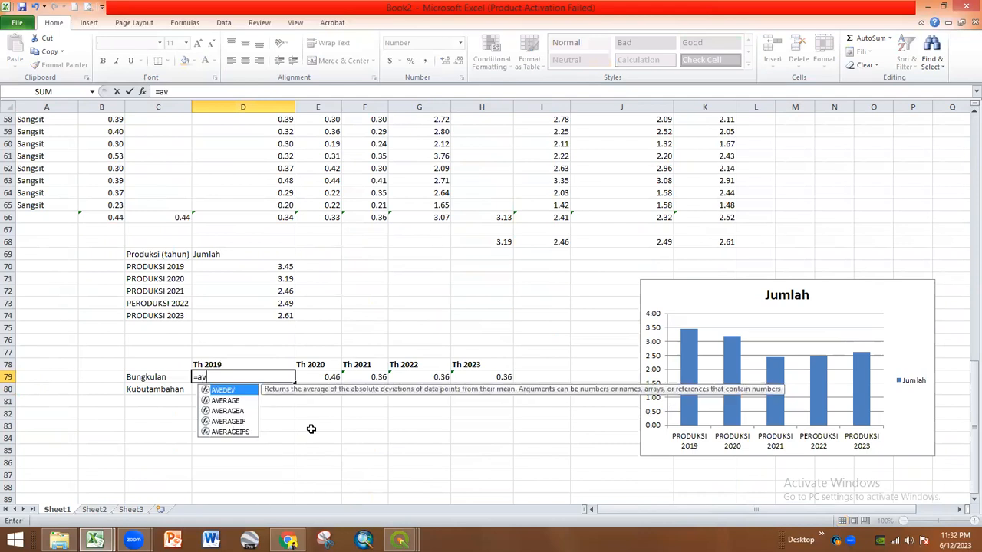
double_click(225, 400)
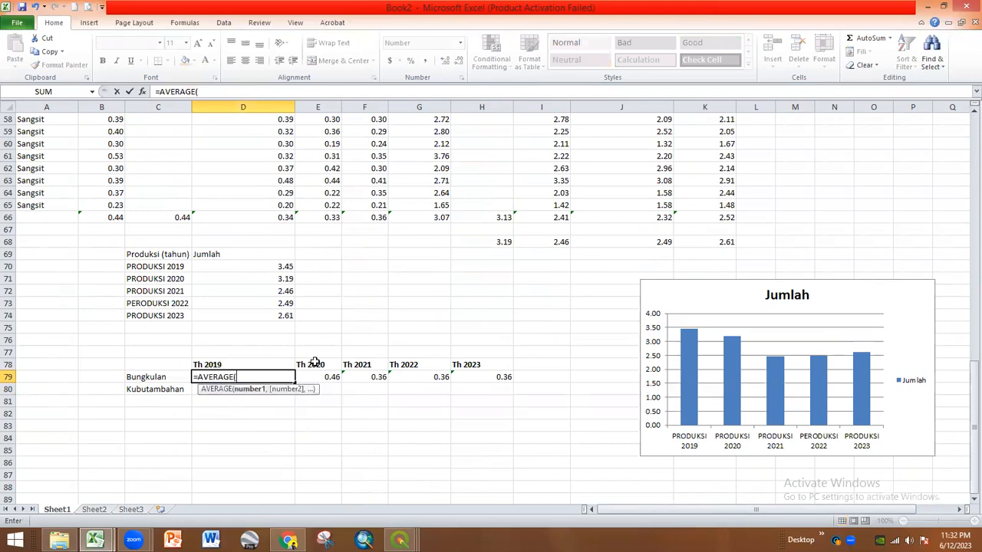
scroll(261, 297, "up", 19)
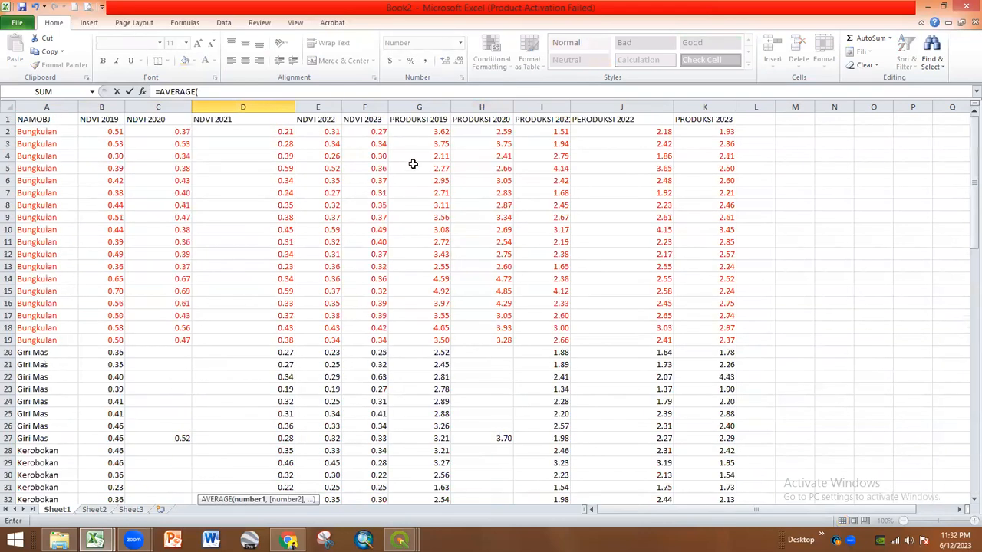
left_click_drag(429, 132, 434, 340)
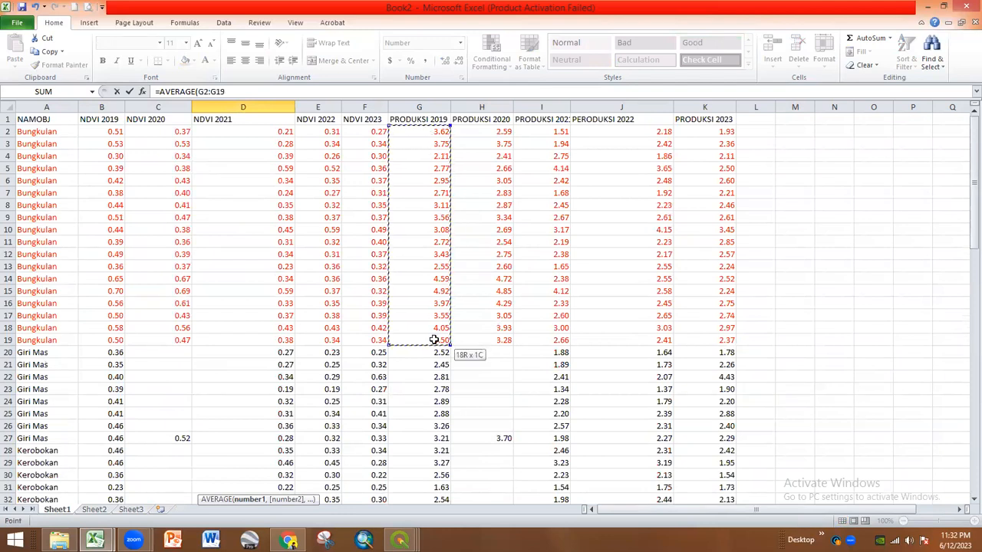
key("Return")
scroll(369, 351, "down", 1)
left_click(296, 366)
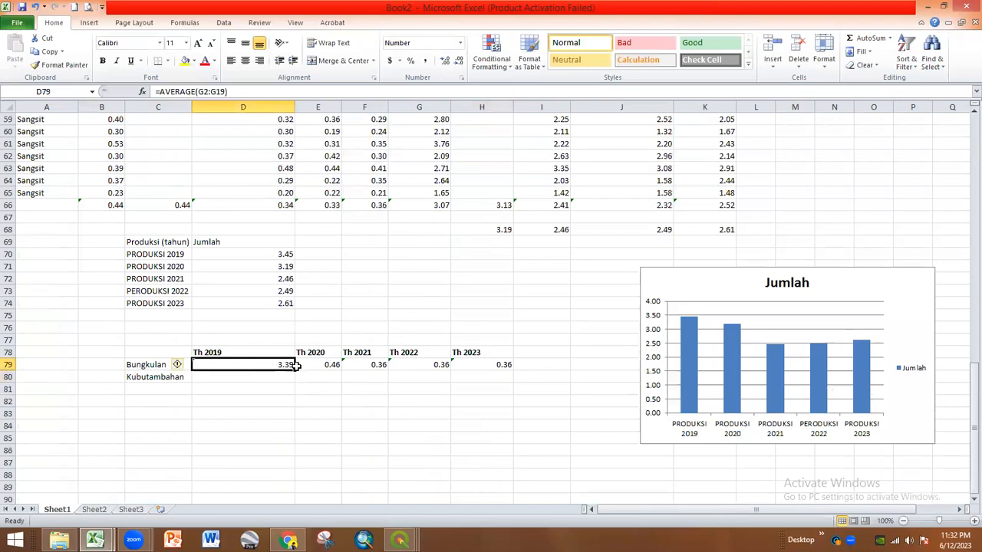
left_click_drag(296, 366, 508, 367)
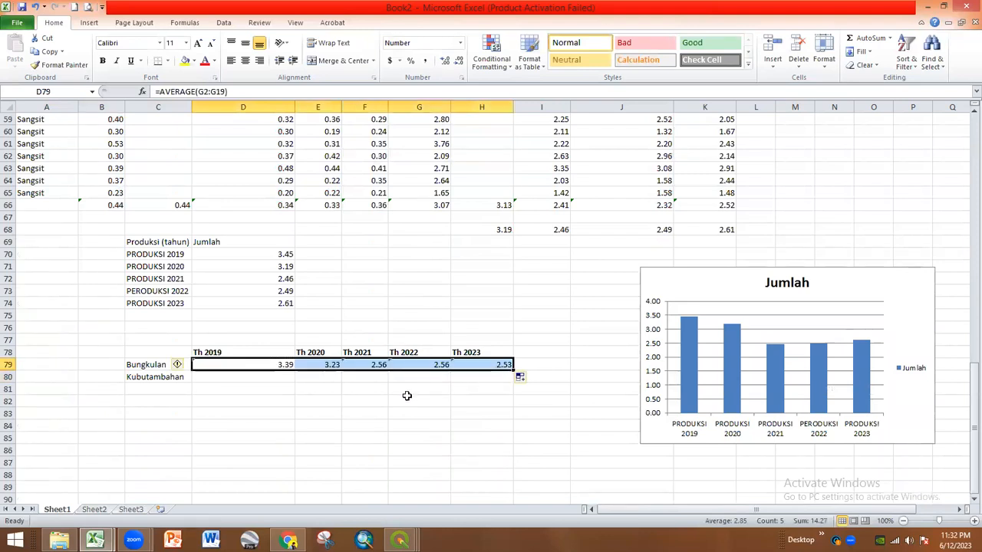
key("Down")
- Enter =AVERAGE(G40:G55) in D80 for Kubutambahan's Th 2019 average
type("=ave")
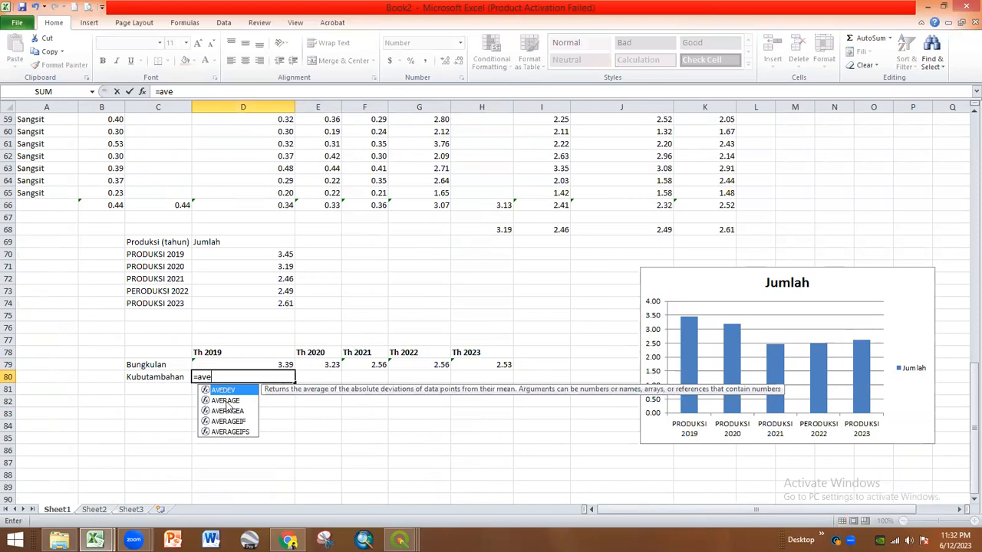
double_click(225, 401)
scroll(253, 375, "up", 14)
scroll(254, 375, "up", 5)
scroll(251, 375, "down", 10)
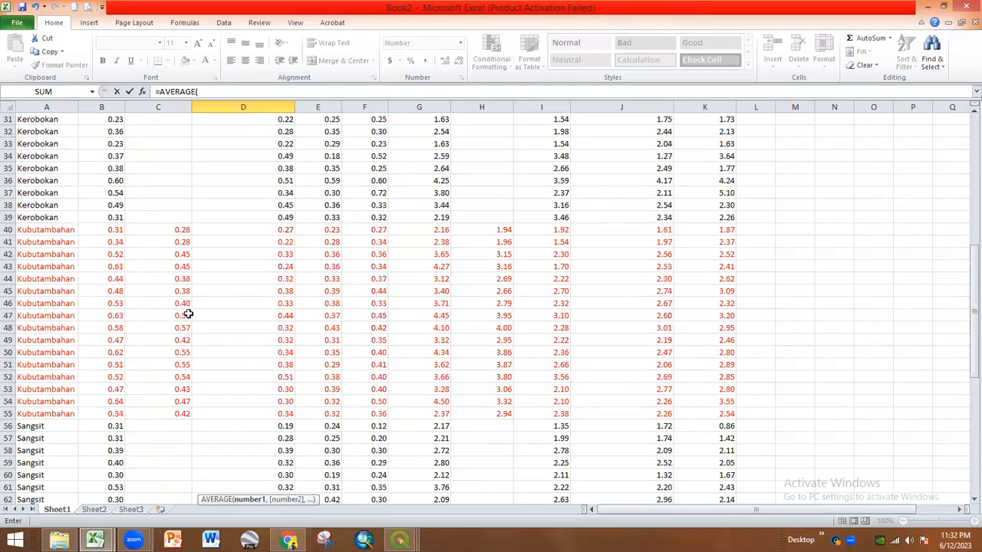
scroll(304, 307, "up", 10)
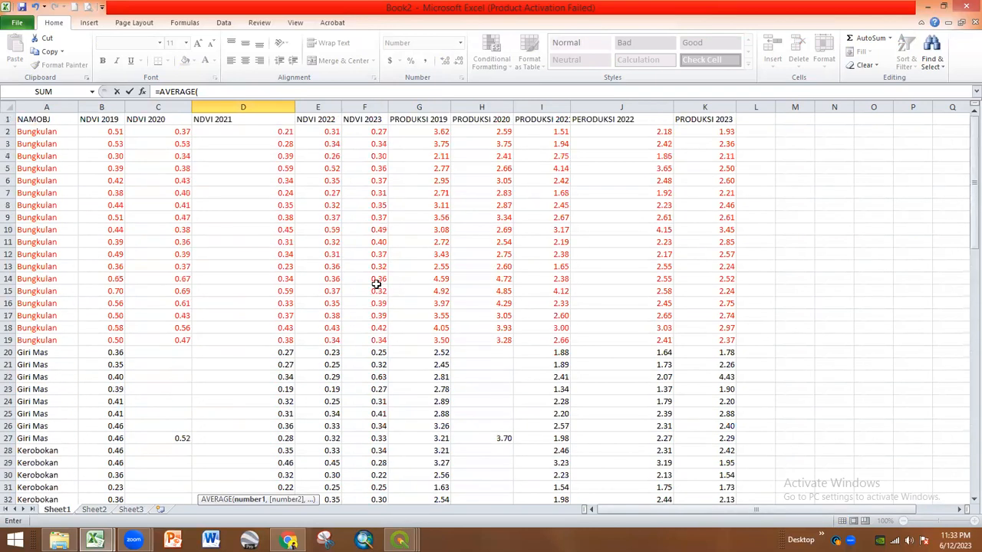
scroll(453, 177, "down", 9)
scroll(432, 279, "up", 1)
left_click(433, 306)
scroll(460, 326, "down", 3)
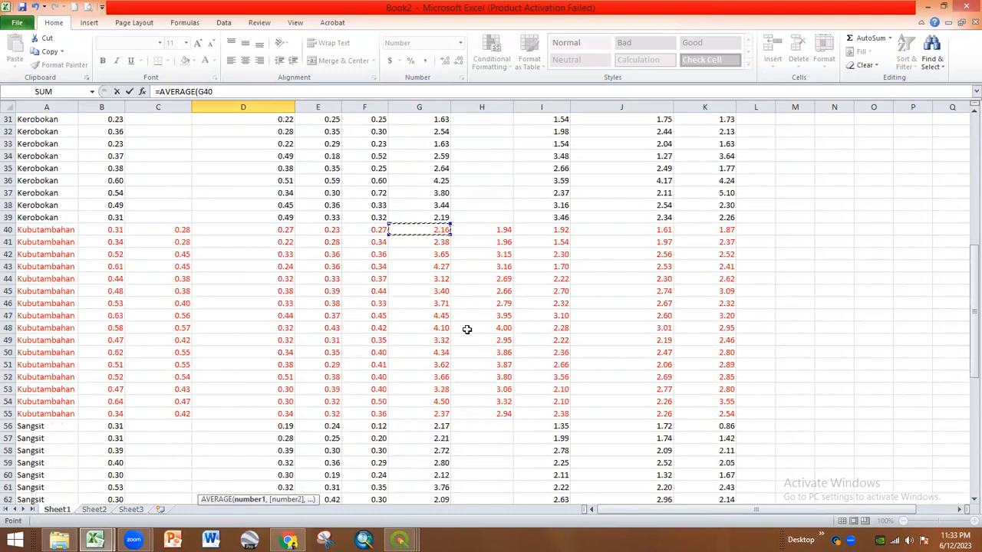
left_click_drag(442, 378, 443, 379)
key("Return")
- Fill the Kubutambahan formula across to H80: 3.52, 3.13, 2.34, 2.42, 2.70
scroll(272, 368, "down", 4)
left_click(275, 327)
left_click_drag(296, 334, 498, 337)
left_click(482, 389)
scroll(427, 427, "up", 7)
scroll(422, 423, "up", 14)
scroll(412, 415, "down", 16)
scroll(419, 391, "down", 3)
- Head the village column with 'Desa' in C78
left_click(343, 427)
left_click(153, 364)
type("Desa")
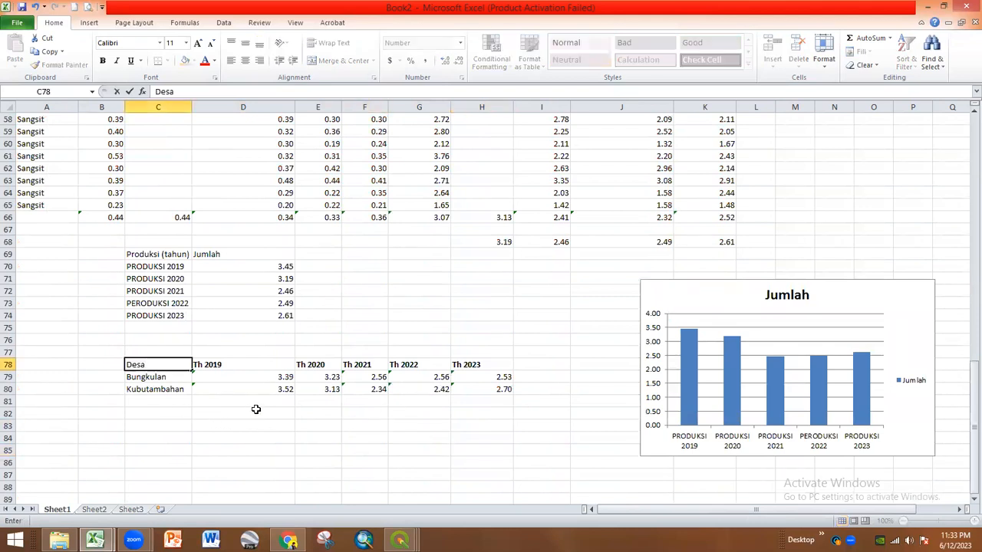
key("Return")
- Insert a 2-D clustered column chart from the Desa table C78:H80
left_click_drag(161, 359, 488, 388)
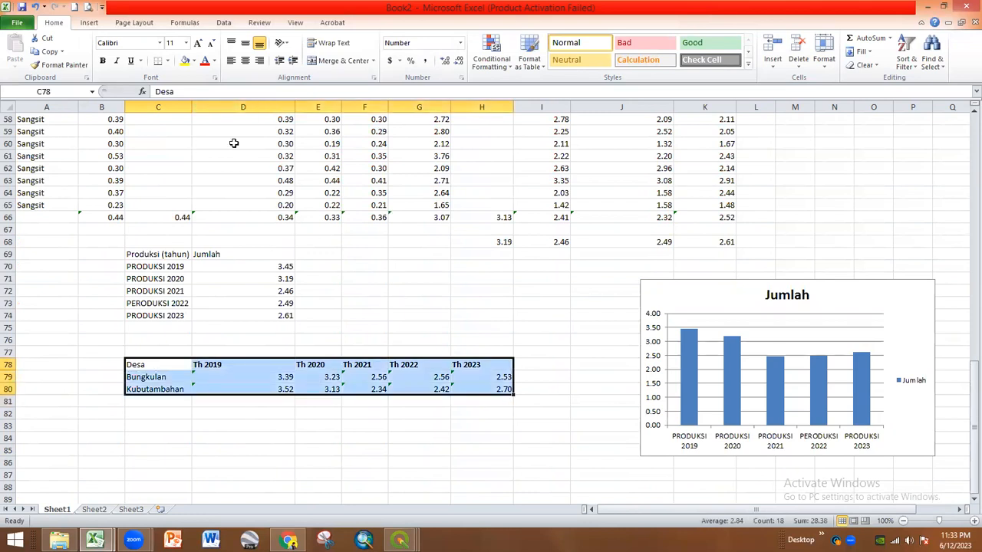
left_click(89, 23)
left_click(230, 46)
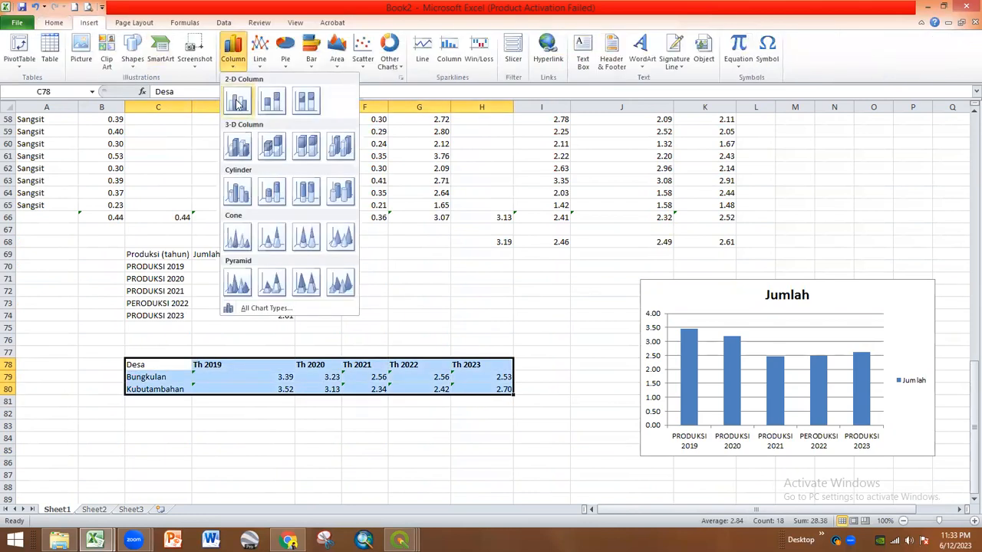
left_click(239, 108)
- Move the village comparison chart below the table and select it
scroll(333, 280, "down", 1)
left_click_drag(609, 355, 419, 467)
scroll(421, 377, "down", 3)
left_click_drag(421, 378, 414, 446)
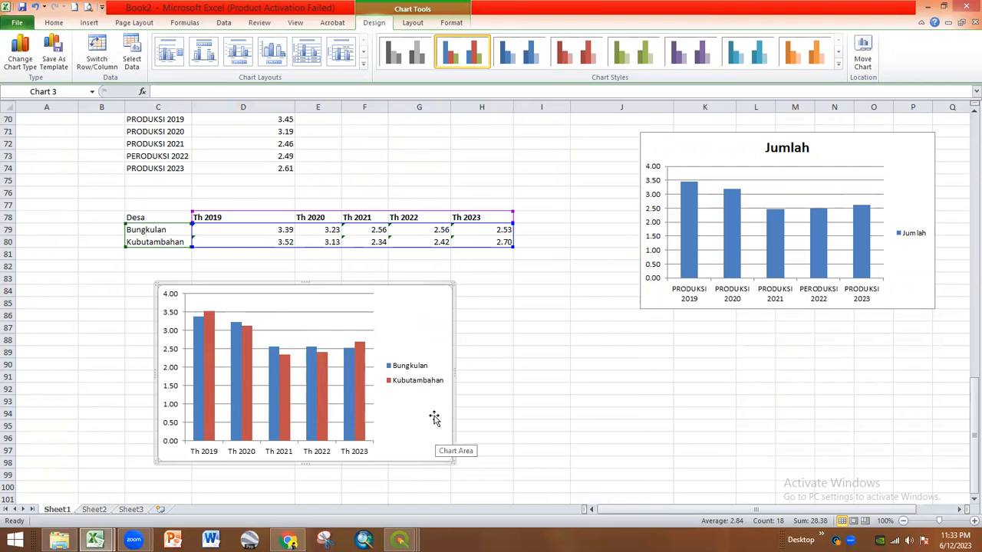
scroll(394, 386, "up", 2)
scroll(391, 377, "up", 8)
scroll(373, 373, "down", 7)
scroll(386, 368, "up", 5)
scroll(471, 392, "down", 8)
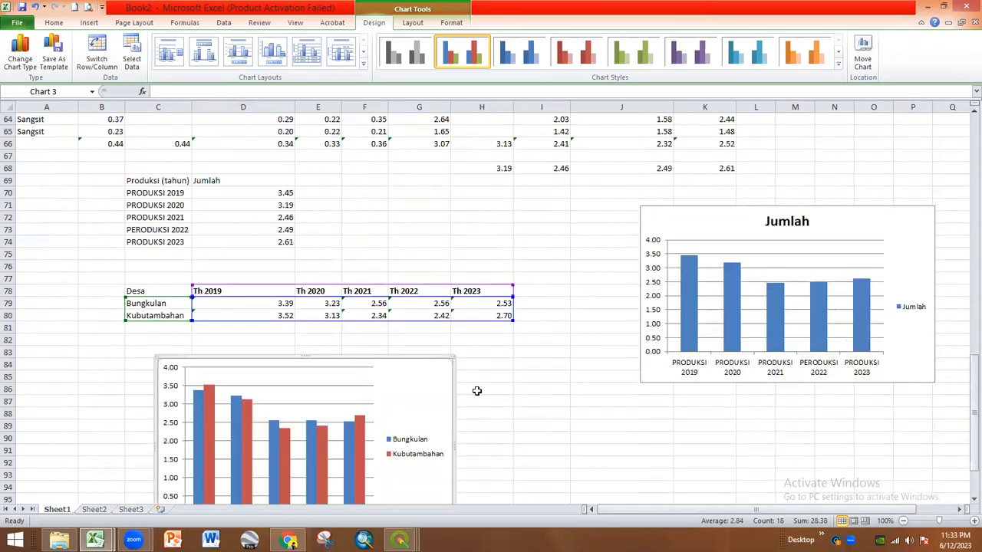
left_click(566, 362)
left_click(433, 353)
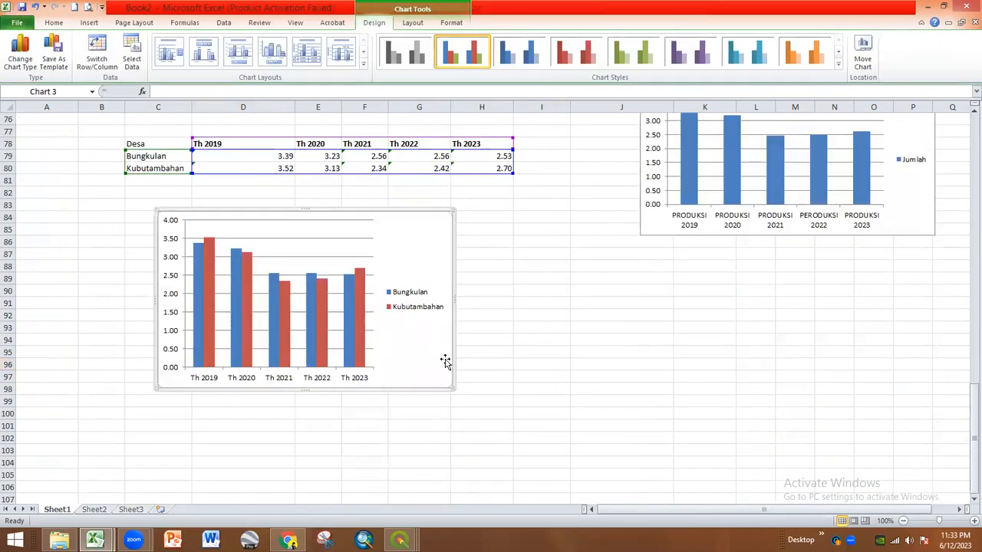
- Start a new blank Word document, maximized and shown in Print Layout view
left_click(212, 541)
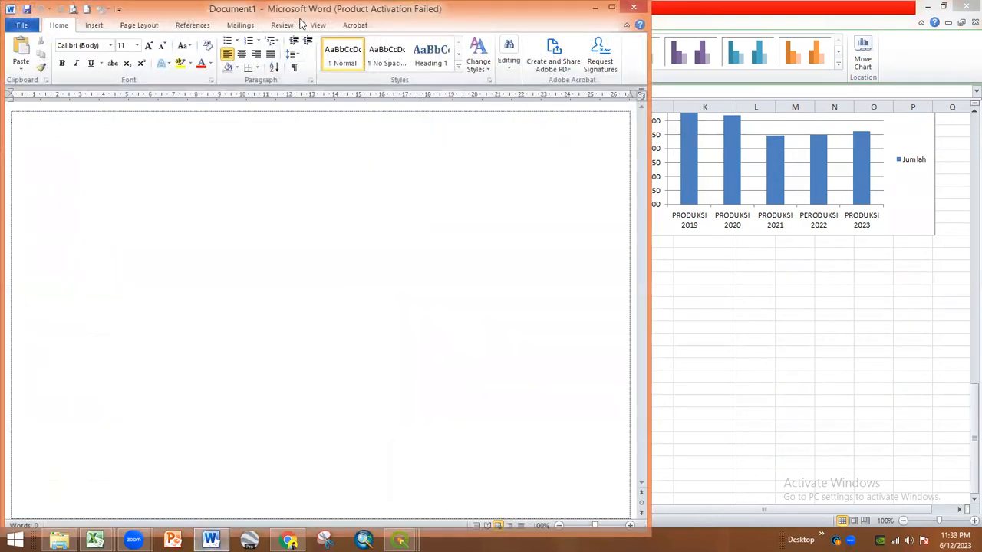
left_click_drag(298, 13, 370, 126)
left_click(682, 126)
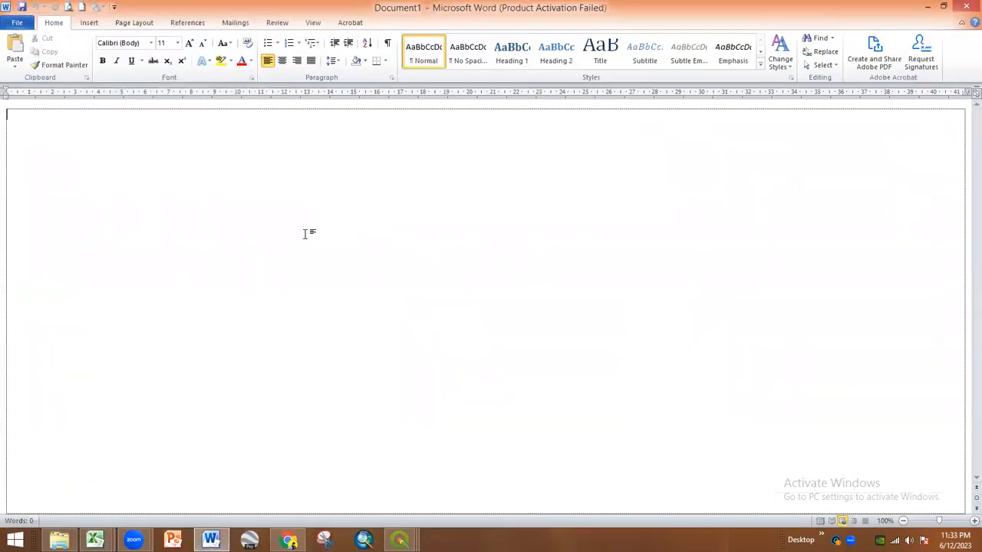
scroll(357, 272, "down", 9, "ctrl")
scroll(299, 265, "up", 9, "ctrl")
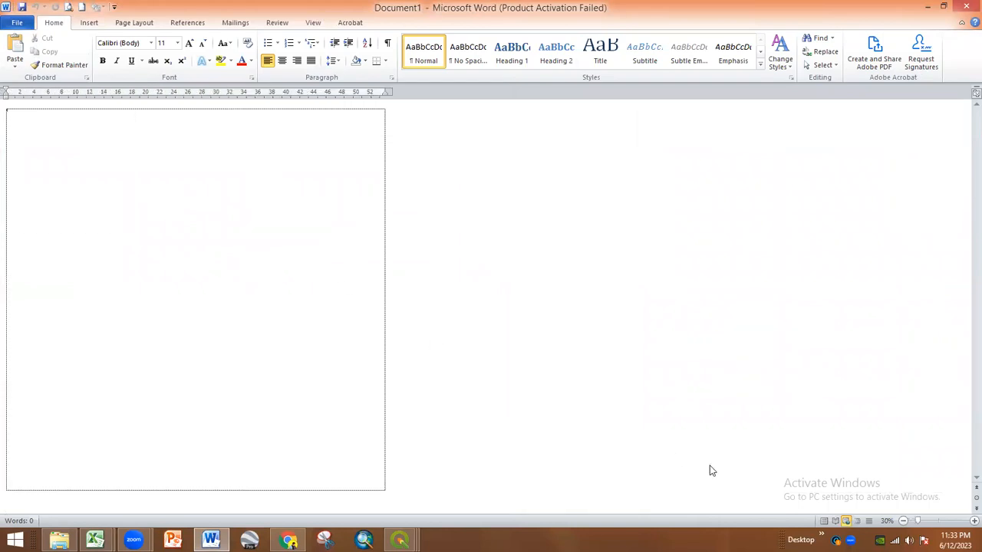
left_click(824, 522)
- Paste the Bungkulan vs Kubutambahan column chart onto the blank page
left_click(434, 258)
key("ctrl+v")
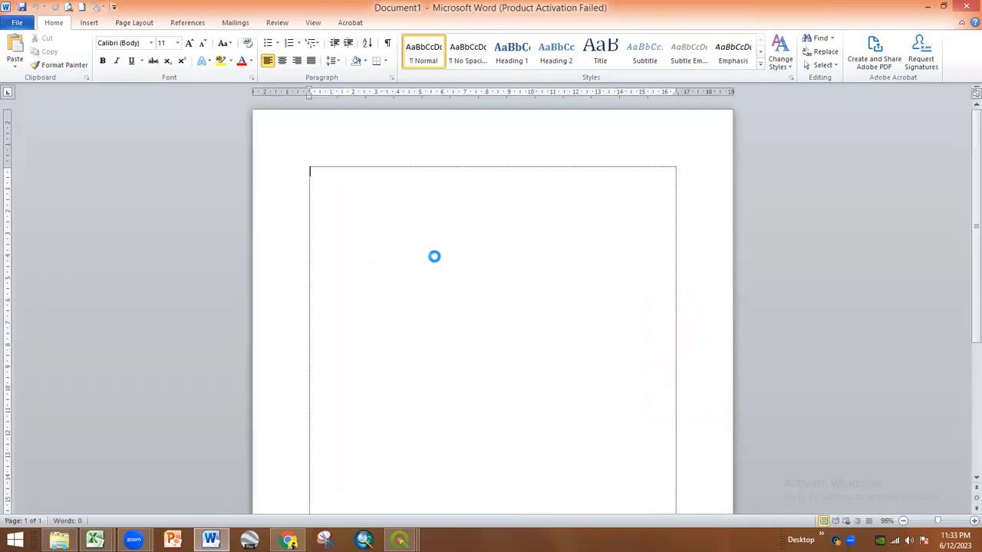
left_click(605, 332)
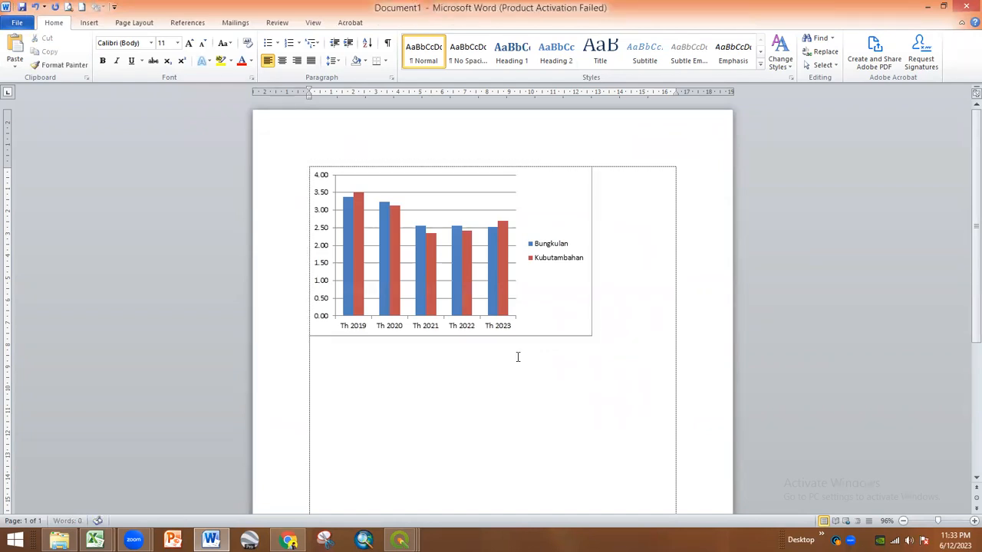
- Copy the 2019–2023 map PNGs from the 02 Praktikum PJ folder, then return to Word
left_click(59, 540)
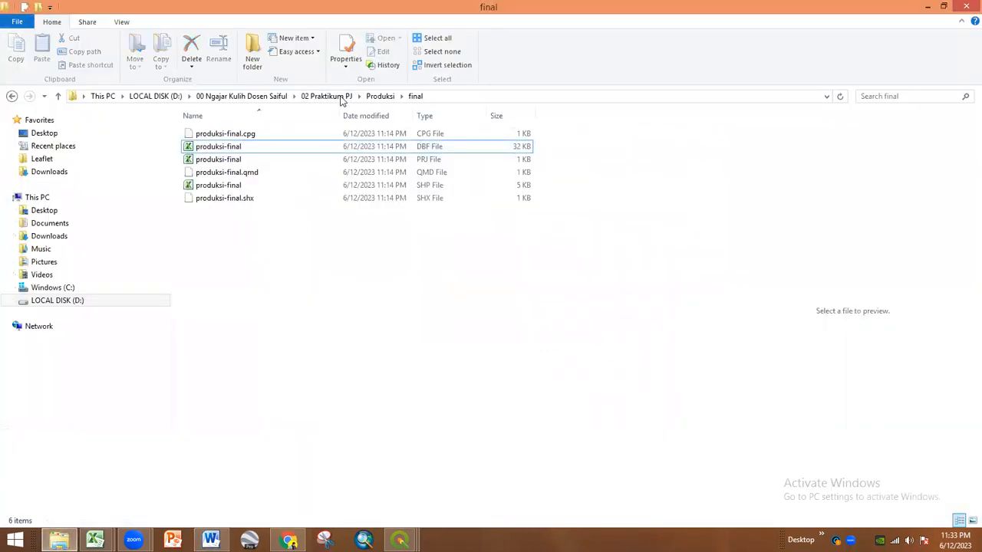
left_click(342, 101)
left_click(229, 225)
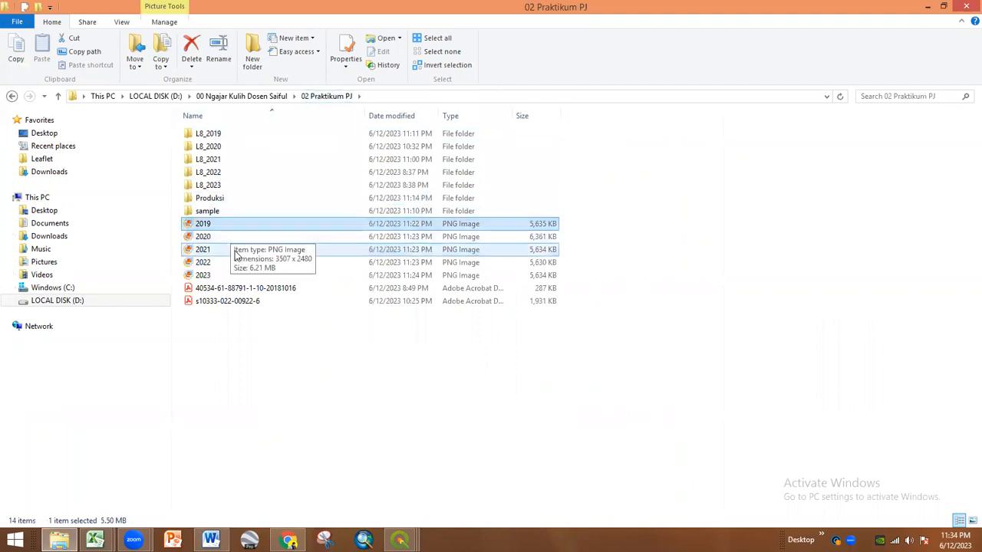
left_click(224, 277, "shift")
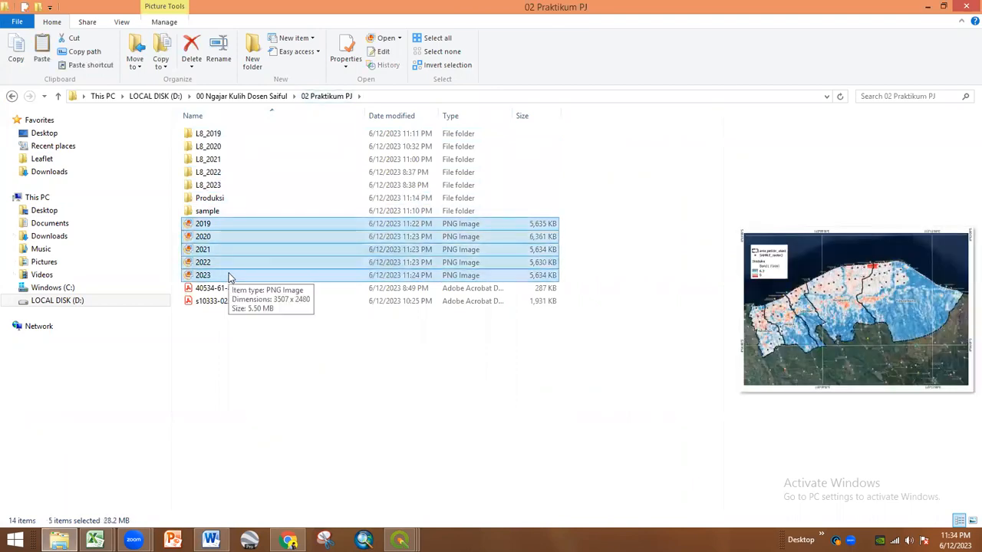
left_click(63, 542)
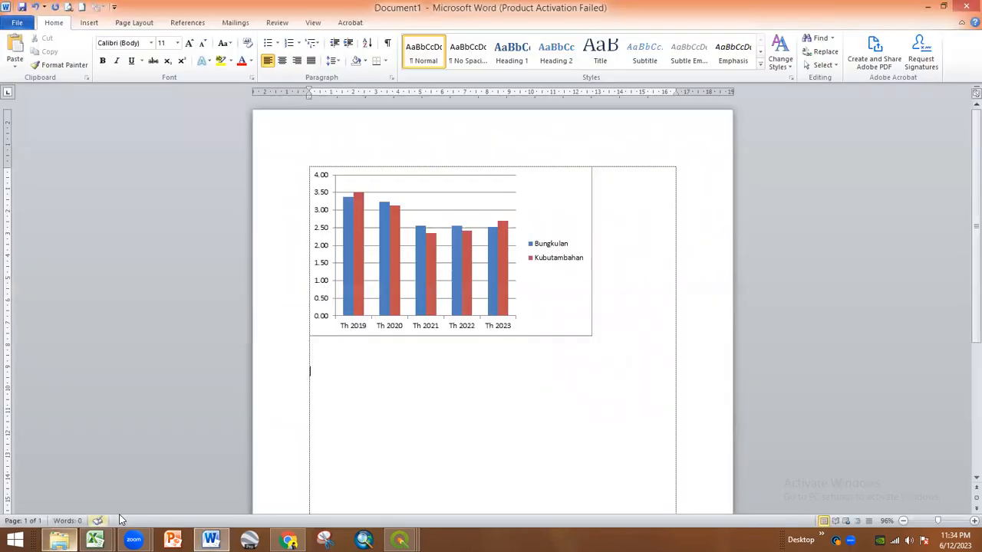
- Paste the five yearly map images below the chart and dismiss the Office activation notice
key("ctrl+v")
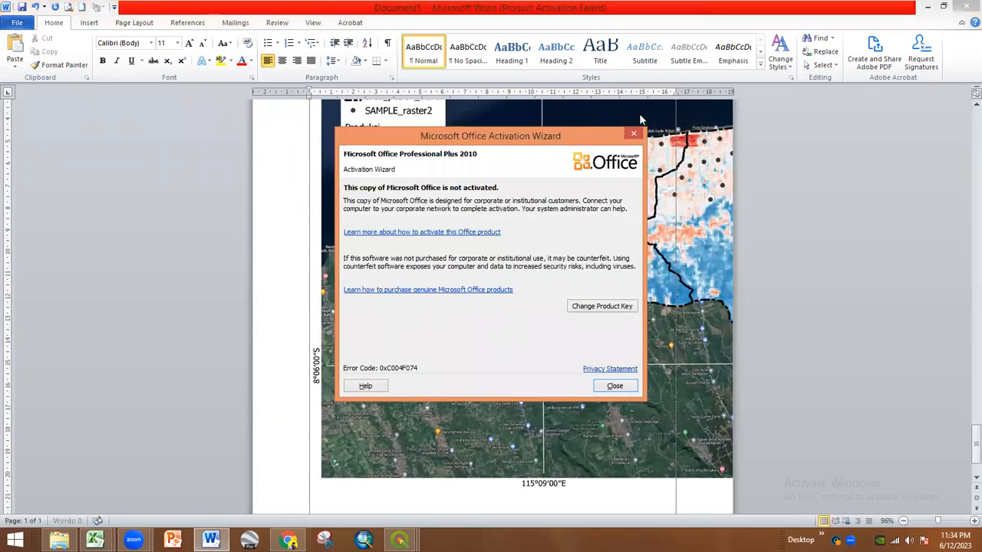
left_click(633, 134)
scroll(550, 260, "up", 10)
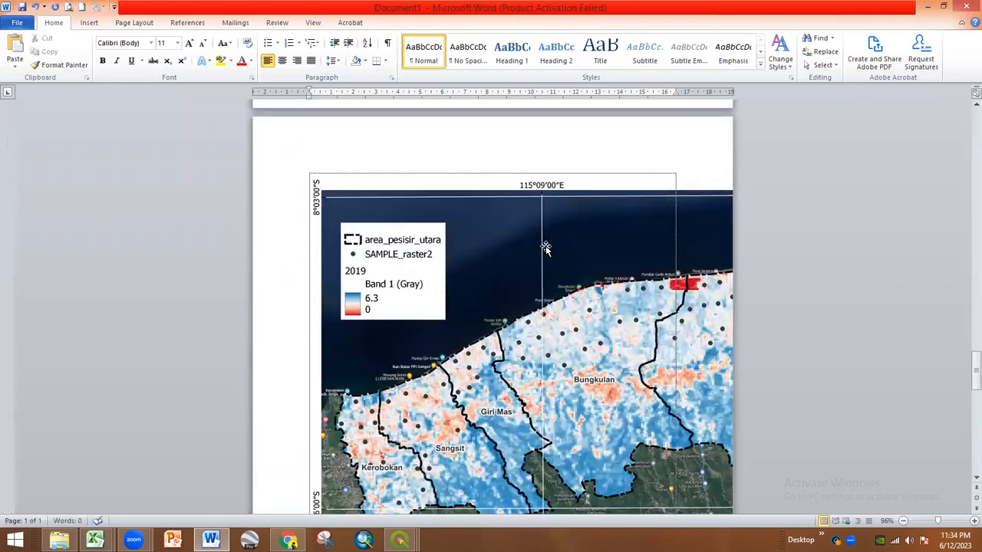
- Resize the 2019 map picture from 21.01 cm to 7 cm high after two undone attempts
left_click(616, 265)
scroll(766, 189, "up", 3)
left_click(948, 44)
type("7")
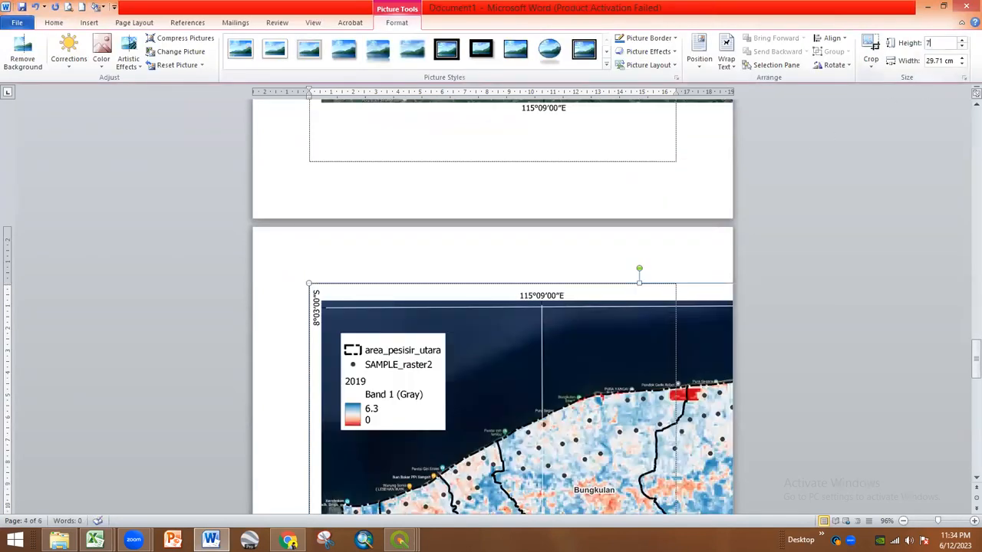
key("Return")
key("ctrl+z")
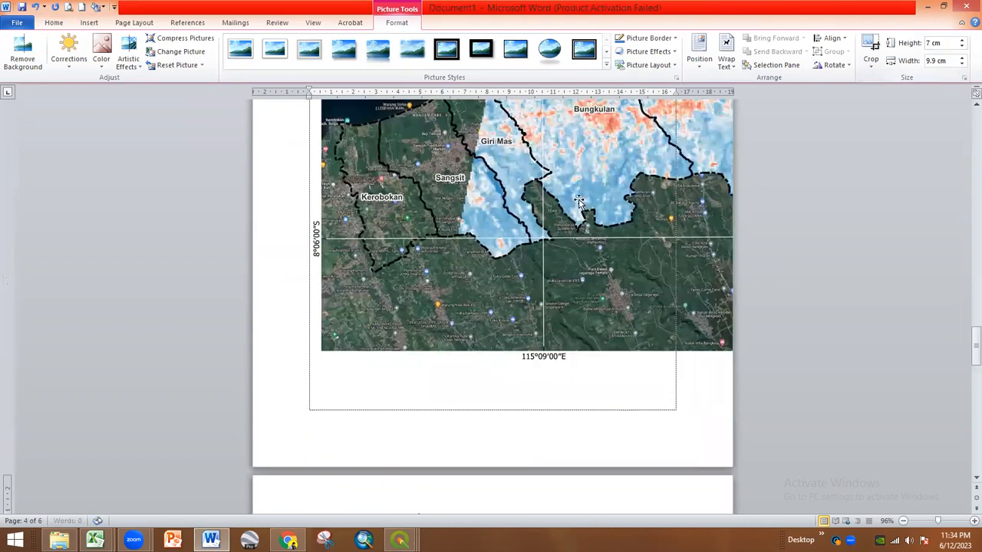
left_click(941, 47)
type("7")
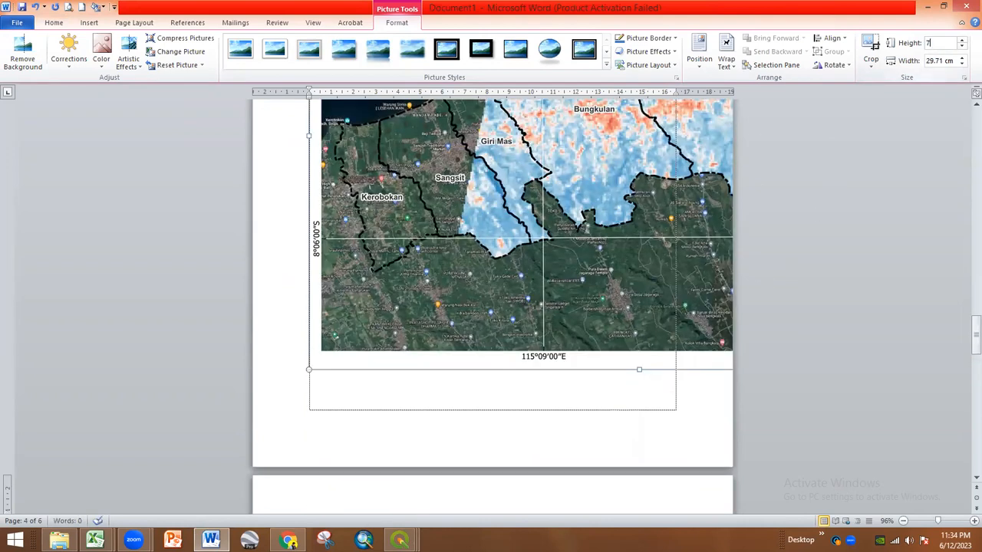
key("Return")
key("ctrl+z")
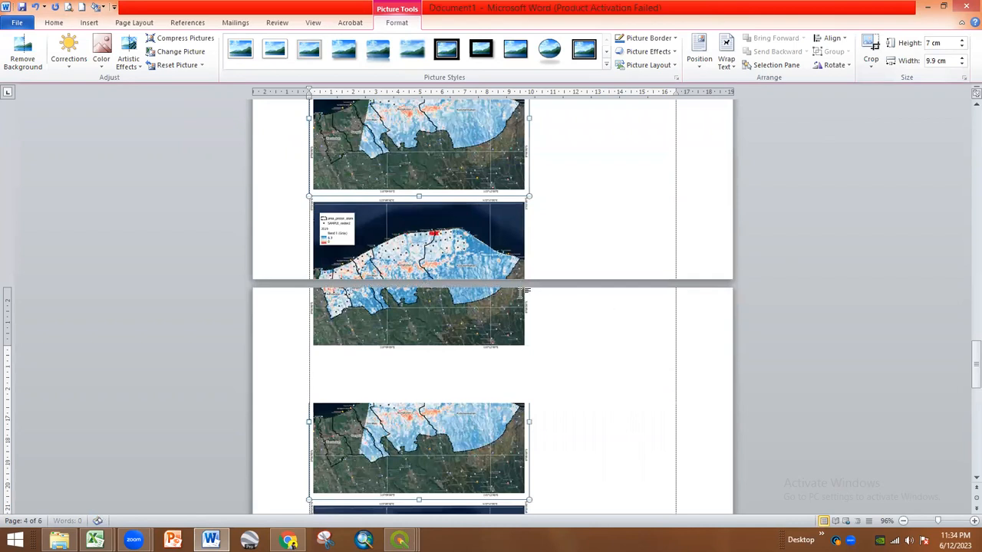
left_click(948, 51)
type("7")
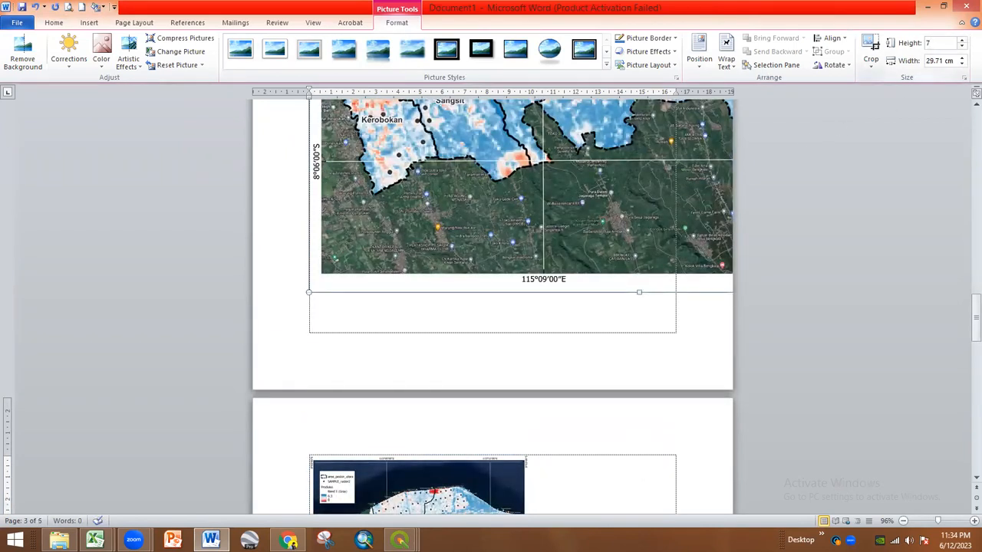
key("Return")
- Select the next full-size map picture and its Height value for replacement
scroll(494, 372, "down", 5)
scroll(493, 371, "up", 12)
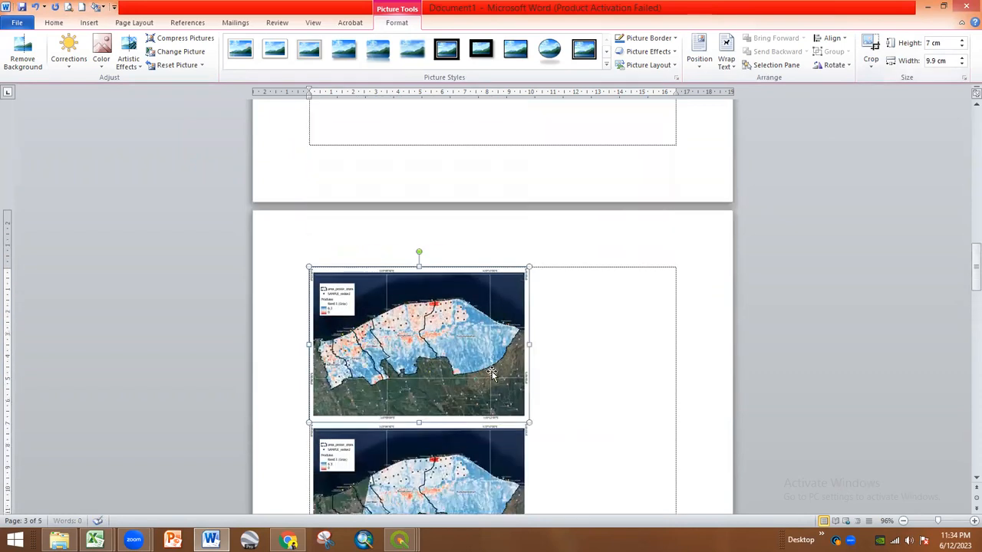
left_click(508, 274)
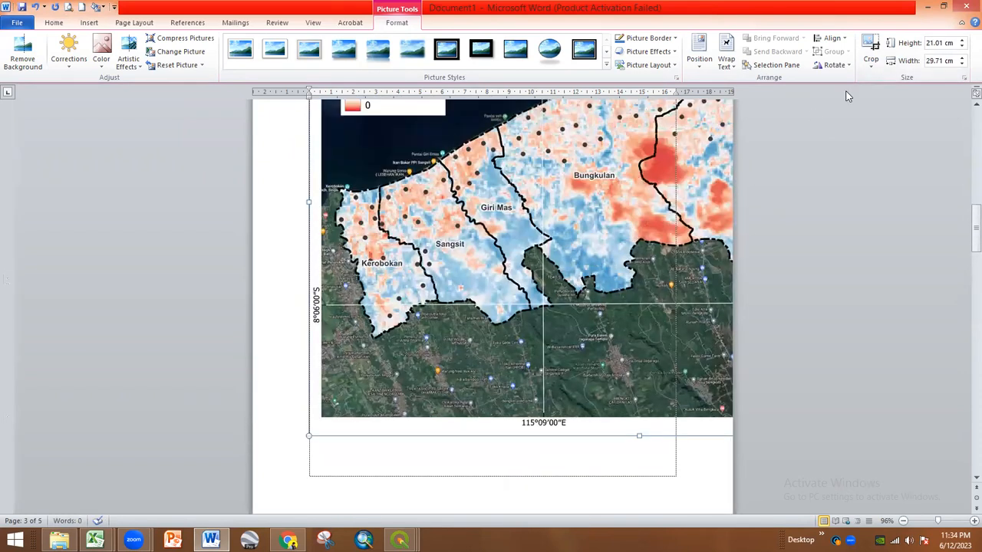
left_click(940, 43)
- Enter a 7 cm height for the selected map picture
type("7")
scroll(510, 299, "up", 4)
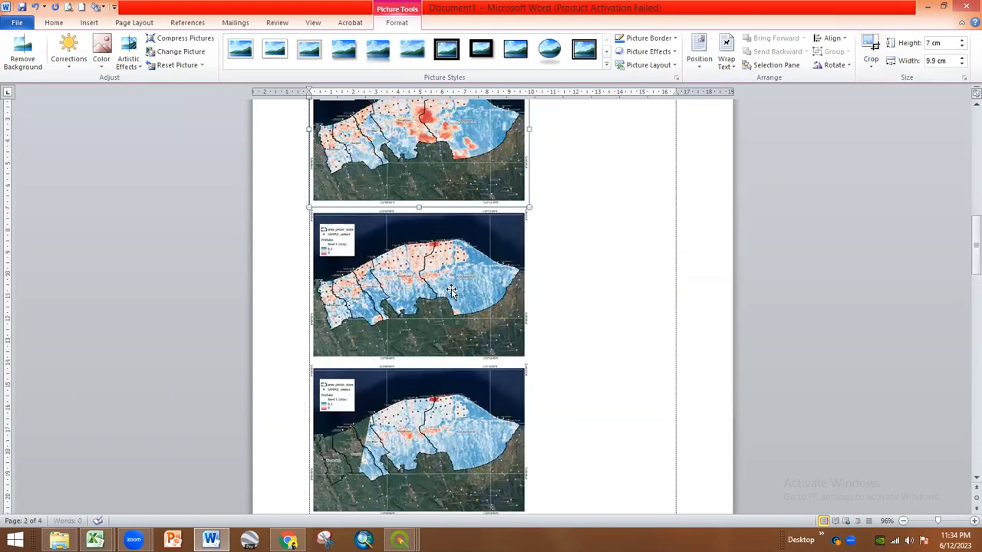
scroll(439, 402, "up", 7)
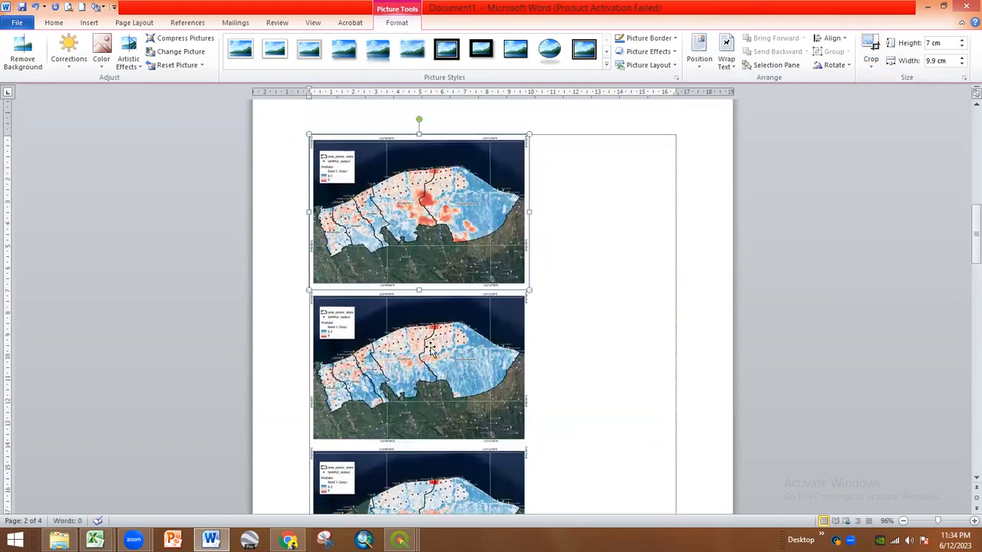
scroll(507, 320, "up", 10)
scroll(511, 322, "down", 11)
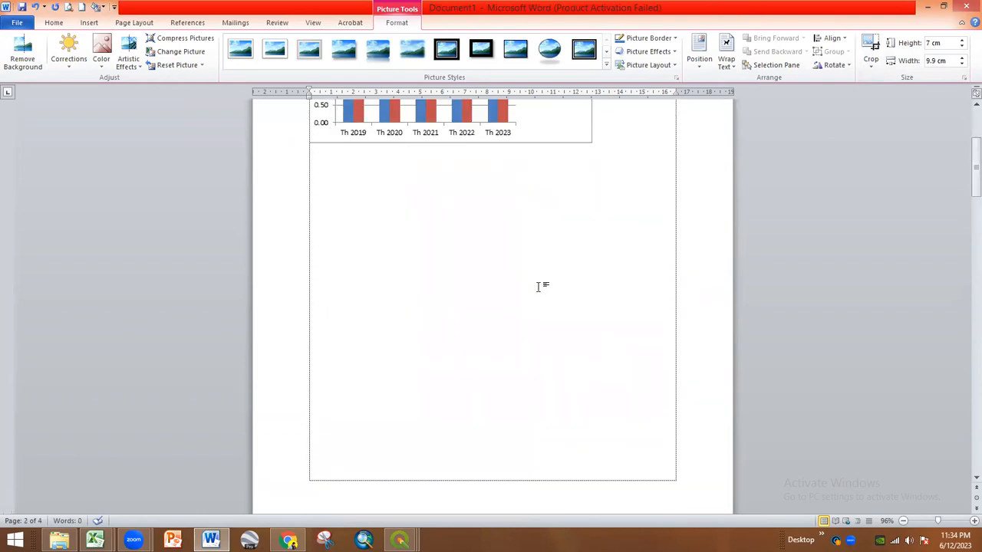
scroll(541, 289, "down", 5)
scroll(534, 290, "up", 3)
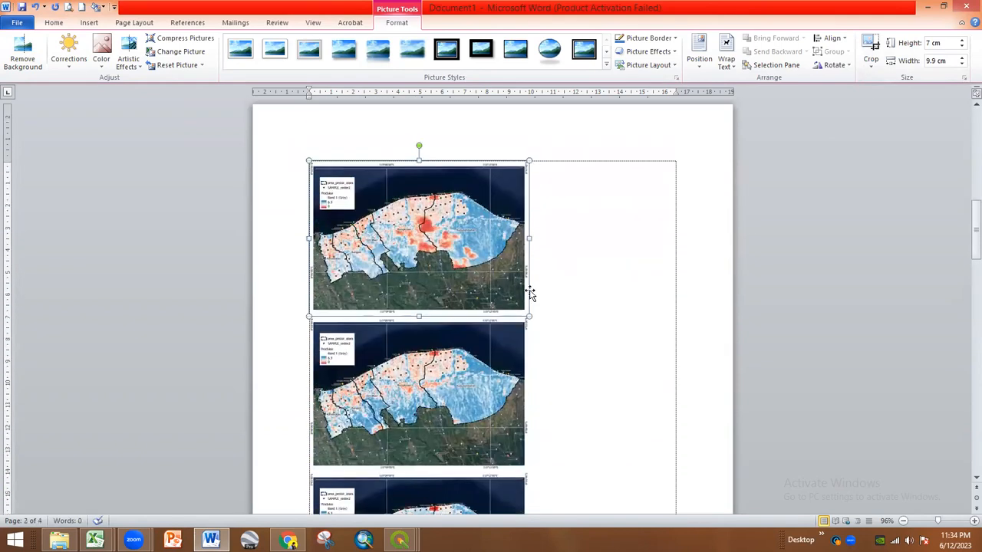
scroll(381, 225, "down", 2)
scroll(384, 230, "down", 10)
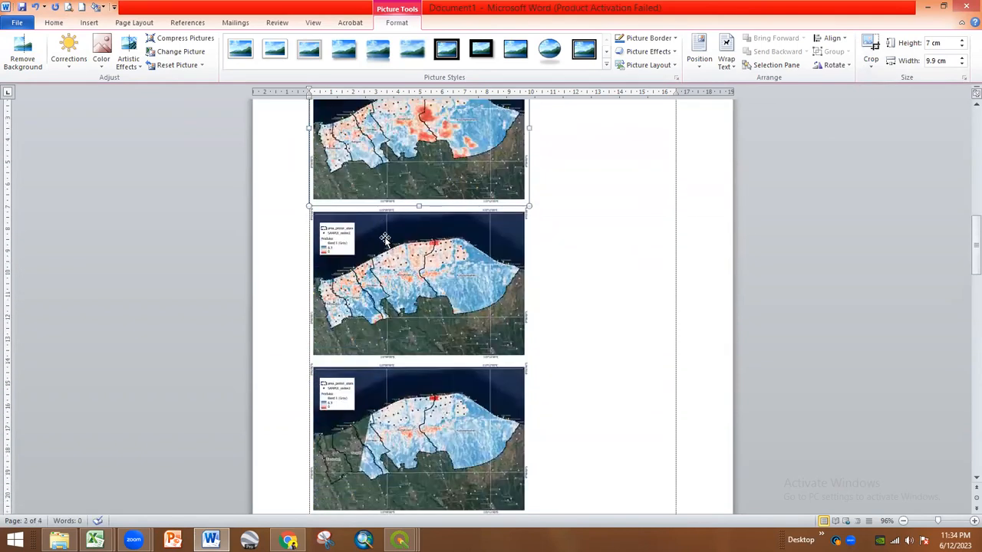
scroll(399, 275, "down", 3)
scroll(399, 275, "up", 6)
- Shrink page 3's full-size map to 7 cm high
left_click(421, 259)
scroll(431, 274, "down", 18)
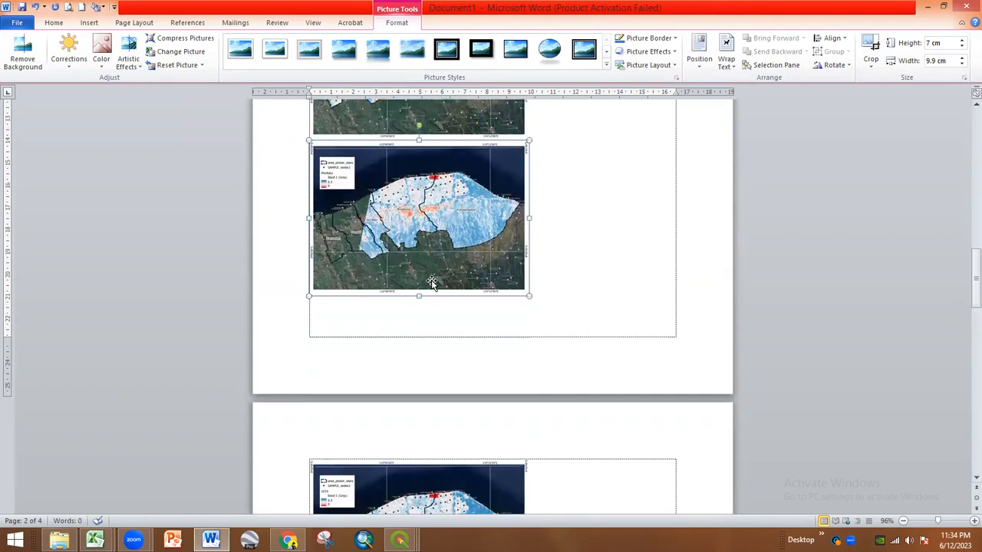
scroll(453, 338, "down", 5)
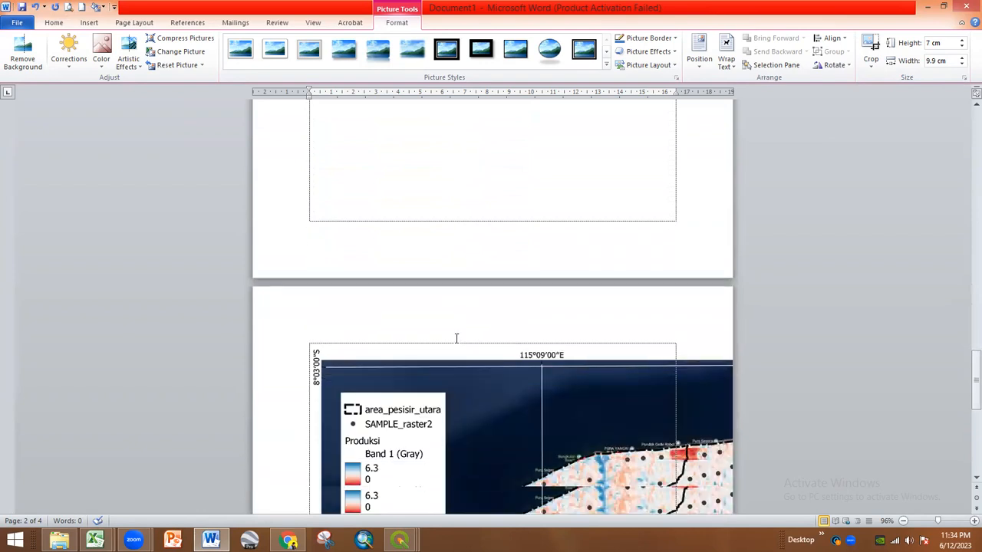
left_click(468, 332)
left_click(948, 45)
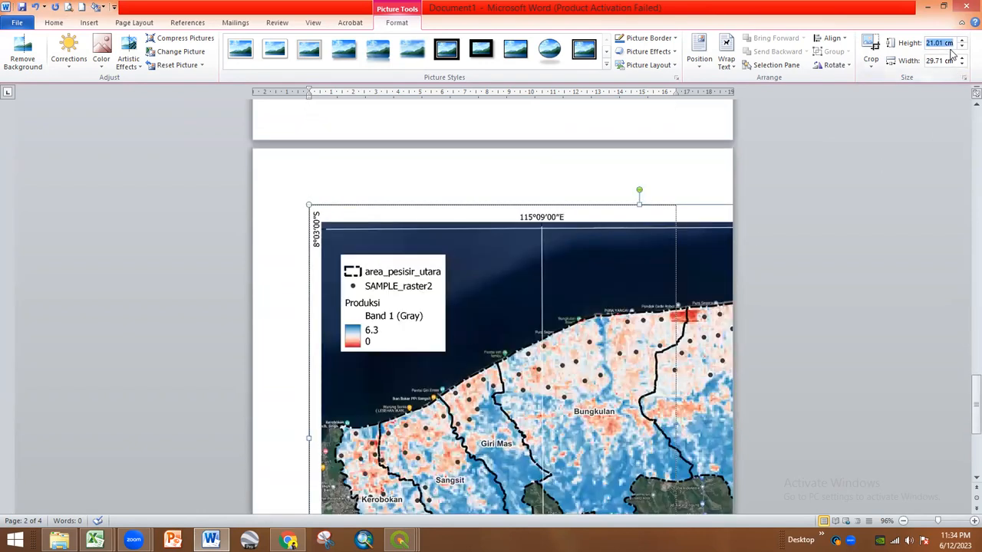
type("7")
key("Return")
- Centre the Bungkulan vs Kubutambahan column chart horizontally with Ctrl+E
scroll(595, 244, "up", 4)
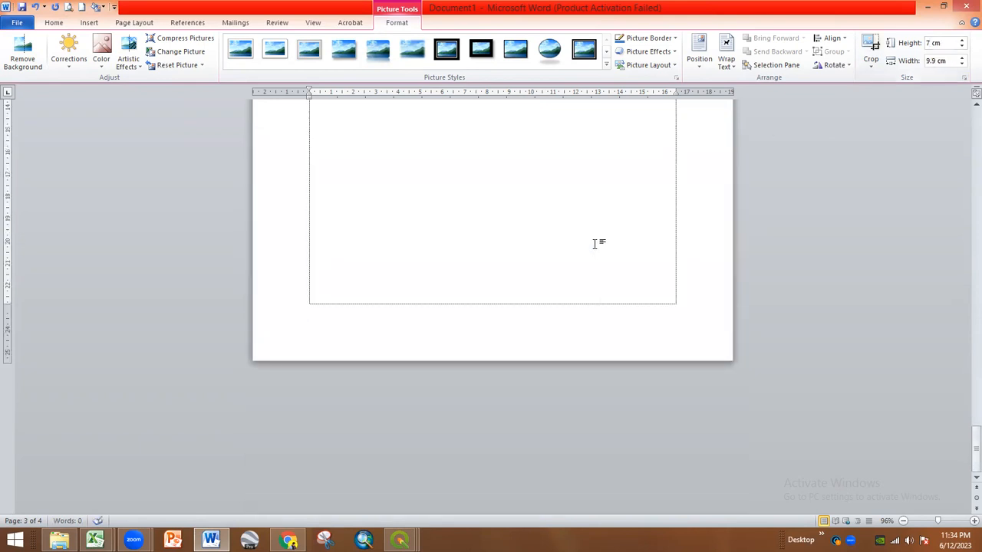
scroll(595, 244, "down", 3)
scroll(577, 278, "down", 4)
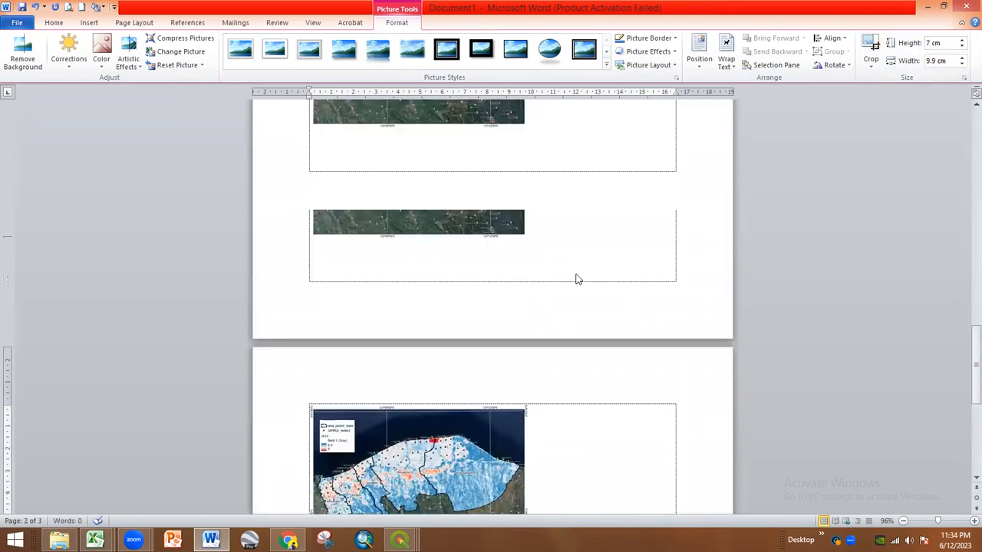
scroll(577, 271, "up", 8)
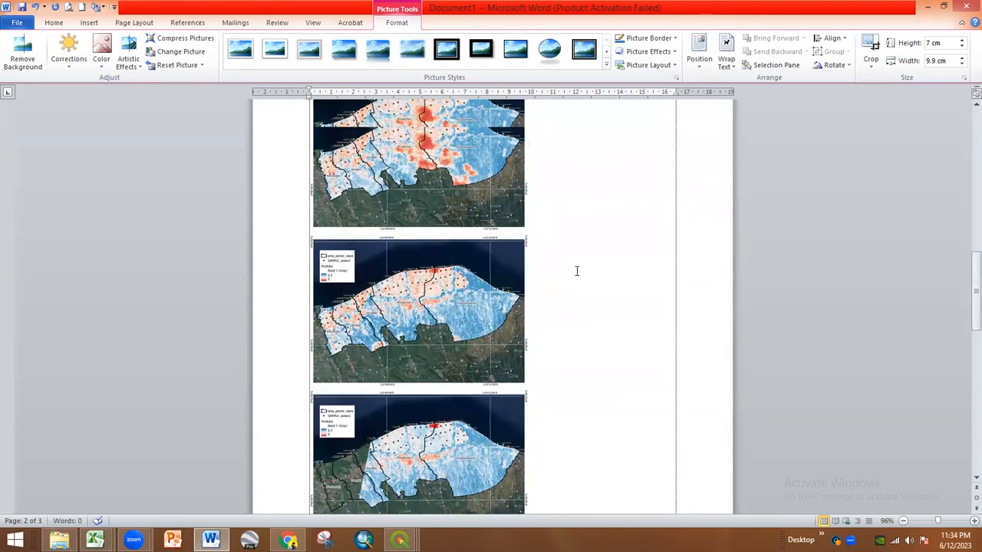
scroll(574, 270, "up", 9)
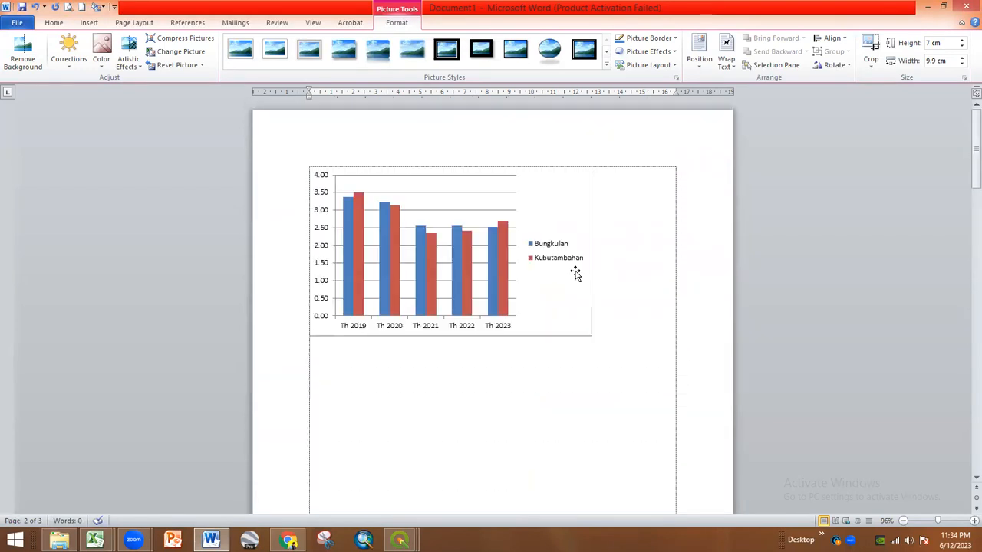
left_click(672, 342)
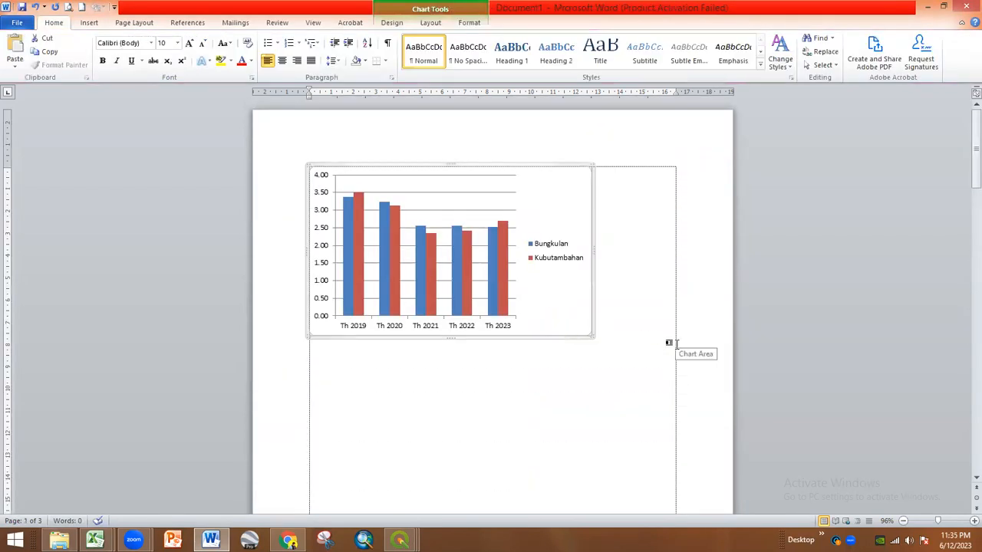
key("ctrl+e")
left_click(554, 414)
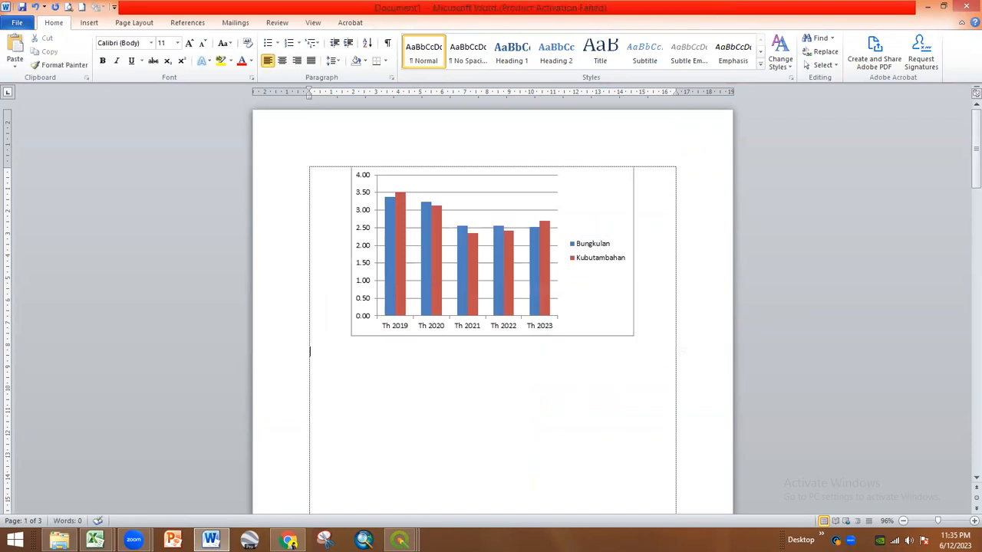
- Switch to the Excel Book2 workbook and scroll up its data
mouse_move(95, 540)
left_click(202, 495)
scroll(299, 392, "up", 15)
scroll(300, 392, "up", 10)
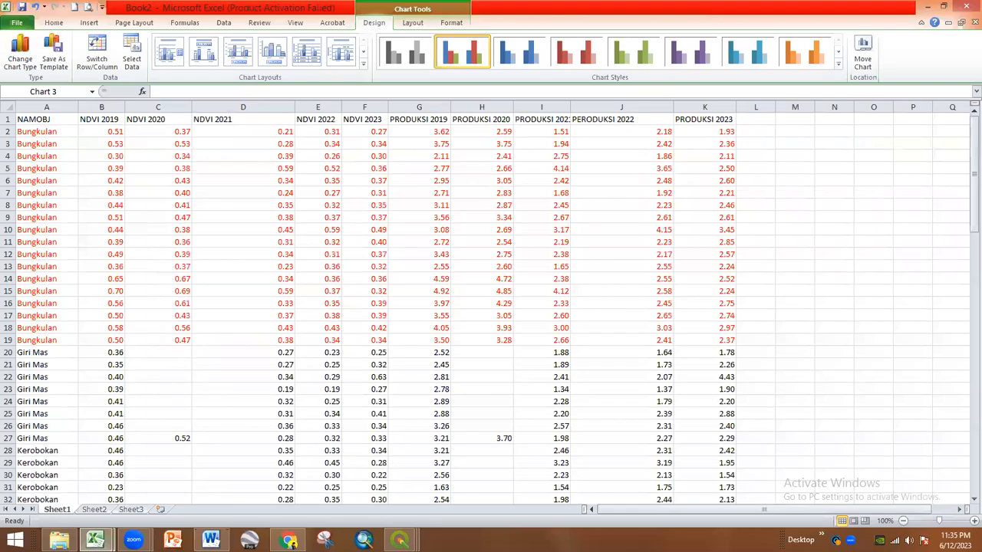
- Bring QGIS to the front and pan the 2023 map to centre the coastal districts
mouse_move(399, 541)
left_click(269, 476)
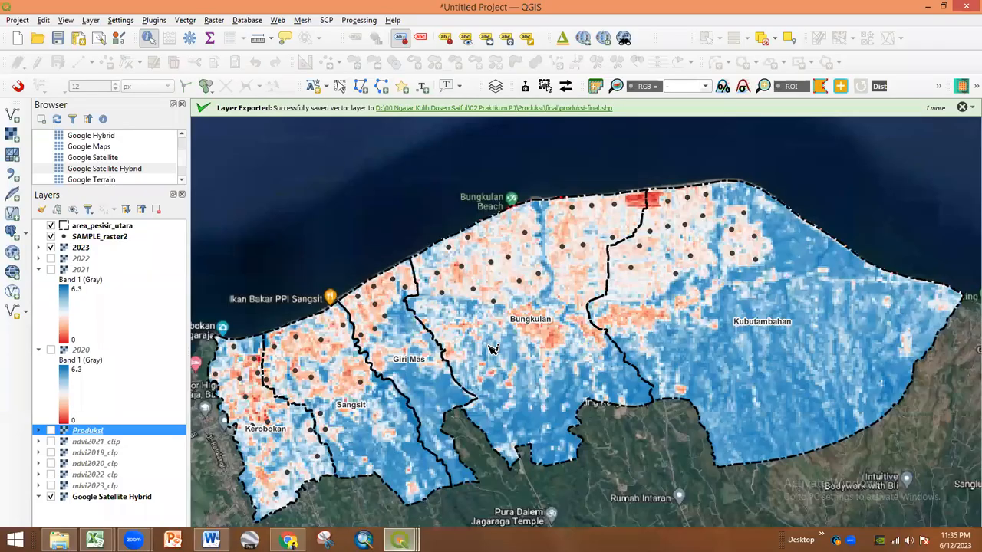
scroll(495, 349, "down", 1)
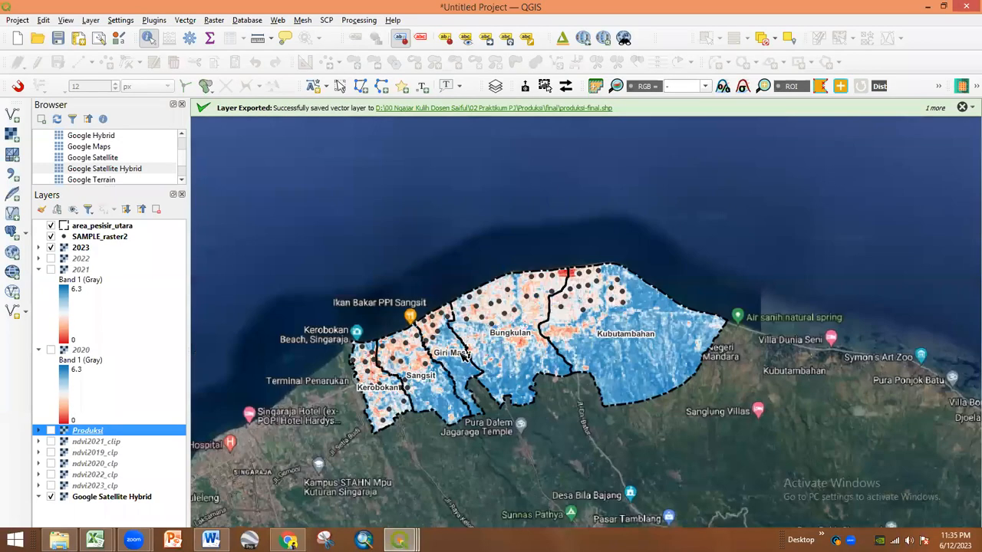
scroll(464, 354, "up", 1)
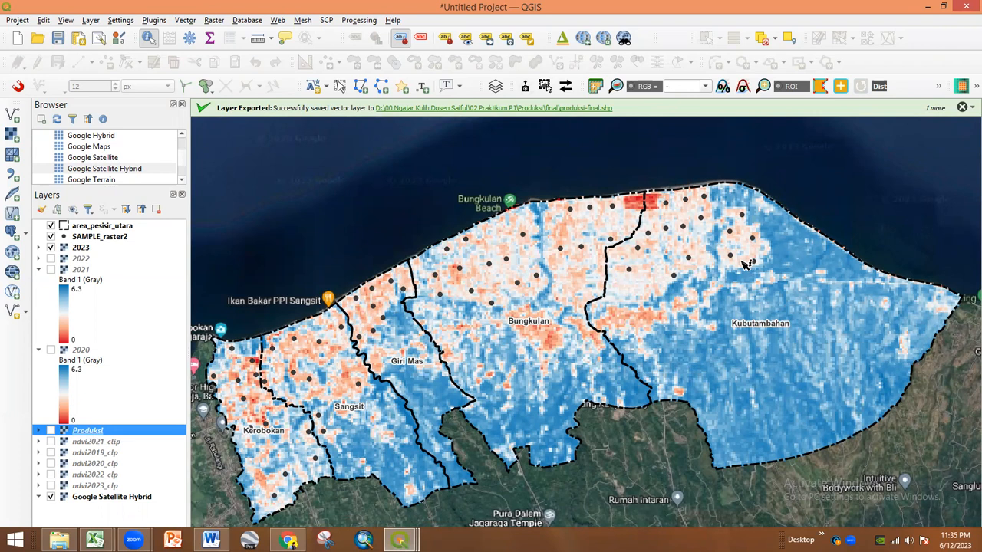
left_click_drag(746, 261, 776, 251)
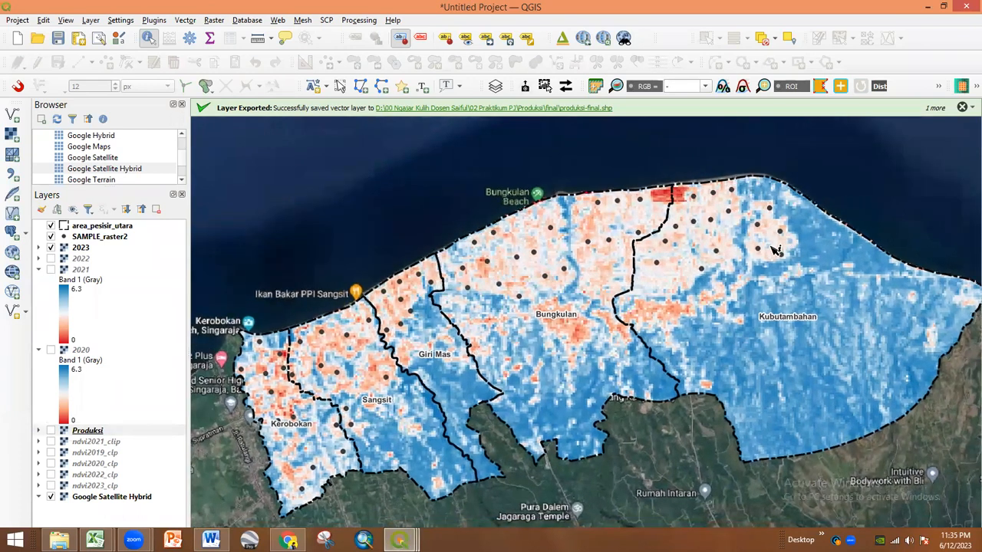